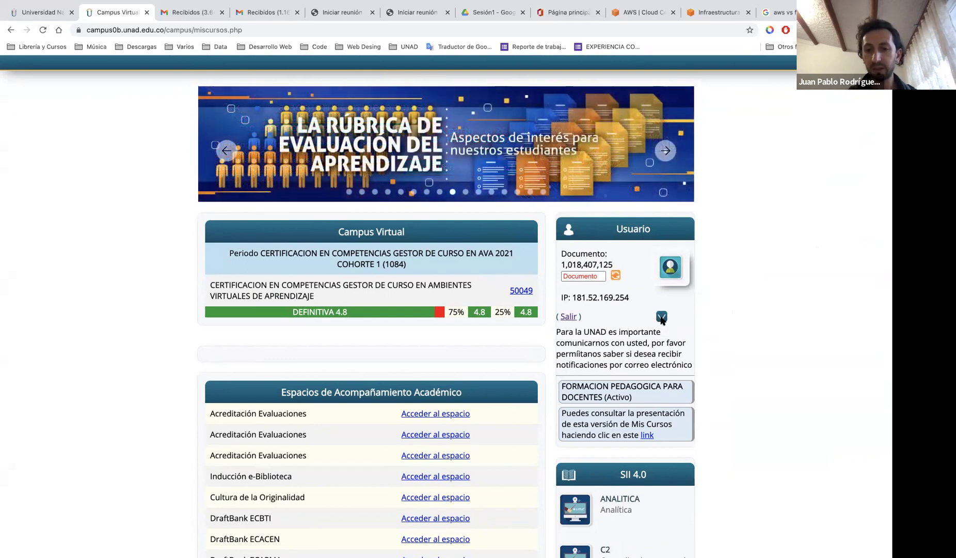
Expand the Usuario panel's profile options and open Mi Perfil
click(661, 317)
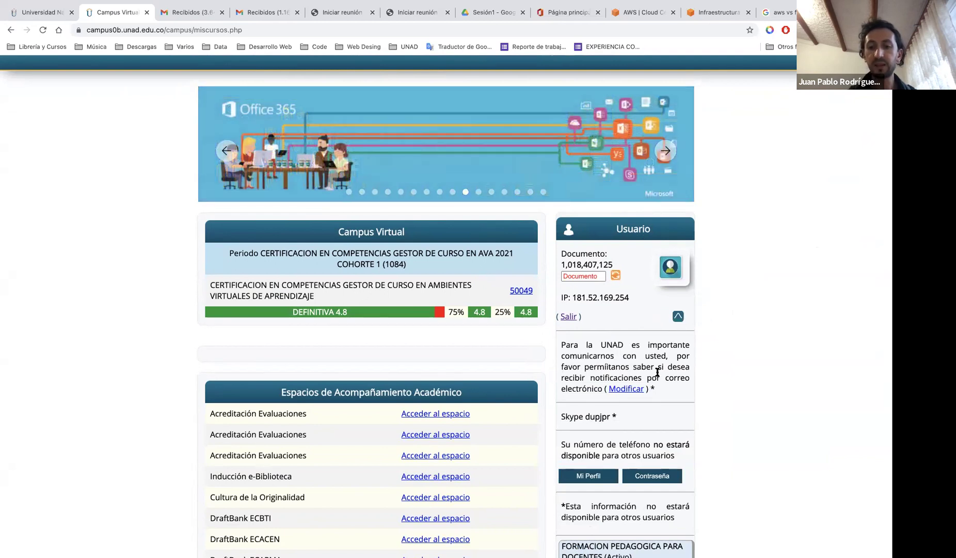
scroll(573, 434, down, 1)
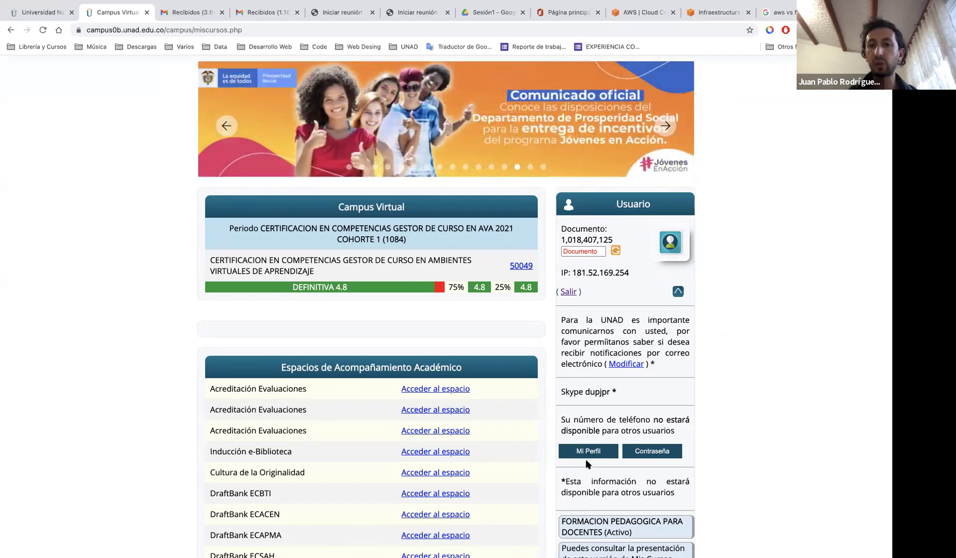
scroll(433, 444, down, 7)
scroll(433, 445, down, 5)
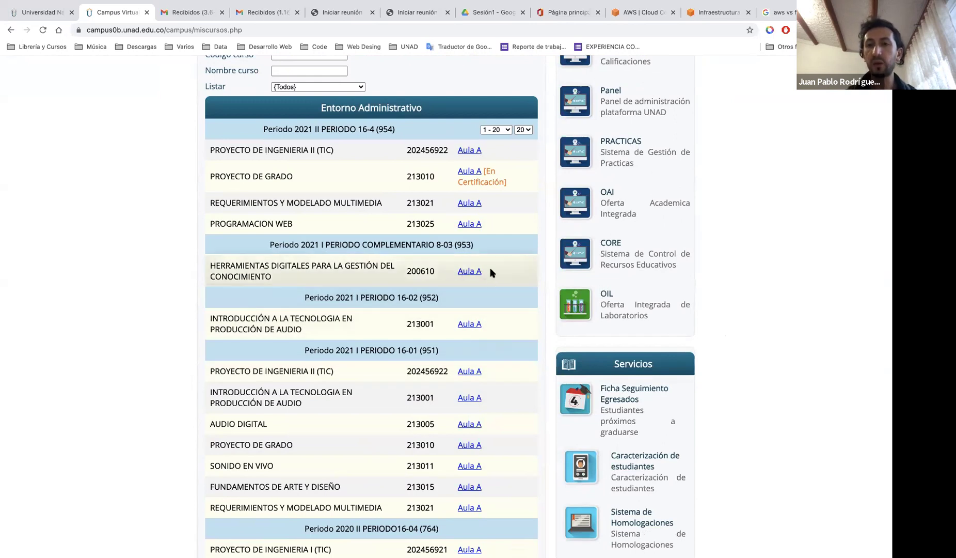
scroll(491, 269, up, 10)
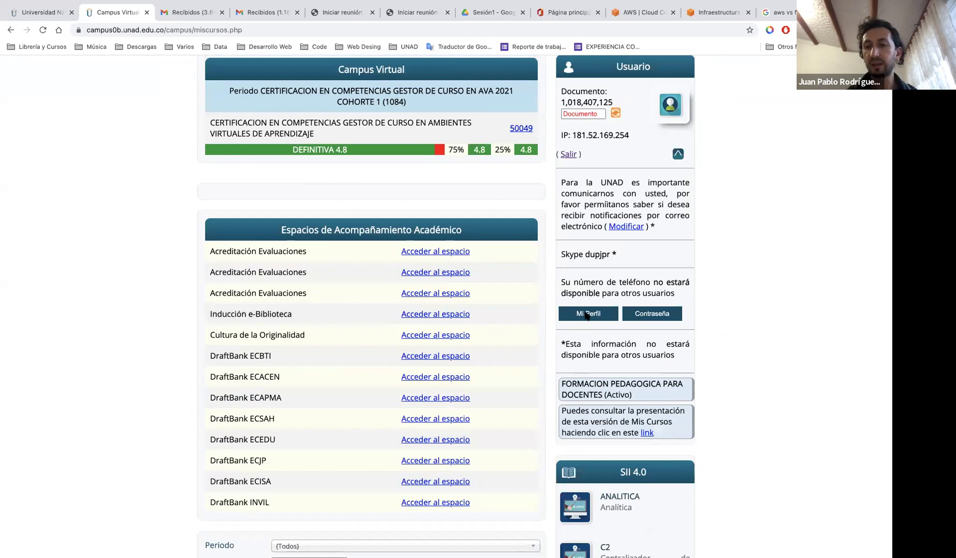
scroll(724, 259, up, 1)
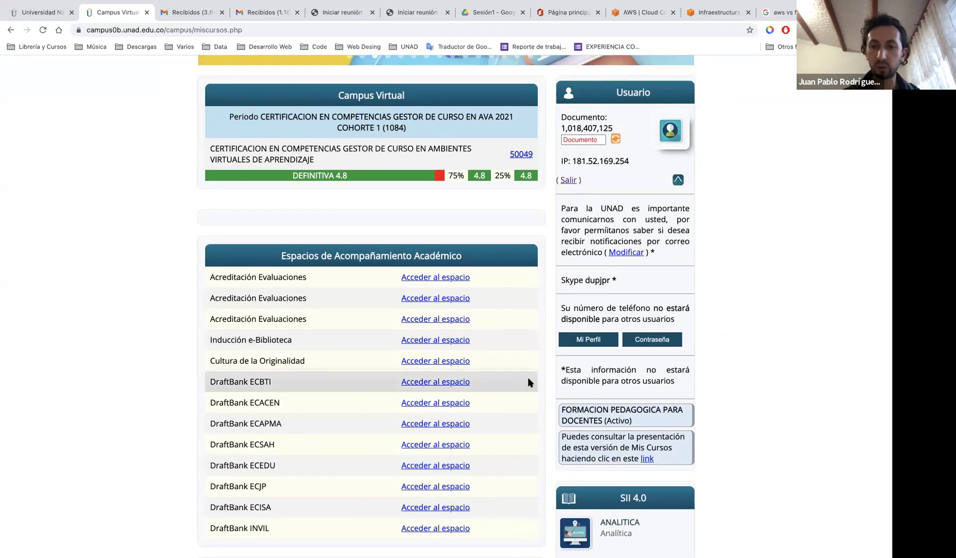
click(589, 341)
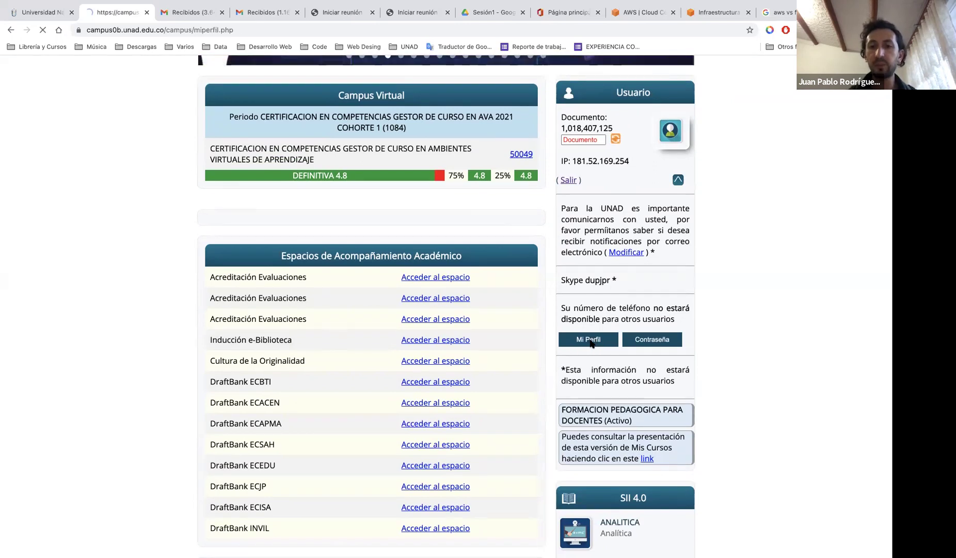
Review the Perfil del usuario form and save it with Guardar
scroll(555, 304, down, 1)
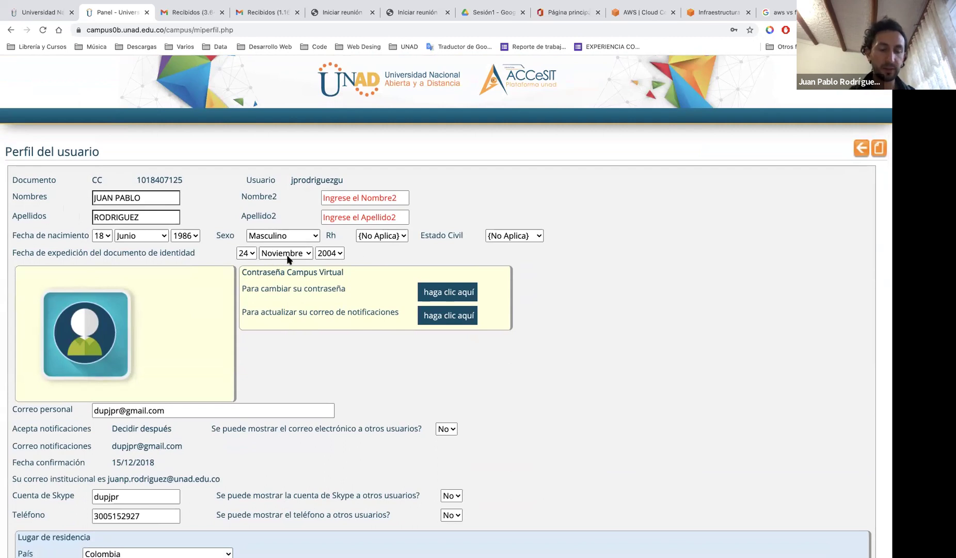
scroll(298, 262, down, 3)
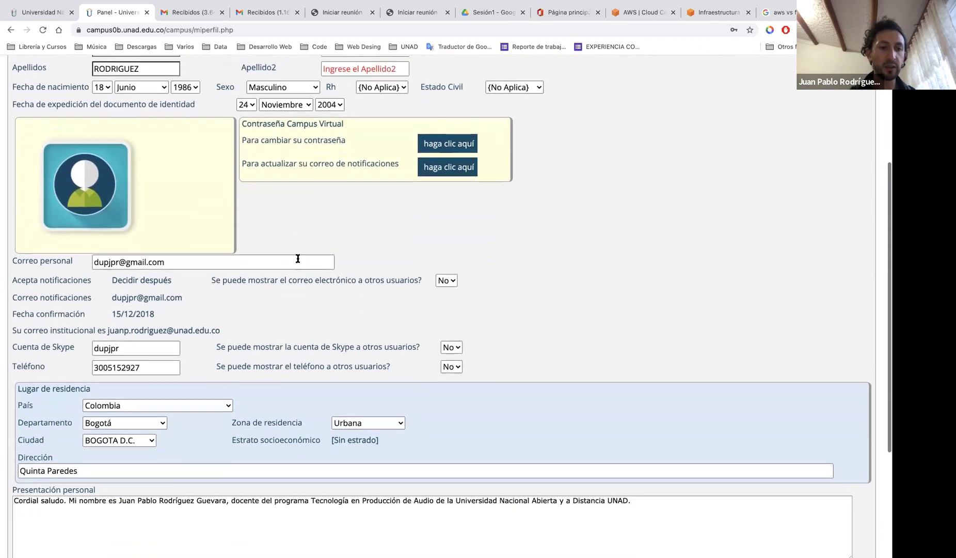
scroll(178, 301, down, 1)
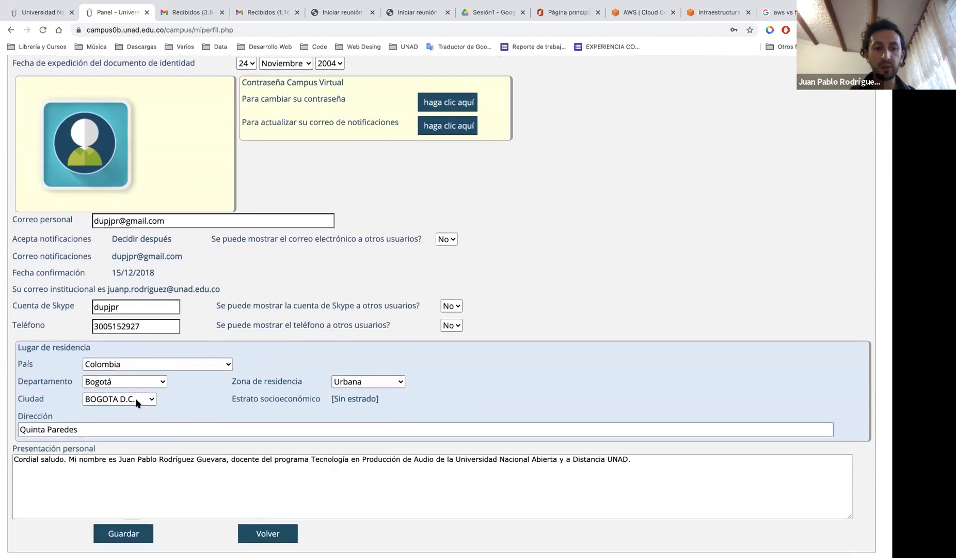
scroll(136, 400, down, 2)
scroll(136, 400, down, 1)
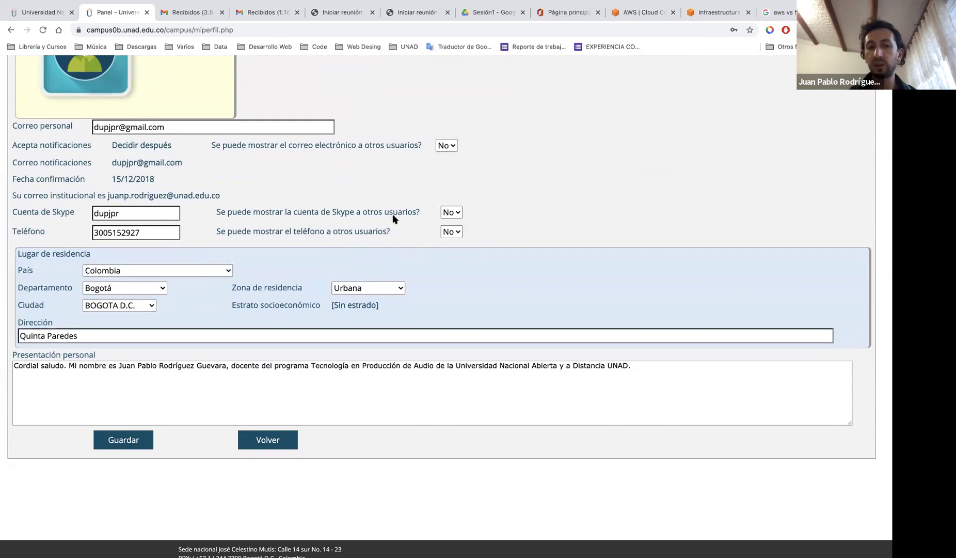
scroll(392, 215, up, 1)
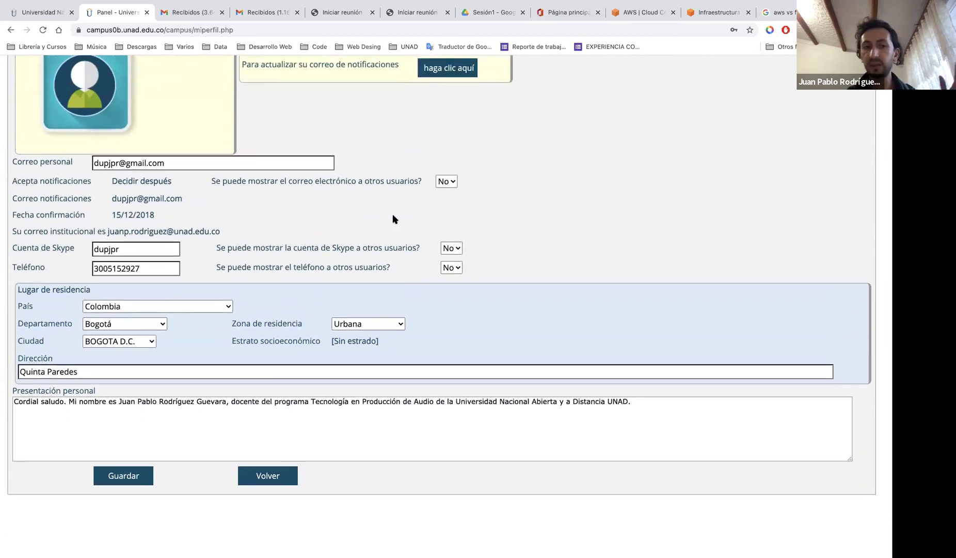
click(111, 479)
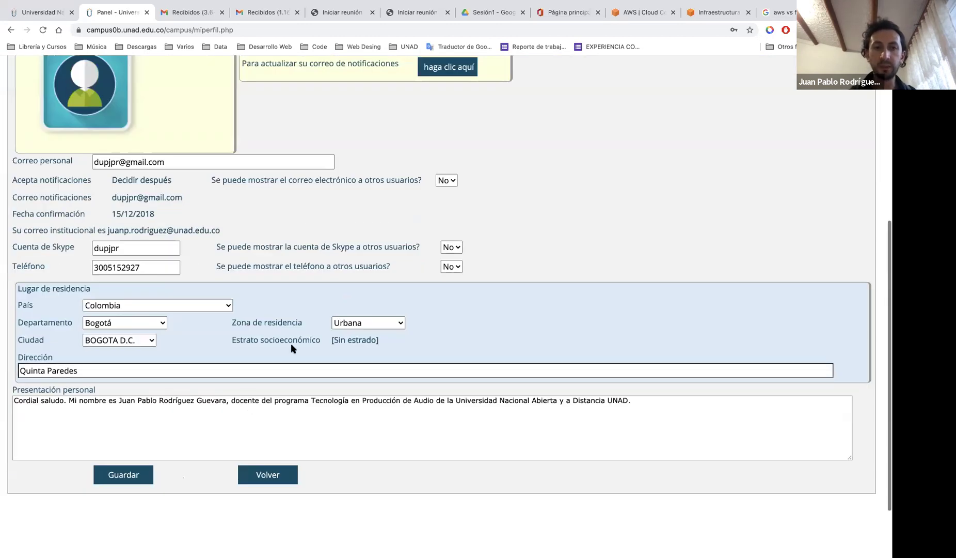
scroll(291, 342, up, 1)
scroll(291, 343, up, 1)
scroll(291, 346, down, 4)
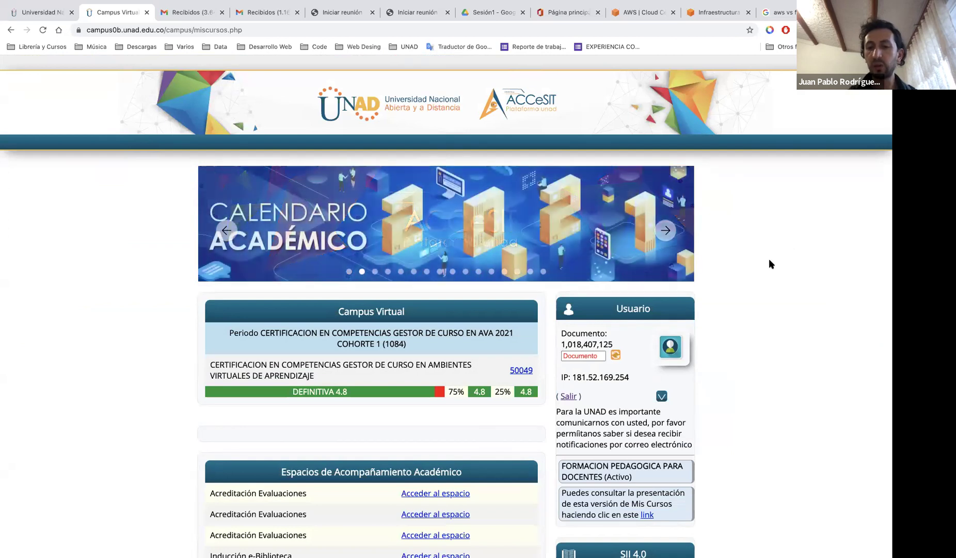
scroll(769, 311, down, 1)
scroll(769, 308, down, 5)
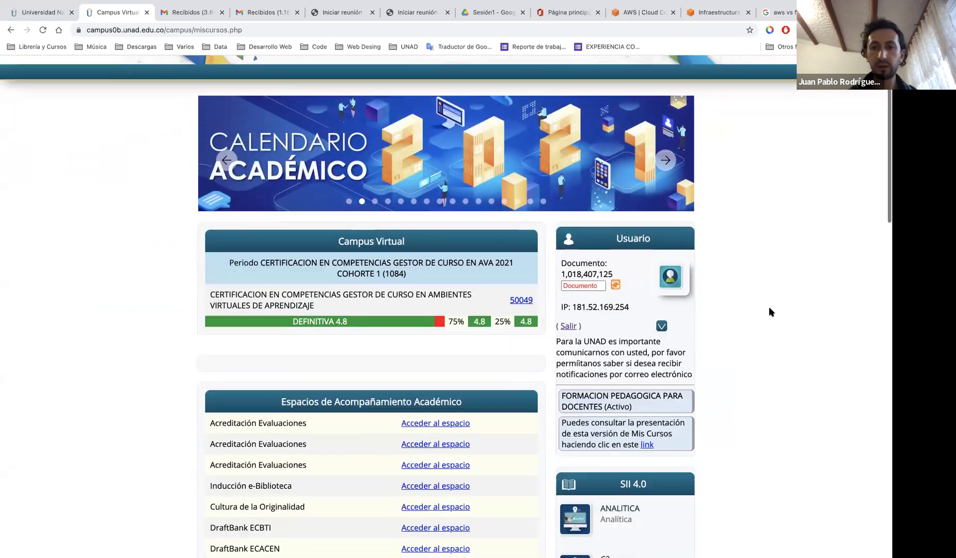
scroll(769, 310, down, 12)
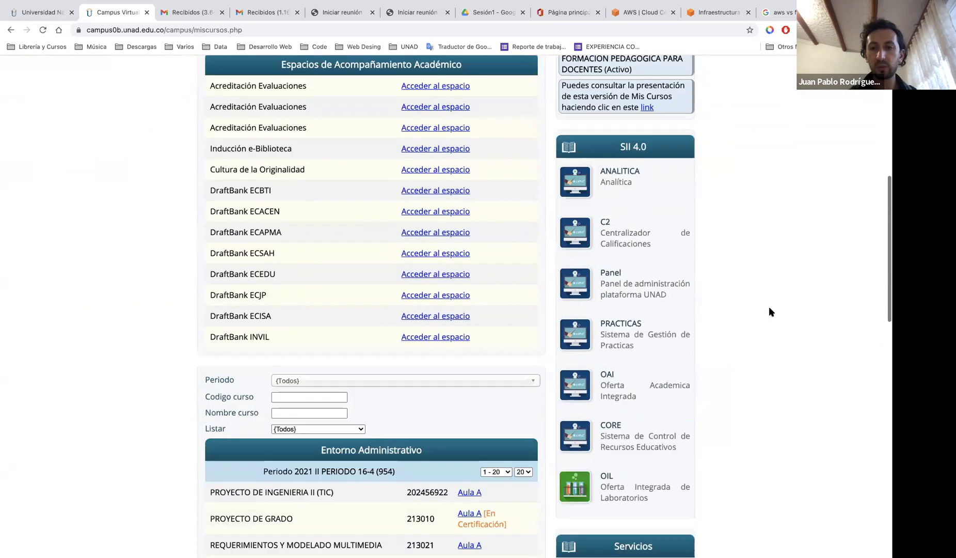
scroll(769, 312, down, 2)
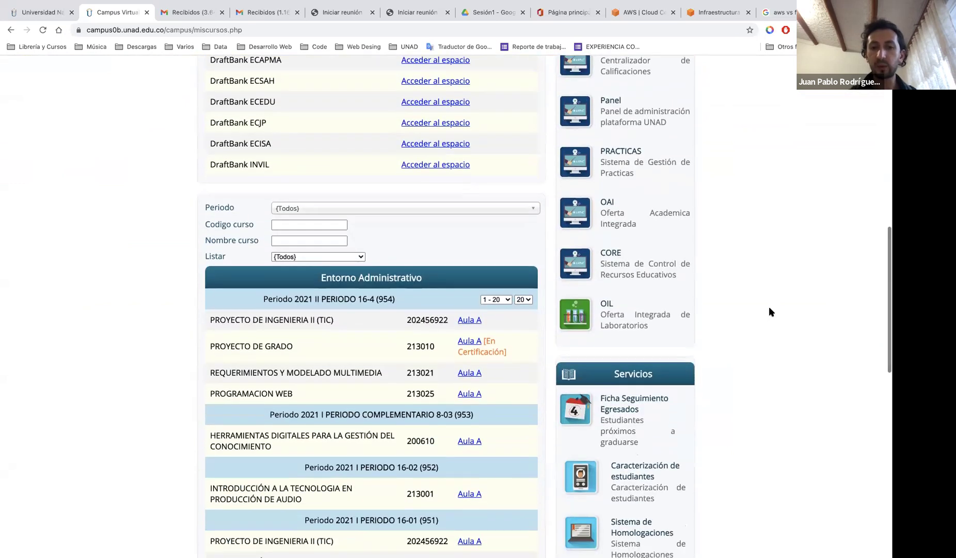
scroll(769, 312, down, 1)
scroll(769, 308, down, 2)
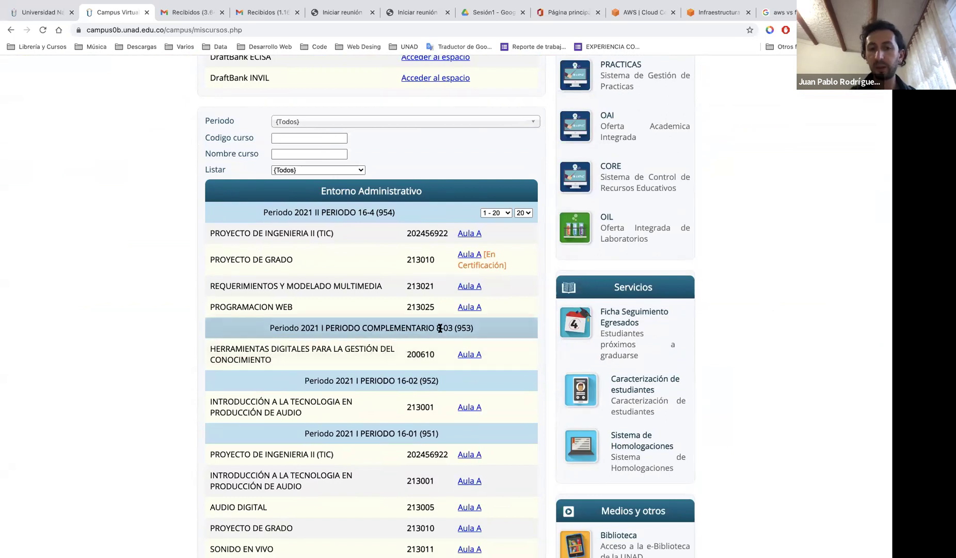
Open the Aula A classroom for course 200610 and show the account options menu
click(470, 354)
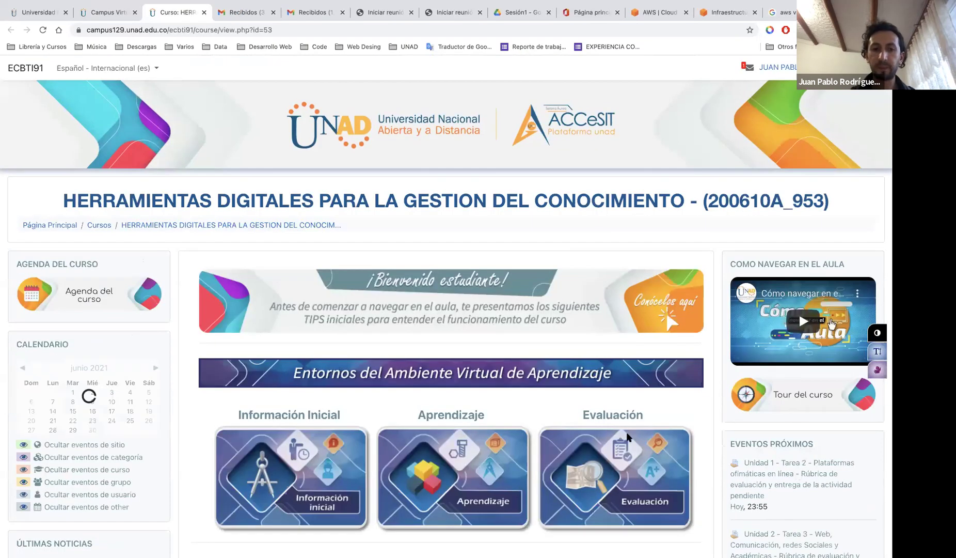
scroll(340, 367, down, 3)
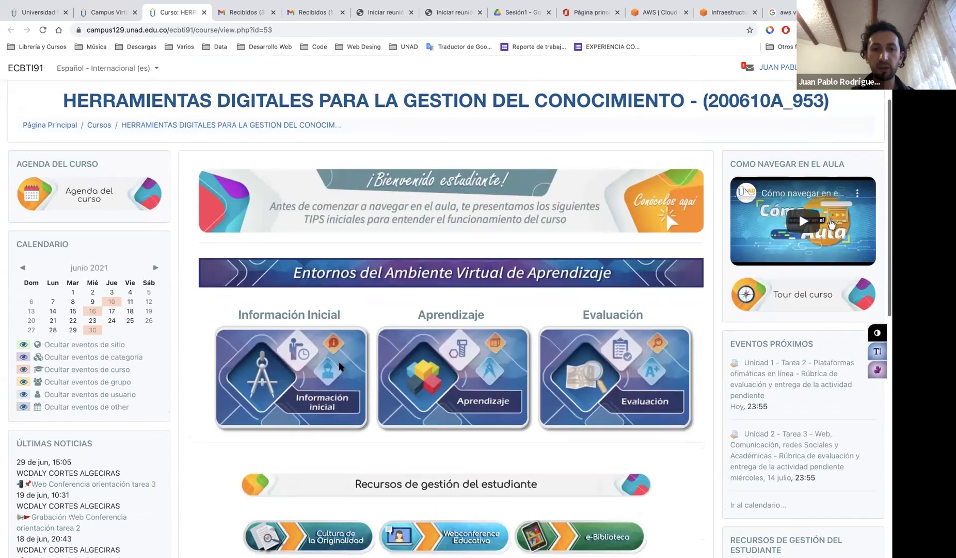
scroll(340, 366, up, 2)
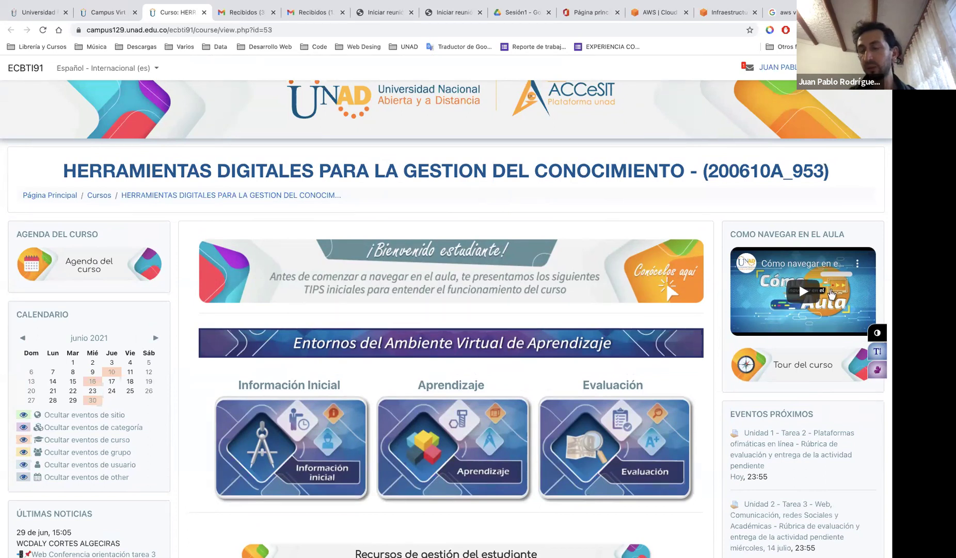
click(847, 67)
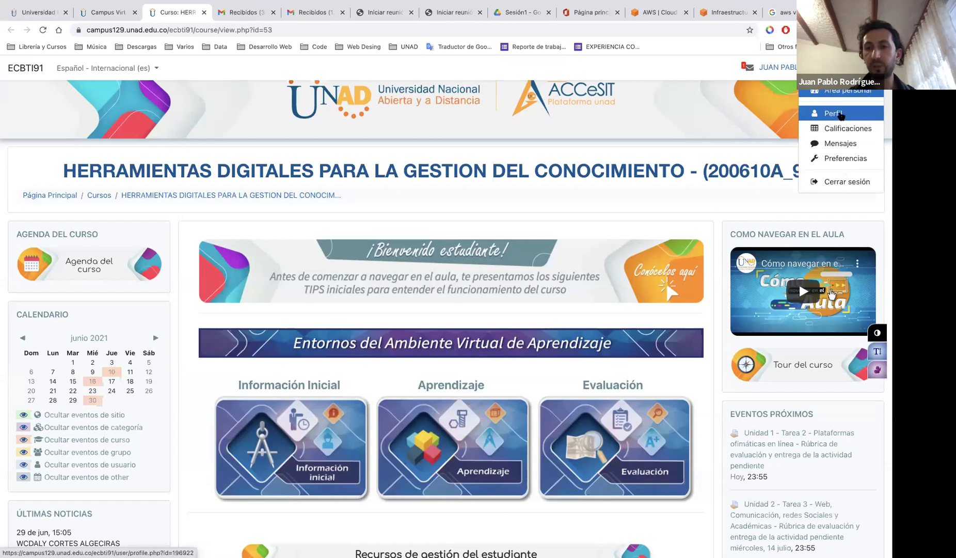
Go to the user's own Moodle profile page
click(838, 114)
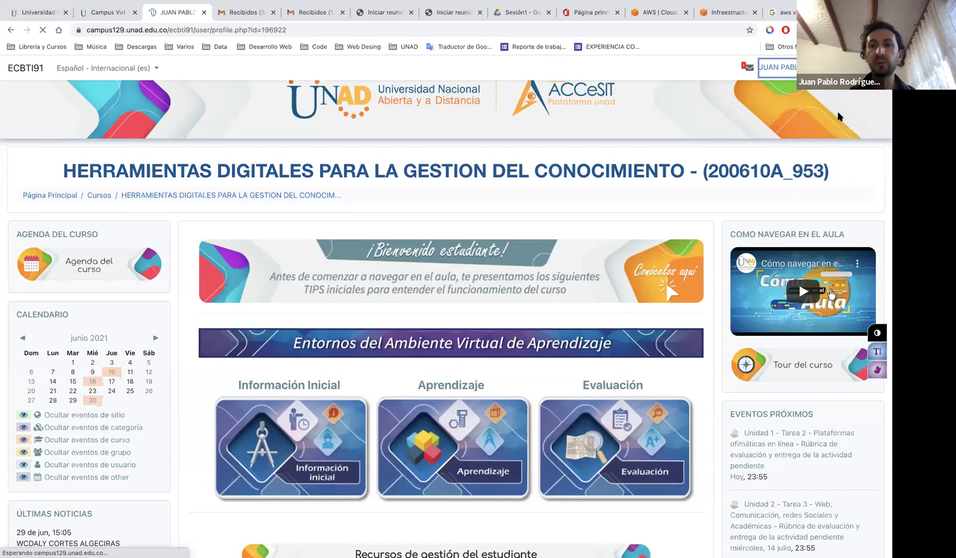
scroll(469, 341, down, 2)
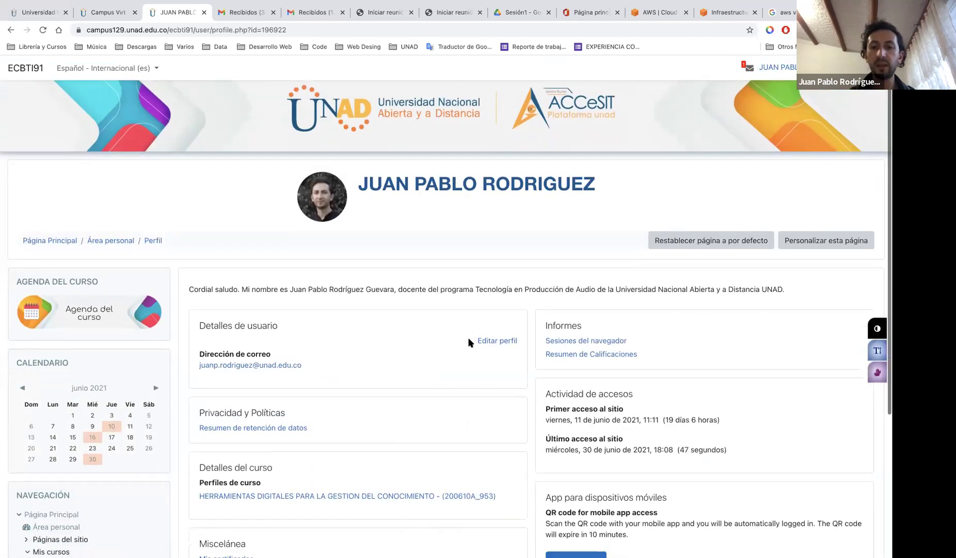
scroll(400, 472, down, 2)
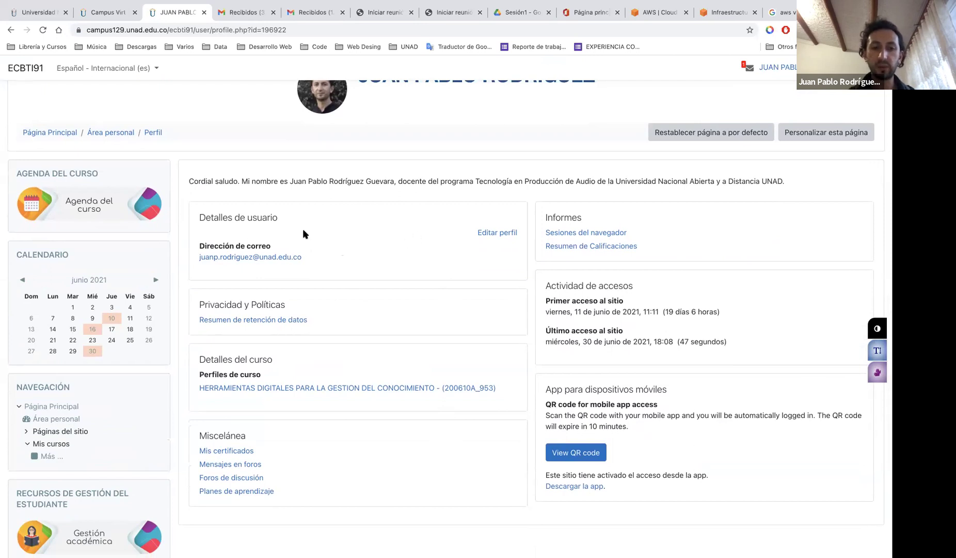
In Editar perfil, open the file picker to add a new profile image
click(499, 234)
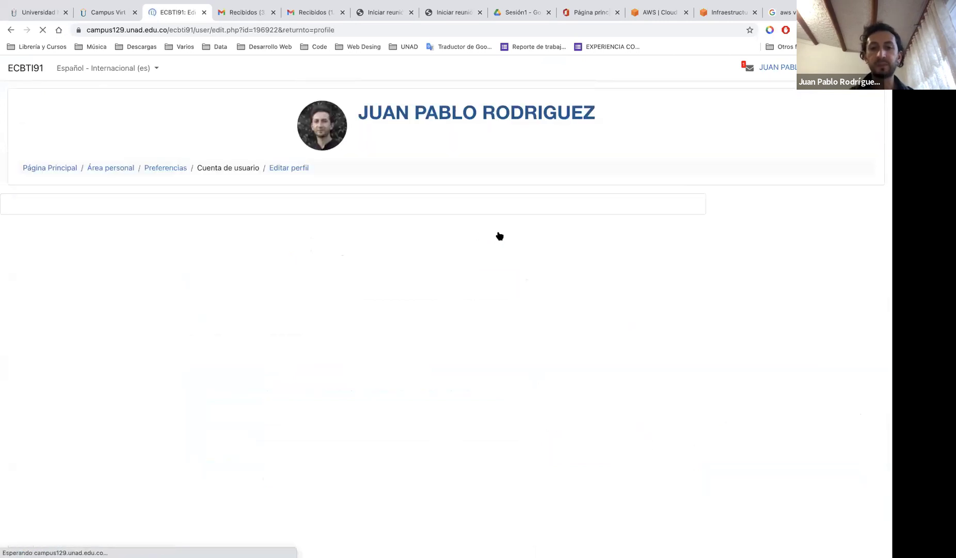
scroll(439, 294, down, 3)
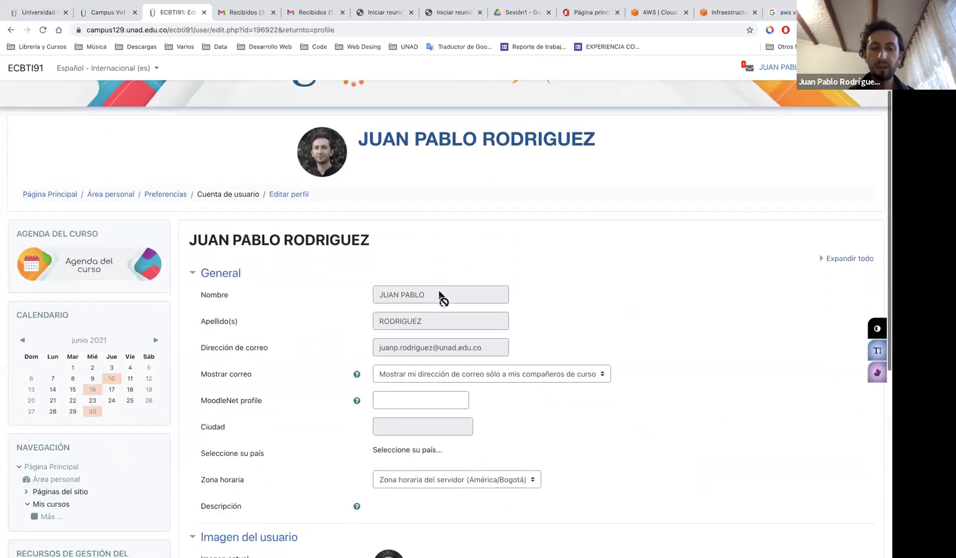
scroll(440, 296, down, 1)
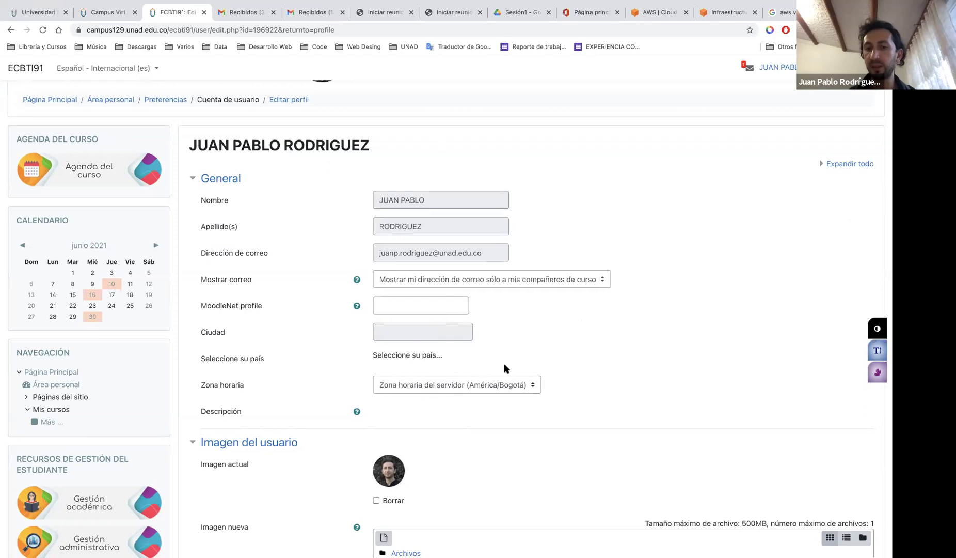
scroll(504, 365, down, 2)
scroll(443, 320, down, 1)
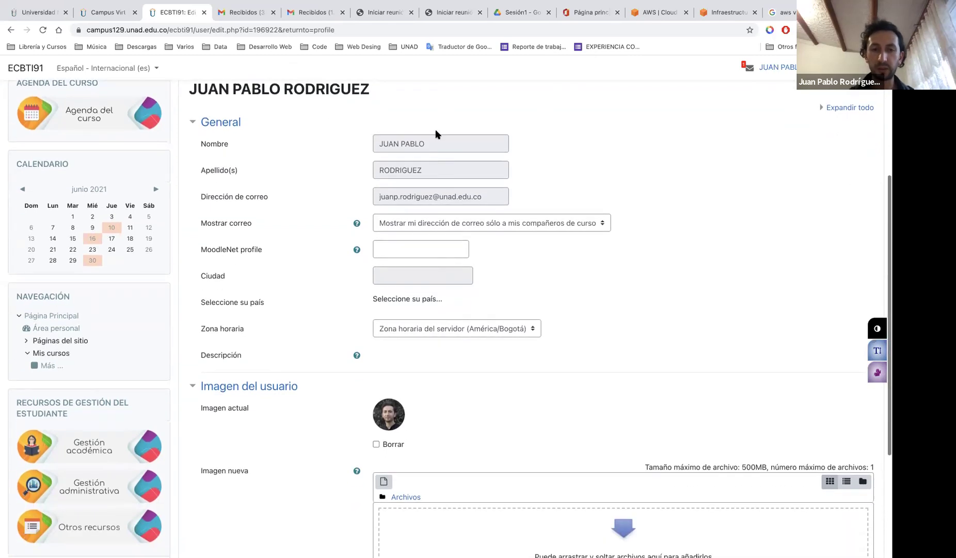
scroll(421, 284, down, 3)
scroll(422, 288, down, 5)
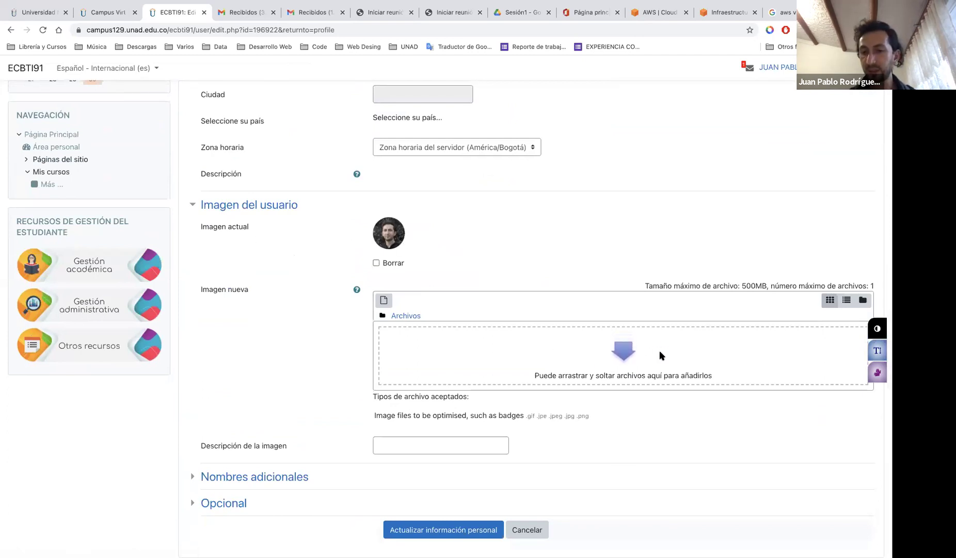
click(625, 354)
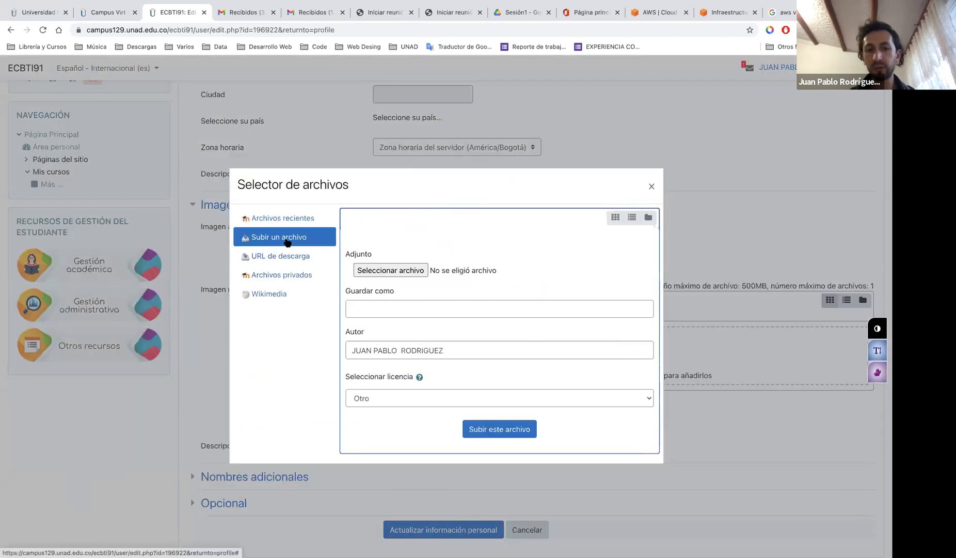
Cancel choosing a file and close the Selector de archivos without uploading an image
click(401, 272)
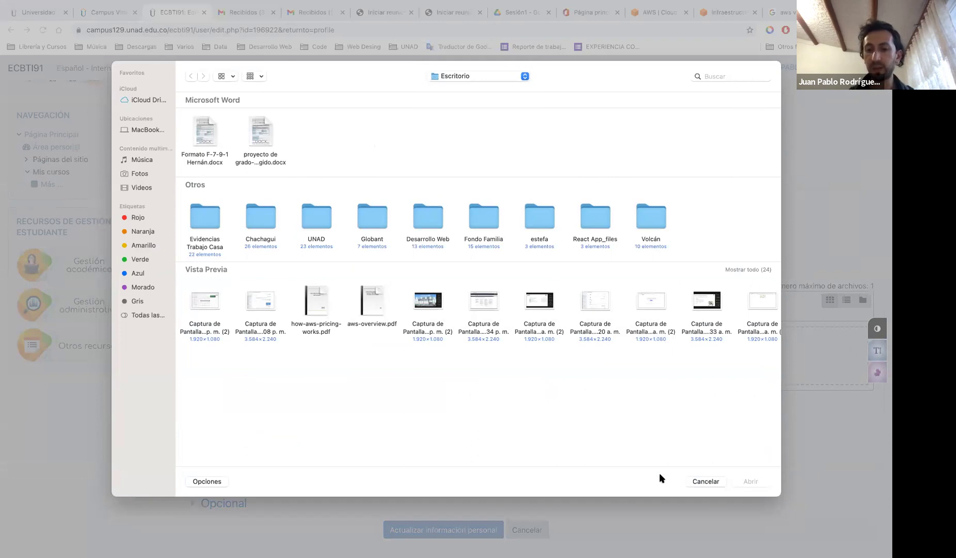
click(705, 481)
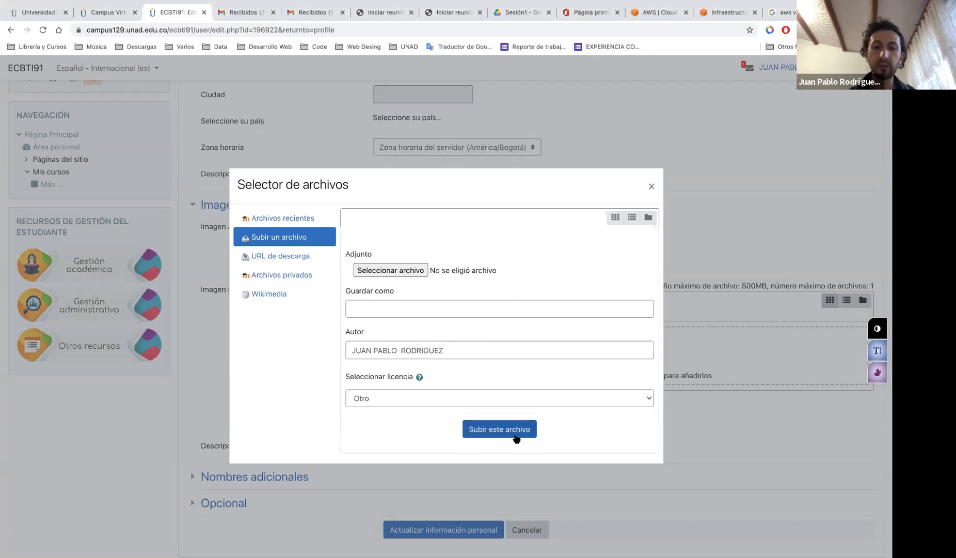
click(652, 186)
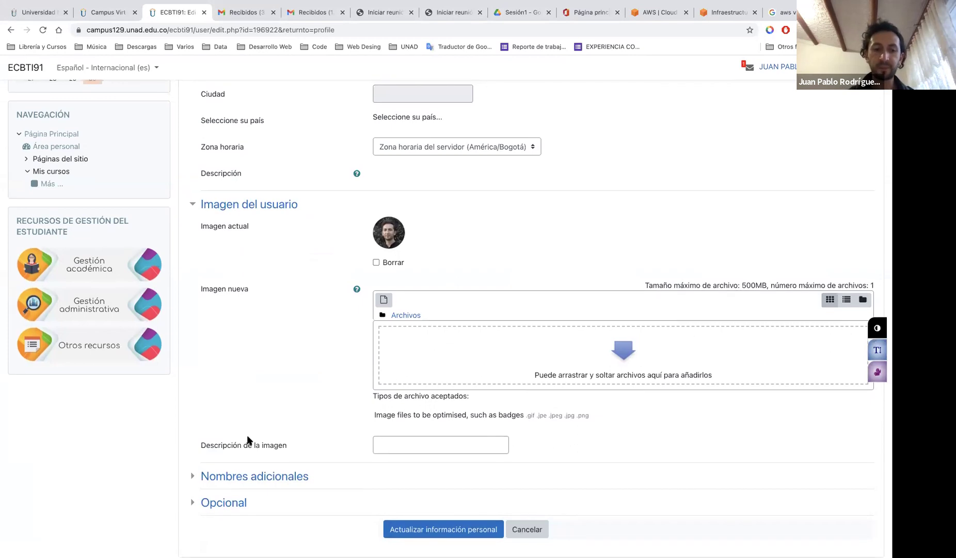
Expand Nombres adicionales and Opcional, then save with Actualizar información personal
click(194, 477)
scroll(192, 478, down, 3)
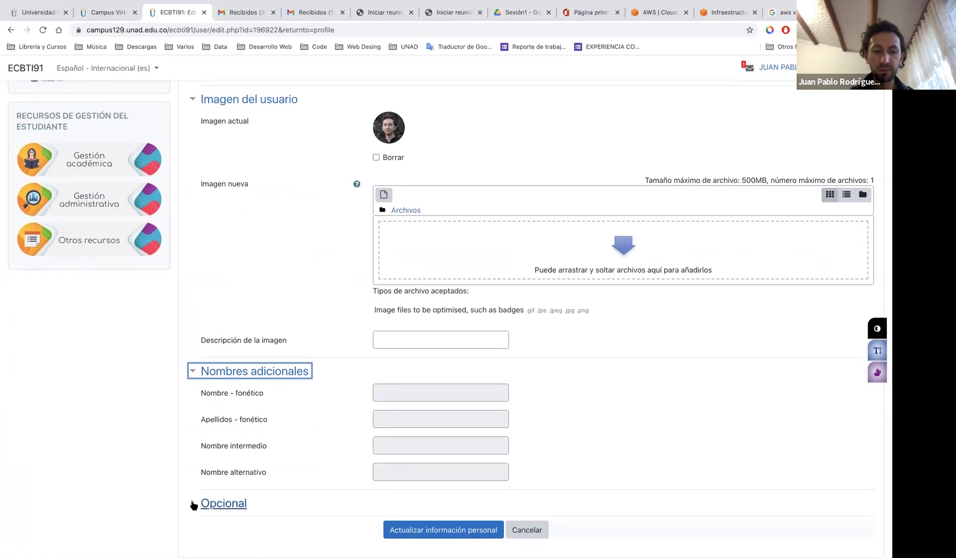
click(193, 504)
scroll(193, 504, down, 3)
scroll(194, 495, down, 3)
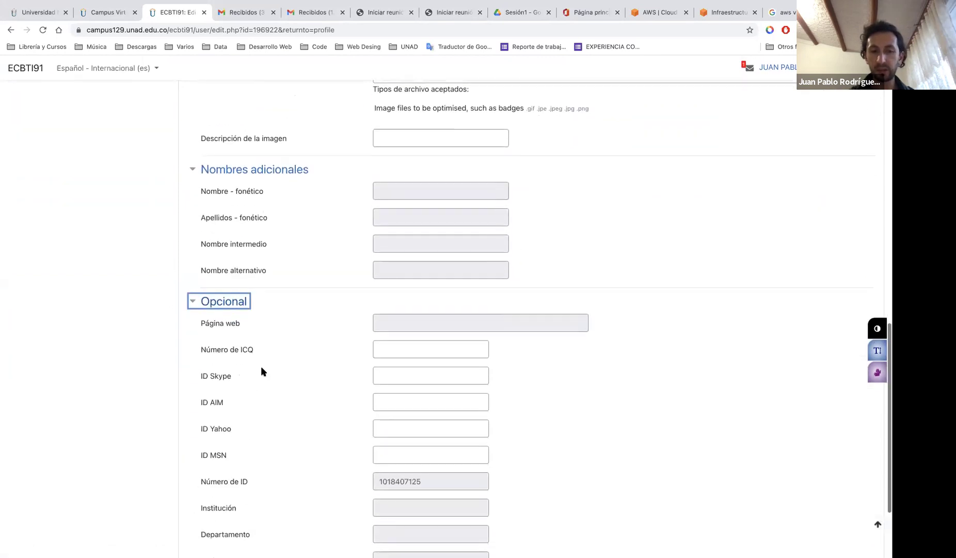
scroll(269, 400, down, 2)
scroll(269, 402, down, 2)
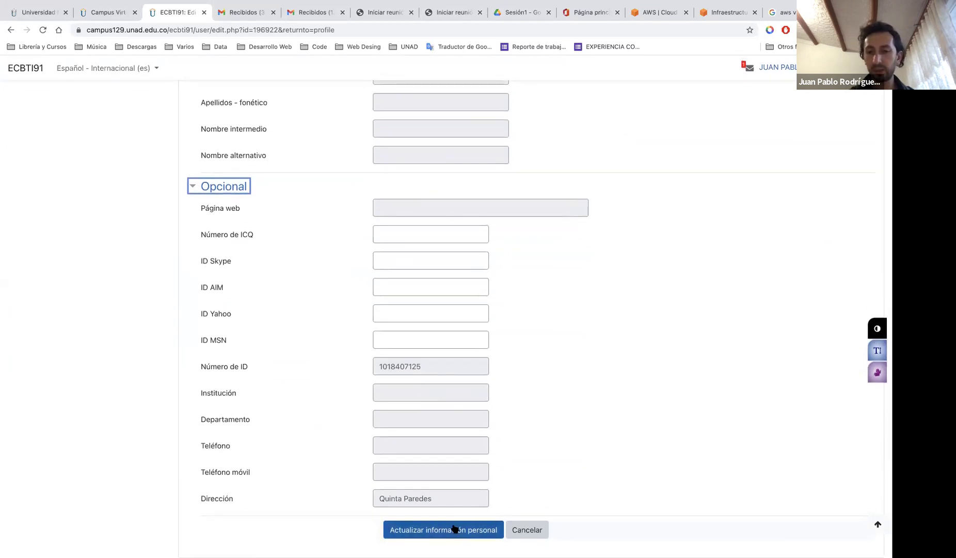
scroll(569, 355, up, 10)
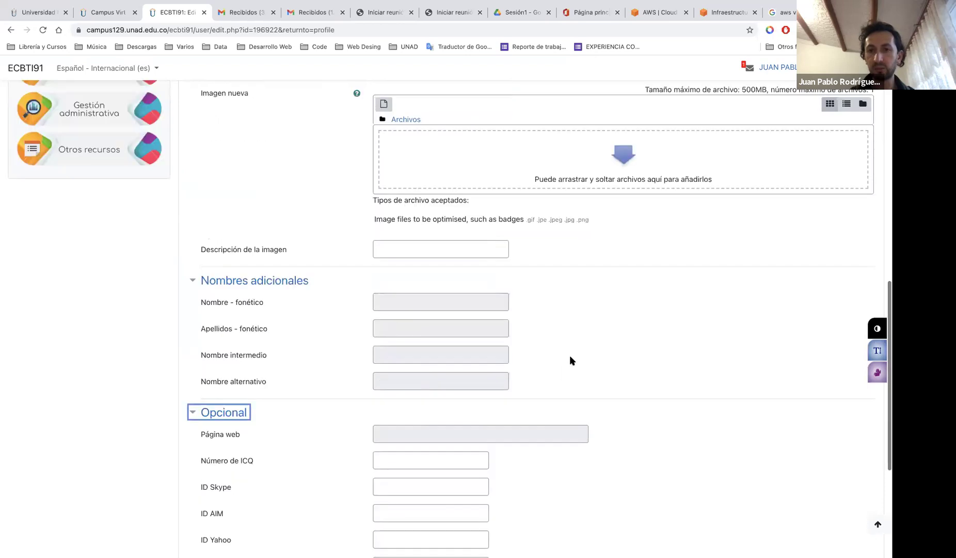
scroll(532, 431, down, 10)
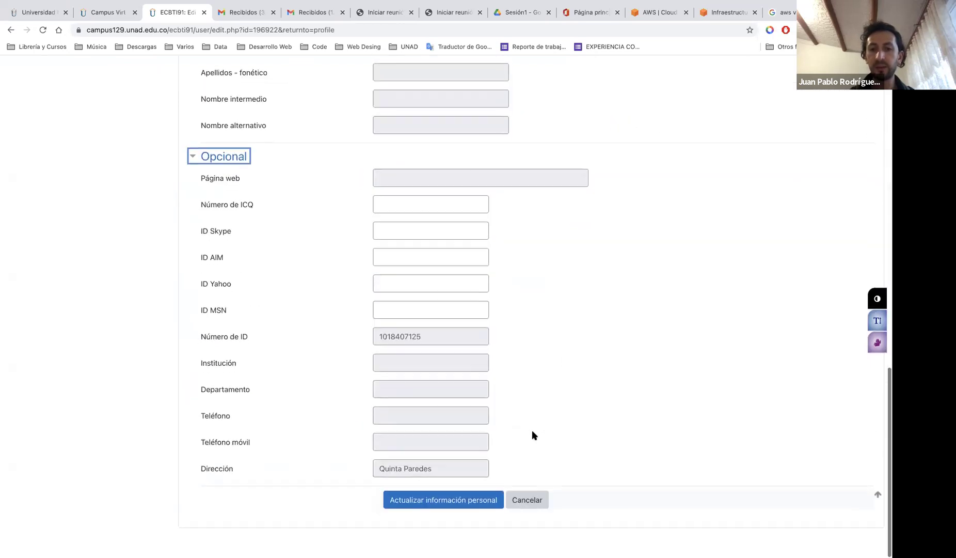
click(445, 532)
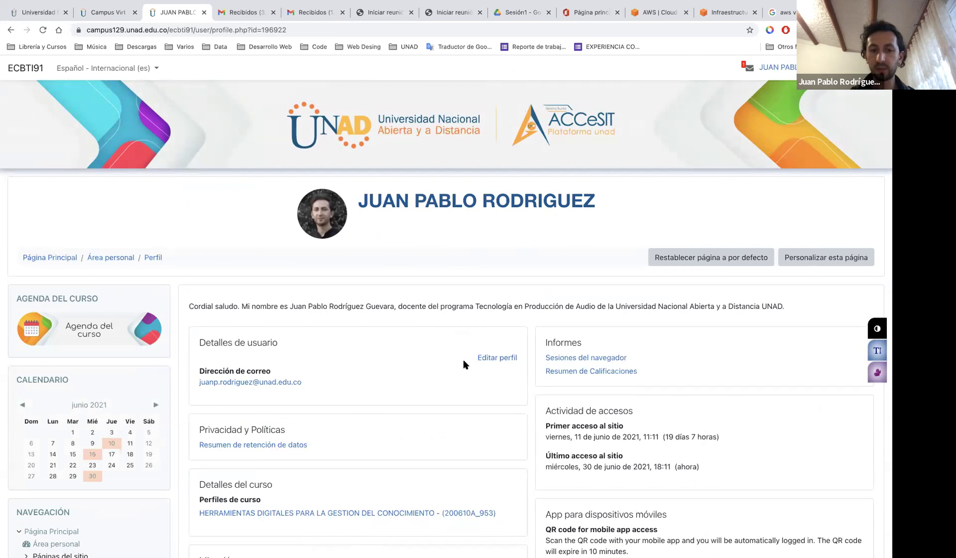
Visit the HERRAMIENTAS DIGITALES course page, then return to the Campus Virtual my-courses tab
scroll(475, 430, down, 3)
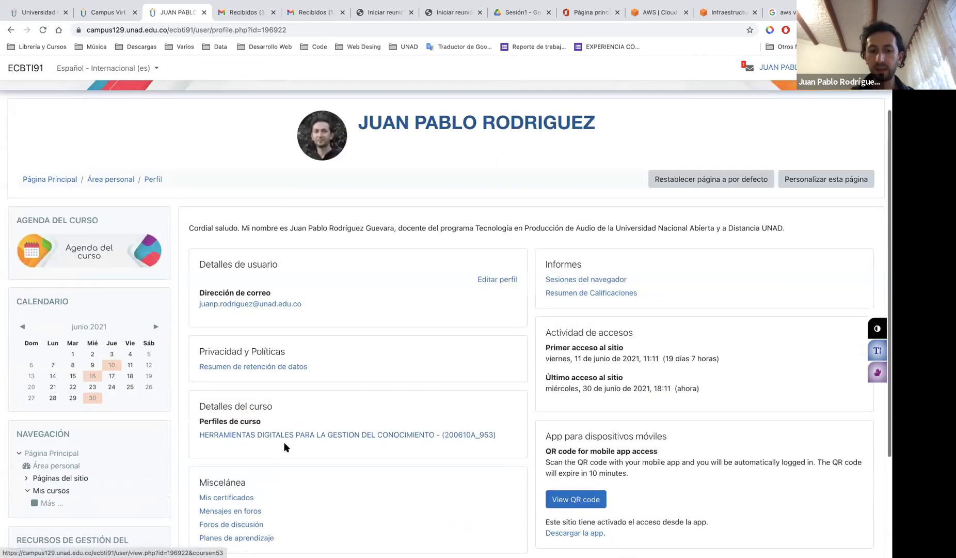
click(328, 435)
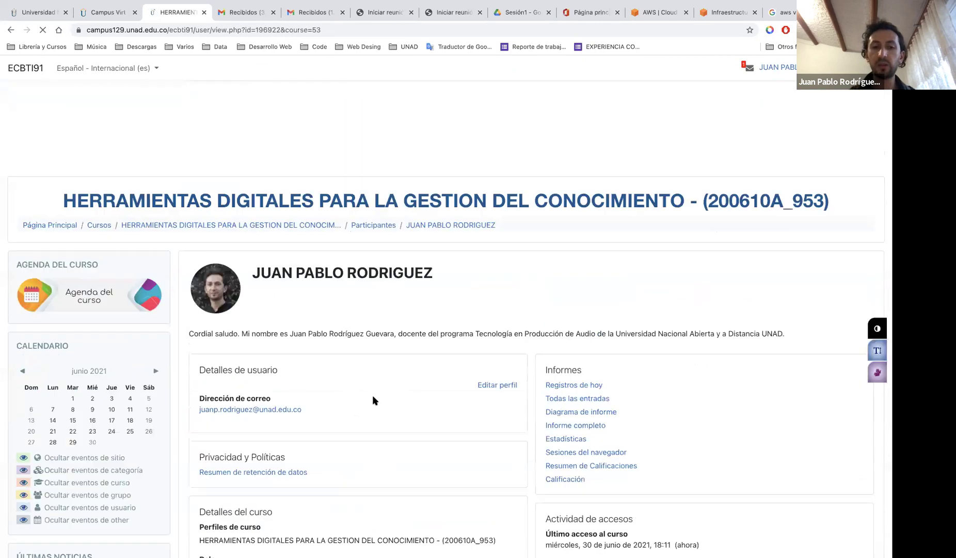
click(256, 181)
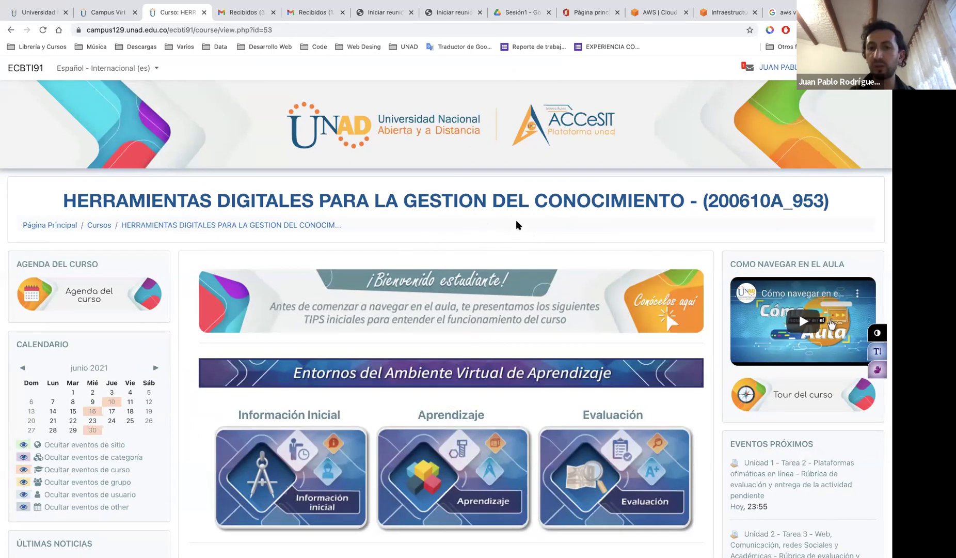
click(112, 19)
scroll(607, 258, up, 4)
scroll(607, 259, up, 6)
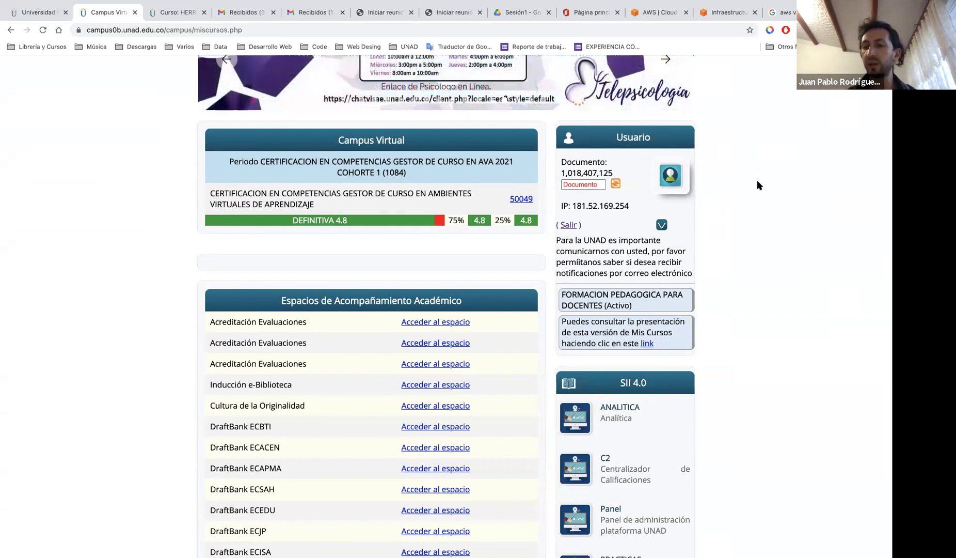
scroll(757, 181, up, 2)
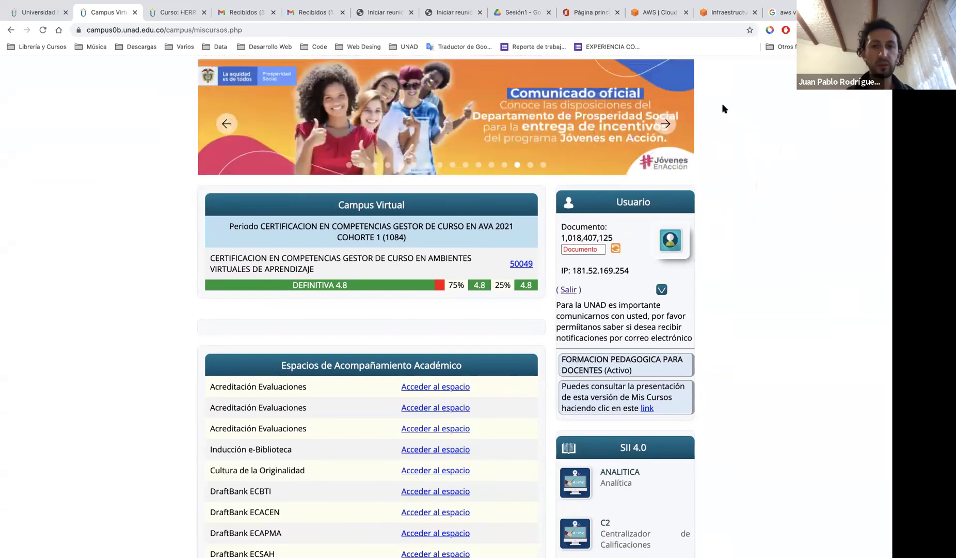
mouse_move(426, 20)
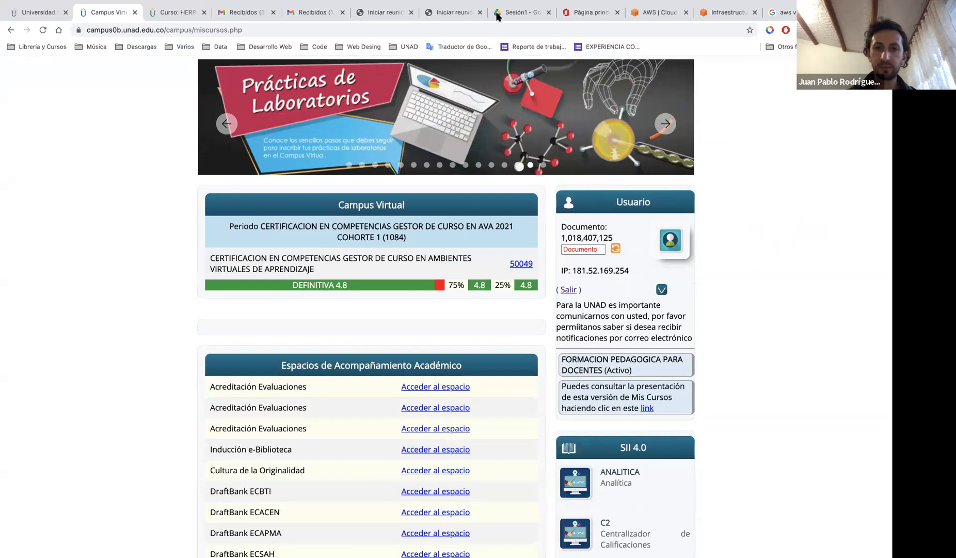
mouse_move(503, 5)
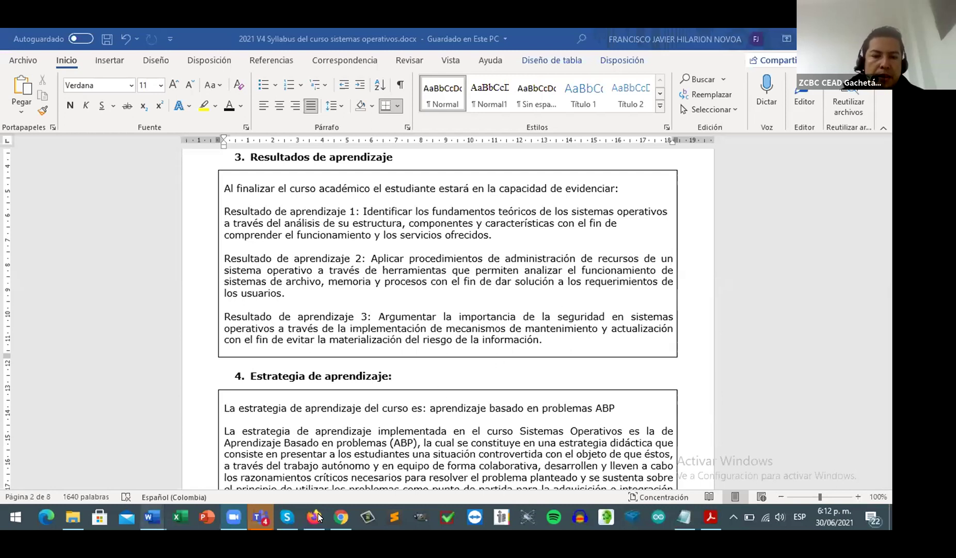
Bring the incognito Chrome window (Nueva pestaña) in front of Word
mouse_move(333, 514)
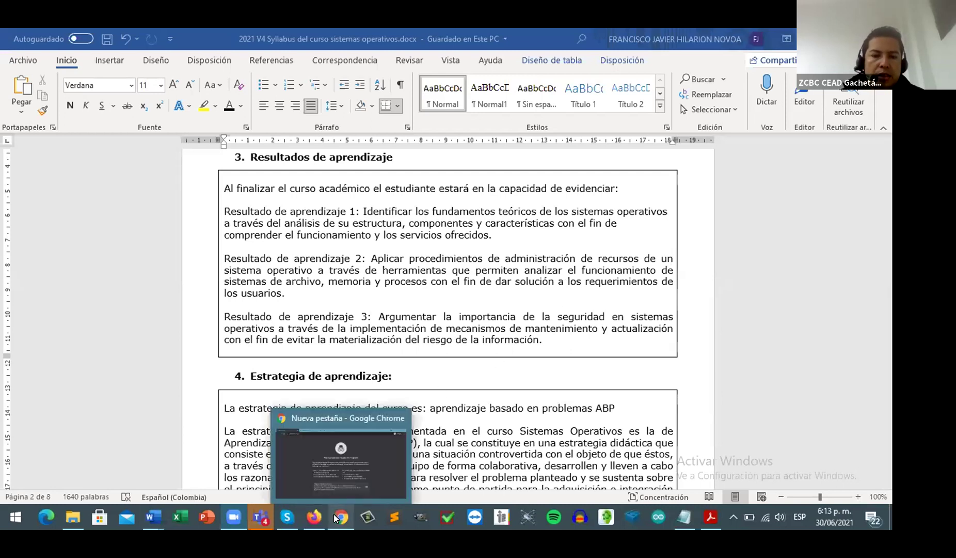
click(341, 463)
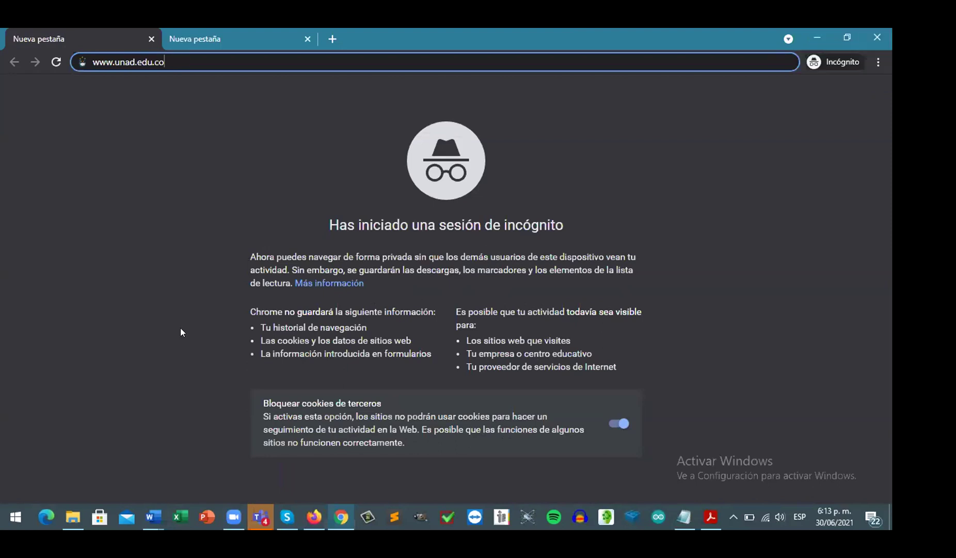
key(Return)
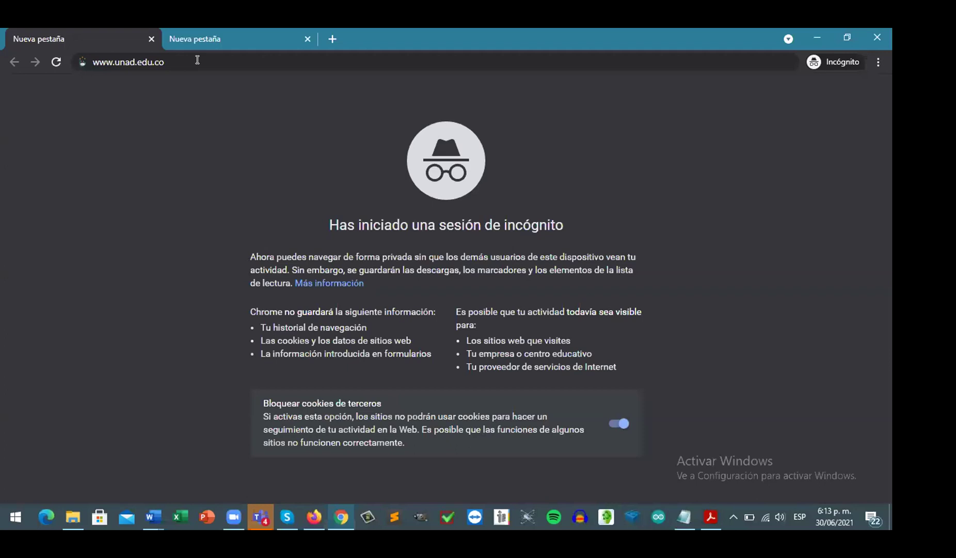
click(197, 60)
key(Return)
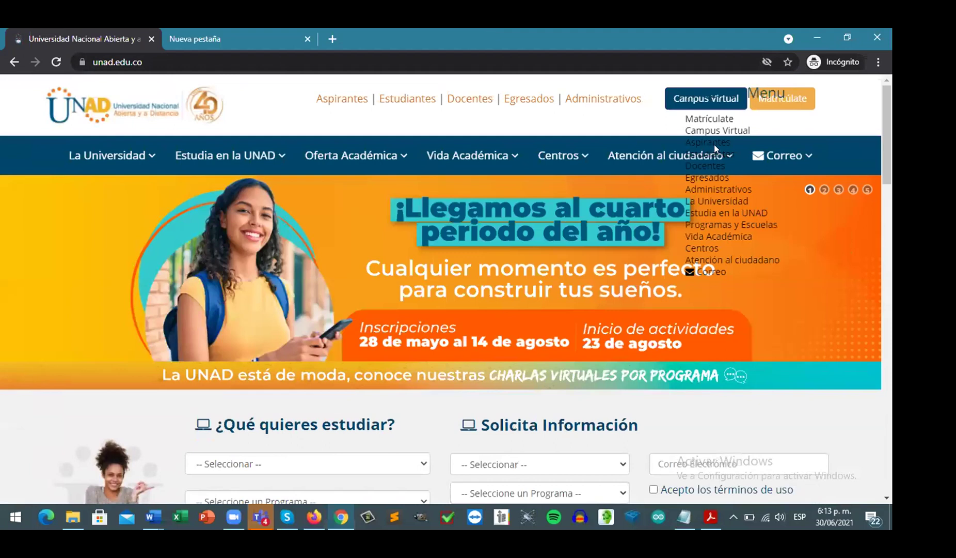
Choose Correo > Estudiantes to reach the student Outlook sign-in
mouse_move(784, 149)
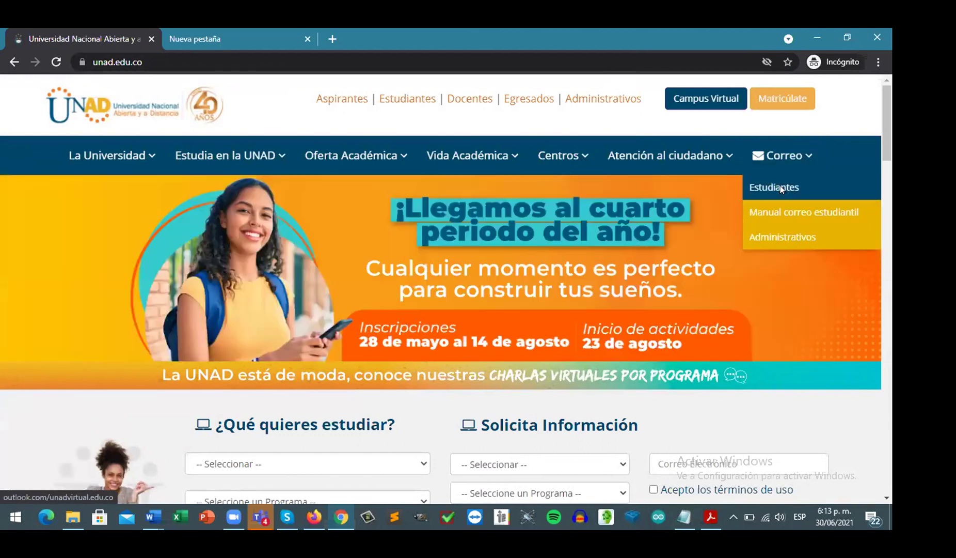
click(780, 187)
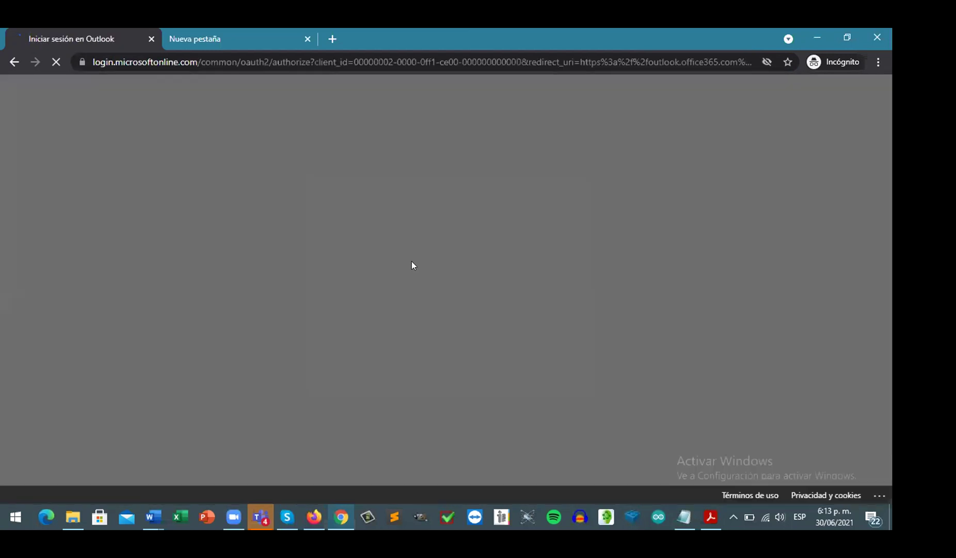
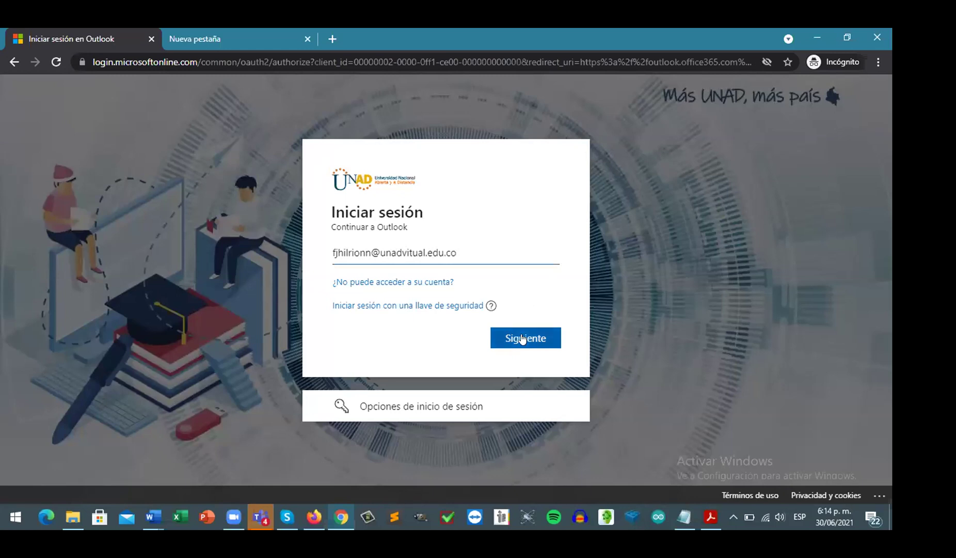
Enter the student e-mail address, fix its misspelled domain, and advance to the password step
click(349, 252)
text(a)
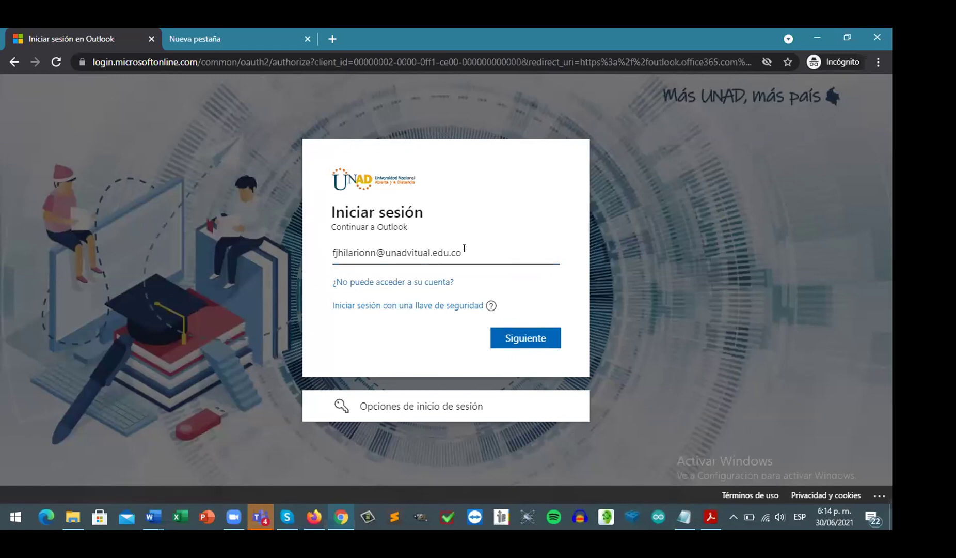
drag(464, 252, 224, 253)
key(Return)
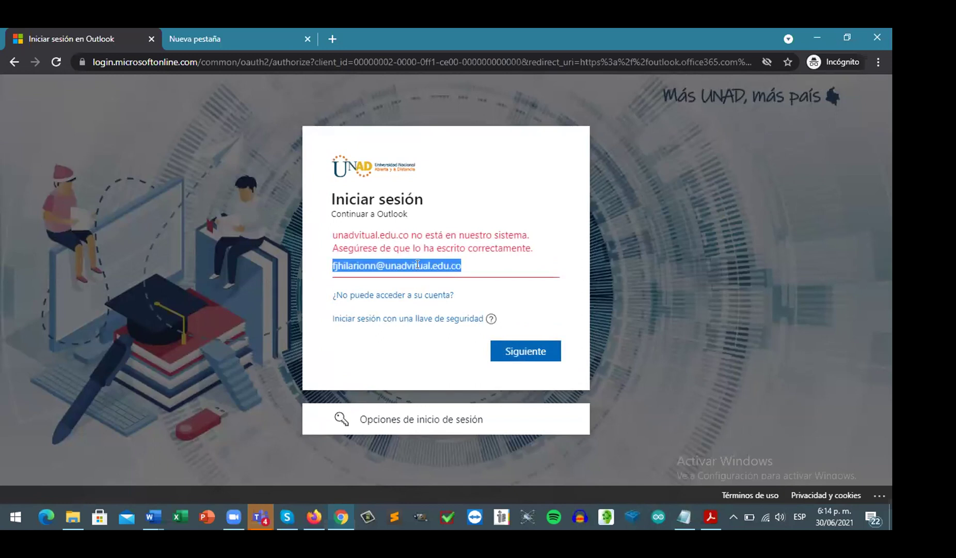
click(413, 269)
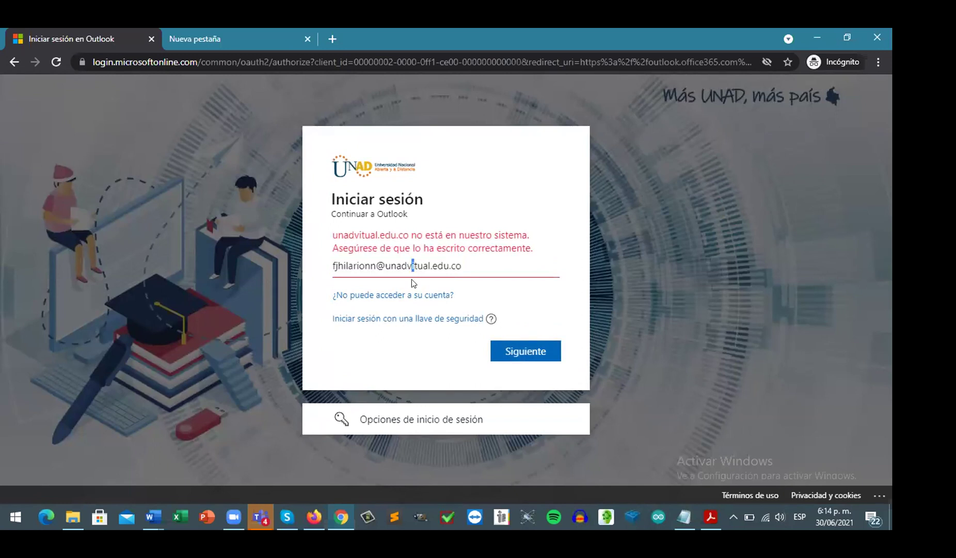
text(r)
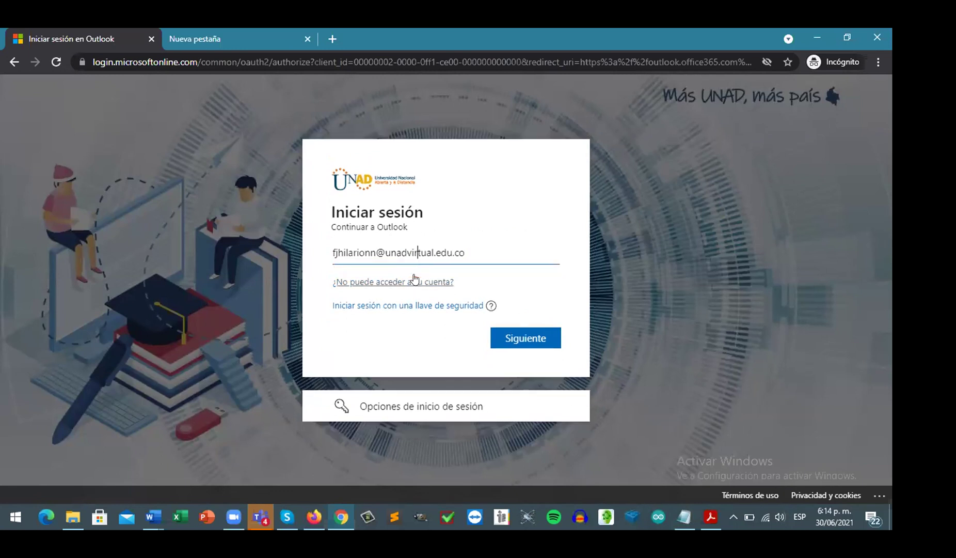
click(526, 338)
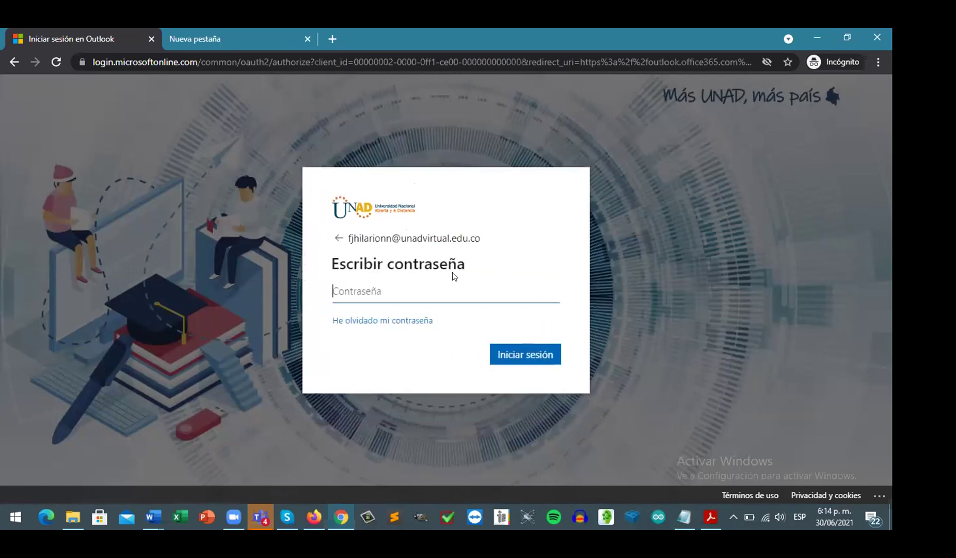
Sign in with the account password and choose Sí to stay signed in
text(••••••••)
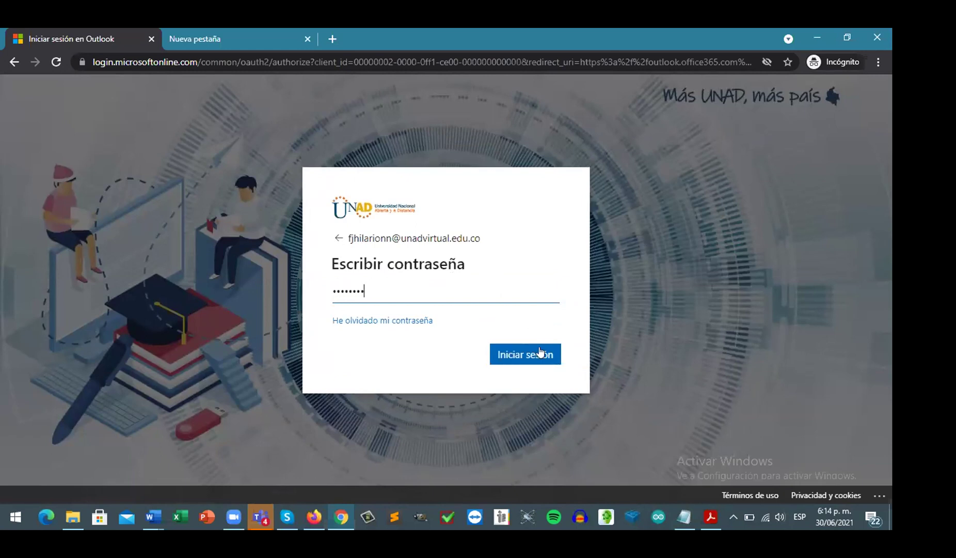
click(540, 351)
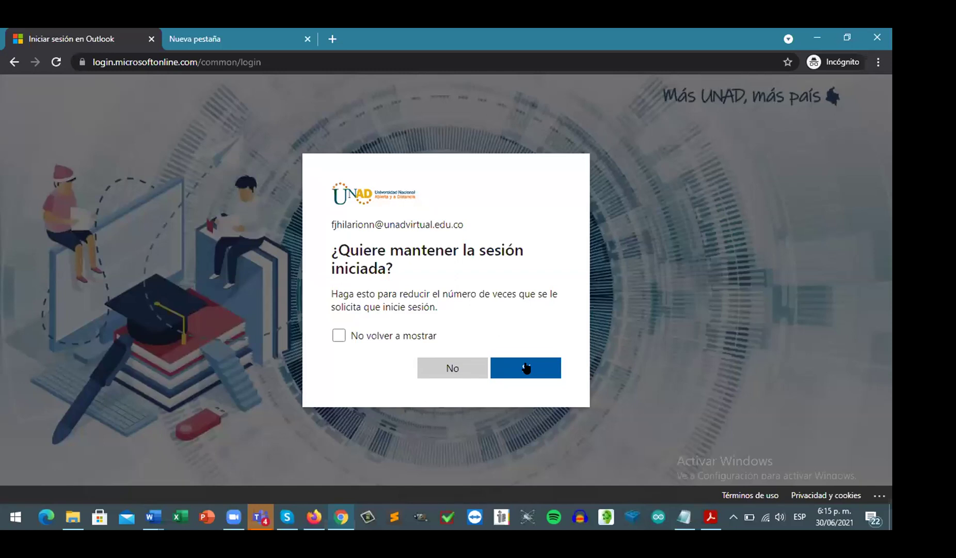
click(503, 363)
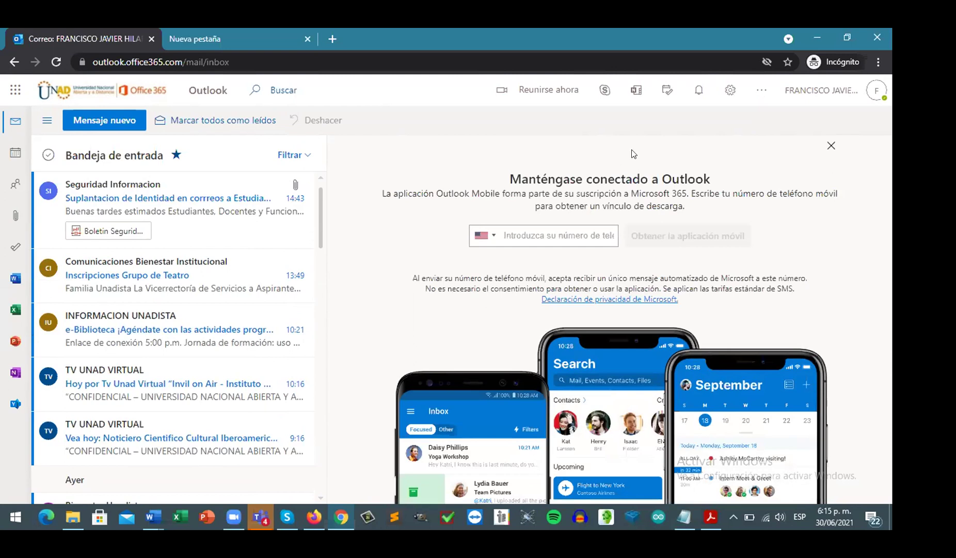
Move from the Outlook inbox to OneDrive's Mis archivos through the Office 365 app list
click(730, 90)
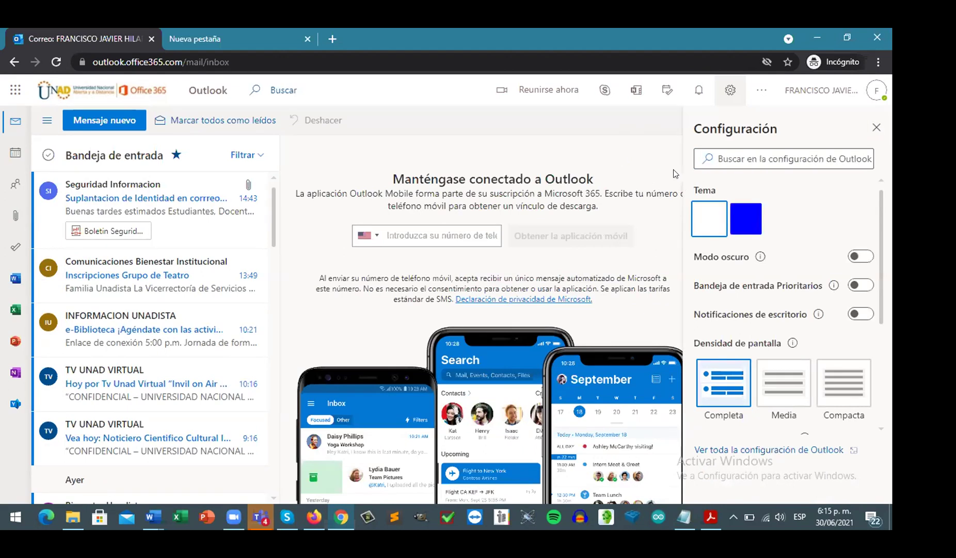
scroll(830, 245, down, 3)
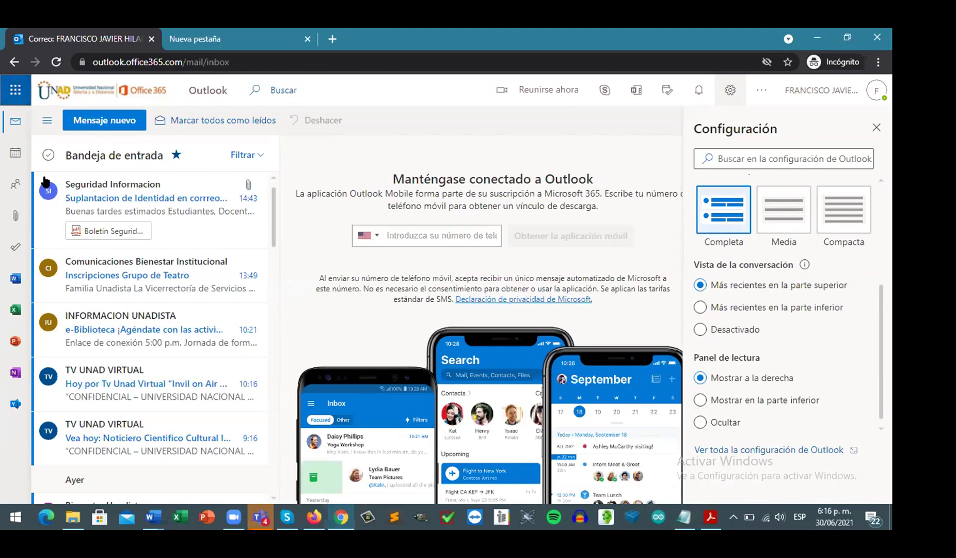
click(16, 92)
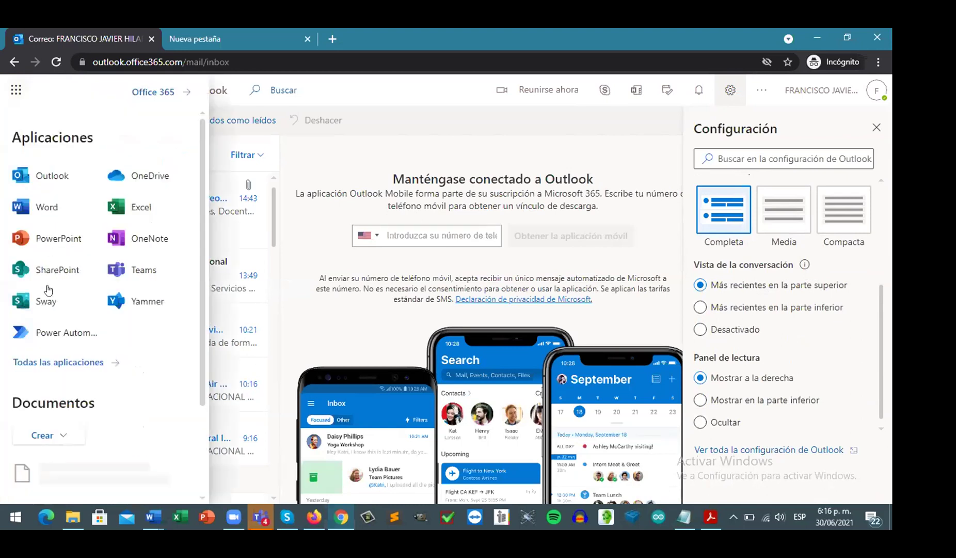
click(134, 174)
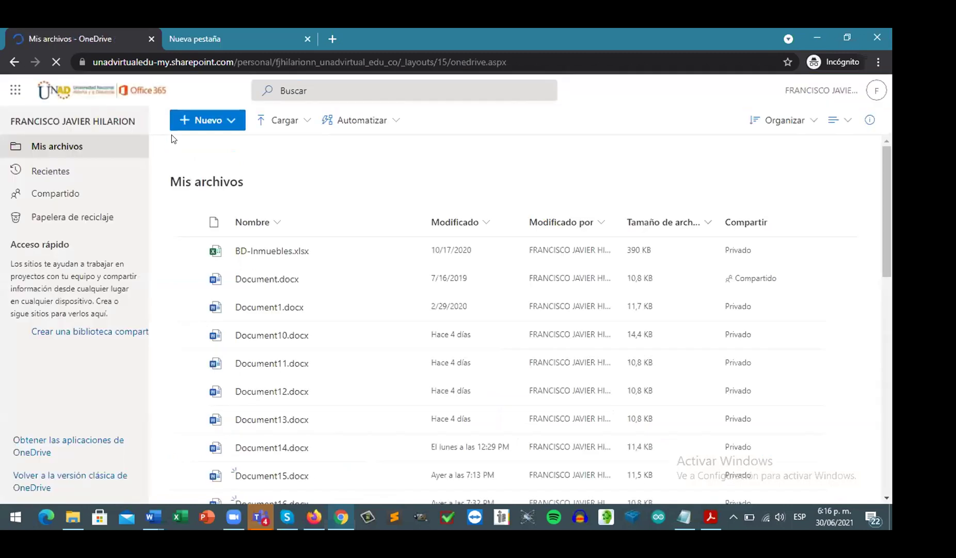
Switch OneDrive to the classic view and browse its Configuración del sitio page
click(80, 476)
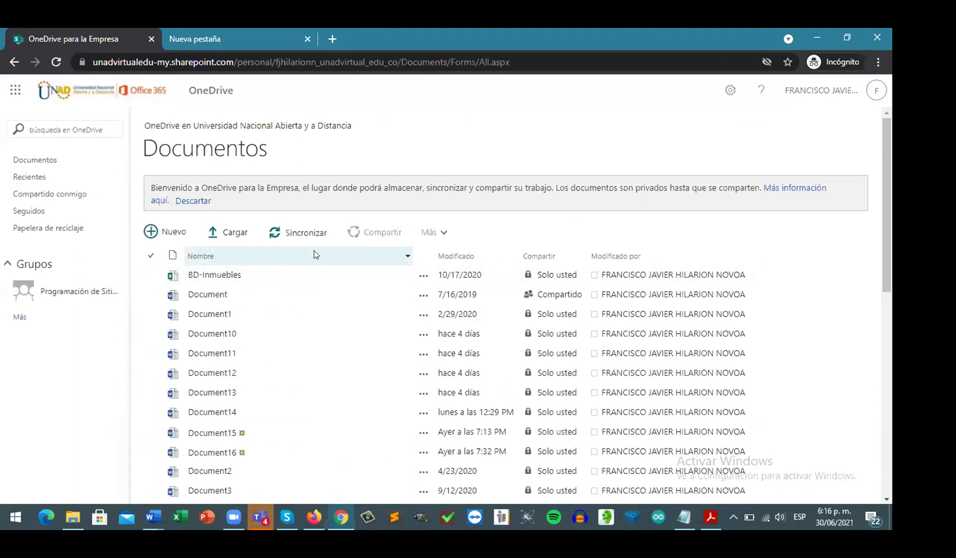
click(730, 91)
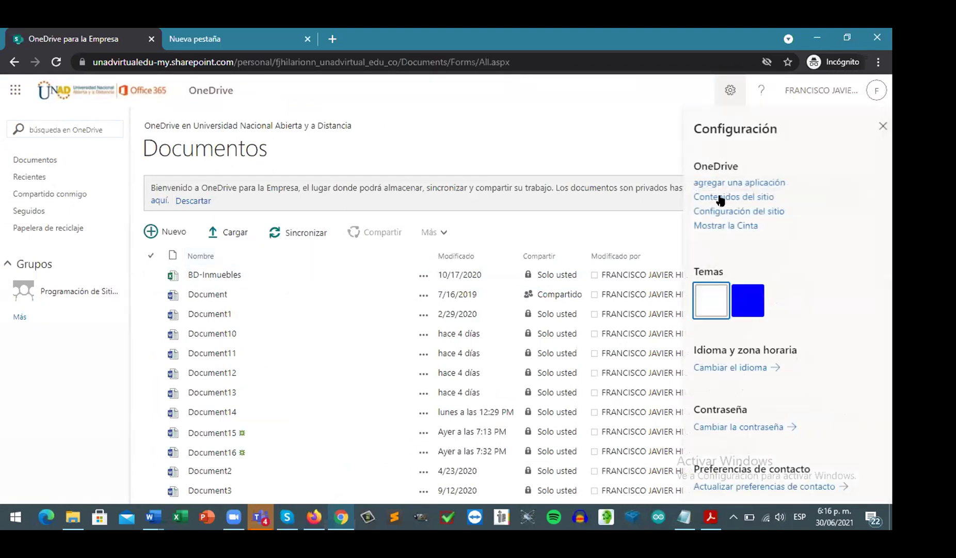
click(723, 211)
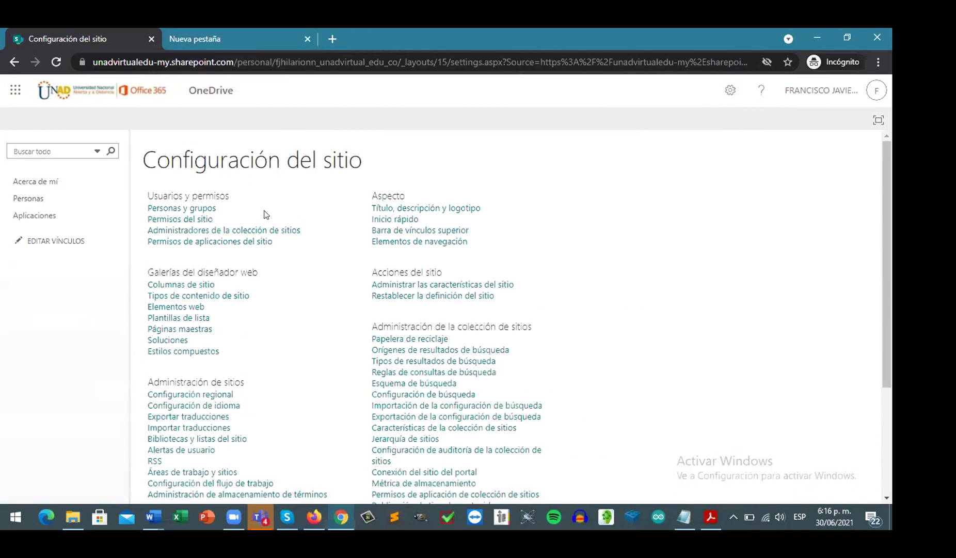
scroll(265, 214, down, 1)
scroll(265, 214, up, 1)
scroll(207, 222, down, 2)
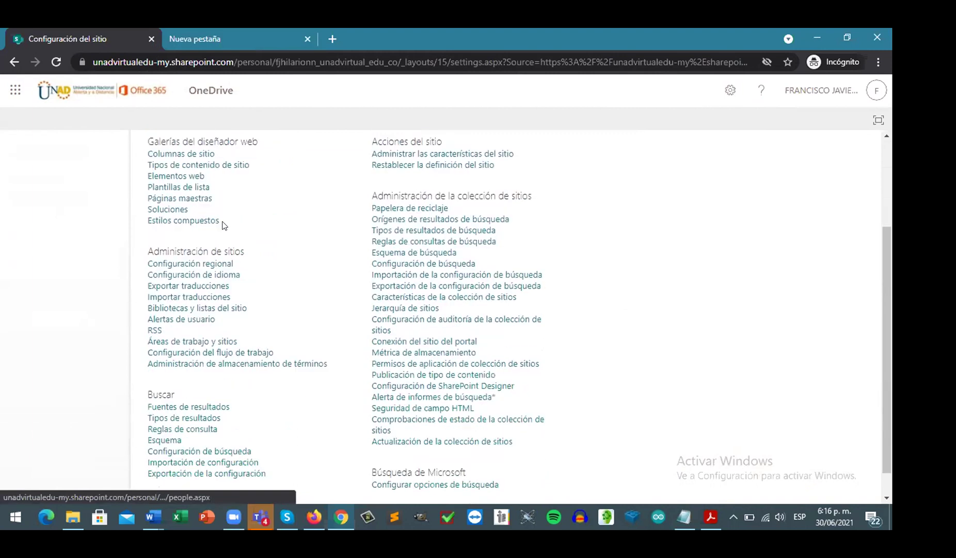
scroll(289, 206, up, 2)
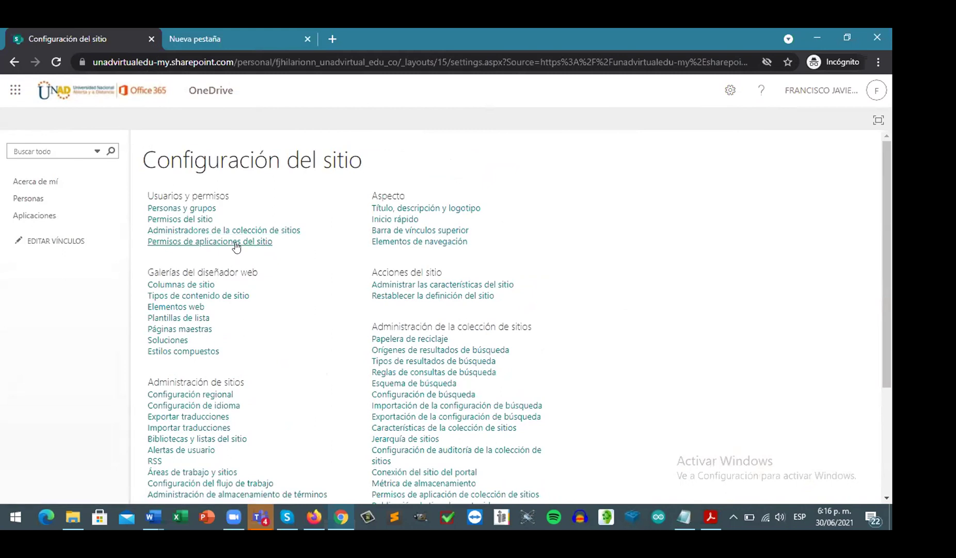
scroll(236, 250, down, 1)
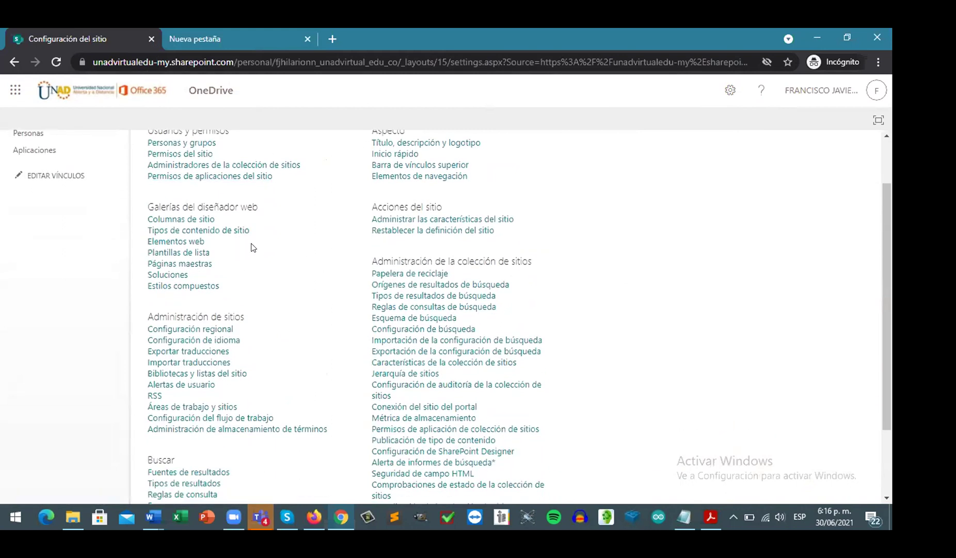
scroll(255, 243, down, 1)
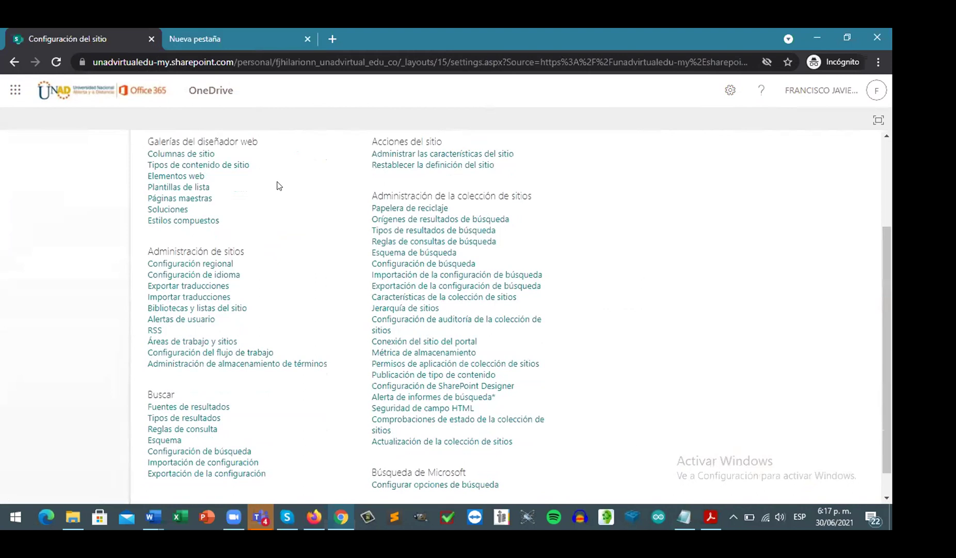
Set Sobrescribir traducciones to Activado in the advanced language settings, save, and return to site settings
click(206, 275)
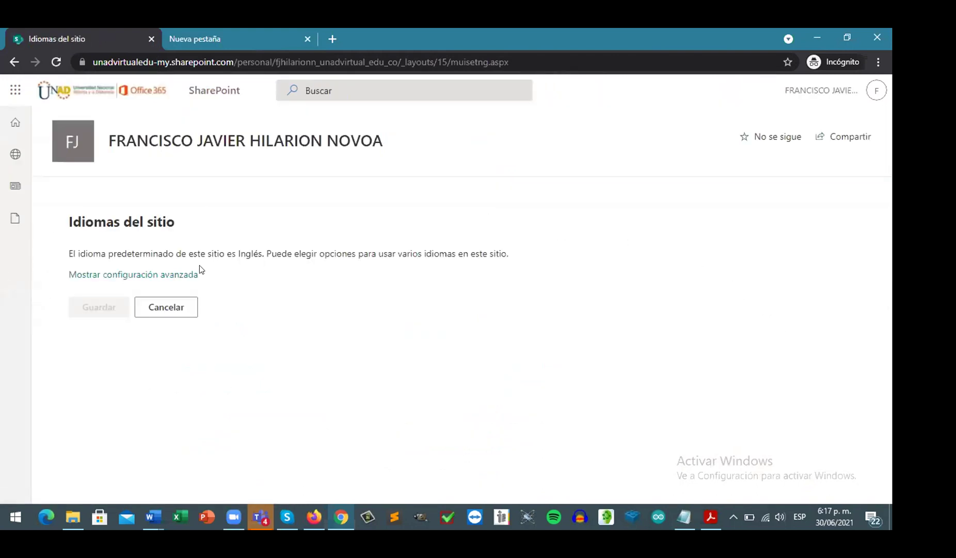
click(183, 274)
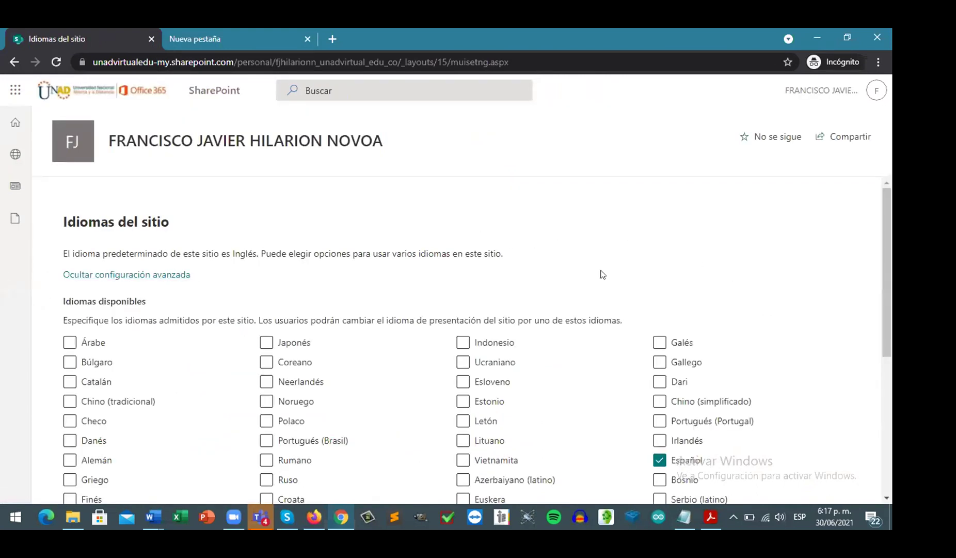
scroll(602, 274, down, 4)
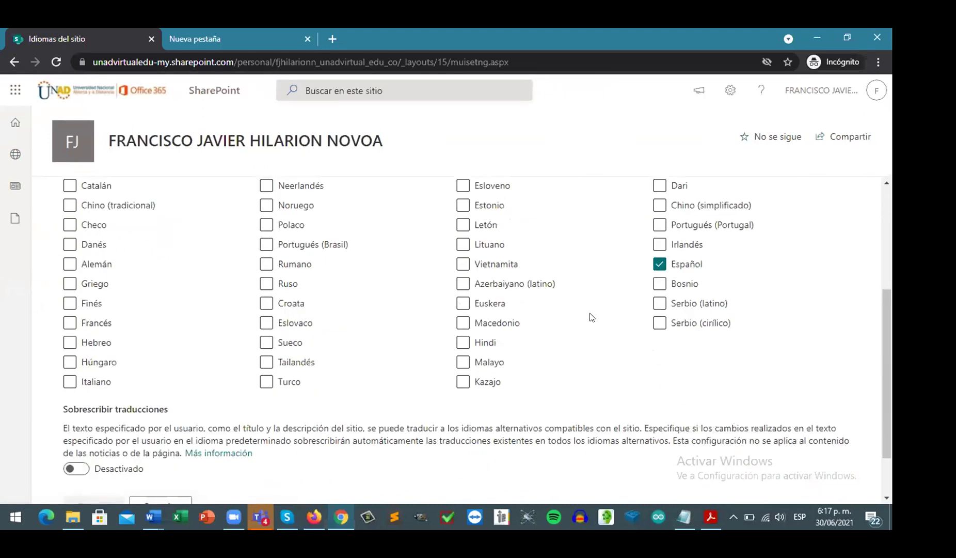
scroll(592, 317, up, 2)
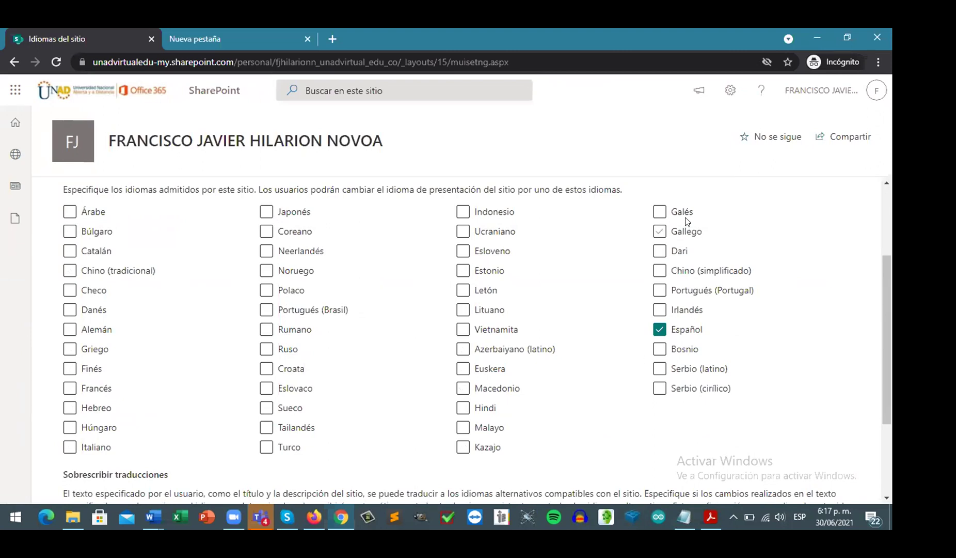
scroll(688, 288, down, 3)
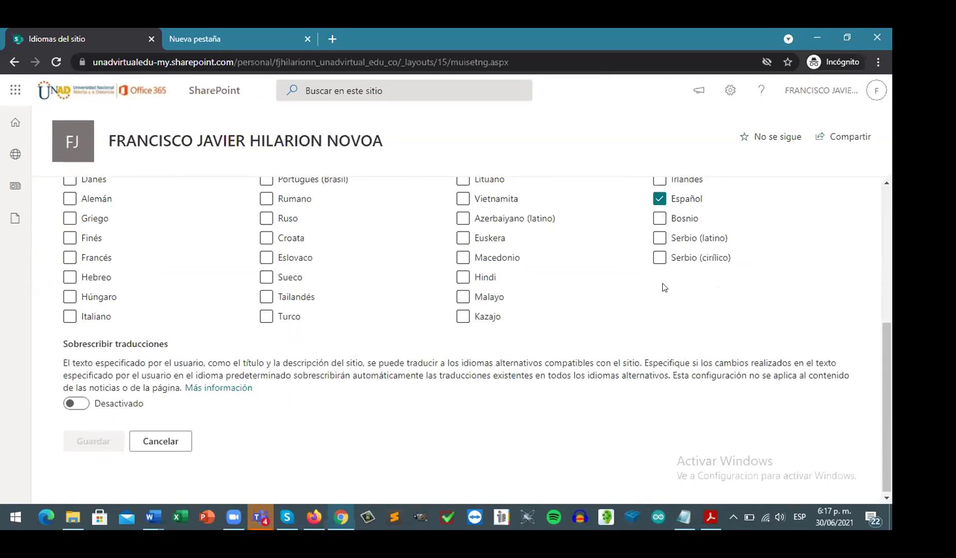
scroll(535, 294, up, 3)
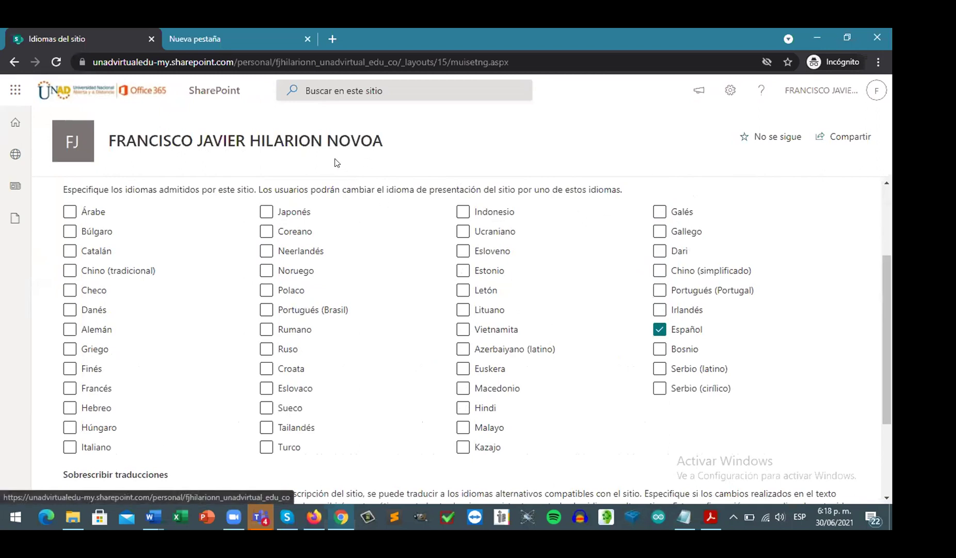
scroll(696, 310, down, 1)
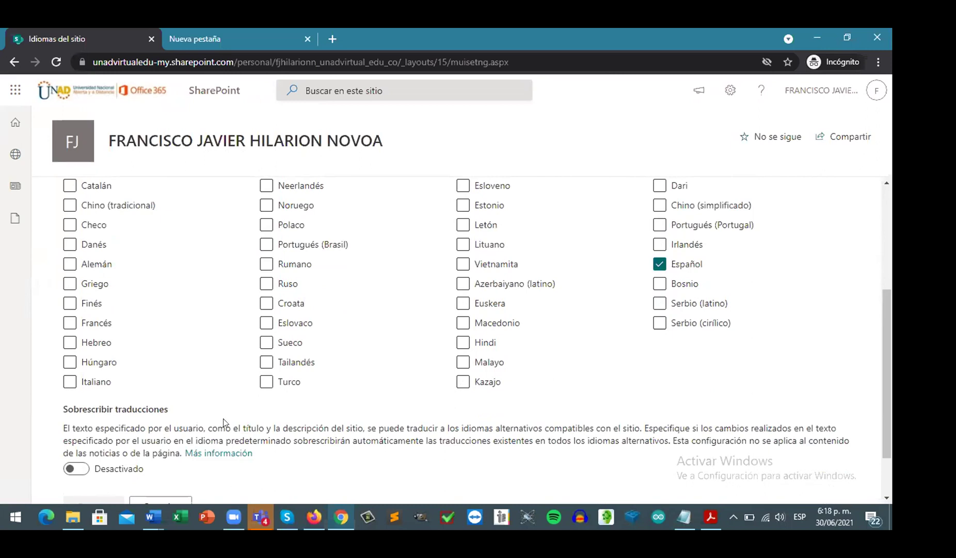
scroll(150, 377, down, 1)
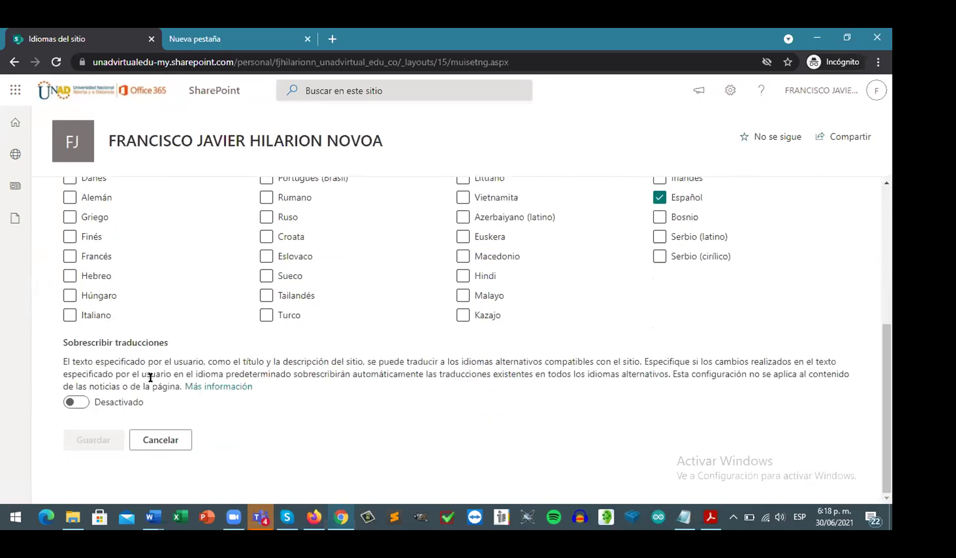
click(75, 402)
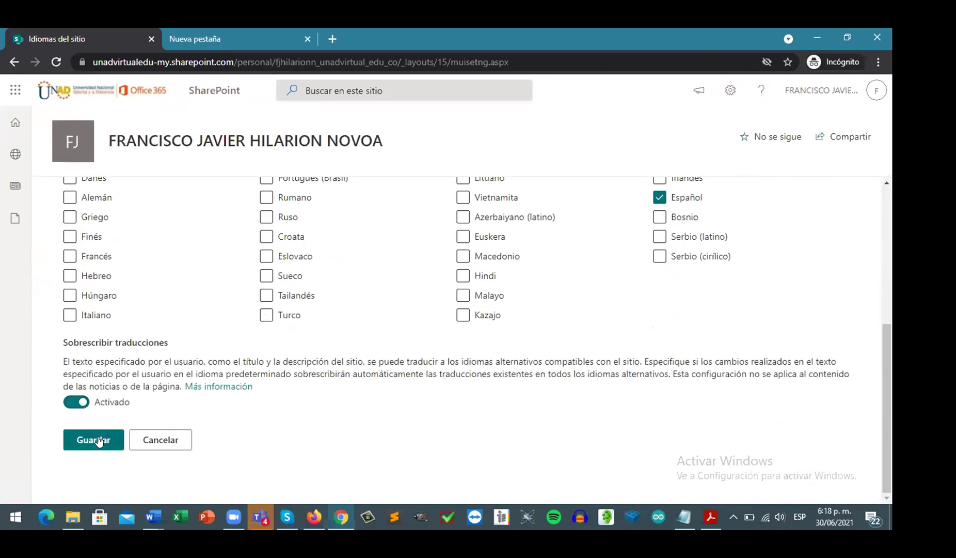
click(99, 441)
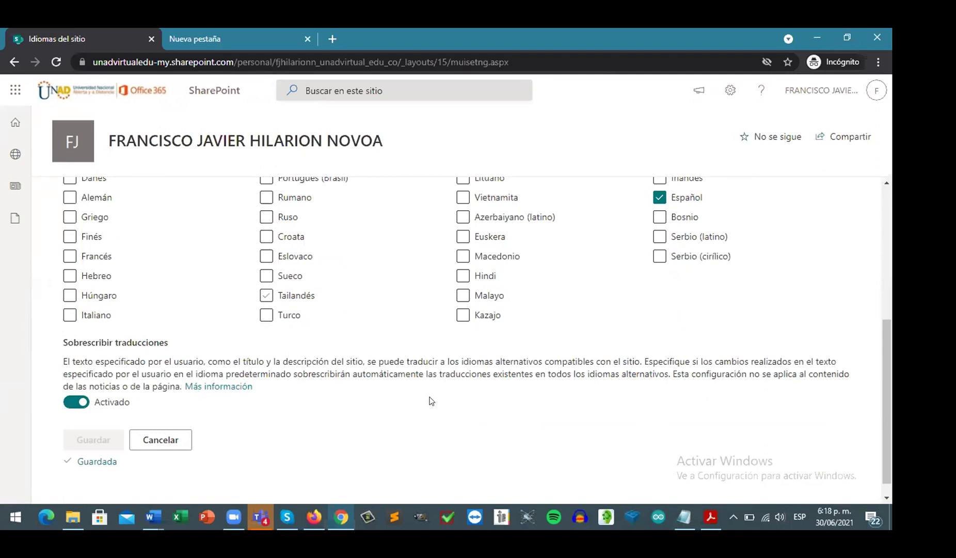
key(alt+Left)
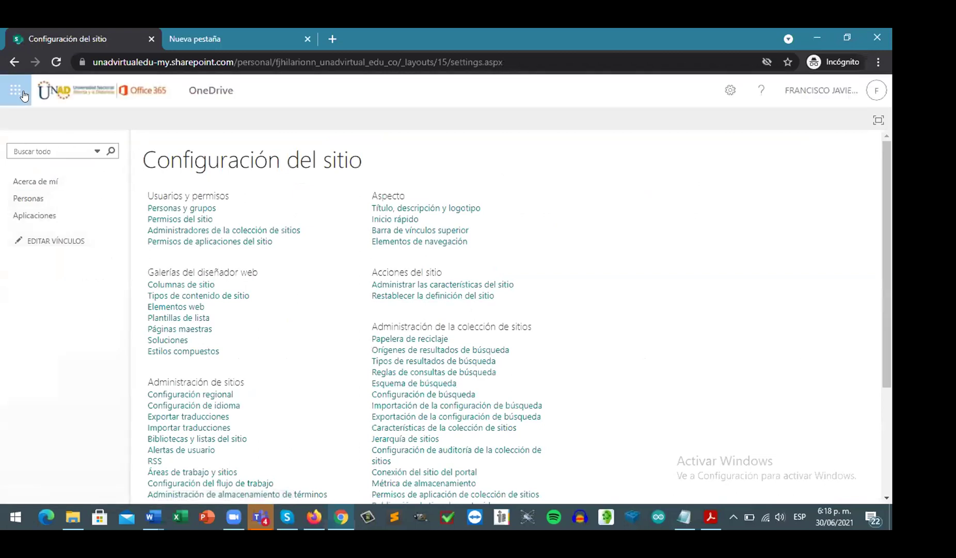
Create a new blank Word for the web document, Documento1, from the Office 365 app list
click(15, 90)
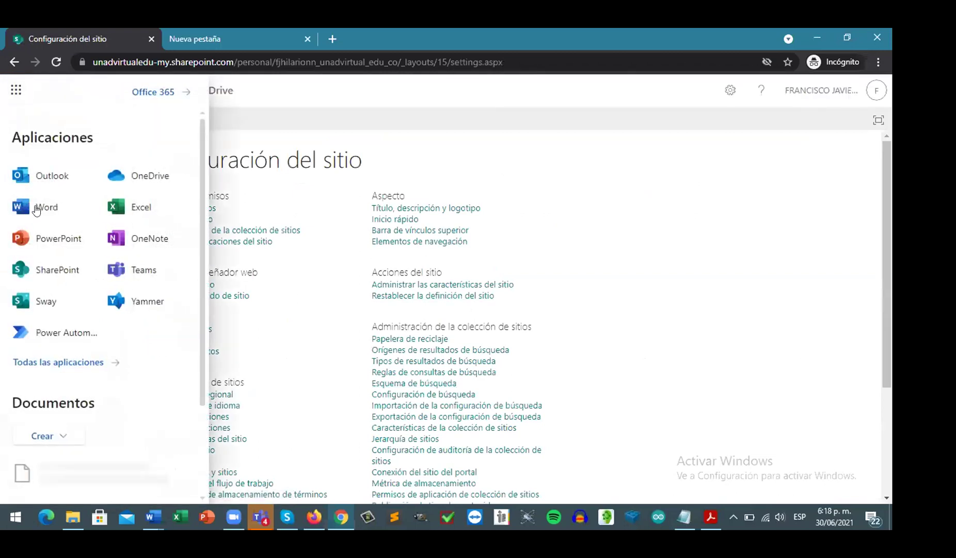
click(41, 209)
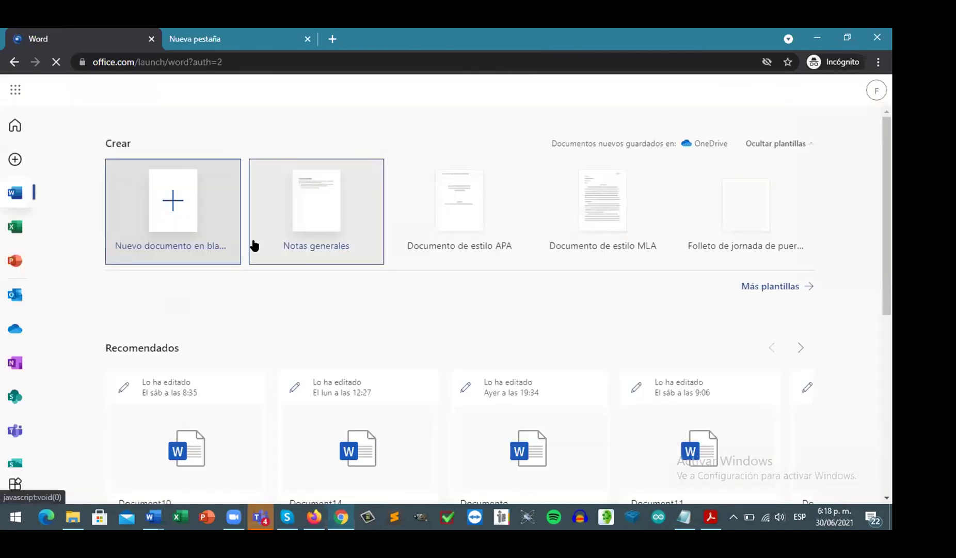
click(173, 245)
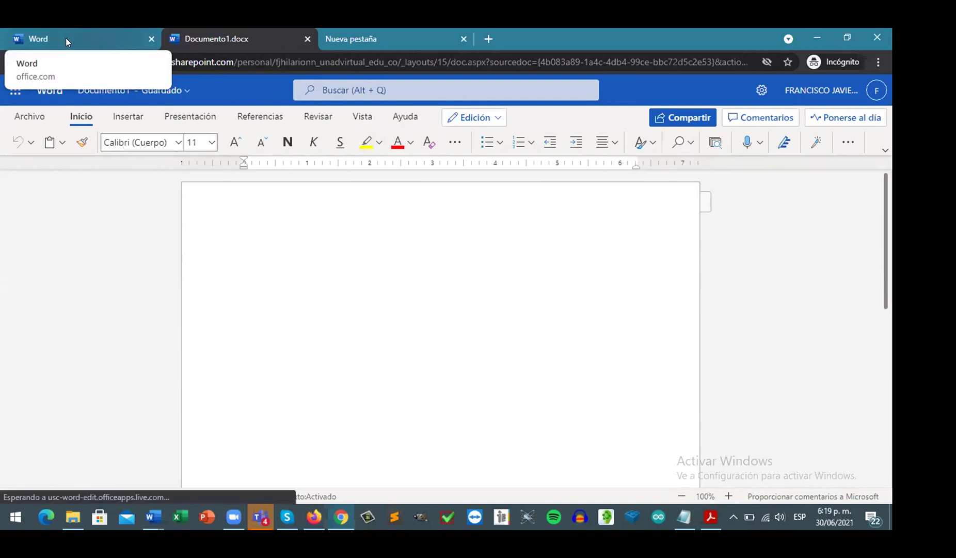
click(98, 37)
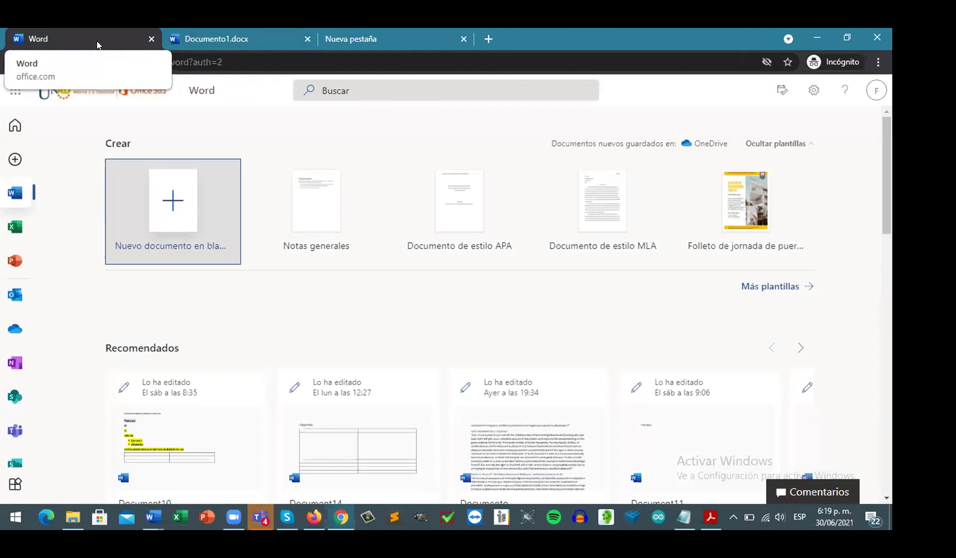
Go to OneDrive through the app launcher and scroll the Mis archivos file list
click(8, 90)
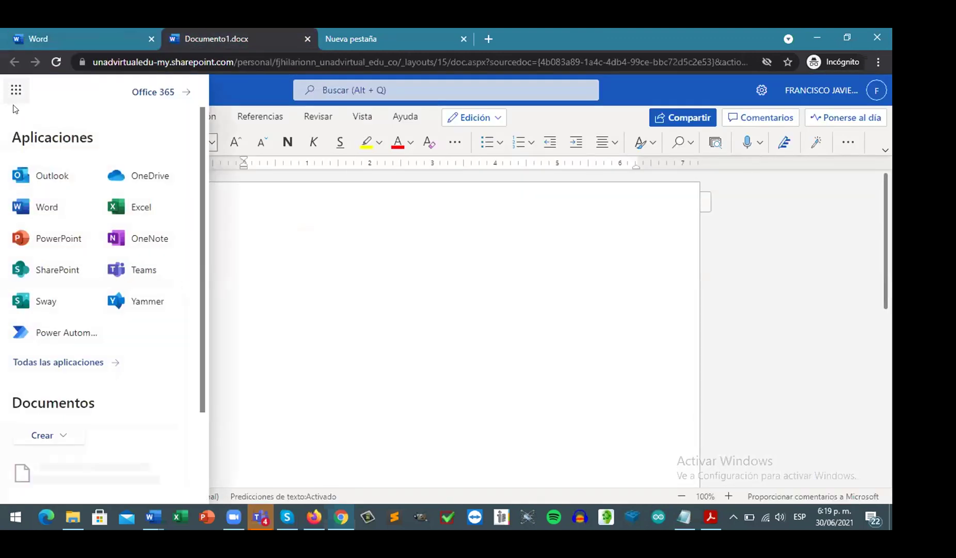
click(151, 176)
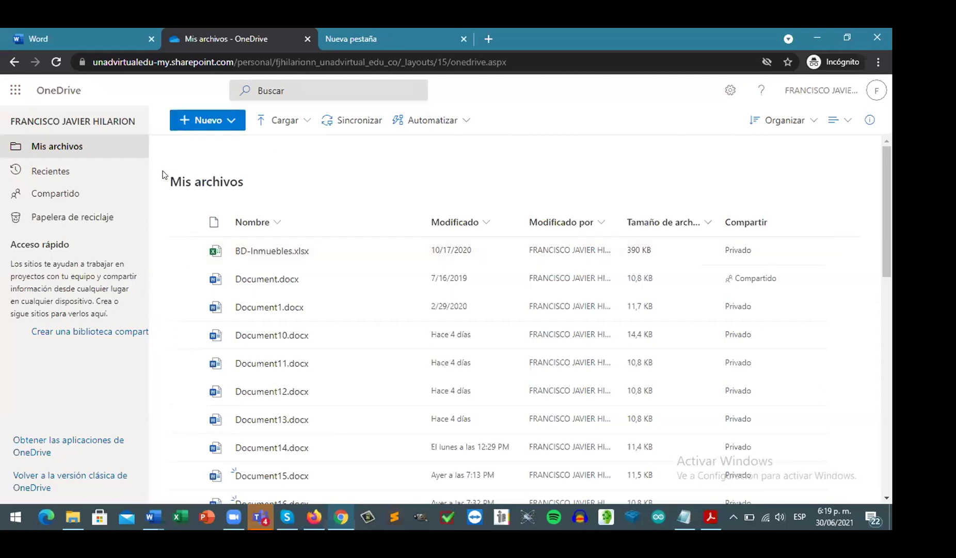
scroll(162, 175, down, 3)
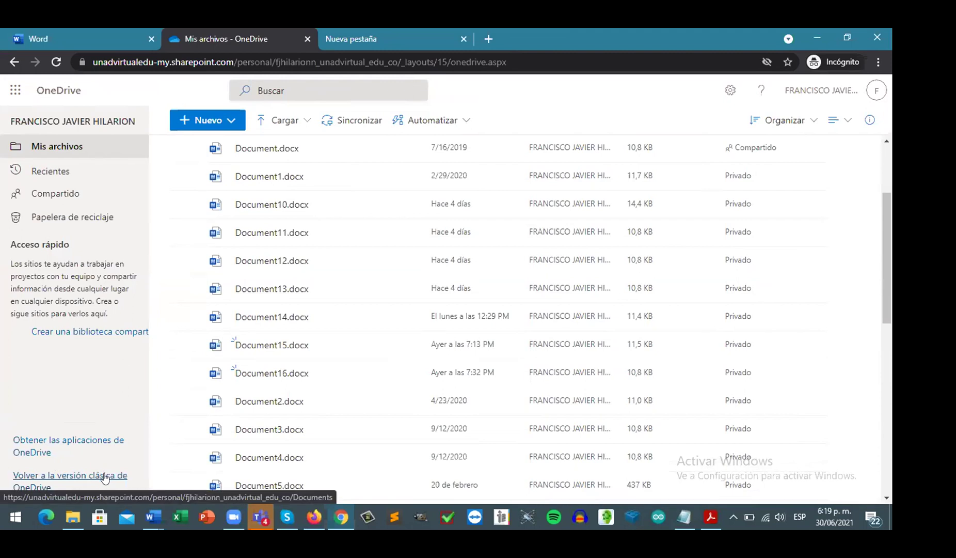
Switch OneDrive back to the classic view and choose Configuración del sitio from the gear menu
click(105, 477)
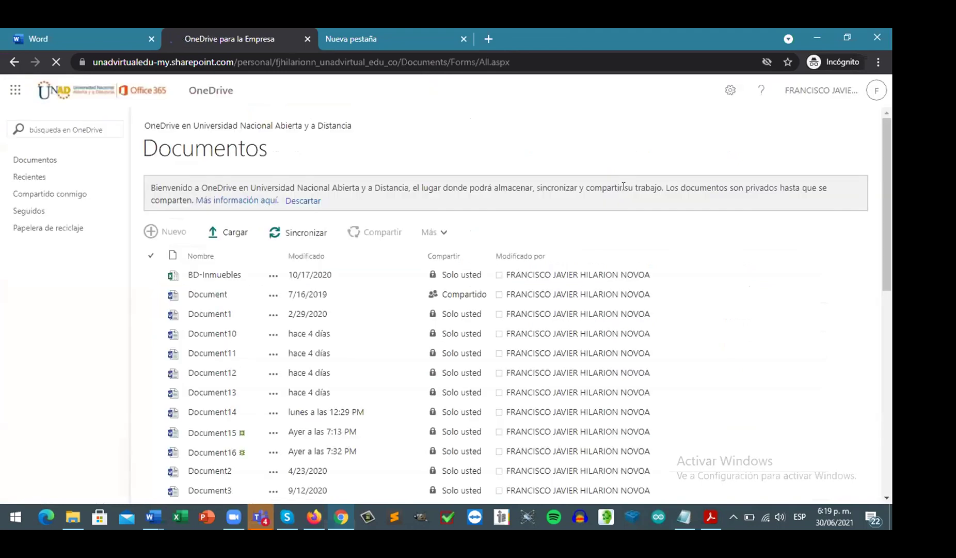
click(729, 90)
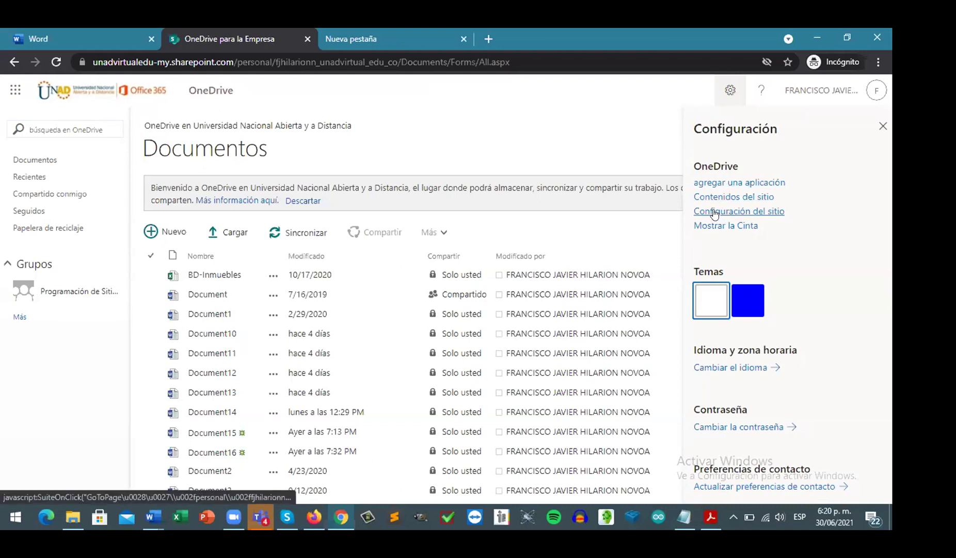
click(750, 212)
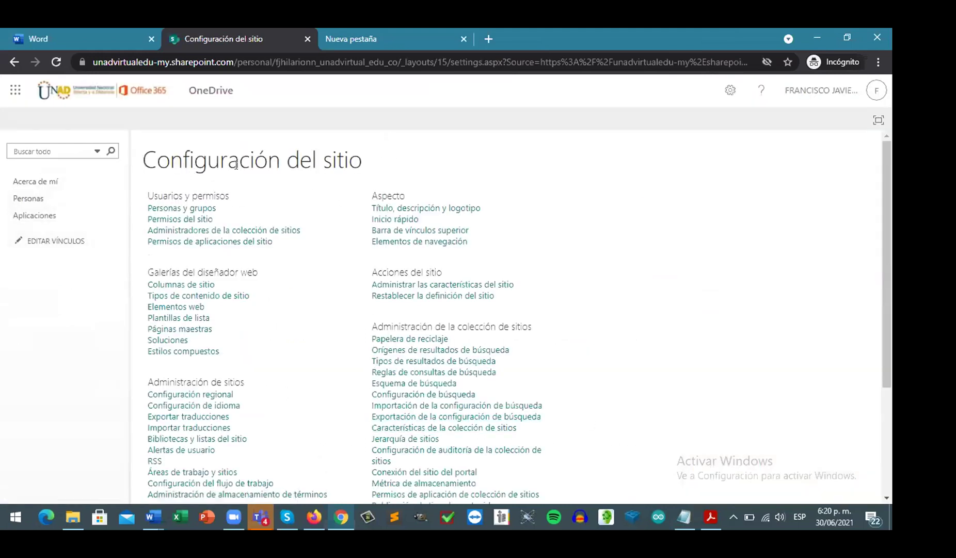
Open Configuración de idioma under Administración de sitios, showing Inglés as the default language
scroll(238, 166, down, 1)
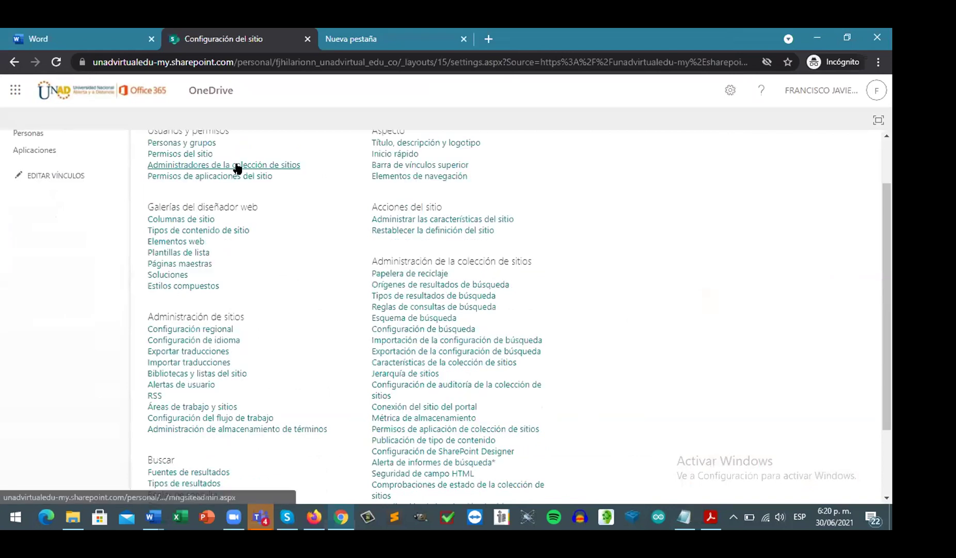
scroll(243, 175, down, 1)
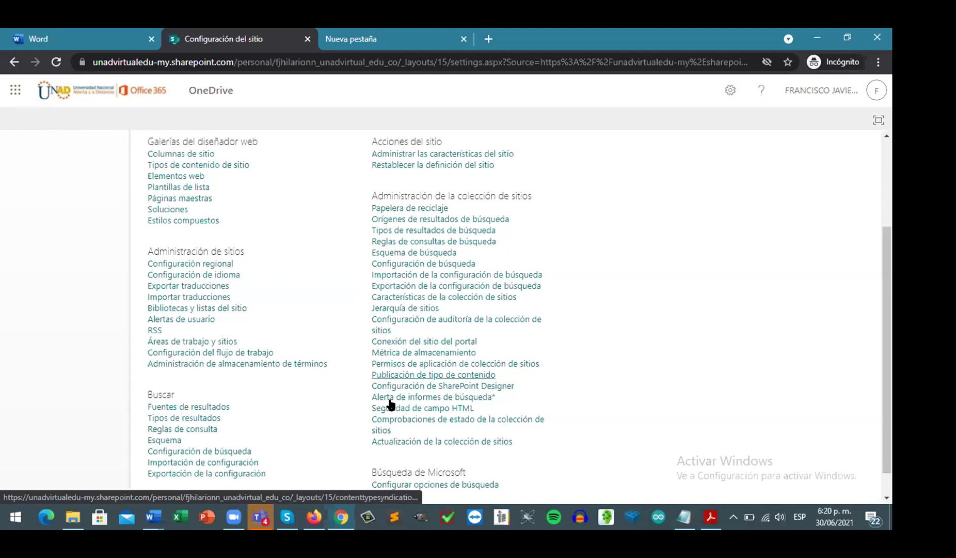
click(194, 275)
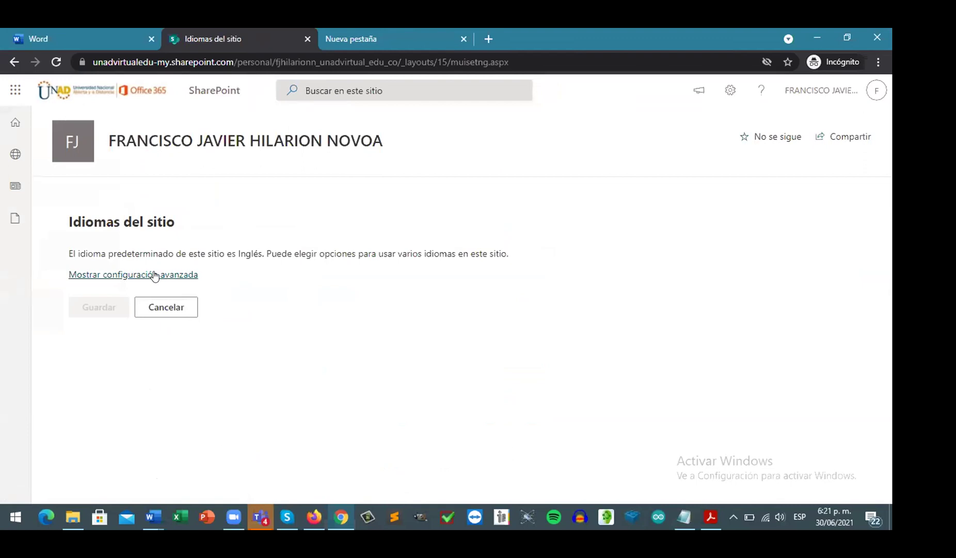
Expand the advanced language settings to check Español in the list, then bring Skype forward
click(154, 275)
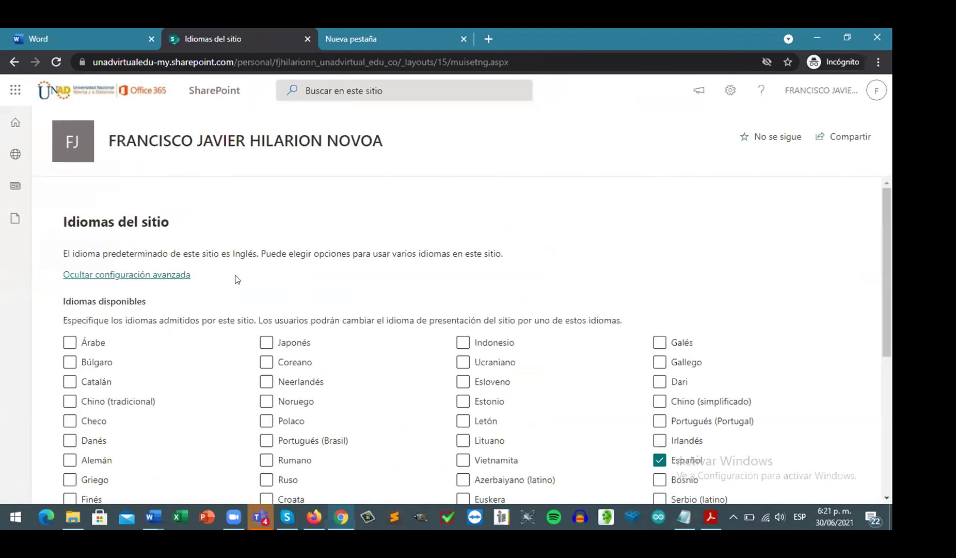
scroll(278, 272, down, 3)
scroll(277, 272, down, 2)
scroll(638, 305, up, 3)
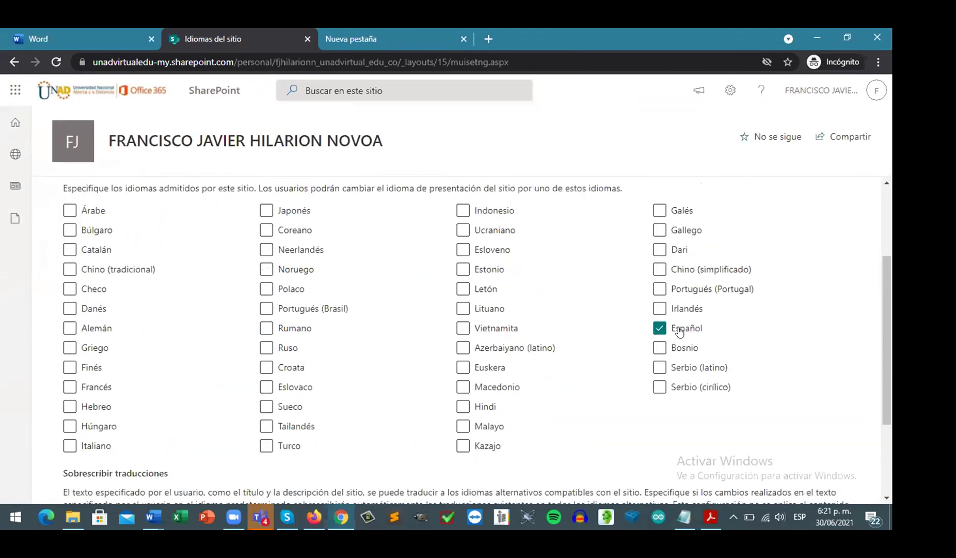
scroll(593, 316, down, 3)
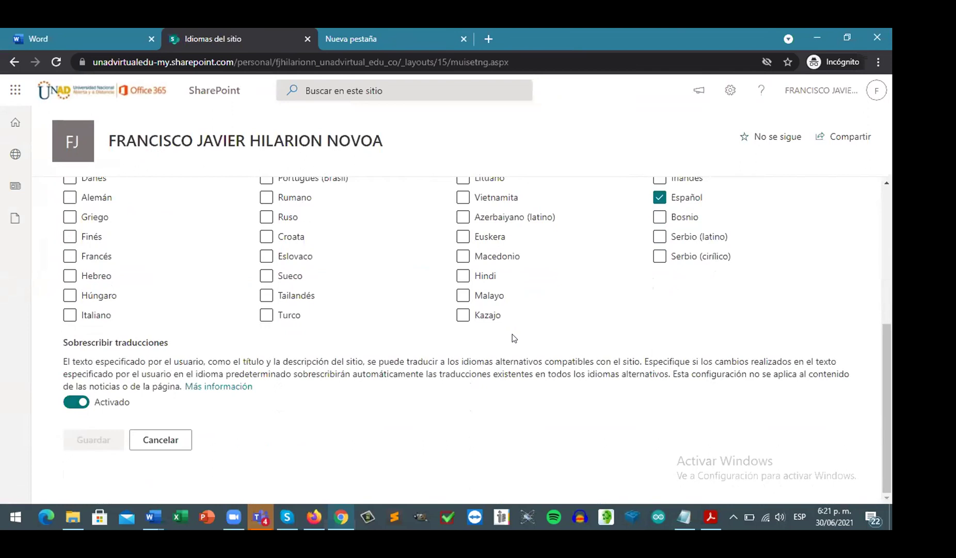
scroll(513, 339, up, 3)
scroll(514, 338, up, 1)
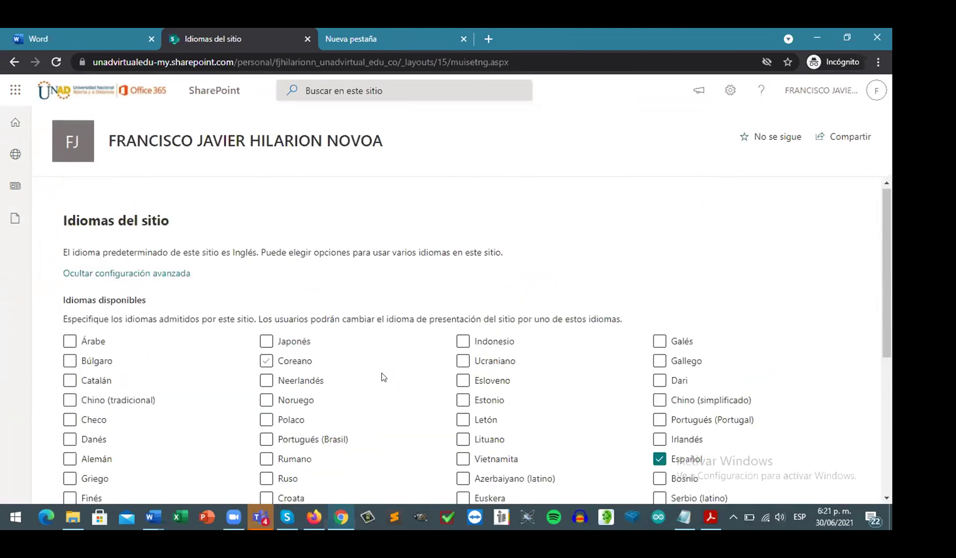
click(288, 516)
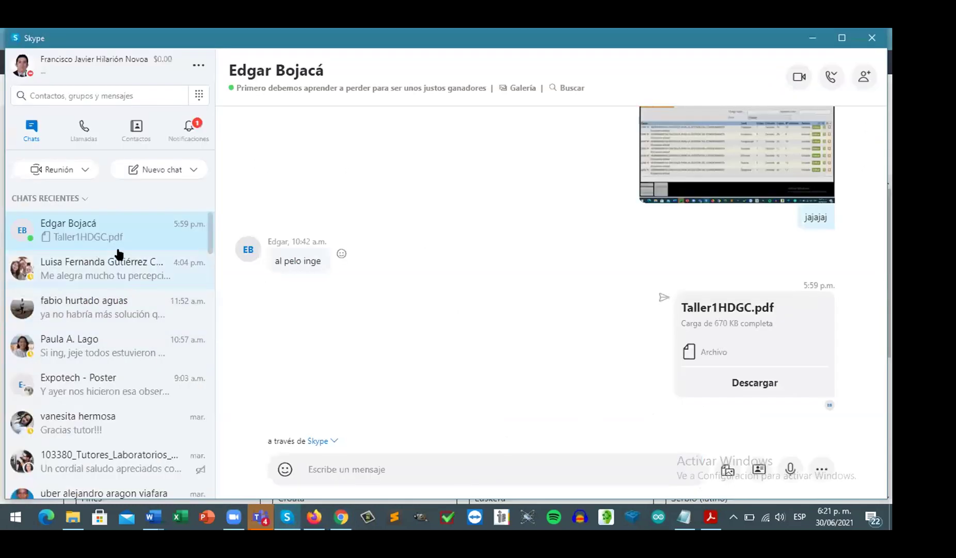
Copy the YouTube link from the second recent Skype chat, then minimize Skype
click(123, 275)
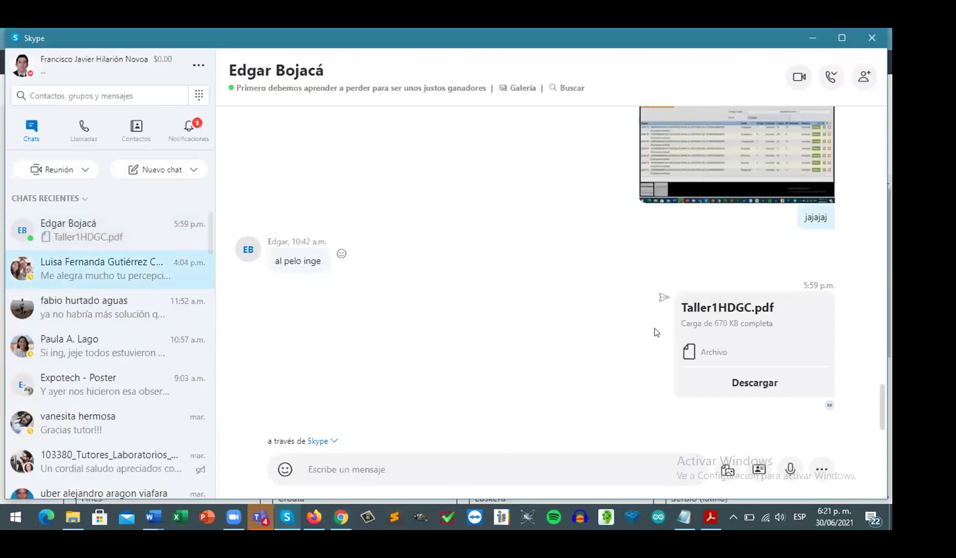
scroll(608, 329, up, 10)
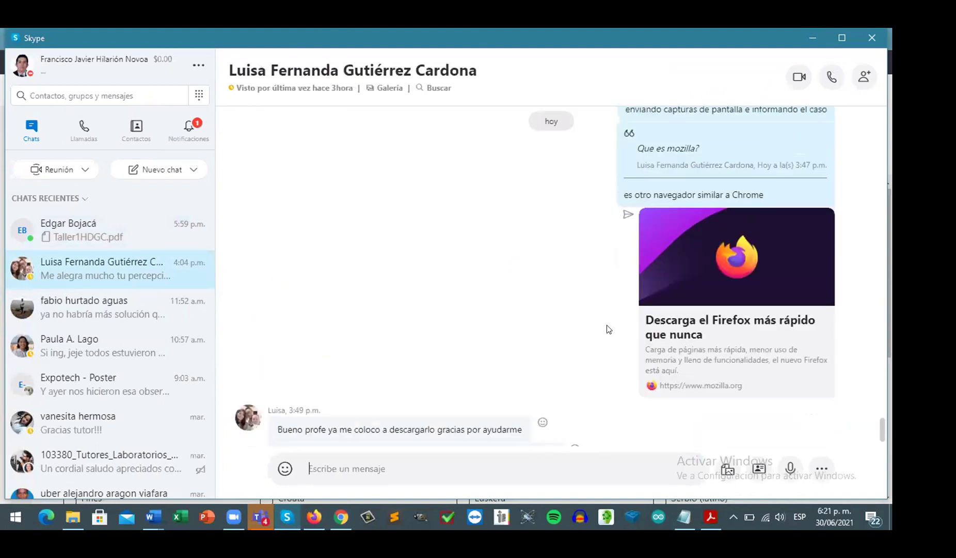
scroll(610, 327, up, 10)
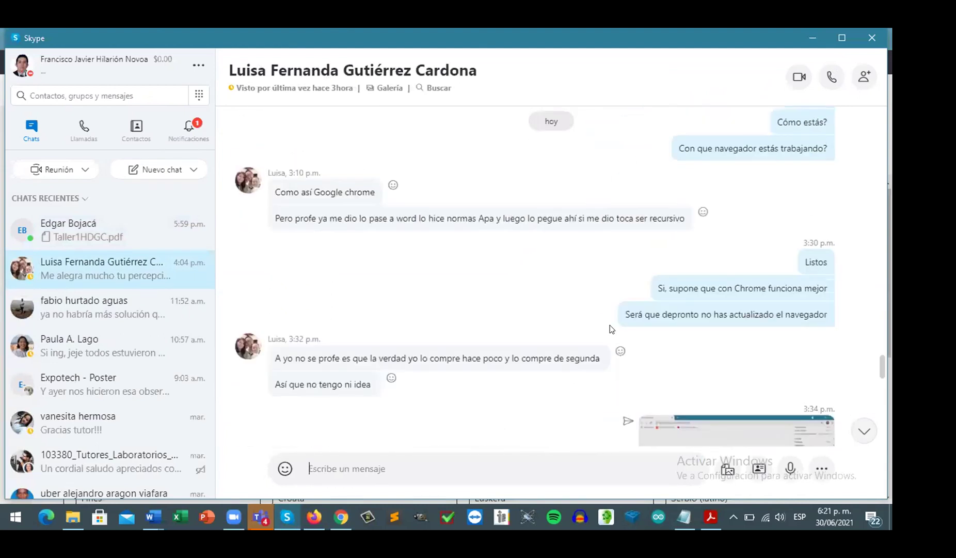
scroll(610, 329, up, 10)
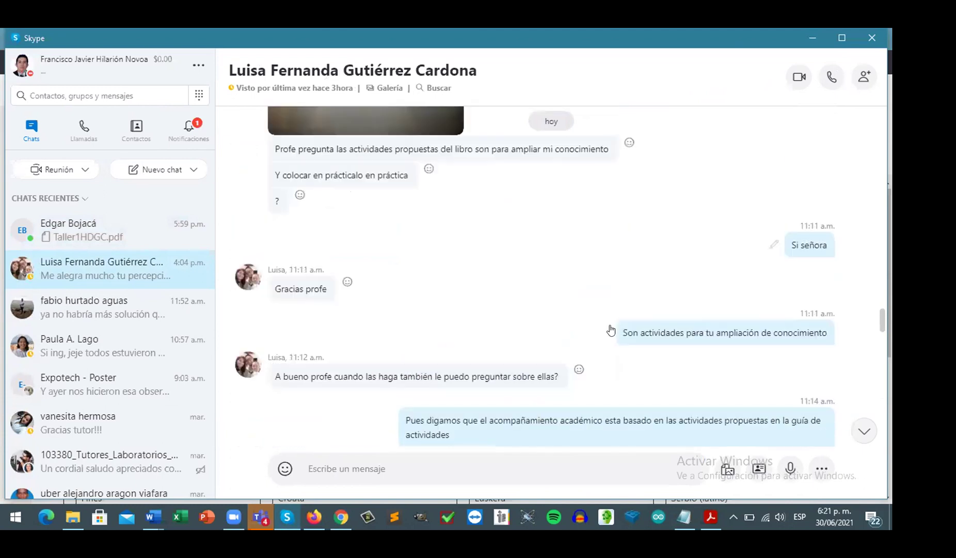
scroll(609, 329, up, 10)
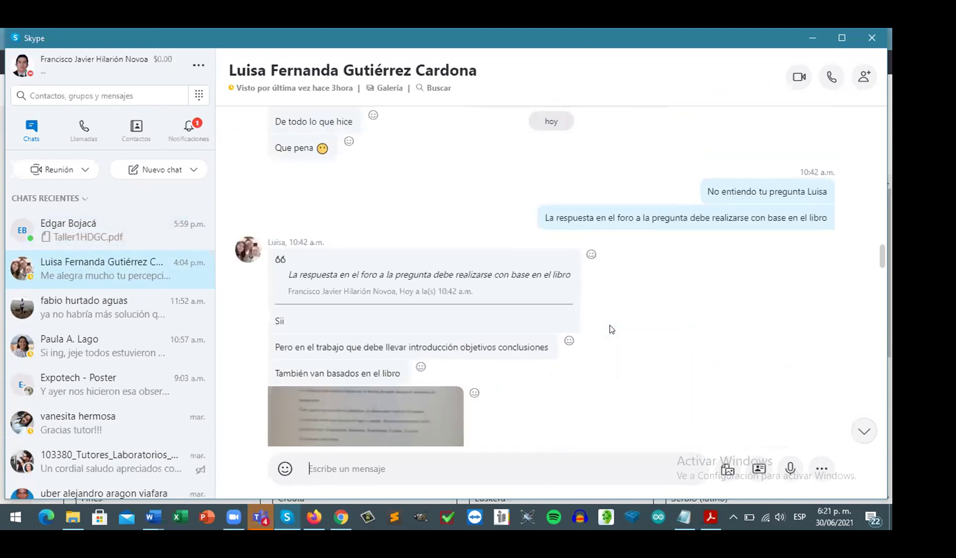
scroll(610, 328, up, 10)
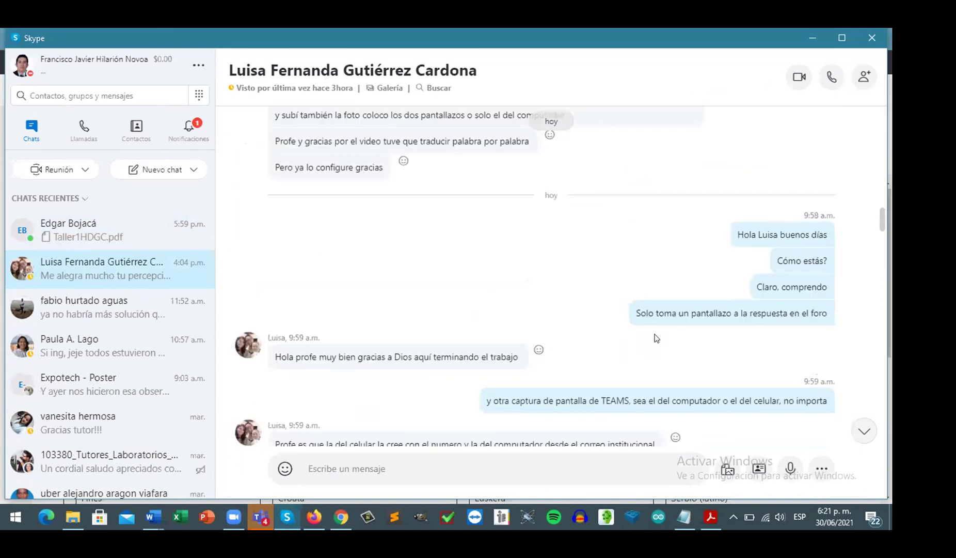
right_click(766, 389)
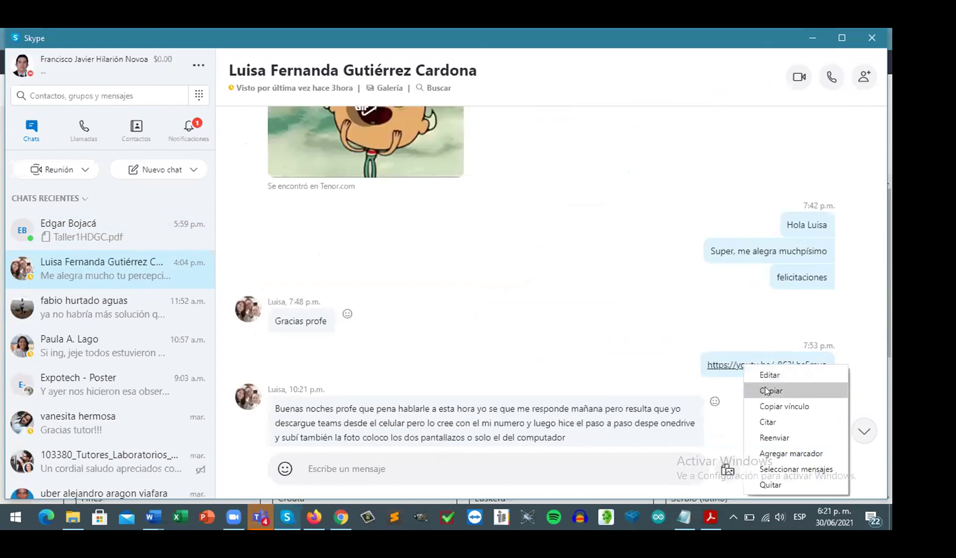
click(777, 400)
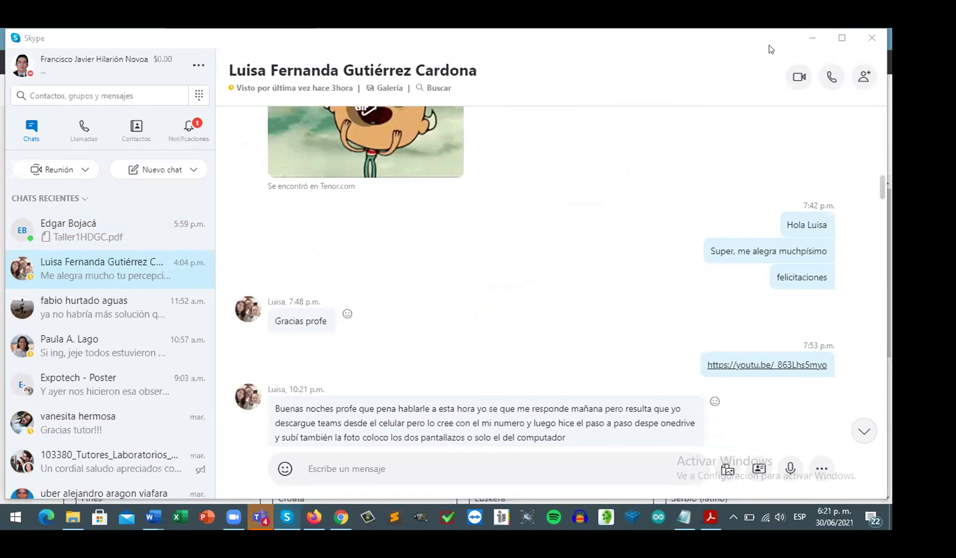
click(812, 37)
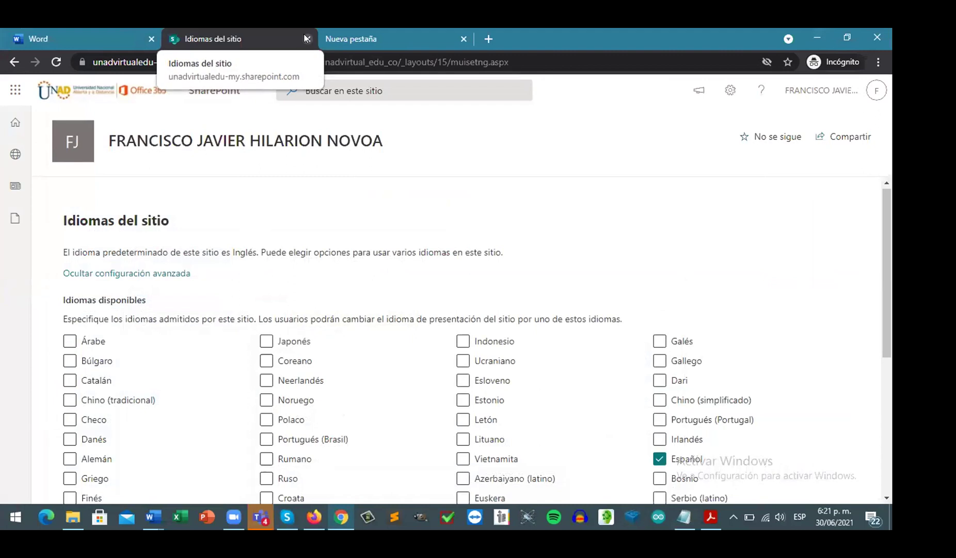
Close the Idiomas del sitio tab and create a new blank Word document, Documento3
key(ctrl+w)
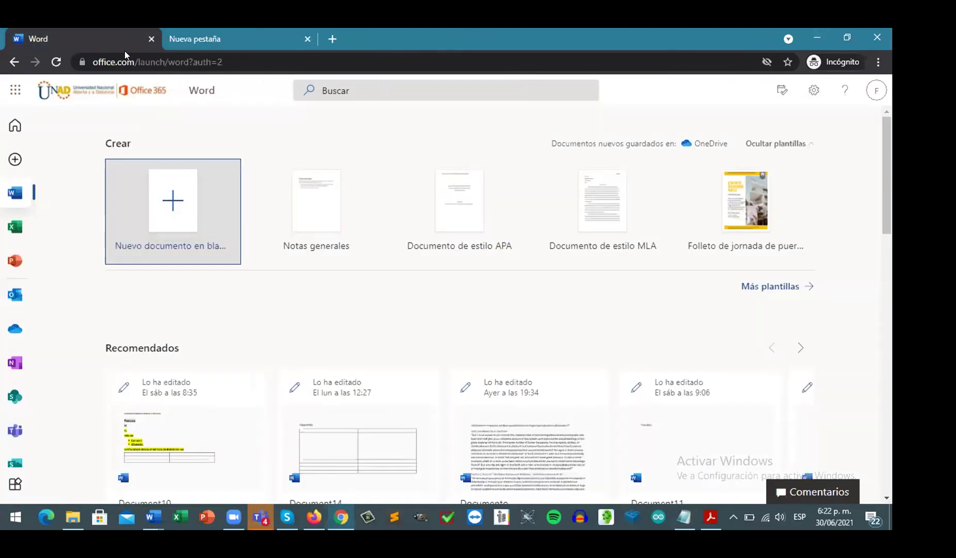
click(100, 39)
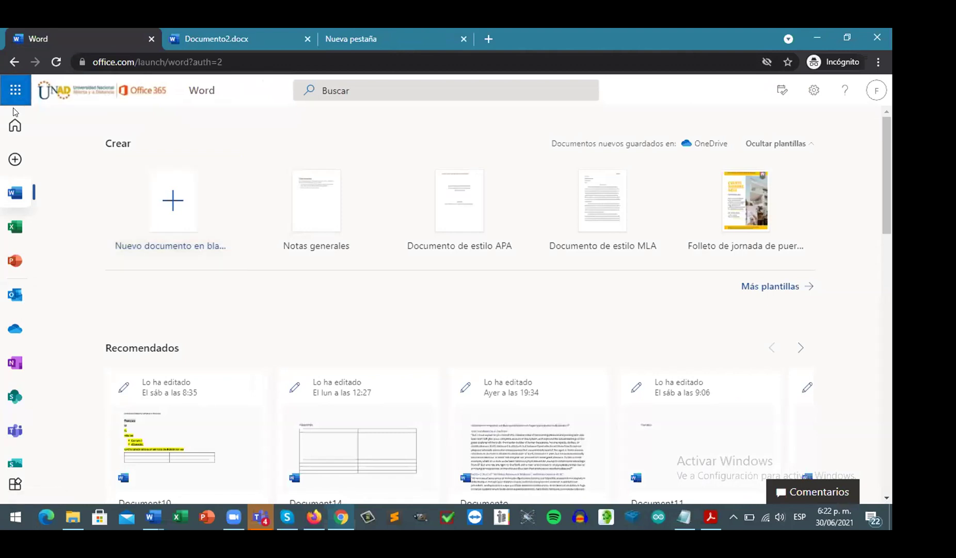
click(12, 90)
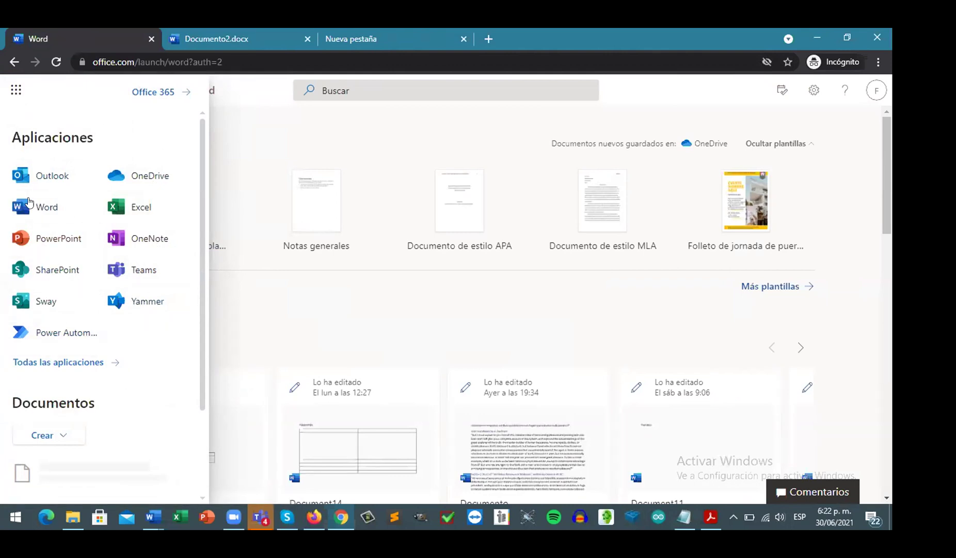
click(171, 207)
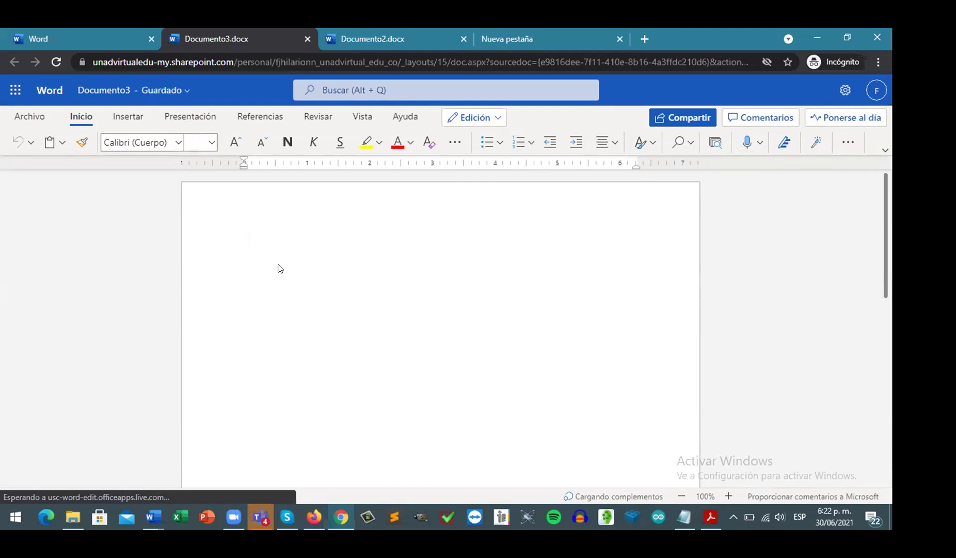
Type the 'Mi nombre es …' name sentence and format it Times New Roman 12, bold, italic
text(Mi n)
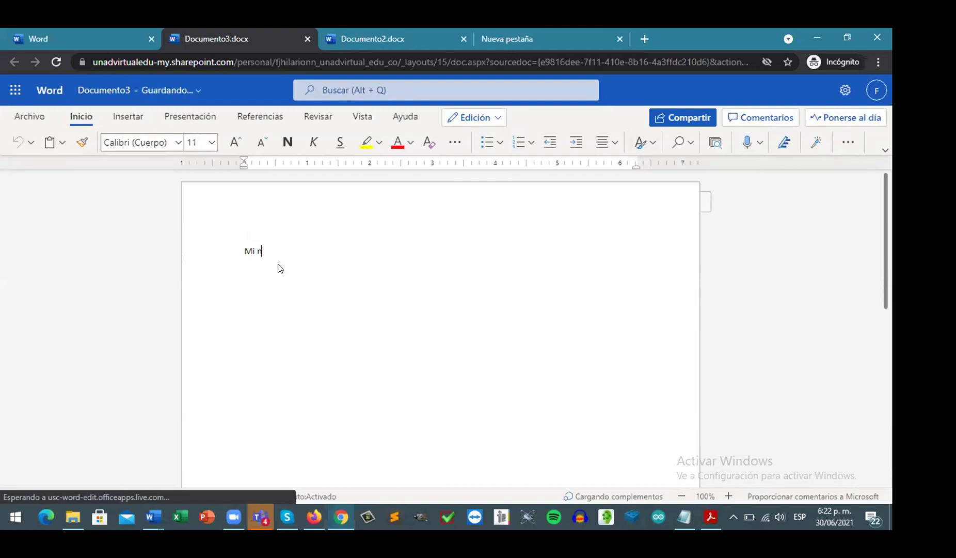
text(ombre es Francisco)
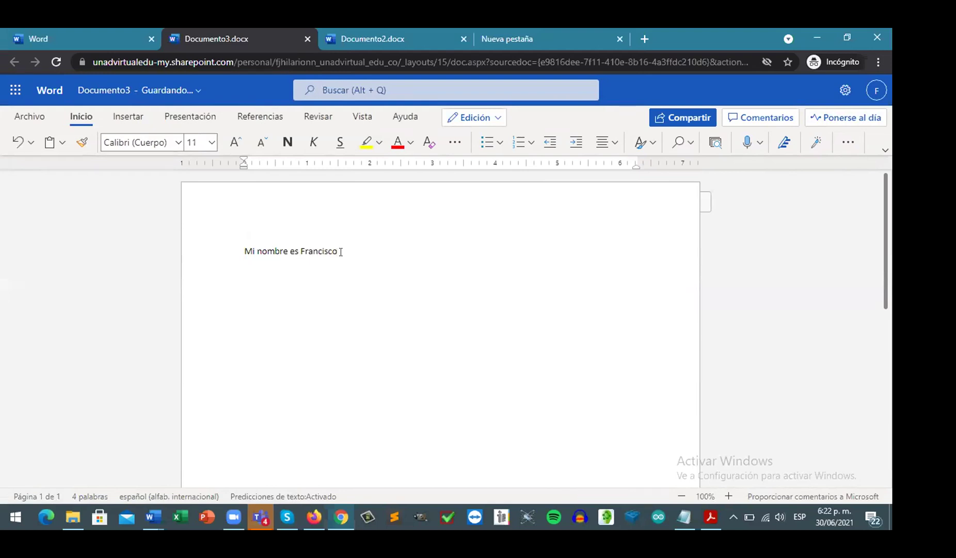
drag(243, 252, 339, 252)
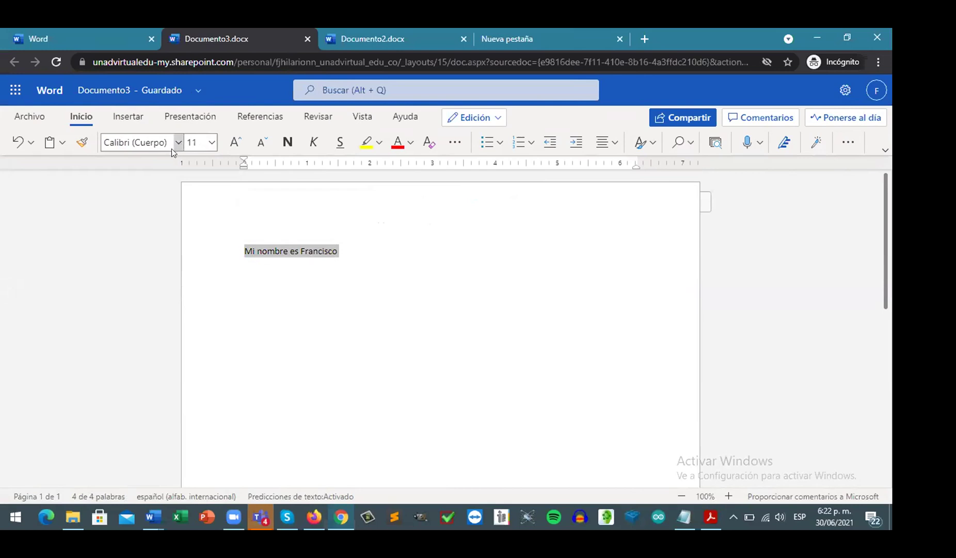
click(172, 145)
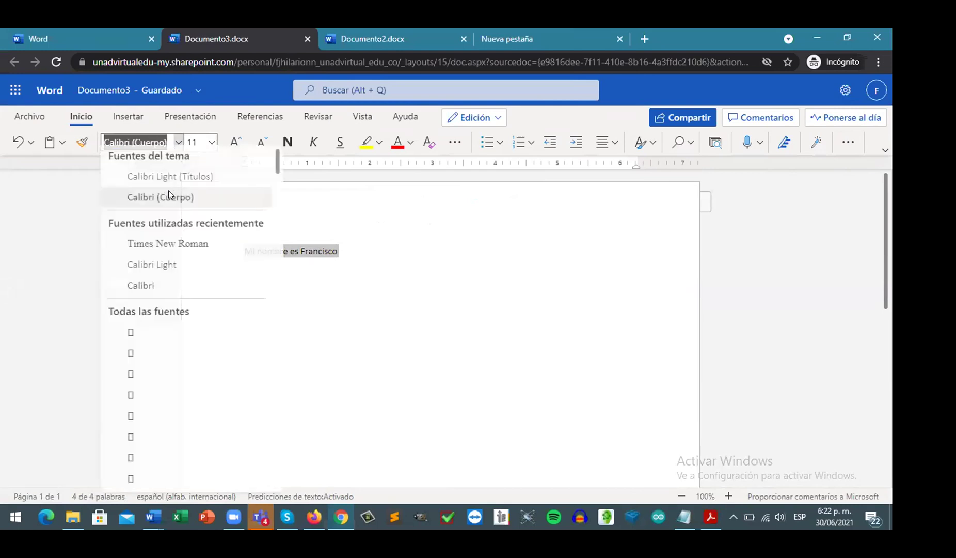
click(176, 250)
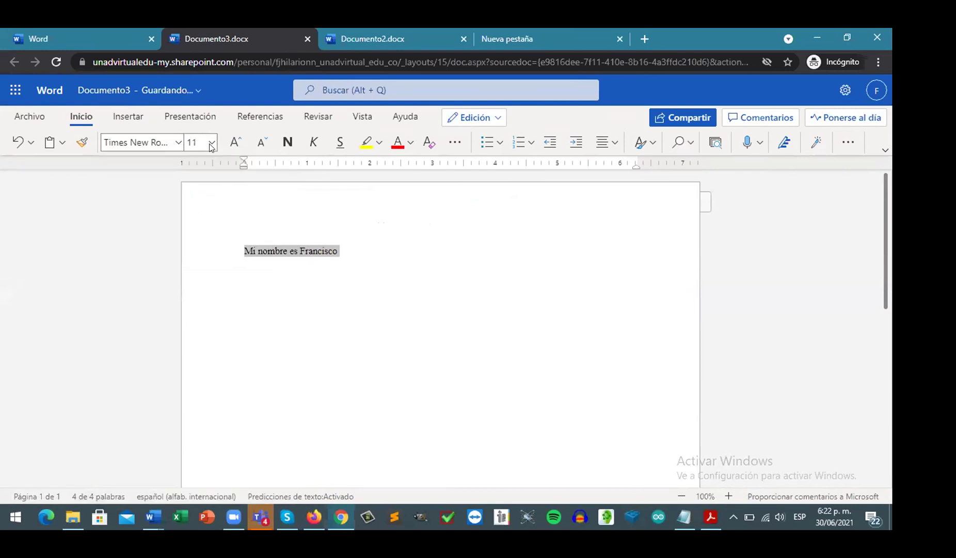
click(211, 143)
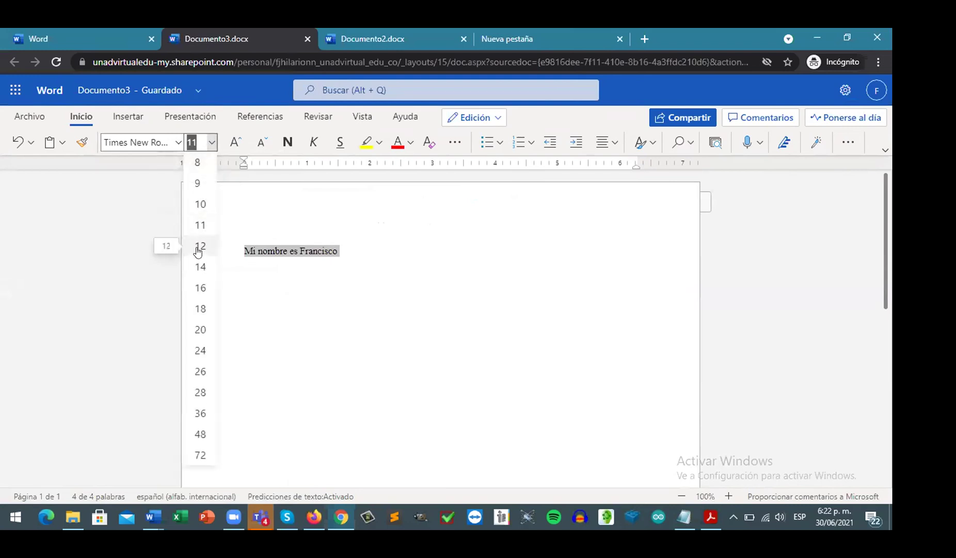
click(199, 247)
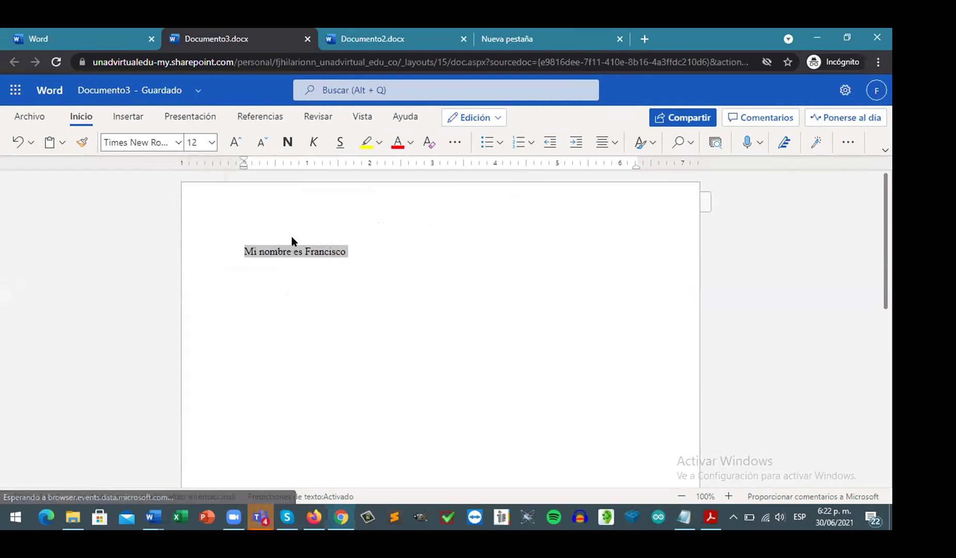
click(287, 143)
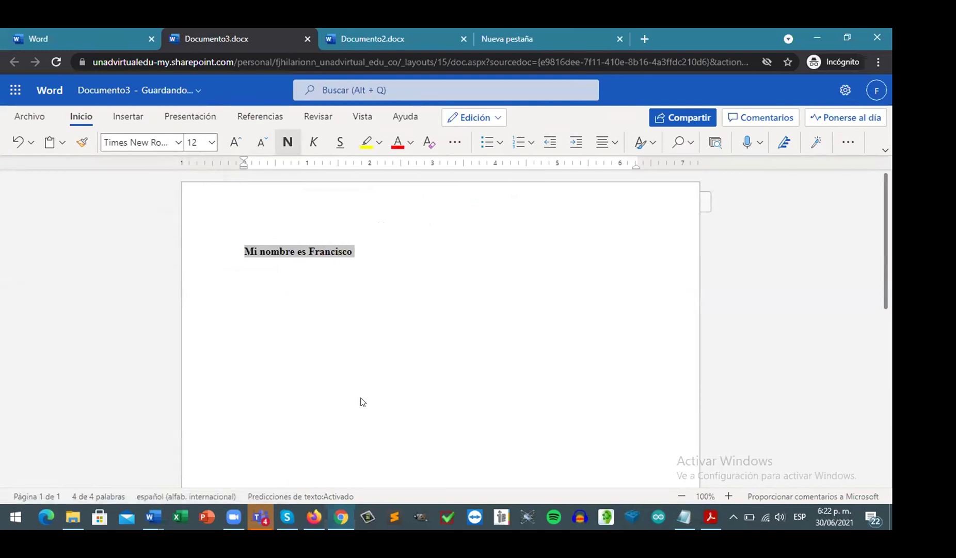
click(313, 143)
Underline the name line, then apply a blue highlight and remove it with Sin color
key(ctrl+s)
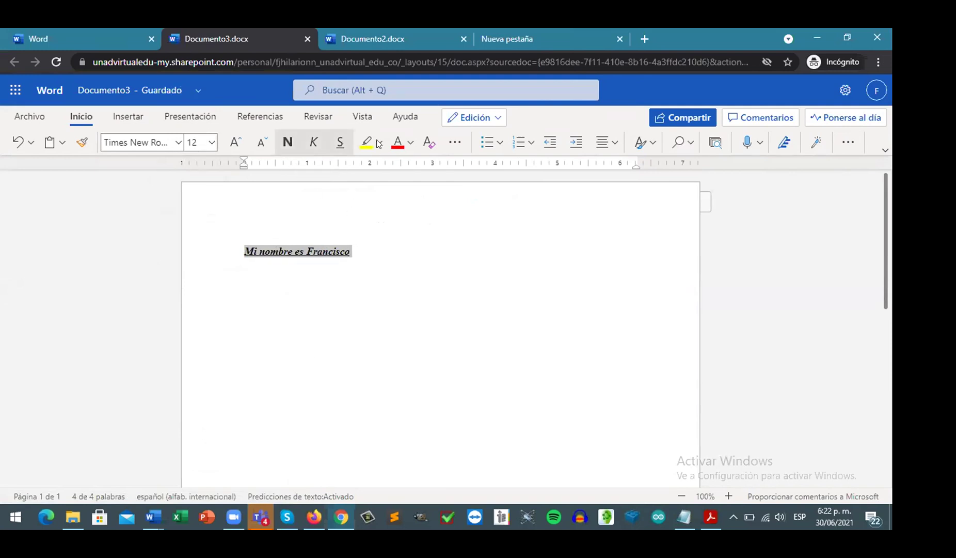
click(379, 143)
click(444, 193)
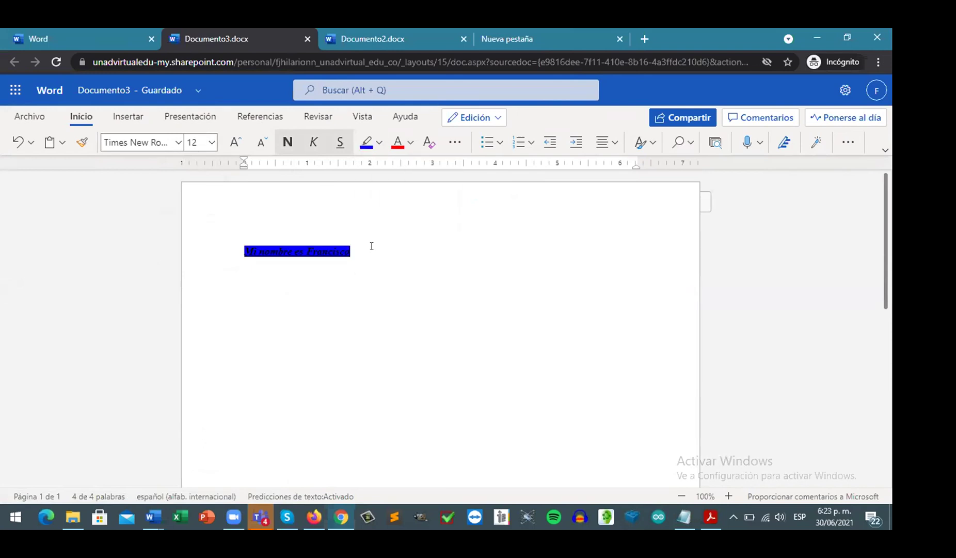
click(380, 143)
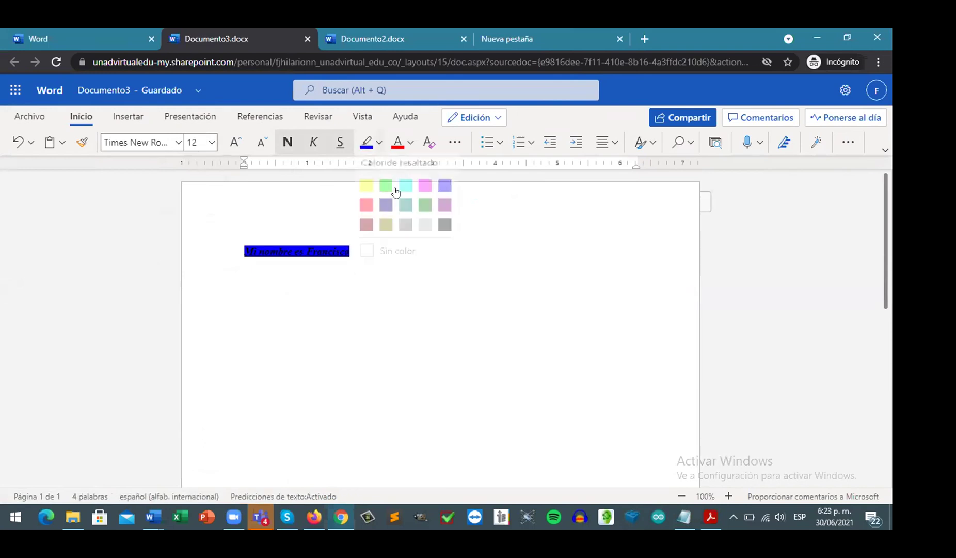
click(388, 257)
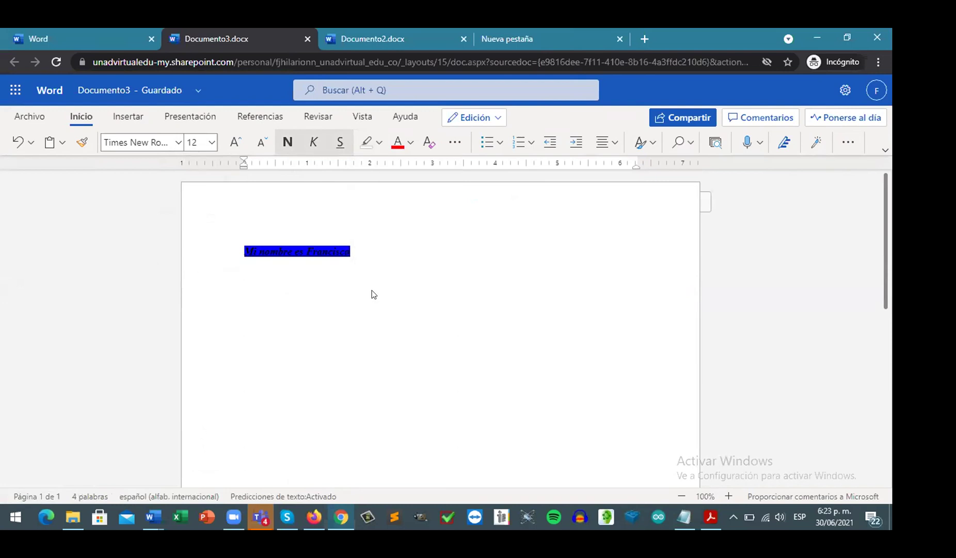
Set the name line's font colour to blue
click(230, 248)
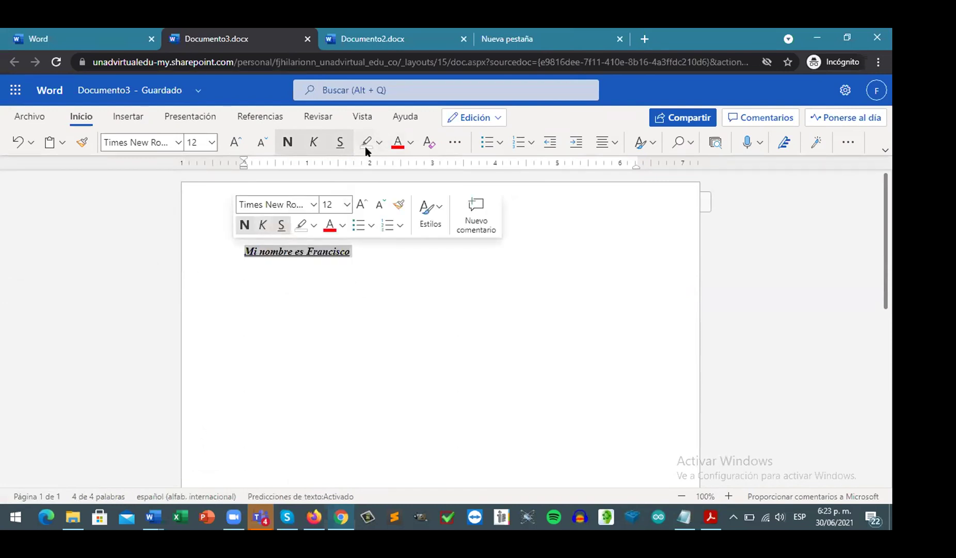
click(366, 145)
click(380, 271)
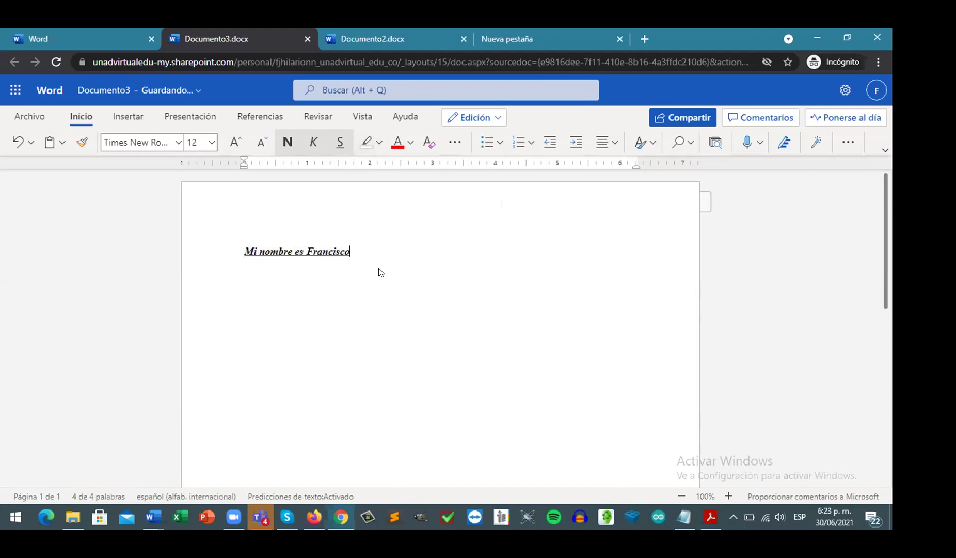
click(236, 253)
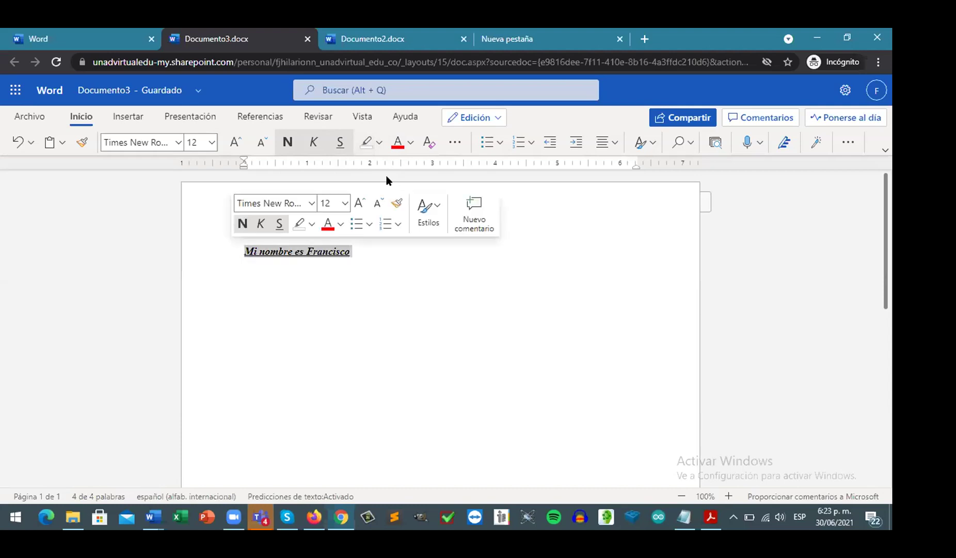
click(411, 143)
click(476, 215)
click(340, 337)
click(381, 254)
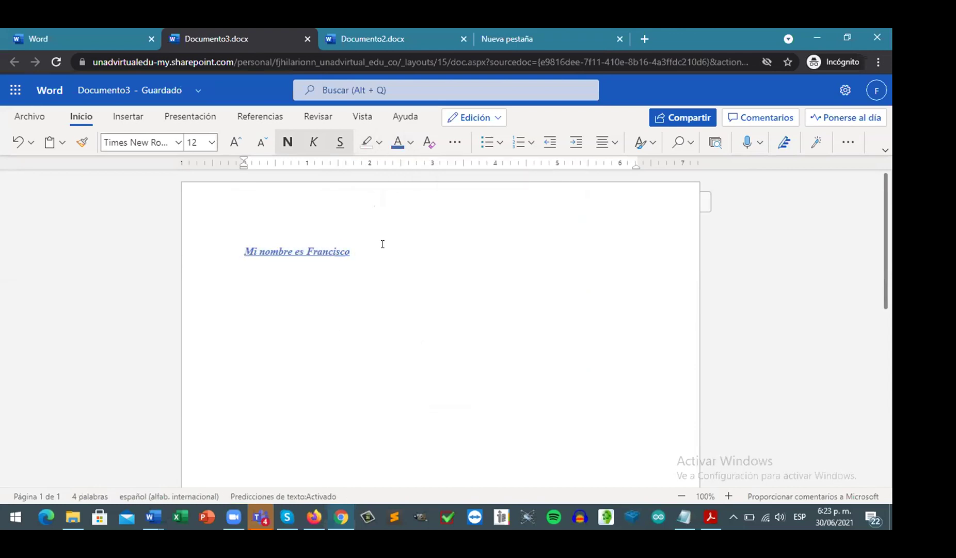
click(227, 250)
click(245, 247)
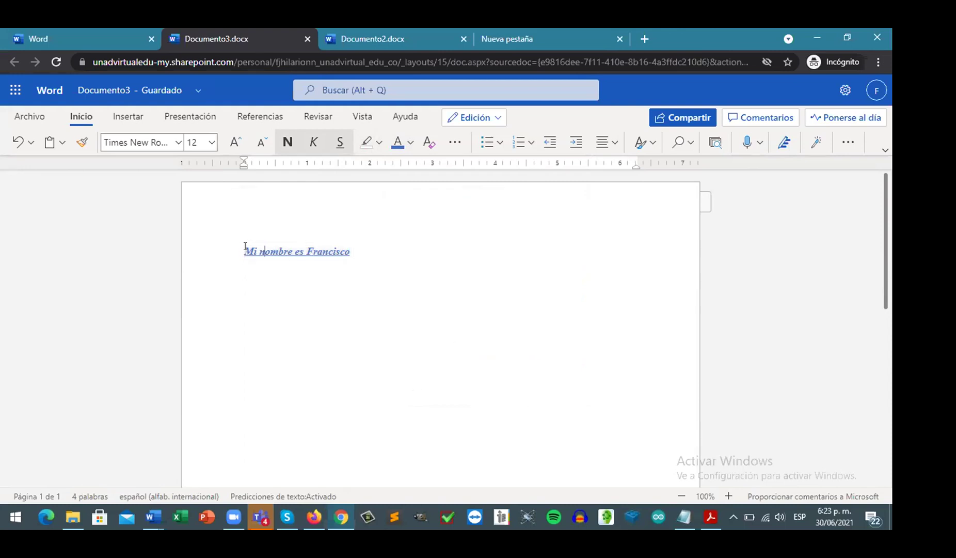
click(571, 143)
click(550, 143)
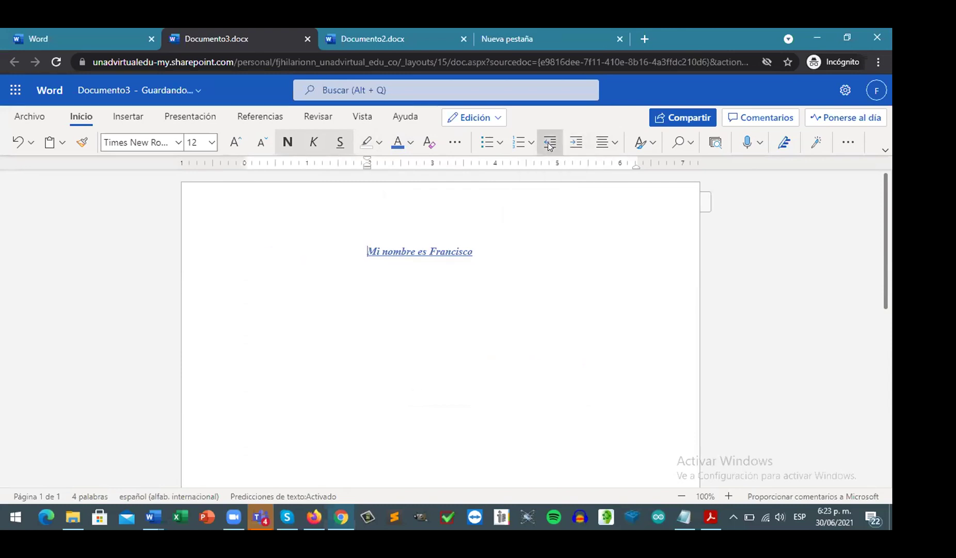
click(613, 143)
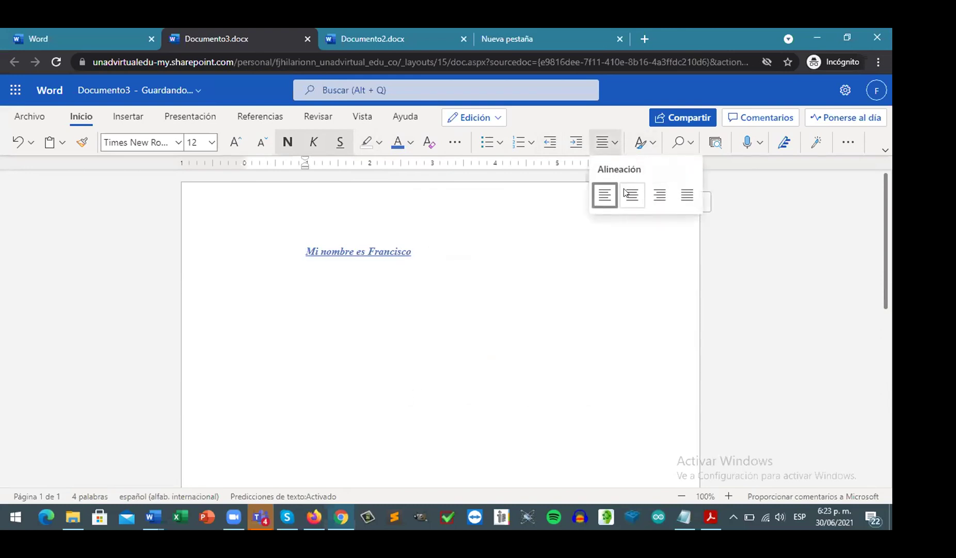
click(632, 194)
click(613, 143)
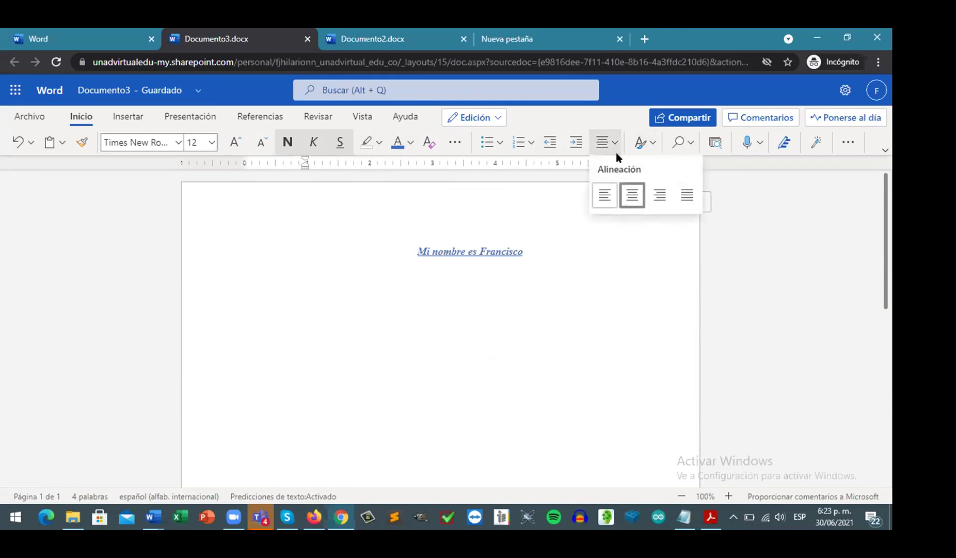
click(603, 194)
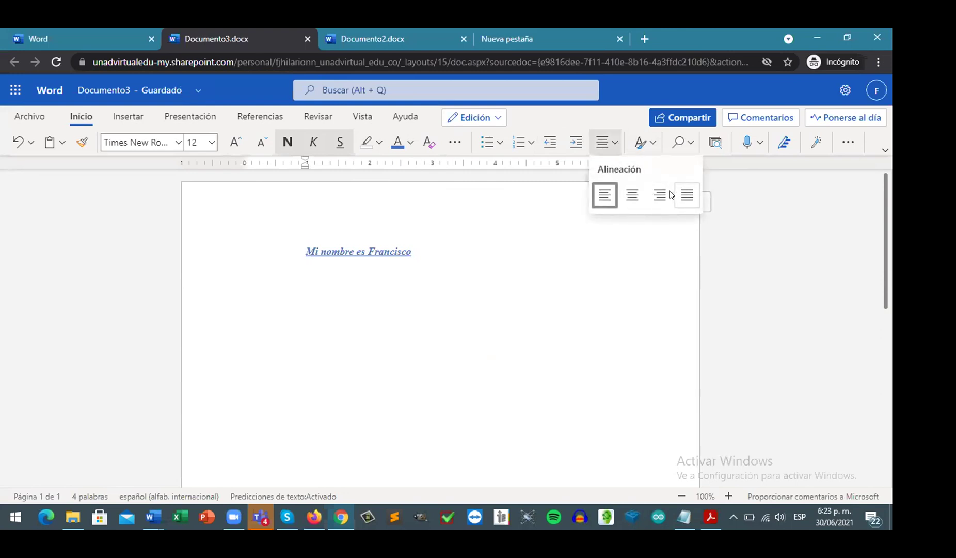
click(658, 191)
click(612, 143)
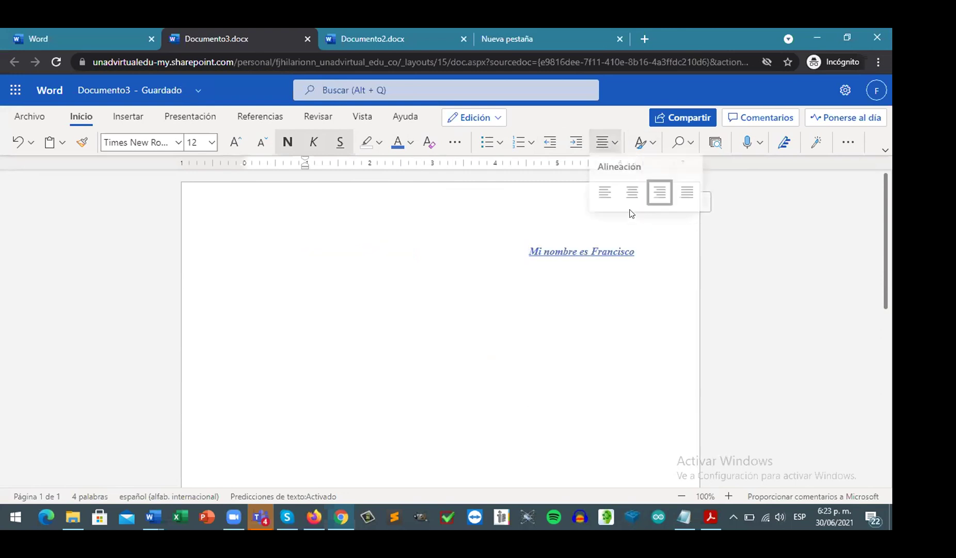
key(ctrl+l)
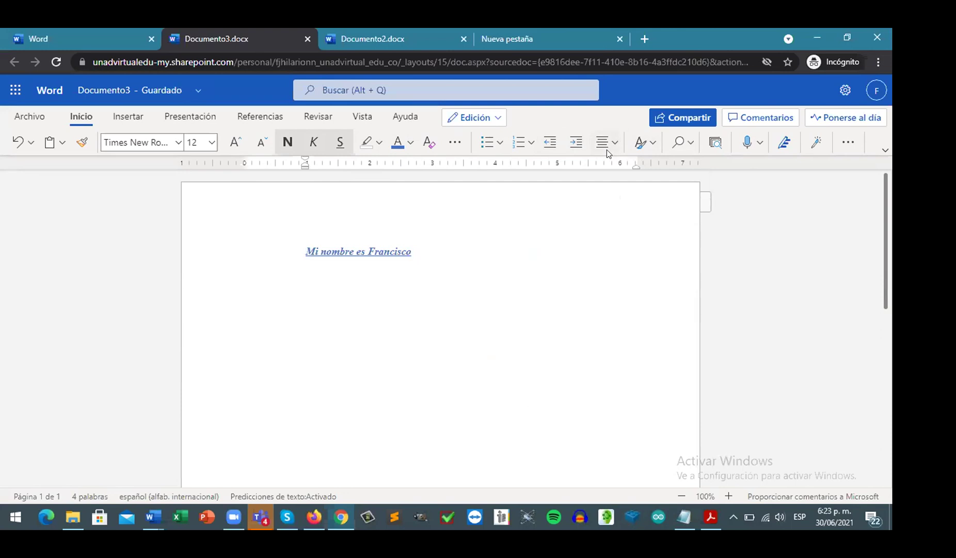
click(551, 143)
click(550, 143)
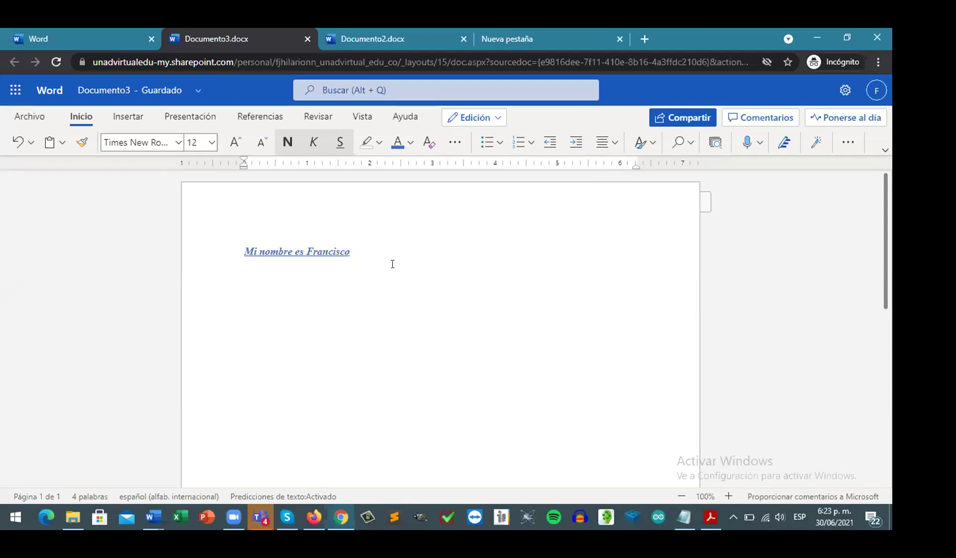
On a new line, start dictation with microphone access and international Spanish as the language
key(Return)
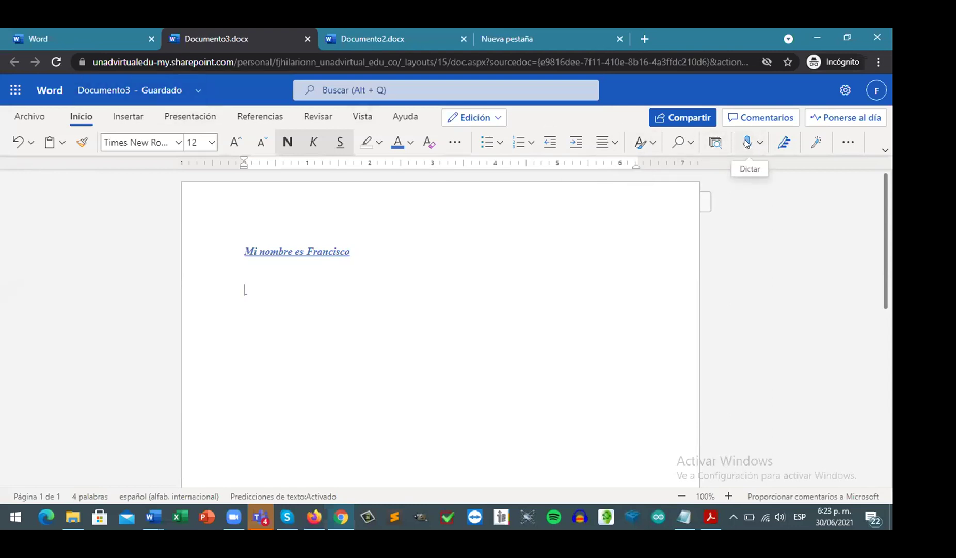
click(757, 143)
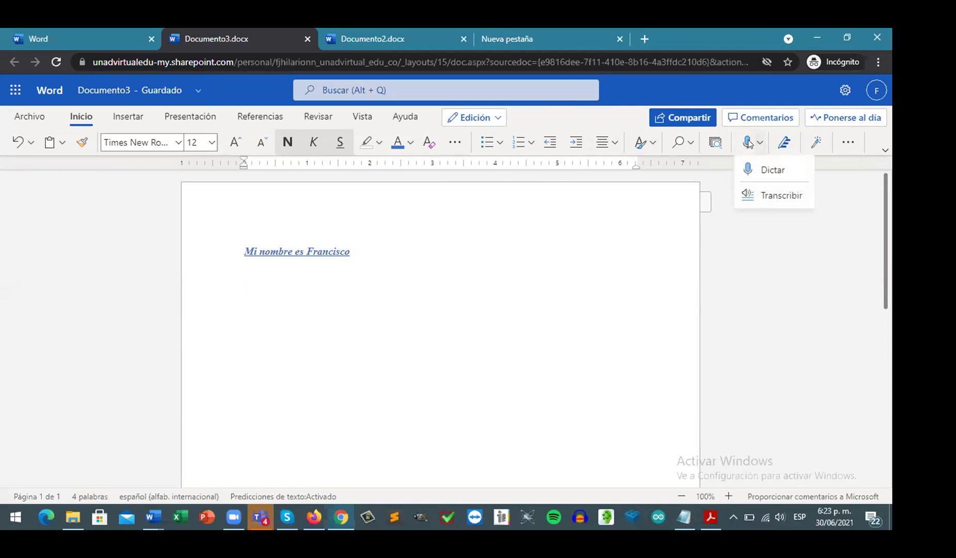
click(755, 170)
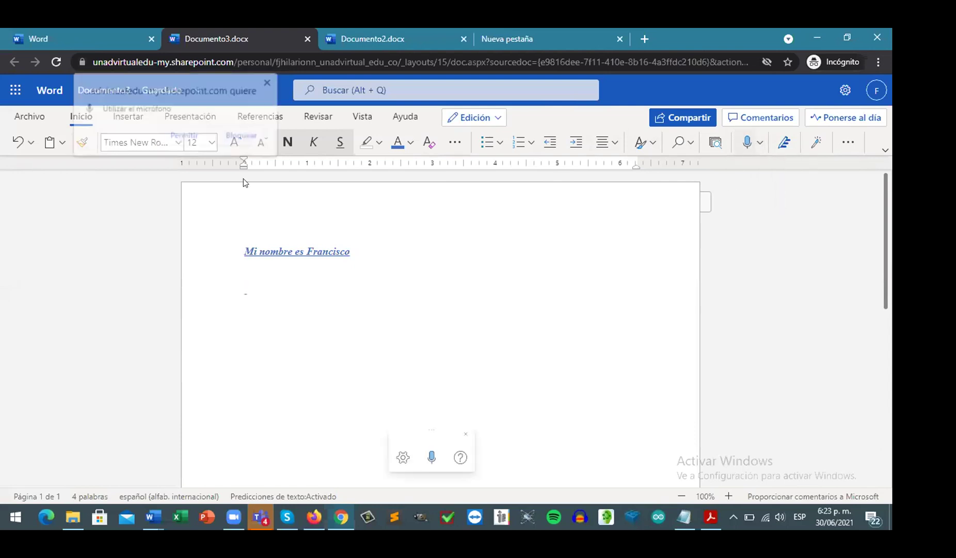
click(183, 136)
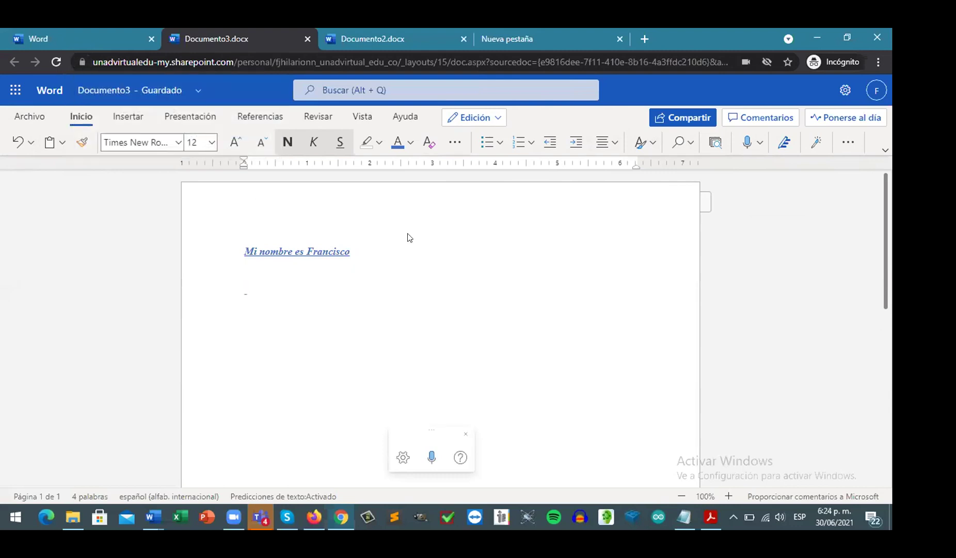
drag(434, 425, 560, 253)
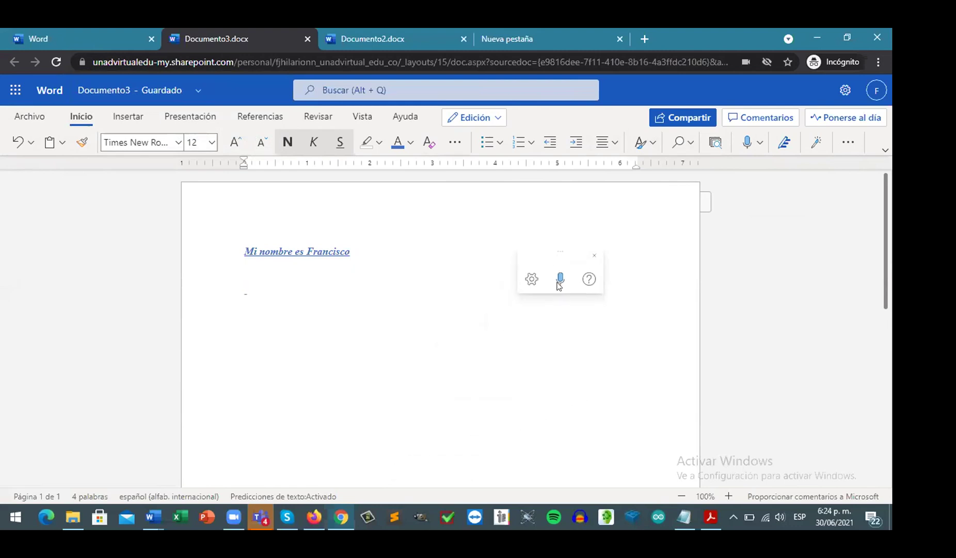
click(531, 279)
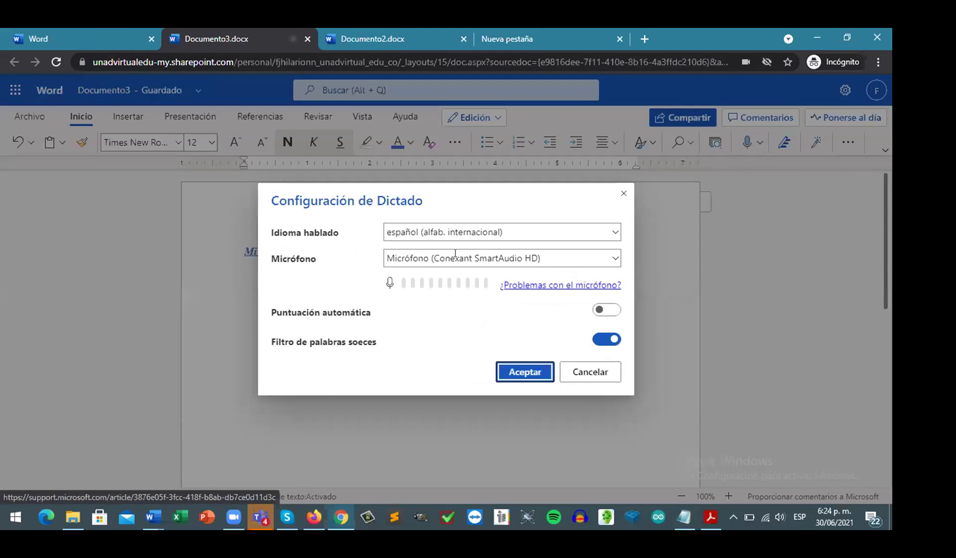
click(613, 232)
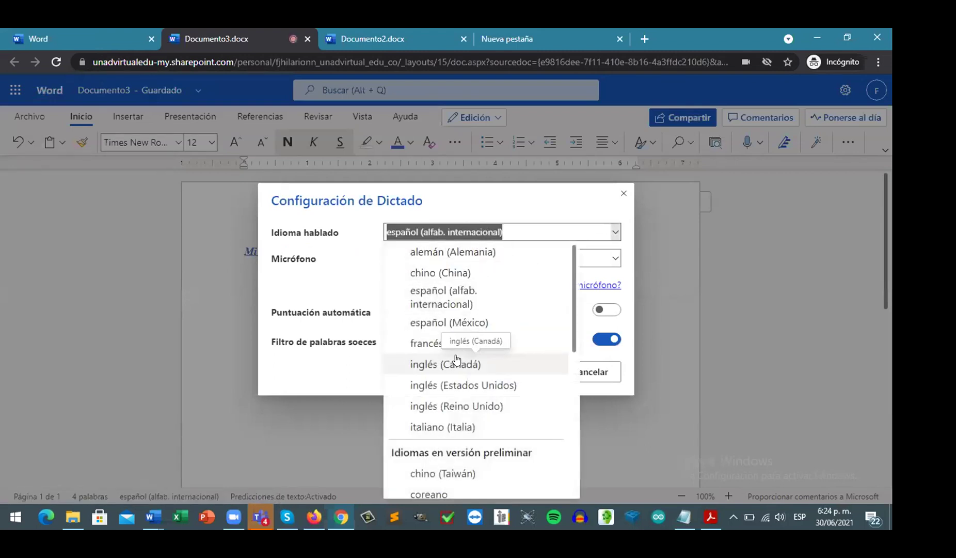
click(482, 291)
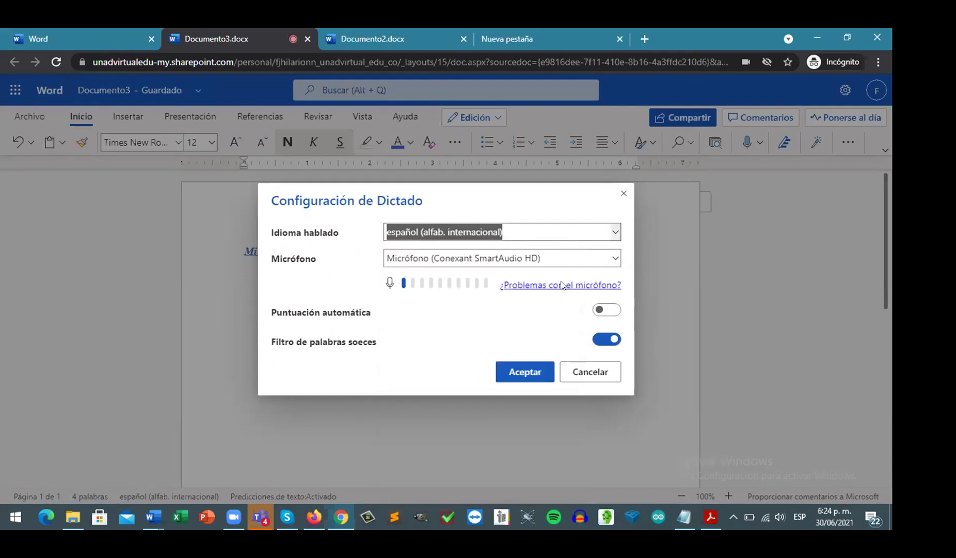
click(518, 370)
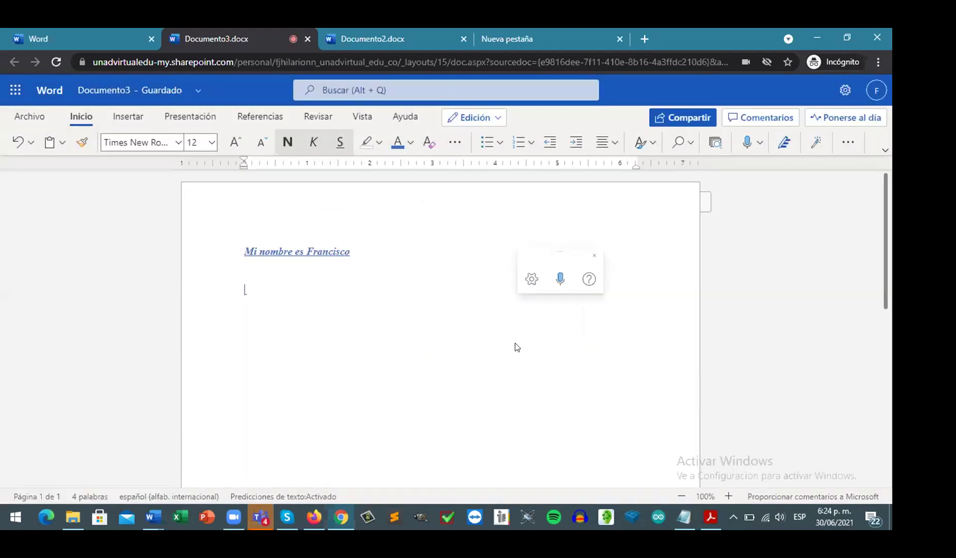
Dictate the paragraph about the herramientas digitales course activity, then stop dictation
click(561, 278)
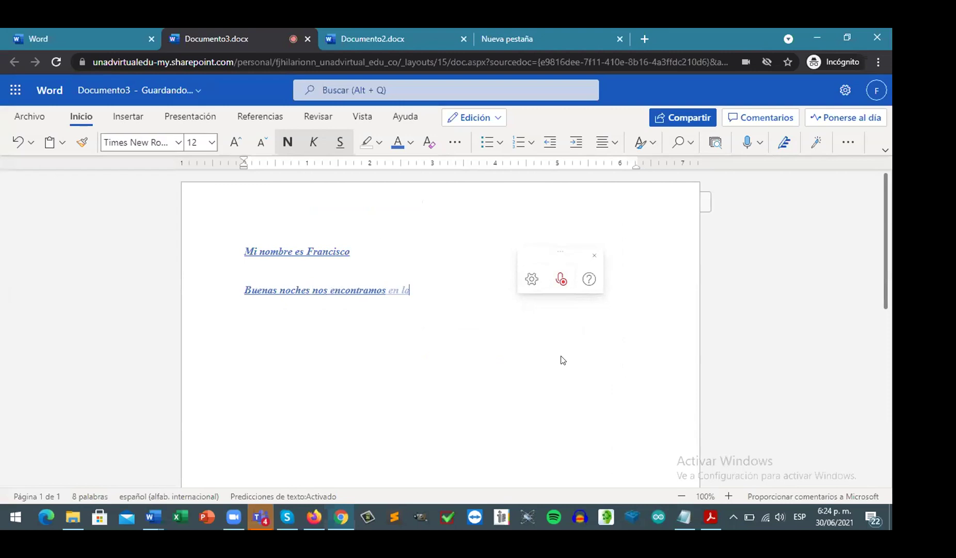
drag(529, 253, 602, 216)
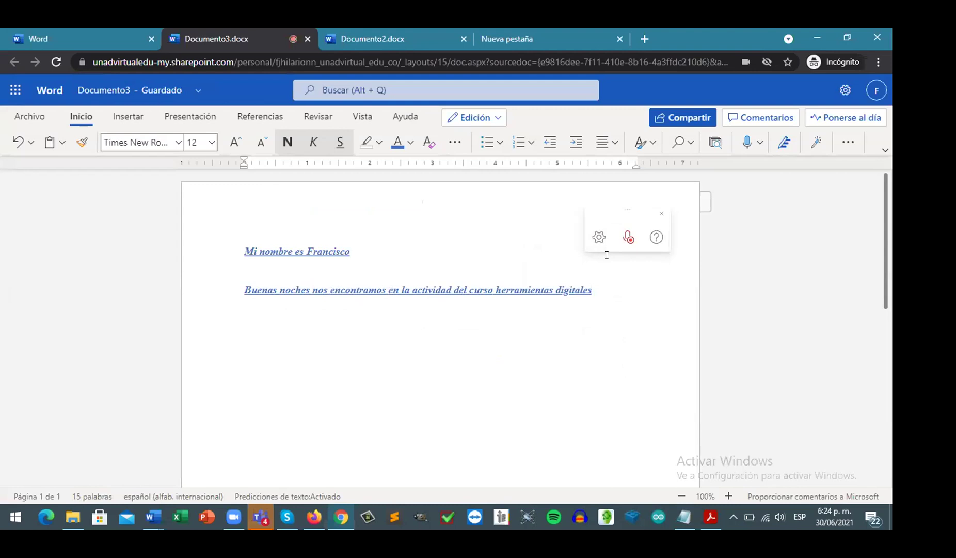
click(629, 239)
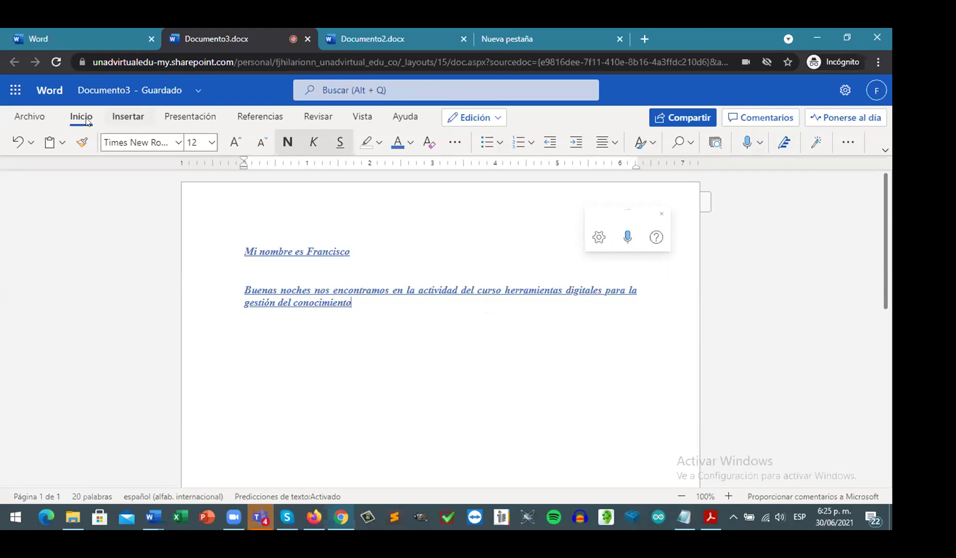
Insert an empty 4x4 table on a new line below the dictated paragraph
click(126, 116)
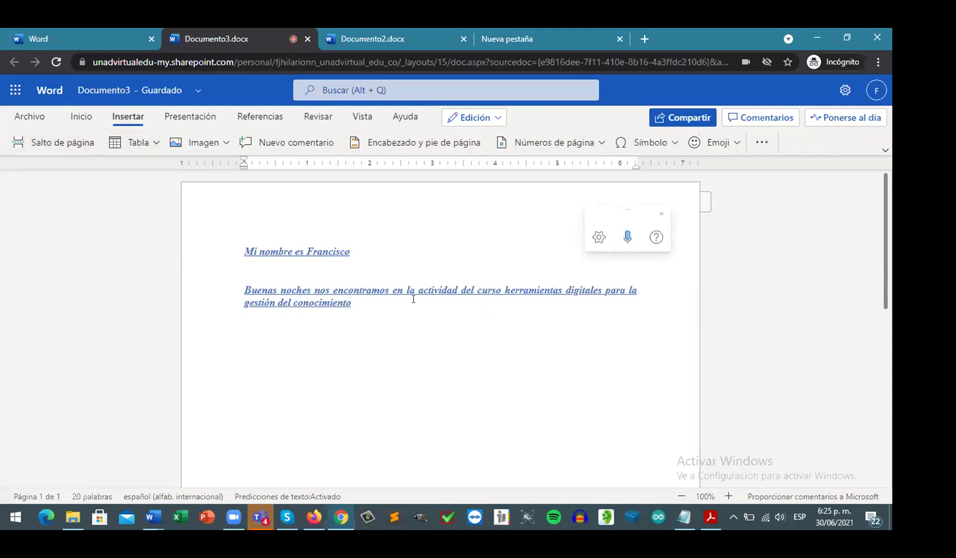
key(Return)
click(143, 141)
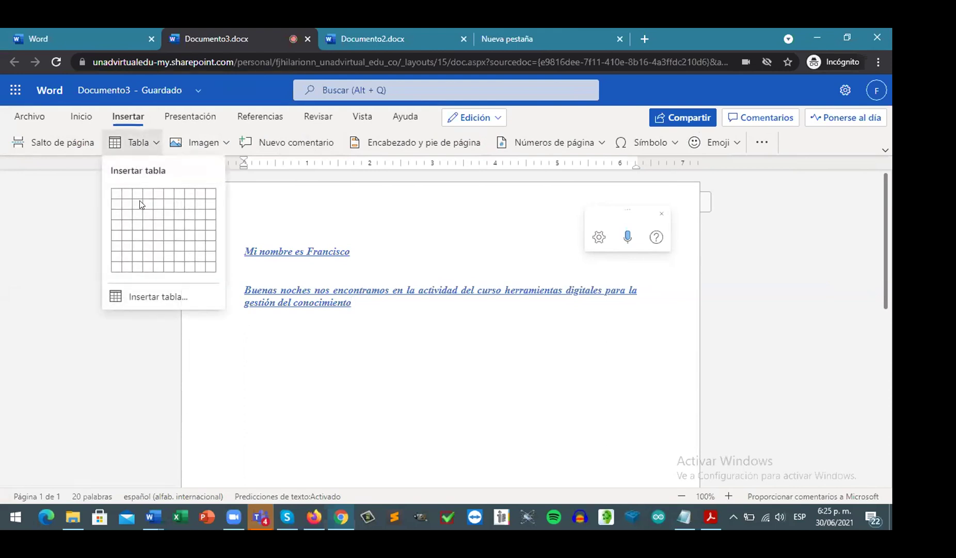
click(148, 224)
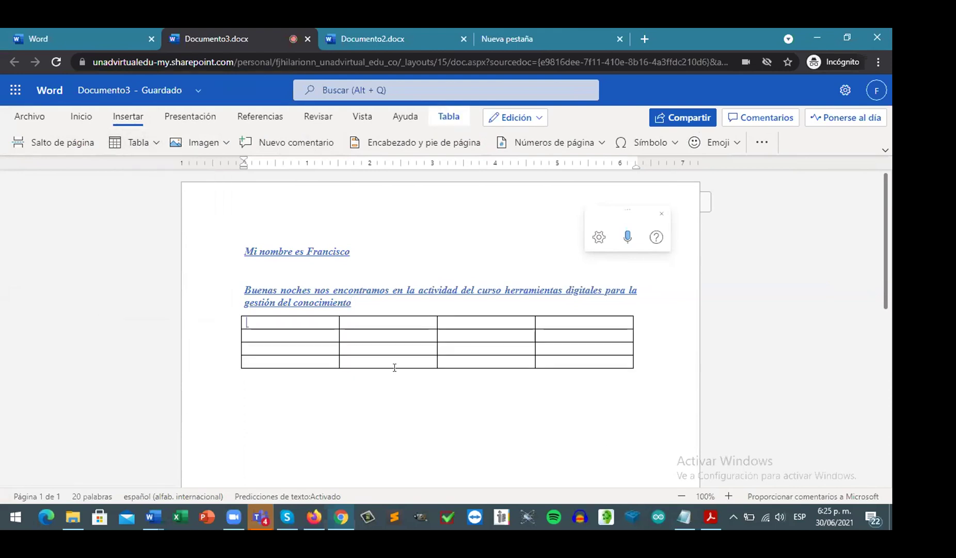
click(440, 392)
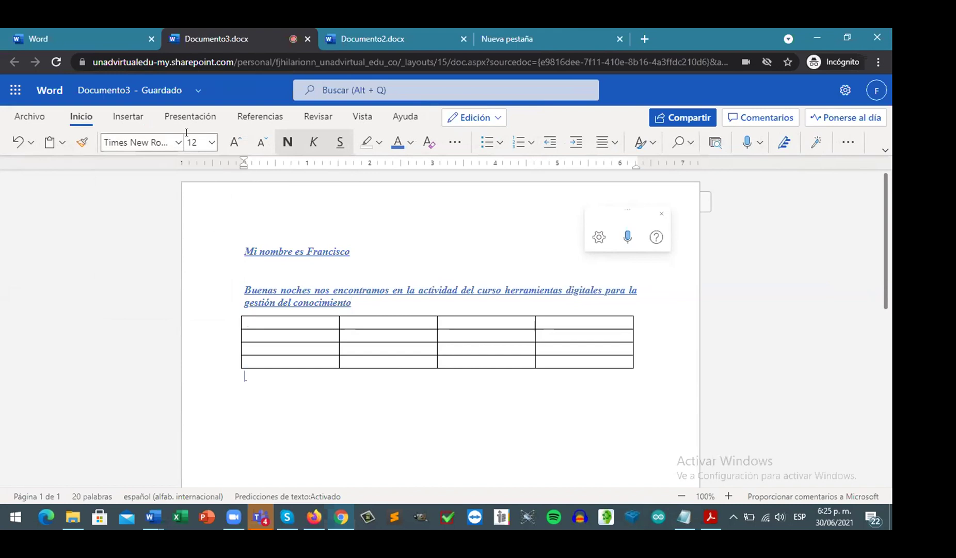
Browse the Imagen insertion options and the extra insert options
click(128, 117)
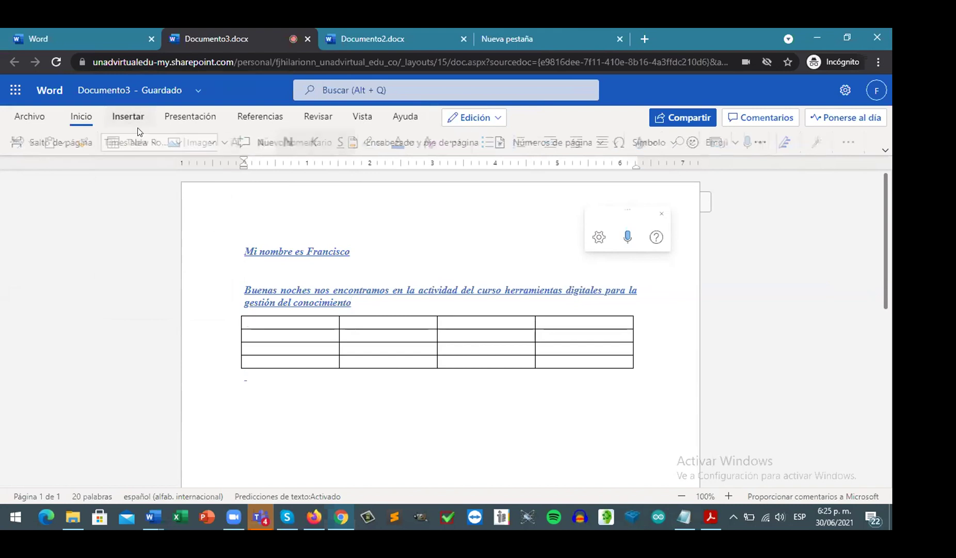
click(222, 143)
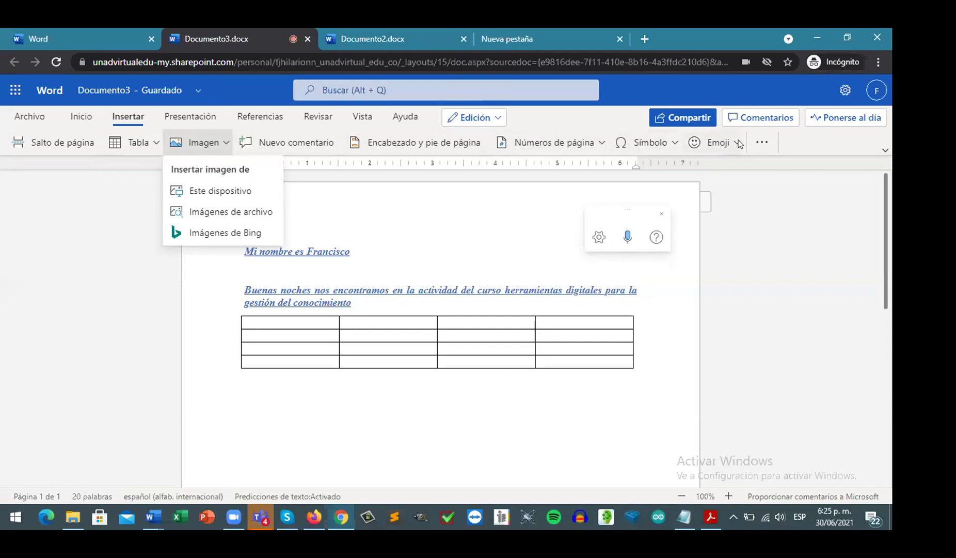
click(760, 141)
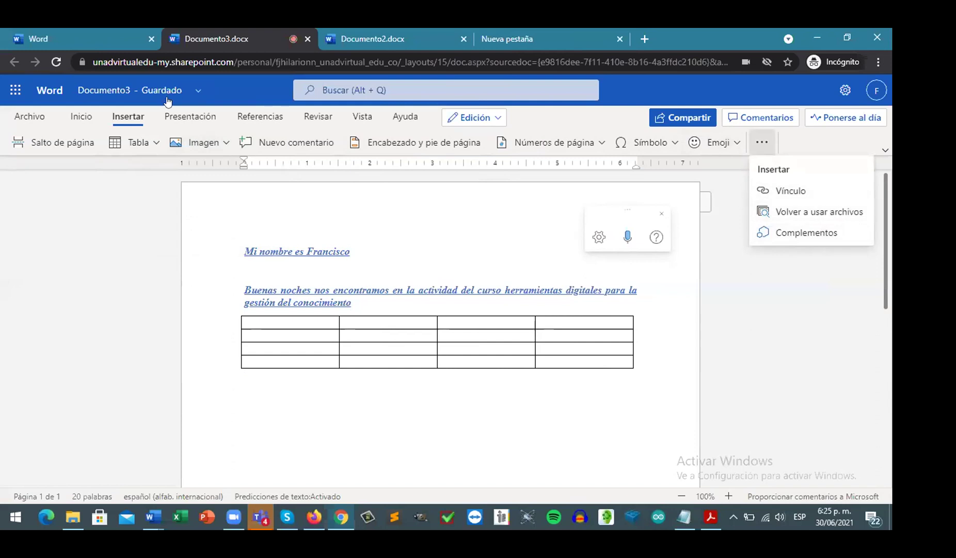
click(184, 116)
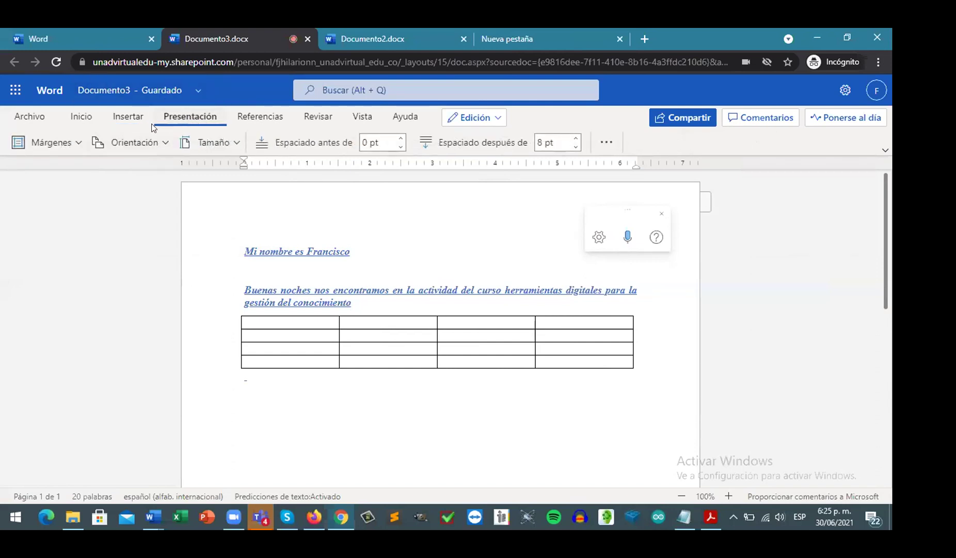
Review the margin and orientation presets and choose a slightly wider paper size
click(69, 147)
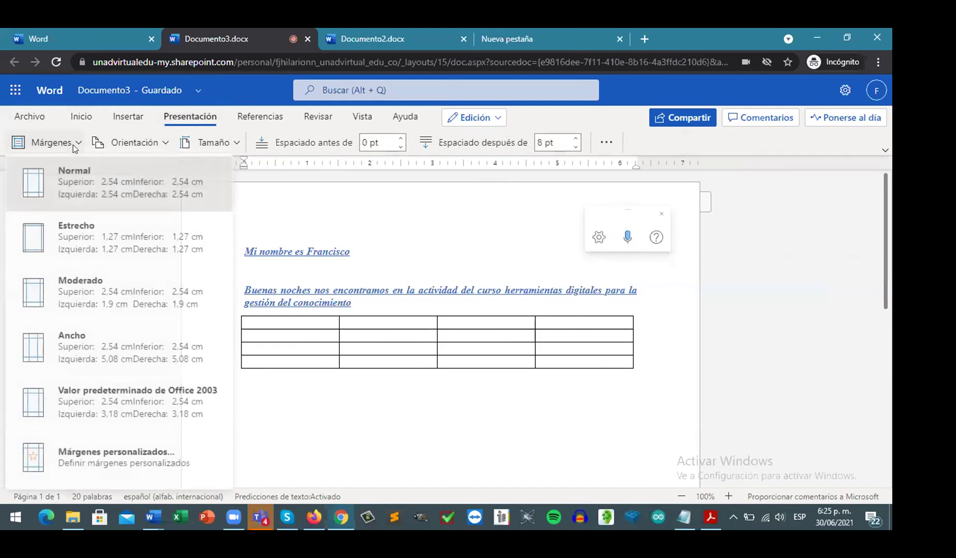
click(152, 149)
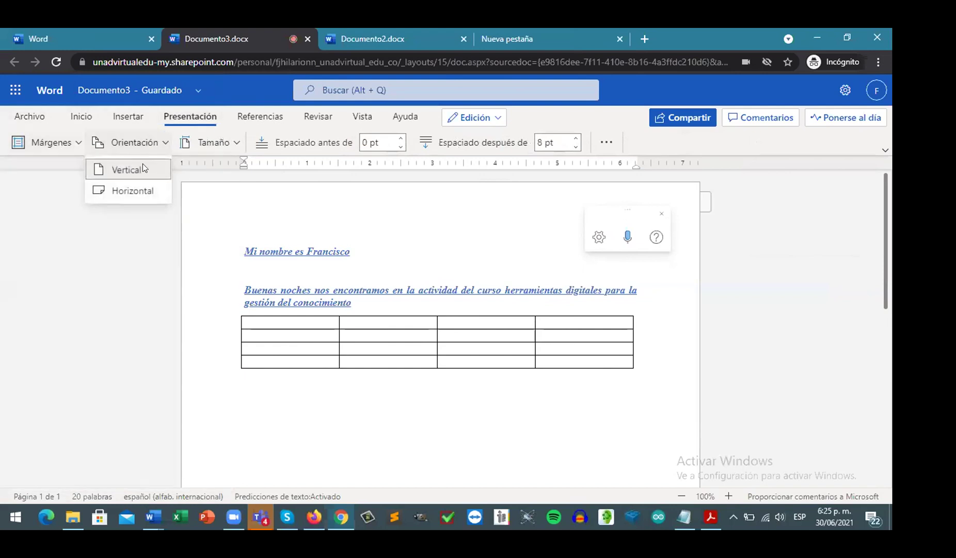
click(225, 141)
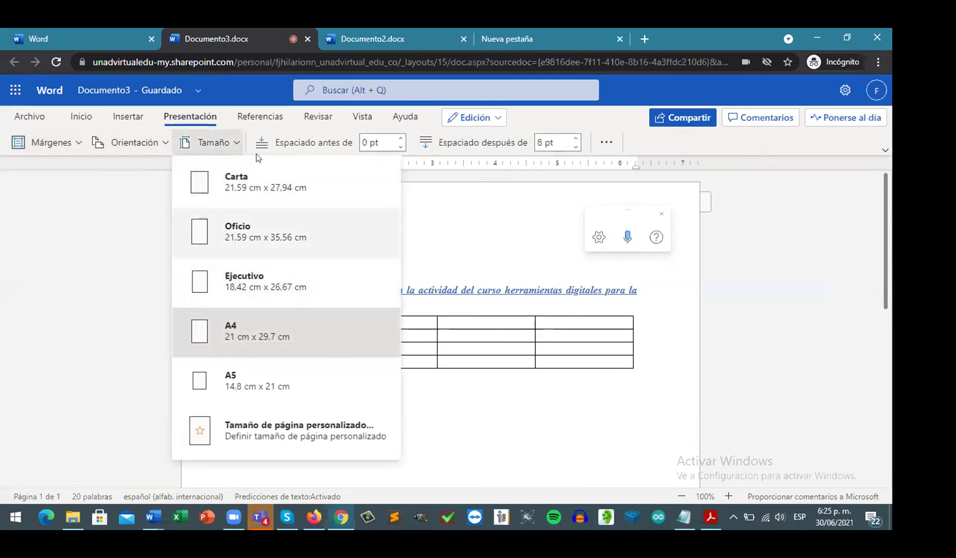
click(241, 144)
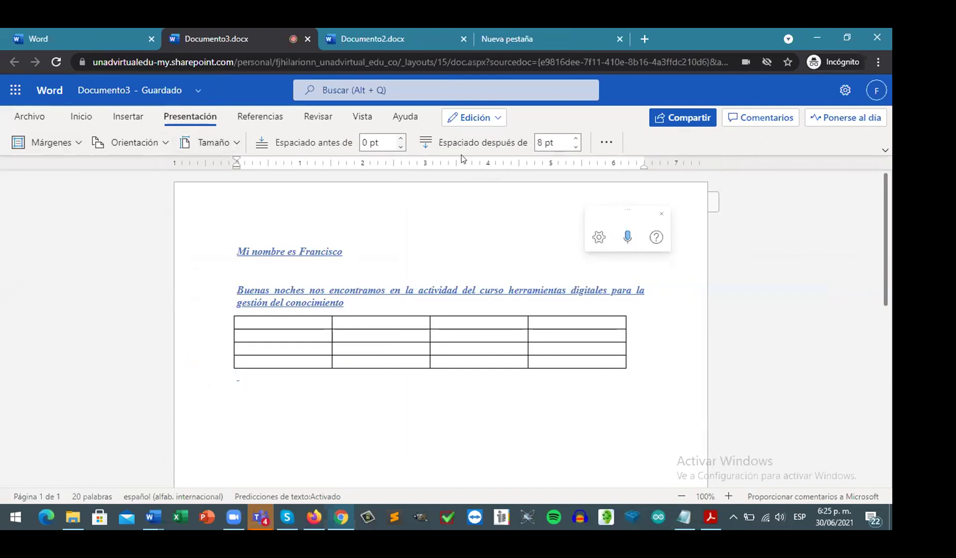
Browse the table of contents options under Referencias, and open and close the search pane
click(258, 115)
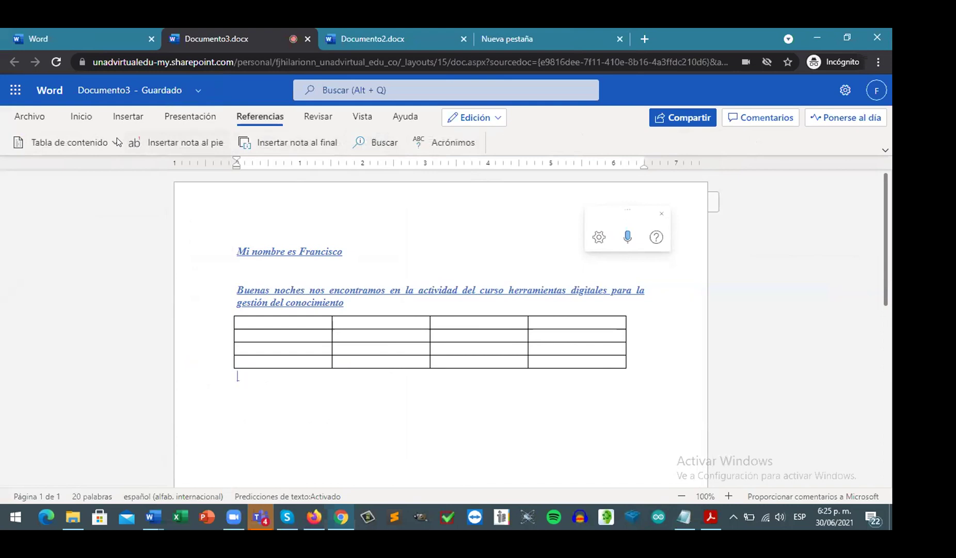
click(69, 142)
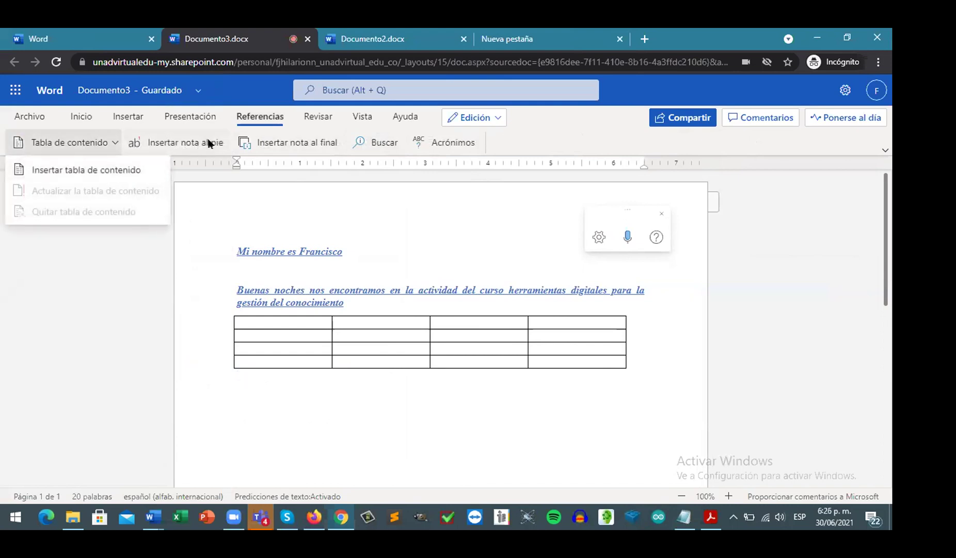
click(380, 154)
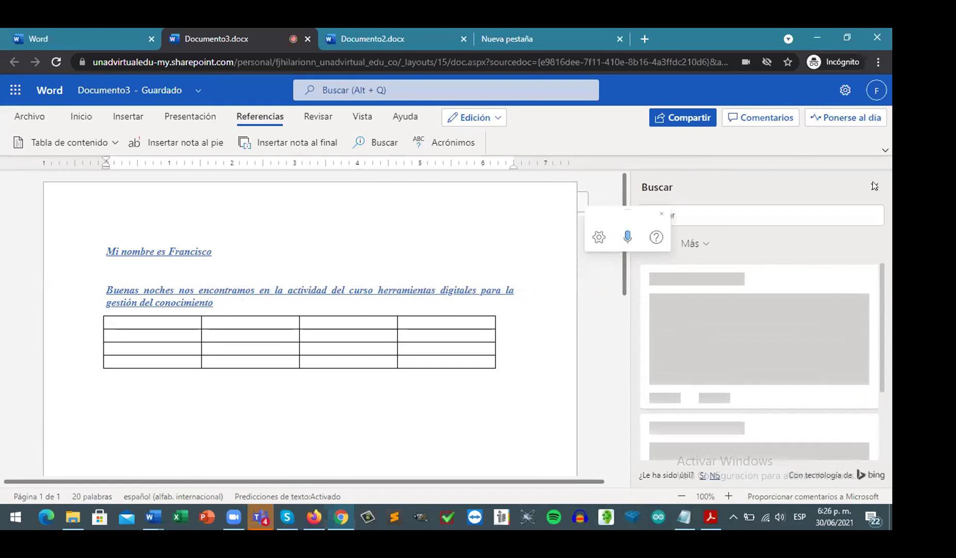
click(317, 116)
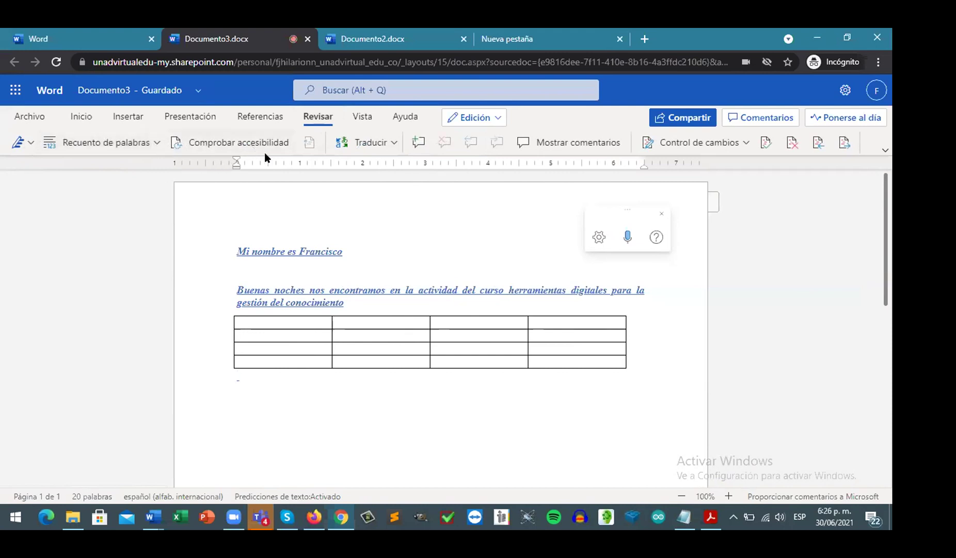
Look at the translation options, then select and deselect the name line
click(392, 142)
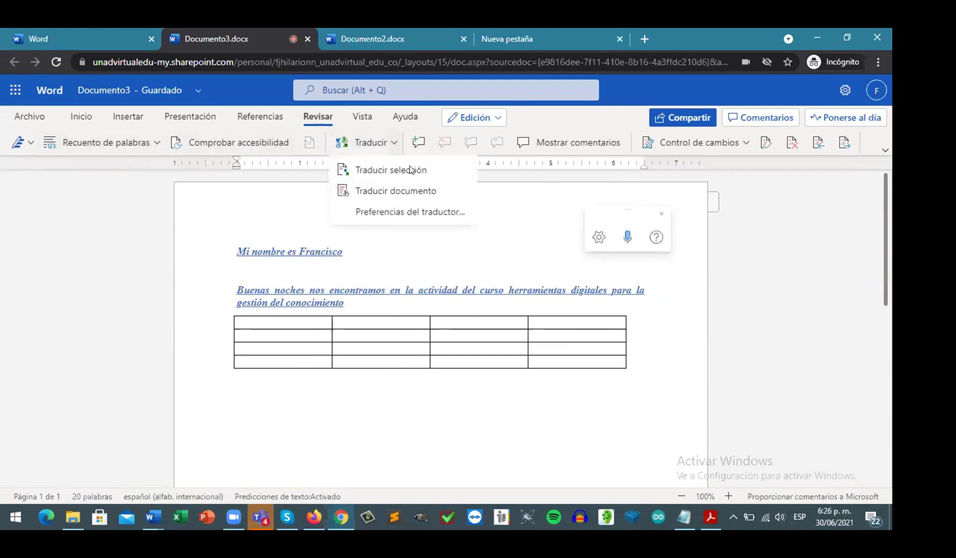
click(349, 244)
click(233, 246)
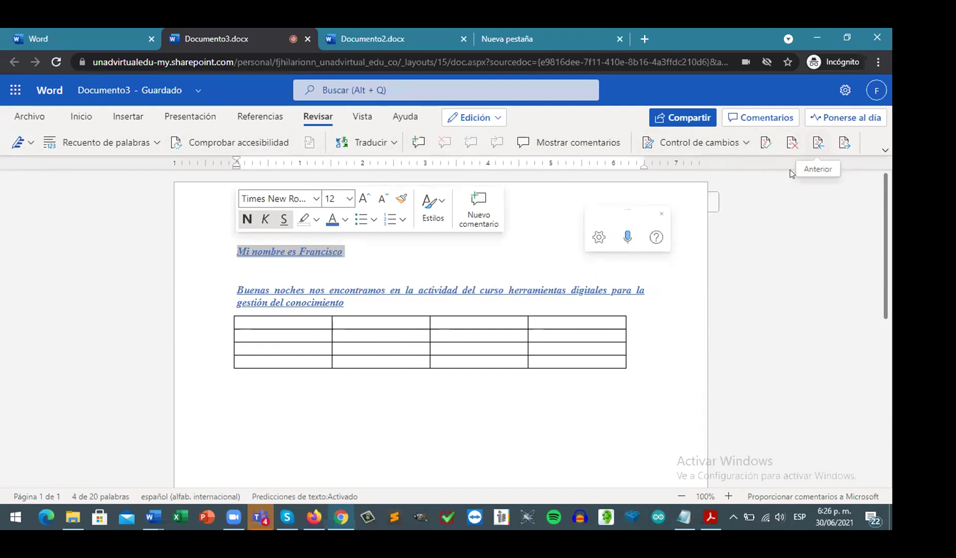
click(365, 247)
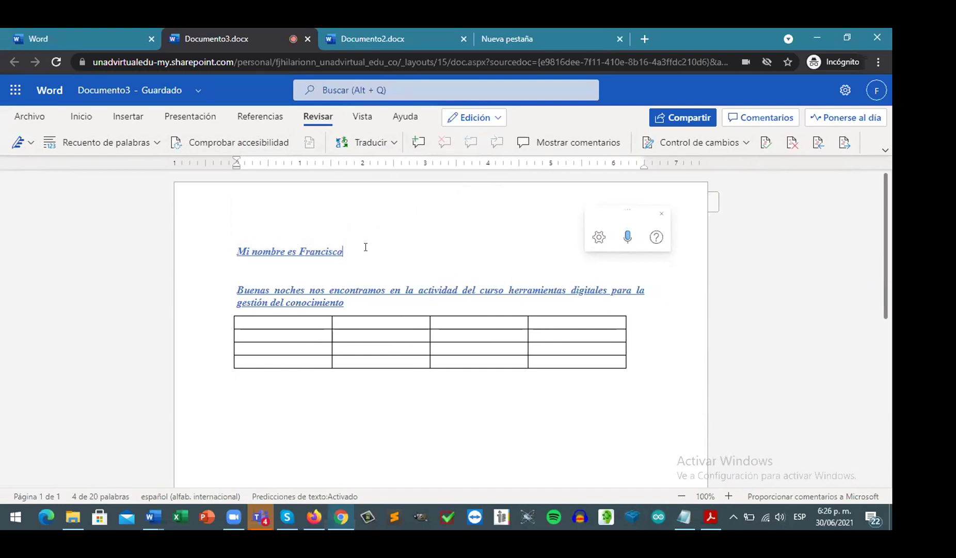
Zoom the page to 120% and toggle the ruler off and back on
click(360, 116)
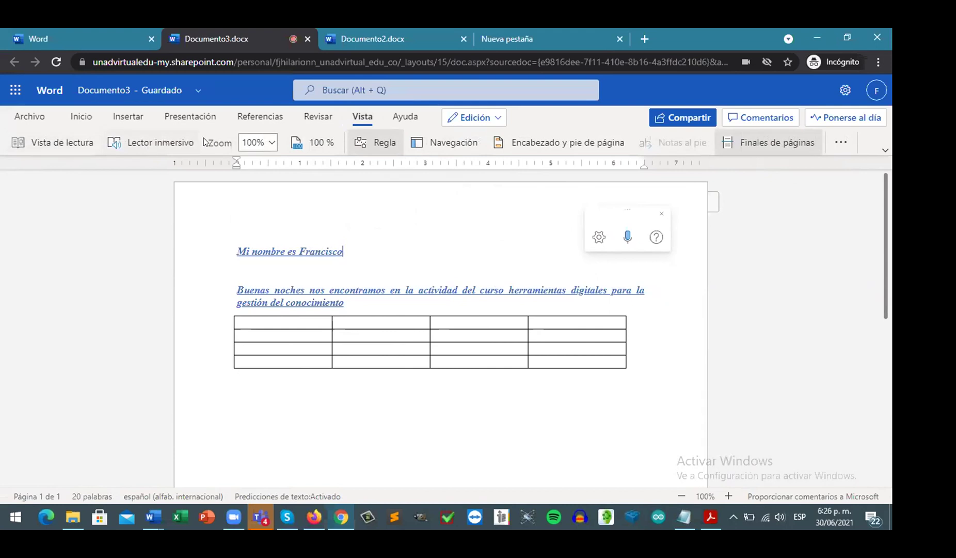
click(257, 142)
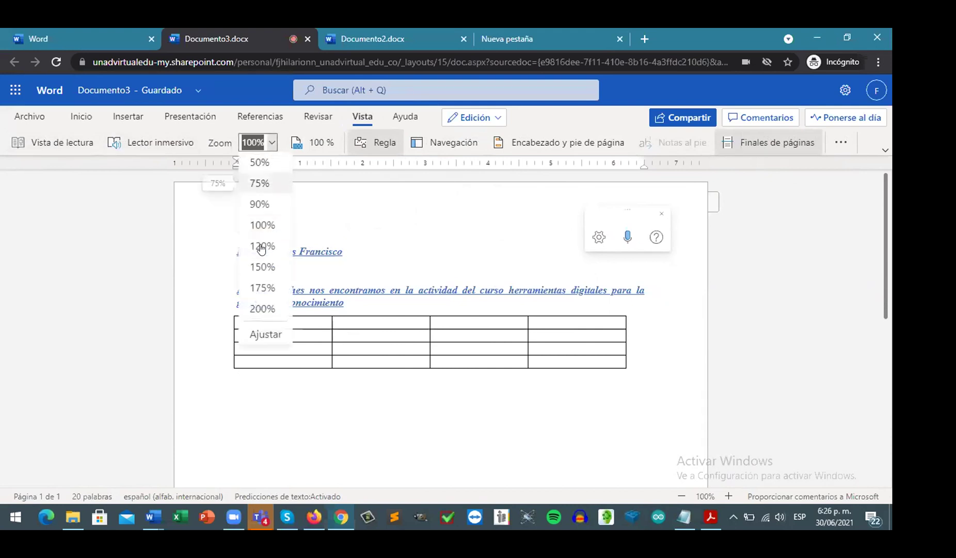
click(261, 246)
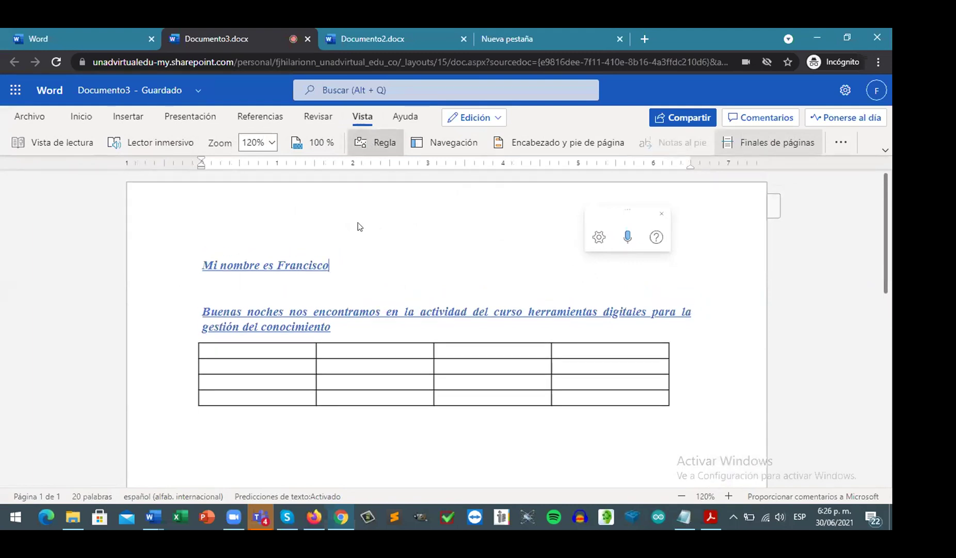
click(375, 142)
click(374, 144)
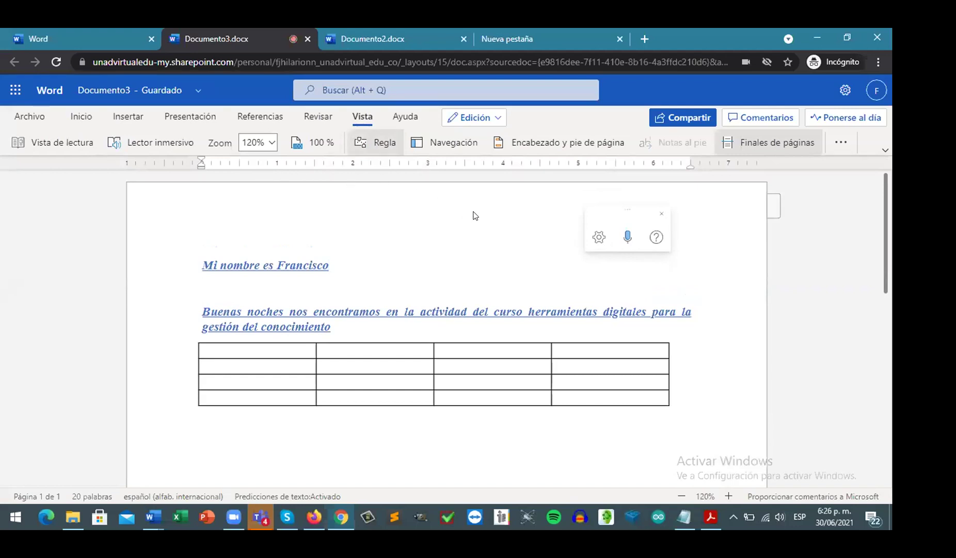
Open and close the Navegación pane, then enter and leave header and footer editing
click(449, 147)
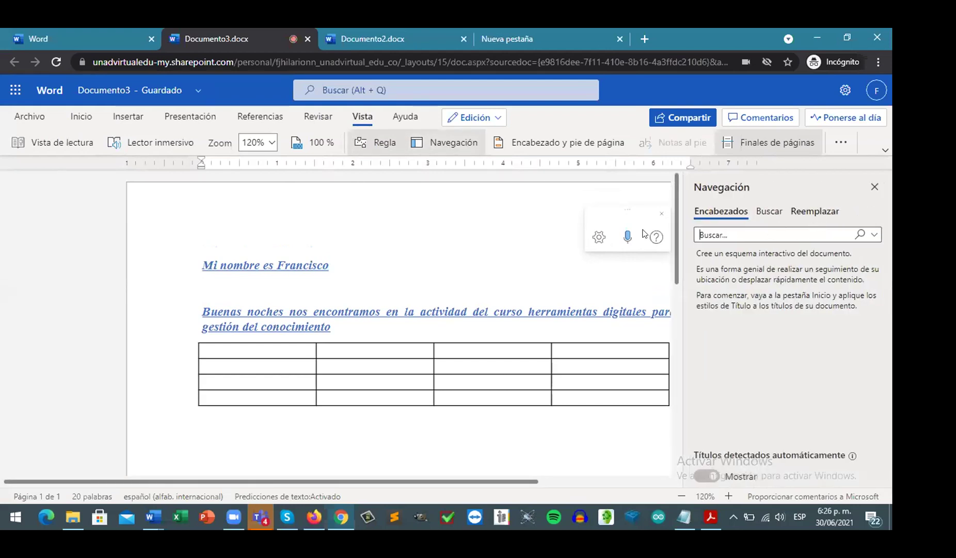
click(875, 187)
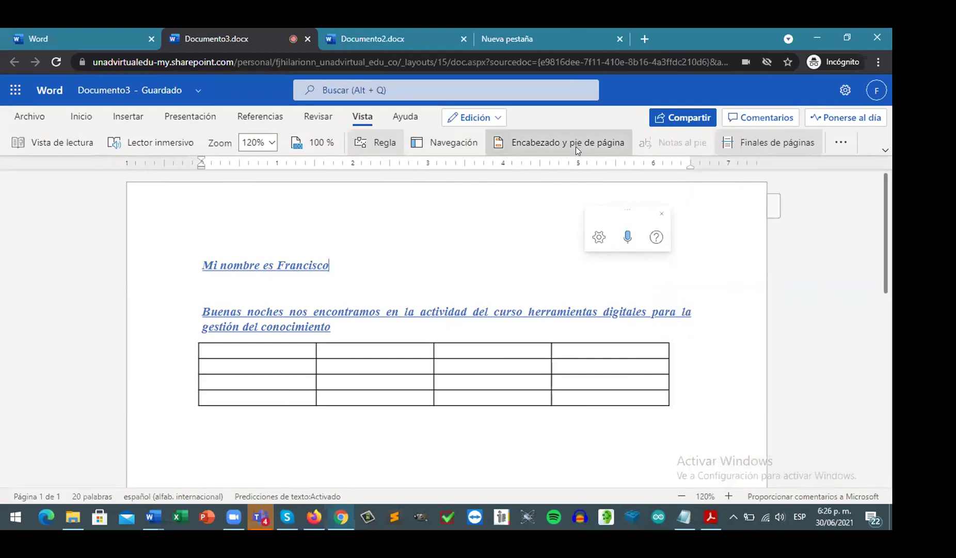
click(573, 146)
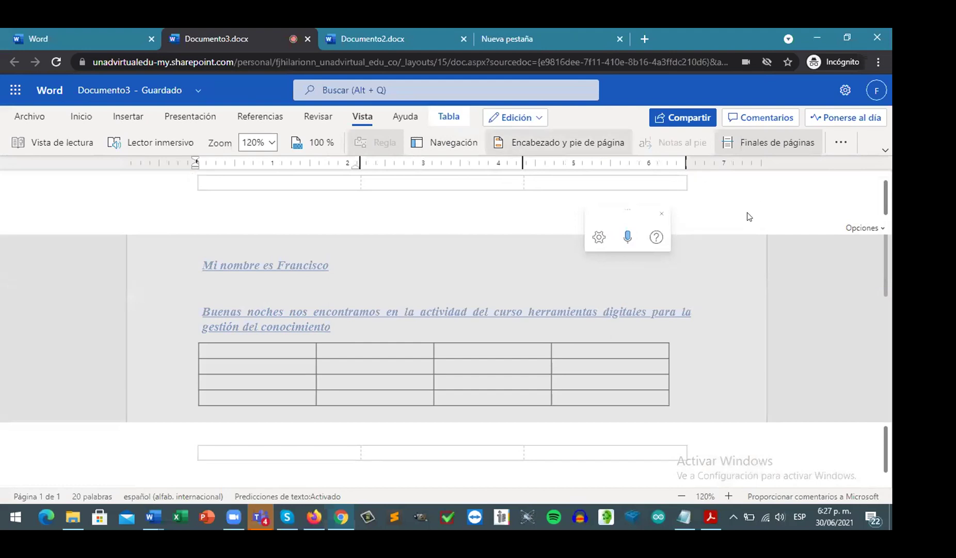
click(666, 216)
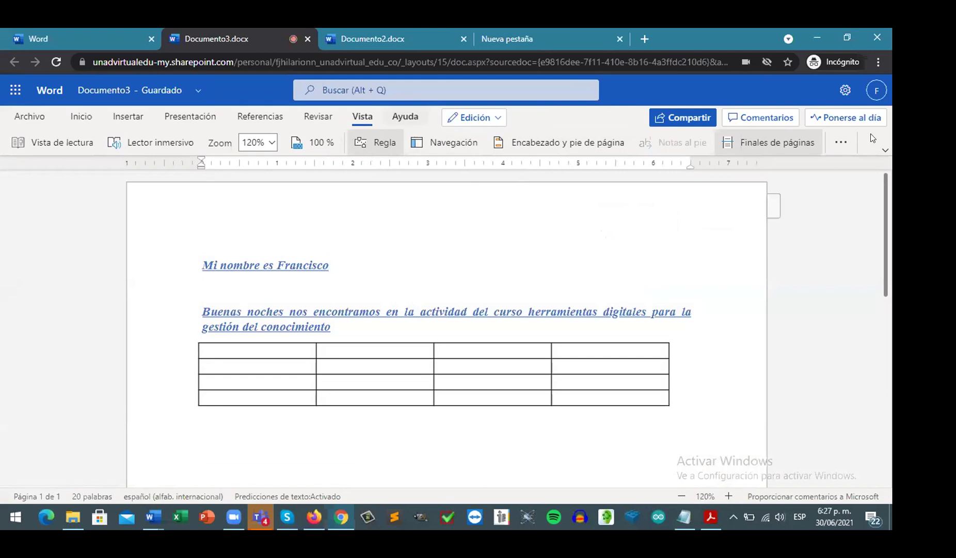
click(843, 141)
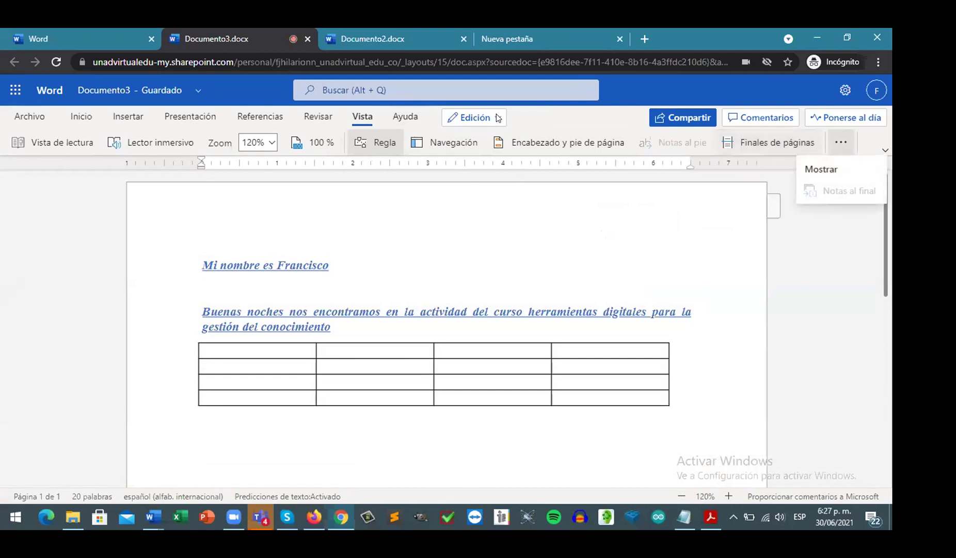
Copy a Cualquier persona sharing link with editing allowed, then close the sharing dialog
click(409, 116)
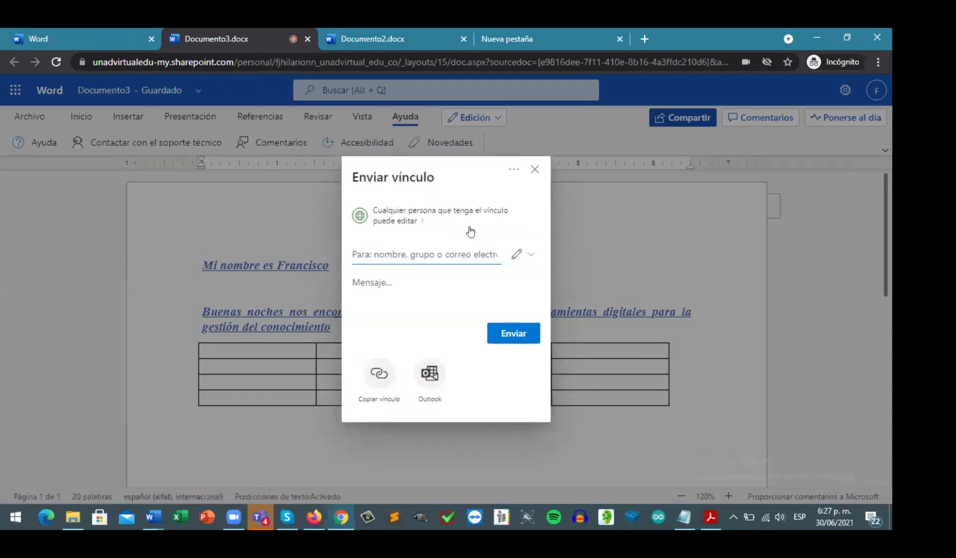
click(412, 220)
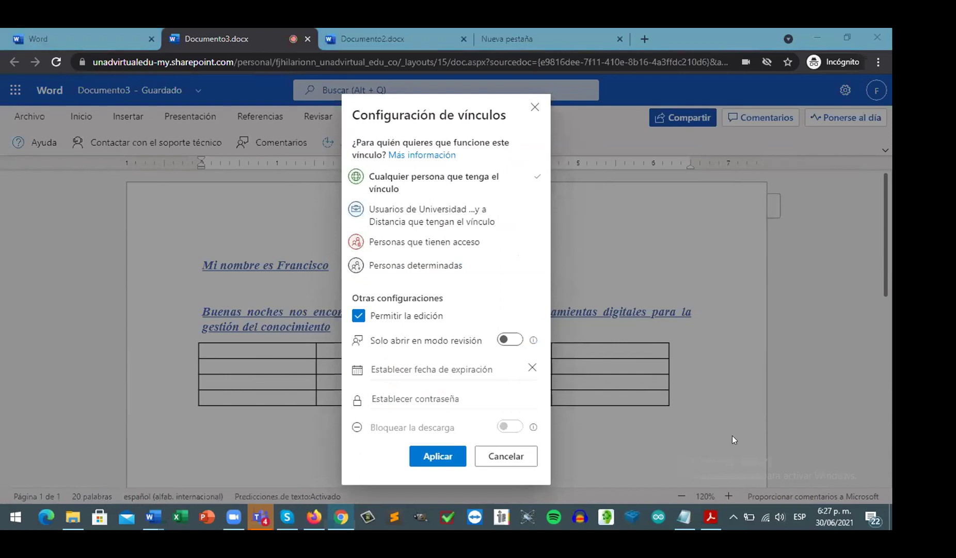
click(615, 425)
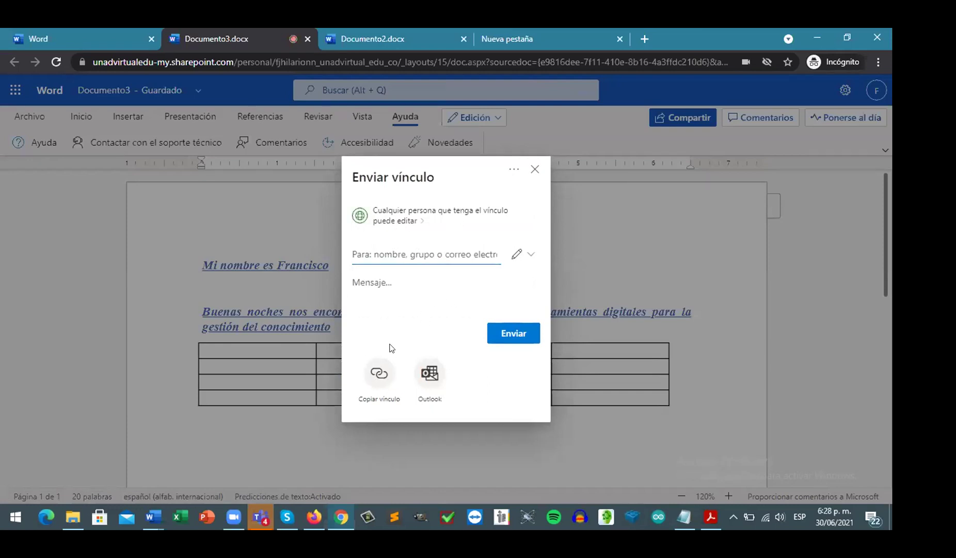
click(378, 371)
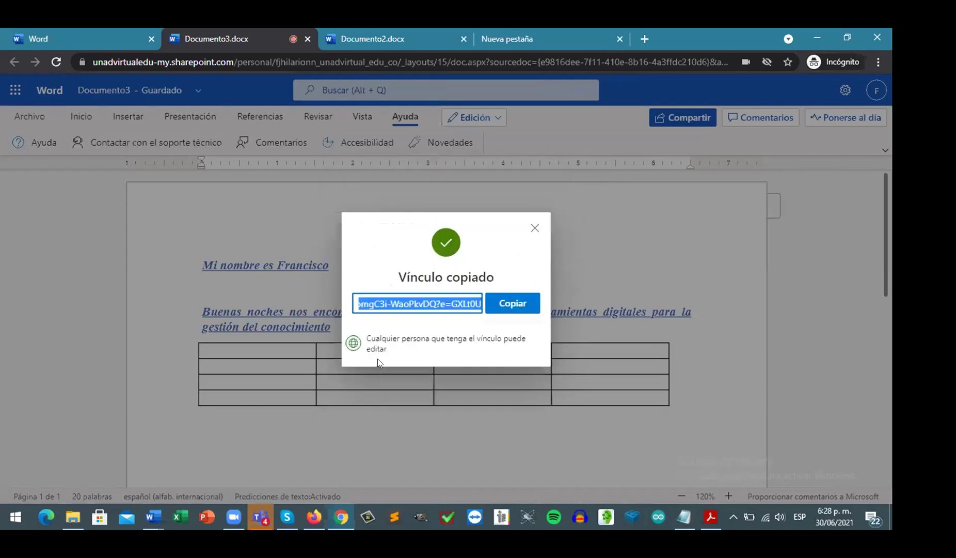
click(505, 306)
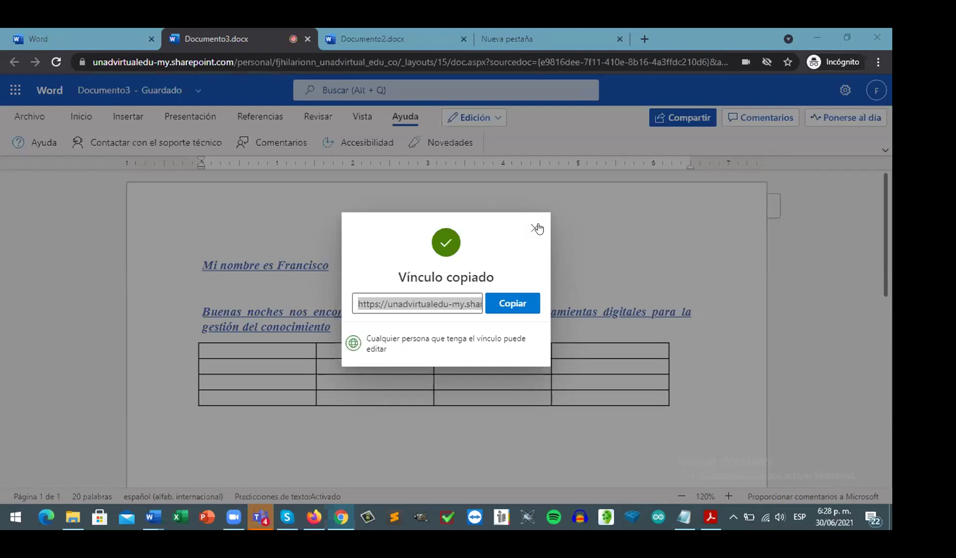
click(564, 327)
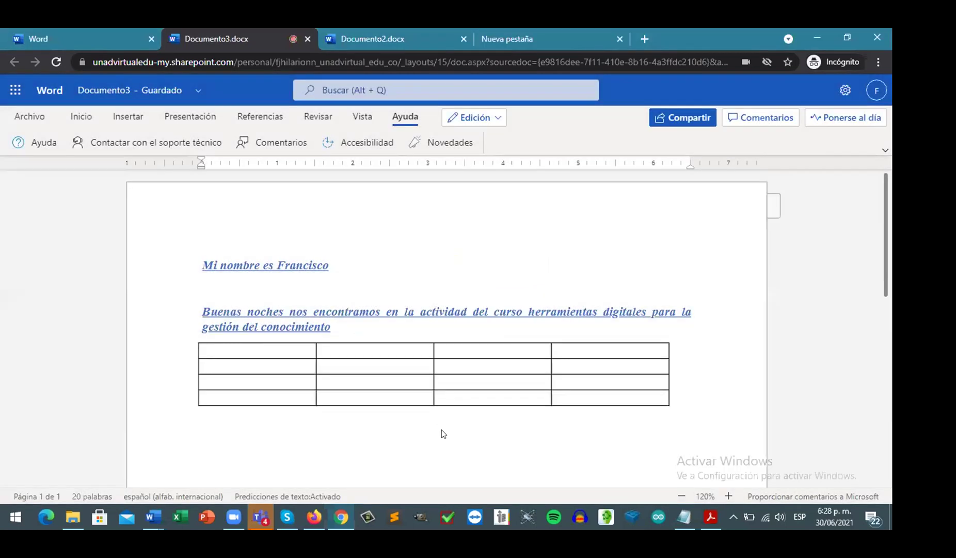
click(140, 123)
click(143, 144)
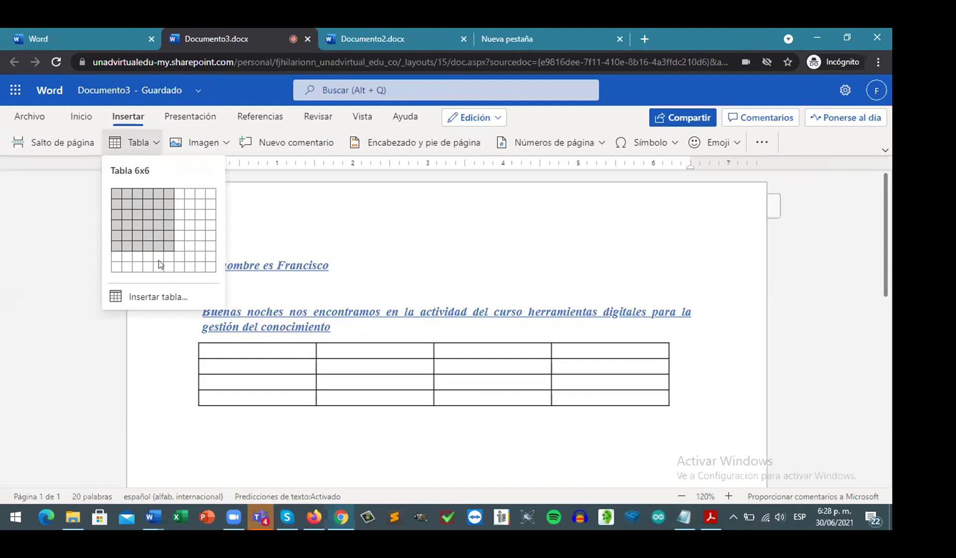
click(158, 297)
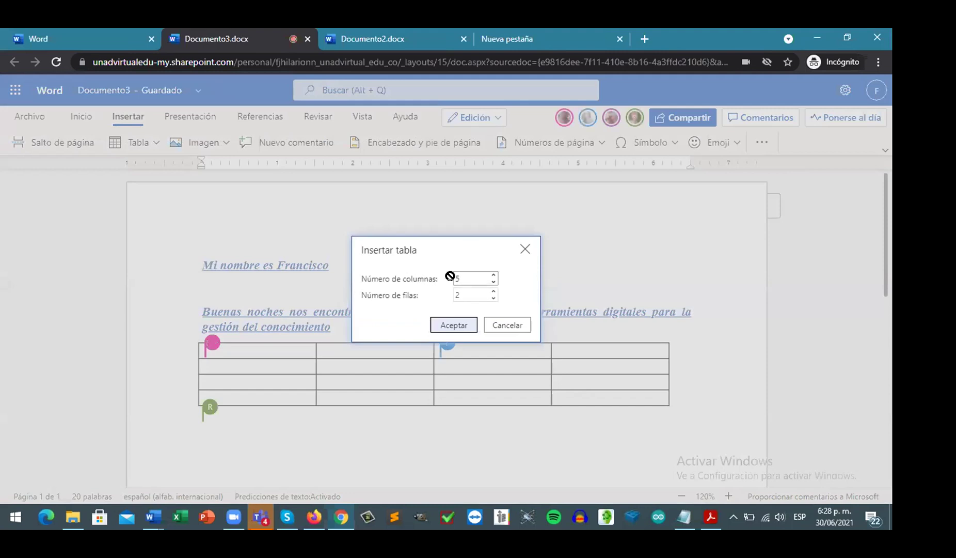
double_click(455, 293)
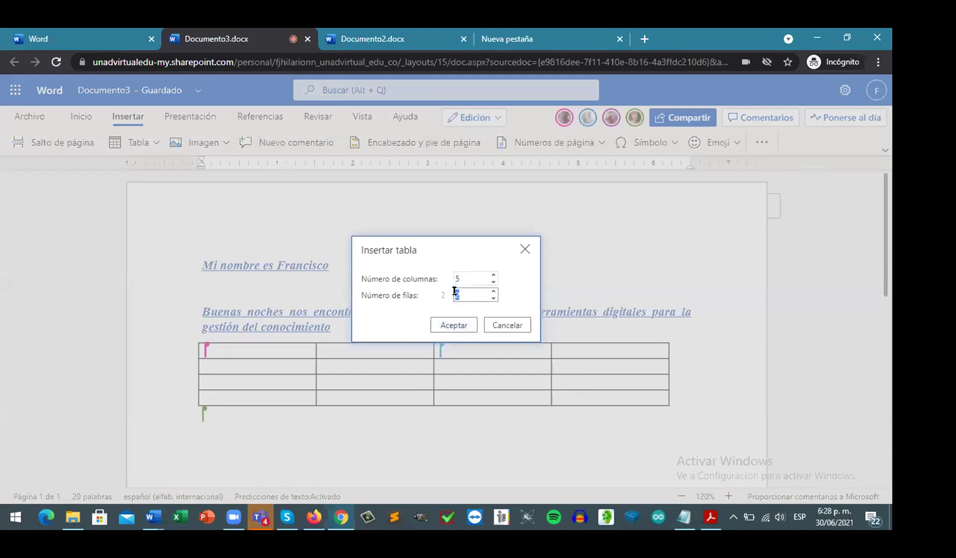
click(502, 324)
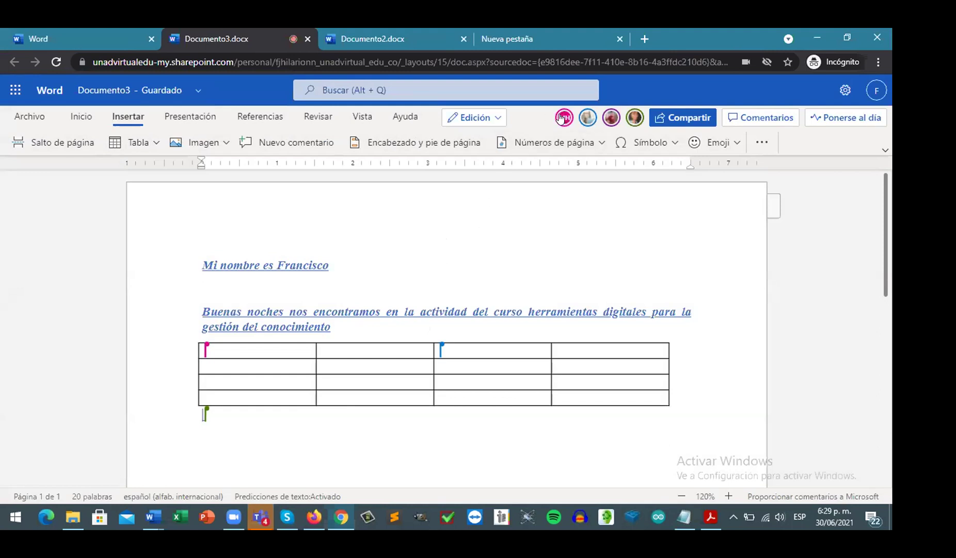
Check the co-author avatars and scroll the document to watch collaborators' edits
mouse_move(588, 118)
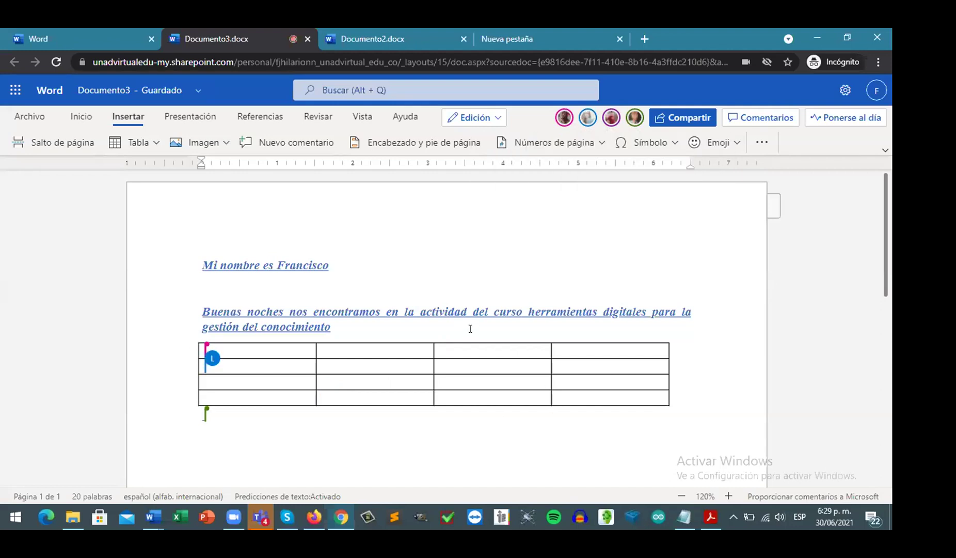
scroll(296, 299, down, 3)
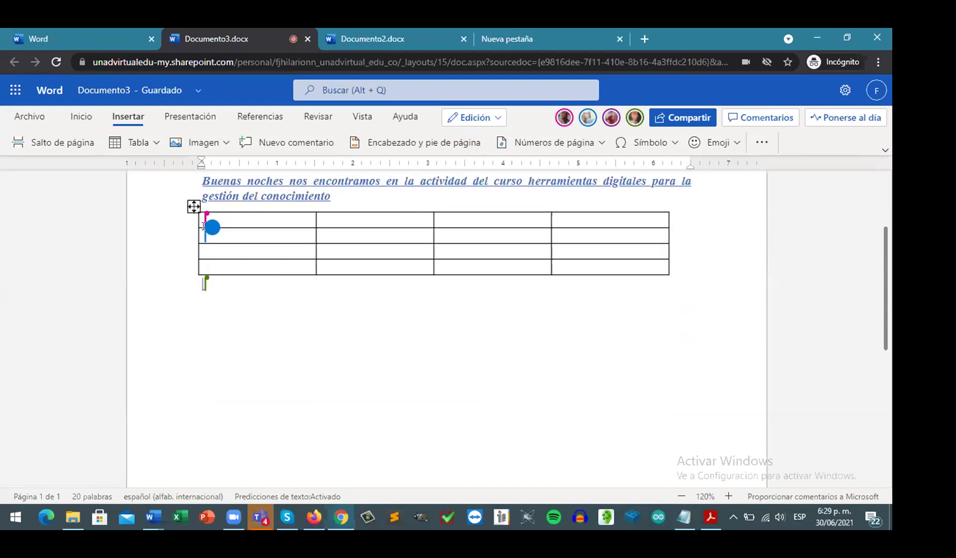
scroll(203, 226, up, 3)
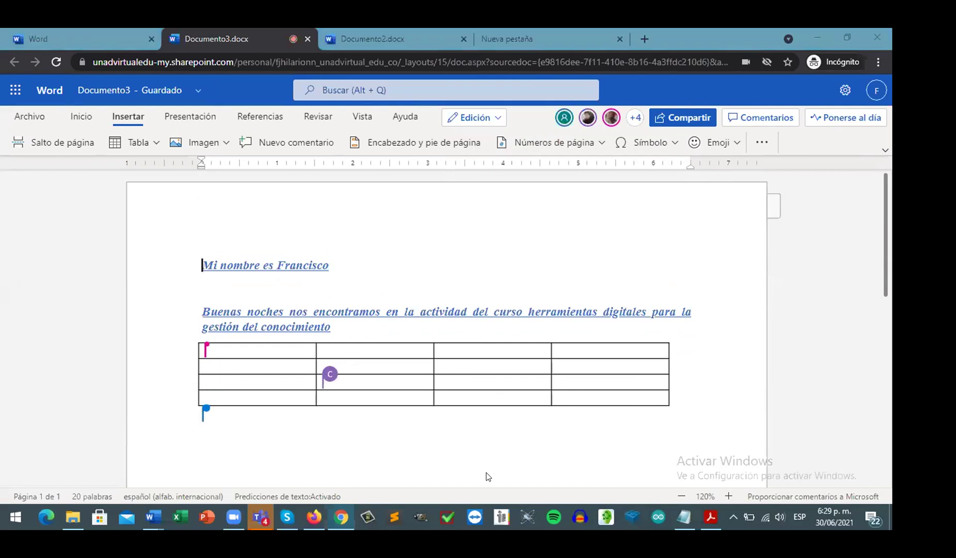
click(463, 442)
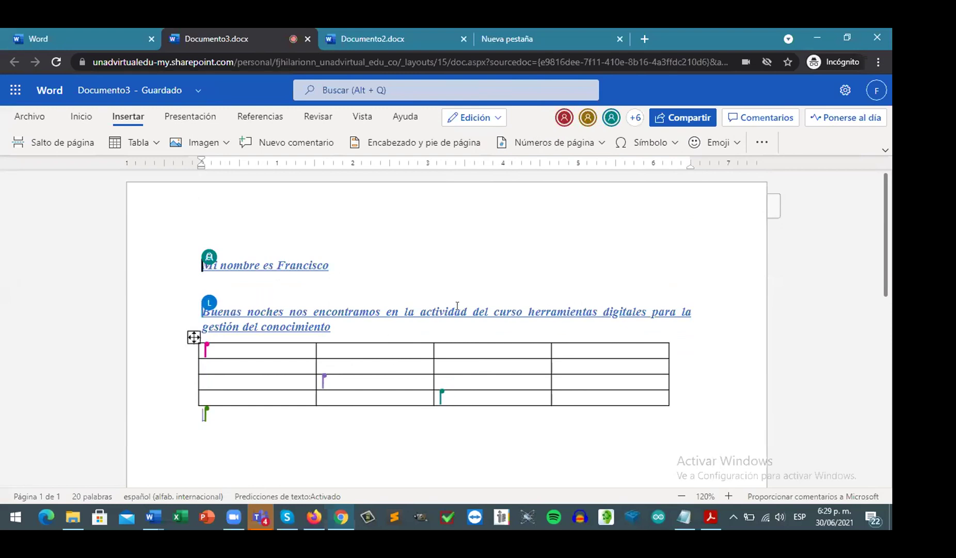
Review the Archivo > Guardar como options and the file-name details without renaming
click(38, 118)
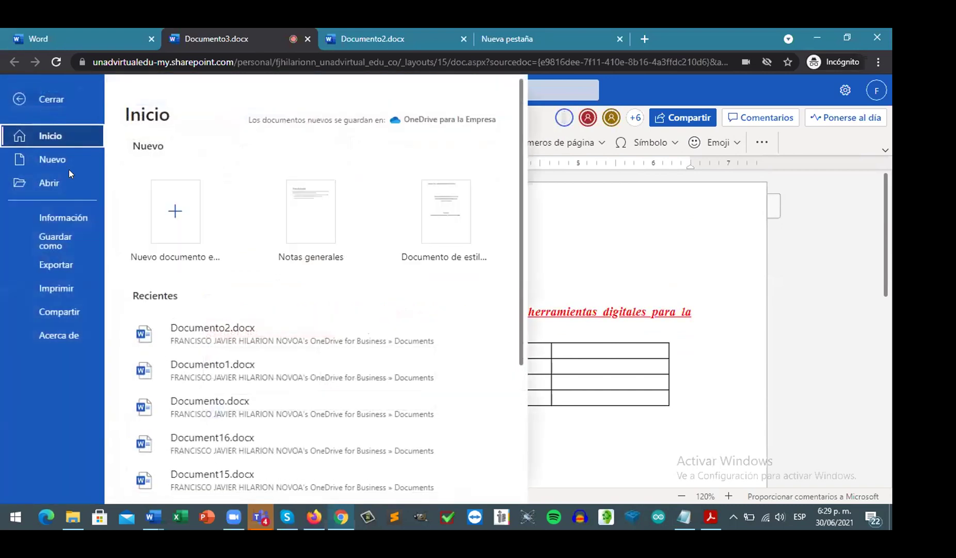
click(65, 242)
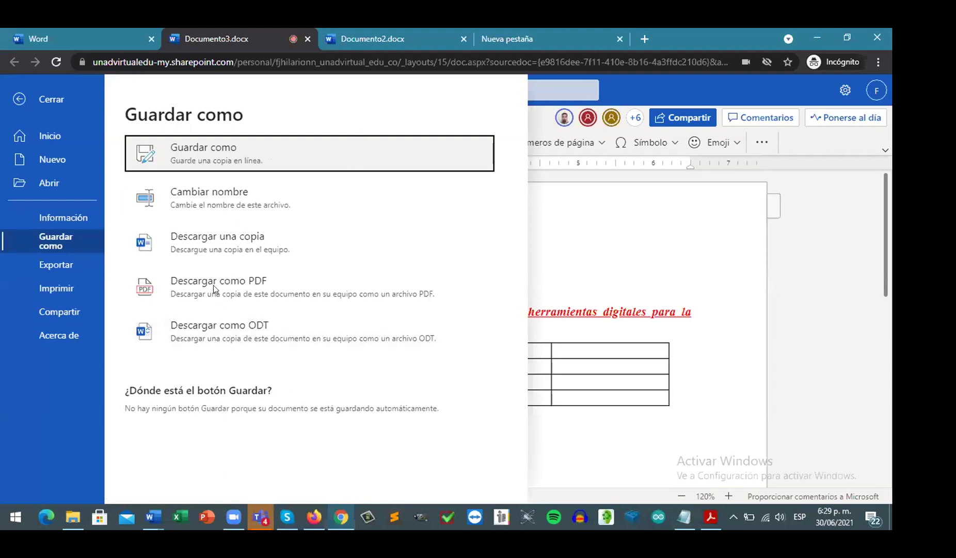
click(47, 99)
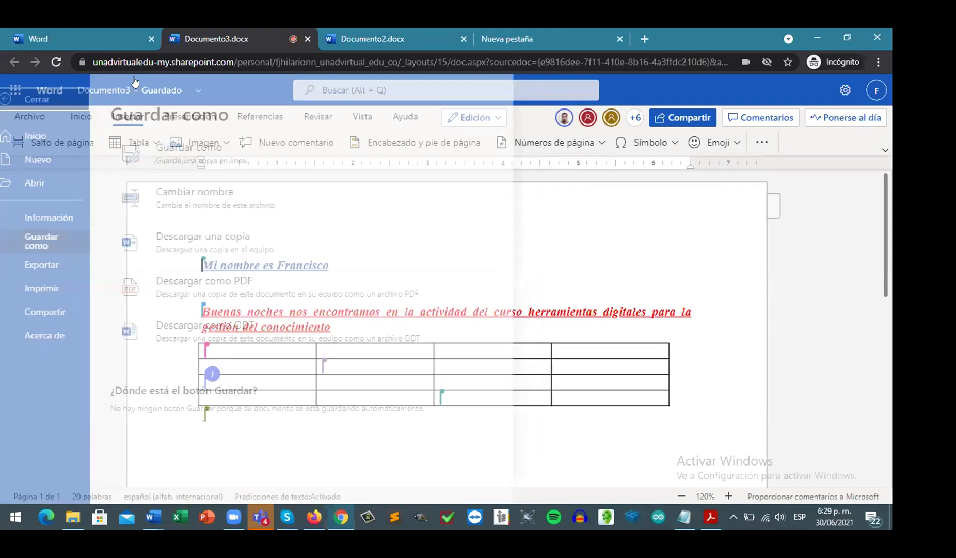
click(197, 93)
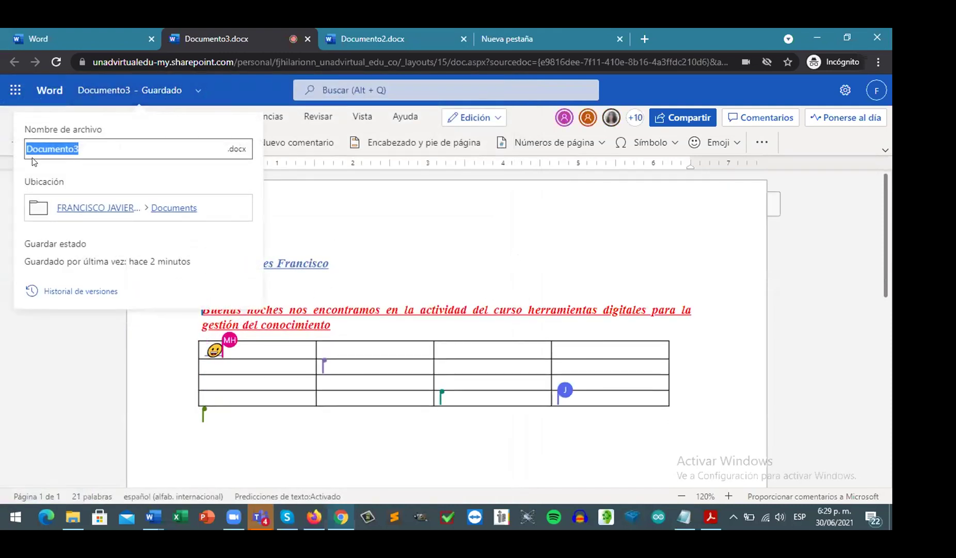
key(Escape)
Check the Exportar, Imprimir and Compartir pages in Archivo, then return to the document
click(29, 116)
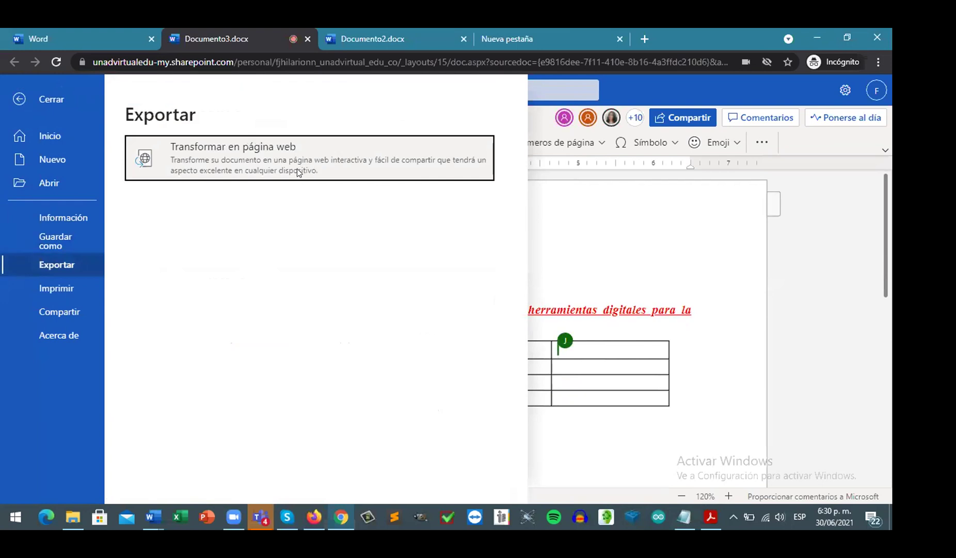
click(58, 288)
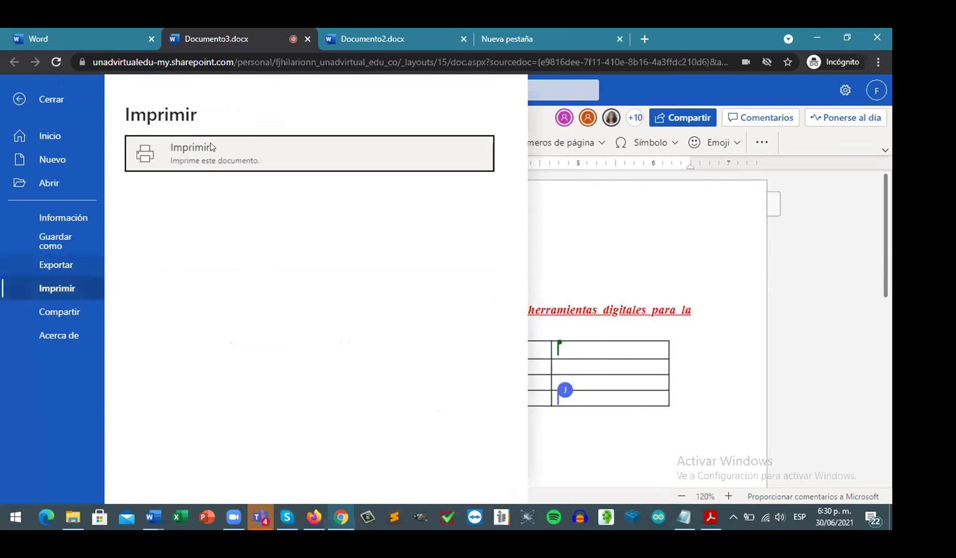
click(64, 311)
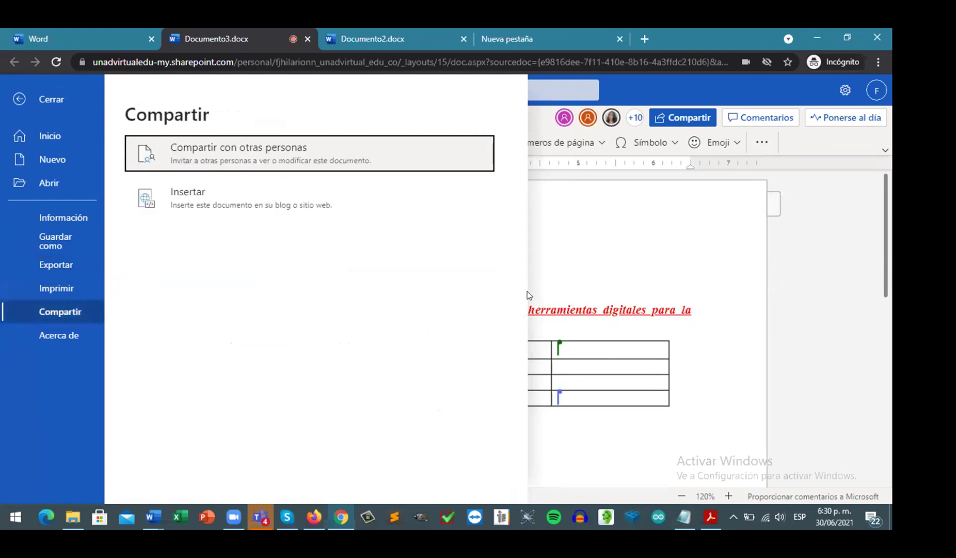
click(624, 162)
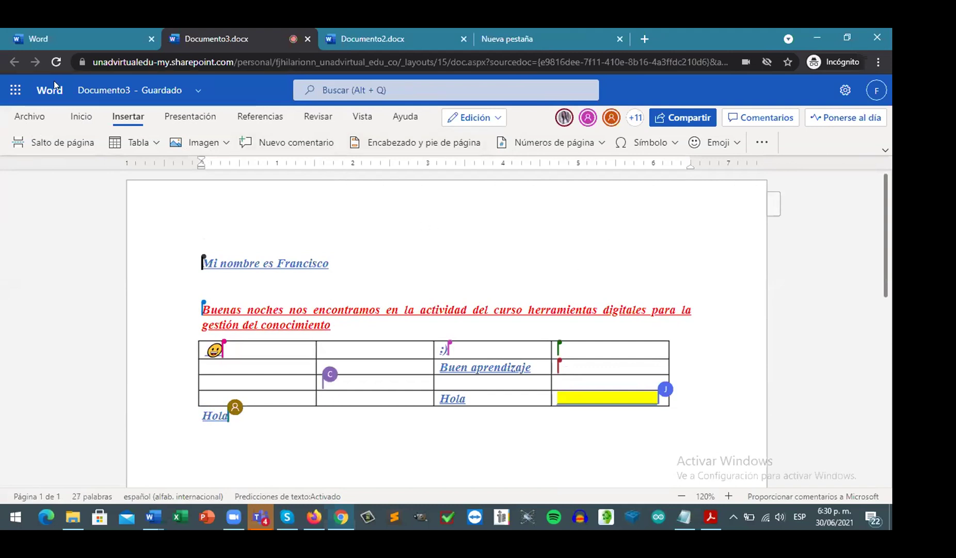
Leave the document via the app launcher and Outlook for the Office 365 home page
click(7, 97)
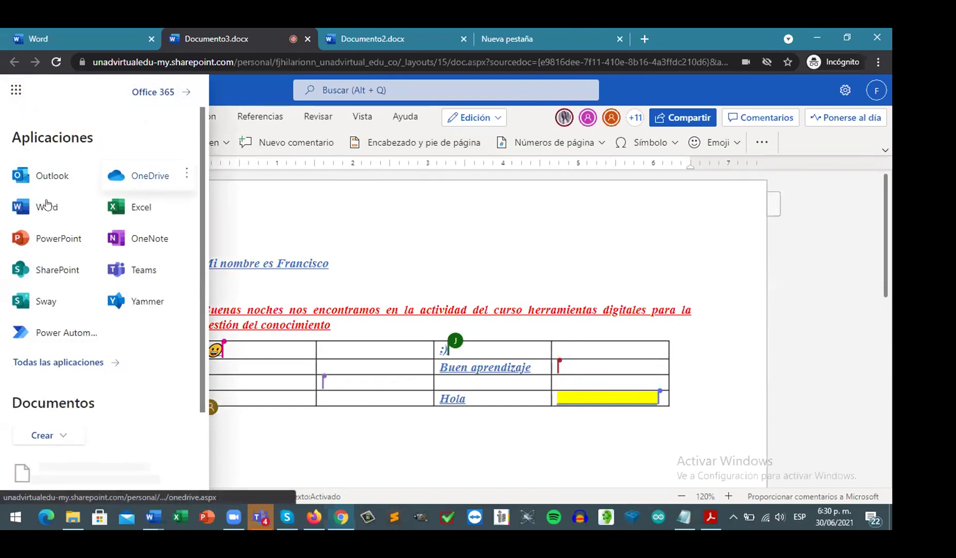
key(F5)
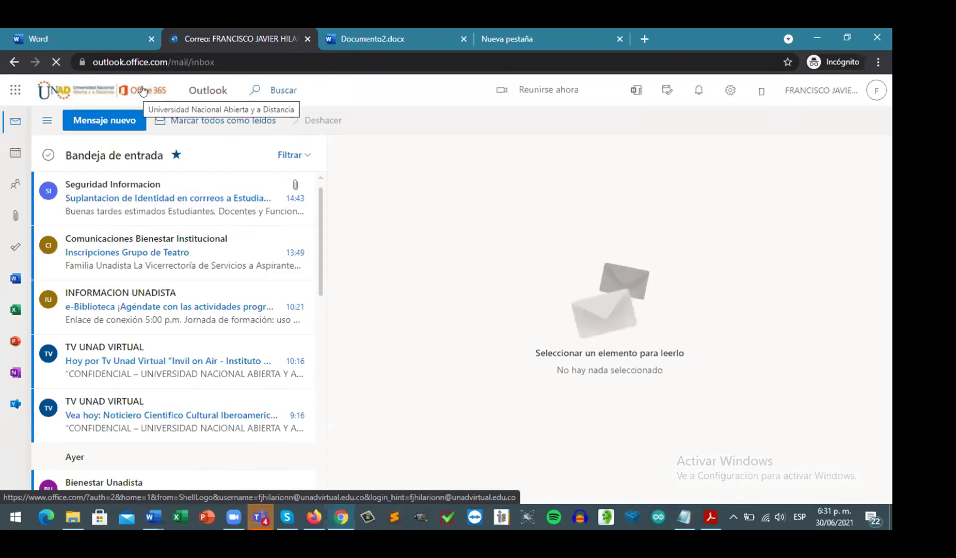
click(143, 91)
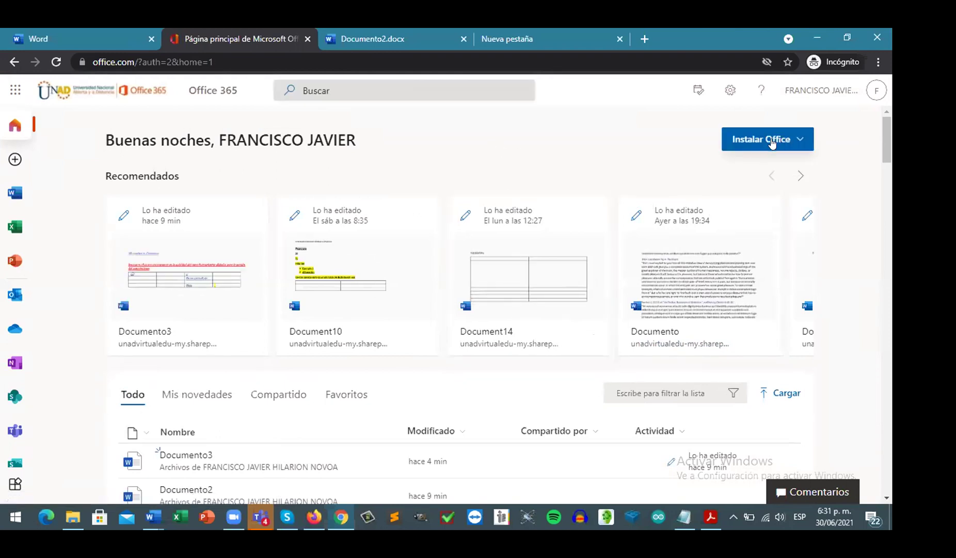
Start the Aplicaciones de Office 365 installer download, pause it, and close the install dialog
click(762, 144)
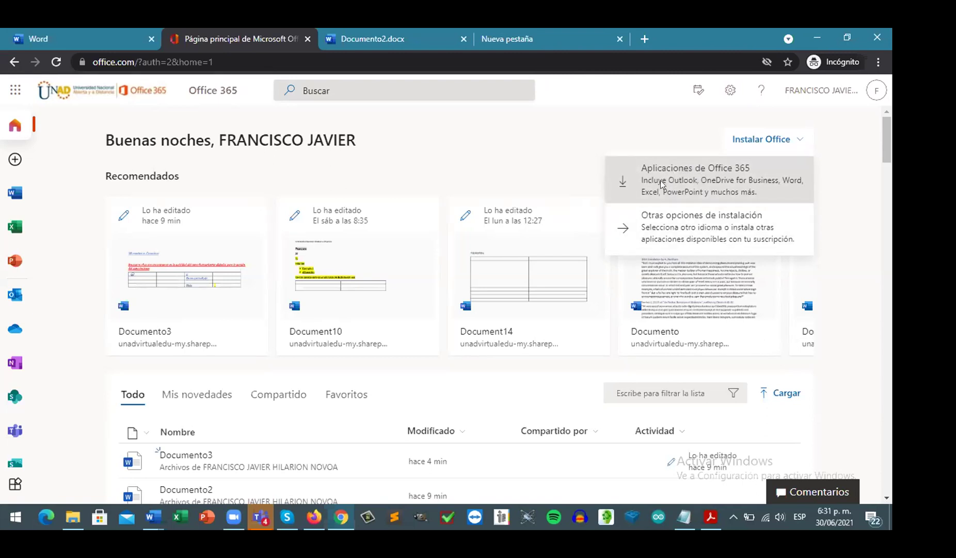
click(704, 174)
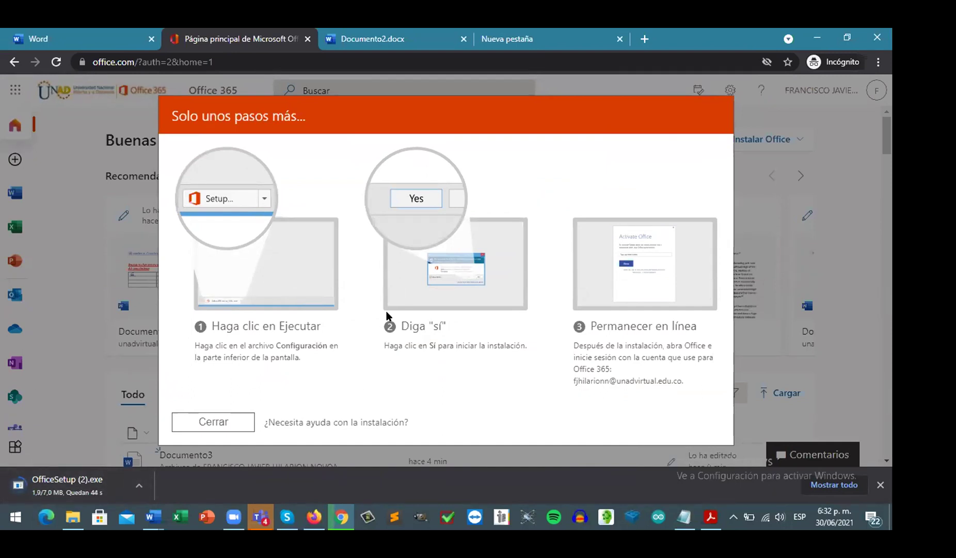
click(138, 481)
click(191, 426)
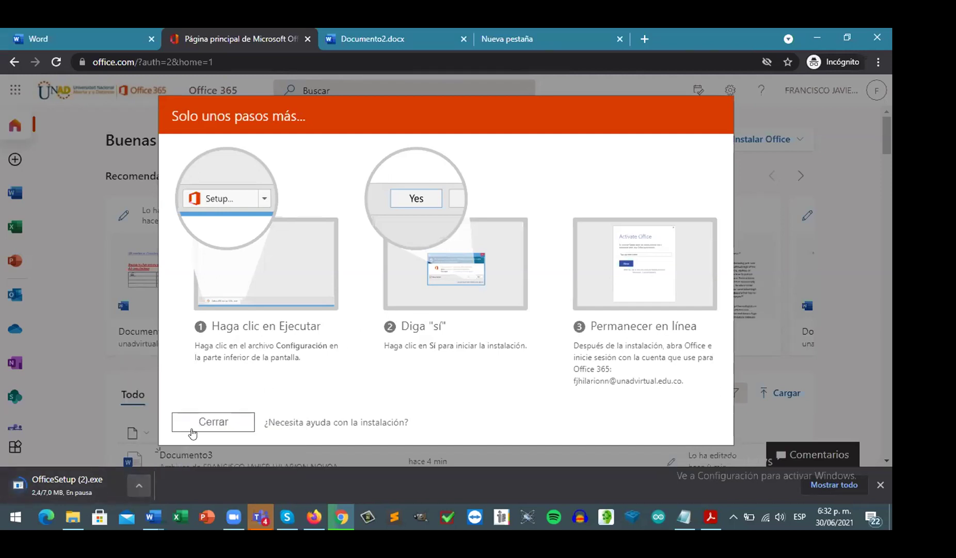
click(202, 425)
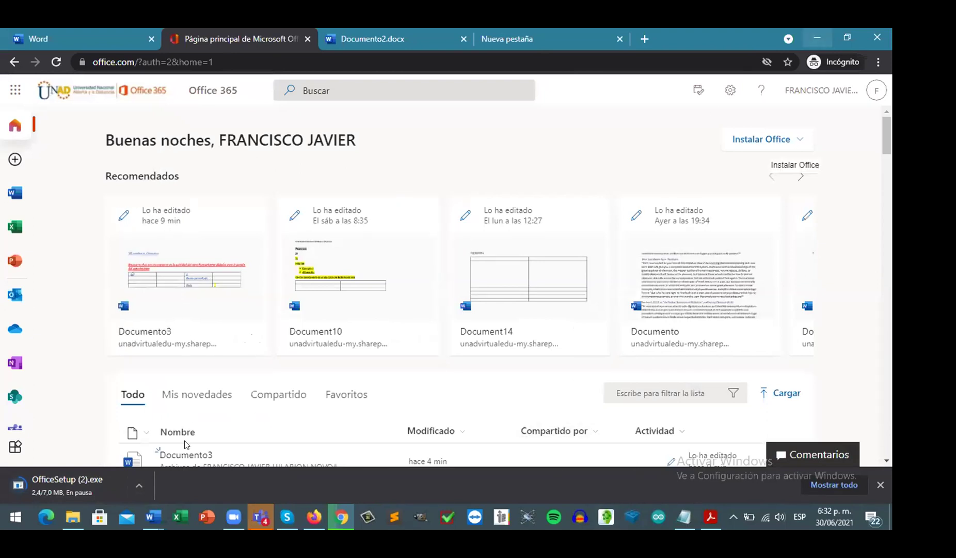
Bring desktop Word forward, create blank Documento2, and open its Cuenta page
click(153, 516)
click(326, 454)
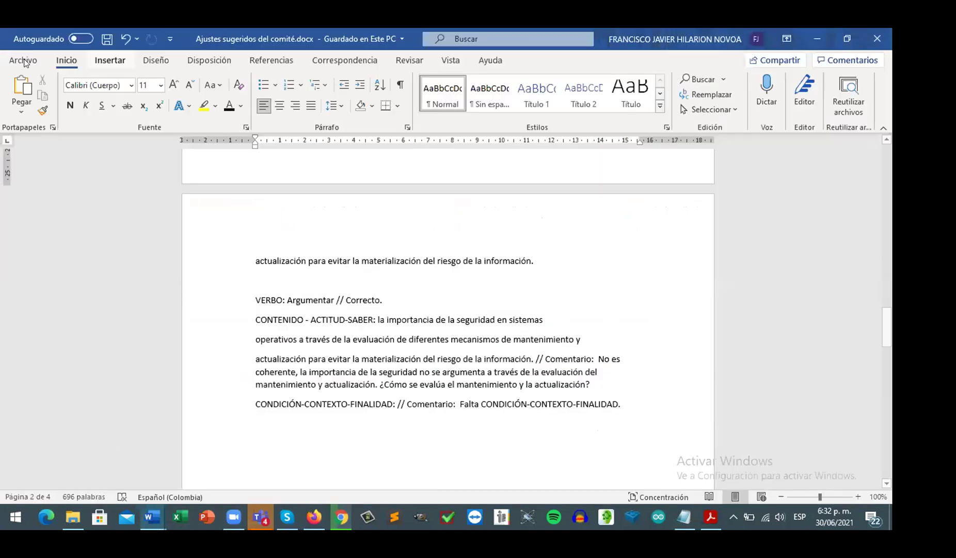
click(23, 61)
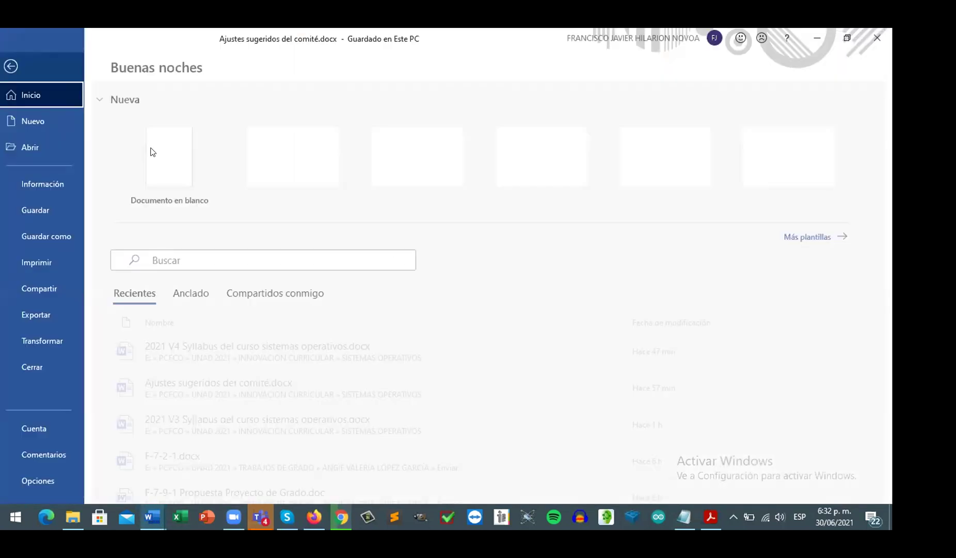
click(158, 153)
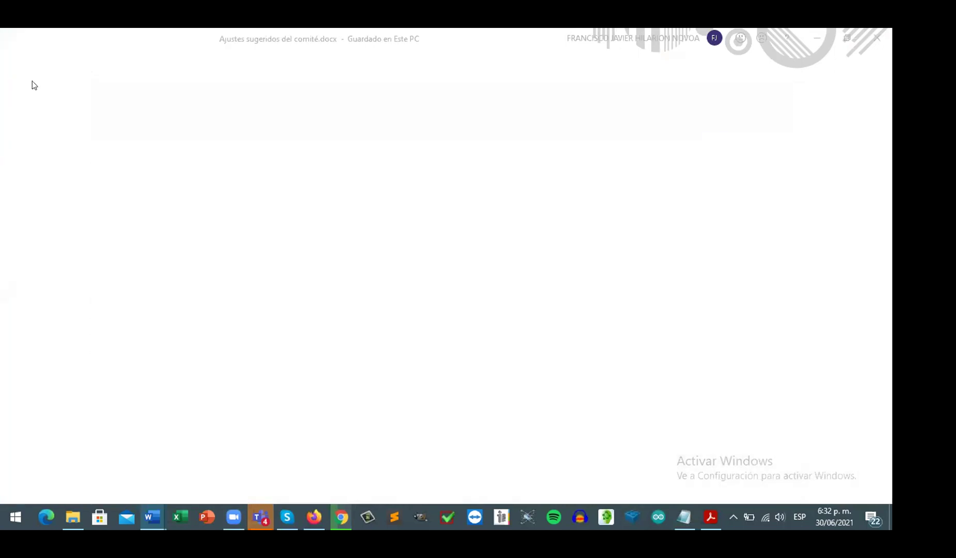
click(23, 60)
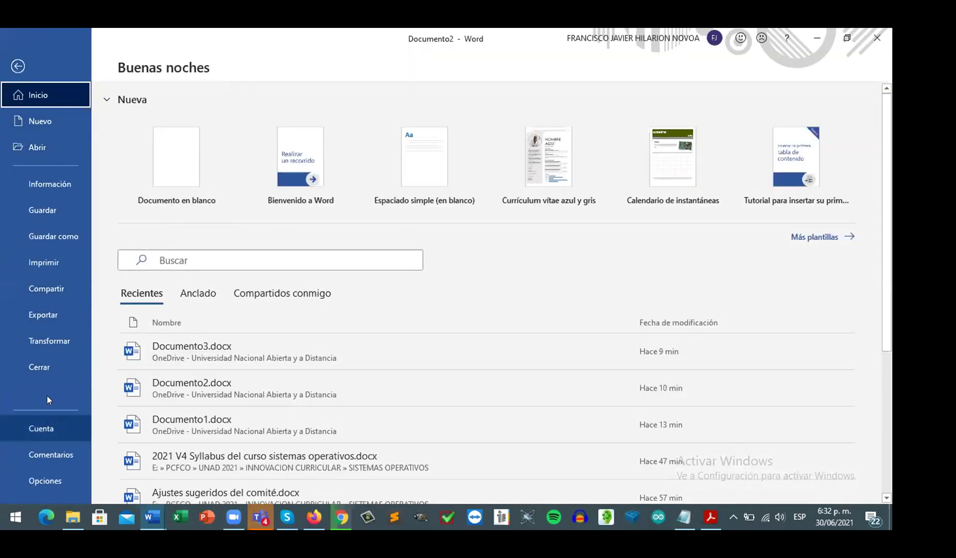
click(45, 427)
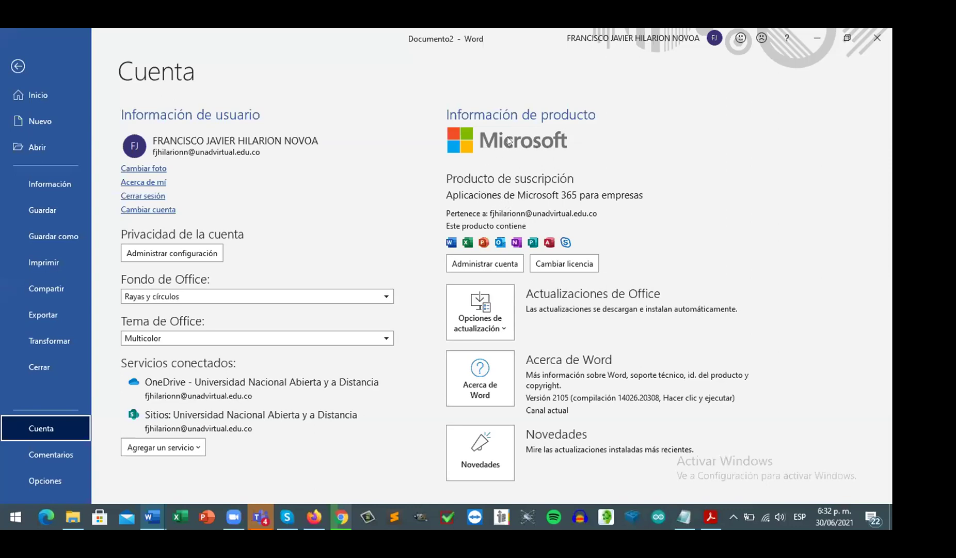
Type 'hola' and autosave the document to the university OneDrive as 'Documento blearning'
click(18, 66)
text(hola)
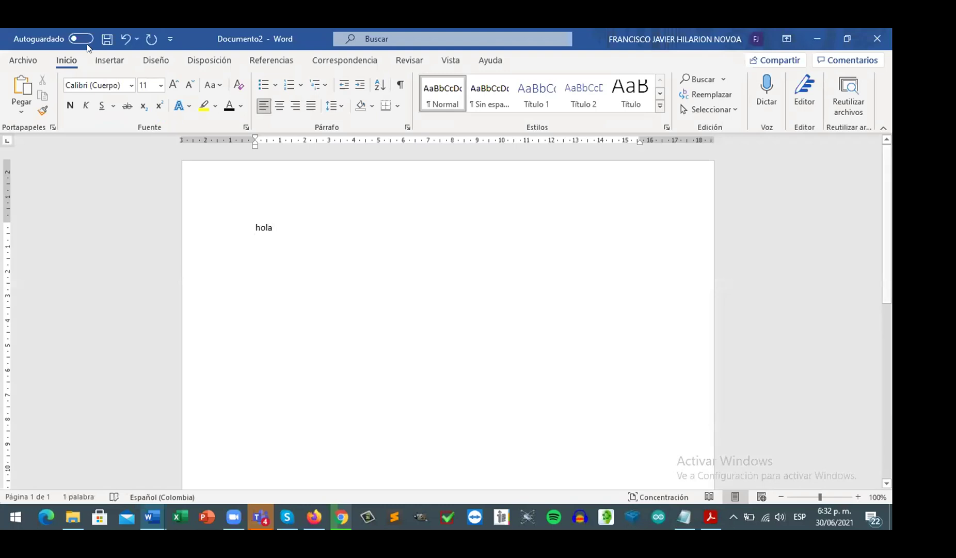
click(78, 38)
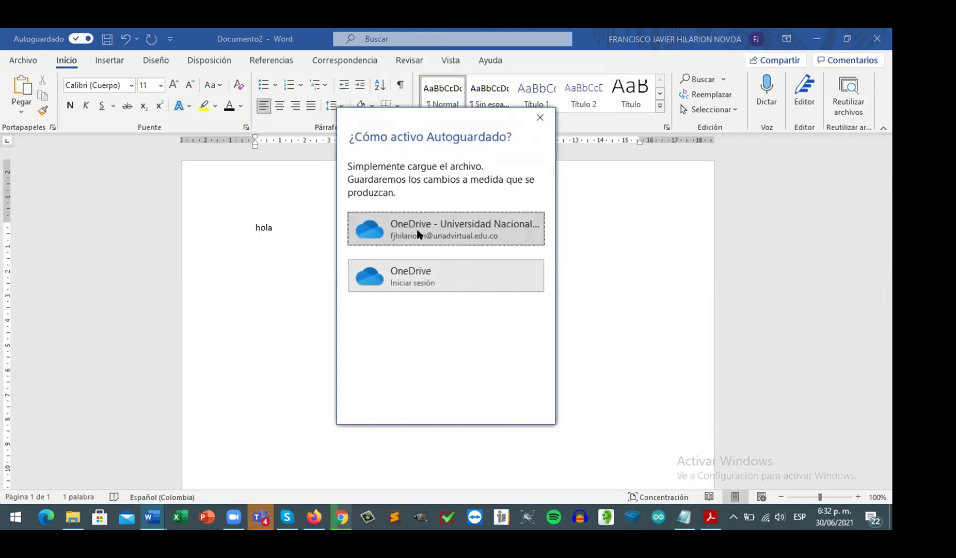
click(435, 227)
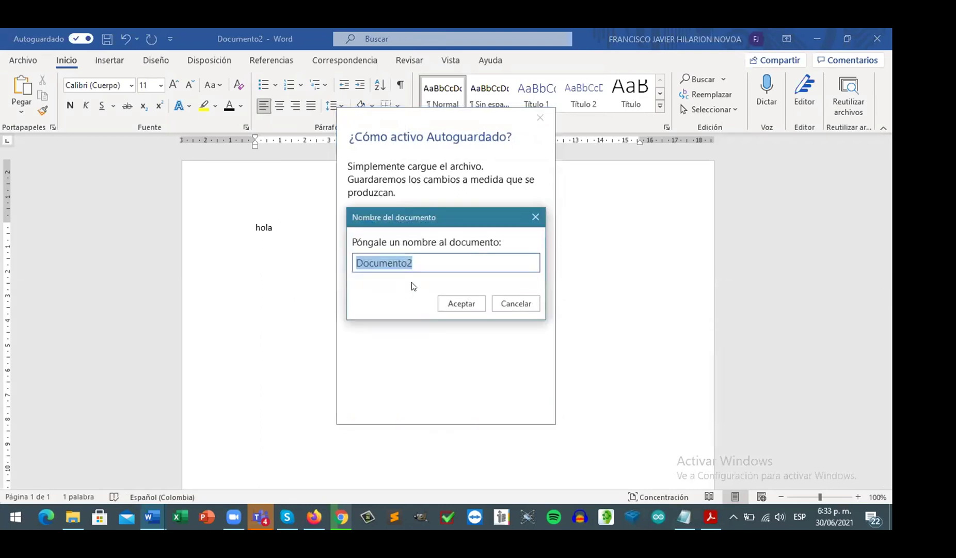
text(ocumento)
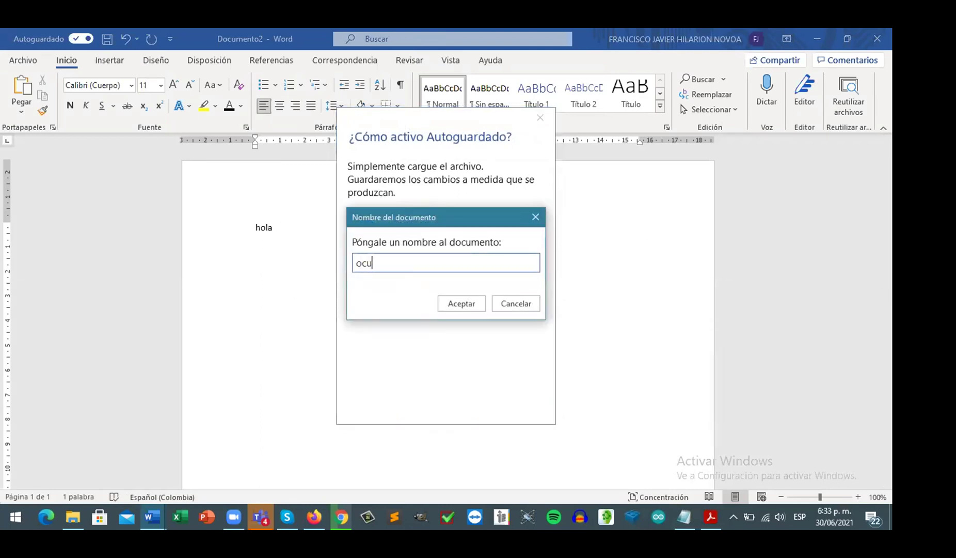
key(ctrl+BackSpace)
text(Documento blearning)
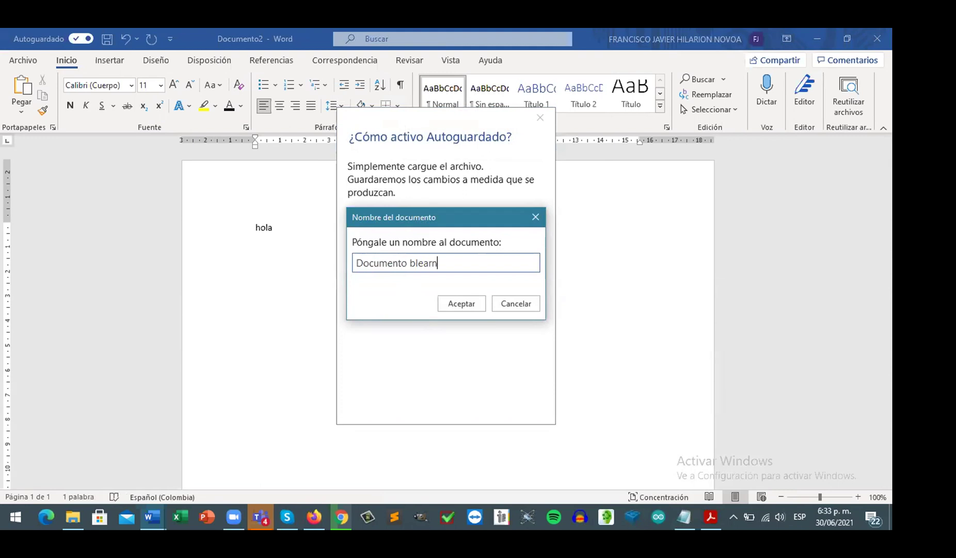
click(459, 303)
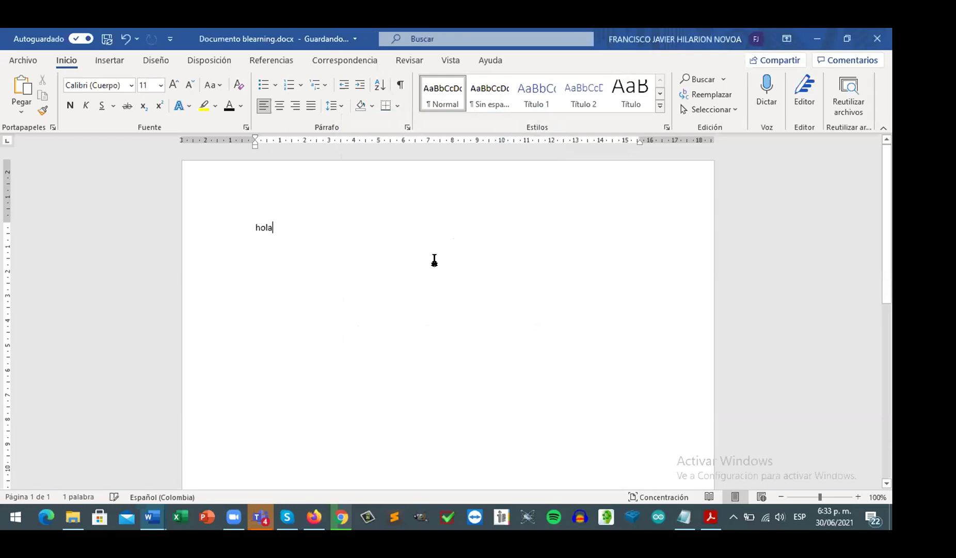
click(336, 131)
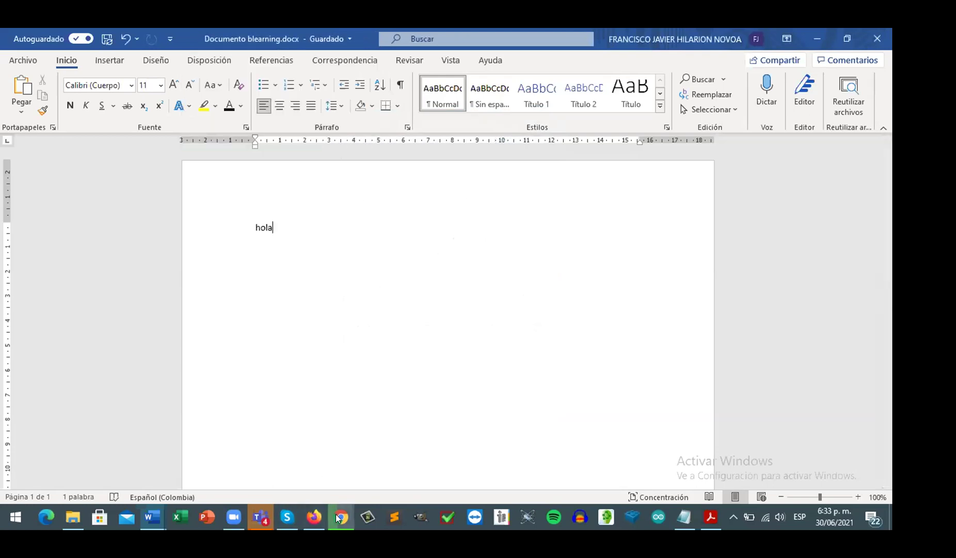
Return to Chrome and open OneDrive from the Office app launcher
mouse_move(341, 516)
click(338, 463)
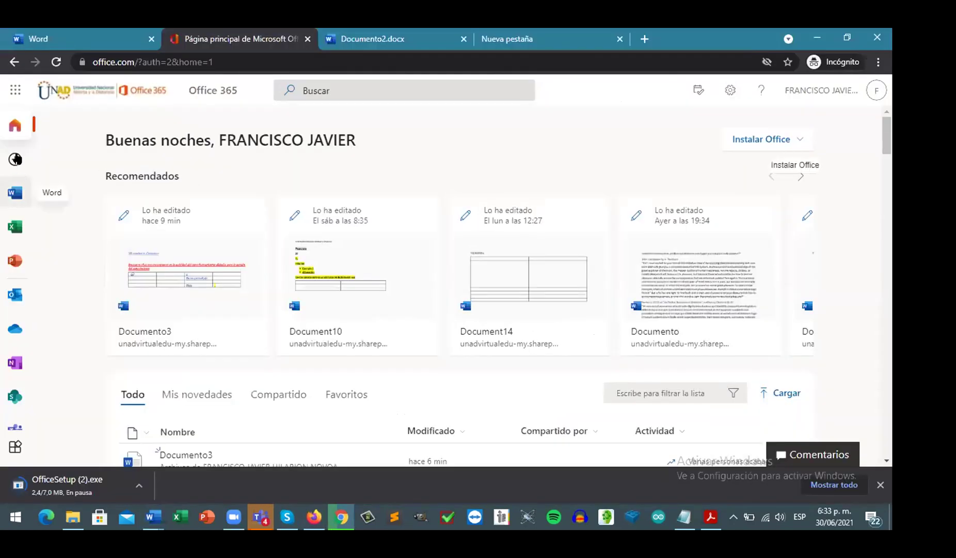
click(16, 97)
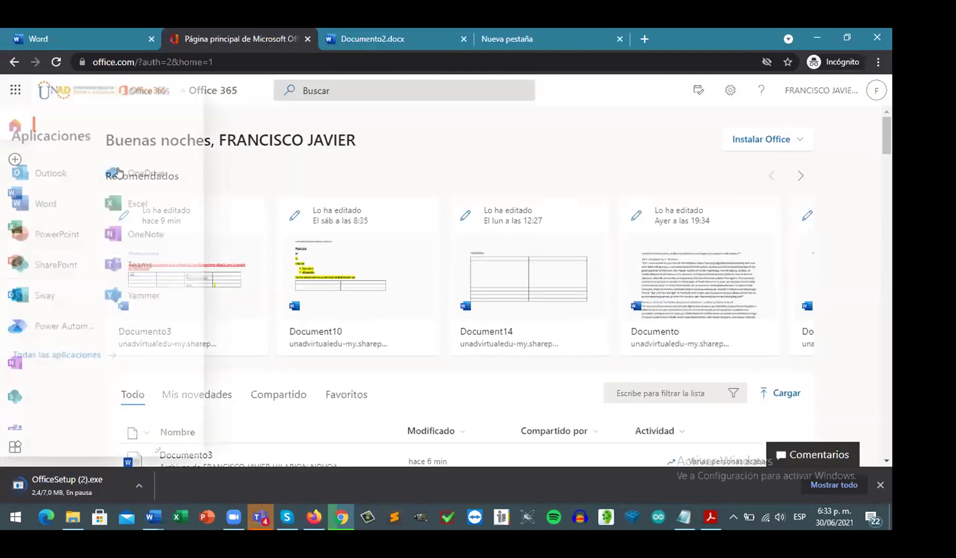
click(132, 175)
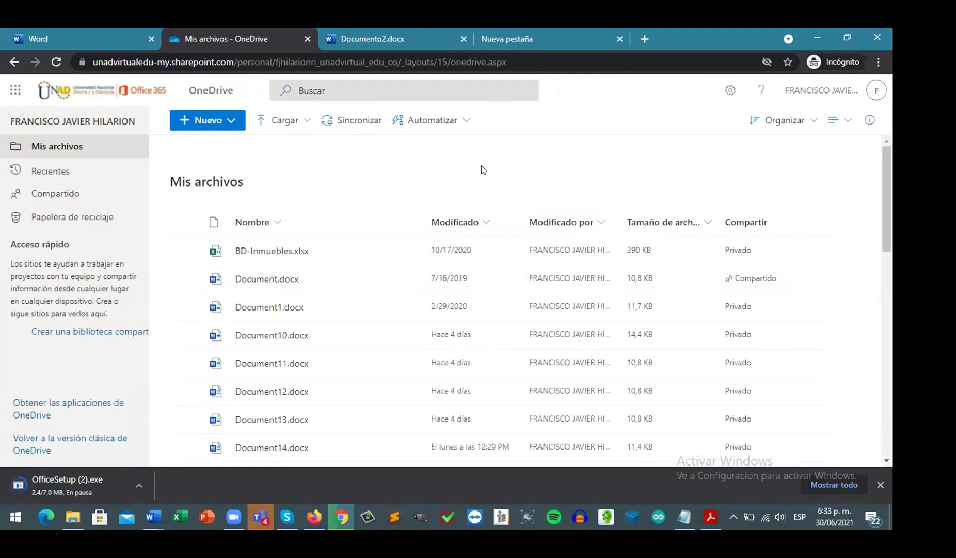
Sync the Mis archivos library now, then close the Configurar OneDrive window
click(356, 121)
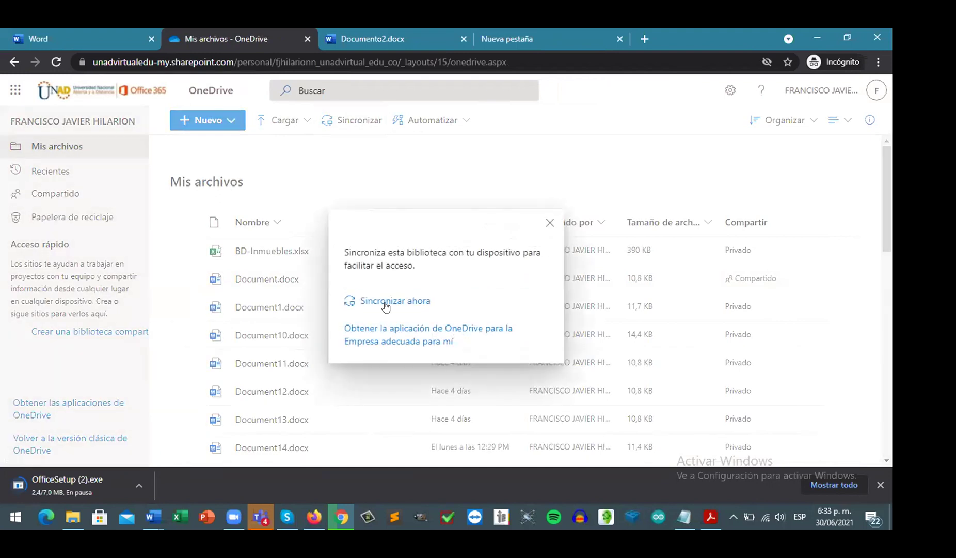
click(387, 301)
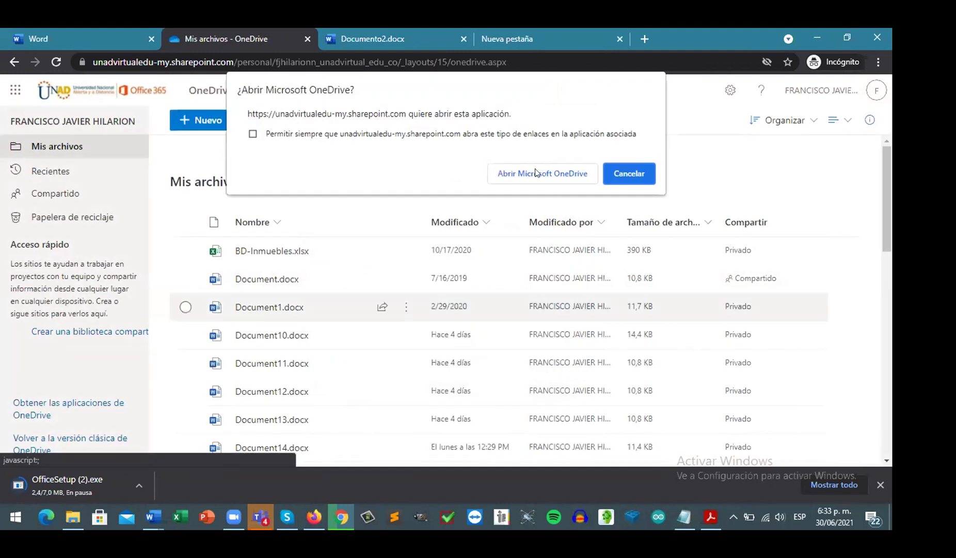
click(576, 171)
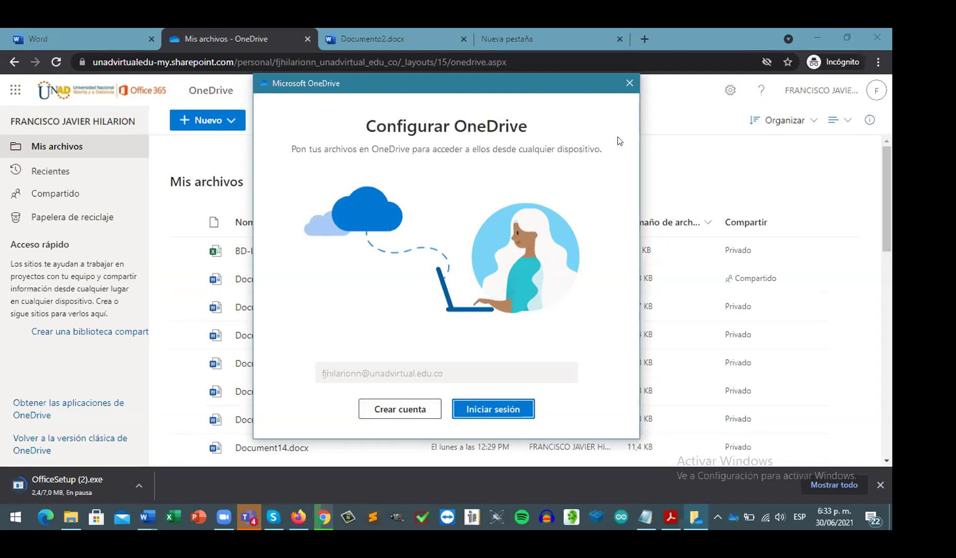
click(629, 83)
scroll(368, 237, down, 2)
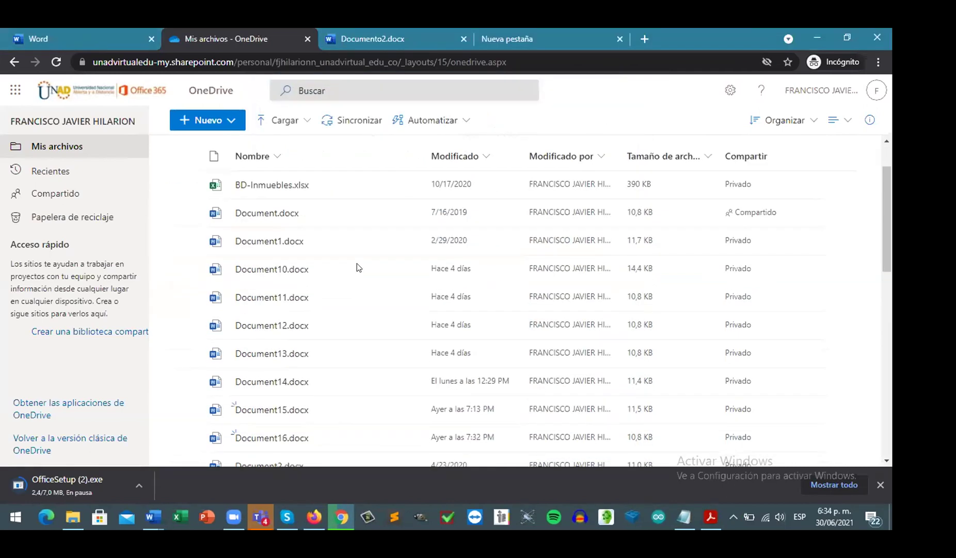
scroll(356, 207, up, 2)
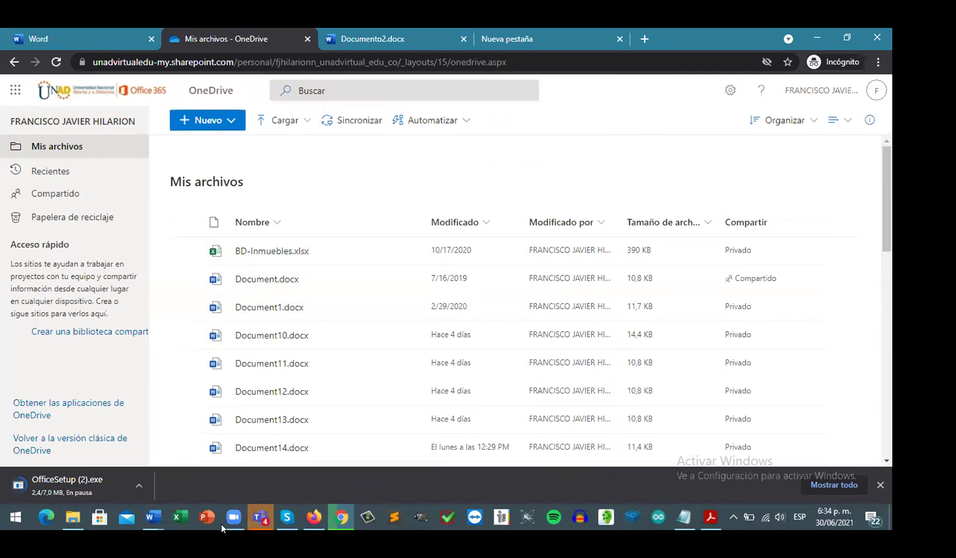
click(151, 513)
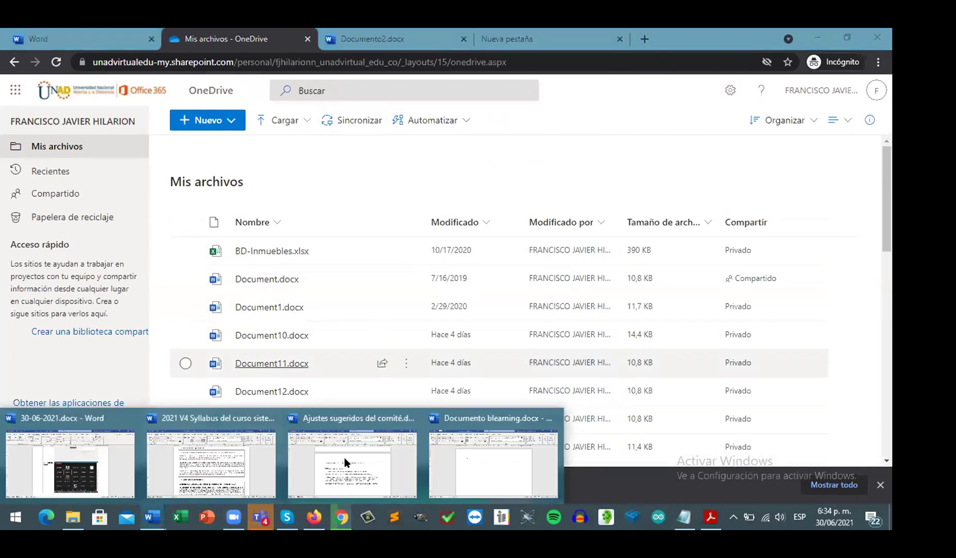
click(602, 126)
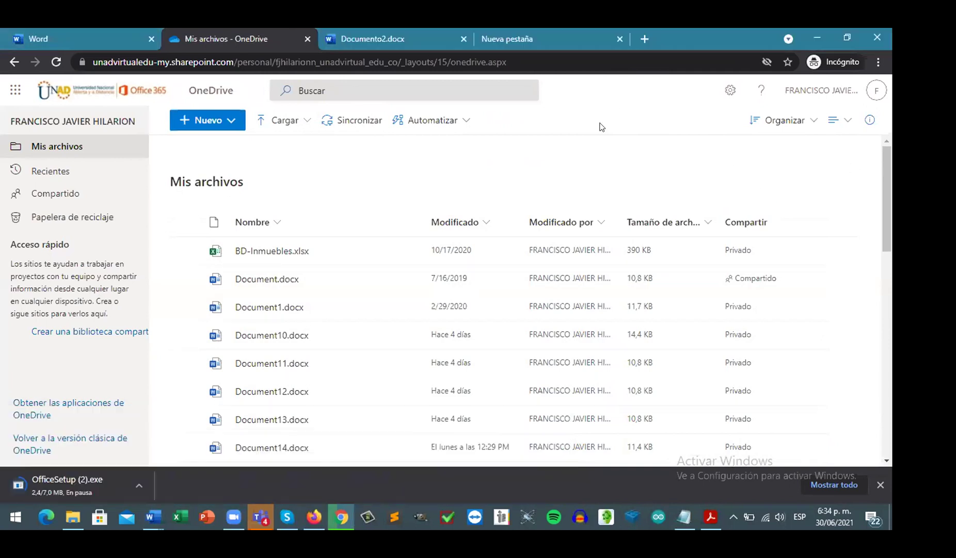
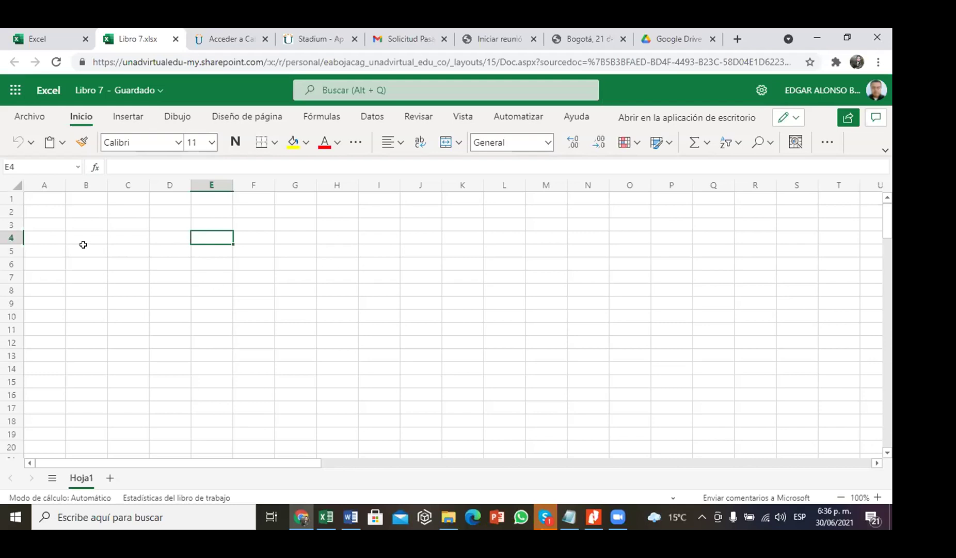
Select C2 and look through the file, font and alignment options without changing anything
click(109, 208)
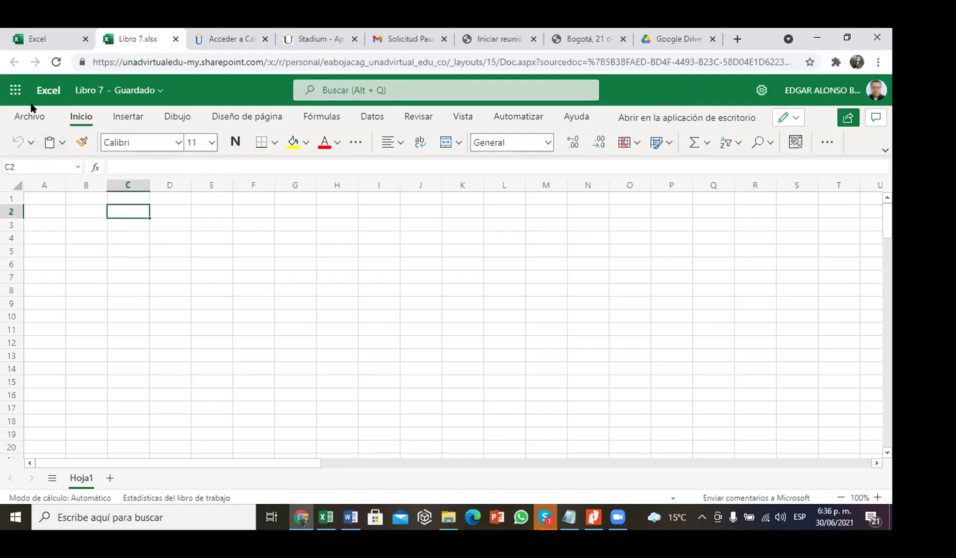
click(16, 118)
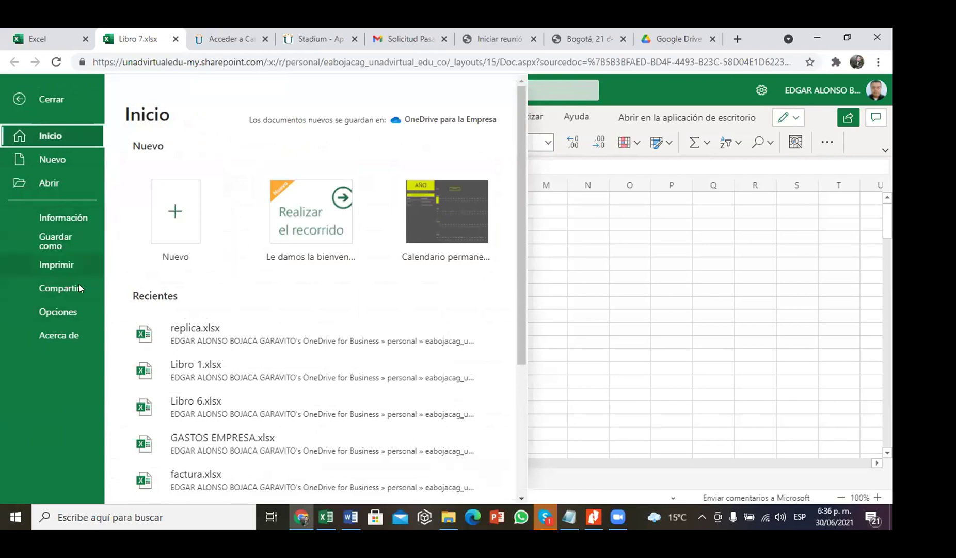
click(595, 274)
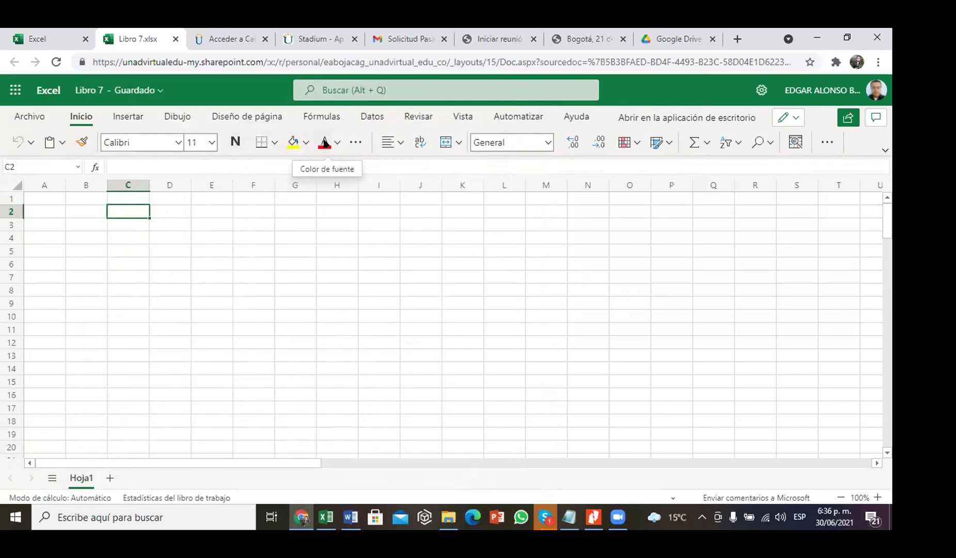
click(356, 142)
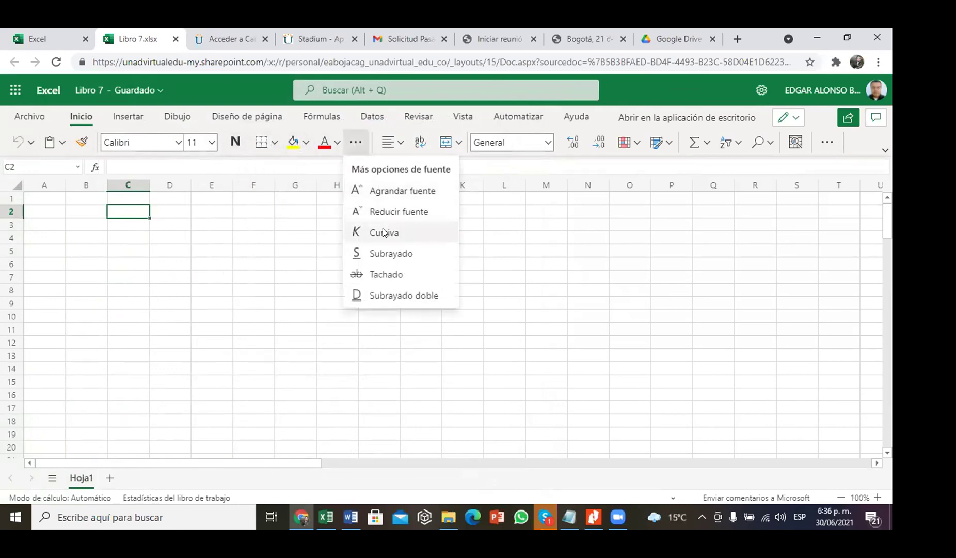
click(391, 144)
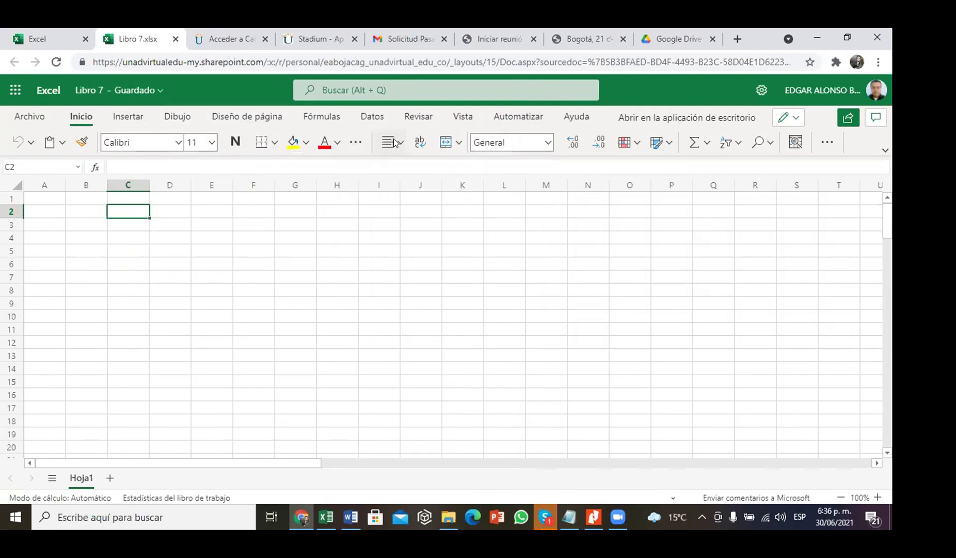
click(420, 145)
Check the Insertar tab's Forms list, then switch to the Dibujo drawing tools
click(128, 116)
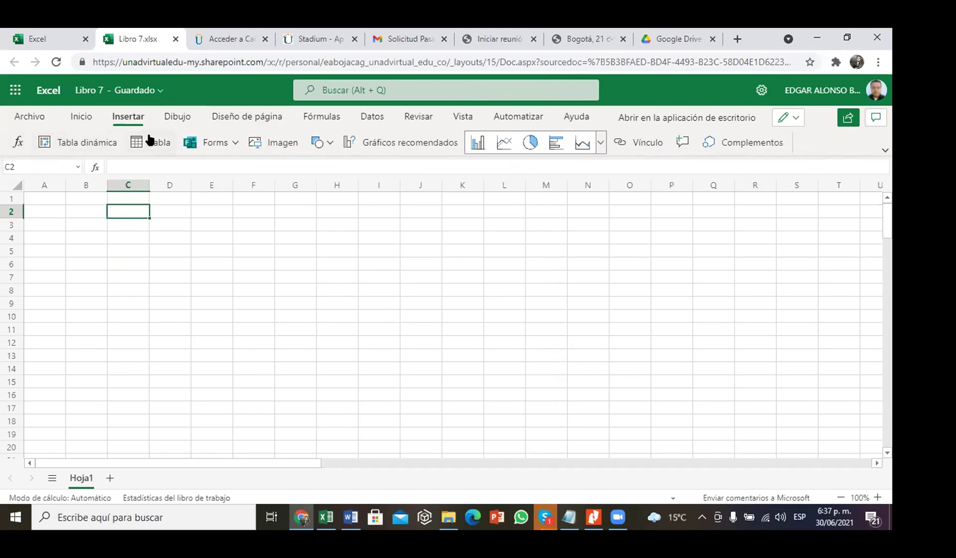
click(233, 143)
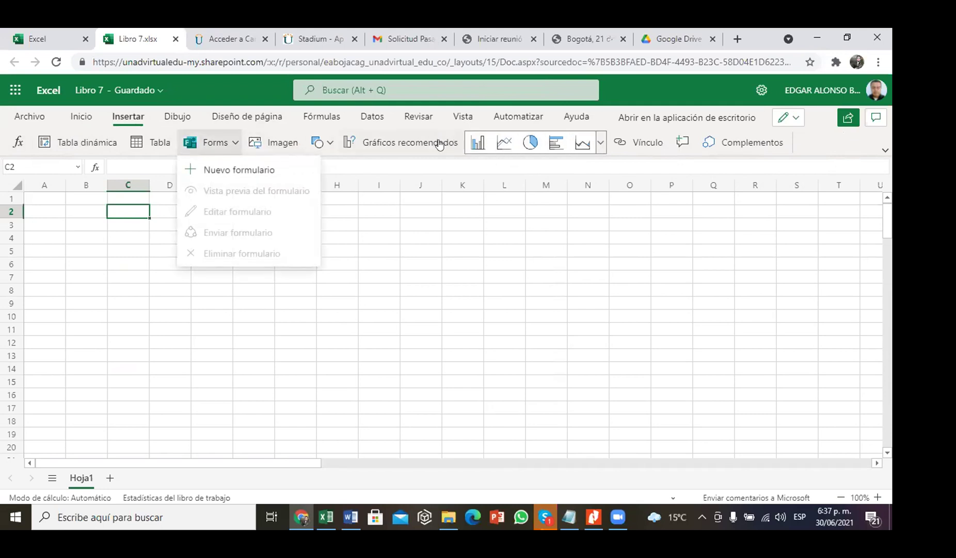
click(530, 241)
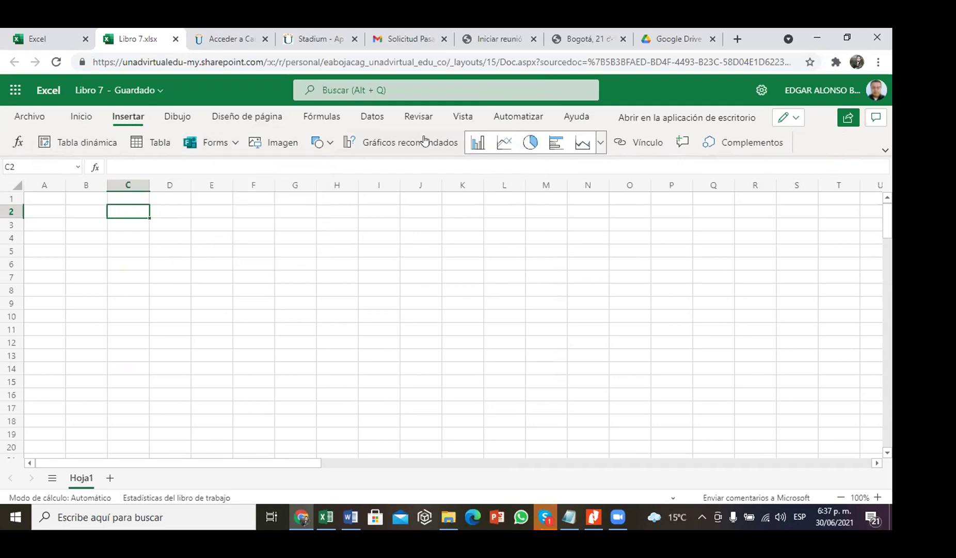
click(177, 117)
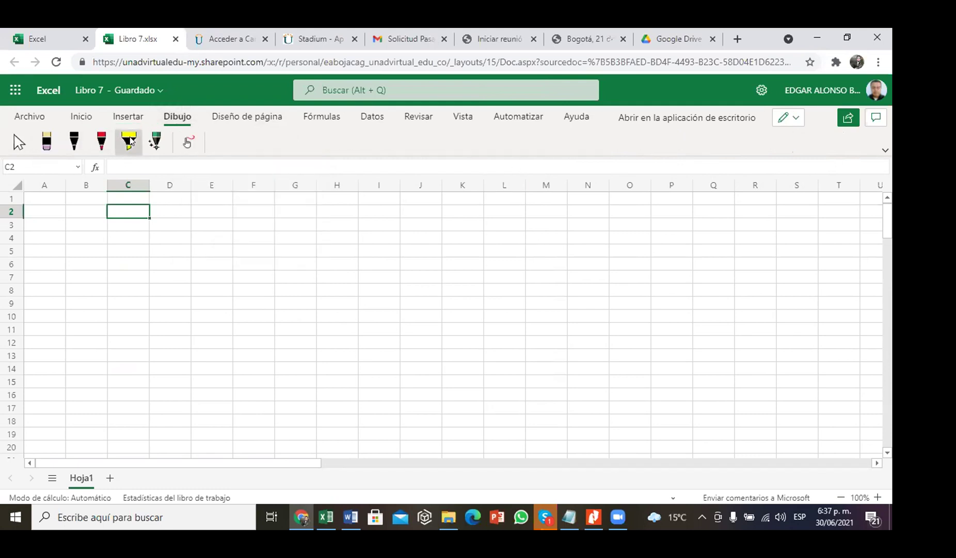
Select D4:H5 and circle it with a yellow highlighter loop
drag(185, 232, 329, 244)
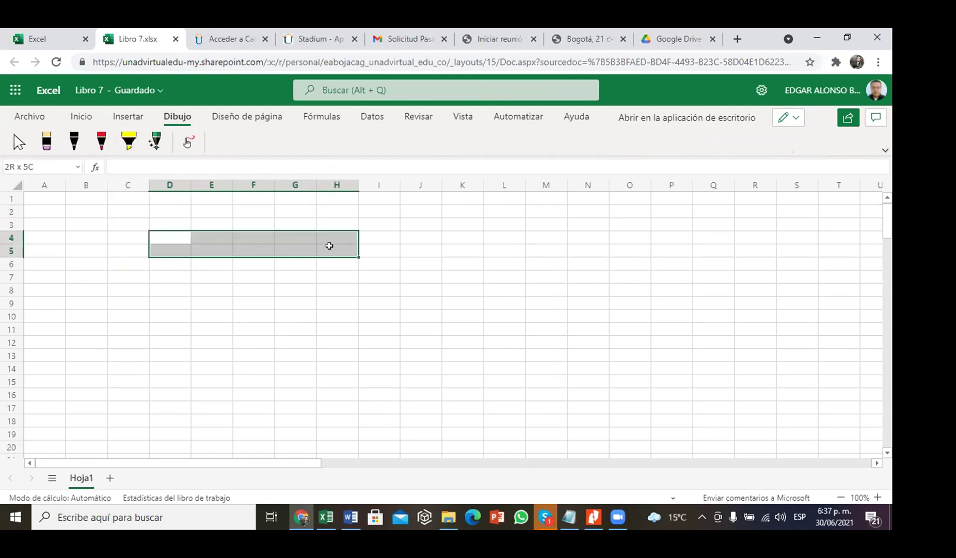
click(128, 140)
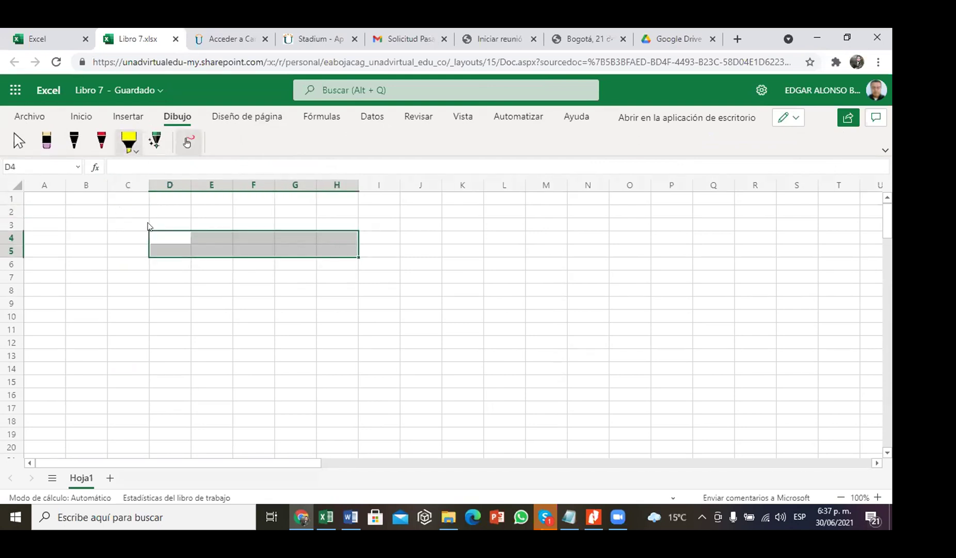
mouse_move(138, 207)
mouse_down()
mouse_move(468, 258)
mouse_move(338, 336)
mouse_move(290, 307)
mouse_up()
Draw a red freehand line and a dot near F7, then return to selecting cells
click(101, 141)
mouse_move(102, 229)
mouse_down()
mouse_move(183, 262)
mouse_move(248, 330)
mouse_up()
click(254, 281)
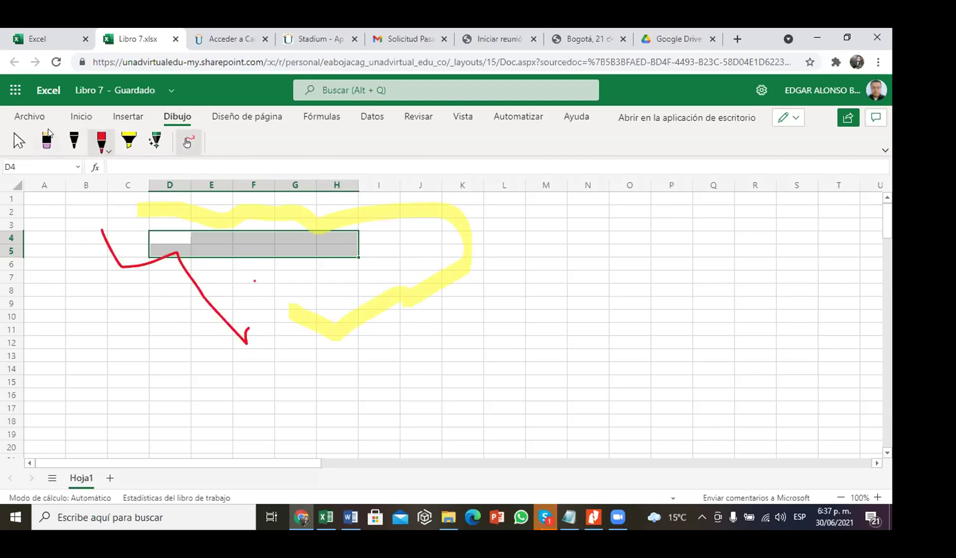
click(18, 140)
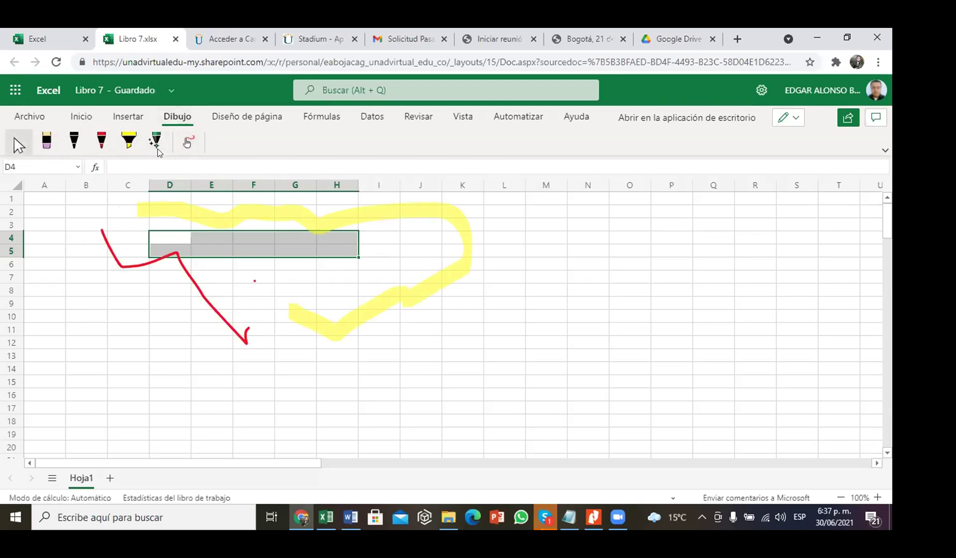
click(269, 277)
click(240, 117)
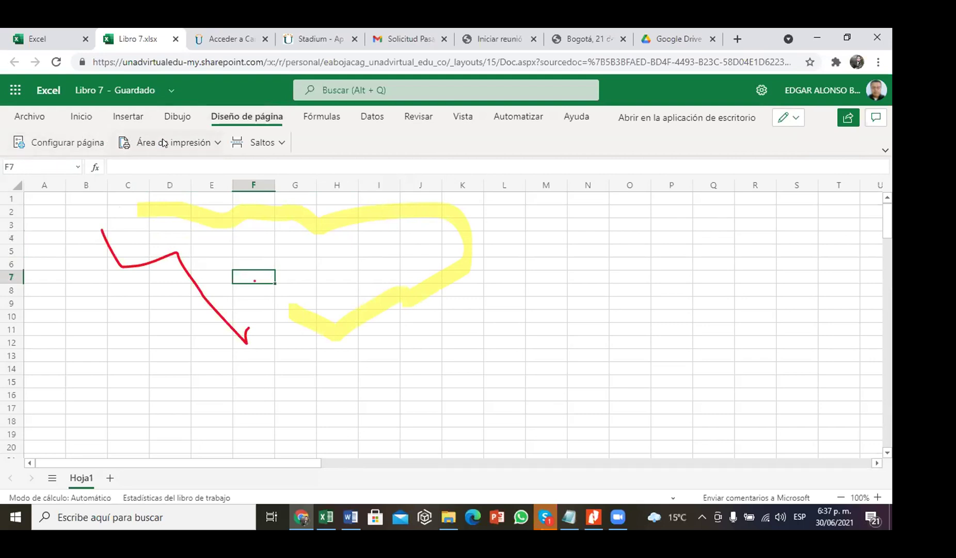
Browse the Fórmulas, Datos, Revisar, Vista and Automatizar tabs, then add blank sheet Hoja2
click(314, 117)
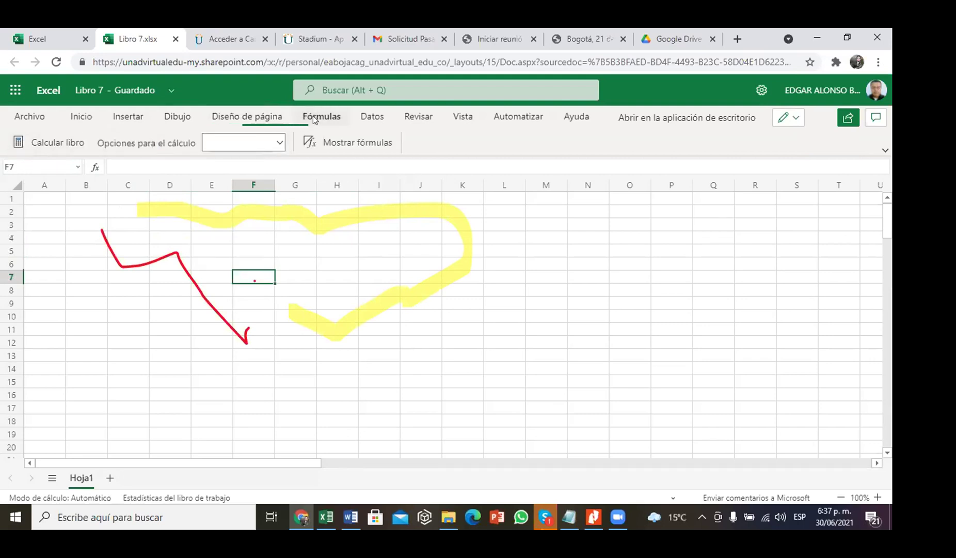
click(366, 116)
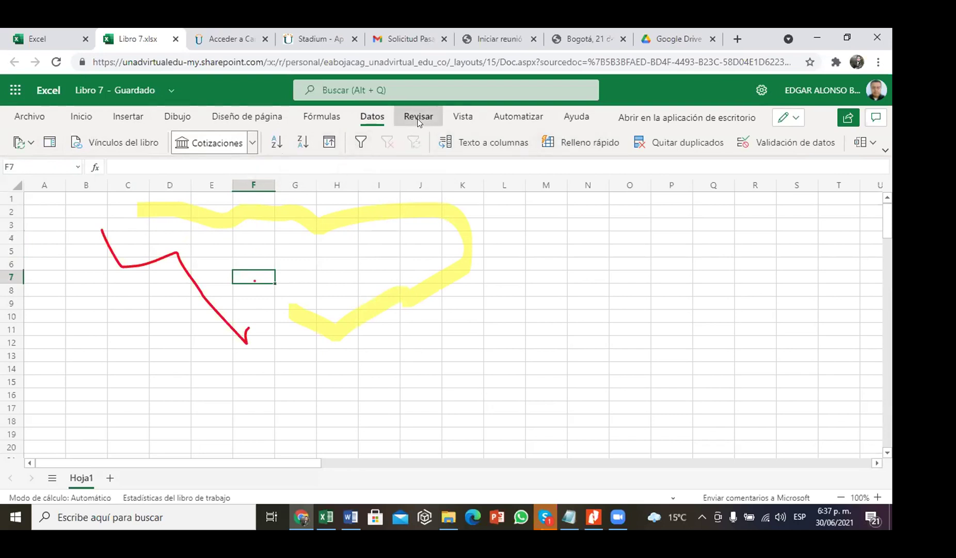
click(419, 120)
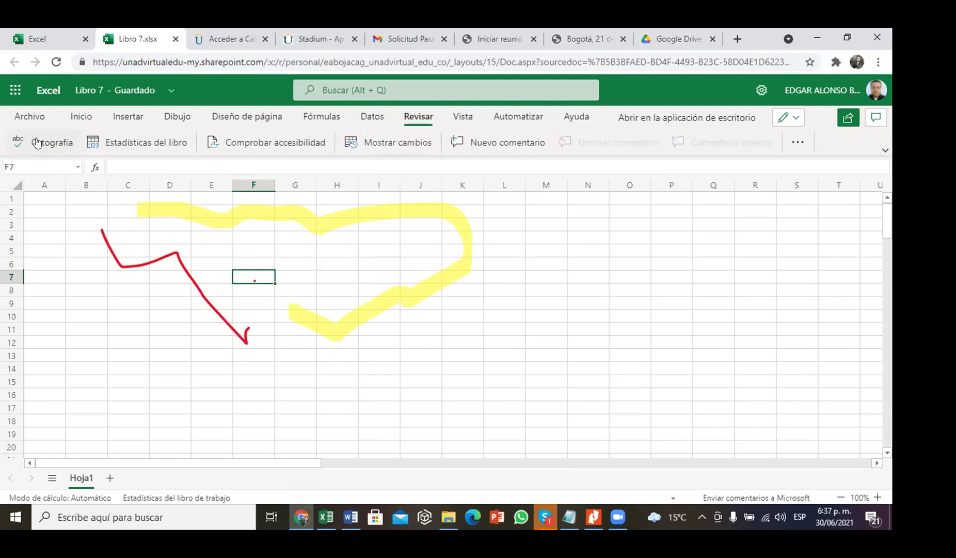
click(463, 117)
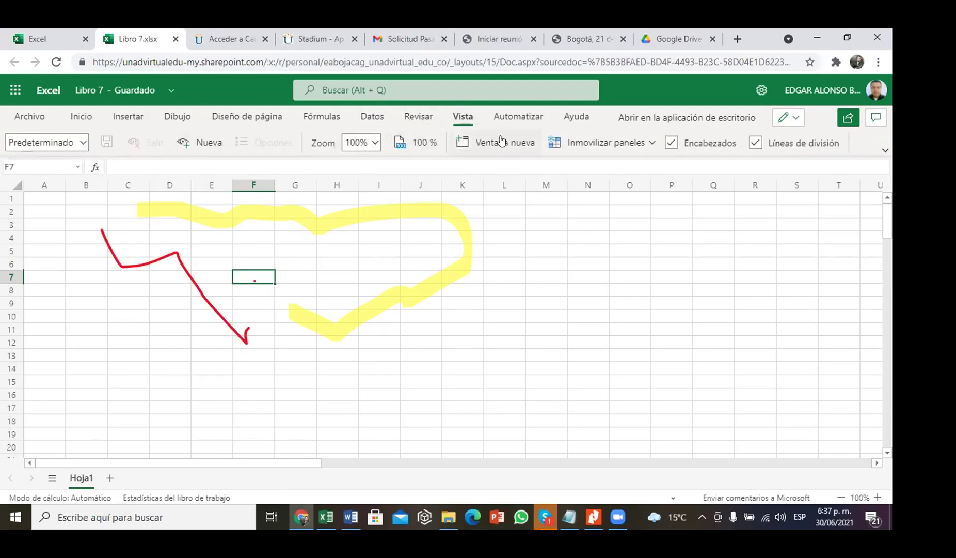
click(518, 116)
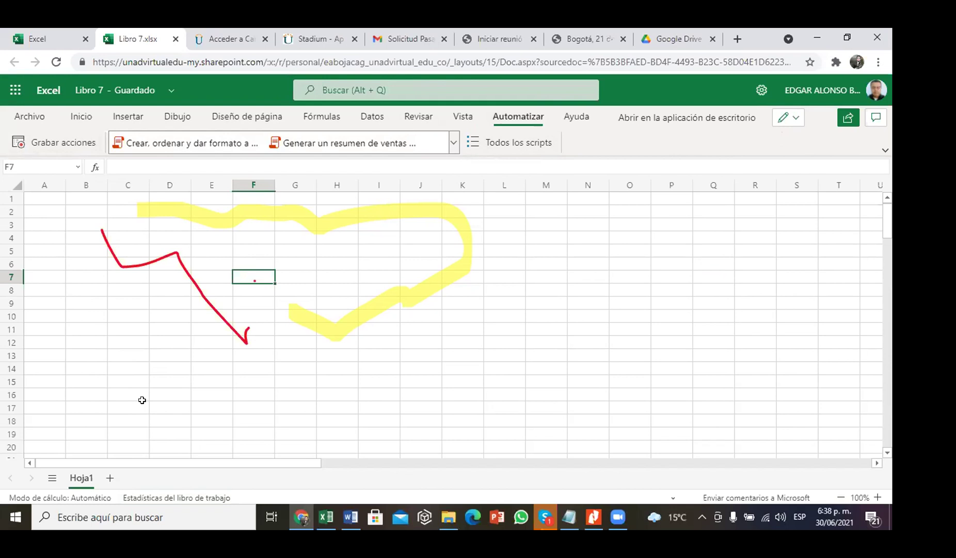
click(109, 477)
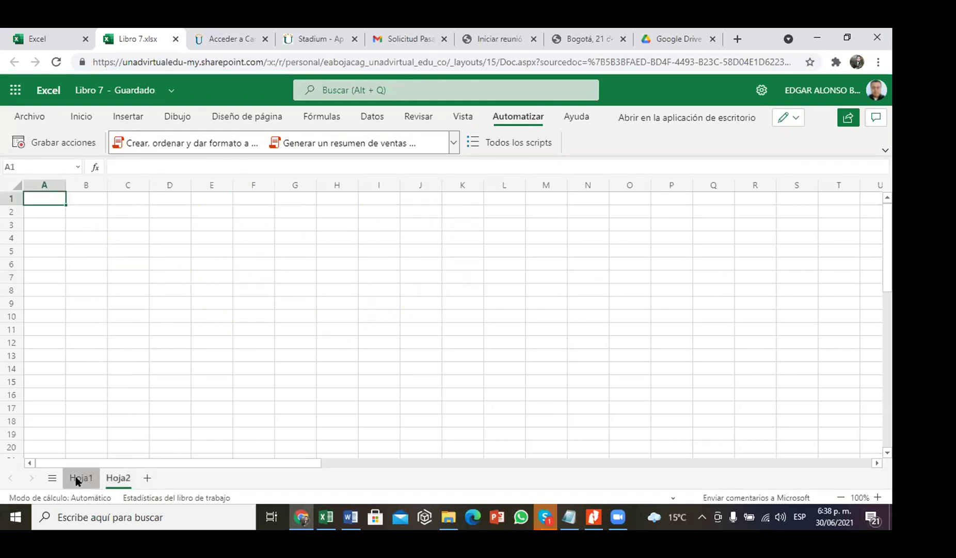
Switch back and forth between Hoja1 and Hoja2, ending on Hoja2 cell C3
click(76, 476)
click(103, 474)
click(87, 479)
click(118, 477)
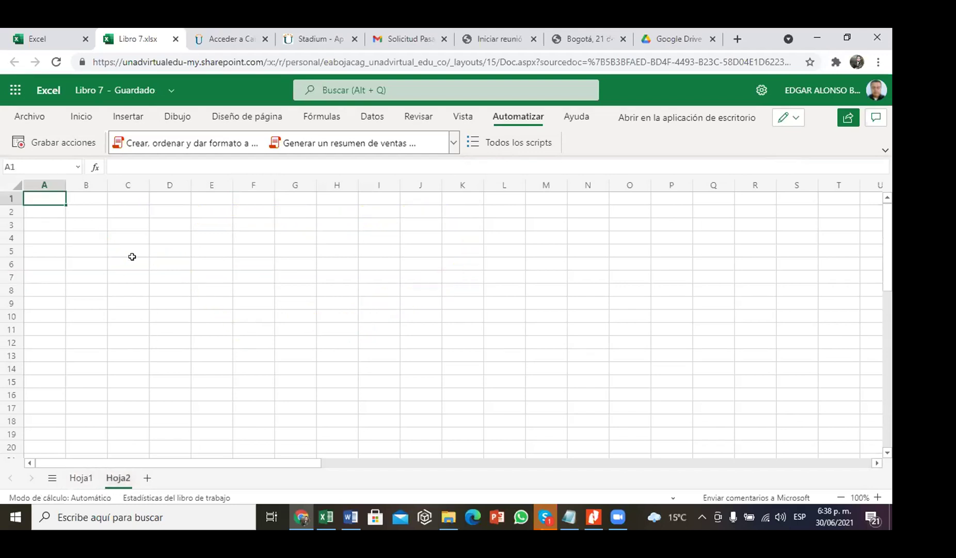
click(134, 225)
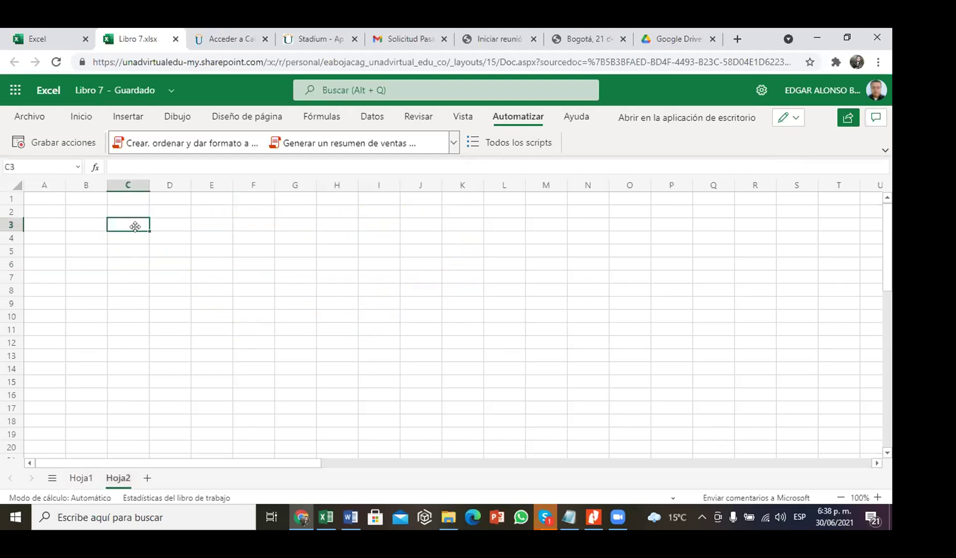
click(83, 117)
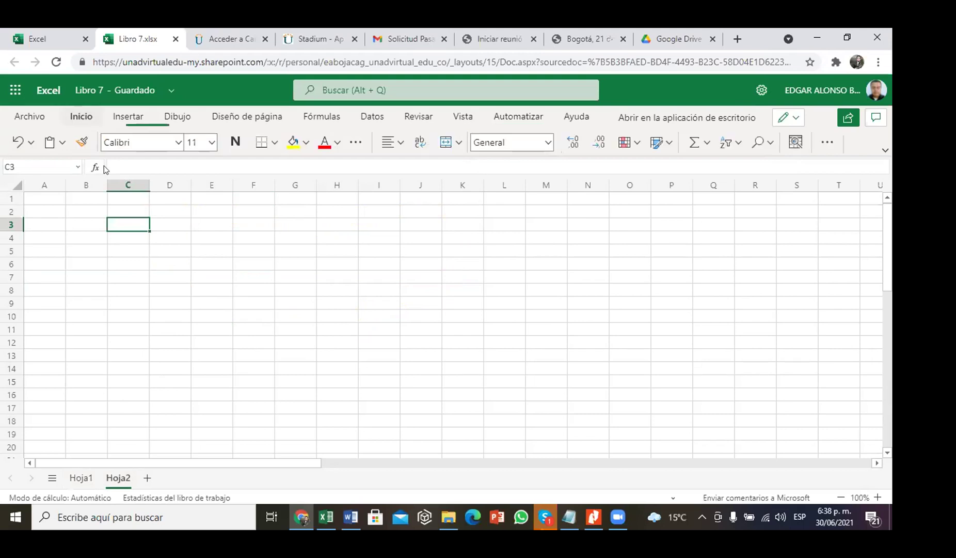
Change the workbook name from Libro 7 to 'replica 30 de junio'
click(100, 91)
click(62, 143)
drag(61, 142, 20, 147)
text(reploca)
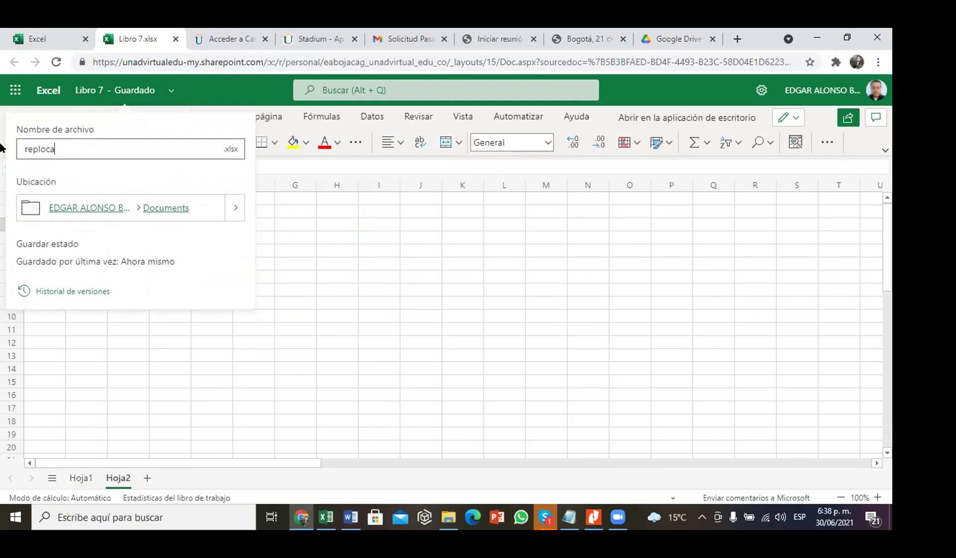
key(BackSpace)
text(ica 30 de junio)
key(Return)
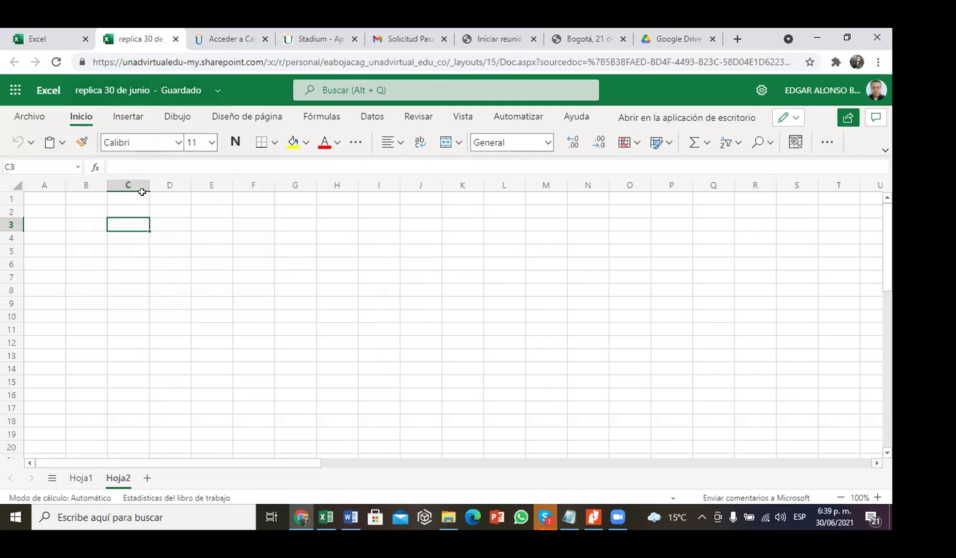
Enter the headers cantidad in C3 and valor in D3
click(136, 236)
click(135, 230)
text(cantidad)
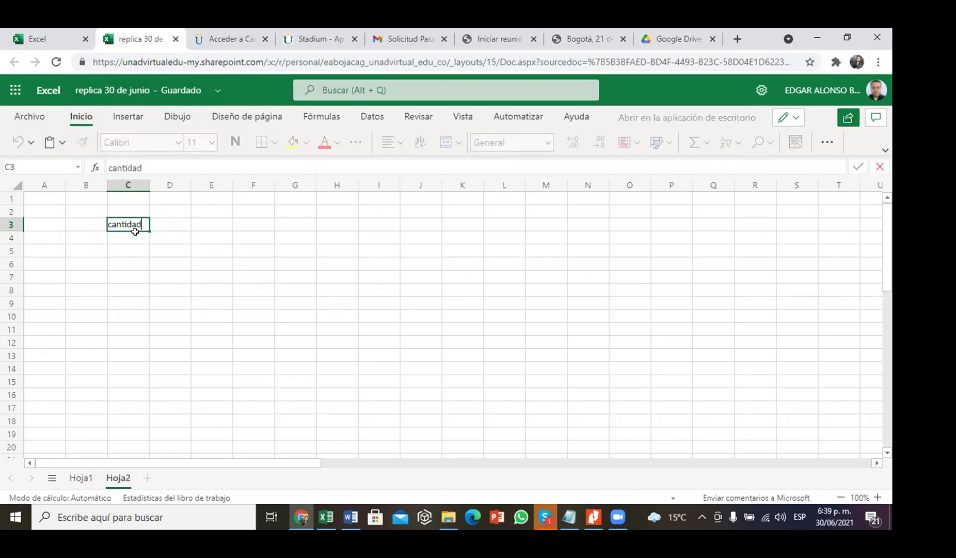
key(Tab)
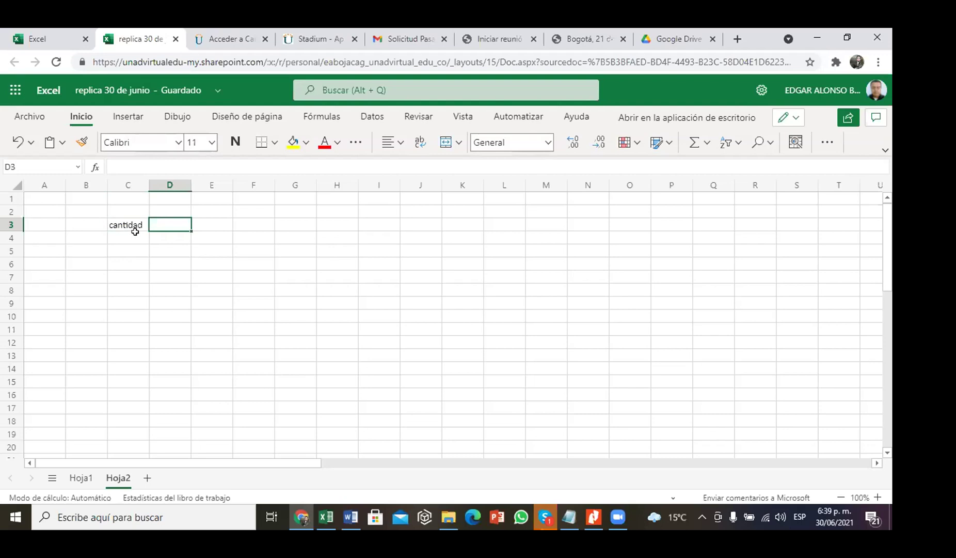
click(135, 230)
key(Right)
text(valor)
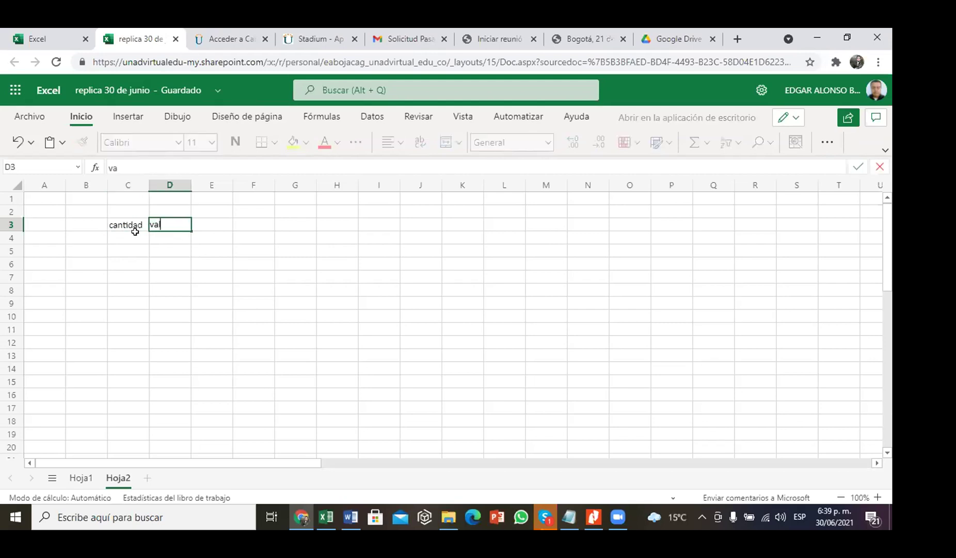
click(134, 232)
Fill rows 4–6 with quantities 3, 4, 5 and values 2000, 1250, 4800
text(3)
key(Tab)
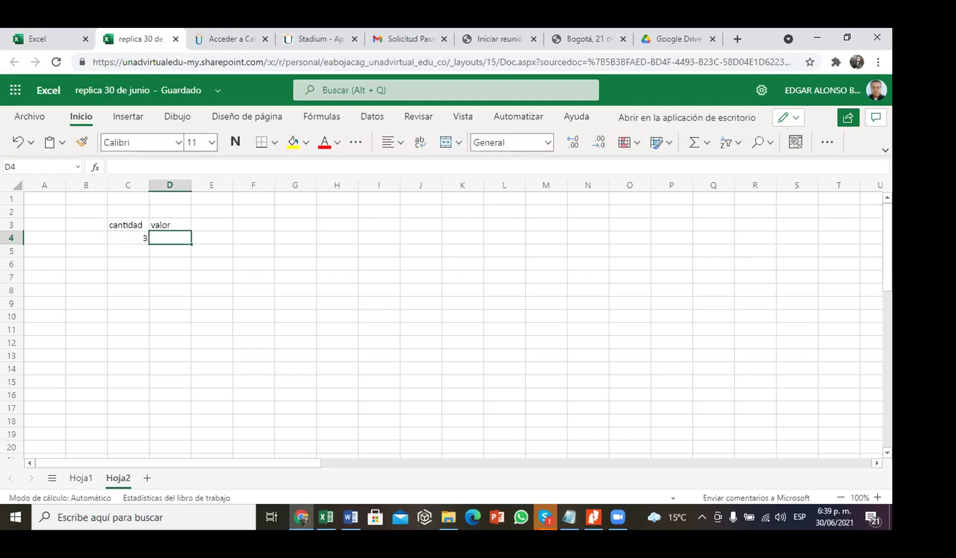
text(2000)
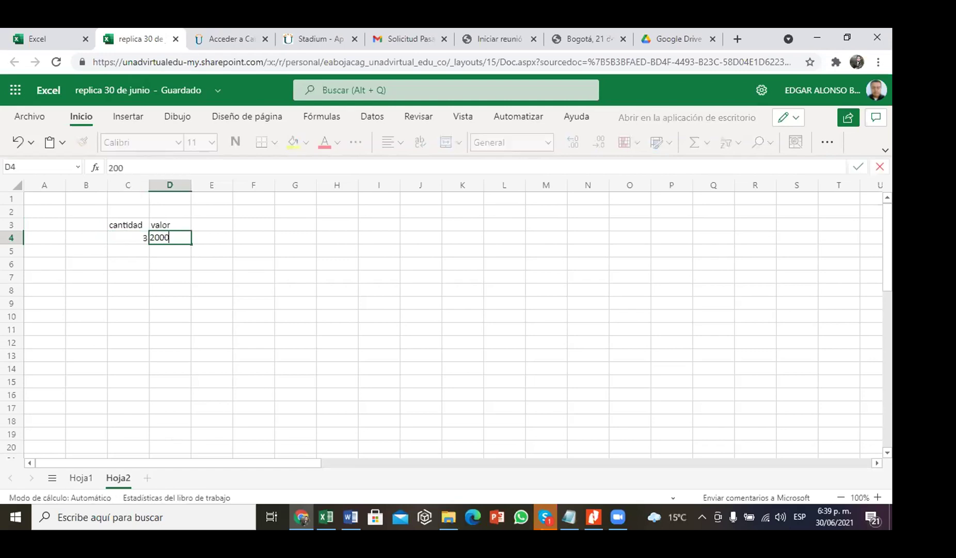
key(Return)
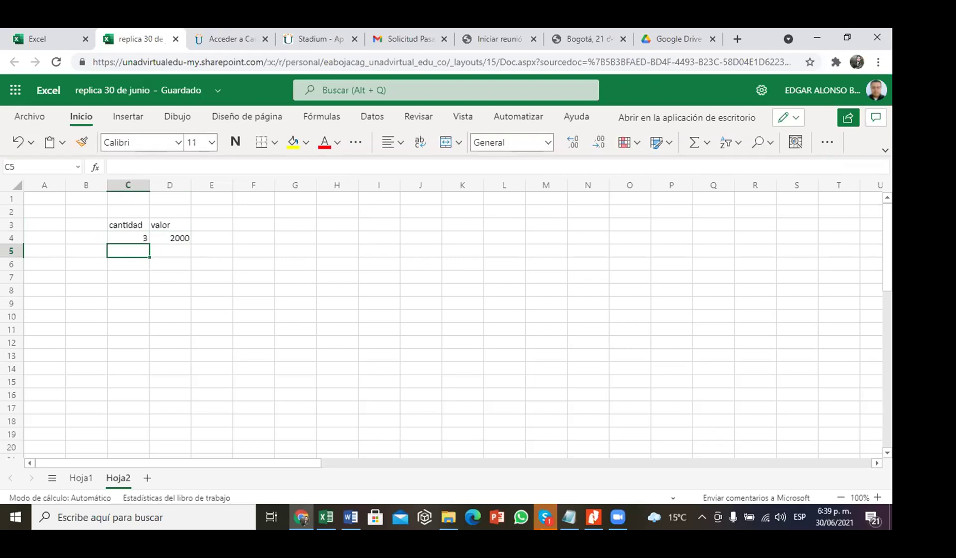
text(4)
key(Tab)
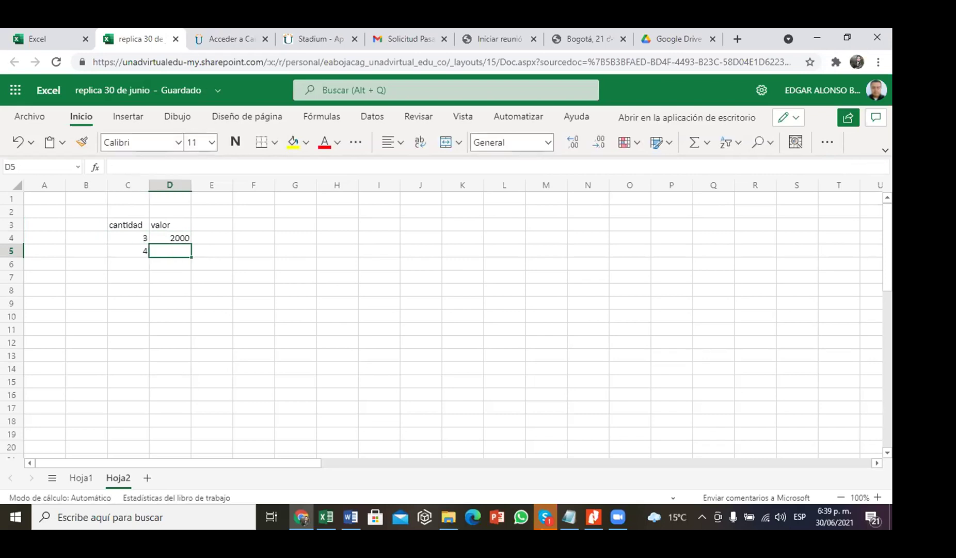
text(1250)
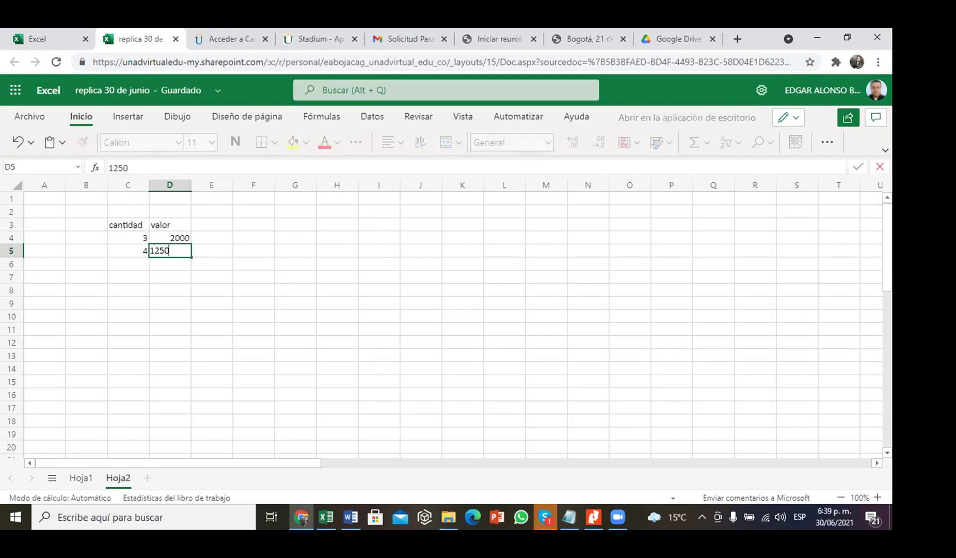
key(Return)
key(Left)
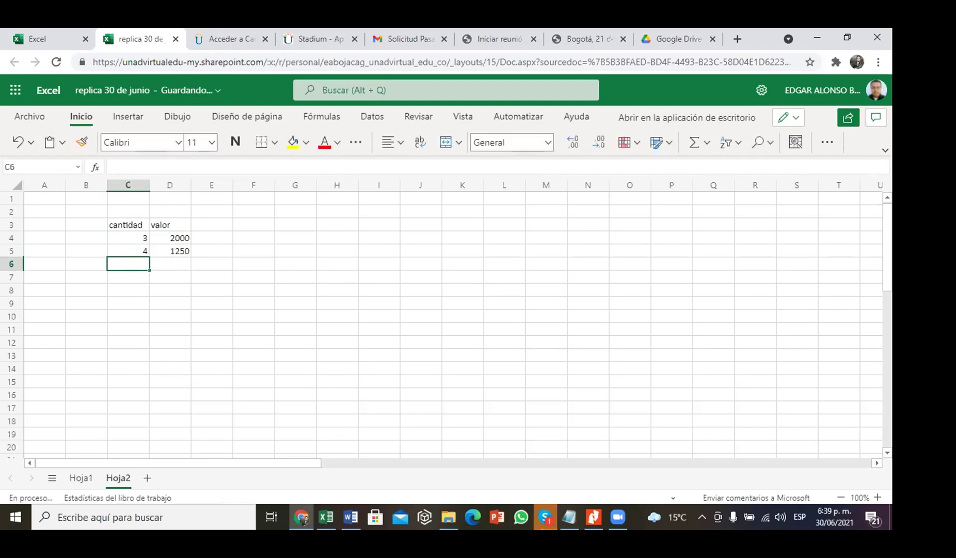
text(5)
key(Tab)
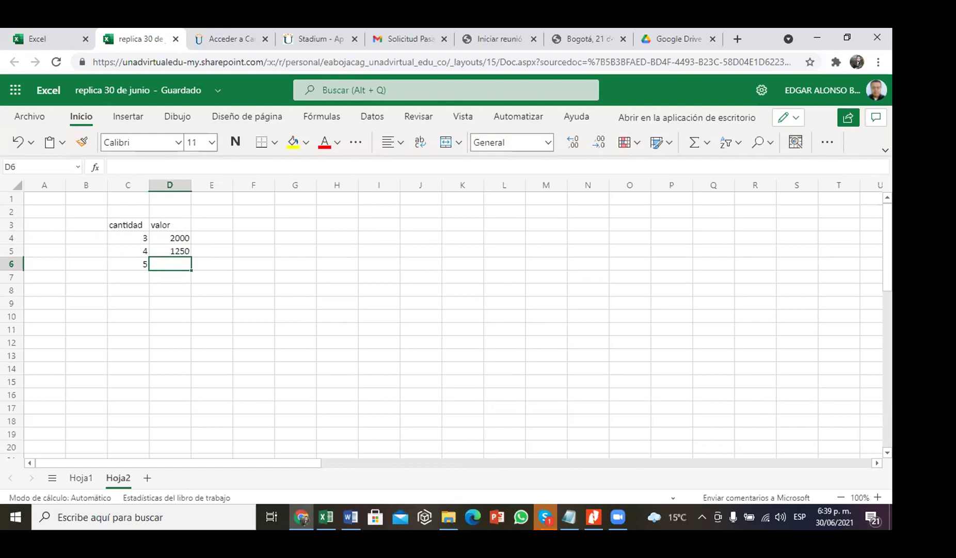
text(4800)
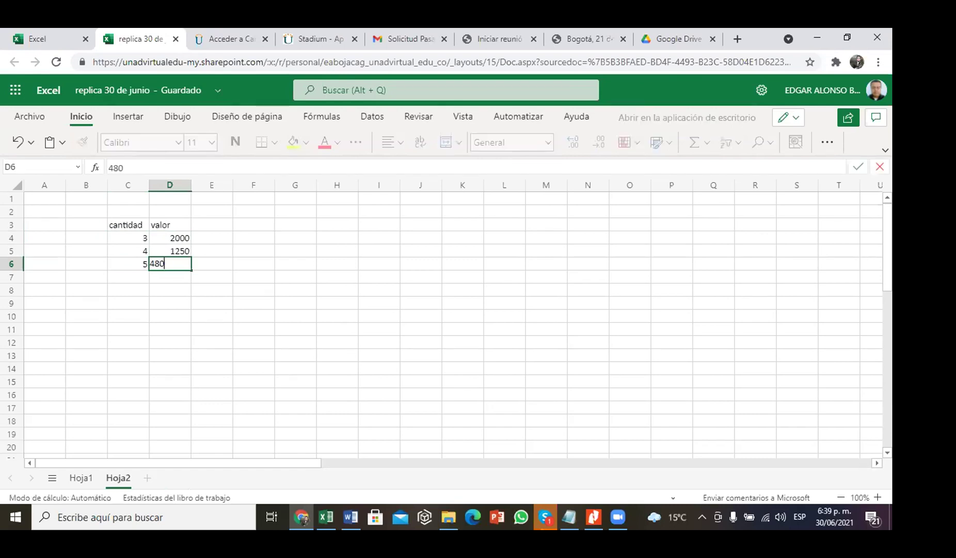
key(Tab)
key(Up)
key(Up)
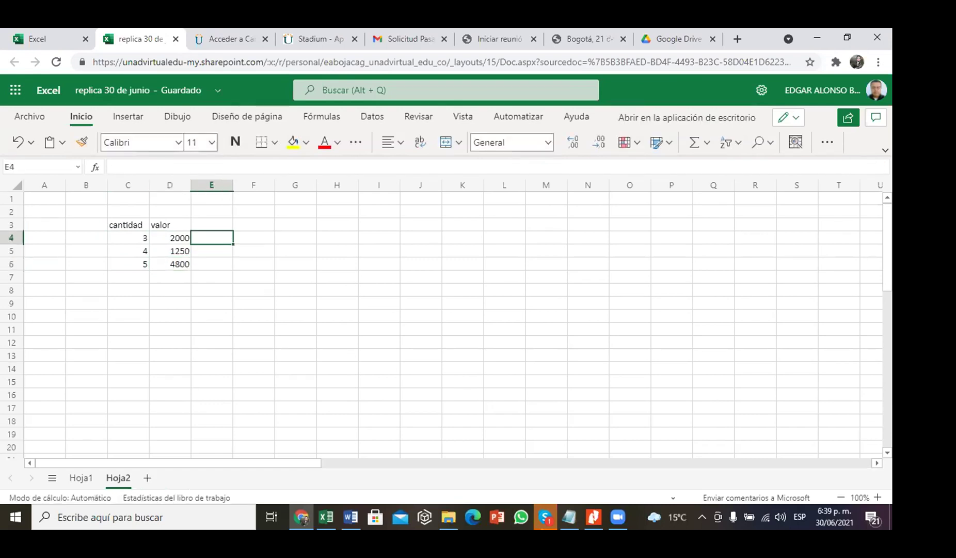
Enter =(C4*D4) in E4 and fill it down to E6
text(=()
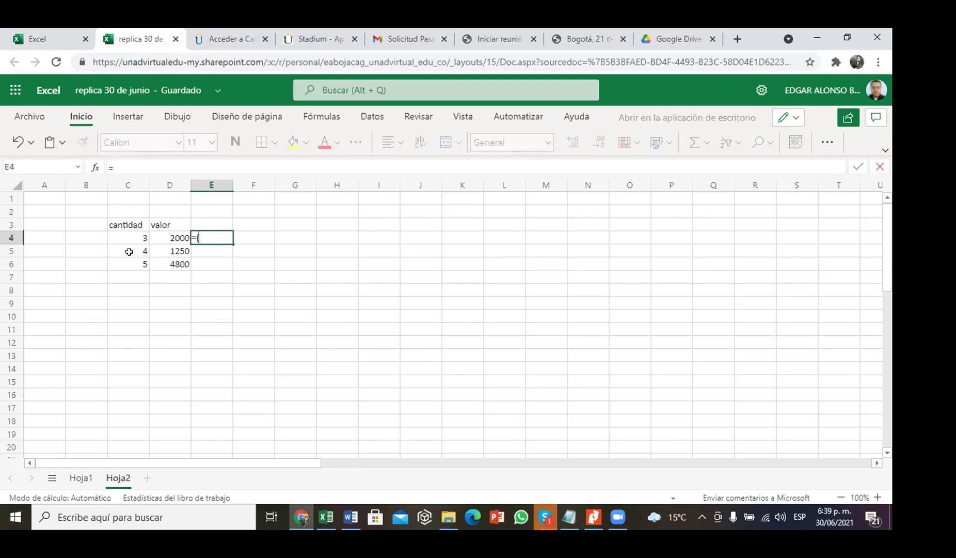
click(133, 236)
text(*)
click(175, 236)
text())
key(Return)
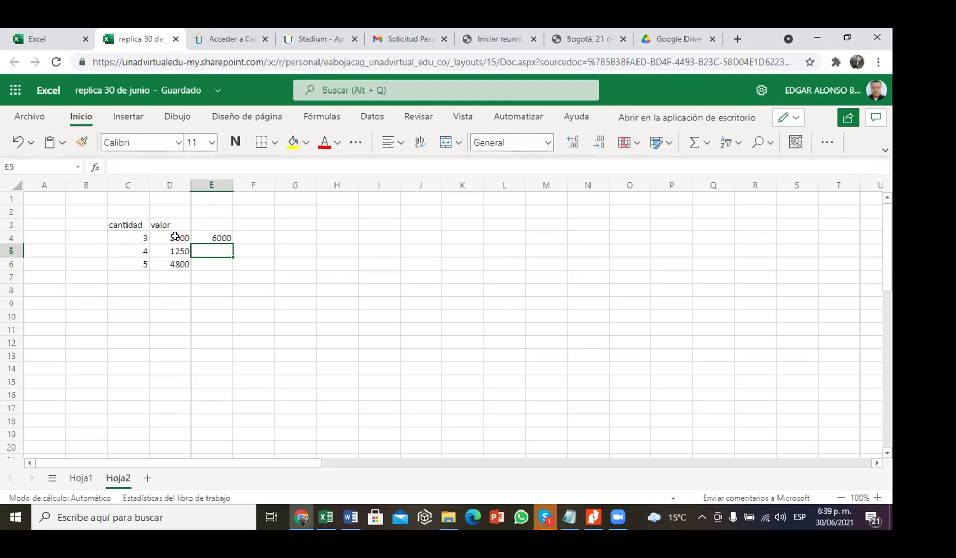
click(212, 235)
drag(233, 243, 230, 260)
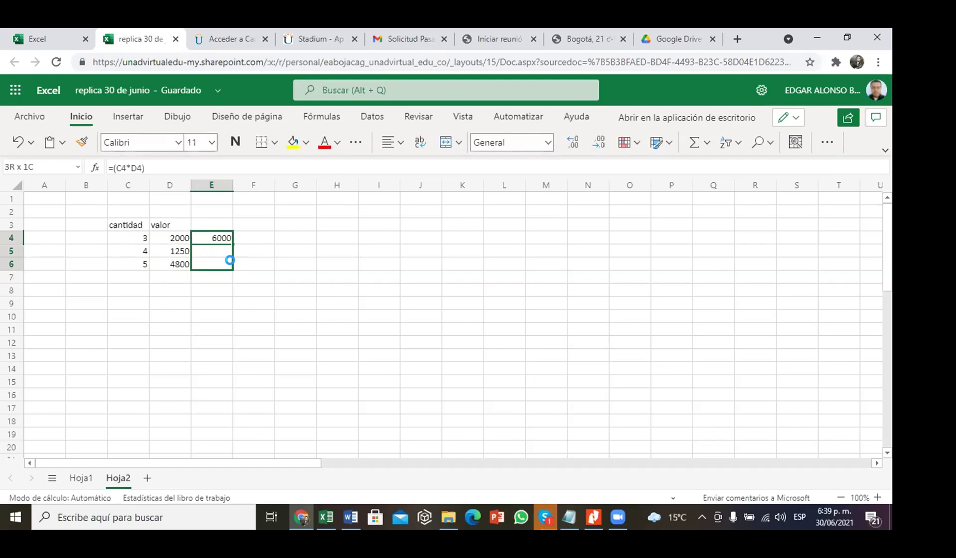
Review the copied product formulas in E4, E5 and E6
click(216, 236)
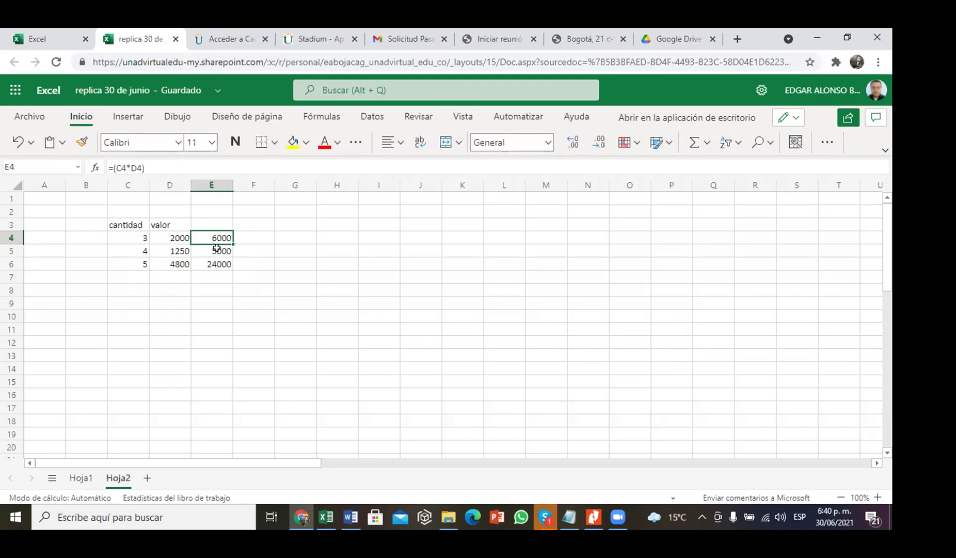
click(217, 248)
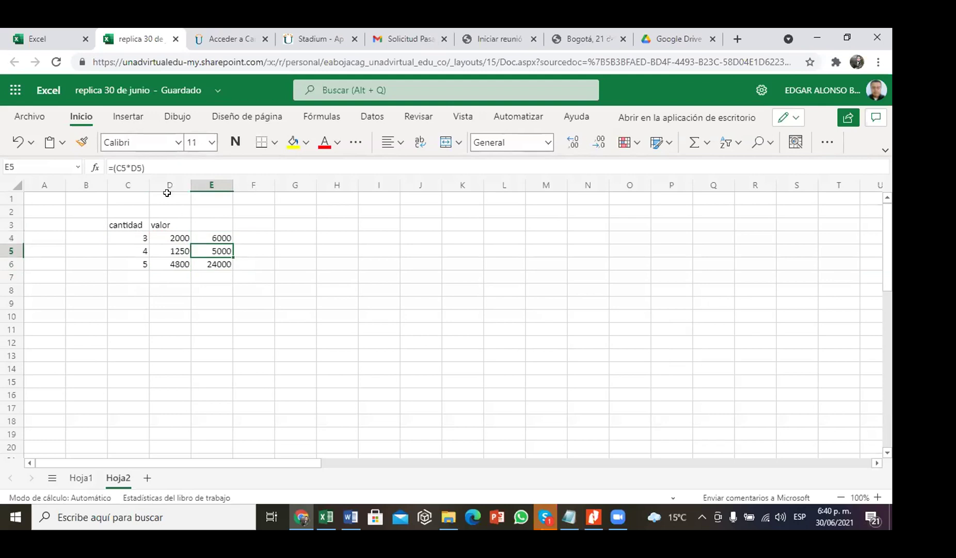
triple_click(145, 163)
click(209, 263)
double_click(209, 262)
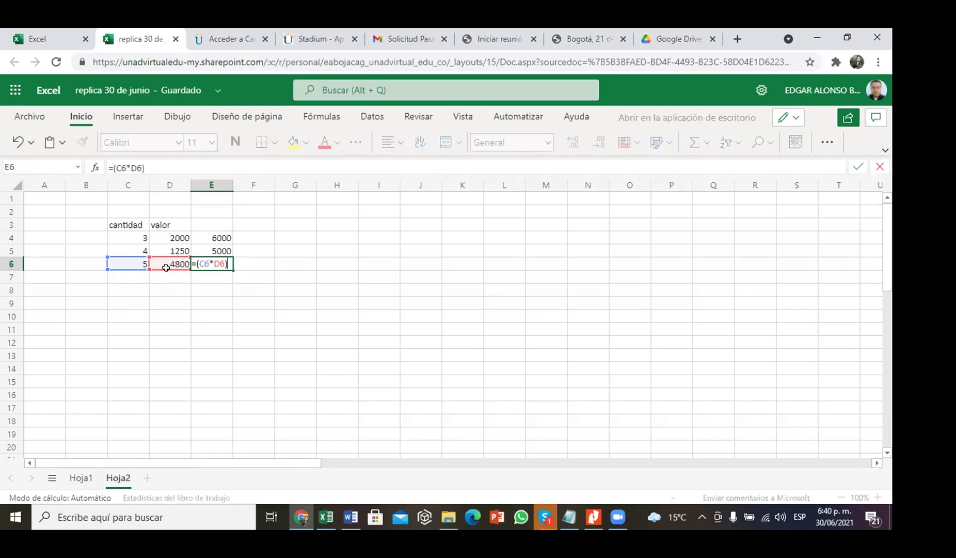
click(212, 290)
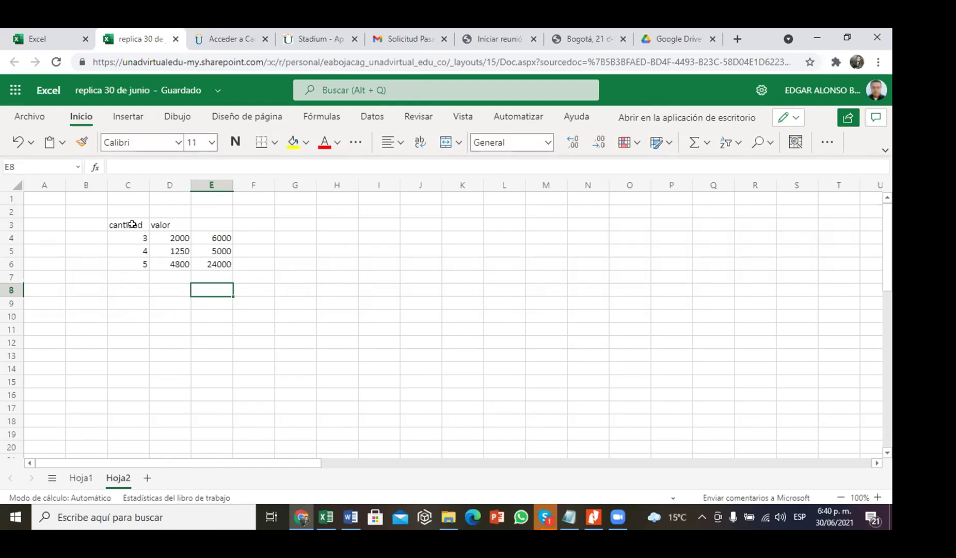
Apply Todos los bordes to the C4:E6 block
drag(130, 235, 196, 257)
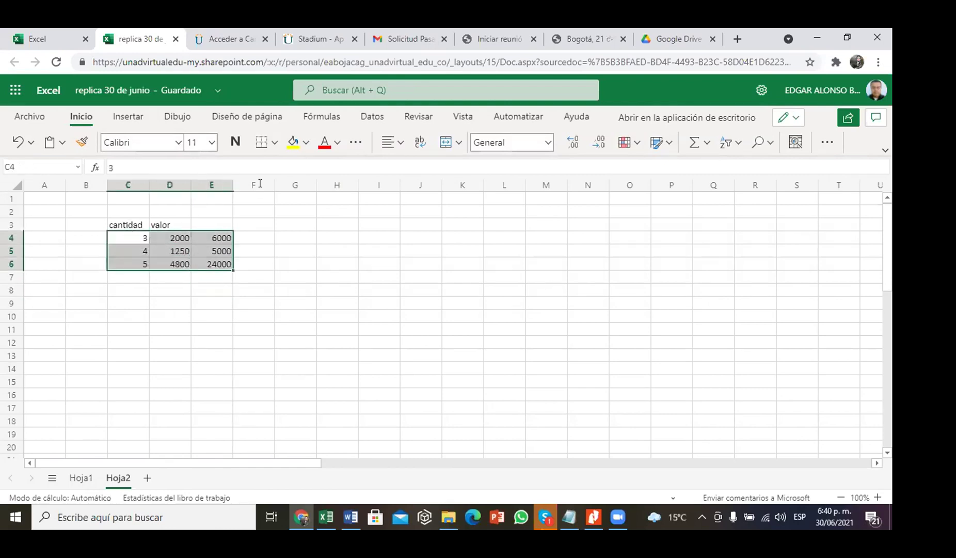
click(275, 142)
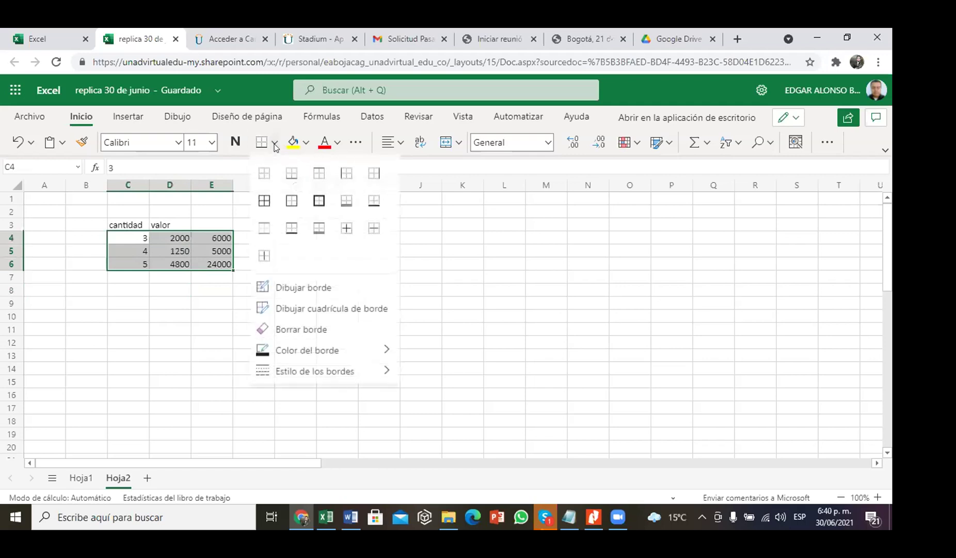
click(264, 201)
Total column E in E7 with =SUMA(E4:E6), giving 35000
click(216, 276)
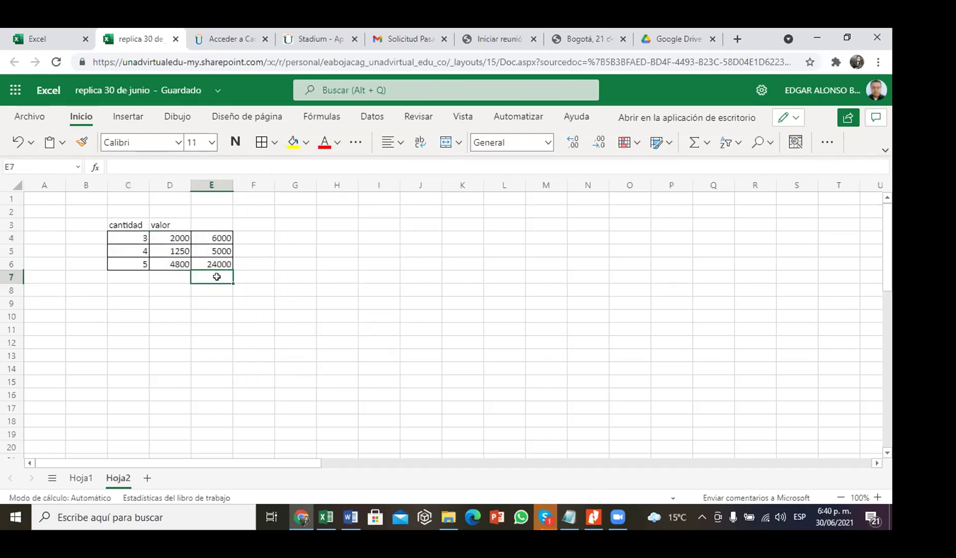
text(=suma)
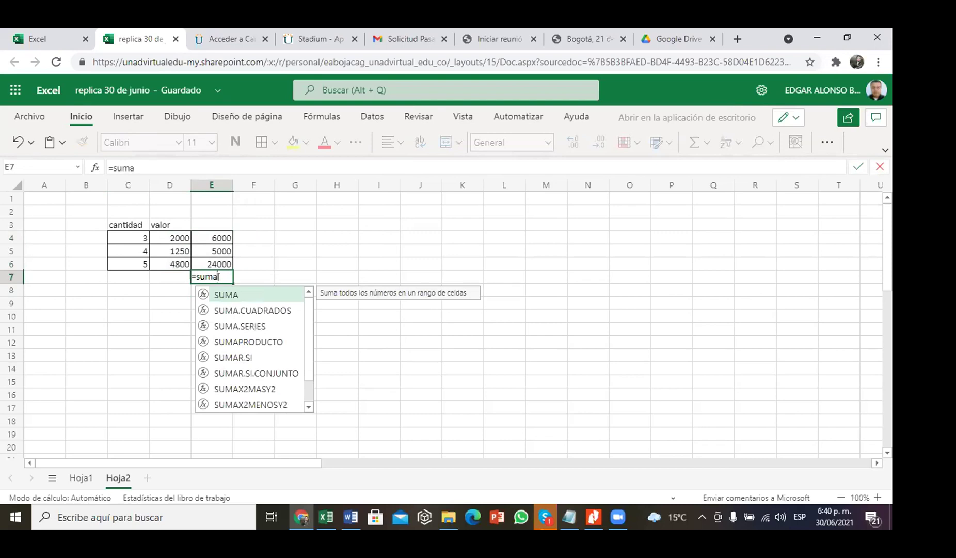
text(()
drag(215, 234, 215, 262)
text())
key(Return)
key(Up)
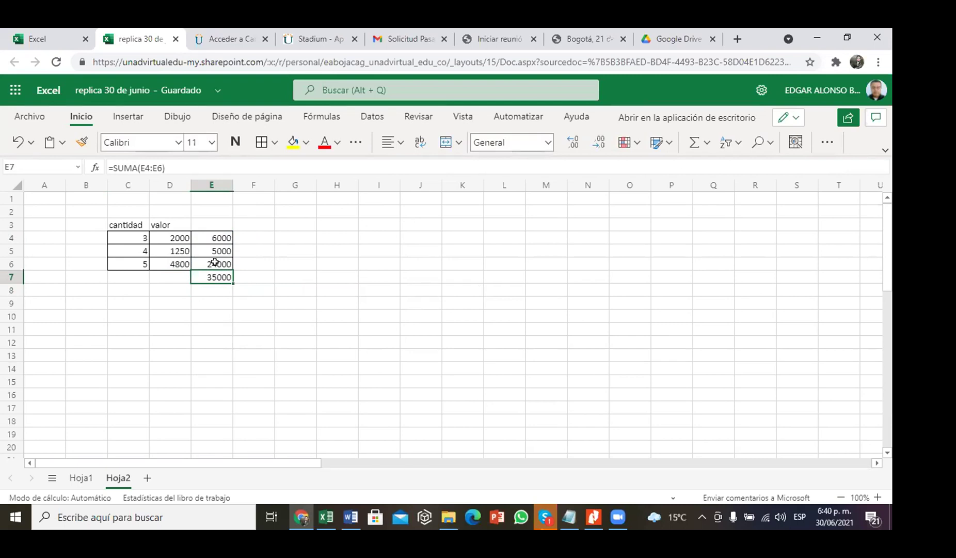
click(341, 289)
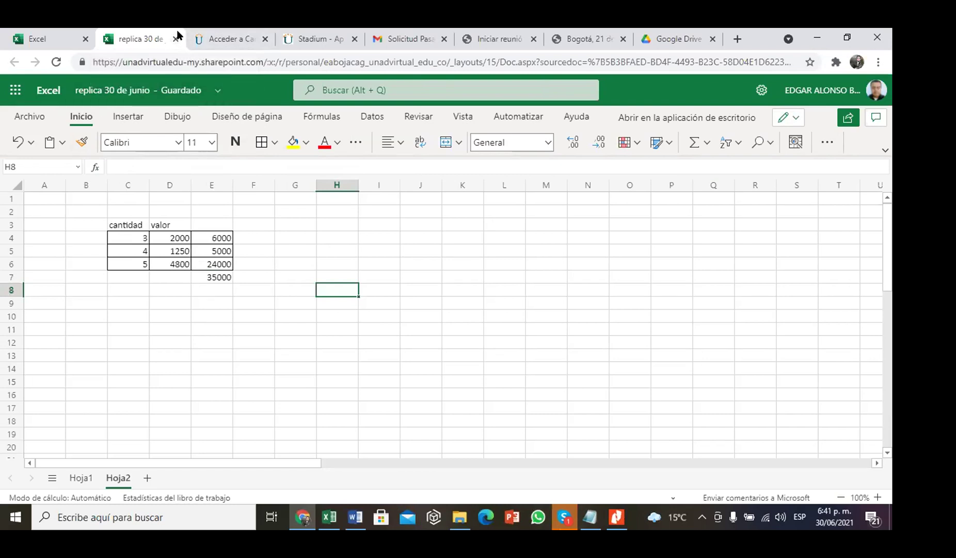
Close the workbook tab and reopen replica 30 de junio.xlsx from OneDrive
click(176, 39)
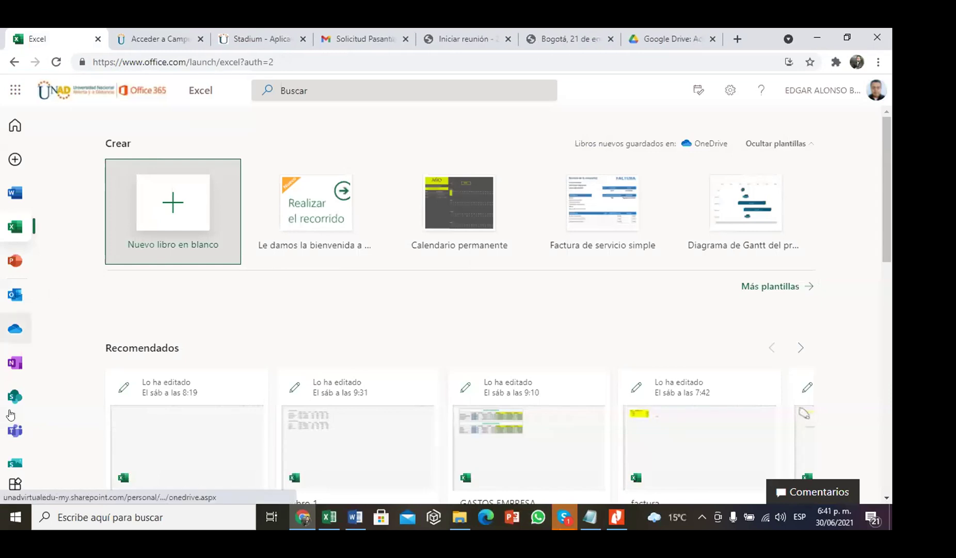
click(11, 327)
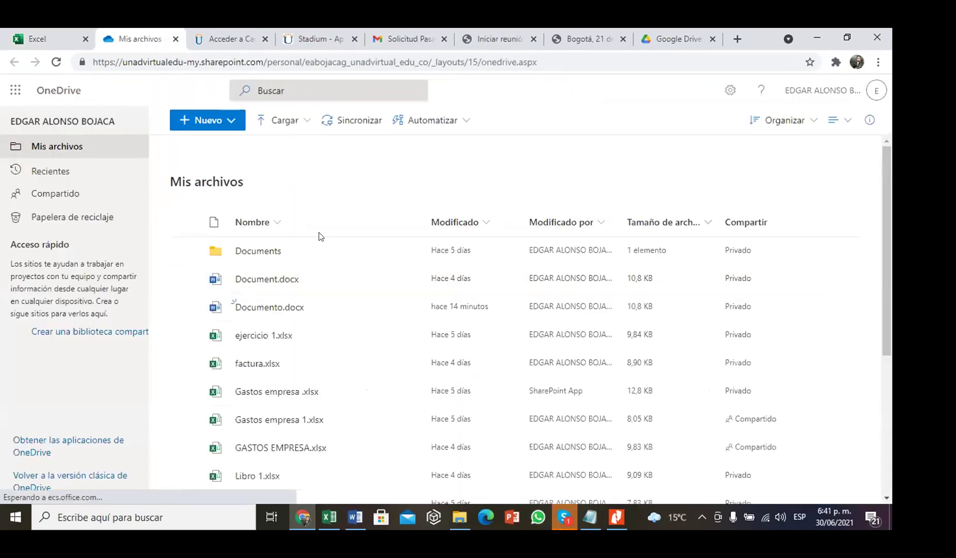
drag(884, 224, 889, 394)
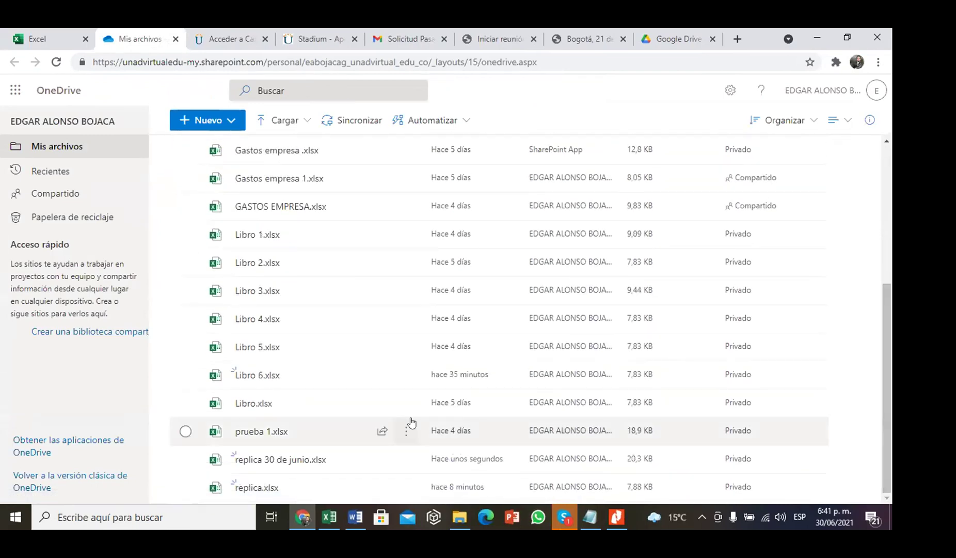
mouse_move(291, 465)
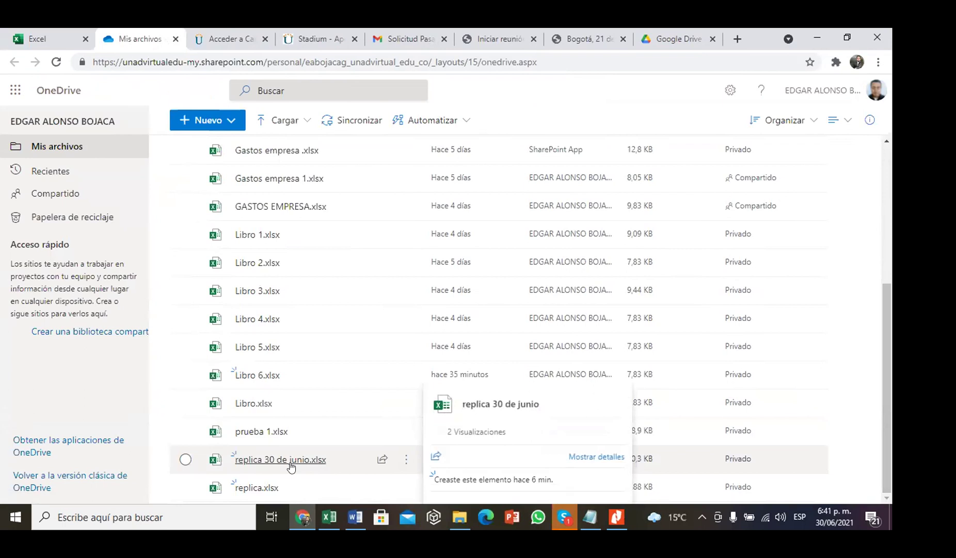
click(291, 463)
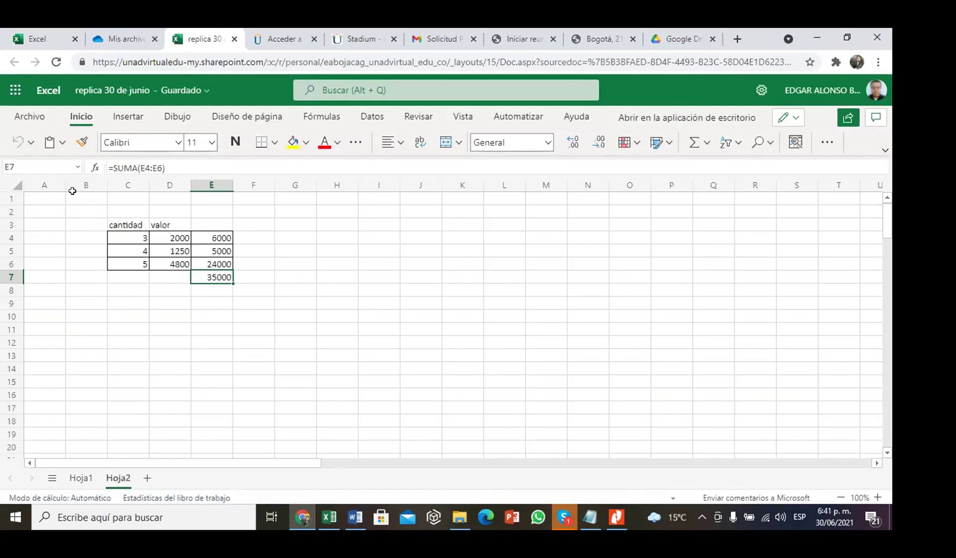
Clear all contents of the cantidad/valor table on Hoja2
click(27, 116)
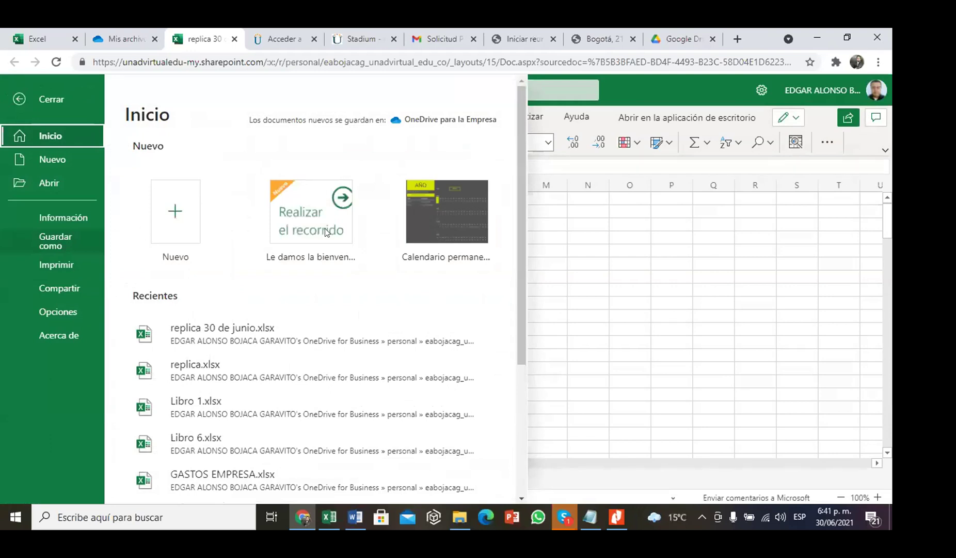
click(31, 99)
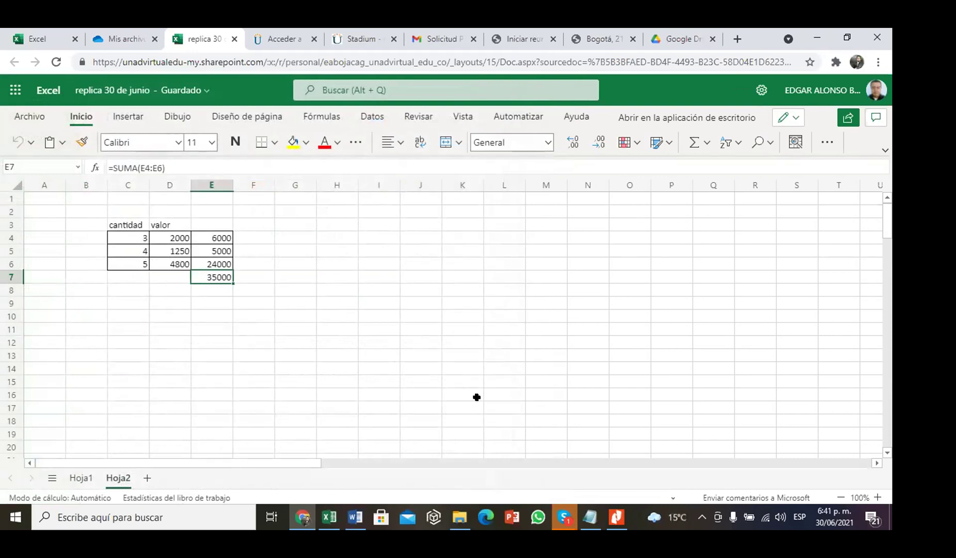
drag(126, 226, 223, 276)
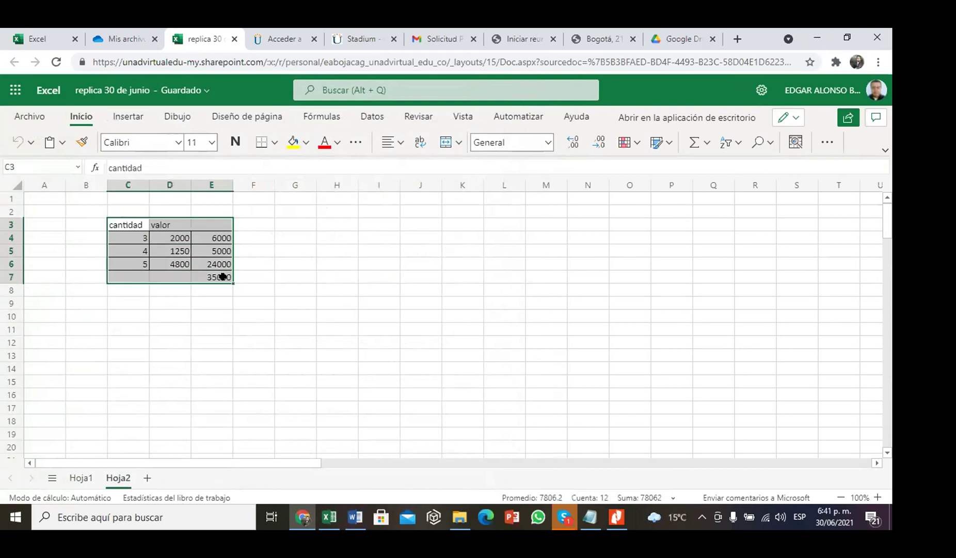
key(Delete)
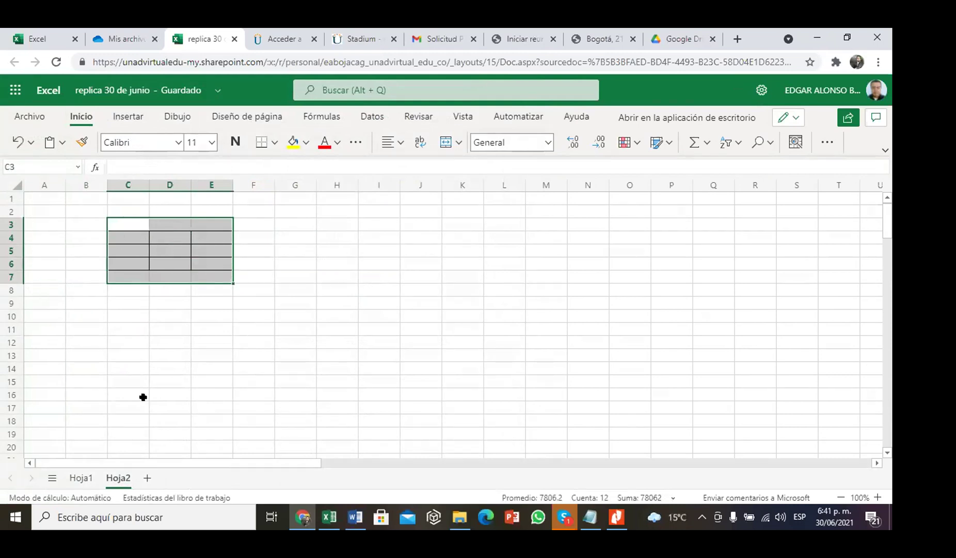
Delete the Hoja2 sheet and confirm
right_click(119, 476)
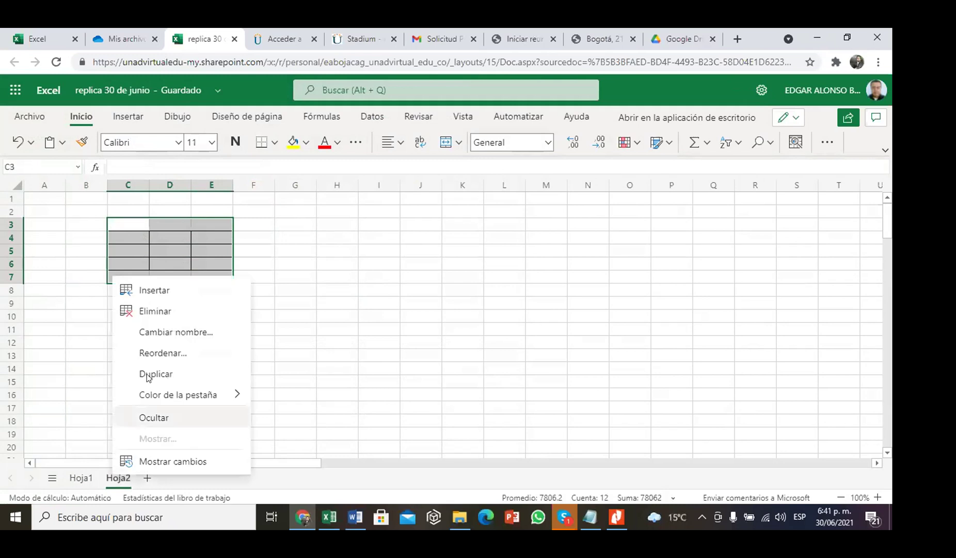
click(156, 310)
click(480, 352)
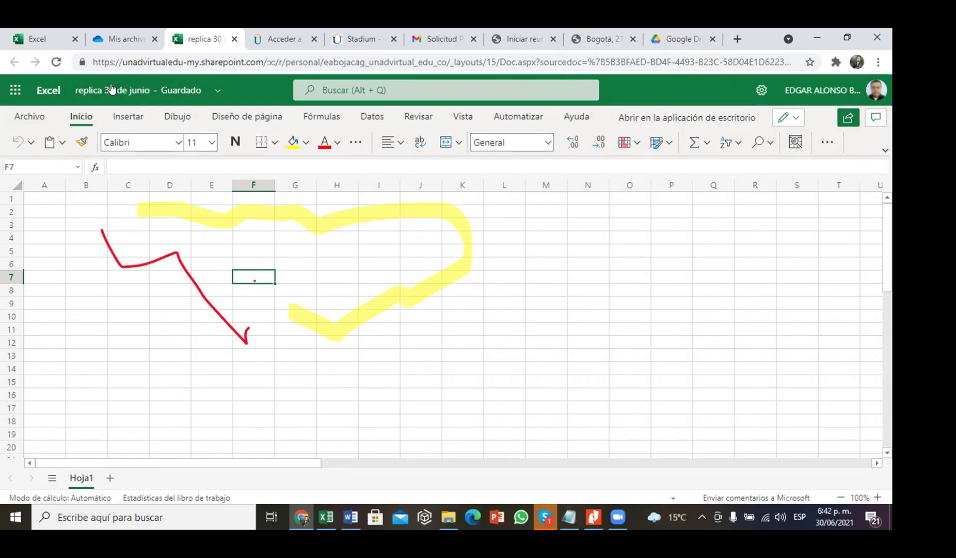
Select cells L10, E10 and D3, then bring up the Office app launcher
click(489, 317)
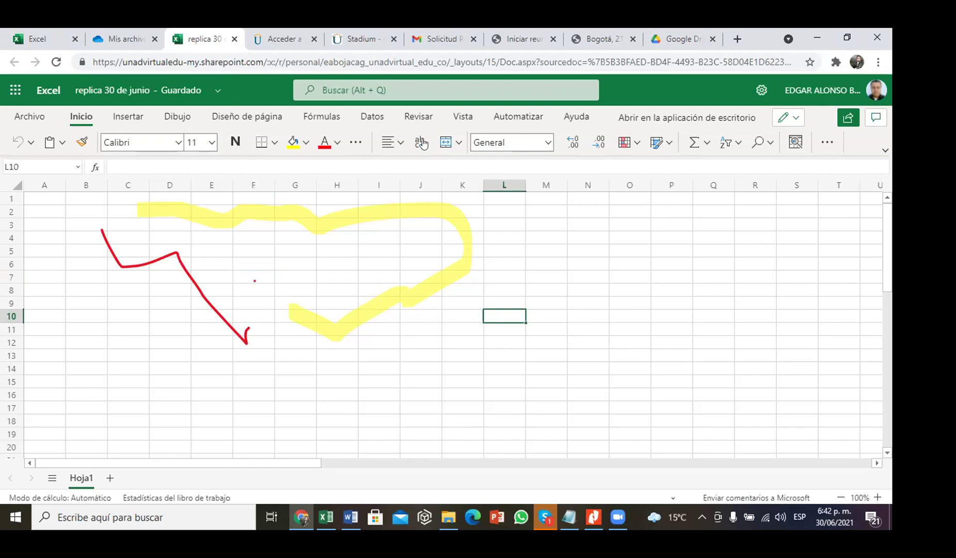
key(Left)
key(Left)
key(Left)
key(Left)
key(Left)
key(Left)
key(Left)
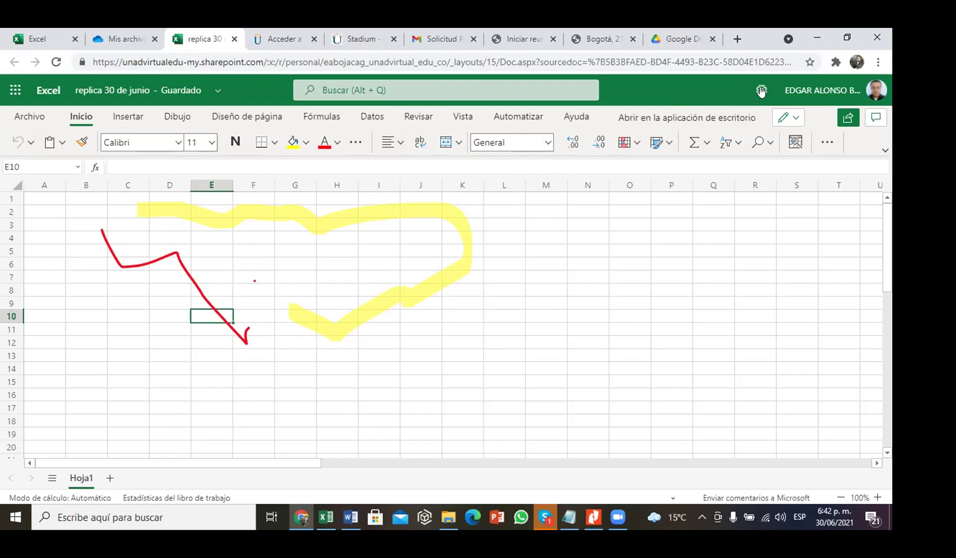
click(175, 223)
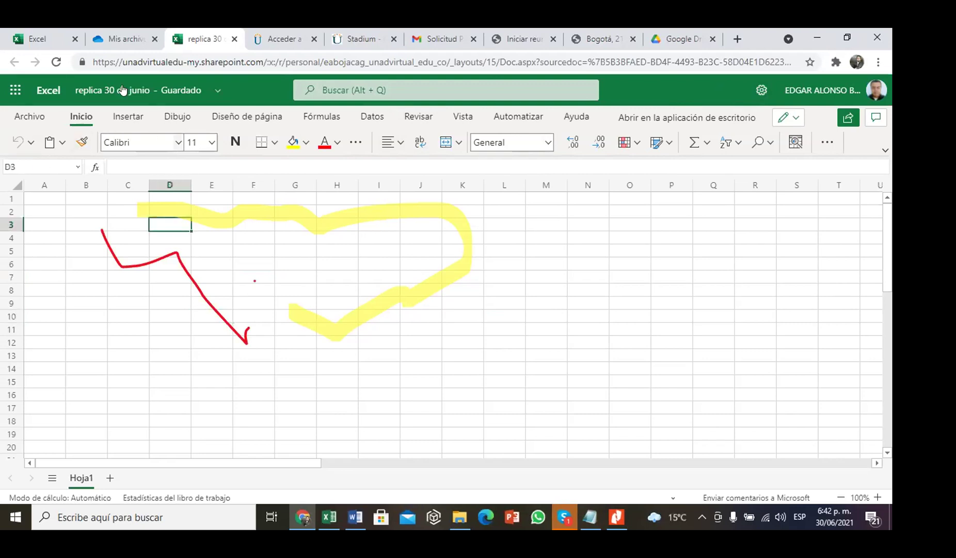
click(16, 90)
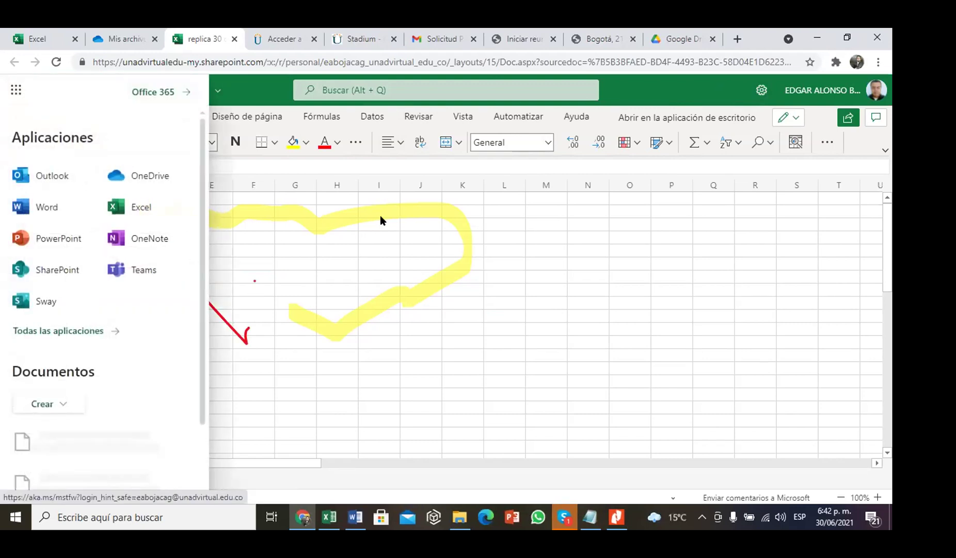
Create a new blank workbook via Archivo > Nuevo and close the old replica tab
click(380, 215)
click(30, 117)
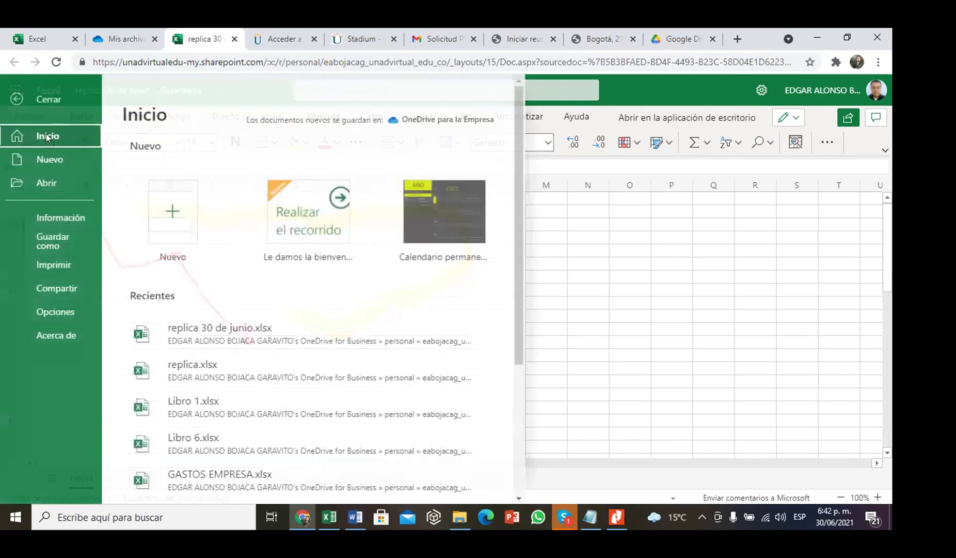
click(43, 155)
click(186, 195)
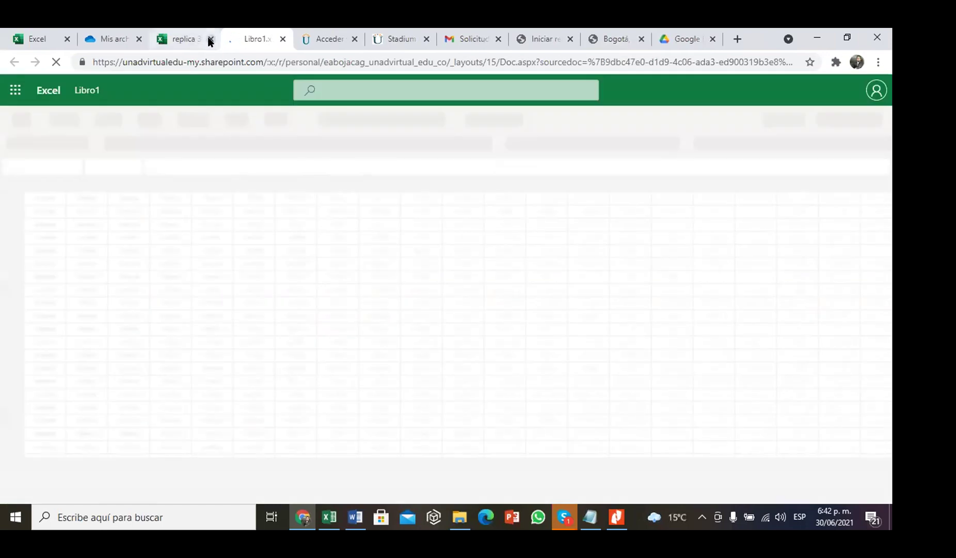
click(211, 39)
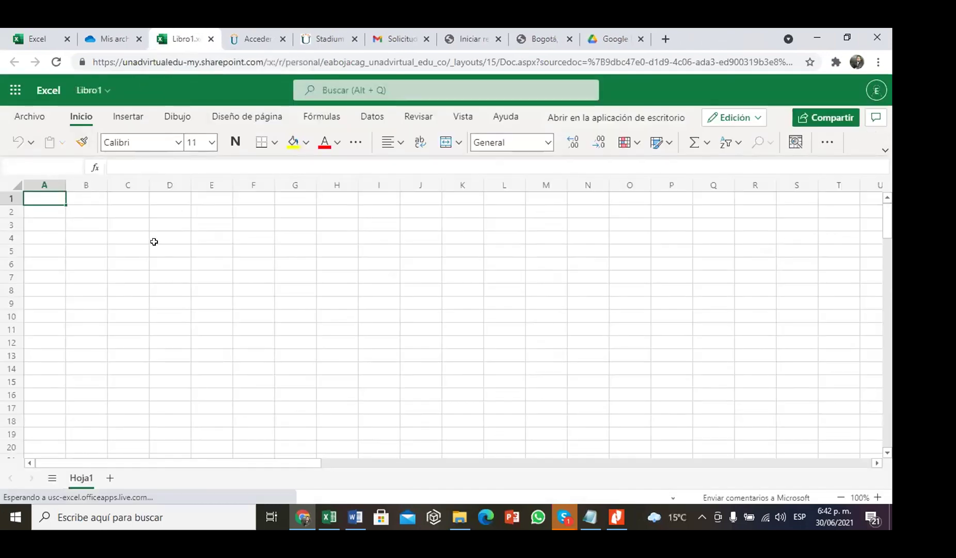
click(154, 241)
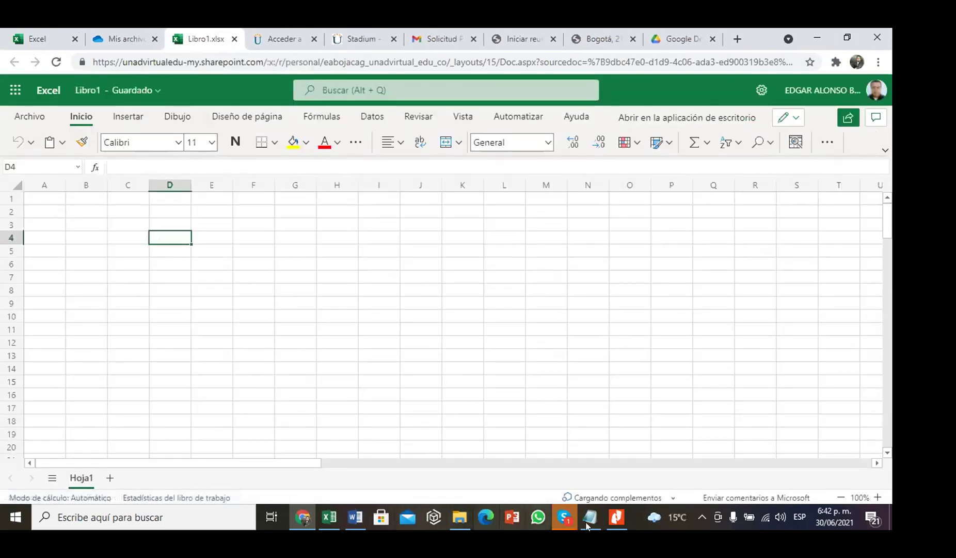
Copy the Gastos and Ingresos tables from desktop Excel with Ctrl+C, then return to Libro1
click(617, 517)
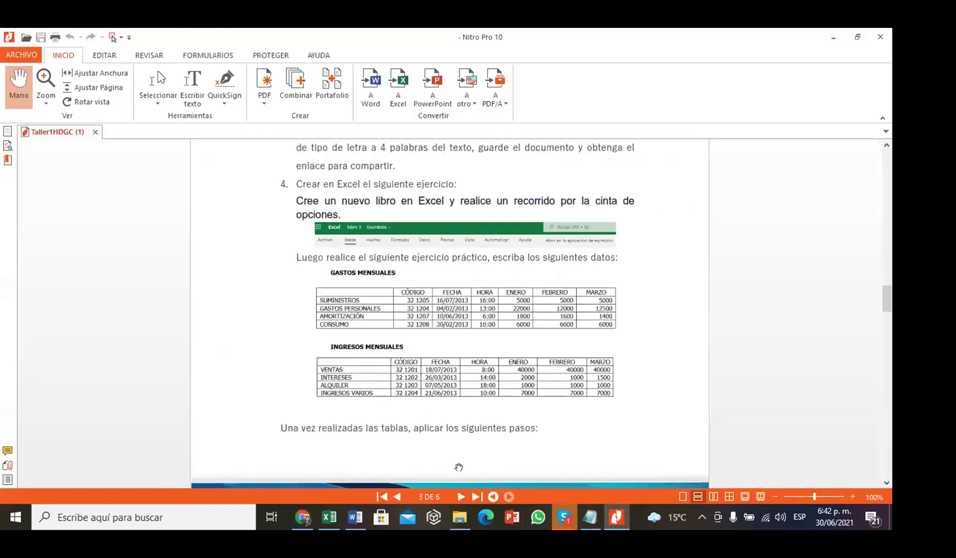
click(329, 516)
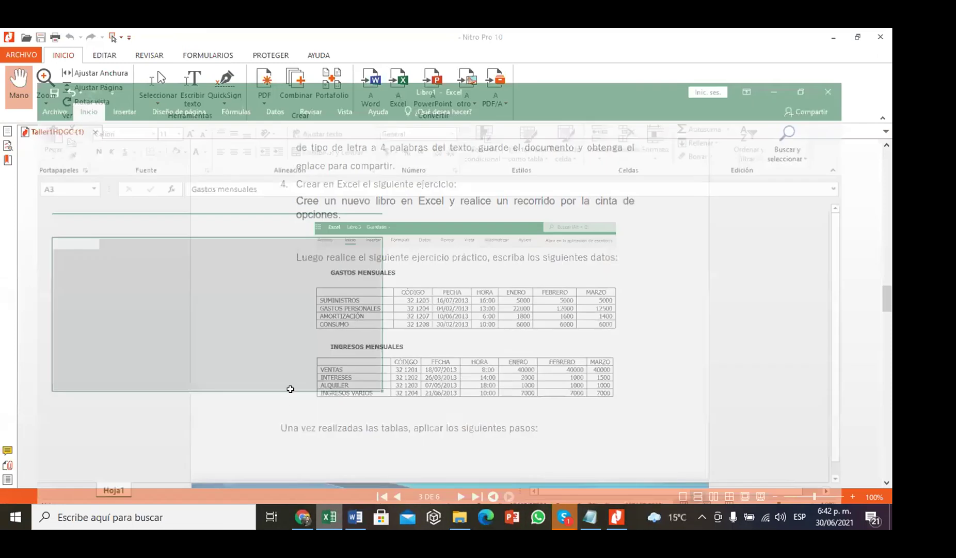
key(ctrl+c)
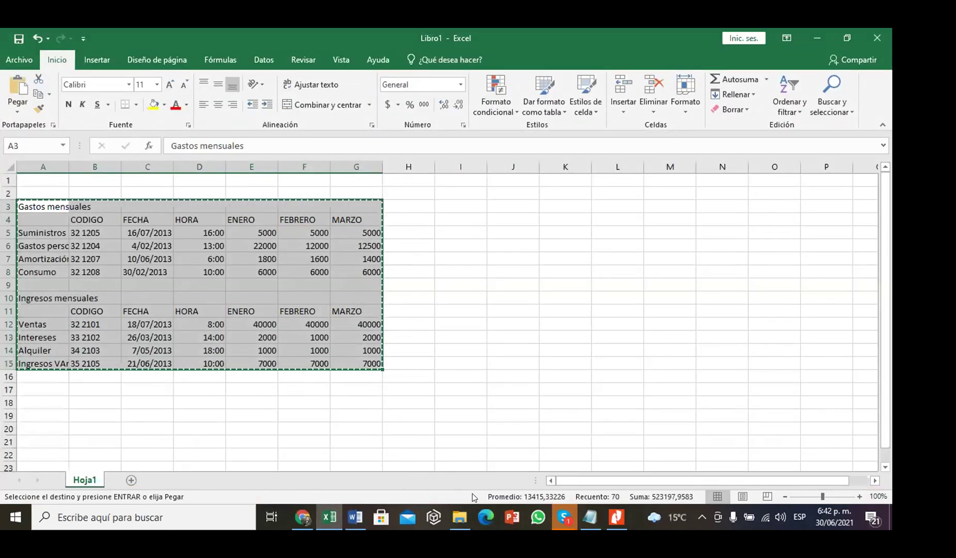
click(302, 517)
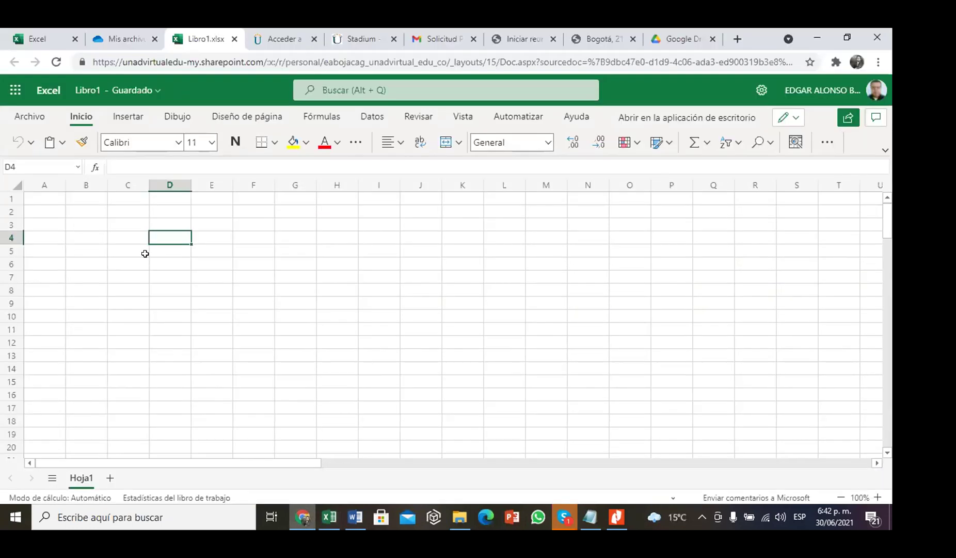
Paste both monthly tables at B3 and widen columns B, C and D so the dates show
click(81, 223)
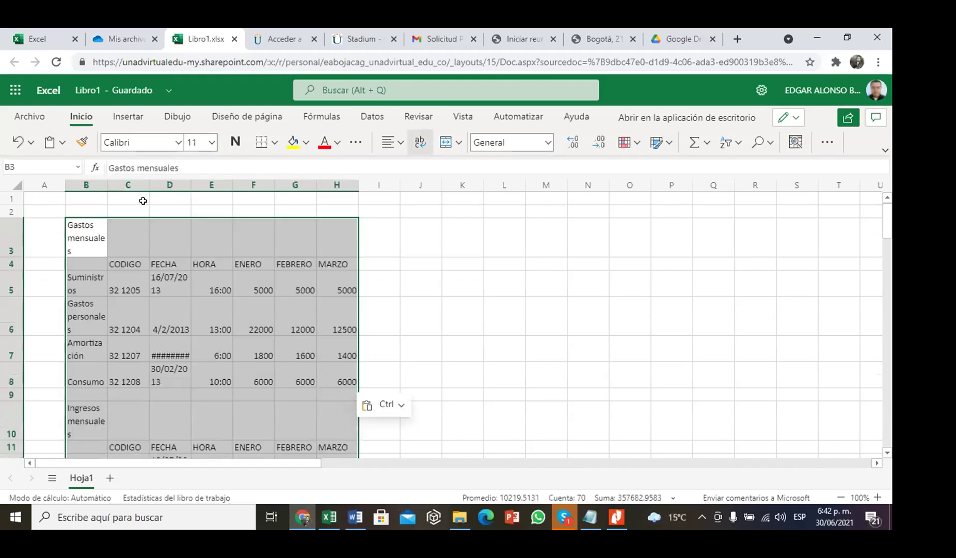
drag(150, 179, 211, 180)
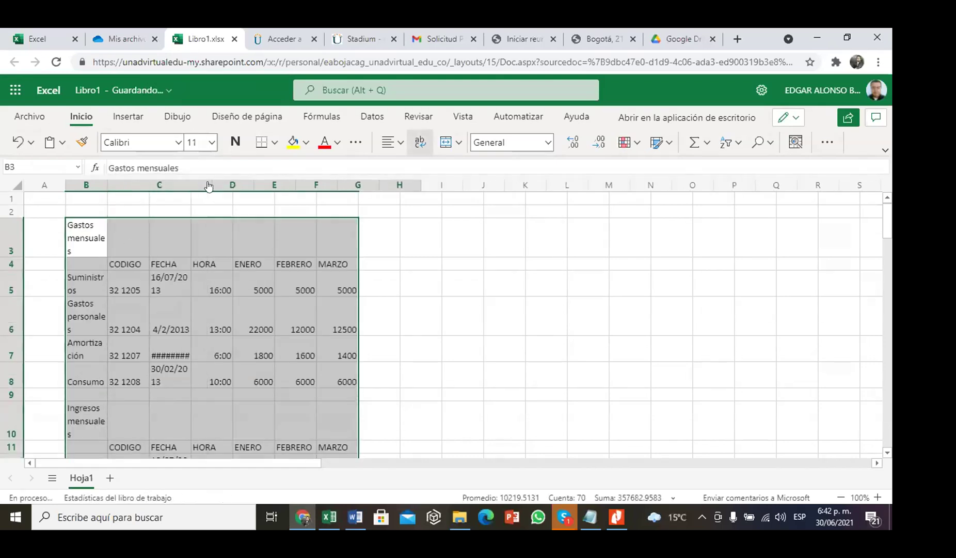
drag(101, 179, 119, 180)
drag(266, 184, 303, 185)
Zoom the sheet out to 70%
click(513, 347)
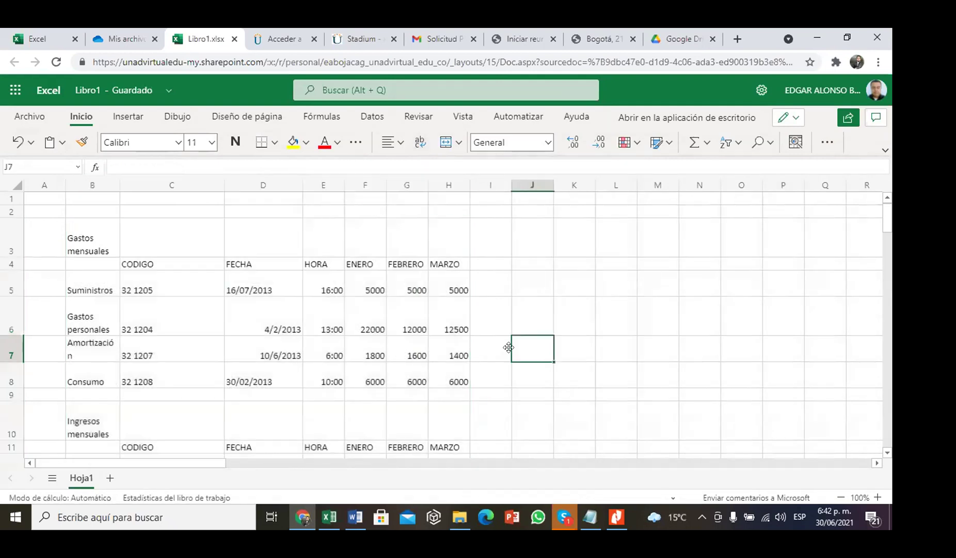
key(Down)
key(Down)
key(Down)
key(Down)
key(Down)
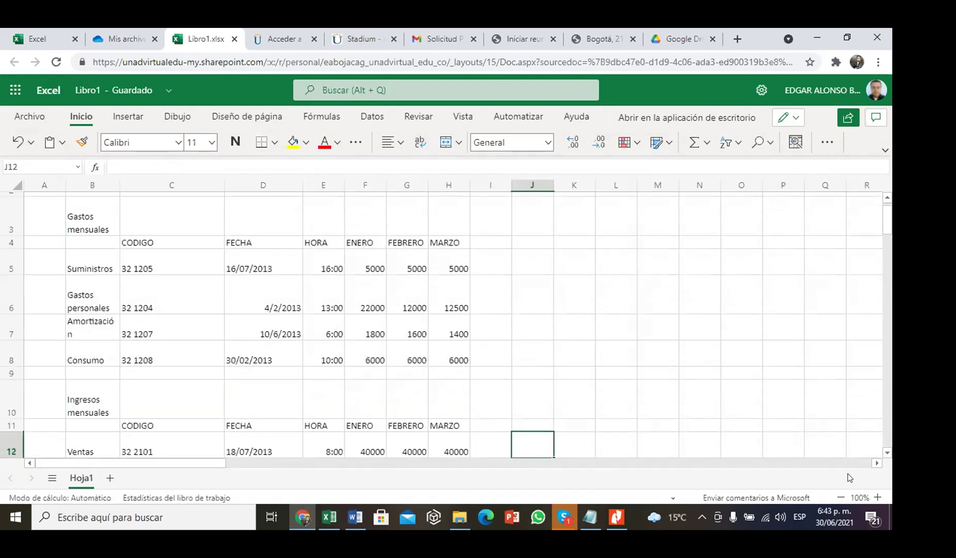
click(841, 497)
click(840, 497)
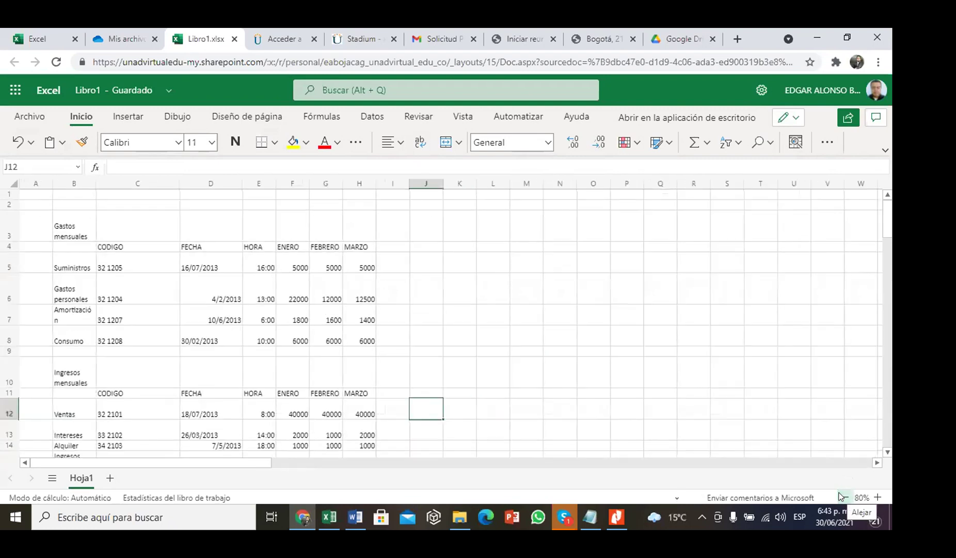
click(844, 497)
Check the Gastos and Ingresos mensuales title cells, then return to the instructions PDF
click(248, 379)
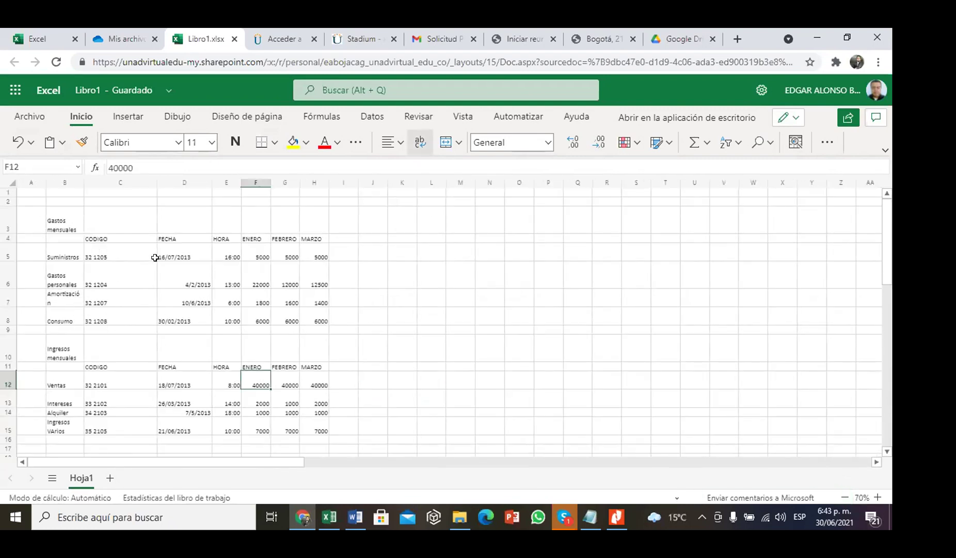
click(76, 224)
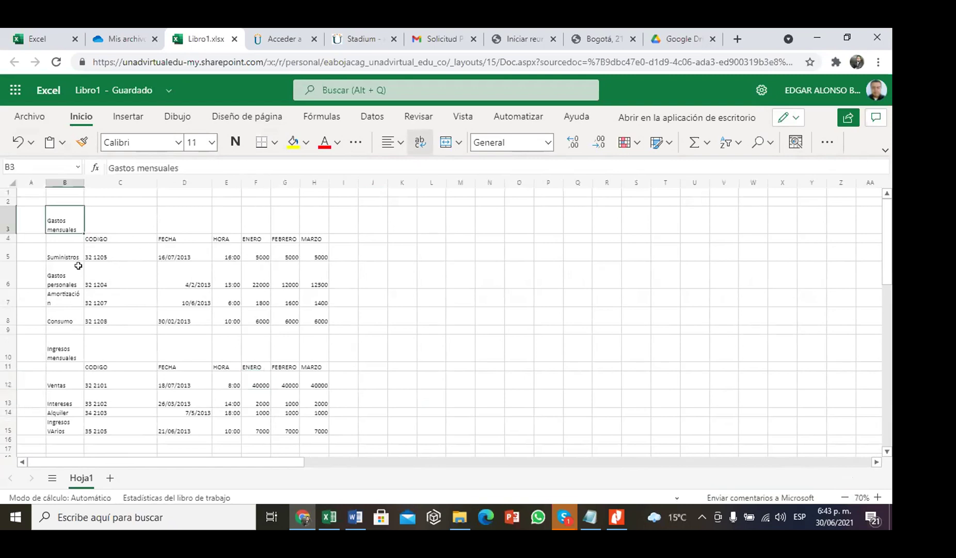
click(51, 347)
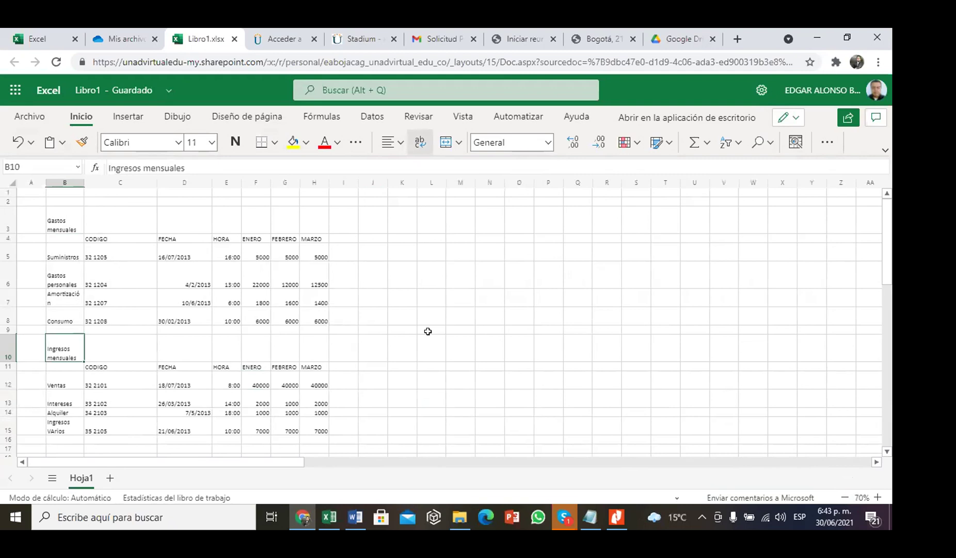
click(616, 517)
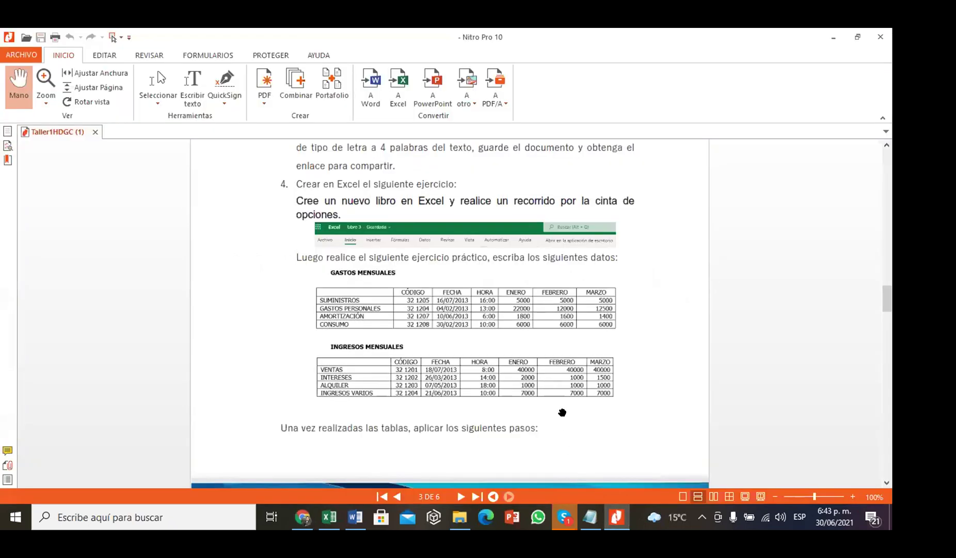
Scroll the PDF down to the table formatting checklist on page 4
scroll(562, 412, down, 5)
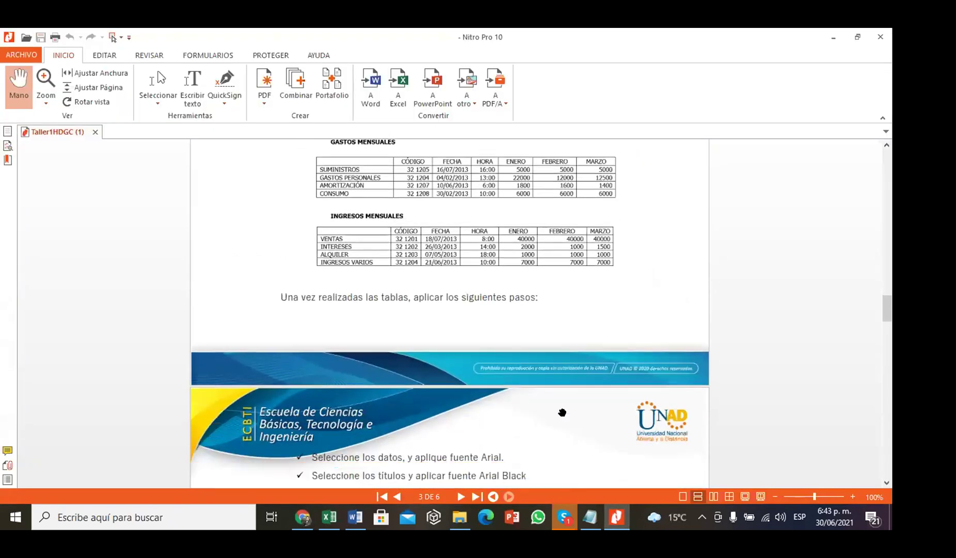
scroll(562, 412, down, 9)
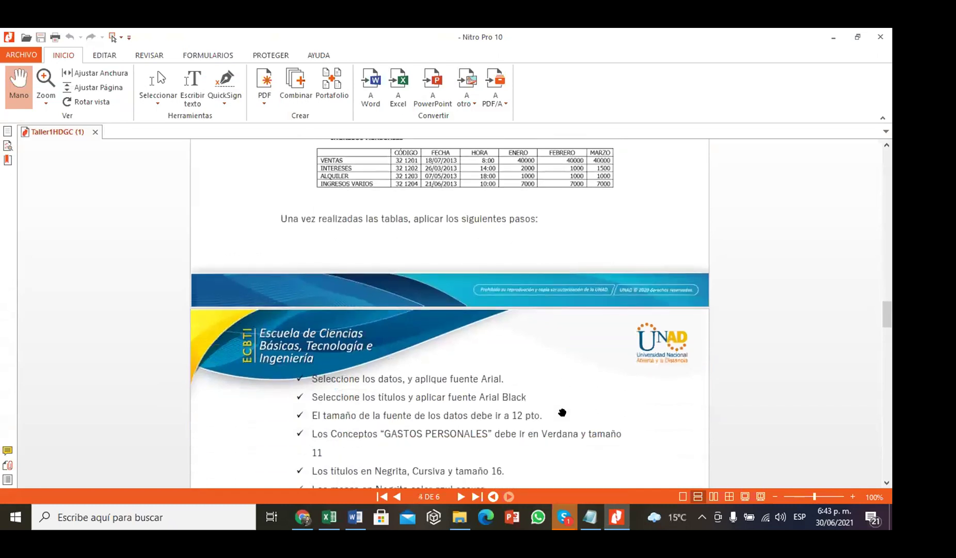
scroll(562, 412, down, 1)
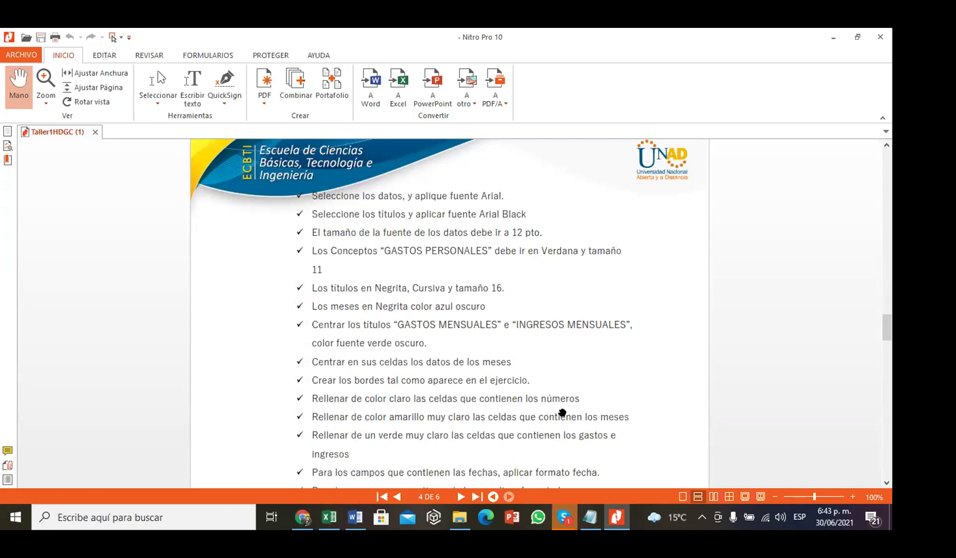
Back in Libro1, select both tables from B3 to H15
click(303, 516)
click(66, 217)
drag(204, 236, 314, 429)
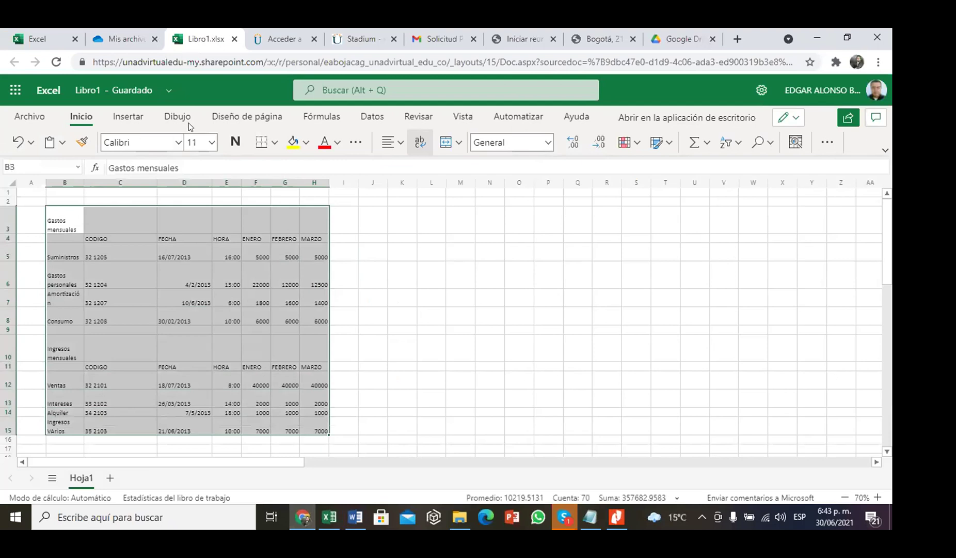
Apply Arial to both tables in B3:H15, then check the PDF instructions
click(178, 142)
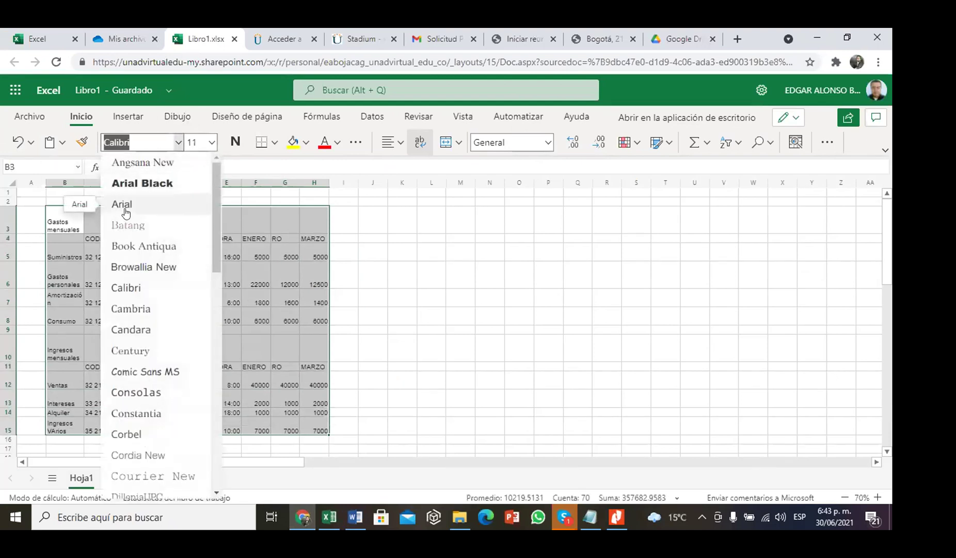
click(124, 205)
click(379, 314)
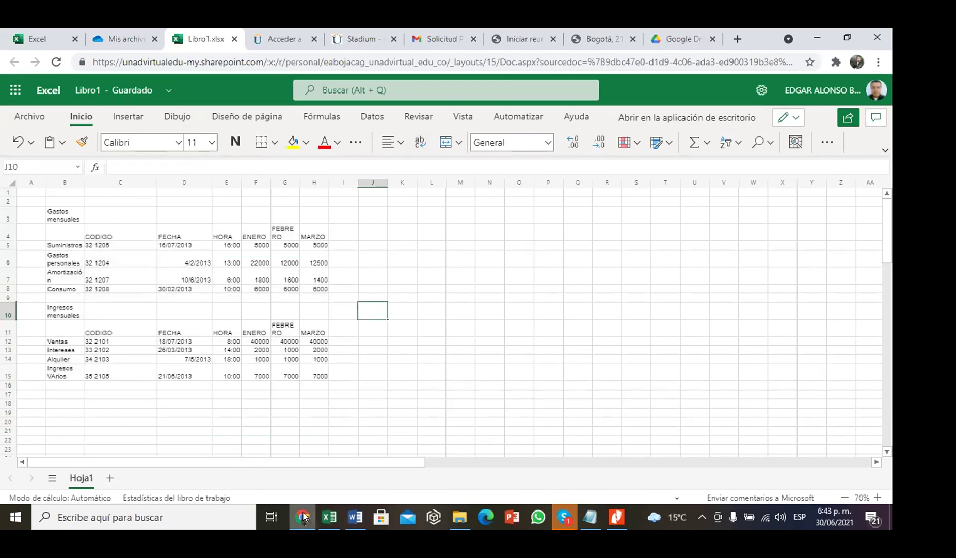
click(303, 516)
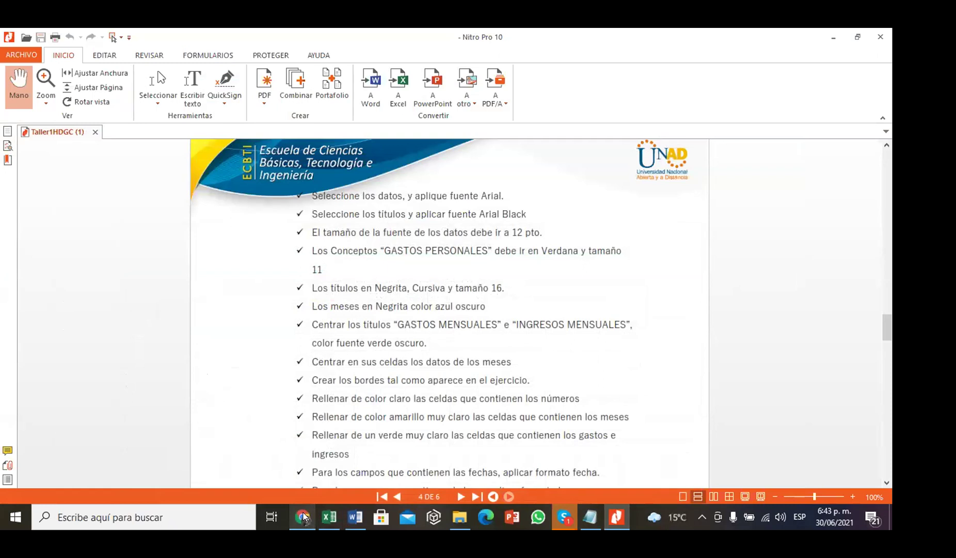
click(304, 517)
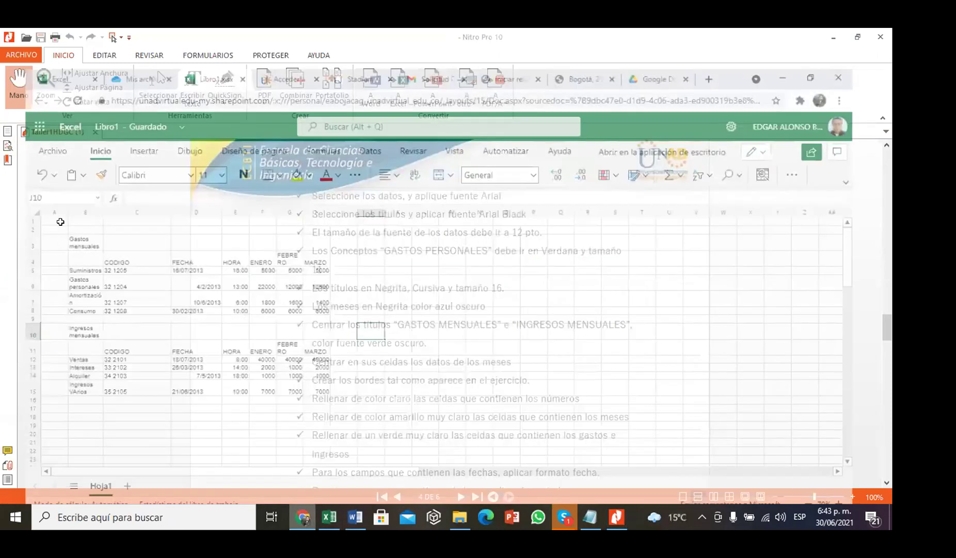
Set the Gastos mensuales title in B3 and its row-4 column headers to Arial Black
click(60, 219)
click(179, 142)
click(147, 183)
drag(117, 251, 312, 247)
click(178, 142)
click(147, 184)
click(60, 330)
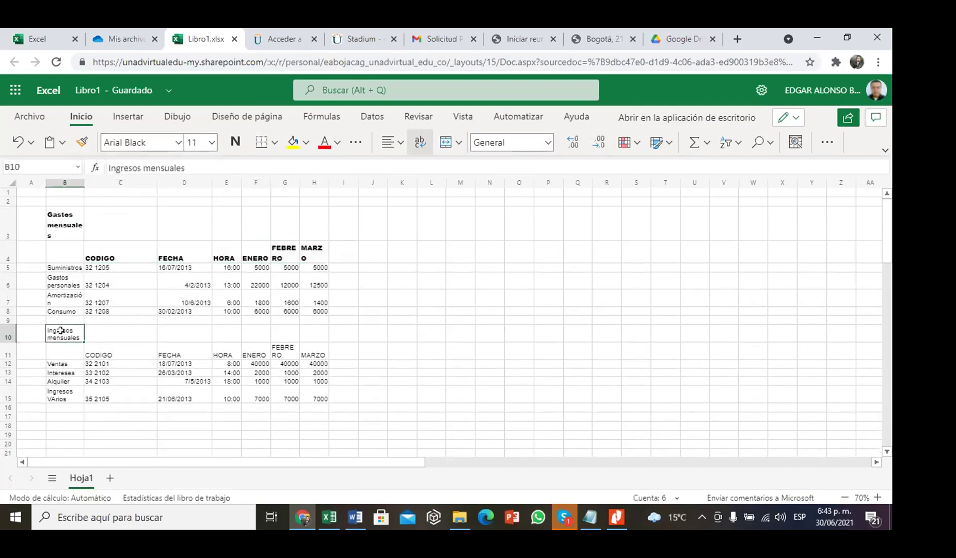
Set the Ingresos mensuales title in B10 and its column headers to Arial Black
click(178, 142)
click(145, 181)
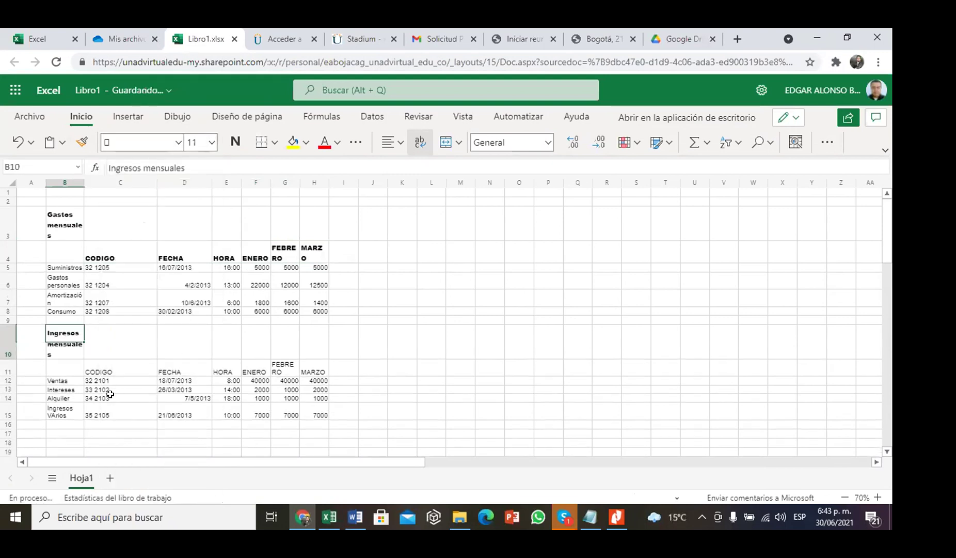
drag(93, 369, 320, 368)
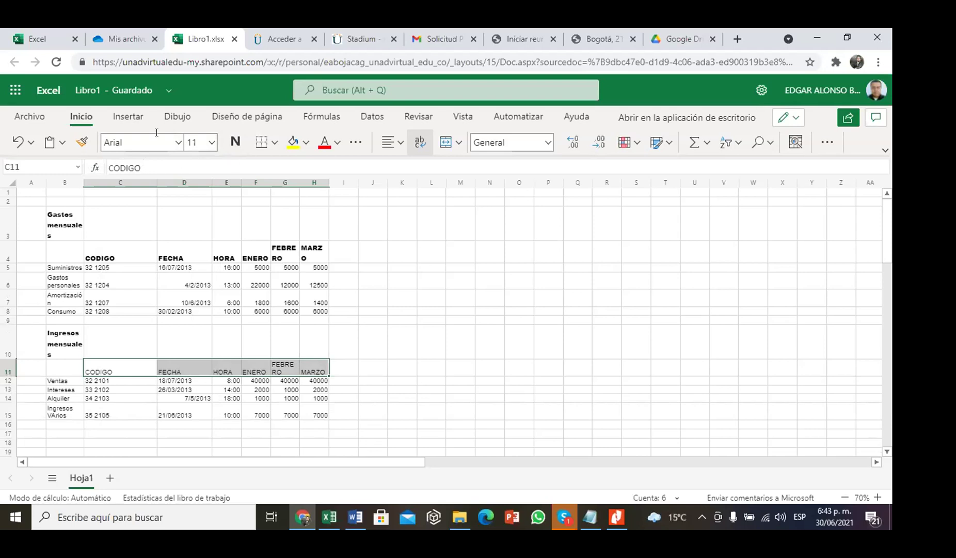
click(179, 142)
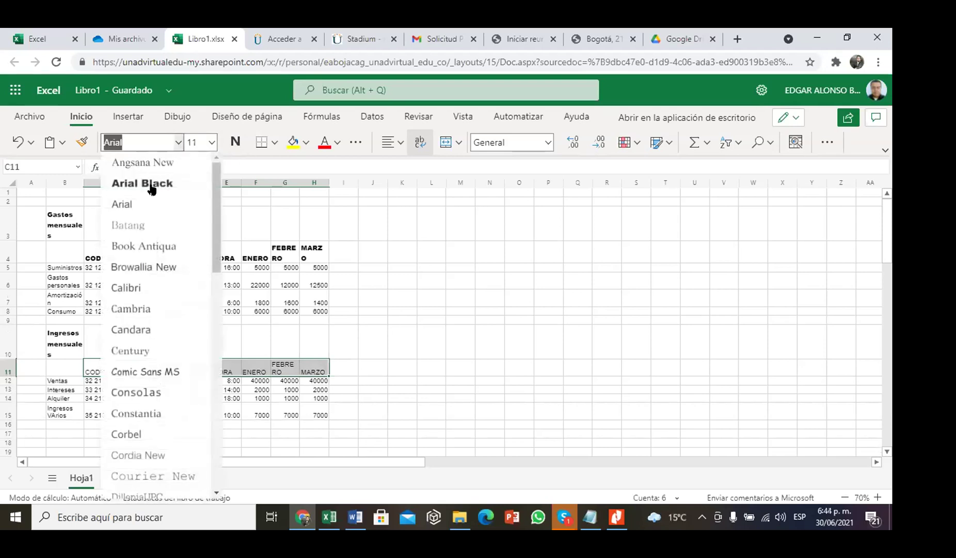
click(433, 402)
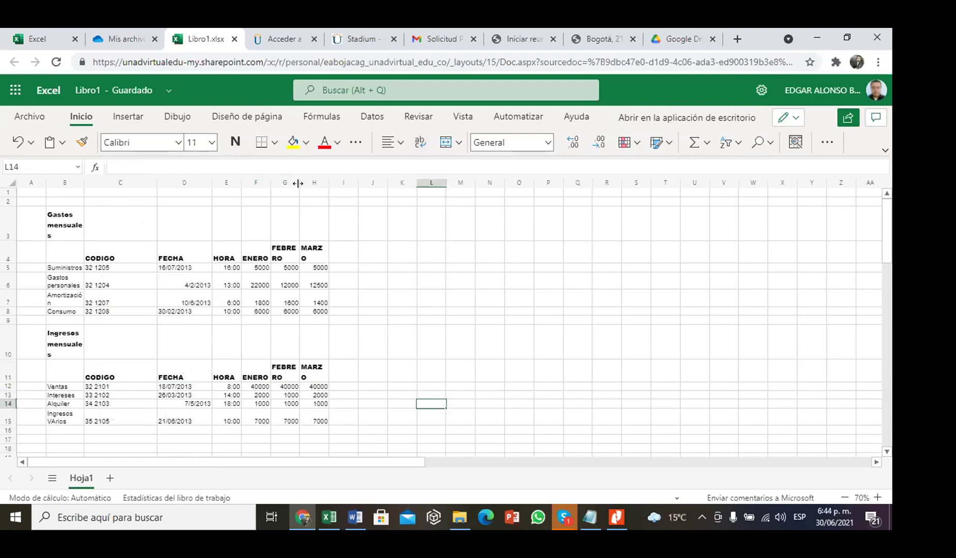
Widen column G so FEBRERO fits, then go back to the PDF
drag(300, 182, 354, 179)
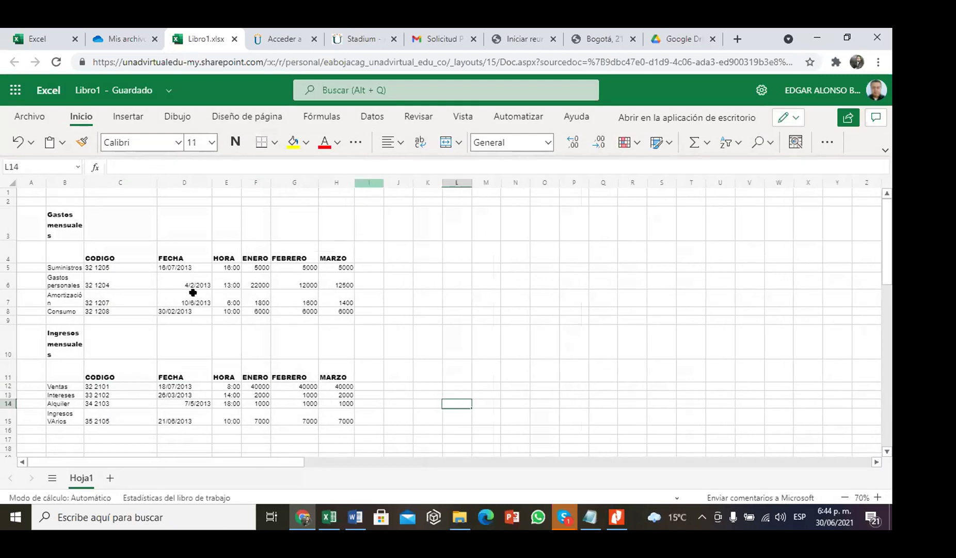
click(102, 338)
click(302, 518)
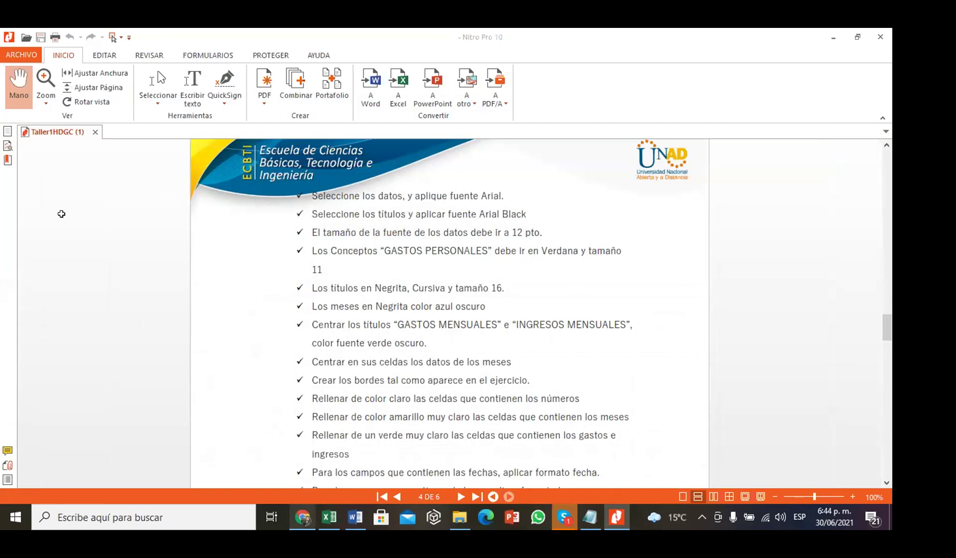
Return to the Libro1 spreadsheet, then check the instructions PDF again
key(alt+Tab)
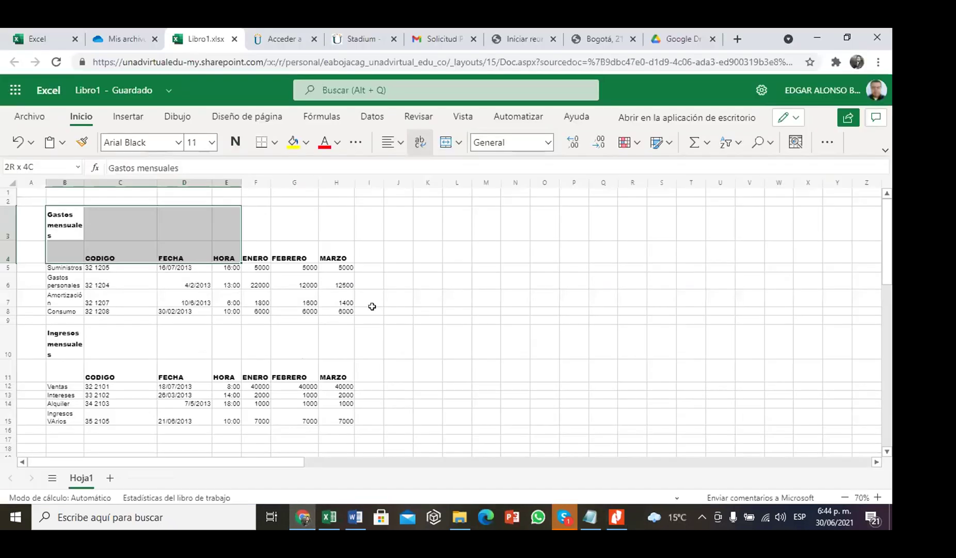
click(300, 517)
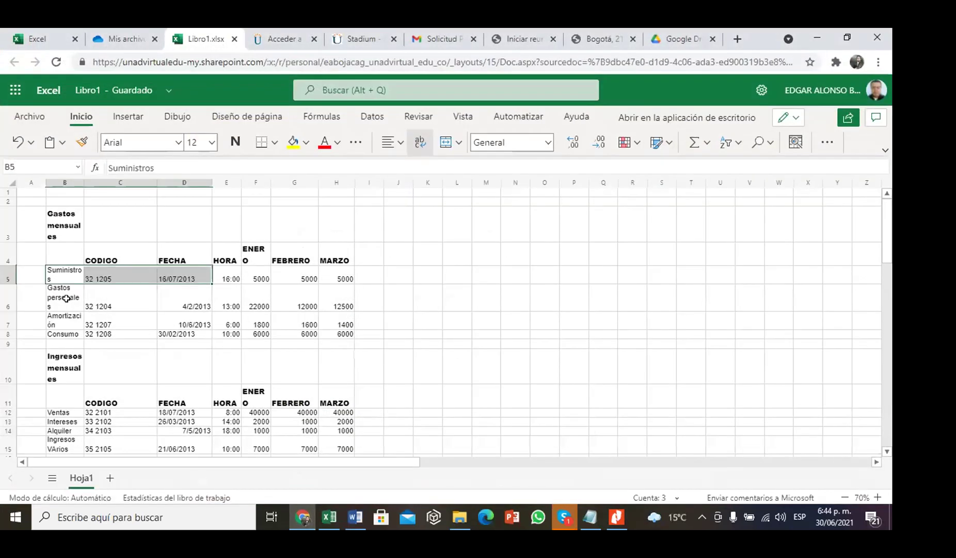
Set the Gastos personales values in C6:H6 to Verdana size 11
click(66, 296)
drag(60, 295, 328, 298)
drag(104, 306, 341, 302)
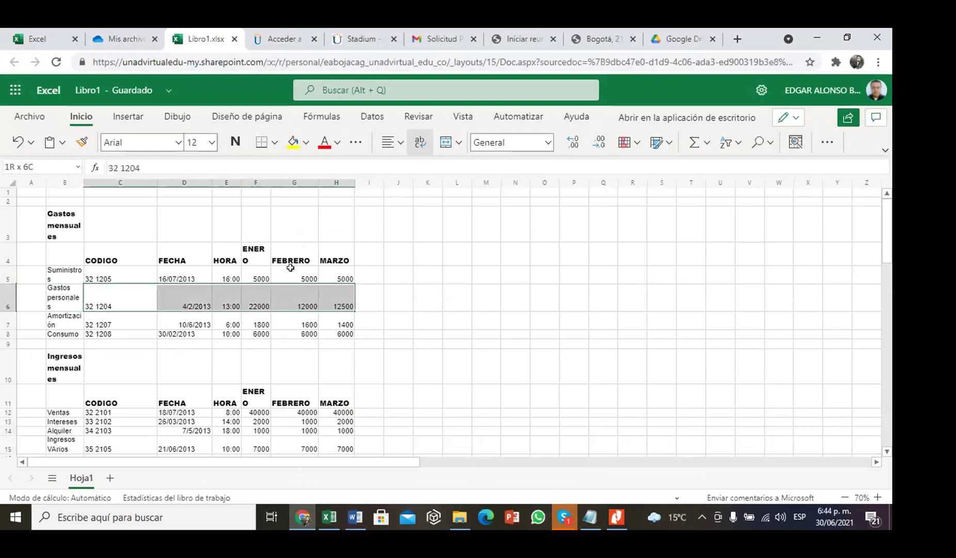
click(174, 141)
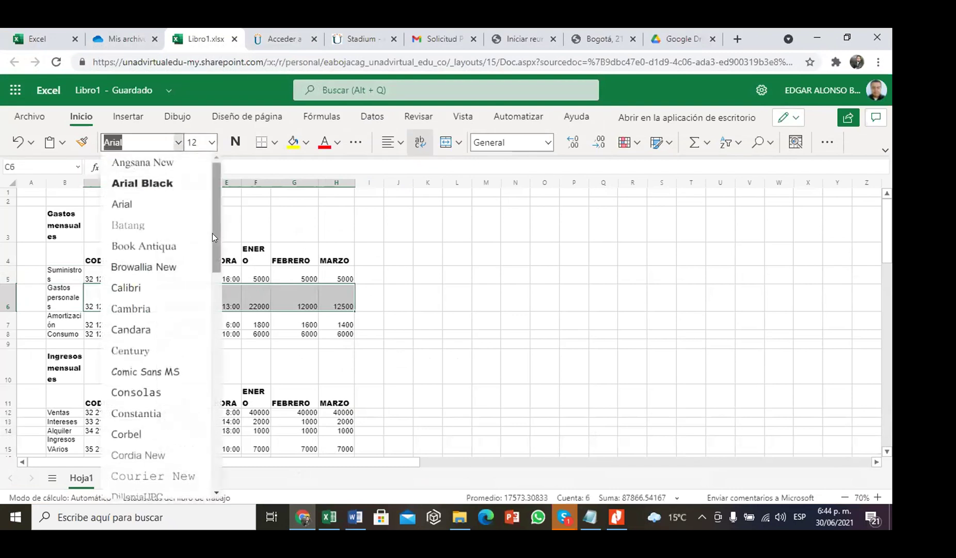
scroll(236, 443, down, 10)
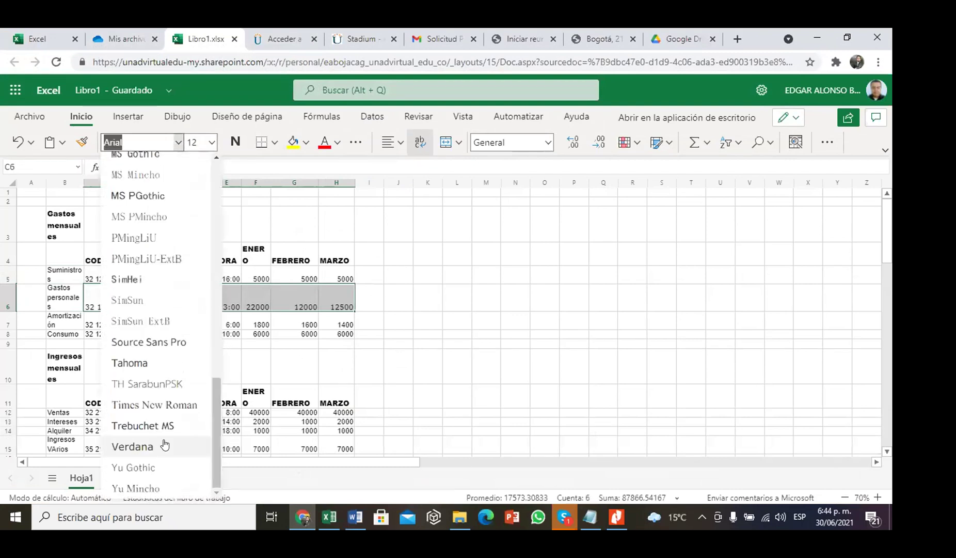
click(165, 445)
click(210, 143)
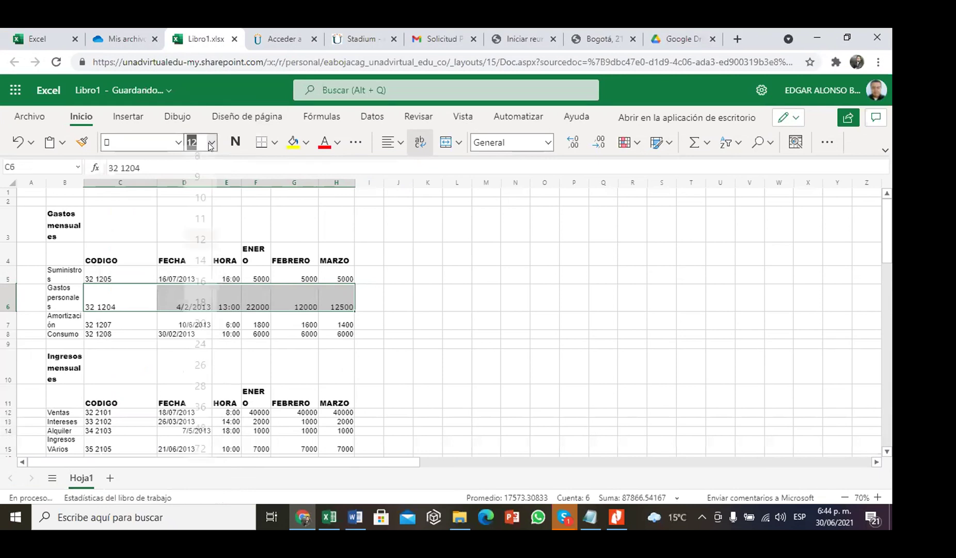
click(195, 224)
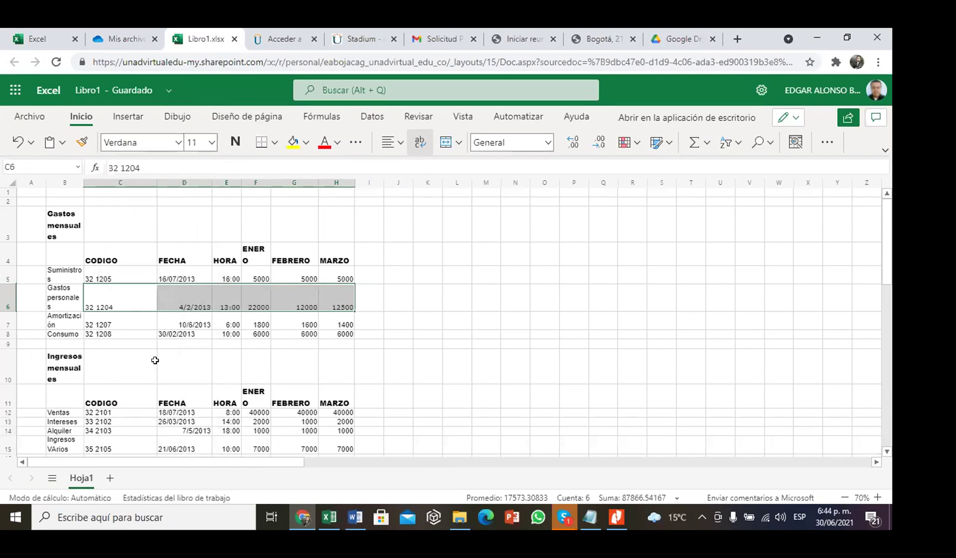
Step through the row's cells to verify their fonts, then return to the PDF
click(135, 297)
key(Down)
key(Down)
key(Down)
key(Down)
key(Down)
key(Down)
key(Down)
key(Down)
key(Down)
key(Down)
key(Down)
key(Up)
key(Up)
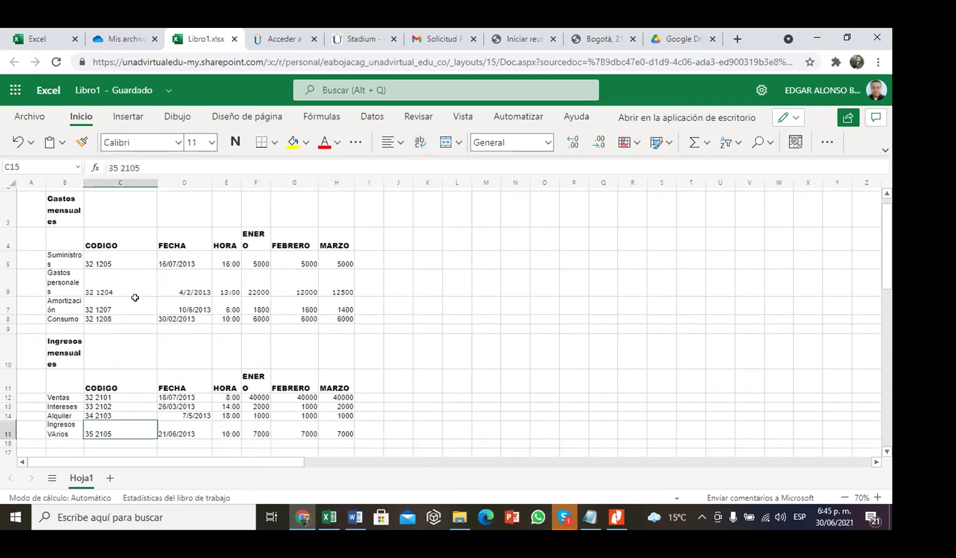
key(Up)
key(Up)
key(Up)
key(Up)
key(Up)
key(Up)
key(Up)
key(Up)
key(Up)
key(Right)
key(Right)
key(Right)
key(Right)
key(Right)
key(Left)
key(Up)
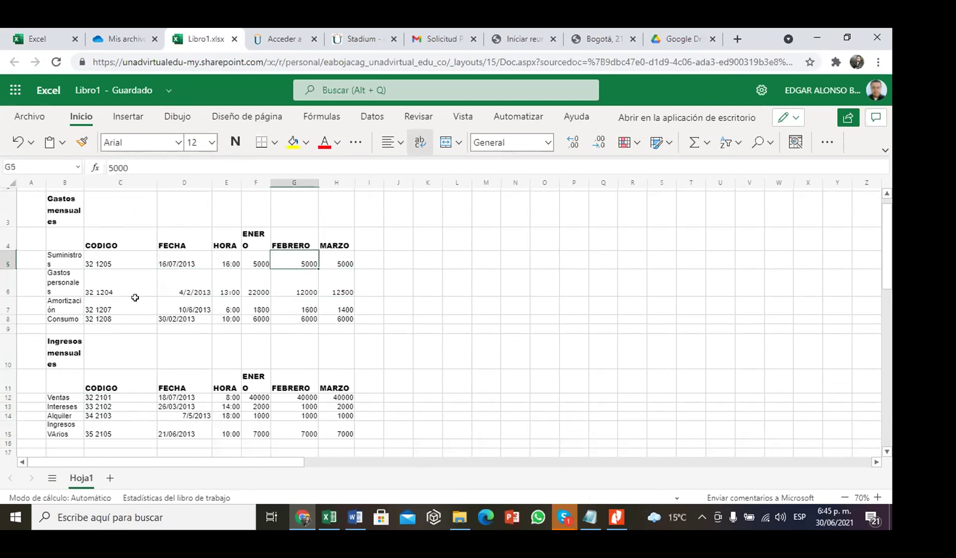
key(Right)
key(Down)
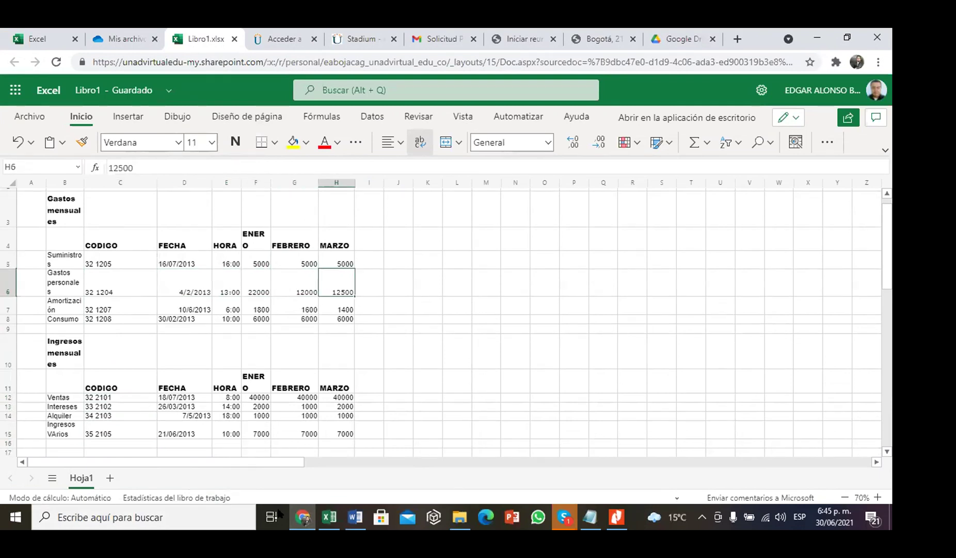
click(305, 520)
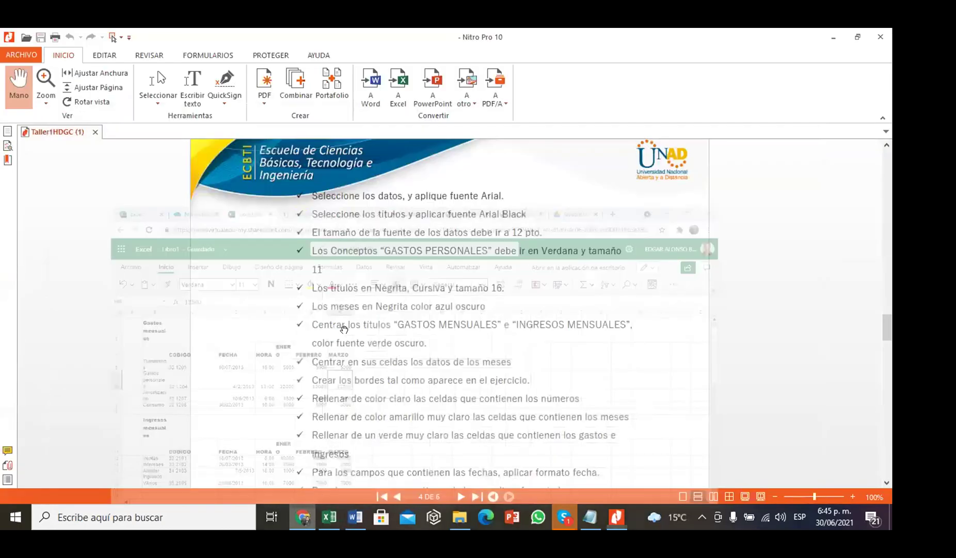
Highlight the PDF line 'Los titulos en Negrita, Cursiva y tamaño 16.'
drag(510, 287, 302, 287)
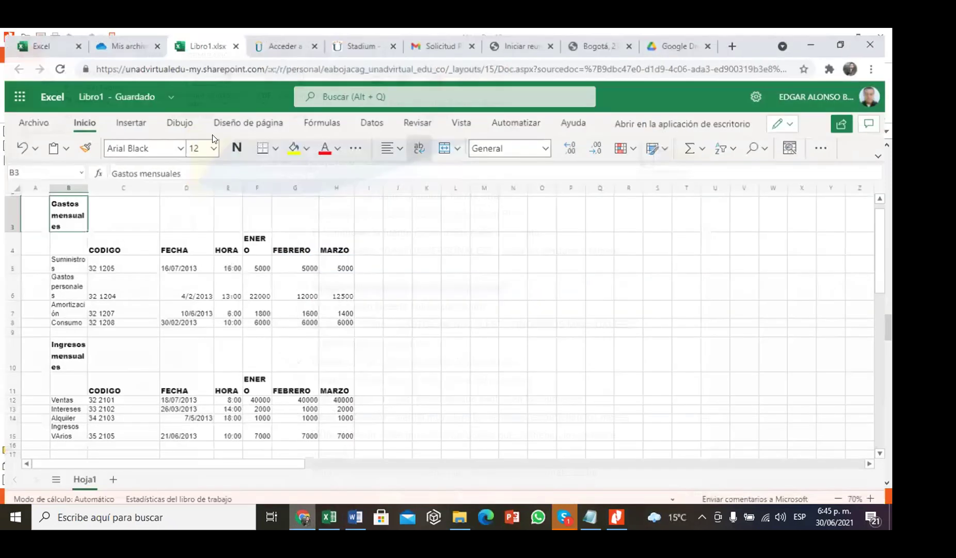
Make the Gastos mensuales title bold, italic, 16 pt and merged across the table
key(ctrl+k)
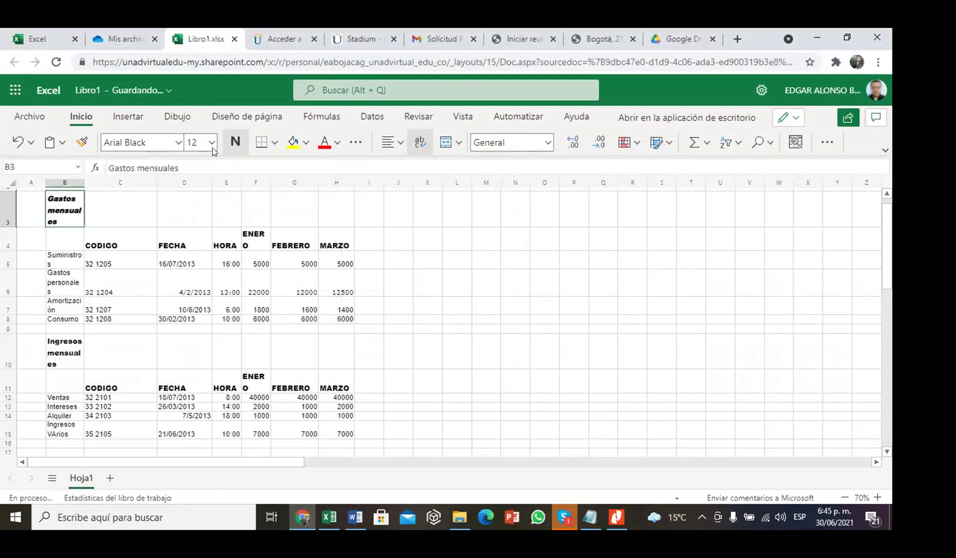
click(211, 146)
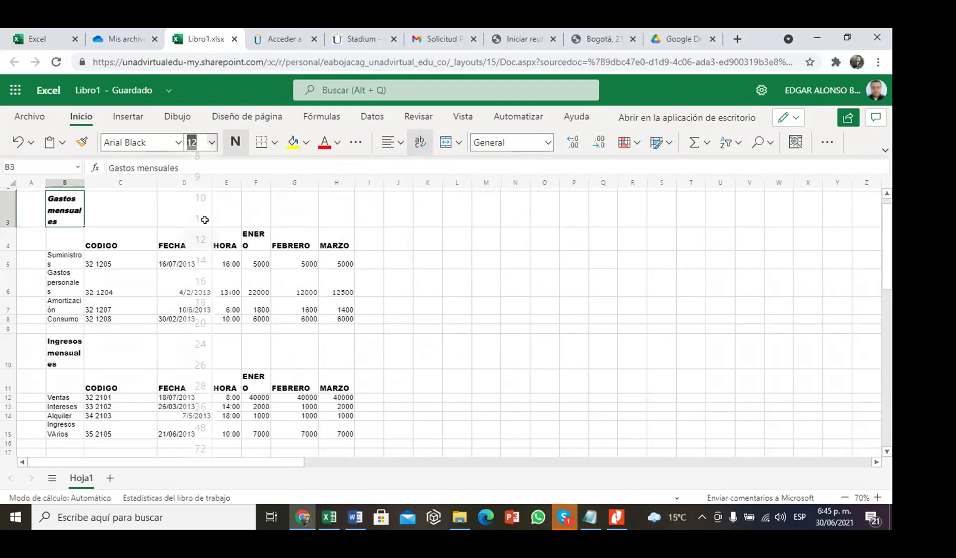
text(16)
key(Return)
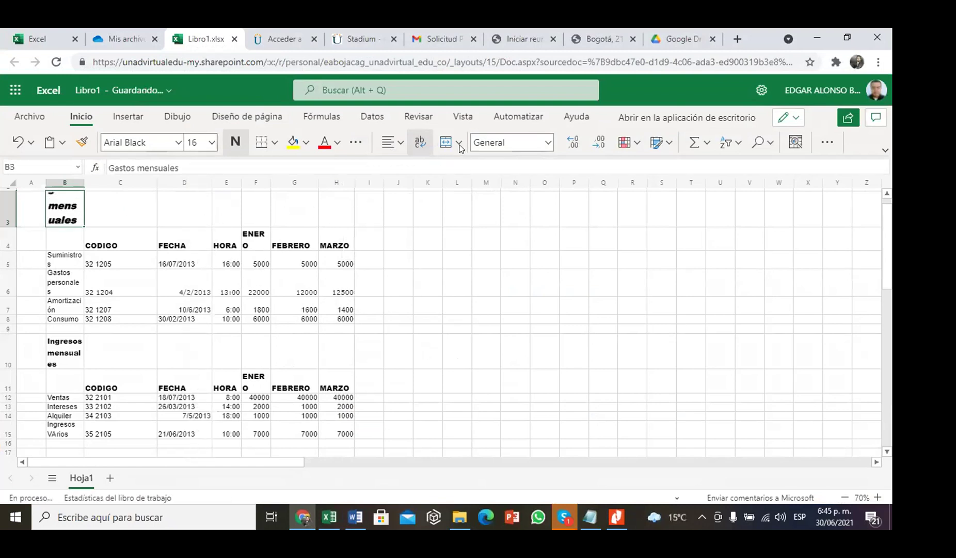
key(shift+Right)
key(shift+Right)
key(shift+Right)
key(shift+Right)
key(shift+Right)
key(shift+Right)
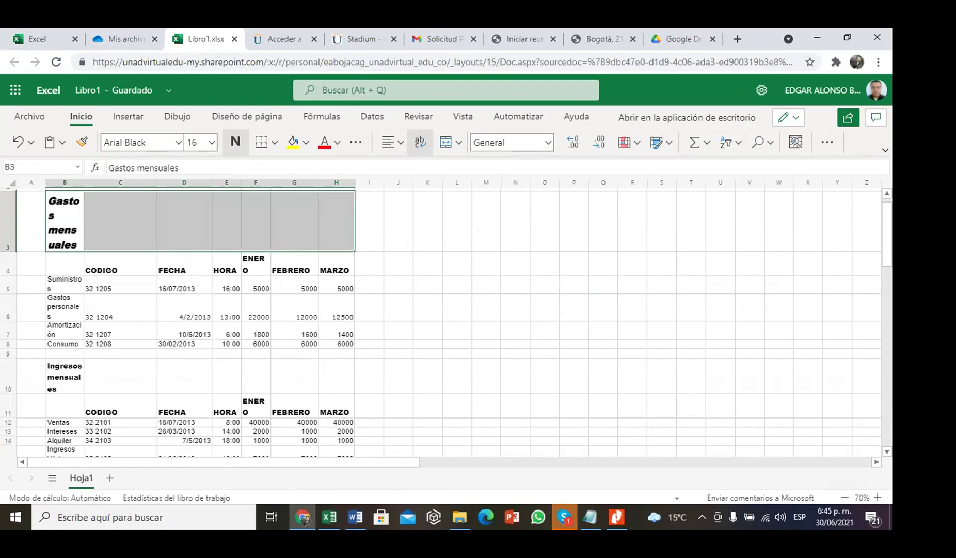
key(alt+Down)
key(Down)
key(Down)
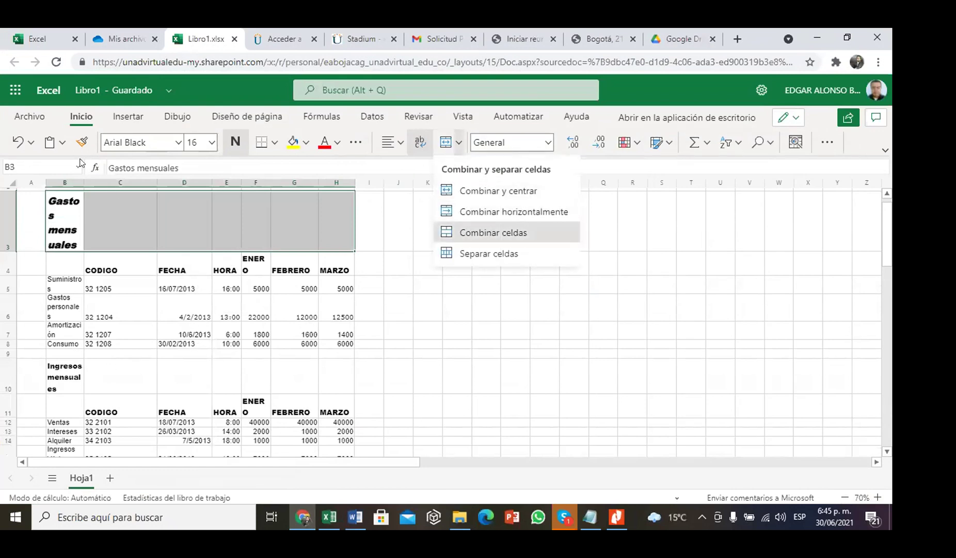
key(Return)
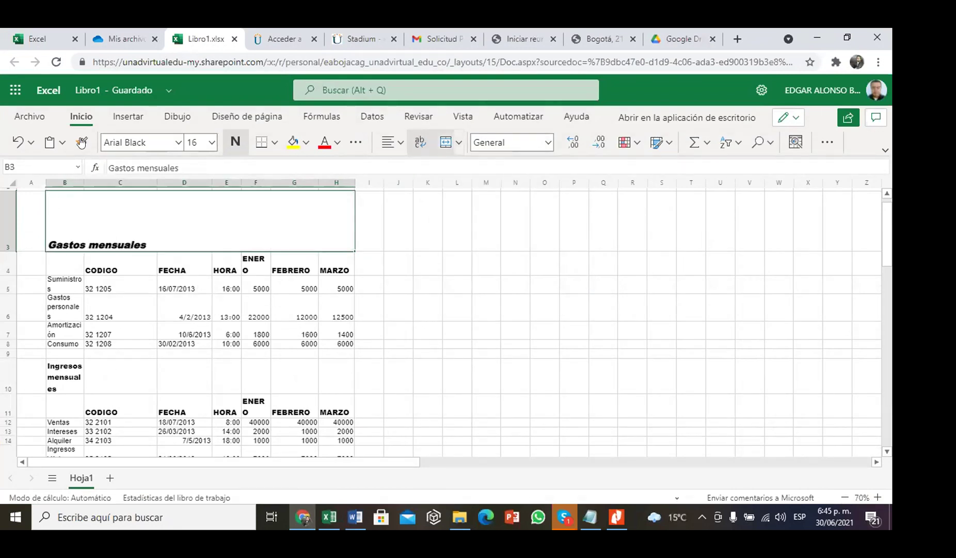
Copy that title formatting onto the Ingresos mensuales title in B10
click(82, 143)
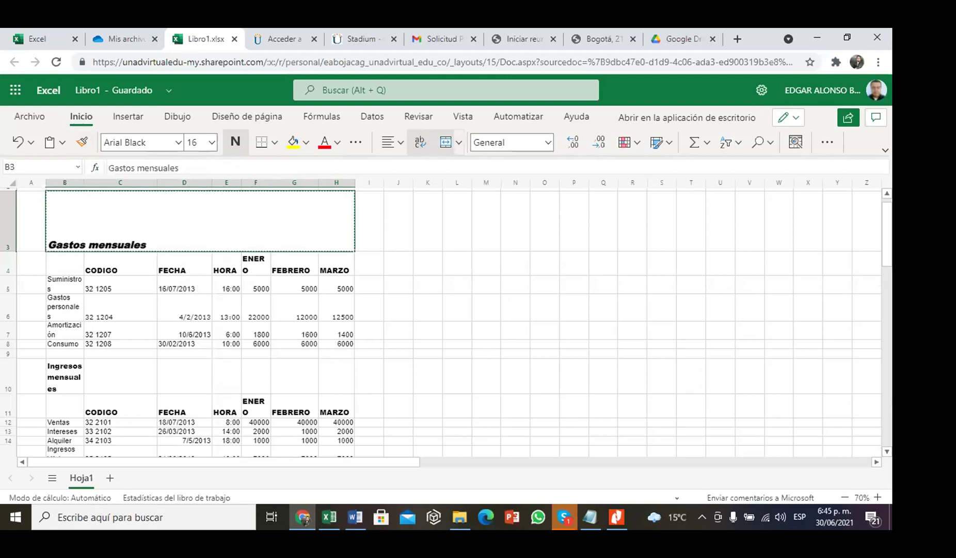
click(61, 367)
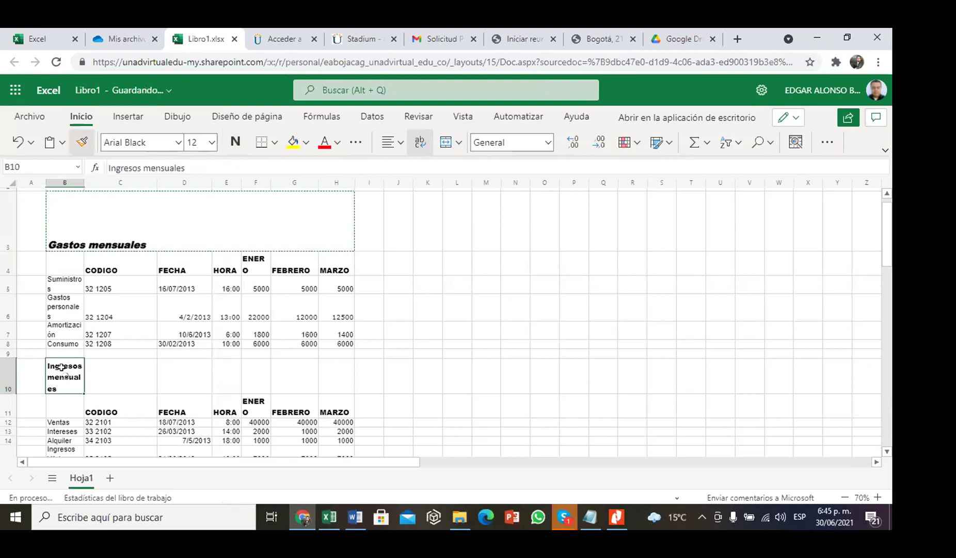
click(61, 367)
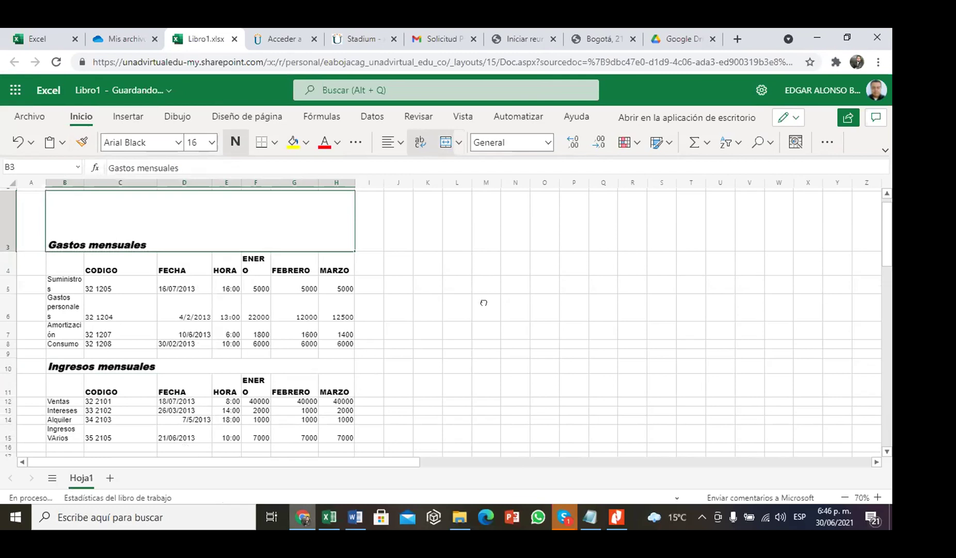
key(alt+Tab)
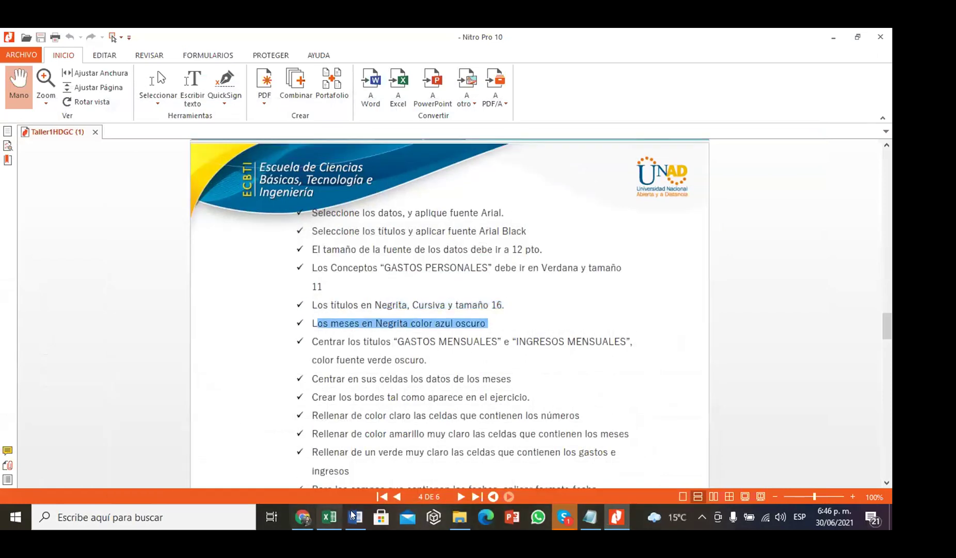
Colour the ENERO, FEBRERO and MARZO headers dark blue in both tables
click(294, 514)
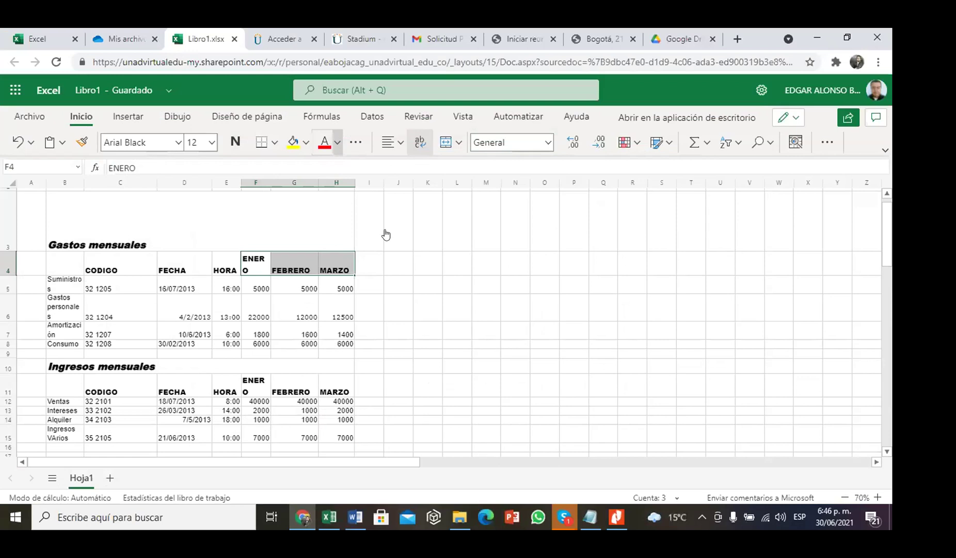
click(337, 142)
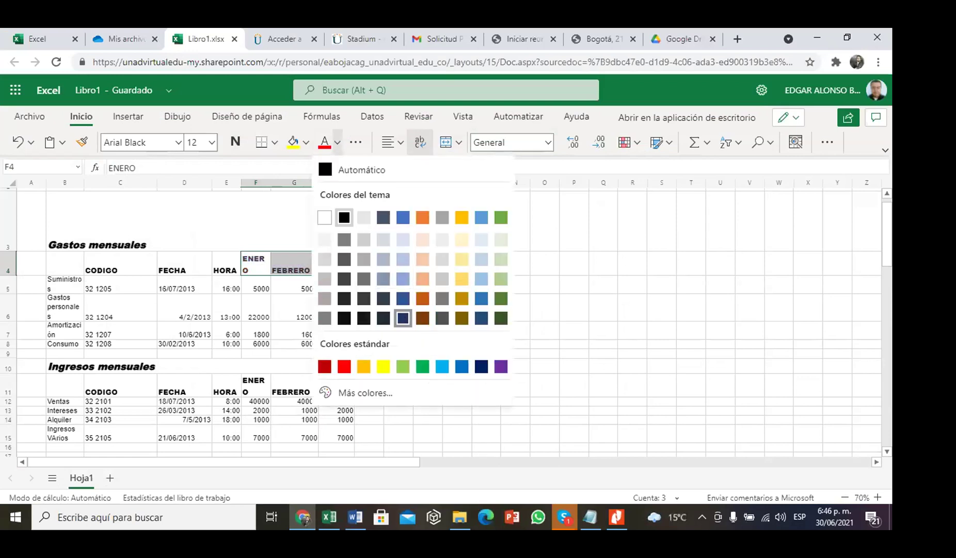
click(402, 314)
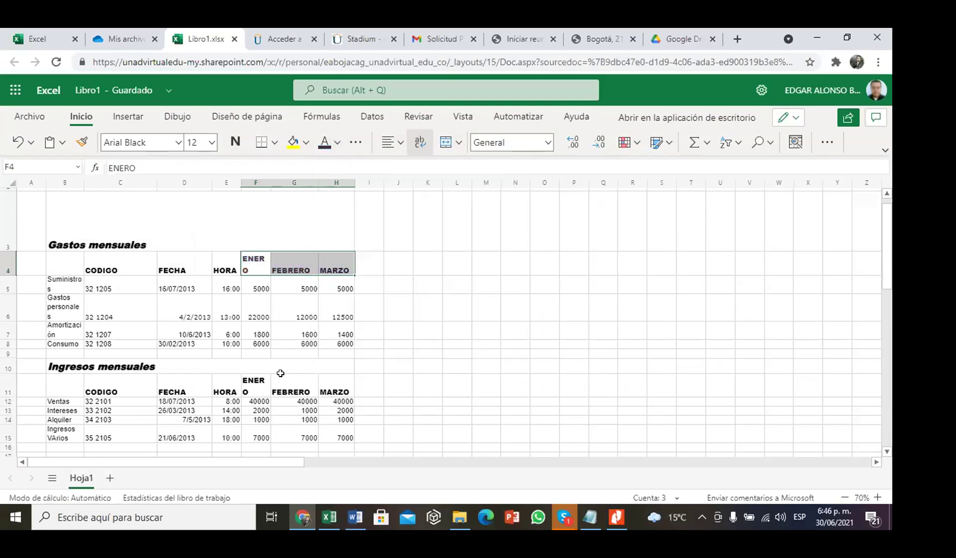
click(337, 142)
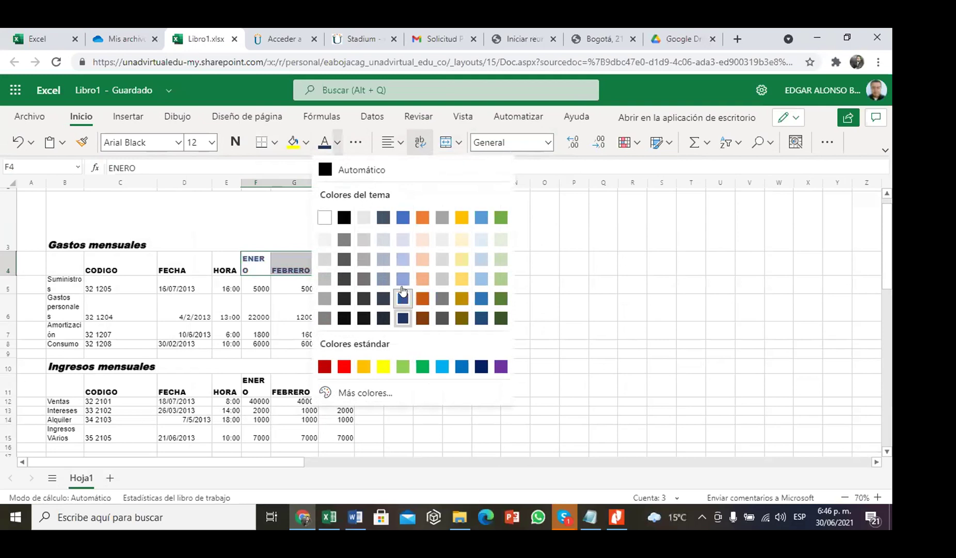
click(401, 296)
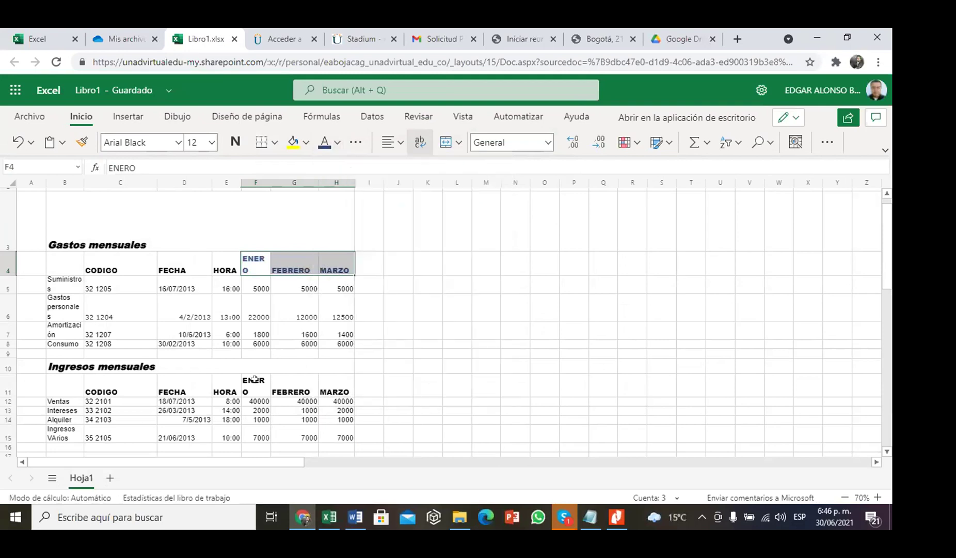
drag(254, 382, 330, 381)
click(324, 142)
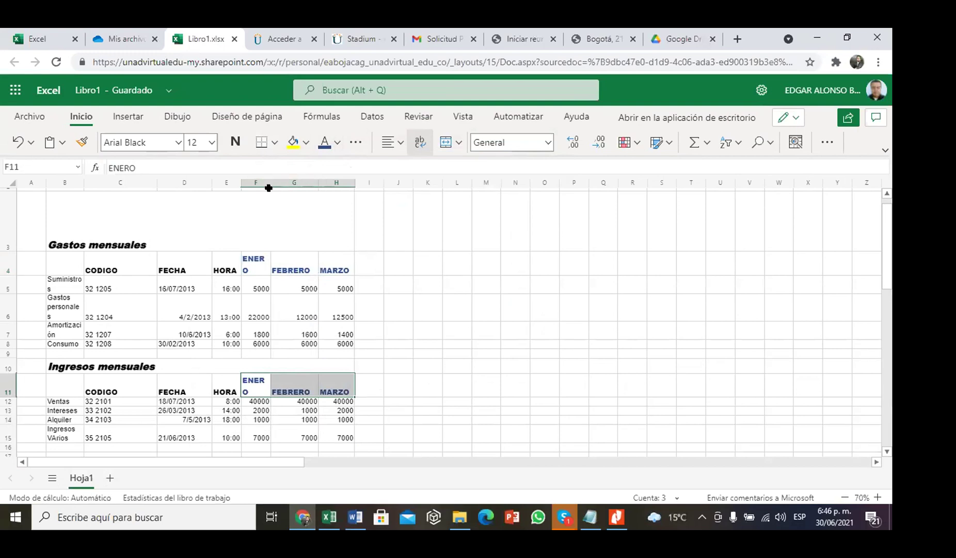
Widen column F so ENERO fits on one line and check the headers
drag(271, 184, 281, 186)
click(418, 379)
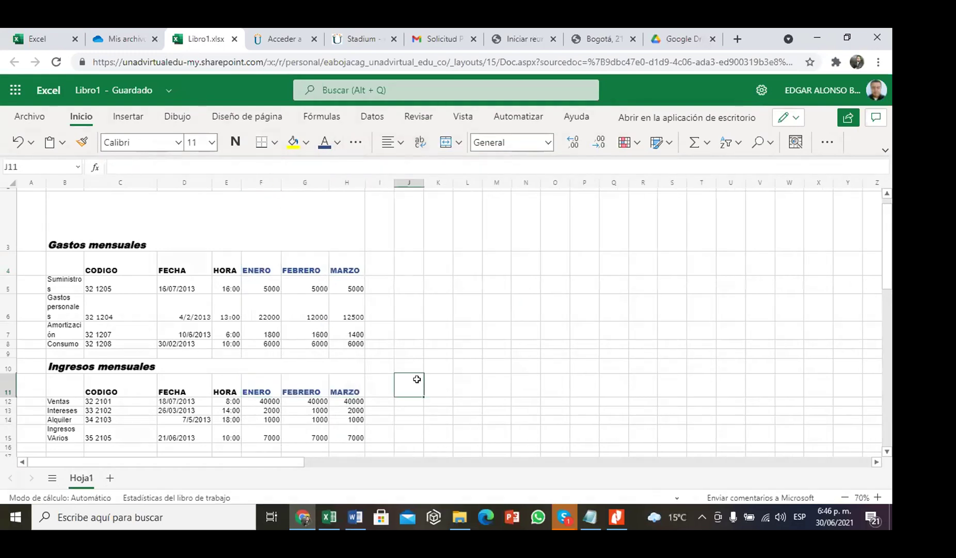
key(Left)
key(Left)
key(Left)
key(Left)
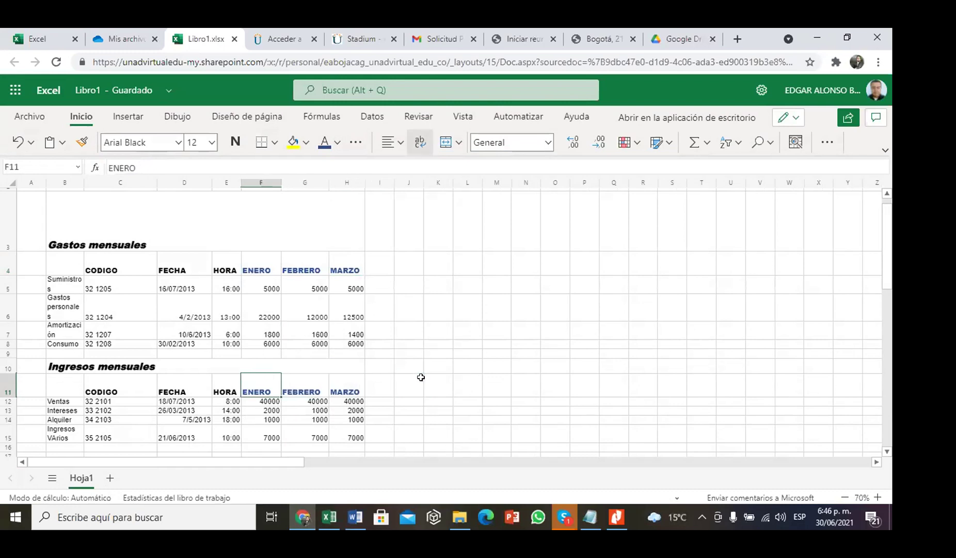
key(Right)
key(Right)
key(Right)
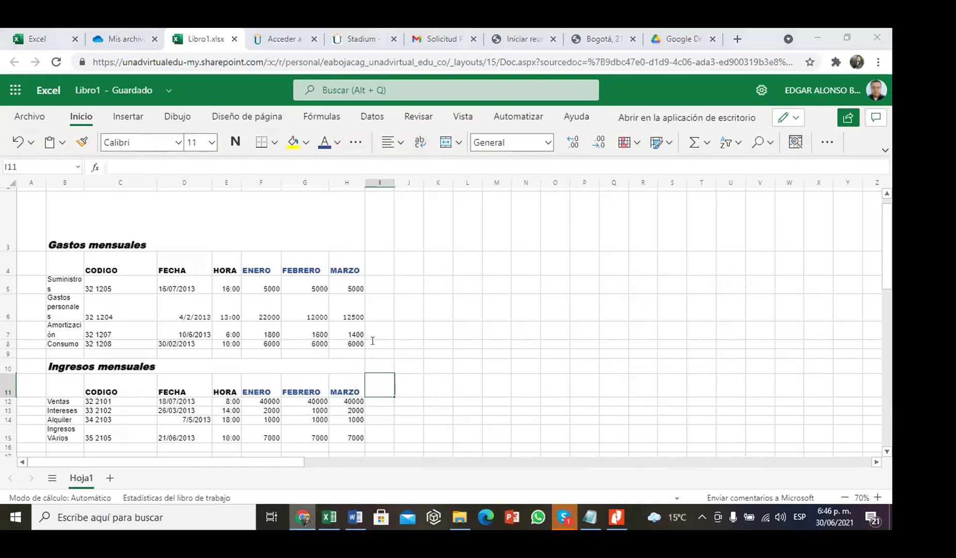
key(alt+Tab)
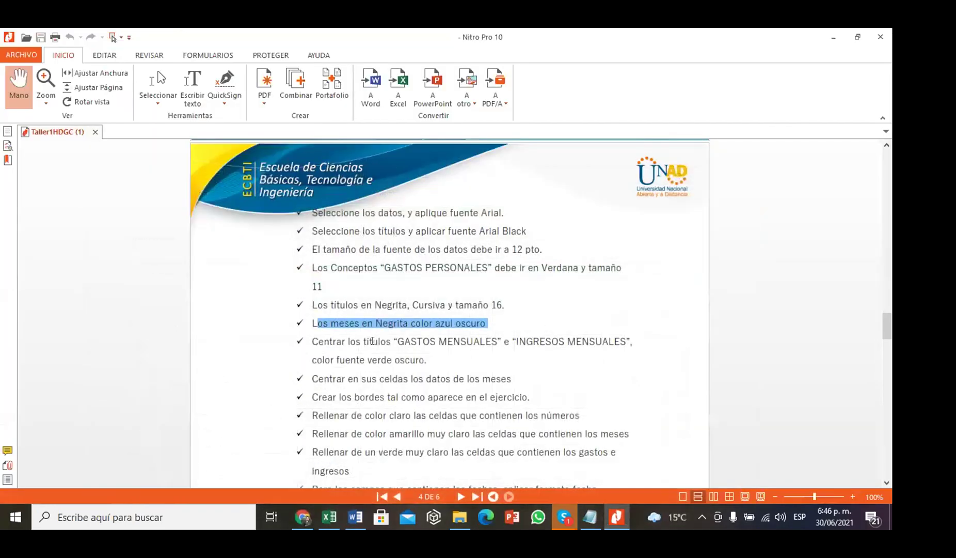
Highlight the PDF line 'color fuente verde oscuro.' and go back to Libro1
drag(426, 360, 310, 357)
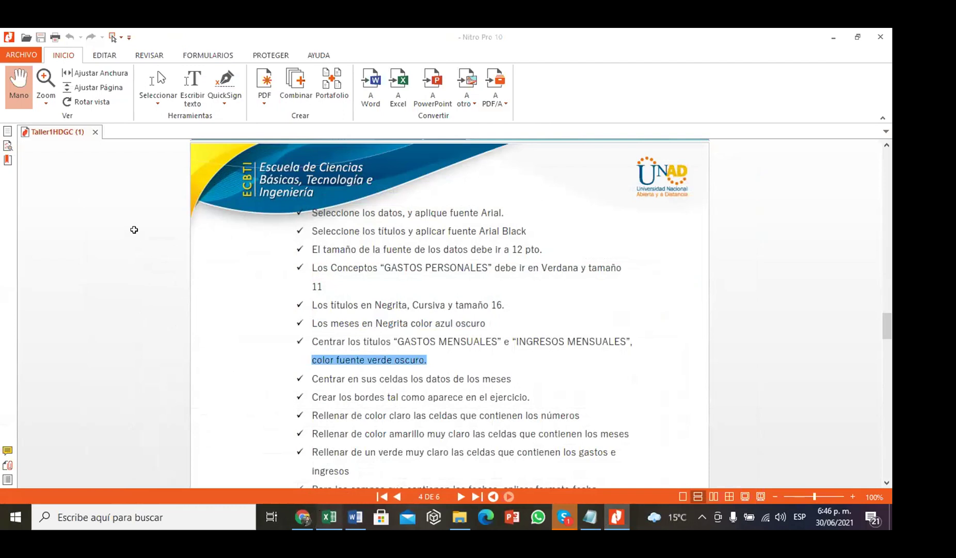
key(alt+Tab)
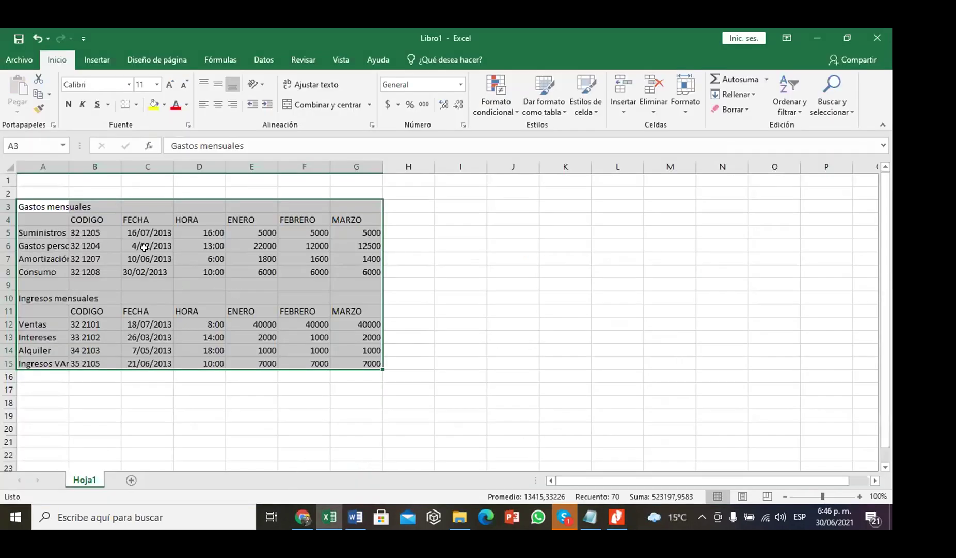
key(alt+Tab)
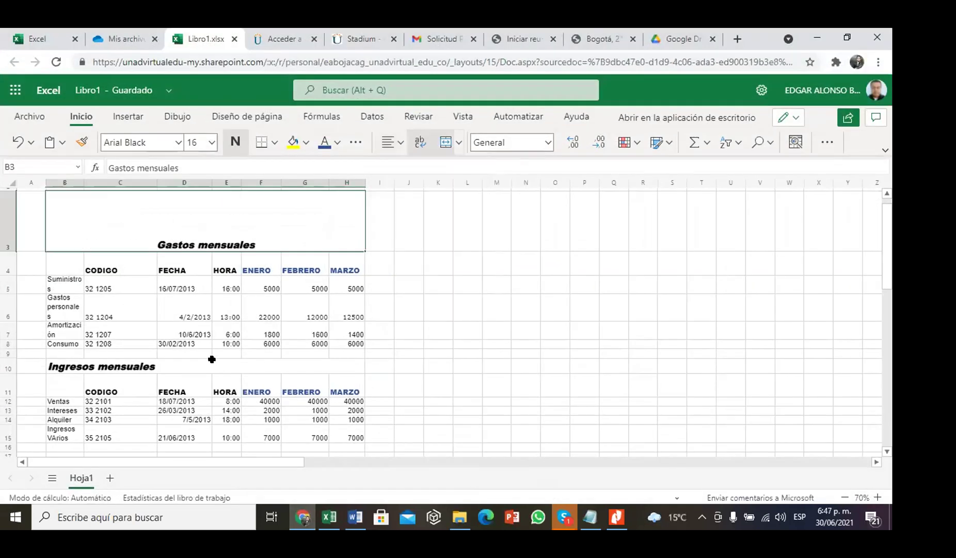
Centre the Ingresos mensuales title in B10 horizontally
click(212, 364)
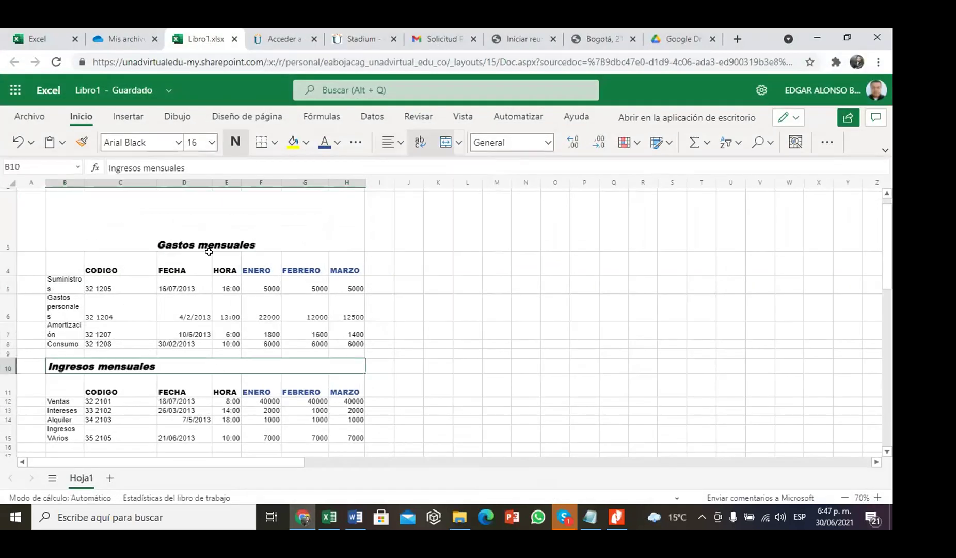
click(387, 145)
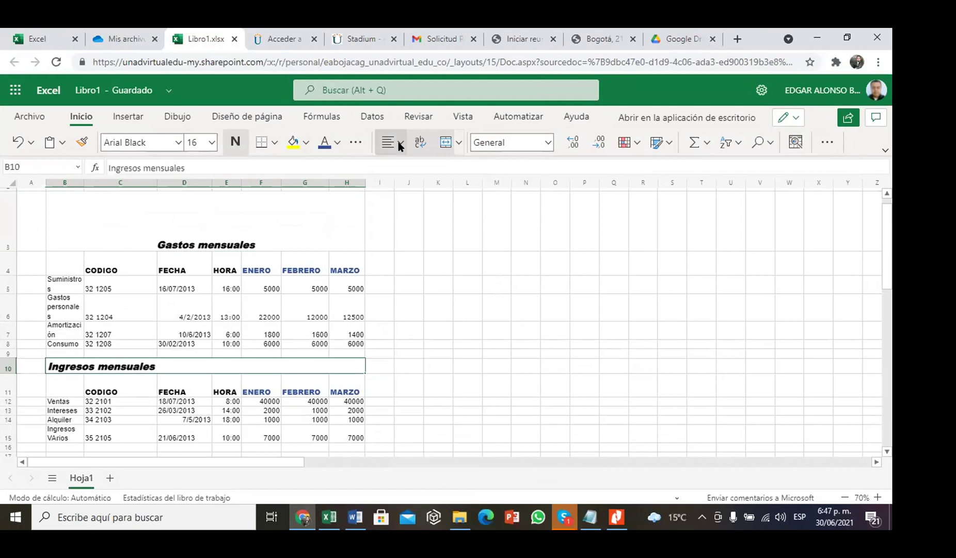
click(415, 227)
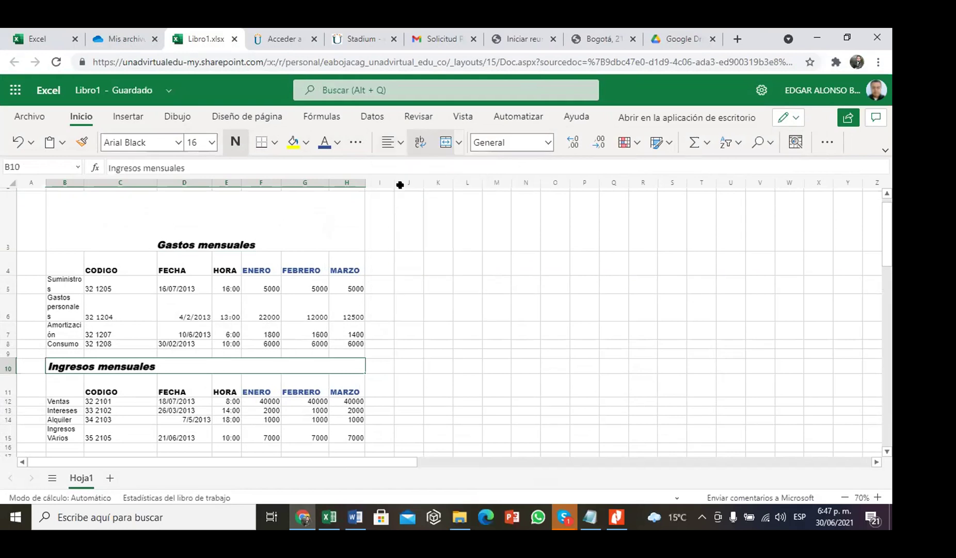
click(390, 143)
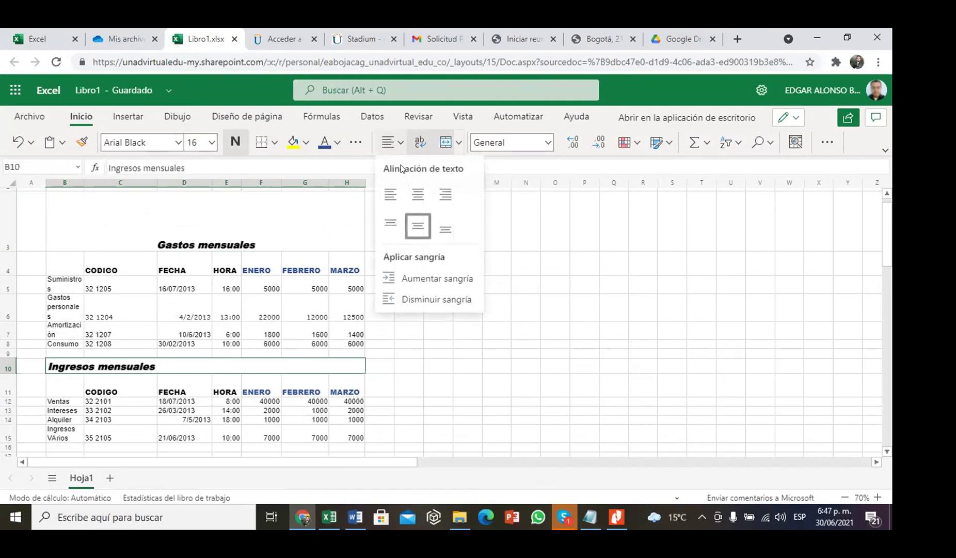
click(418, 195)
Make row 3 54 points tall and vertically centre the Gastos mensuales title in it
click(218, 241)
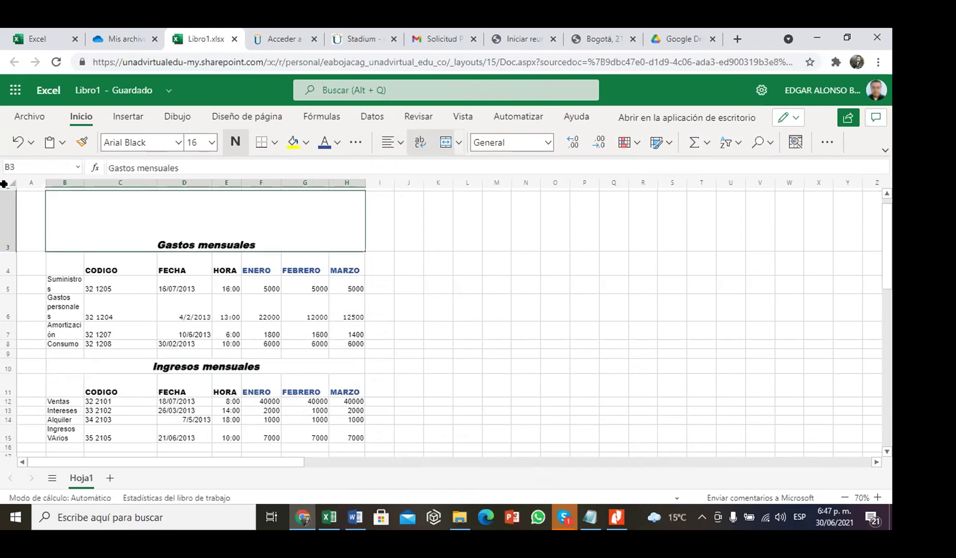
drag(8, 190, 9, 243)
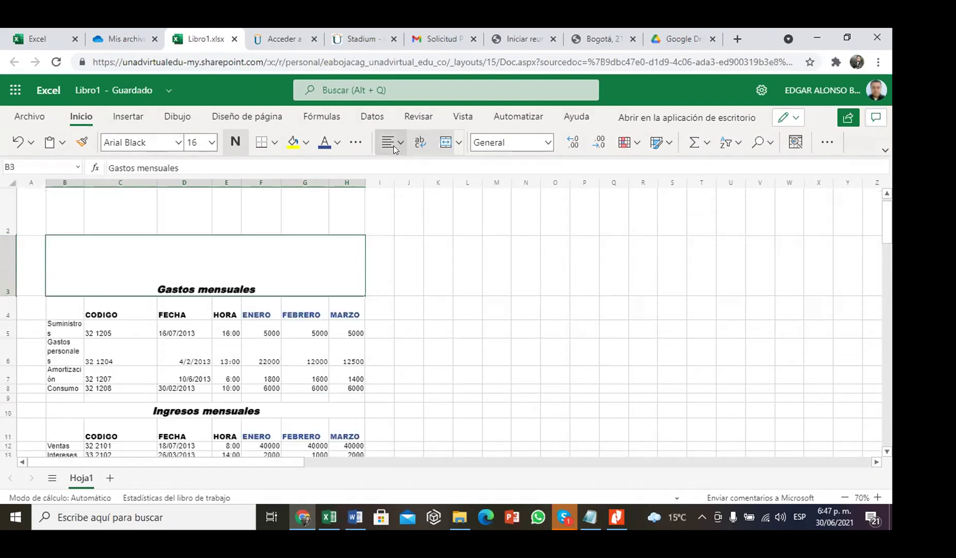
click(388, 143)
click(416, 230)
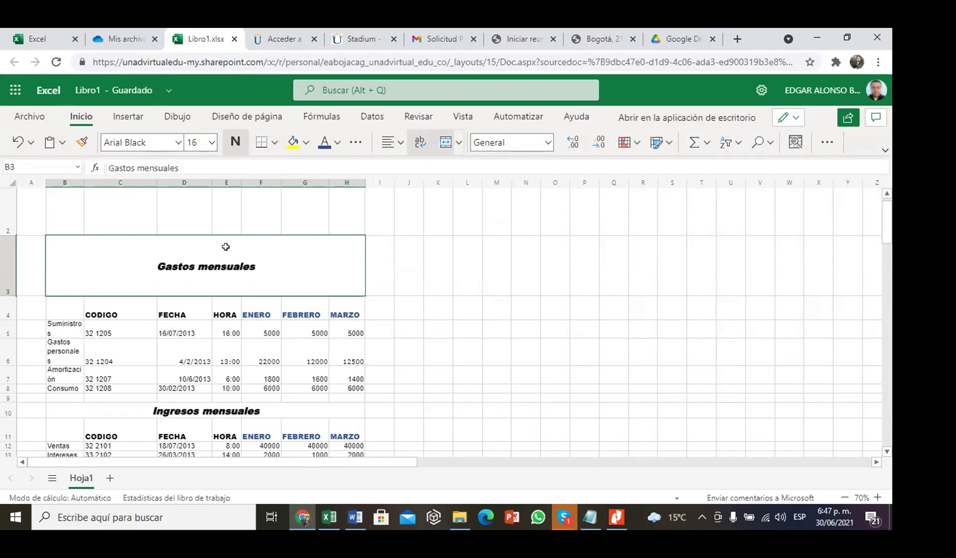
Turn the Gastos mensuales and Ingresos mensuales titles dark green, then go to the PDF
click(337, 143)
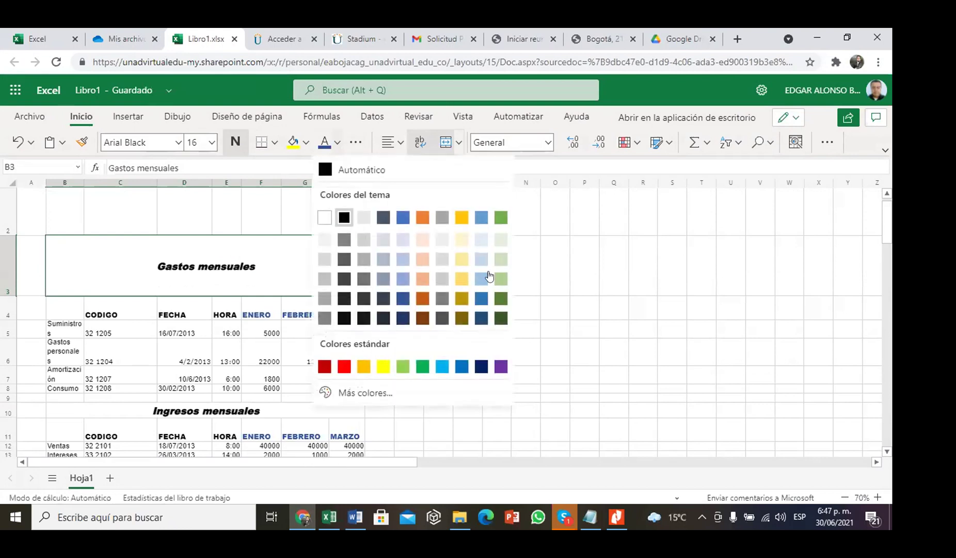
click(500, 299)
click(289, 411)
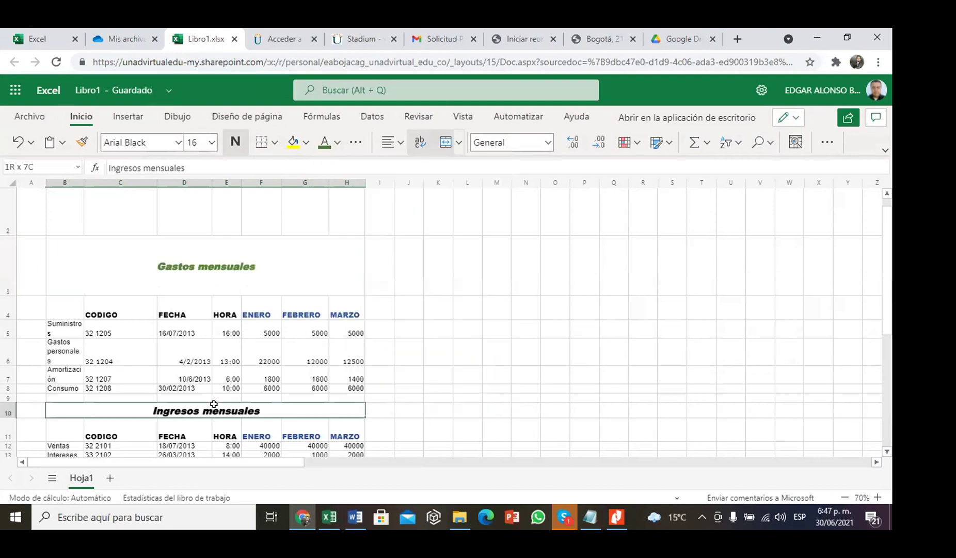
click(325, 143)
drag(888, 263, 890, 289)
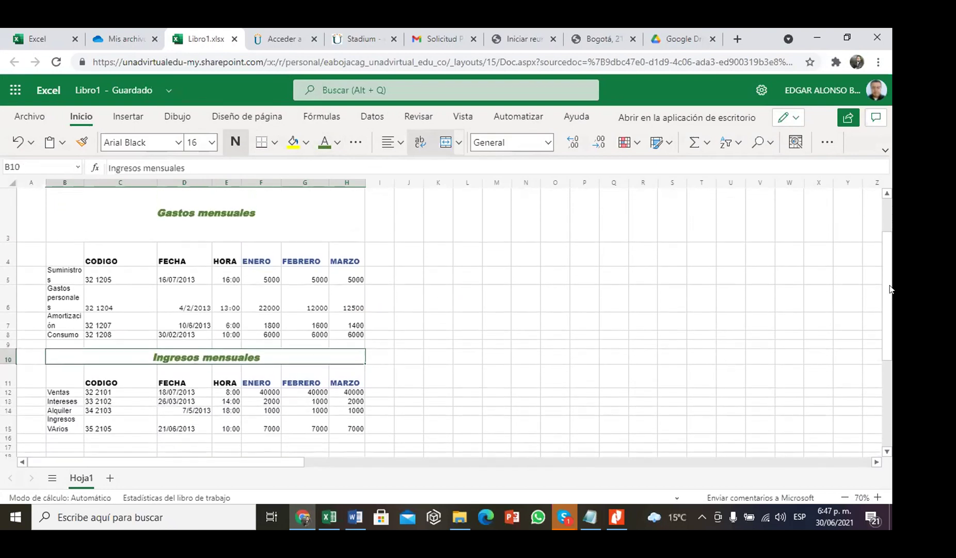
click(302, 516)
click(617, 518)
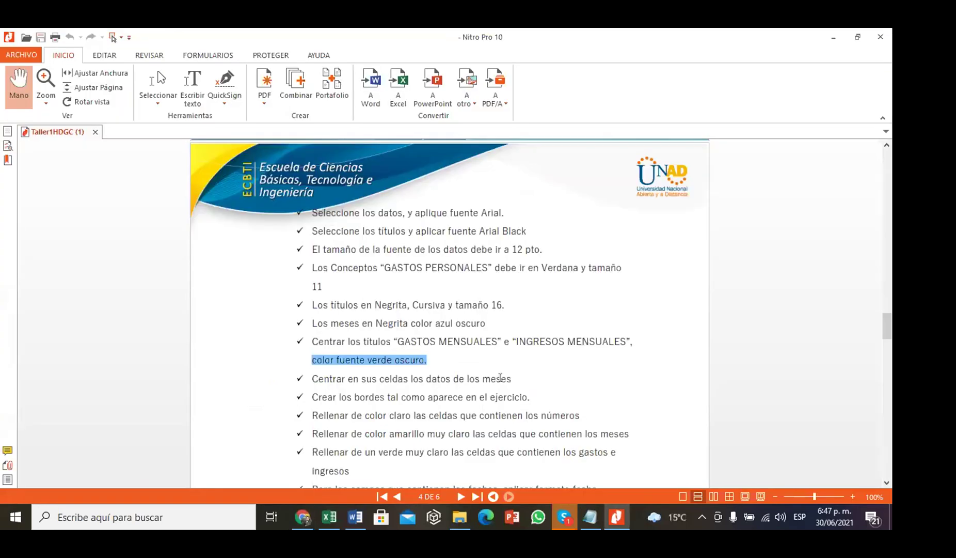
Centre the Gastos month figures F5:H8 horizontally and vertically in their cells
click(448, 374)
drag(308, 378, 511, 378)
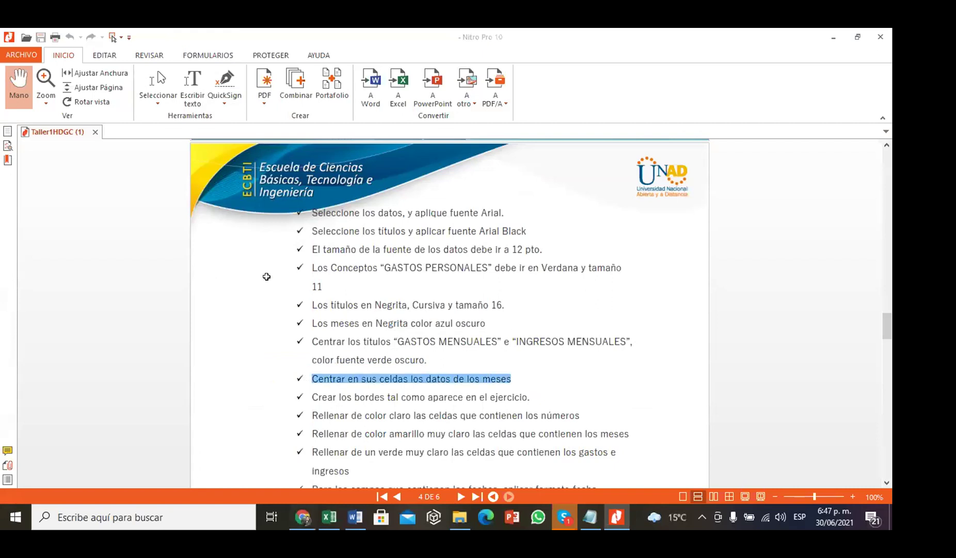
key(alt+Tab)
key(shift+Right)
key(shift+Down)
key(shift+Down)
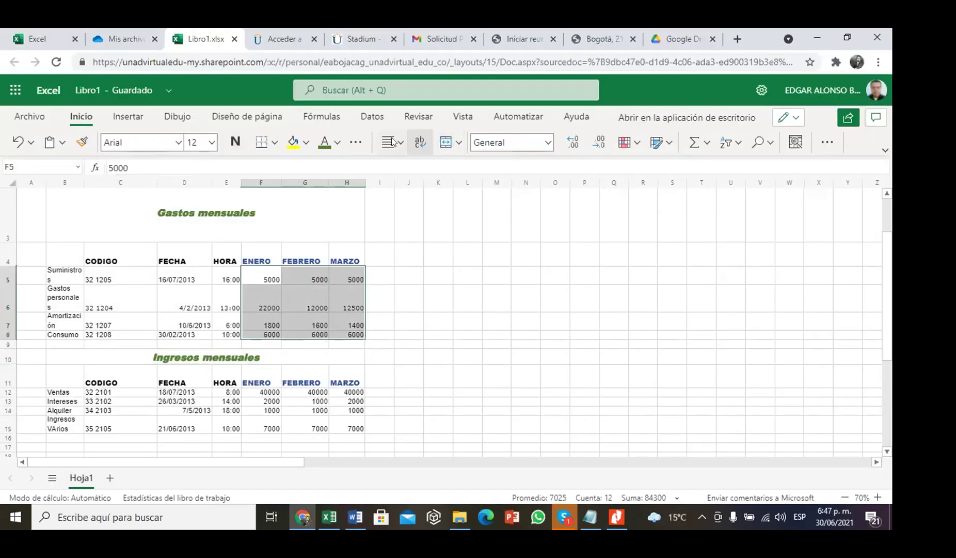
click(393, 143)
click(418, 227)
click(393, 143)
click(418, 195)
Copy F5's centred formatting onto F12:H15 and widen column B to 29.57
click(268, 274)
click(81, 143)
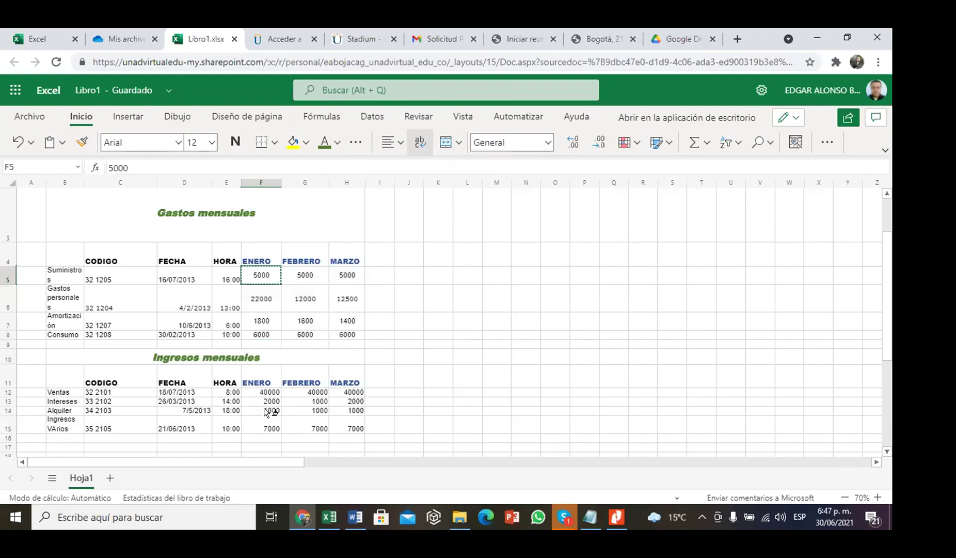
mouse_move(266, 393)
mouse_down()
mouse_move(316, 405)
mouse_move(342, 432)
mouse_up()
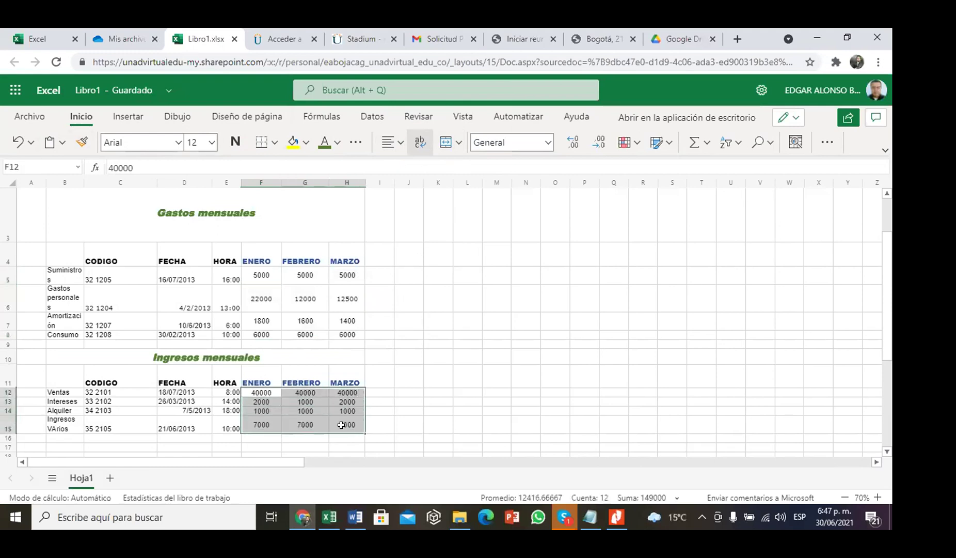
drag(80, 184, 122, 189)
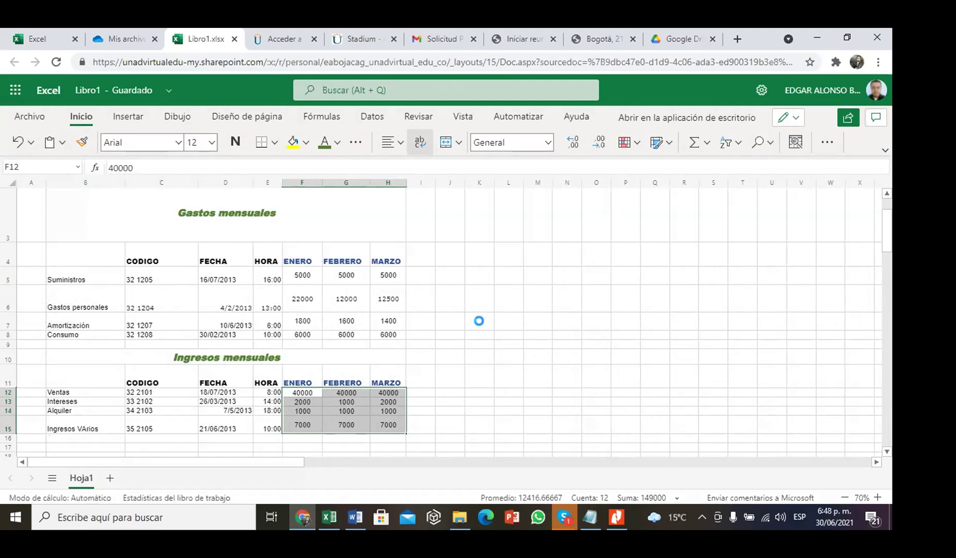
Check the alignment of the Gastos figures and the Ingresos figures F12:H15
click(303, 272)
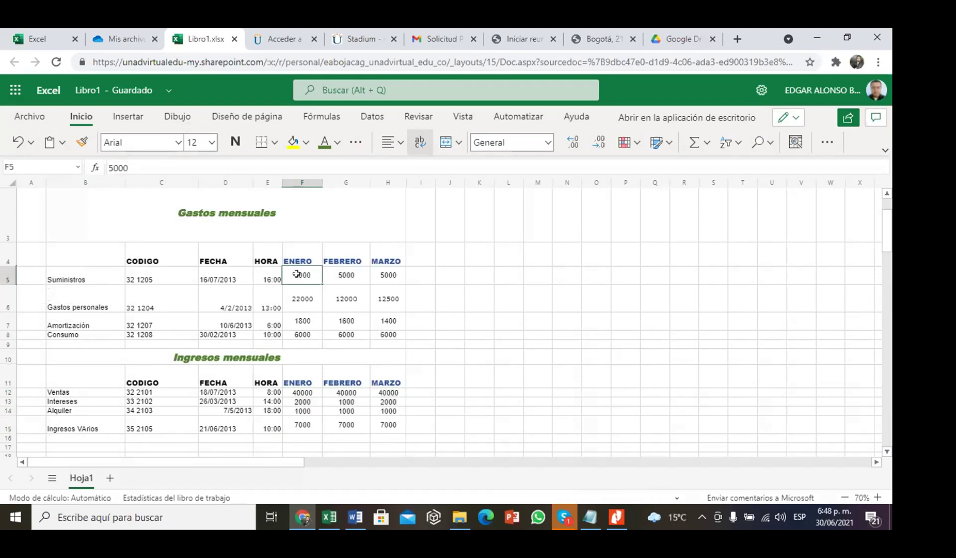
drag(297, 273, 381, 327)
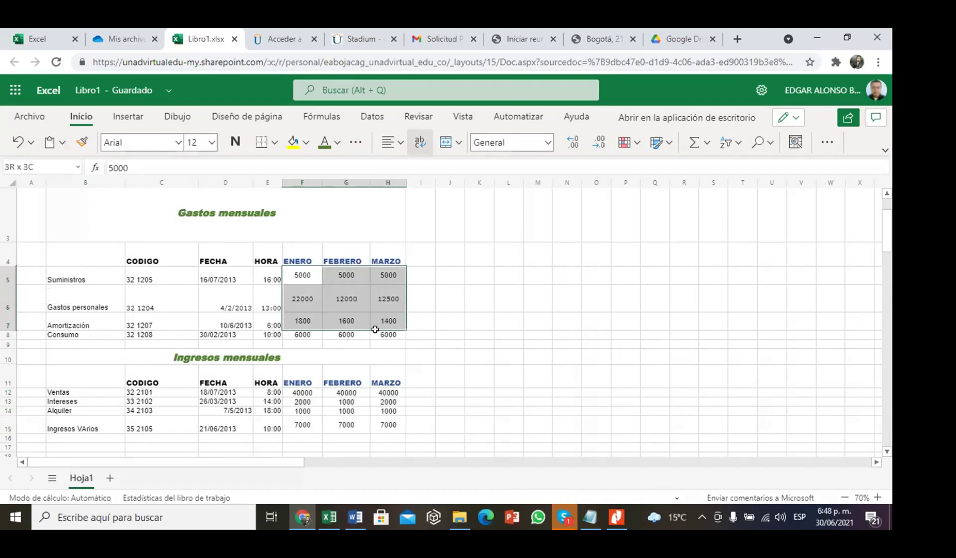
click(309, 276)
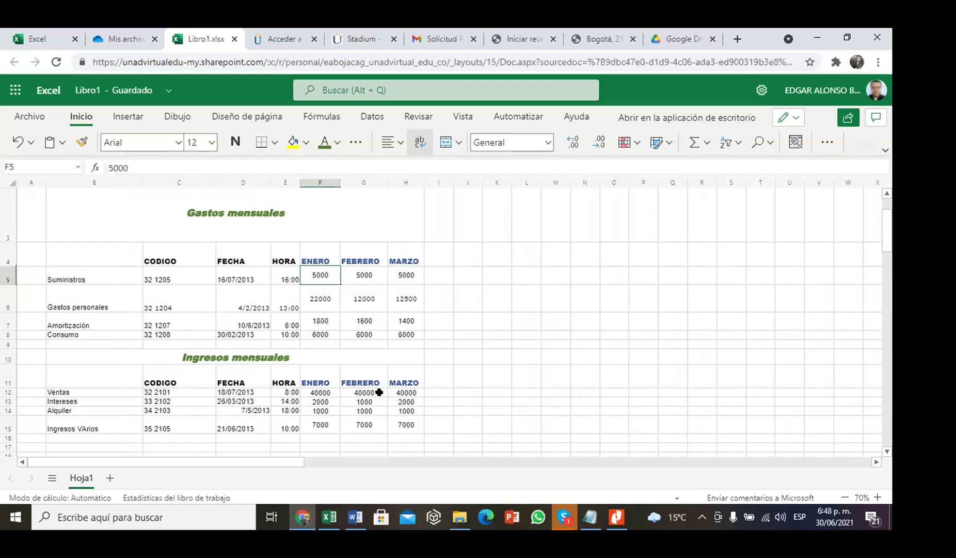
drag(327, 391, 398, 424)
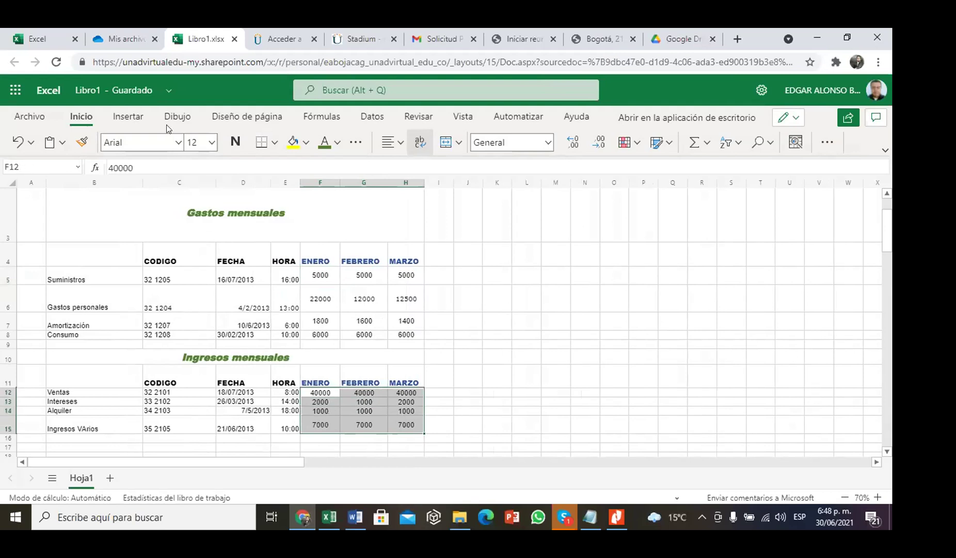
click(391, 142)
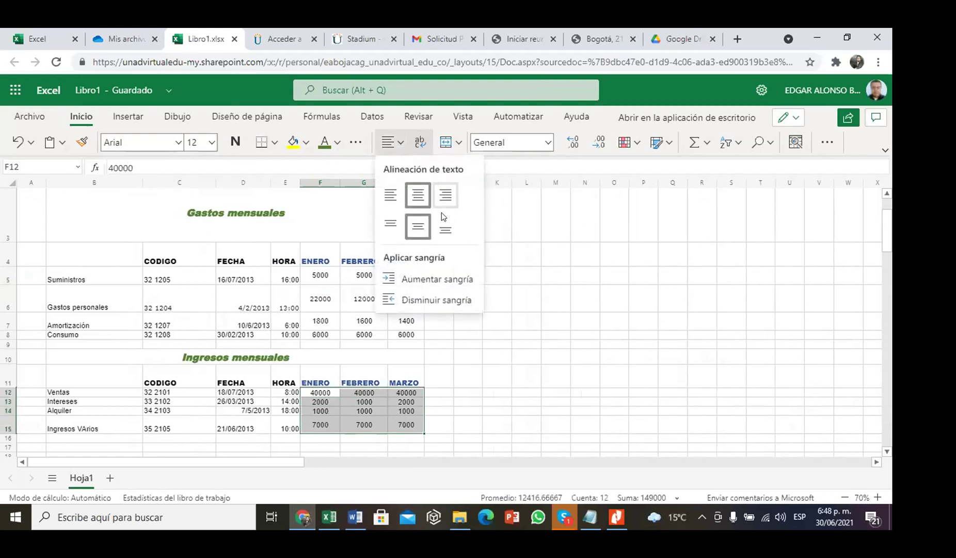
click(500, 371)
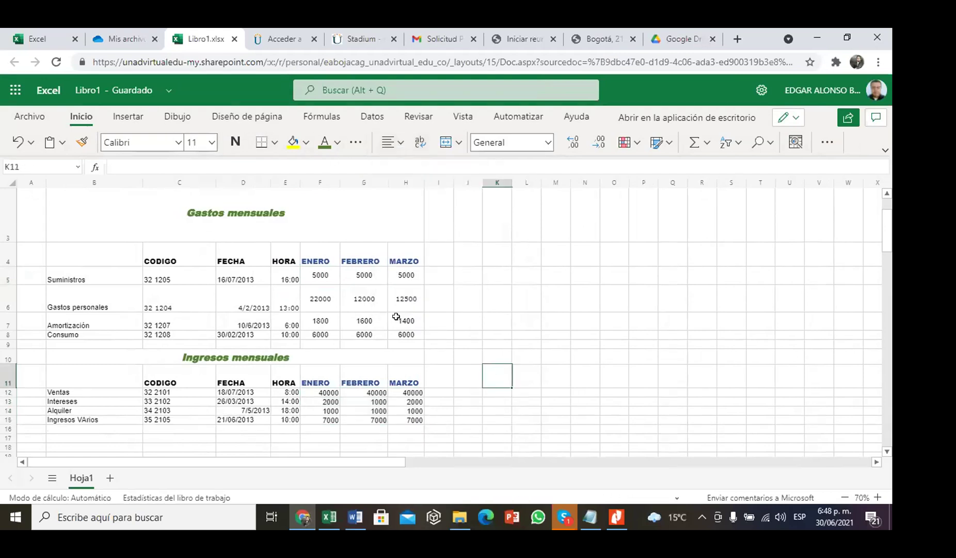
Paint F5's formatting onto the Ingresos figures F12:H15, verify F7 and F12, then go to the PDF
click(321, 276)
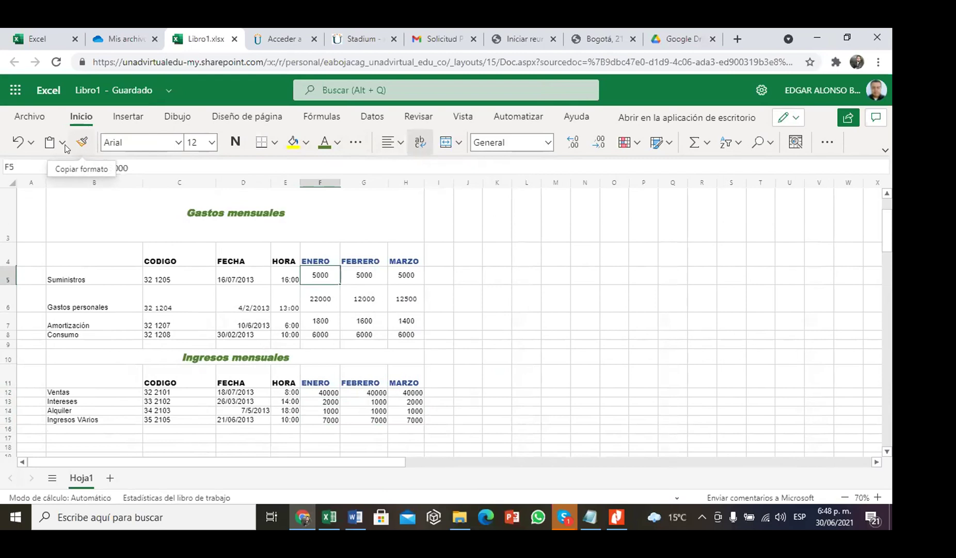
click(79, 144)
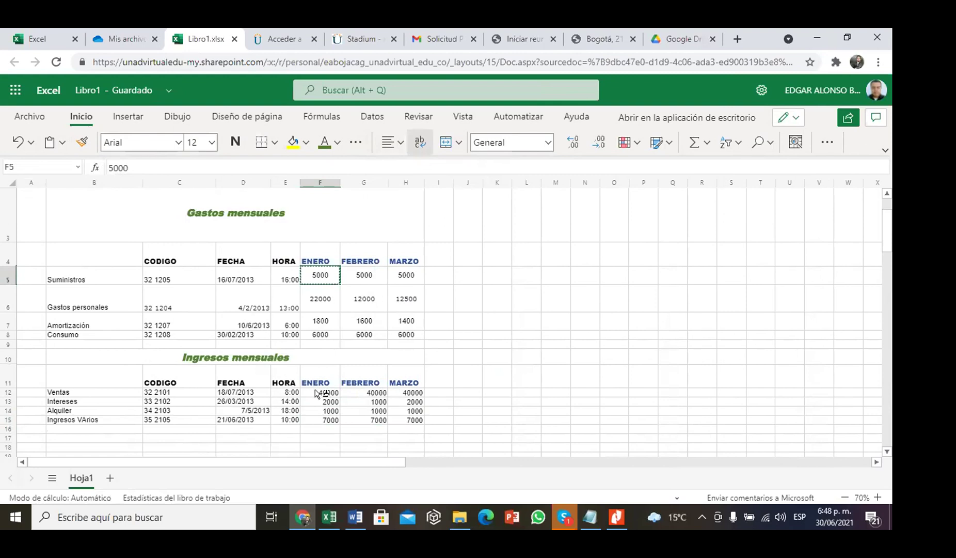
drag(319, 394, 406, 419)
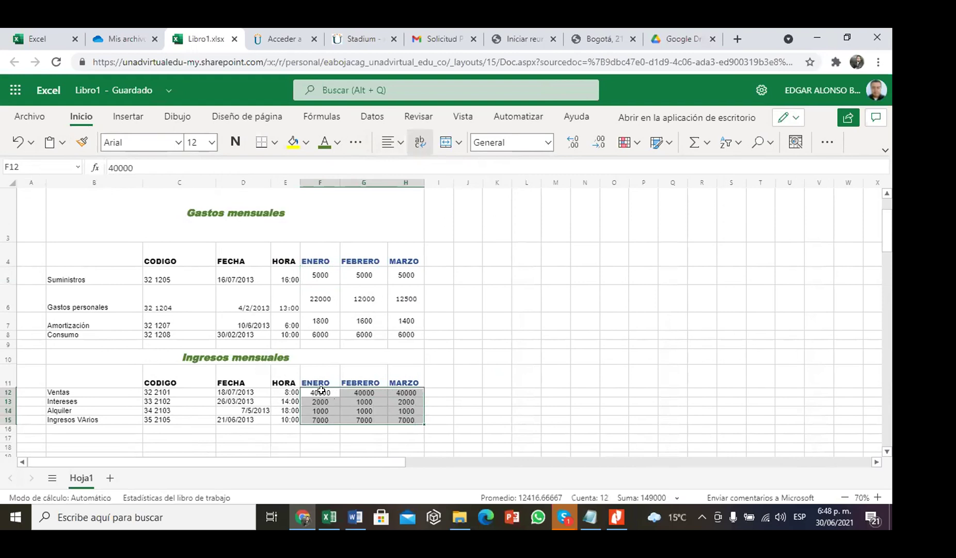
click(321, 391)
click(320, 319)
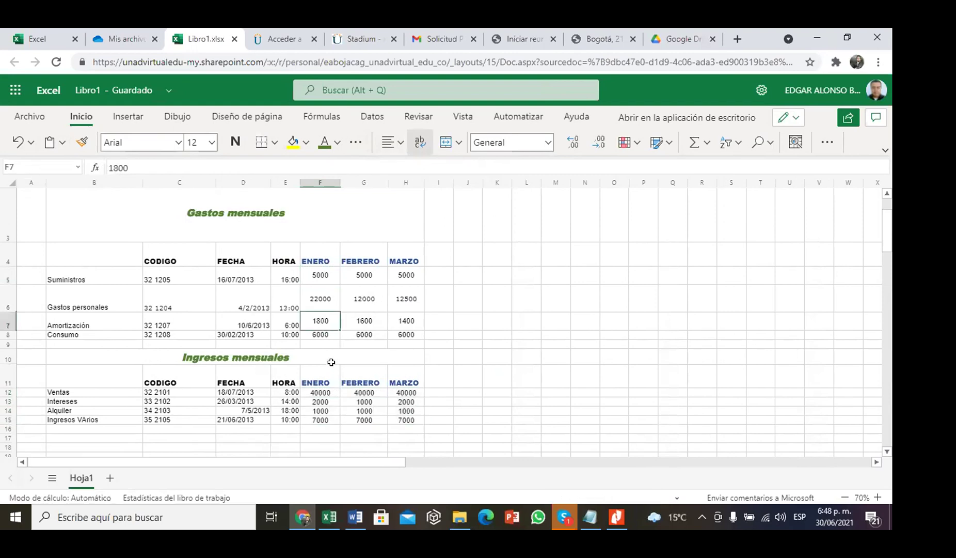
click(320, 392)
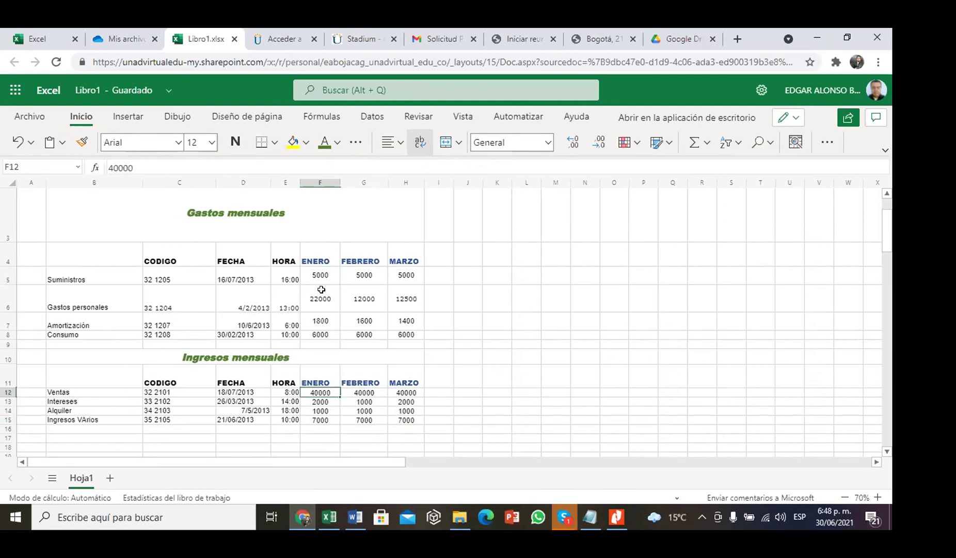
click(300, 515)
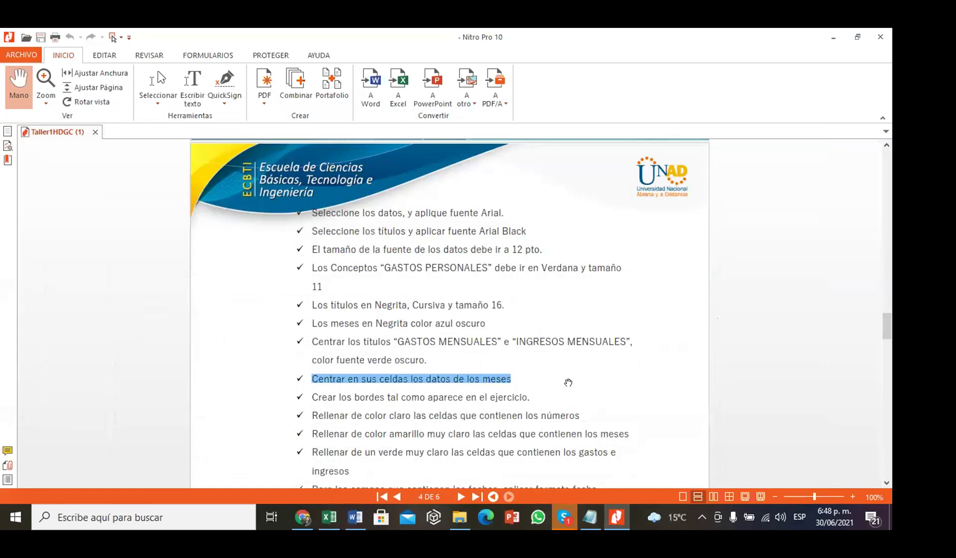
Scroll through the PDF checklist and its example income table, then return to Libro1
scroll(568, 382, down, 1)
drag(604, 381, 565, 526)
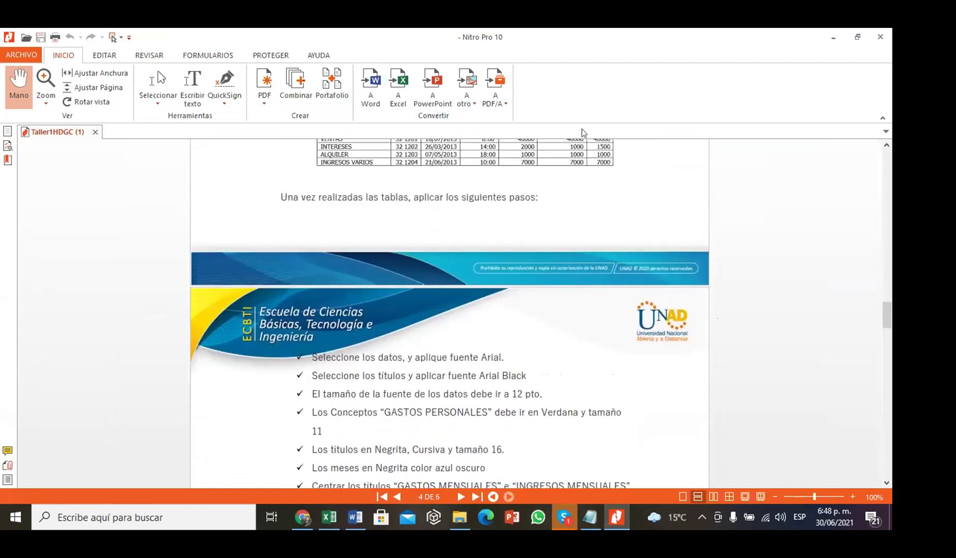
scroll(404, 371, up, 2)
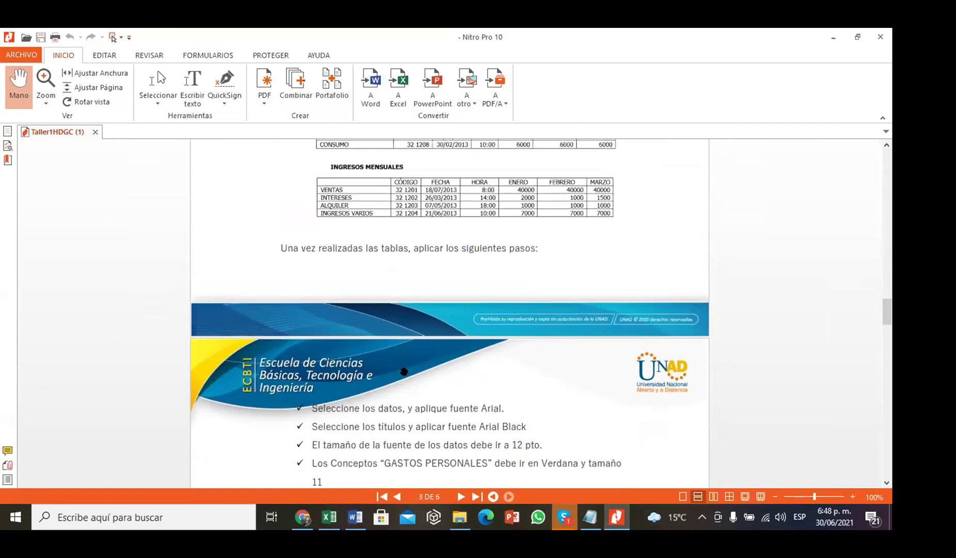
scroll(404, 371, down, 4)
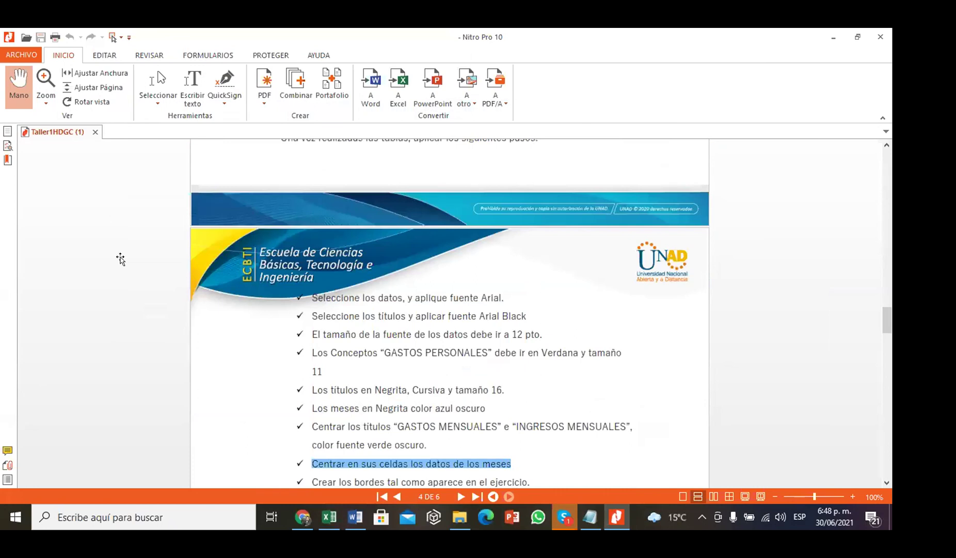
scroll(103, 257, down, 1)
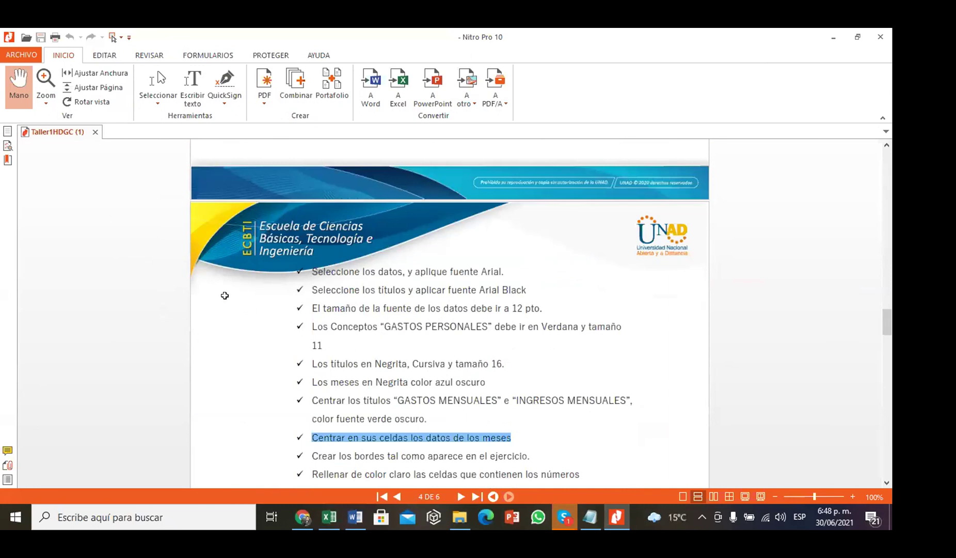
key(alt+Tab)
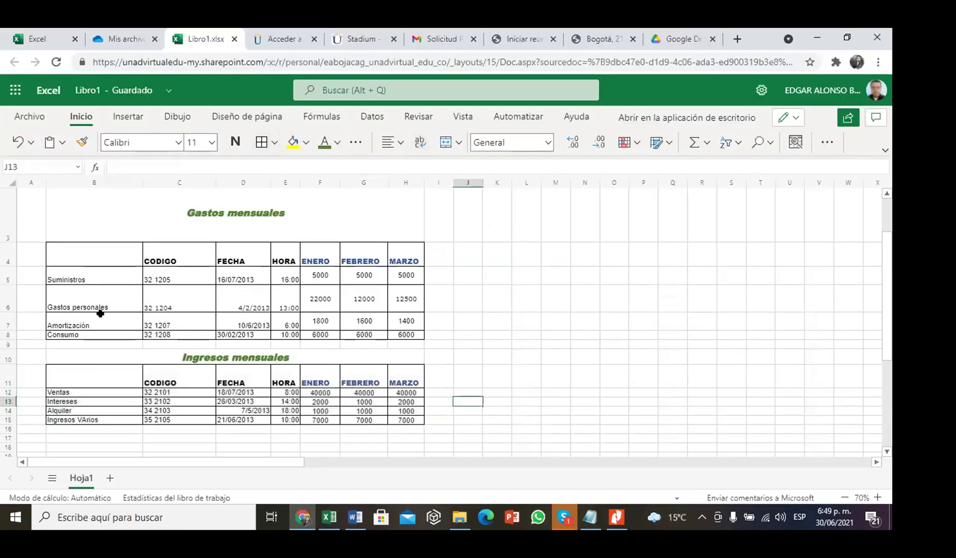
Resize the Gastos rows 5 to 8 to a uniform normal height, then go to the PDF
drag(7, 279, 10, 306)
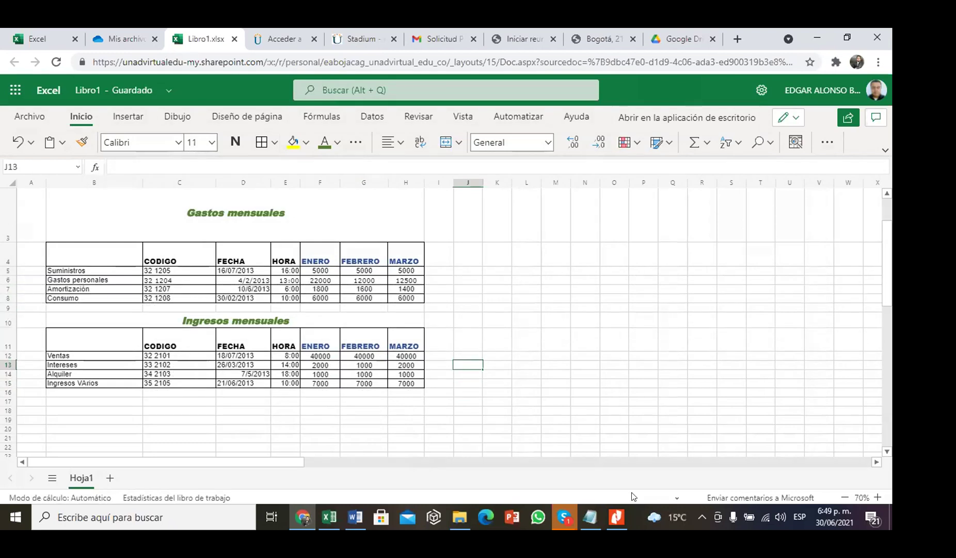
click(609, 515)
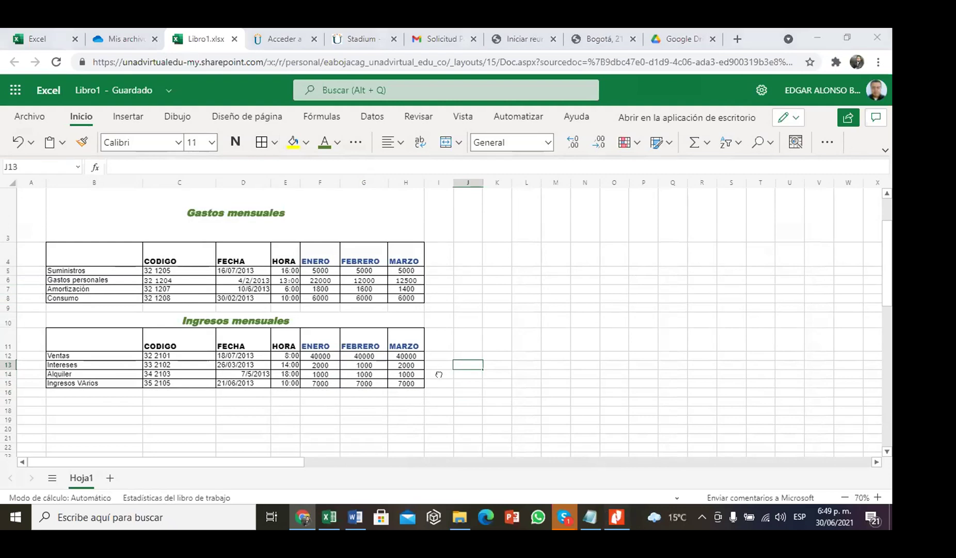
Reread the border and fill-colour instructions, then select the Gastos CODIGO cells C5:C8 in Libro1
key(alt+Tab)
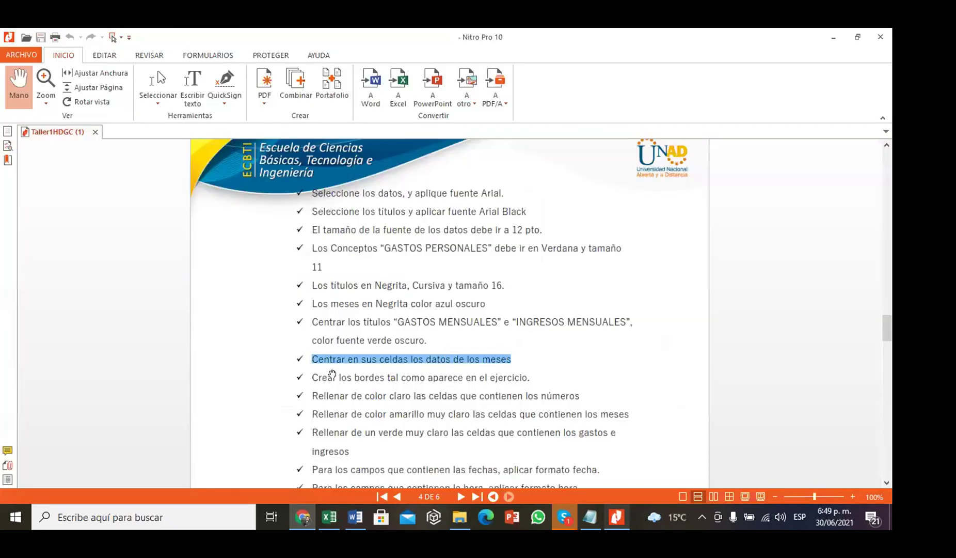
scroll(449, 360, down, 2)
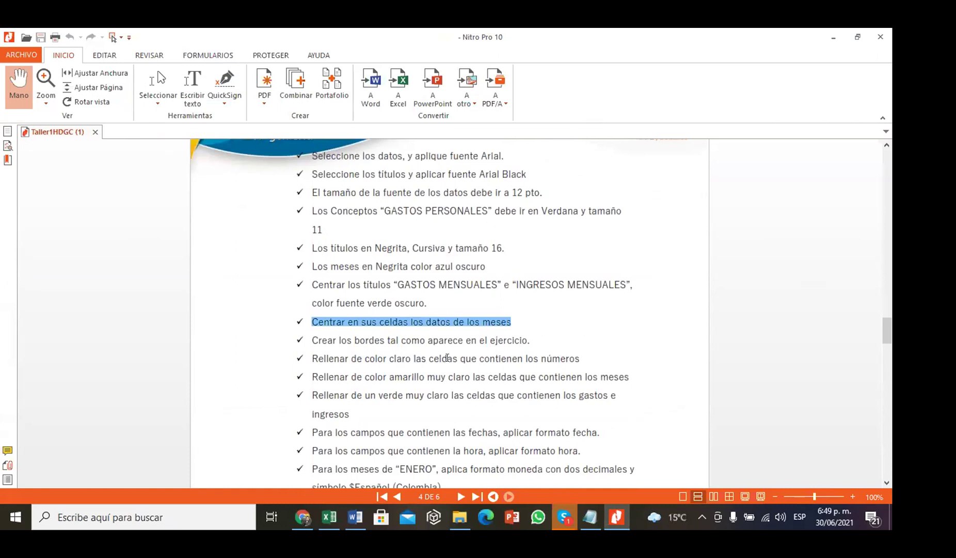
click(448, 358)
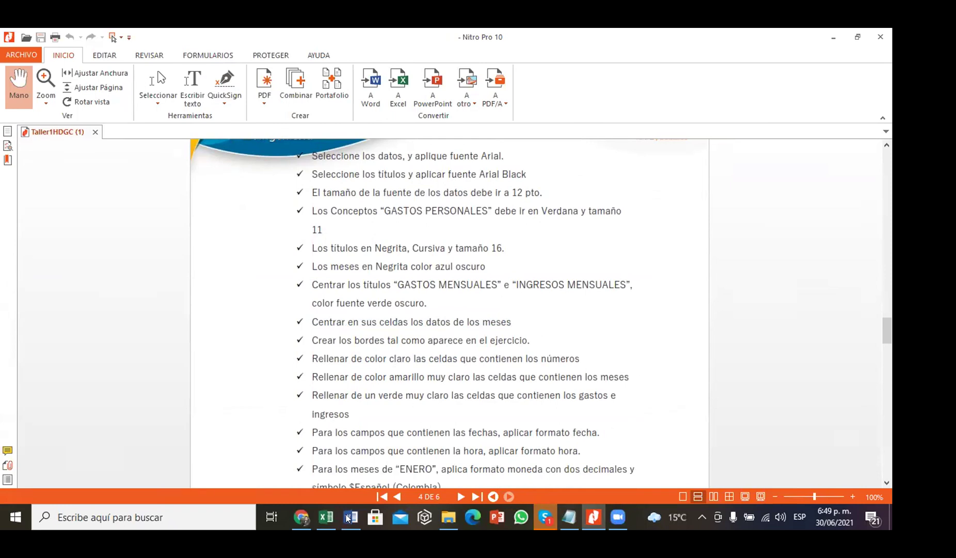
click(299, 517)
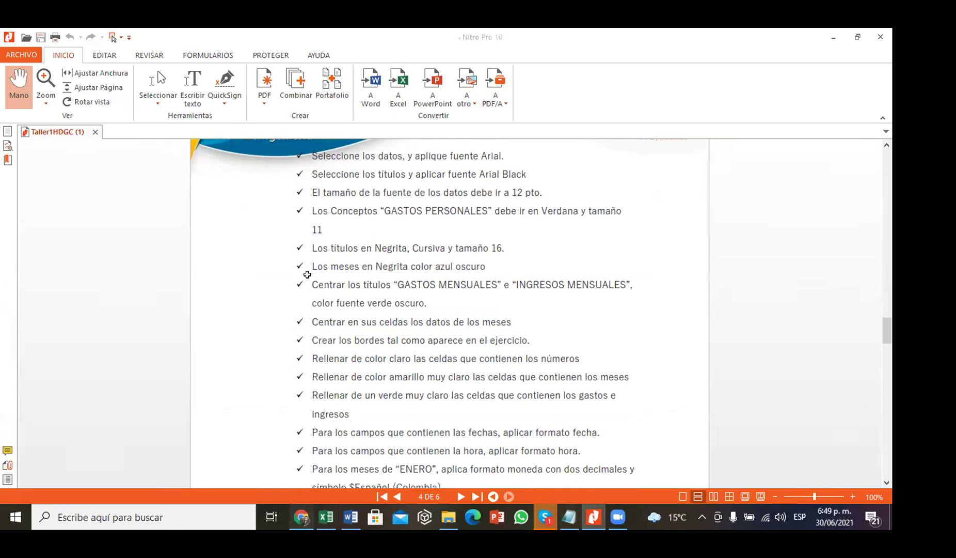
drag(192, 270, 184, 295)
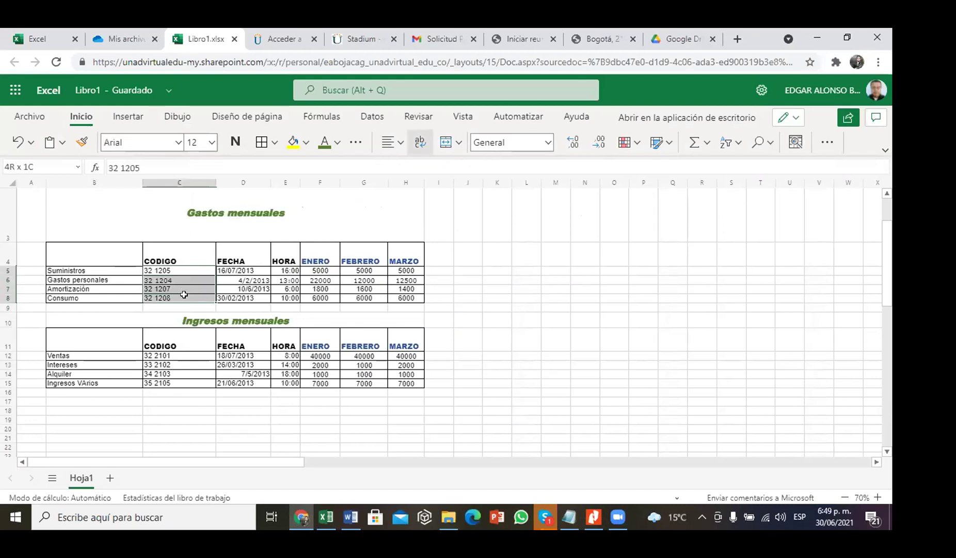
Fill C5:C8, C12:C15, F5:H8 and F12:H15 with yellow
click(294, 143)
drag(155, 355, 160, 381)
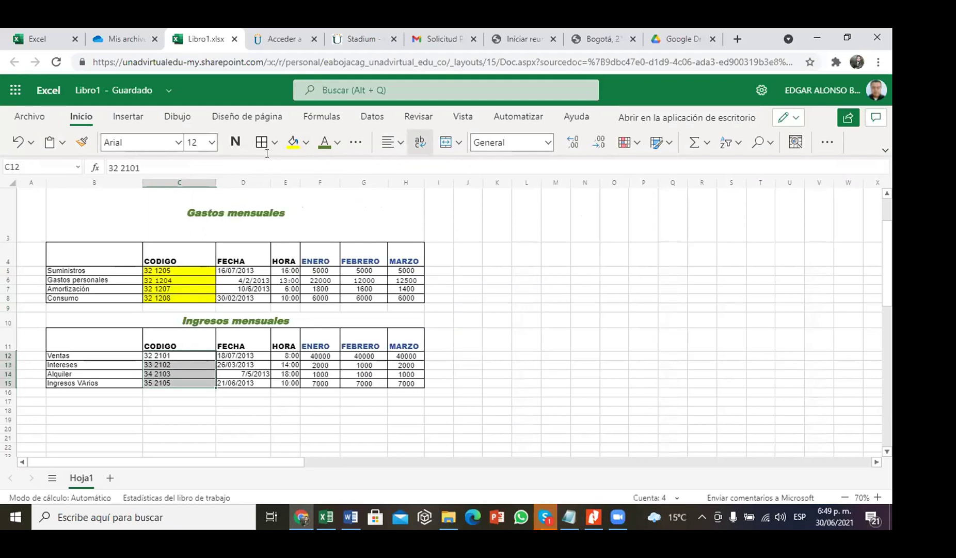
click(294, 143)
drag(311, 269, 396, 293)
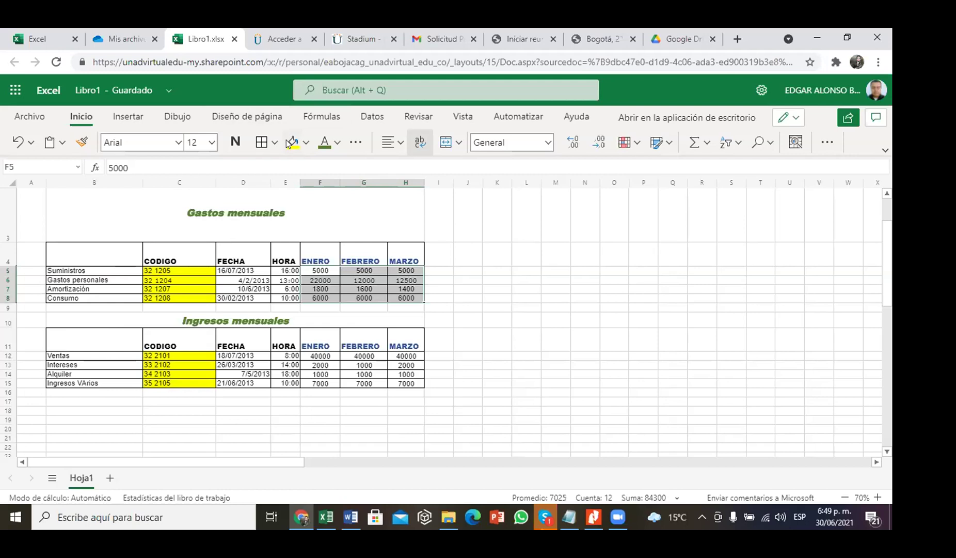
click(294, 142)
drag(330, 356, 396, 382)
click(290, 144)
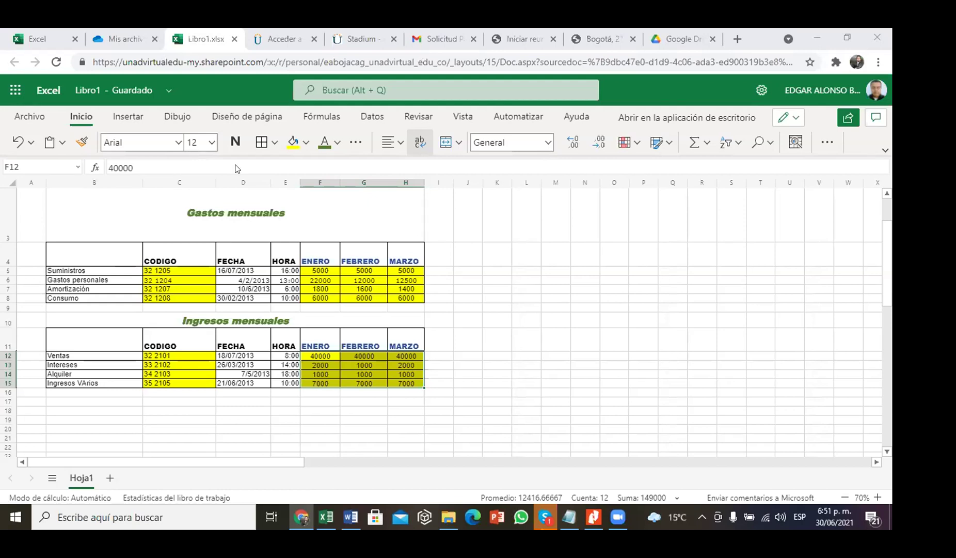
Deselect the yellow-filled figures and switch to the instructions PDF
click(265, 414)
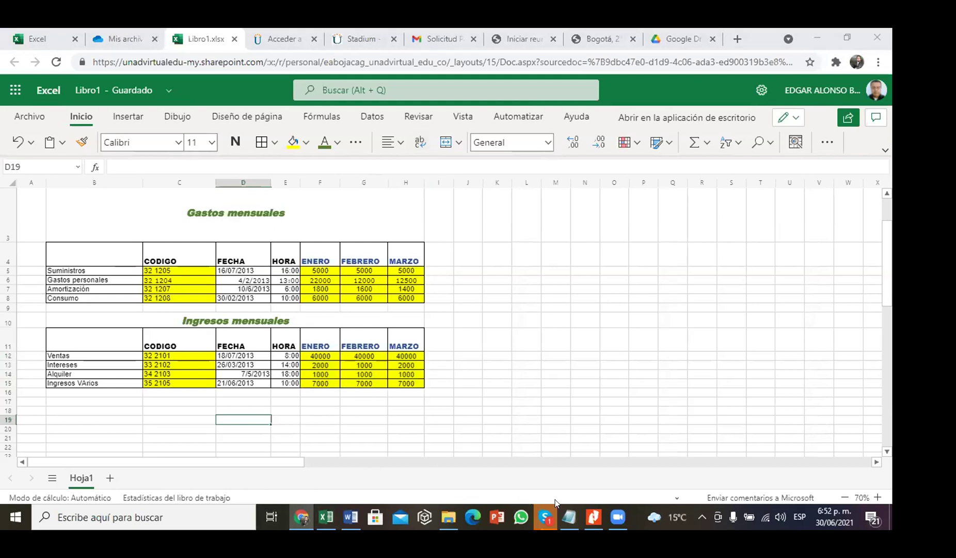
click(602, 513)
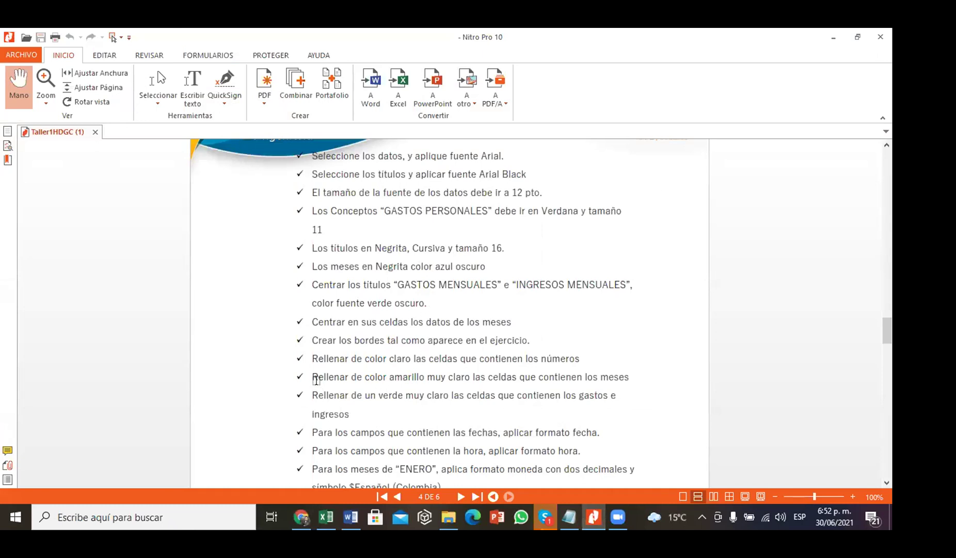
Reread the 'Rellenar de color amarillo muy claro' instruction, then briefly view the desktop Excel workbook
drag(313, 379, 518, 389)
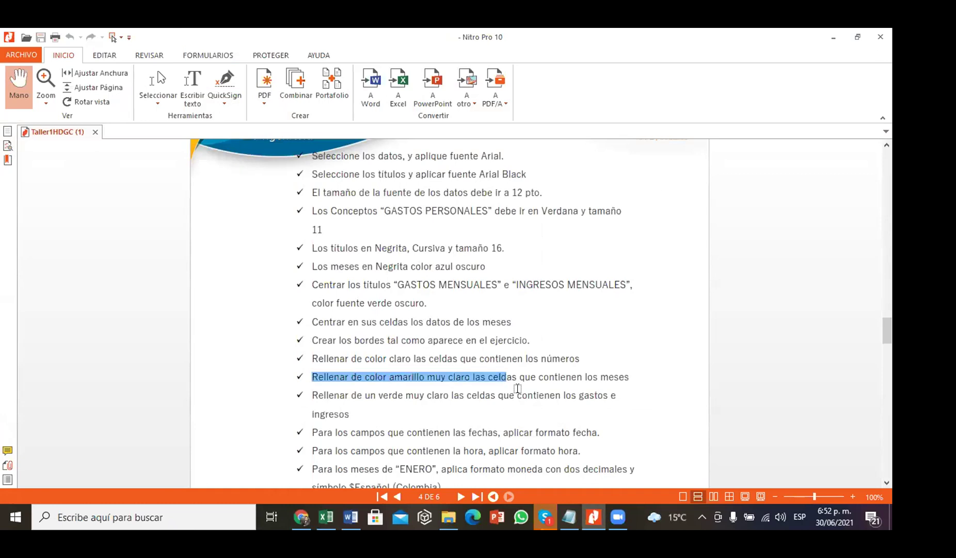
click(519, 389)
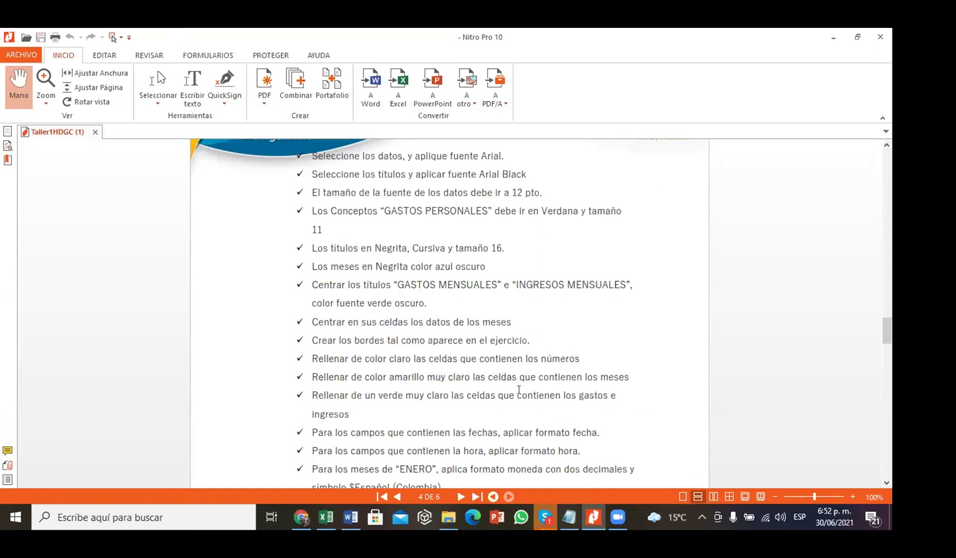
click(332, 515)
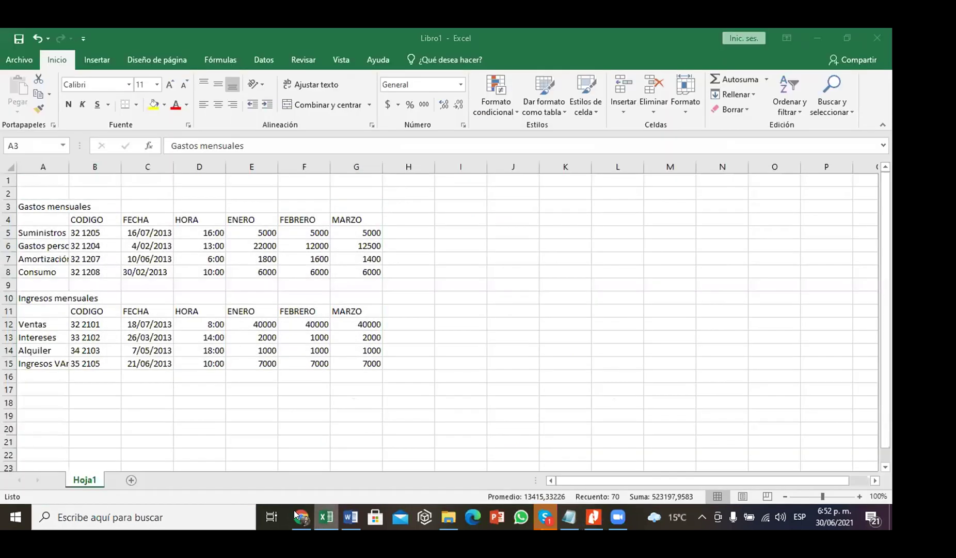
click(325, 516)
Change the Gastos CODIGO cells C5:C8 fill to a pale light colour
key(alt+Tab)
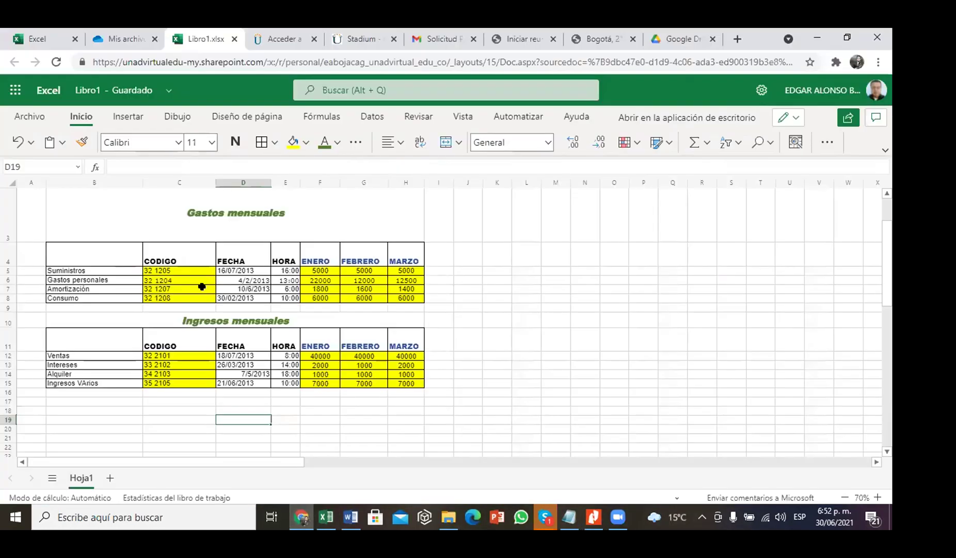
click(187, 271)
drag(187, 277, 188, 299)
click(307, 142)
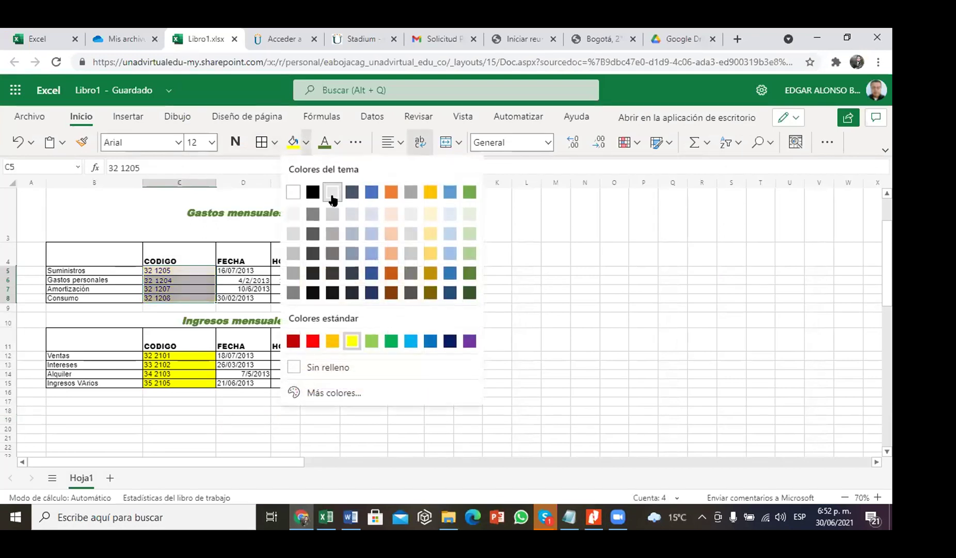
click(332, 190)
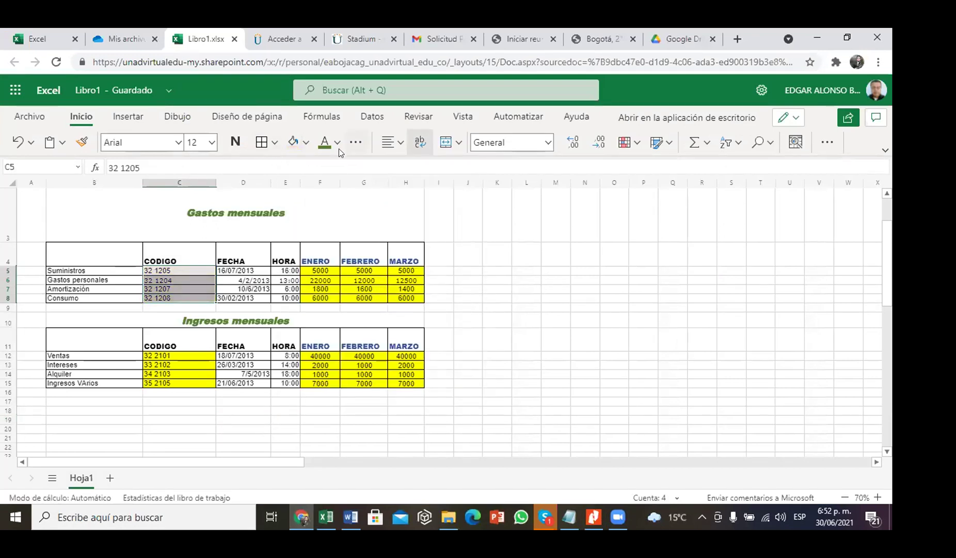
click(303, 142)
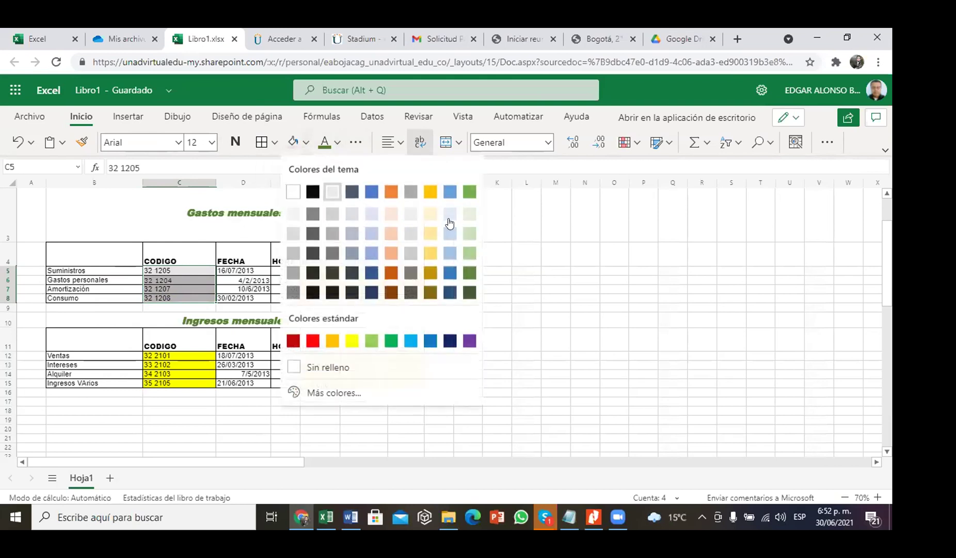
click(446, 218)
Remove the yellow fill from F5:H8, C12:C15 and F12:H15, then go to the PDF
drag(320, 270, 406, 298)
click(293, 141)
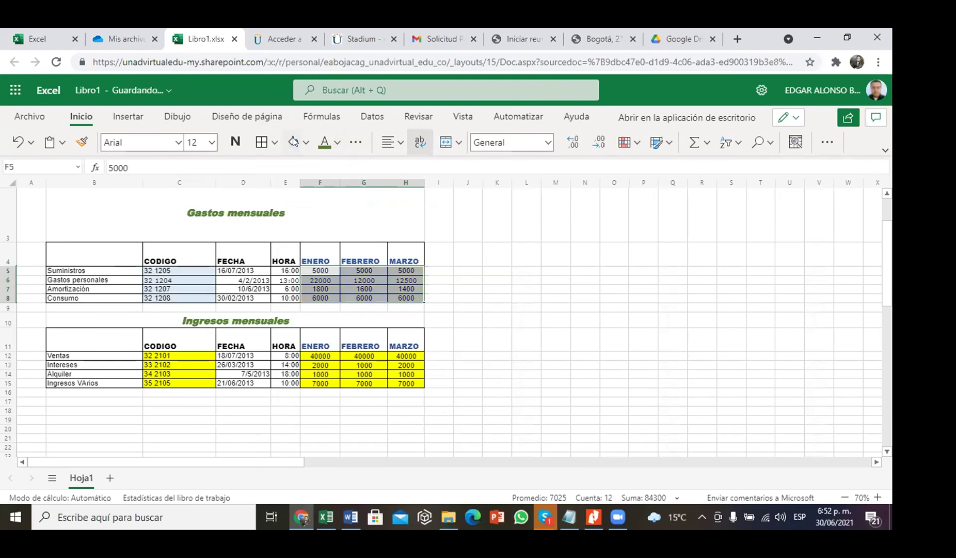
drag(194, 356, 196, 382)
click(292, 141)
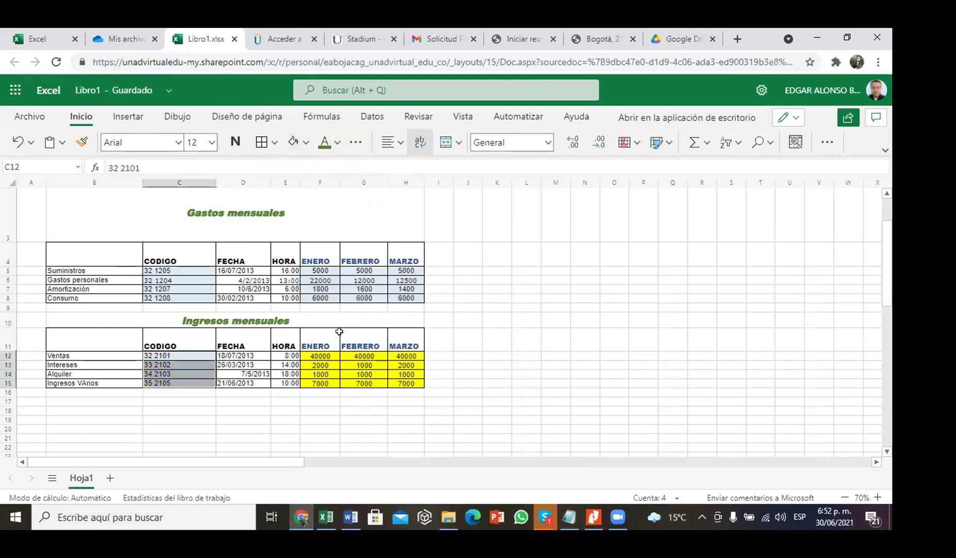
click(320, 364)
drag(325, 355, 406, 383)
click(293, 141)
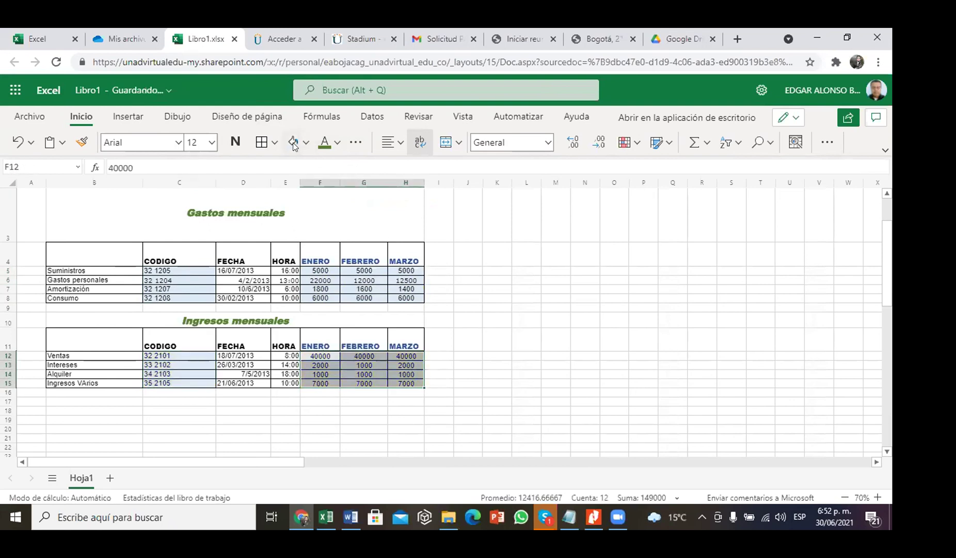
click(517, 356)
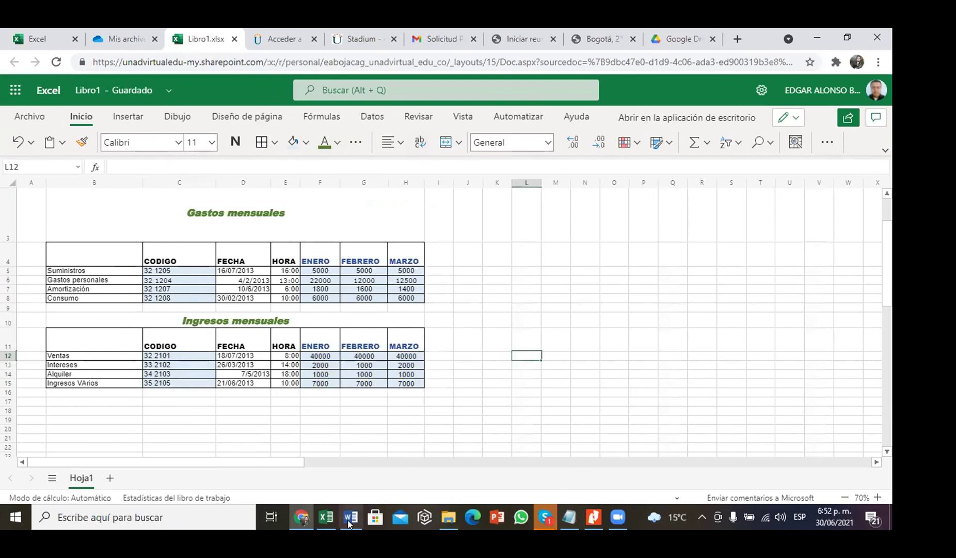
click(593, 516)
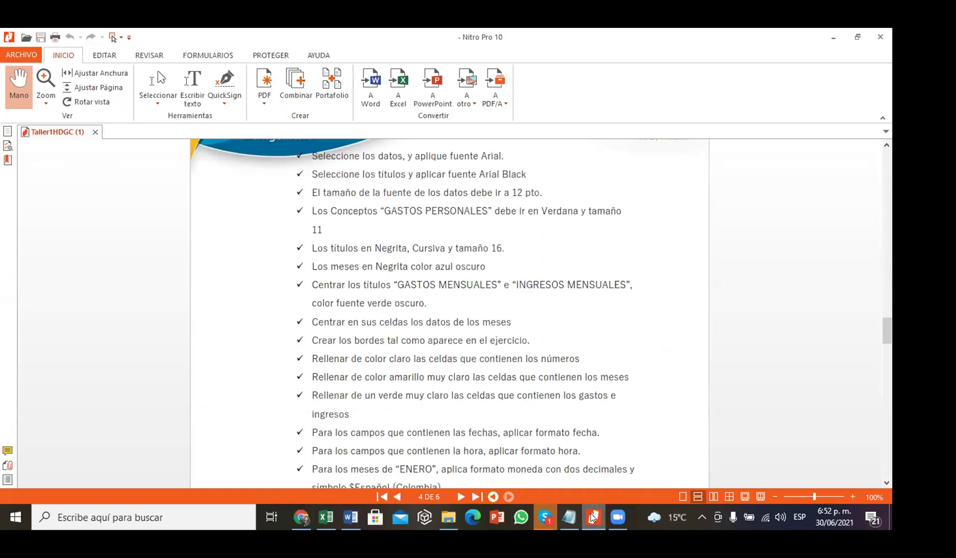
Fill the Gastos month figures F5:H8 with a light yellow
click(593, 517)
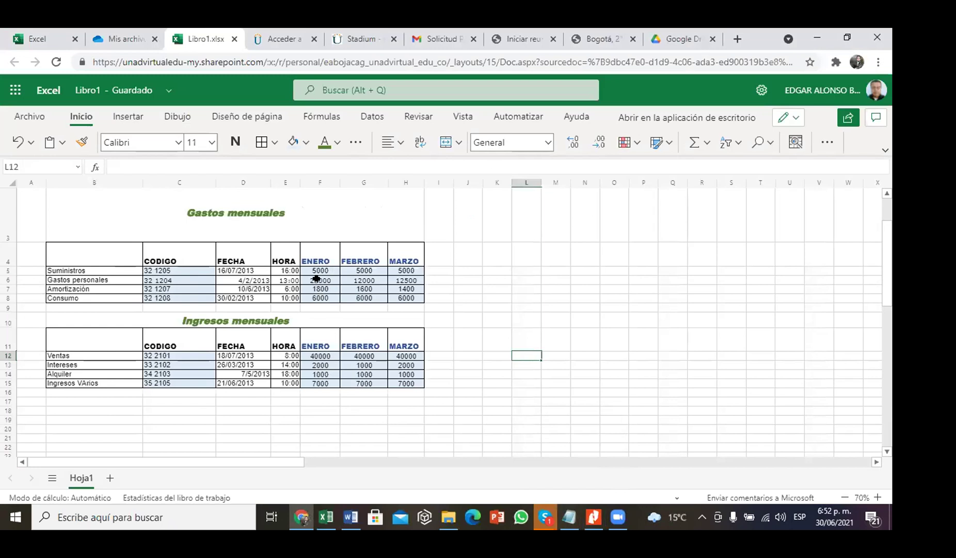
click(317, 266)
drag(351, 274, 405, 298)
click(306, 142)
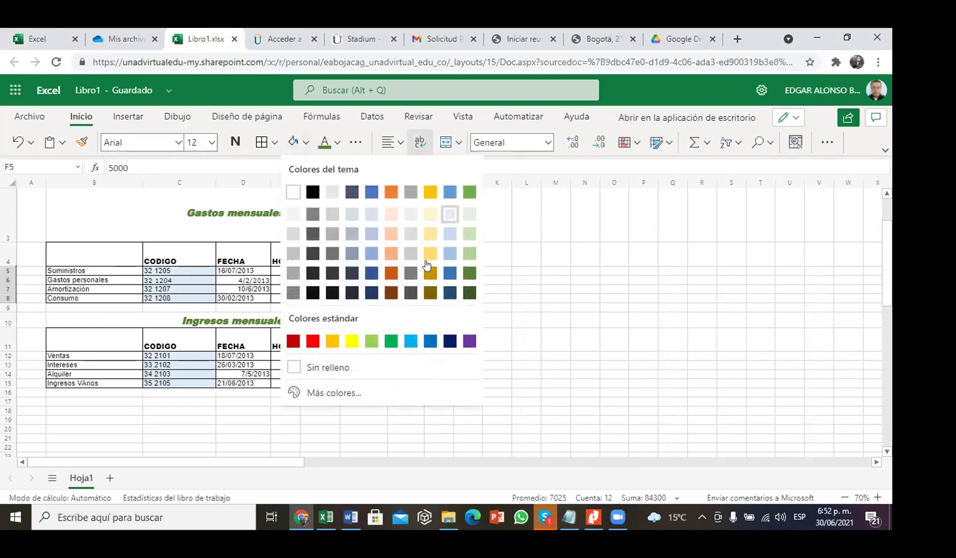
click(430, 253)
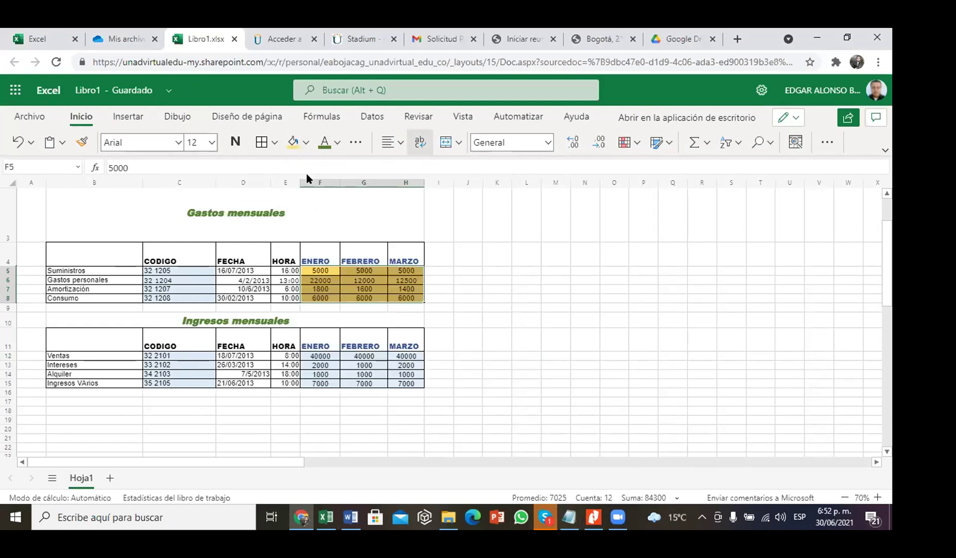
Replace the F5:H8 fill with the custom yellow fff945
click(305, 144)
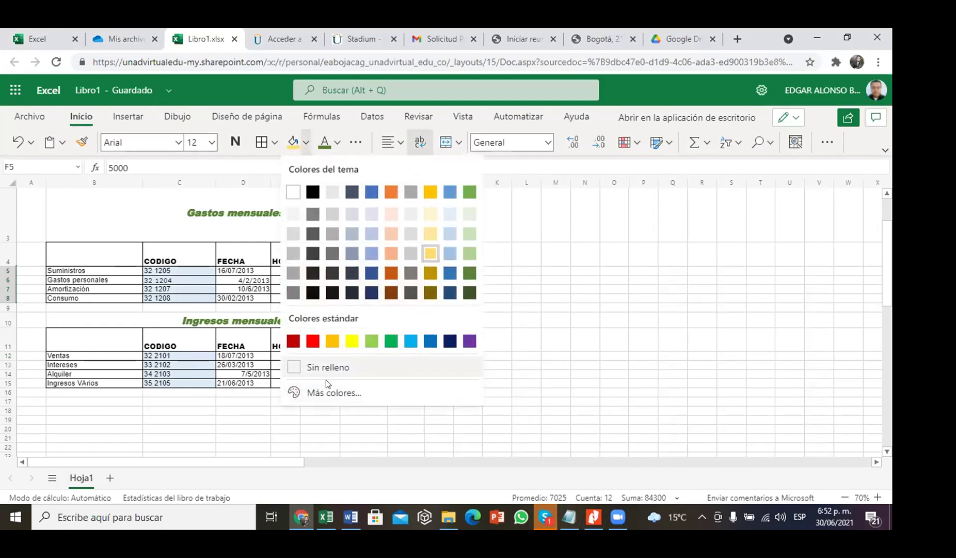
click(326, 390)
drag(360, 347, 368, 347)
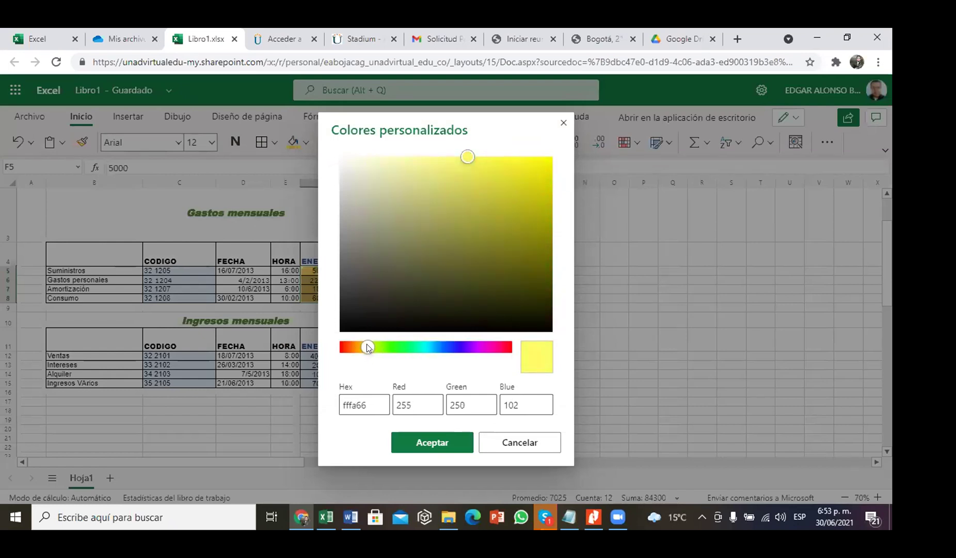
drag(509, 169, 495, 146)
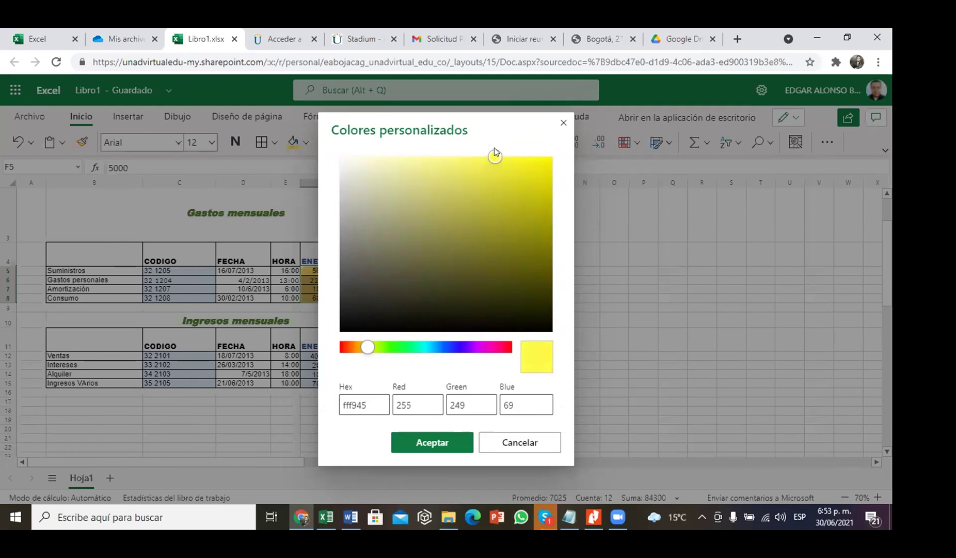
click(439, 442)
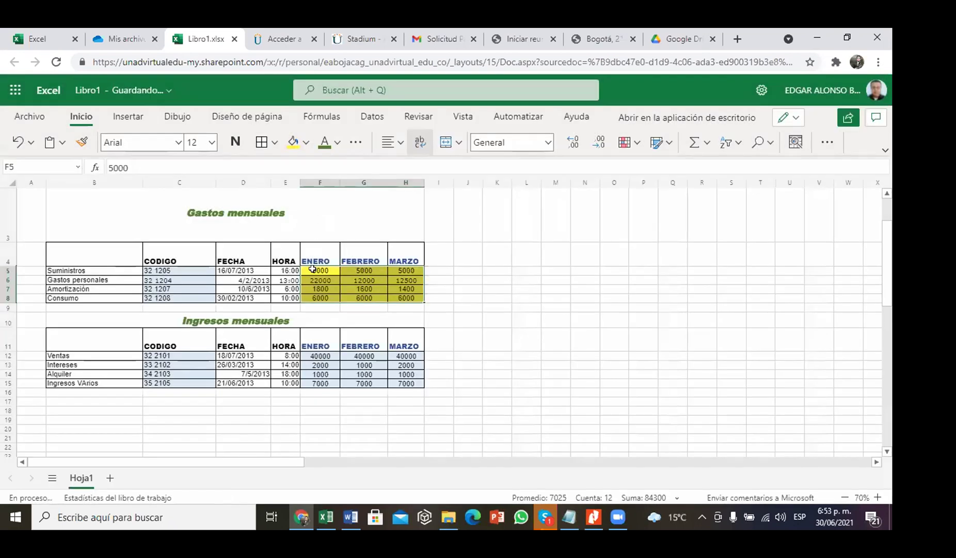
Give the Ingresos month figures F12:H15 the same yellow fill
click(312, 268)
drag(322, 355, 413, 383)
click(289, 142)
click(592, 521)
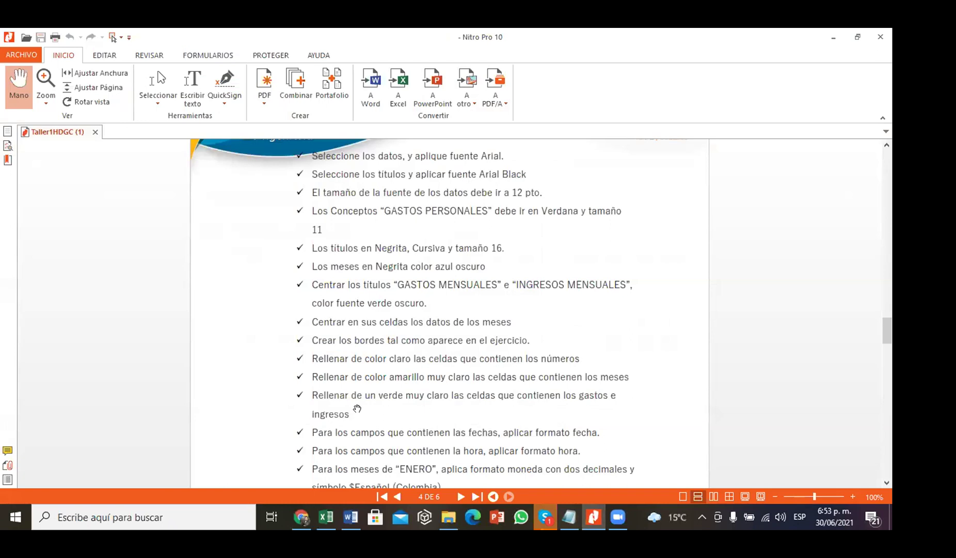
Return to Libro1 and select the Gastos personales row C6:H6
click(301, 516)
click(243, 472)
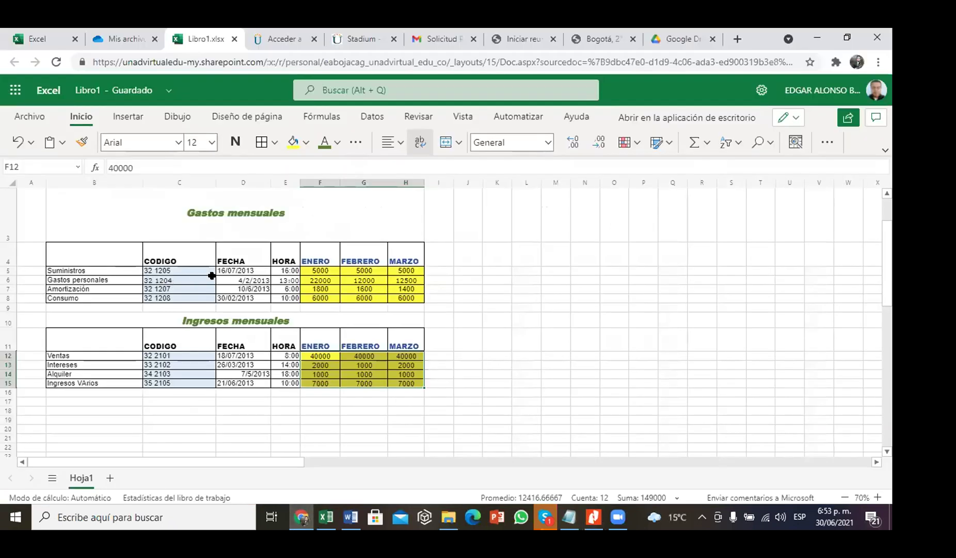
click(298, 517)
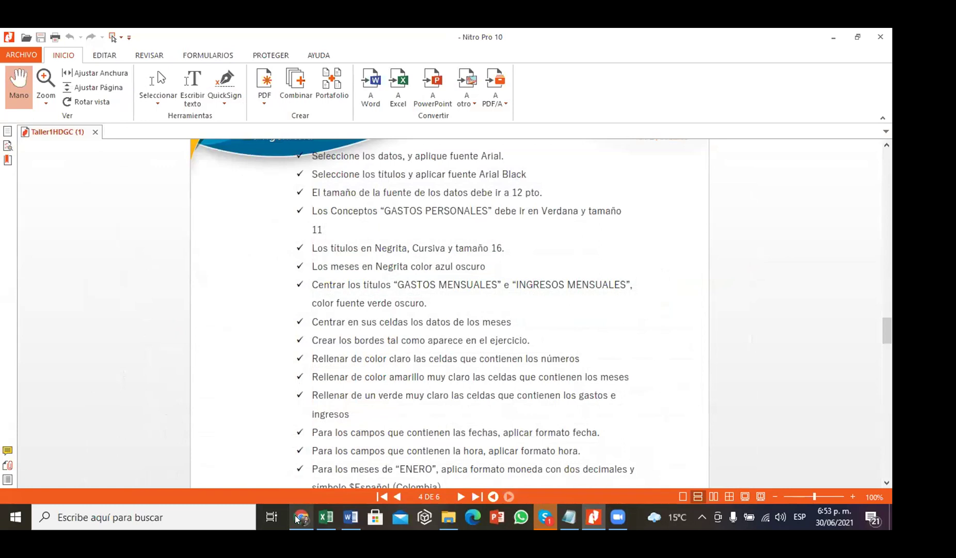
click(297, 517)
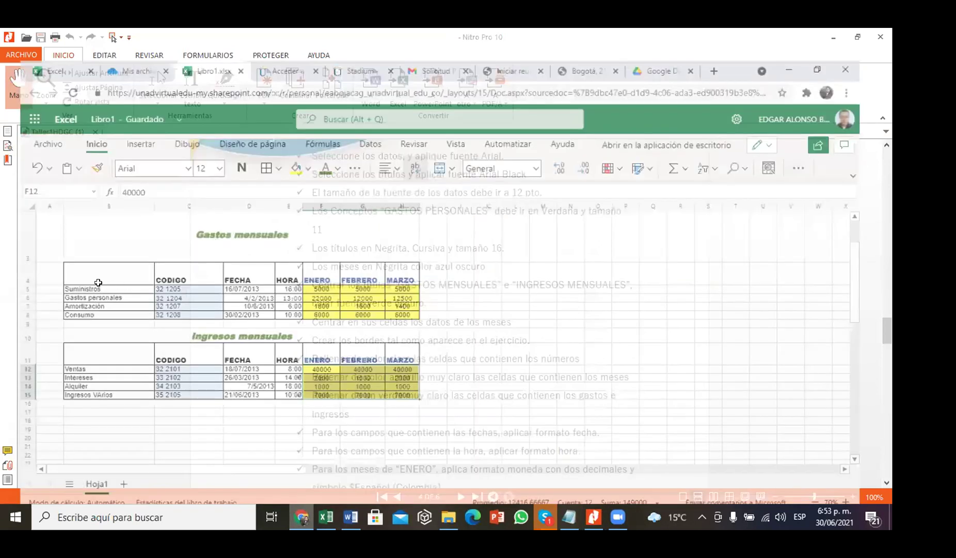
drag(97, 279, 402, 279)
drag(203, 276, 407, 277)
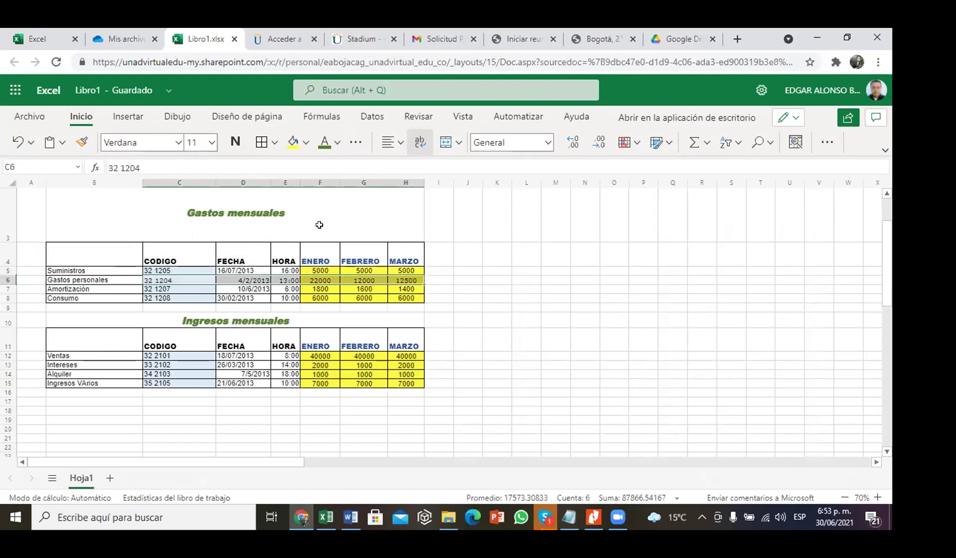
Open the Fill Color choices for the selected row, checking the instructions PDF in between
click(306, 142)
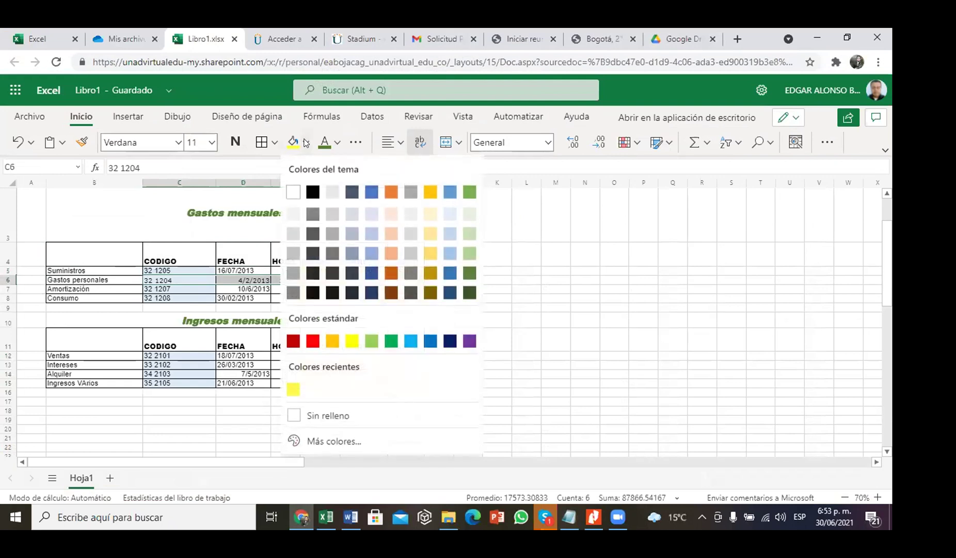
click(300, 515)
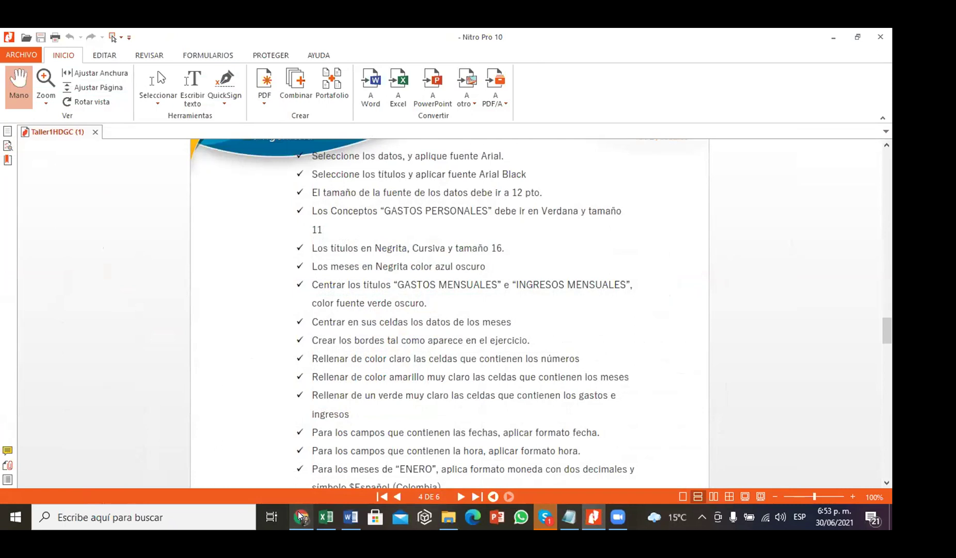
click(300, 515)
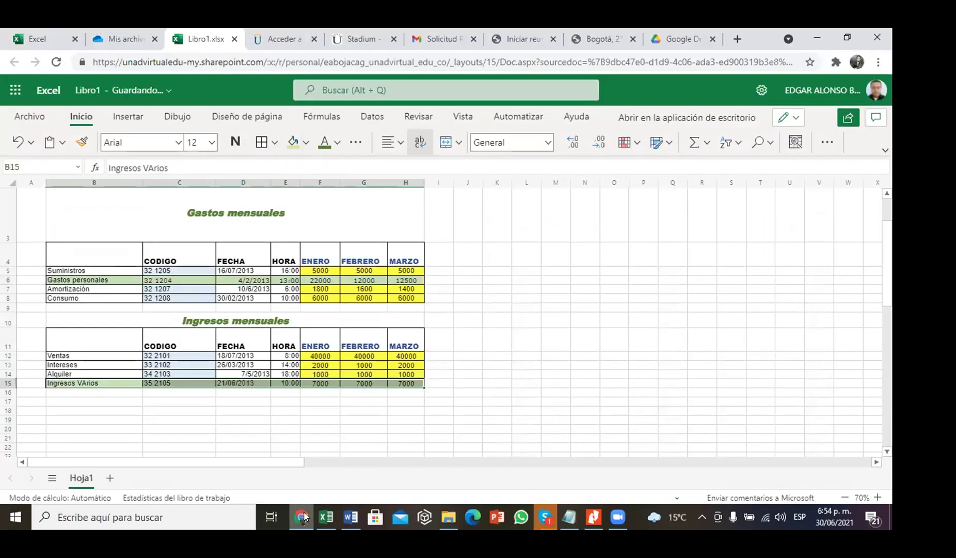
Read the rest of the PDF checklist, then right-click the Gastos dates in the workbook
click(302, 516)
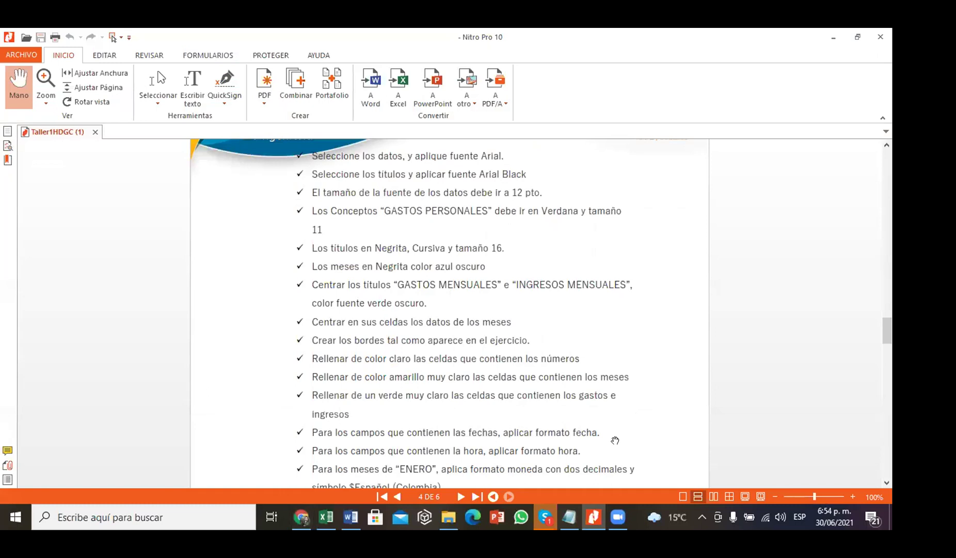
scroll(615, 440, down, 4)
scroll(449, 313, down, 1)
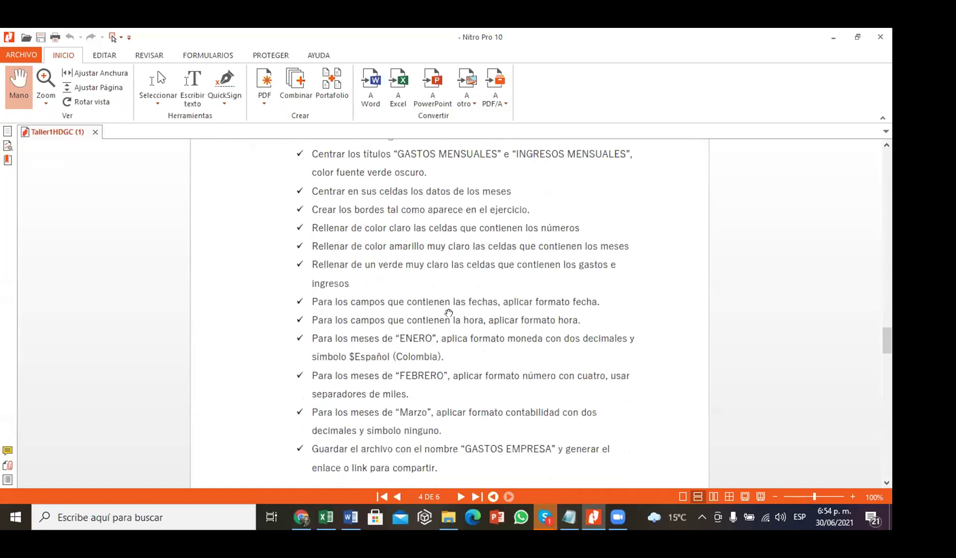
scroll(533, 363, down, 2)
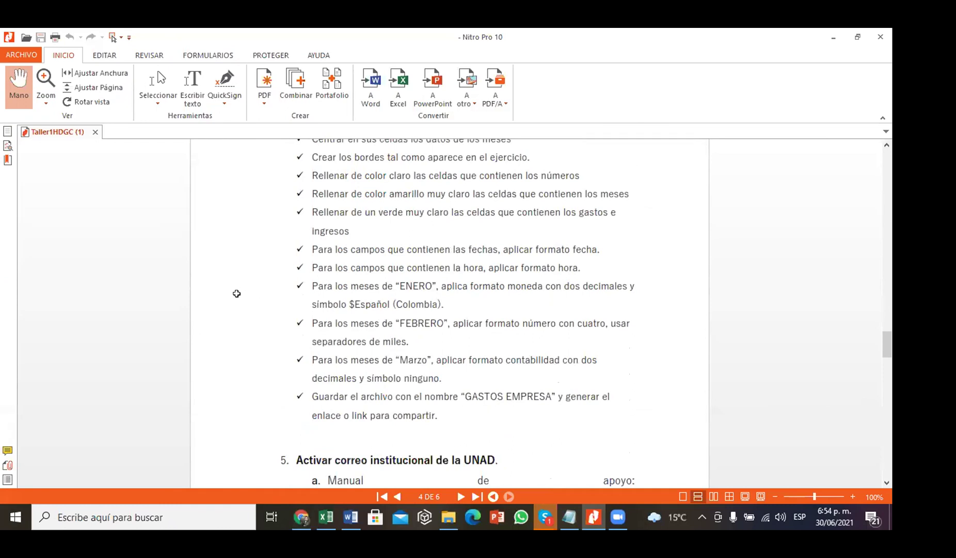
key(alt+Tab)
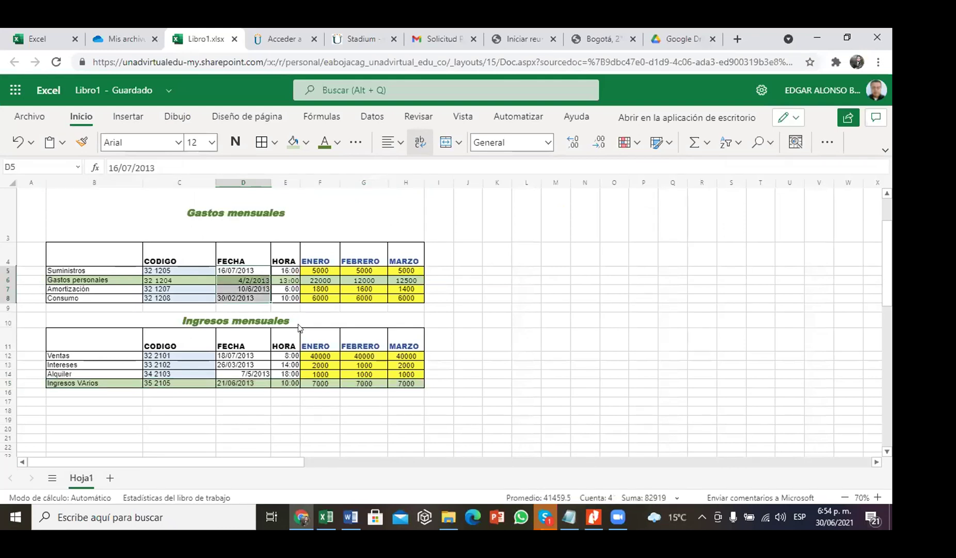
right_click(298, 323)
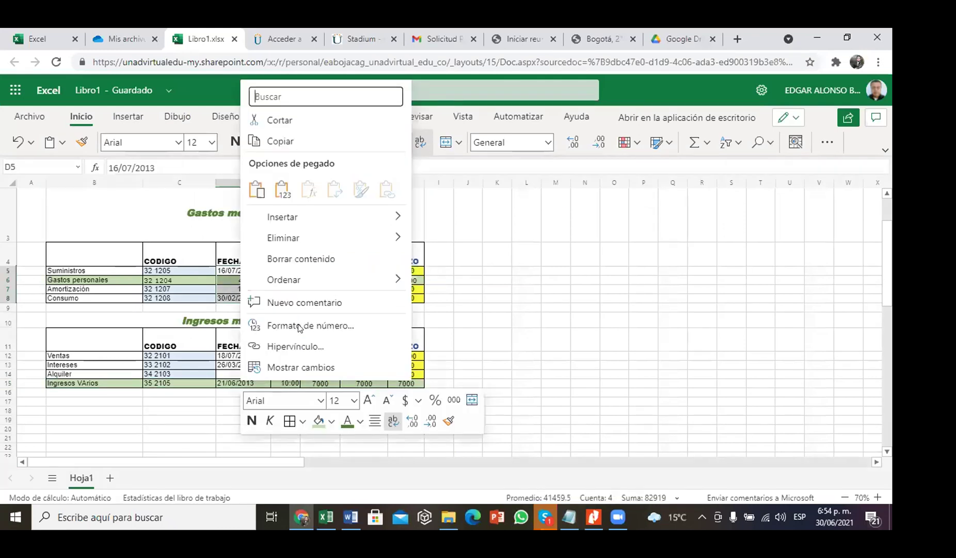
Give the Gastos FECHA cells D5:D8 a short date format like 04/02/13
click(274, 200)
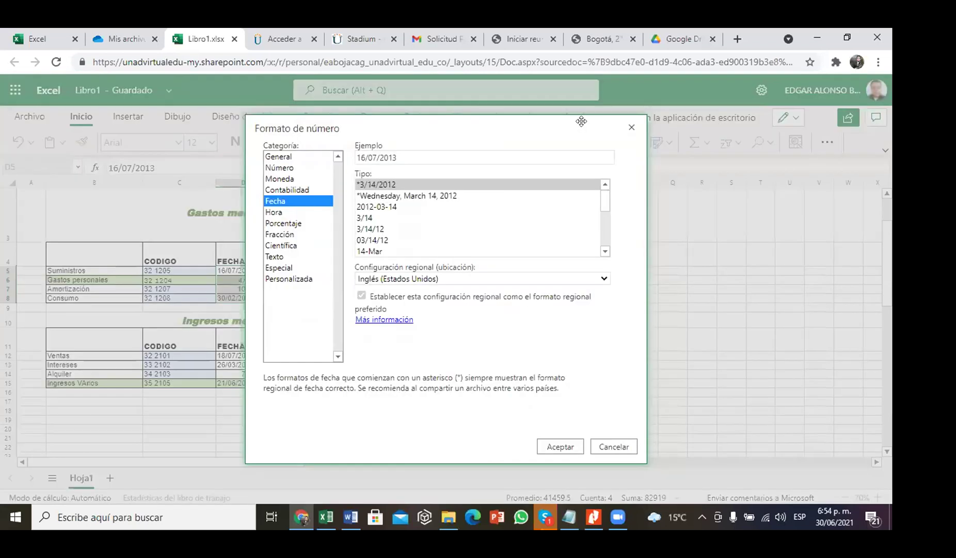
drag(582, 120, 757, 121)
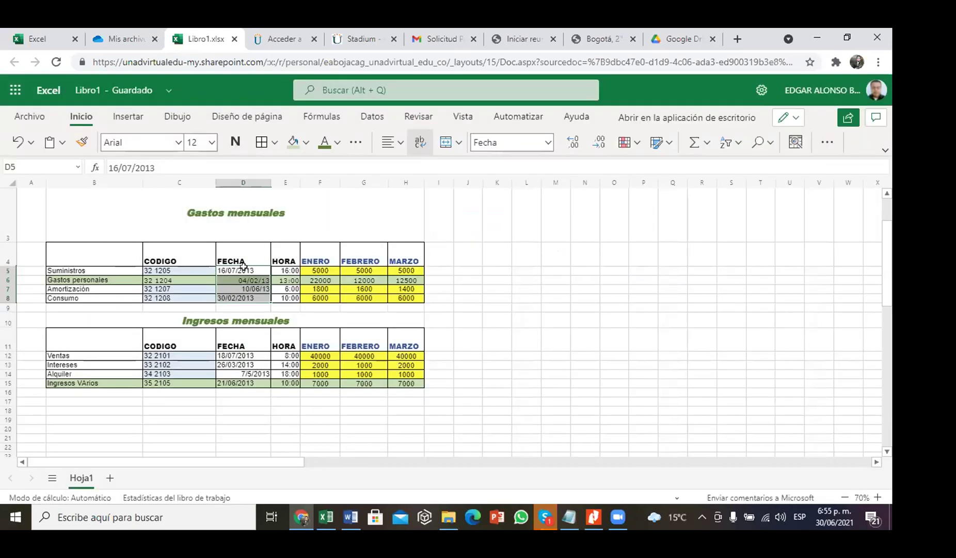
key(Return)
click(243, 282)
click(250, 272)
key(shift+Down)
key(shift+Down)
key(shift+Down)
click(250, 275)
Format the Ingresos dates D12:D15 as '*Wednesday, March 14, 2012'
drag(245, 355, 245, 383)
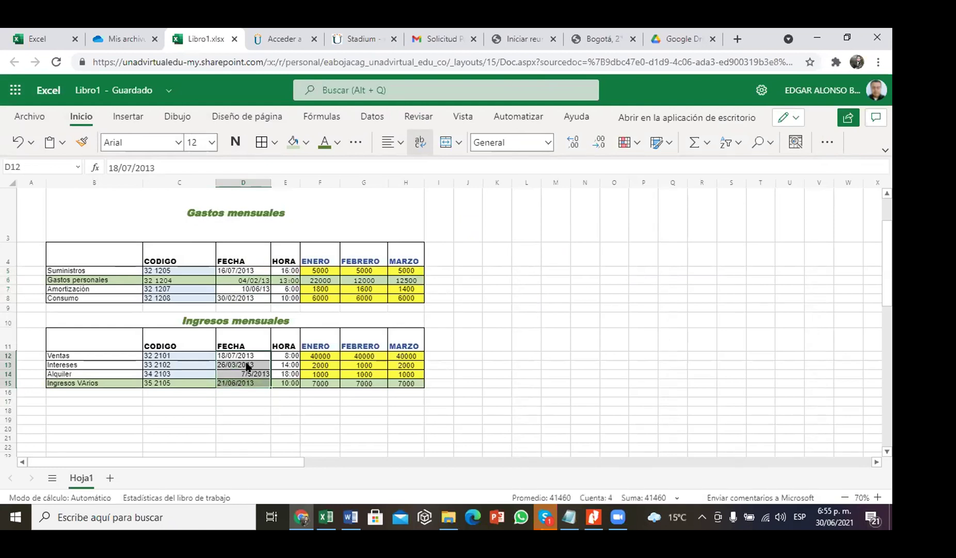
right_click(247, 365)
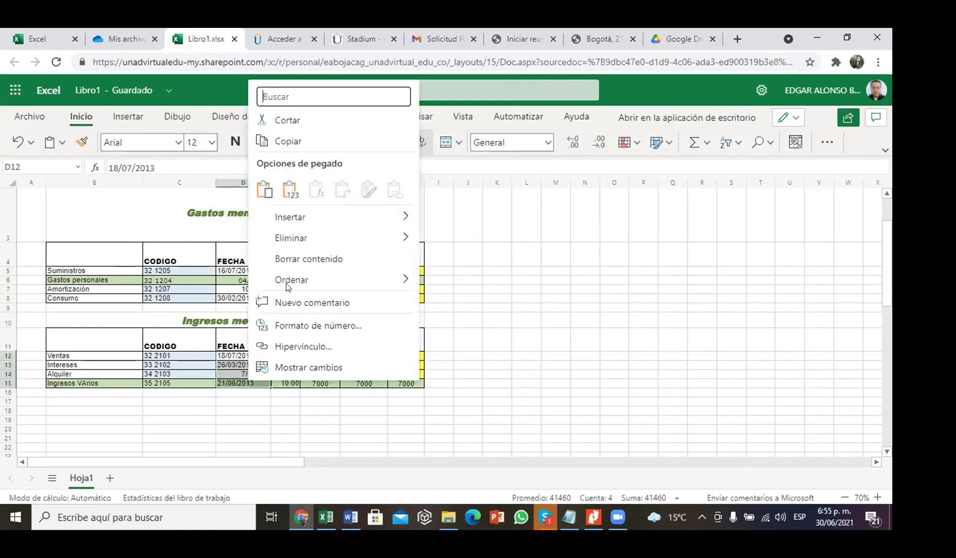
click(293, 324)
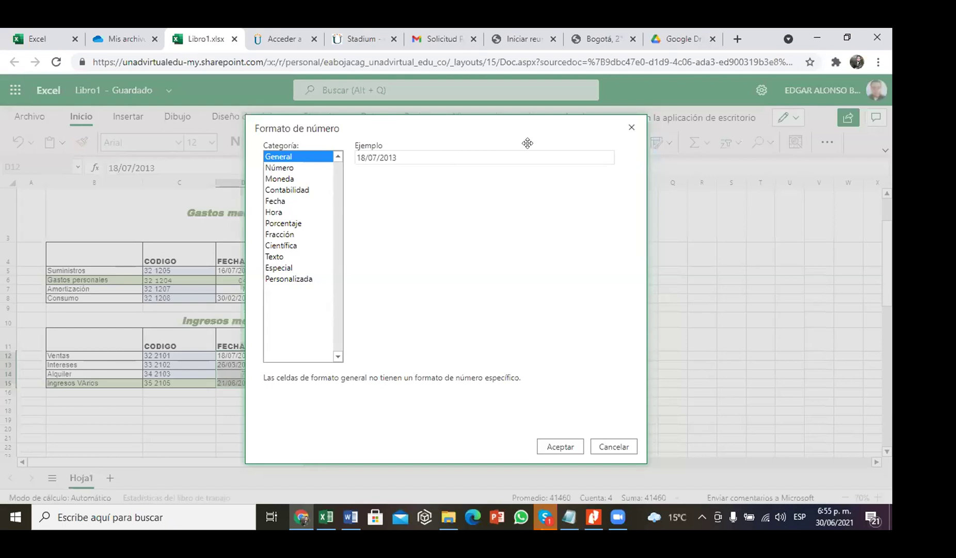
key(Down)
key(Down)
key(Down)
key(Down)
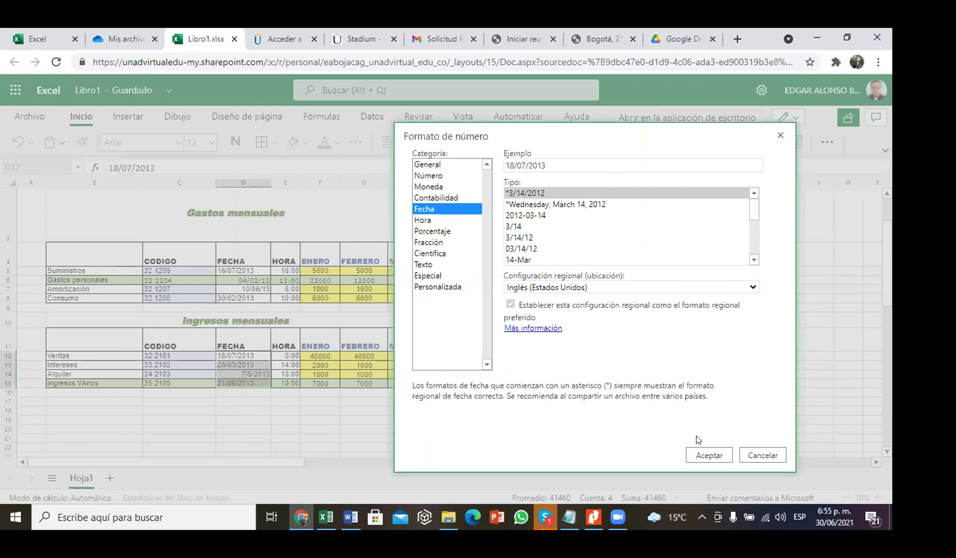
click(530, 205)
click(708, 455)
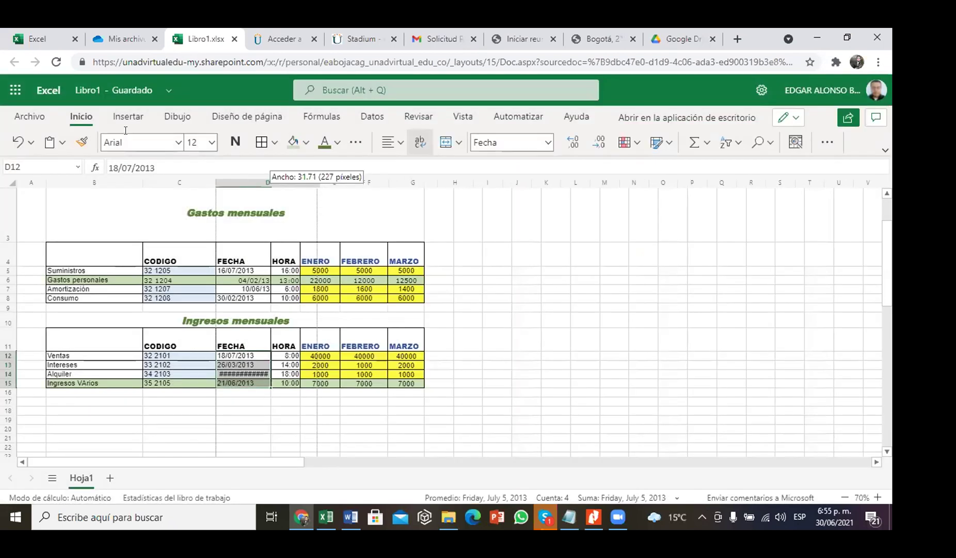
Widen column D so Alquiler's date reads Friday, July 5, 2013, and review D12's number format
click(81, 142)
drag(268, 355, 266, 359)
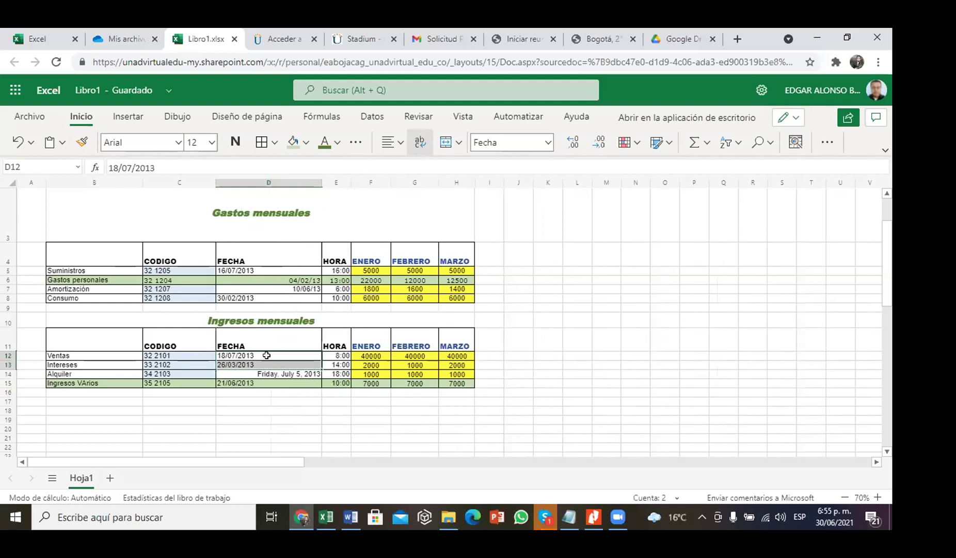
click(266, 355)
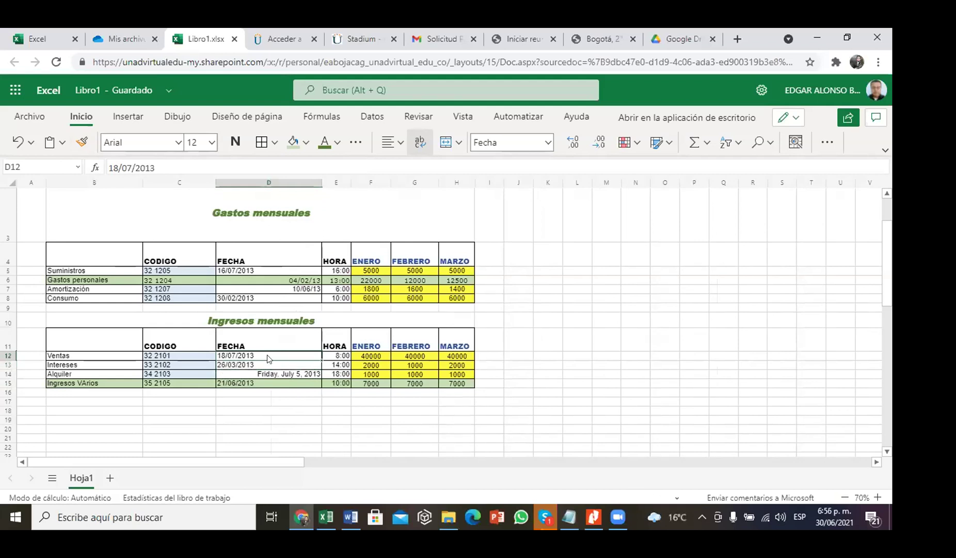
right_click(268, 359)
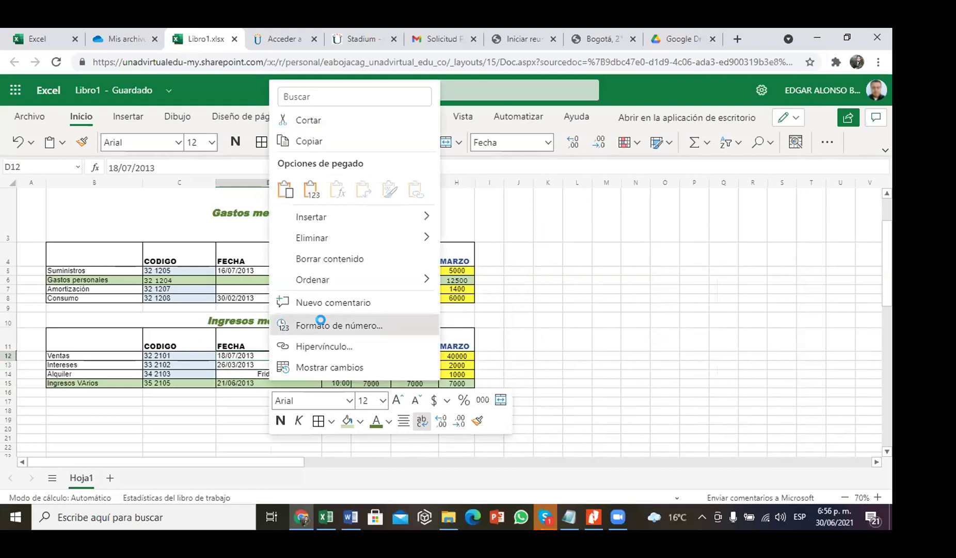
click(325, 325)
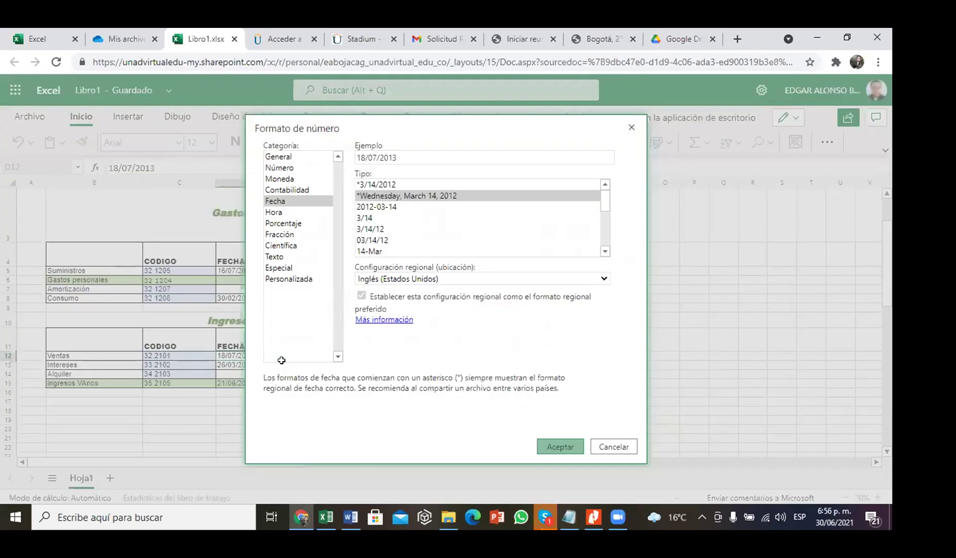
key(Escape)
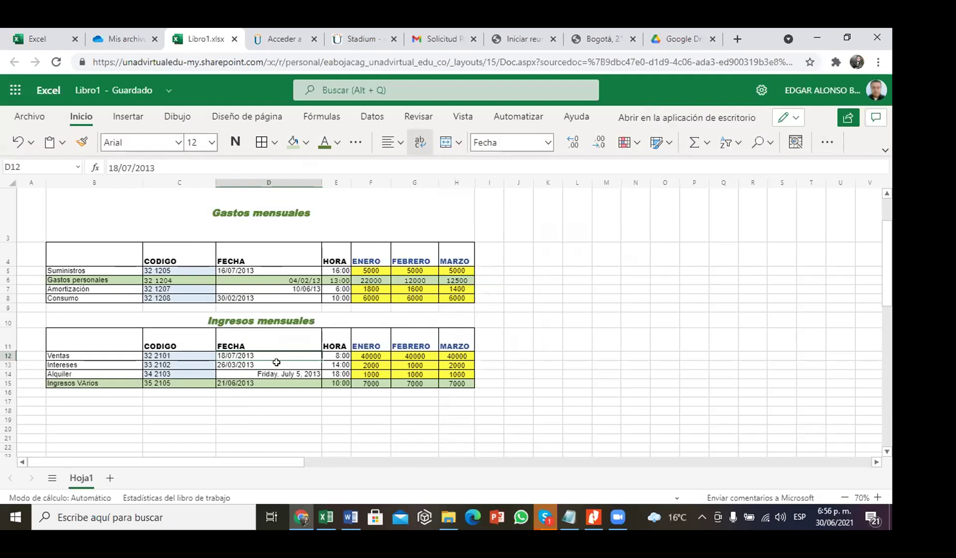
Check the Ingresos dates in D12–D14, then select the Gastos dates D5:D8
key(Down)
key(Down)
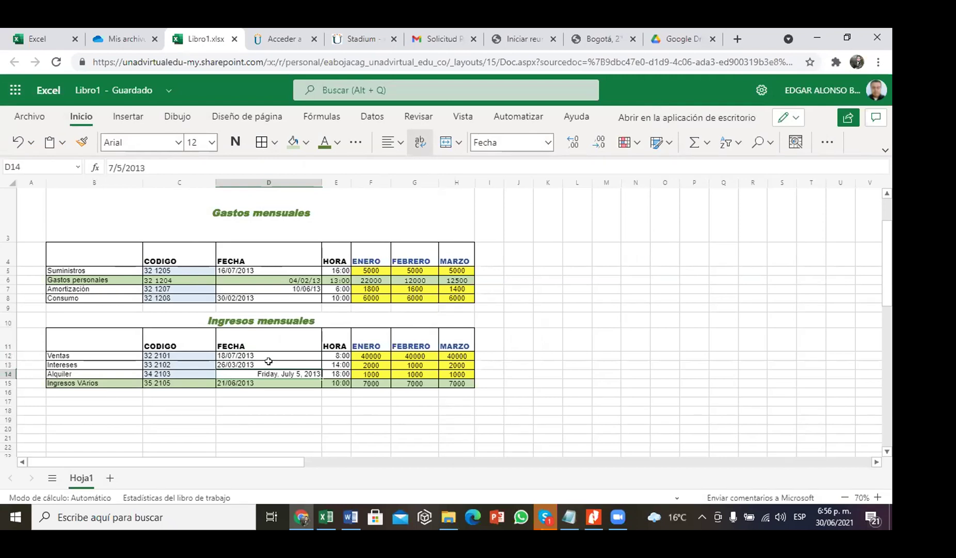
click(268, 361)
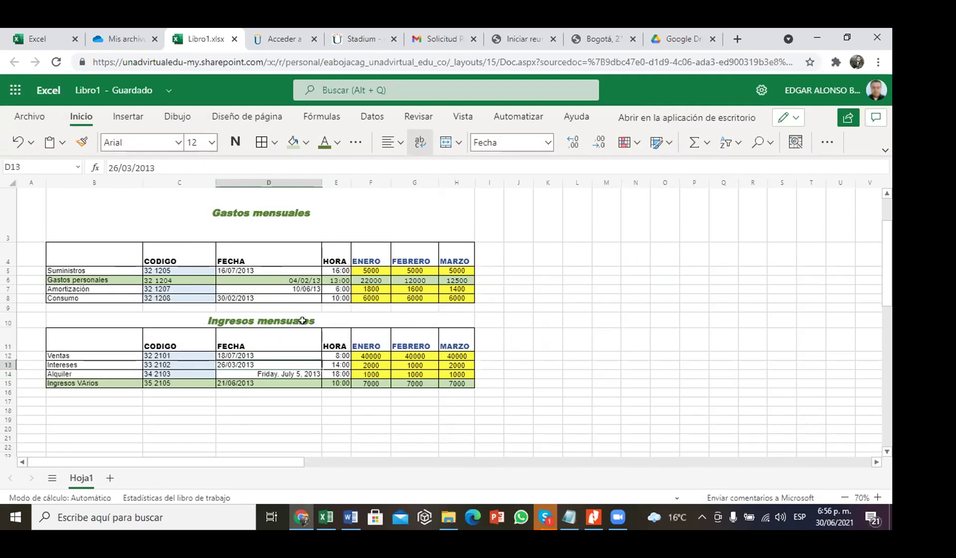
key(Up)
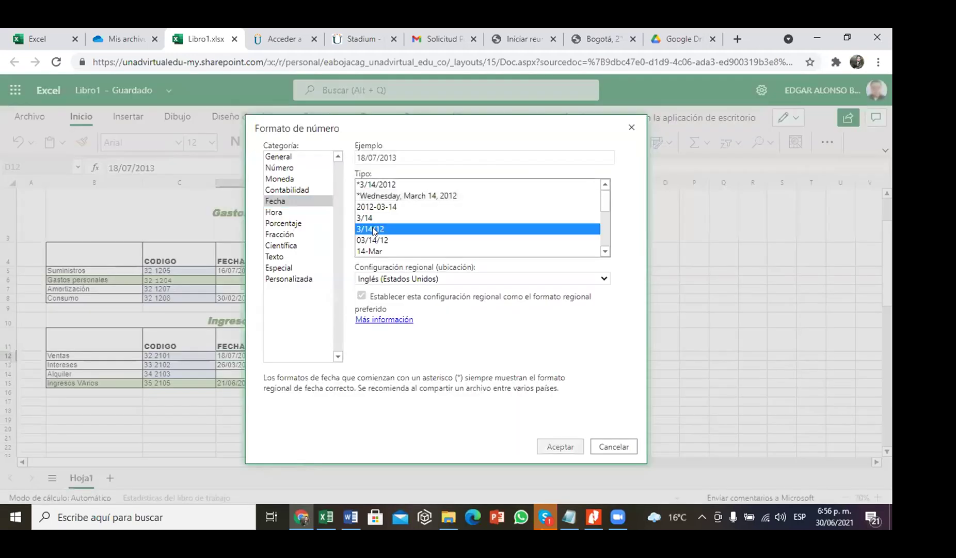
click(560, 445)
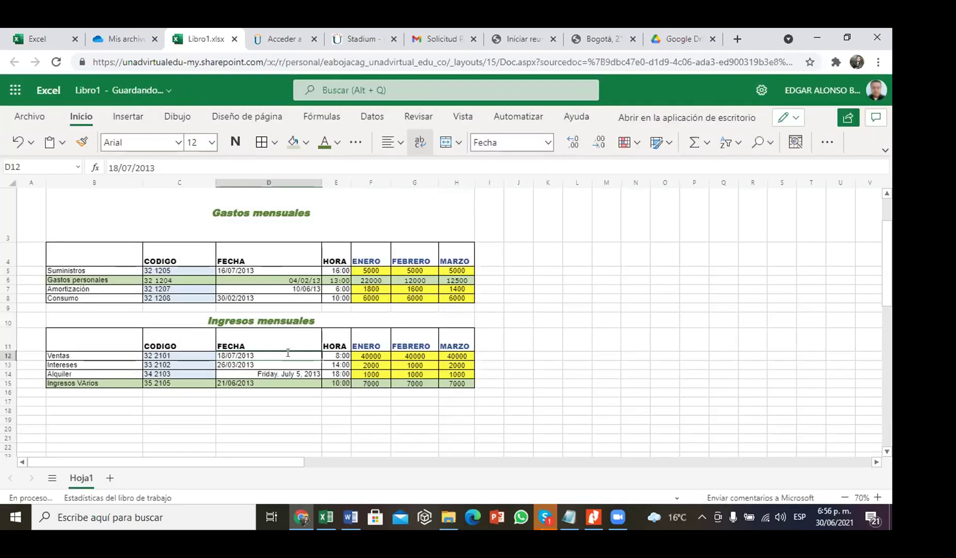
double_click(288, 355)
drag(280, 270, 305, 297)
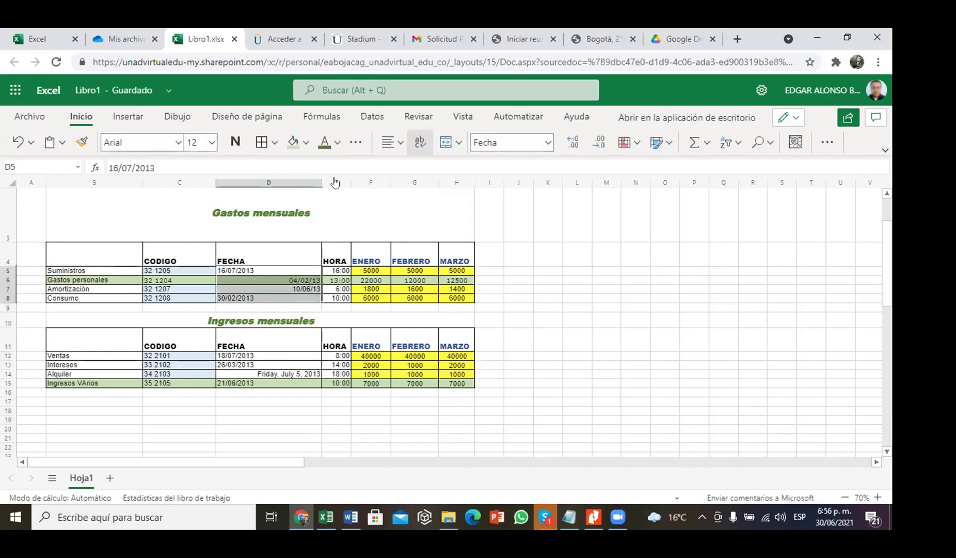
Right-align the FECHA dates in D5:D8 and D12:D15
click(393, 142)
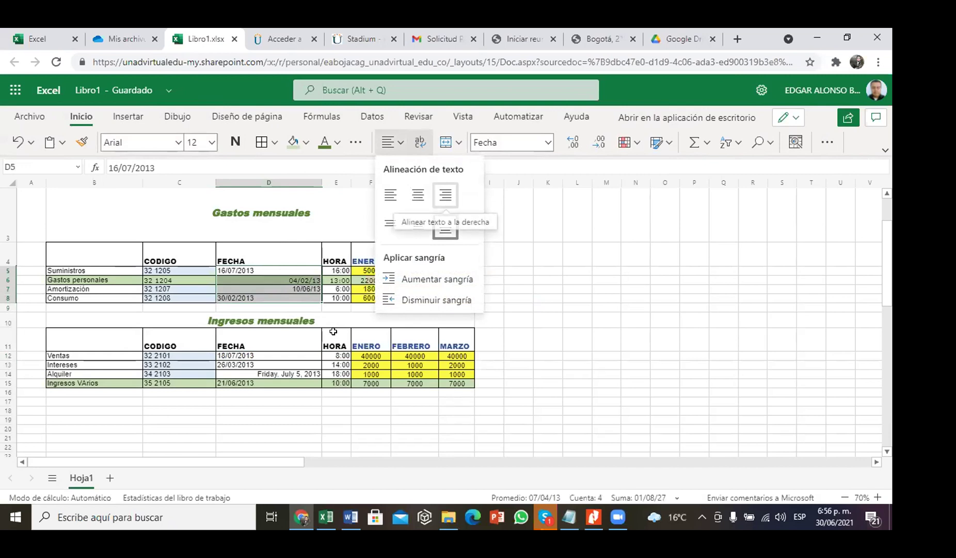
click(445, 199)
drag(284, 356, 282, 384)
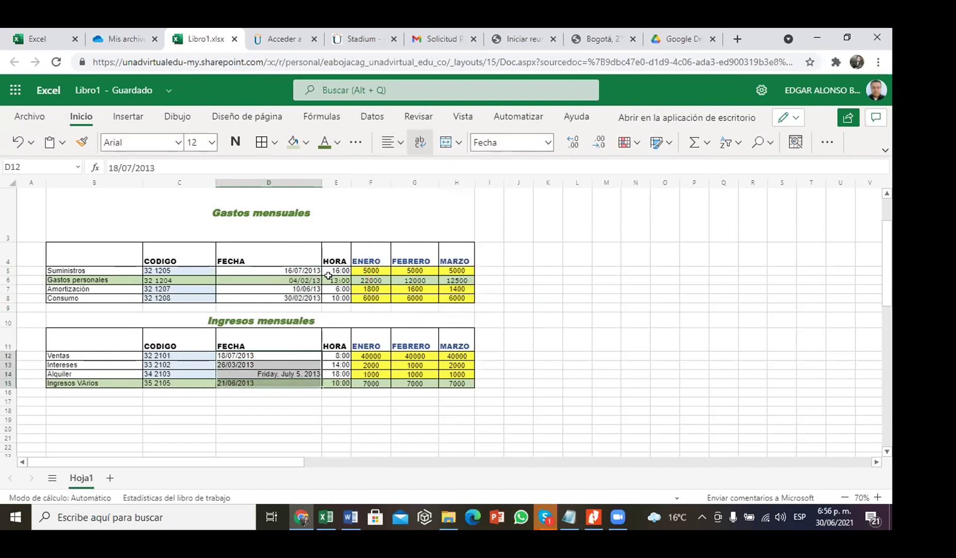
click(400, 144)
click(445, 199)
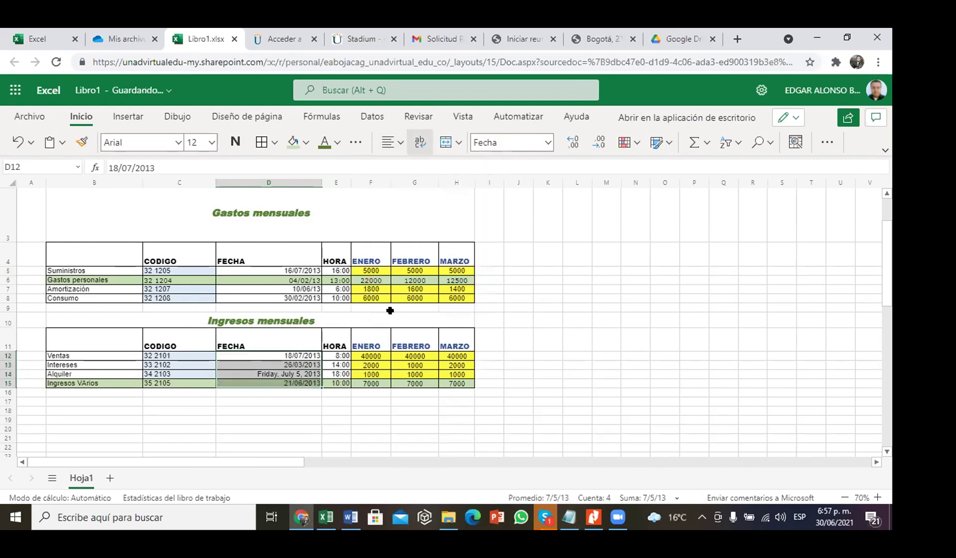
click(298, 355)
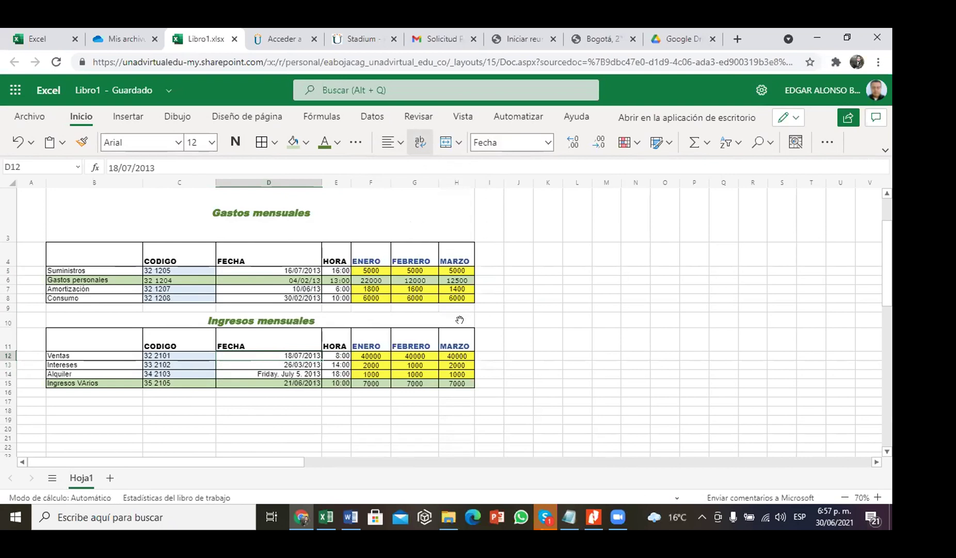
key(alt+Tab)
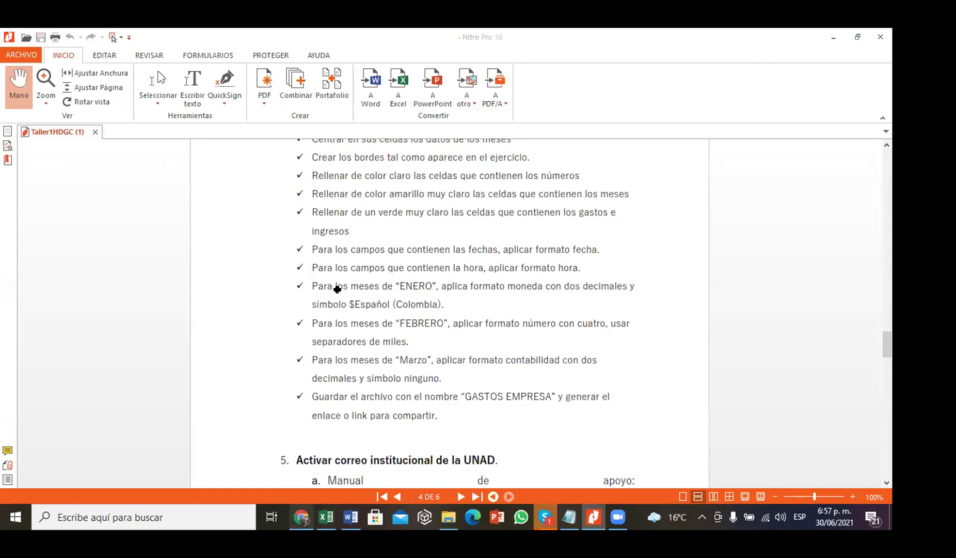
key(alt+Tab)
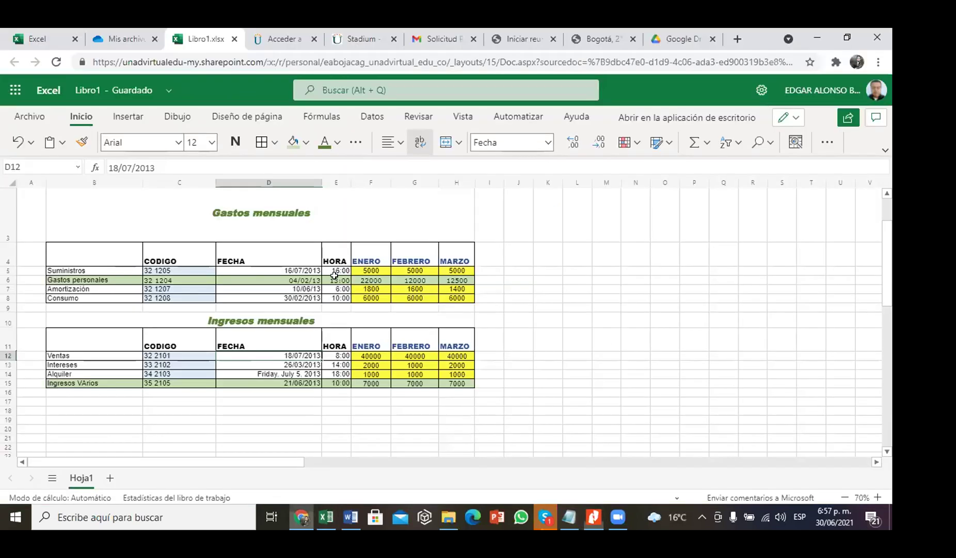
Format the Gastos times E5:E8 with the 1:30 PM time format
drag(336, 270, 336, 298)
right_click(339, 298)
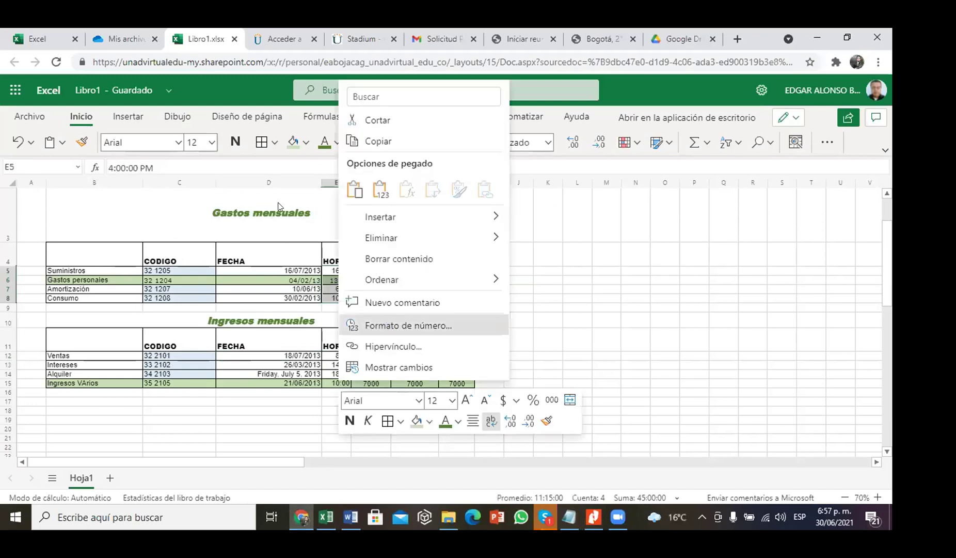
key(Escape)
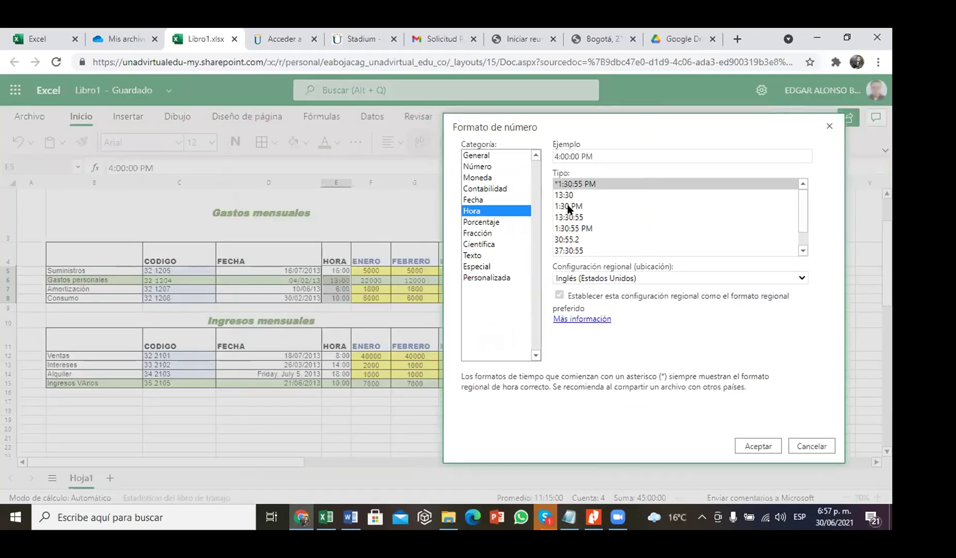
click(568, 206)
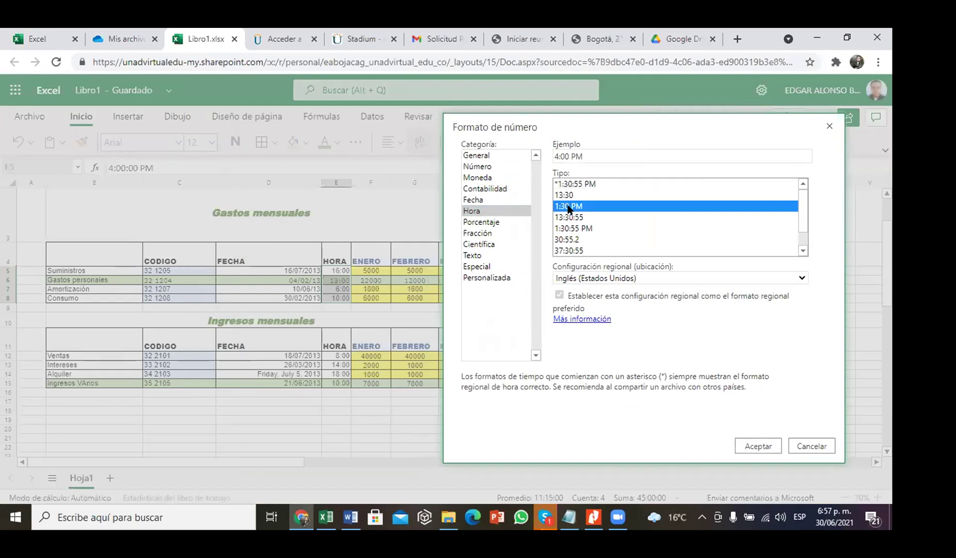
click(767, 448)
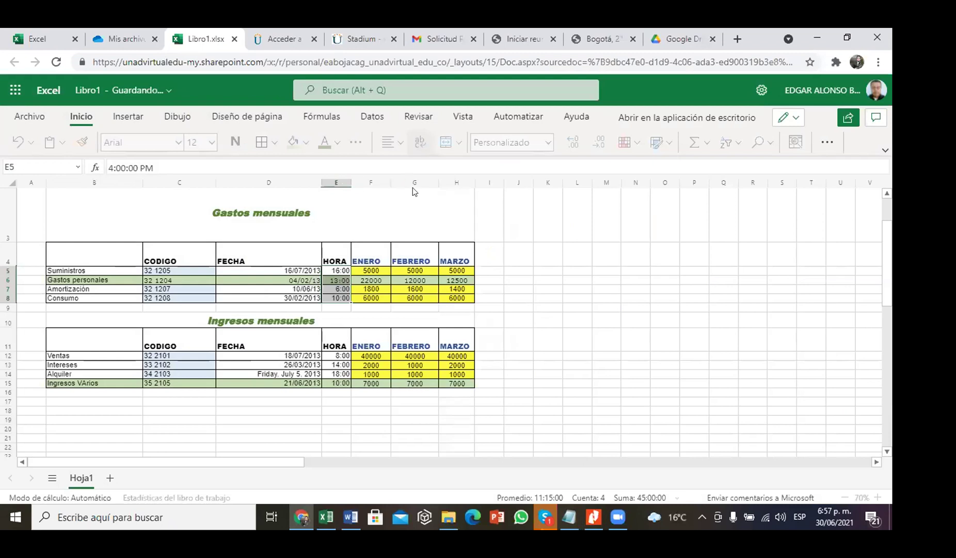
drag(369, 270, 373, 297)
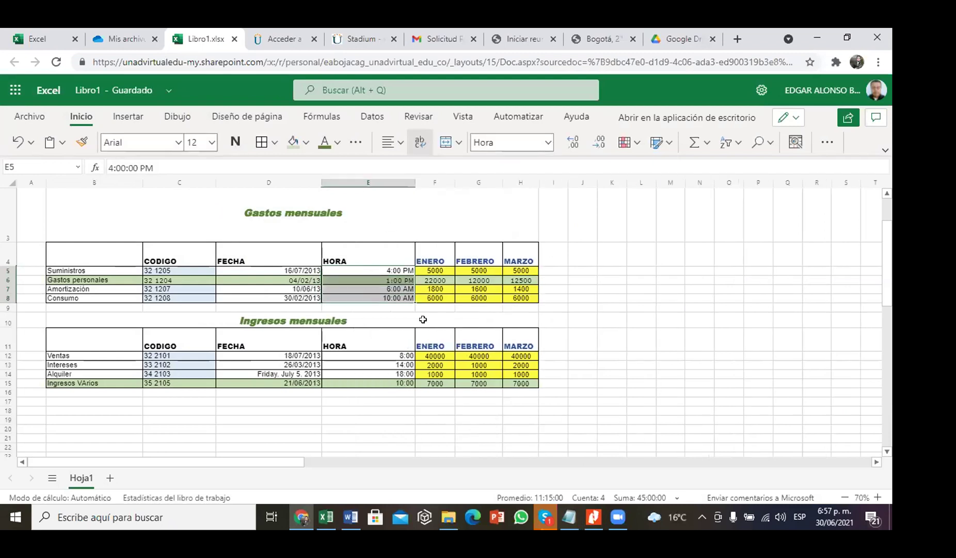
Format the Ingresos times E12:E15 with the 13:30:55 time format
drag(393, 351, 383, 377)
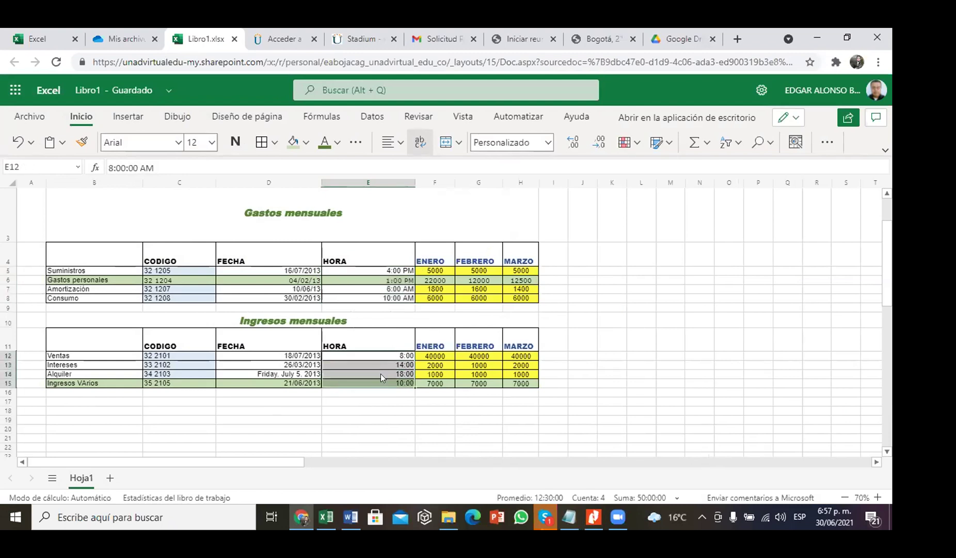
right_click(380, 373)
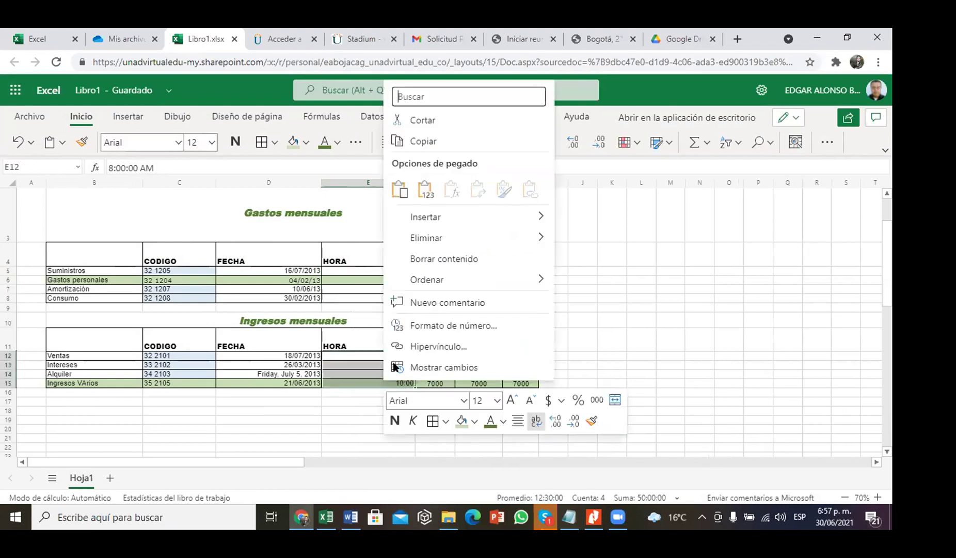
click(427, 327)
click(273, 211)
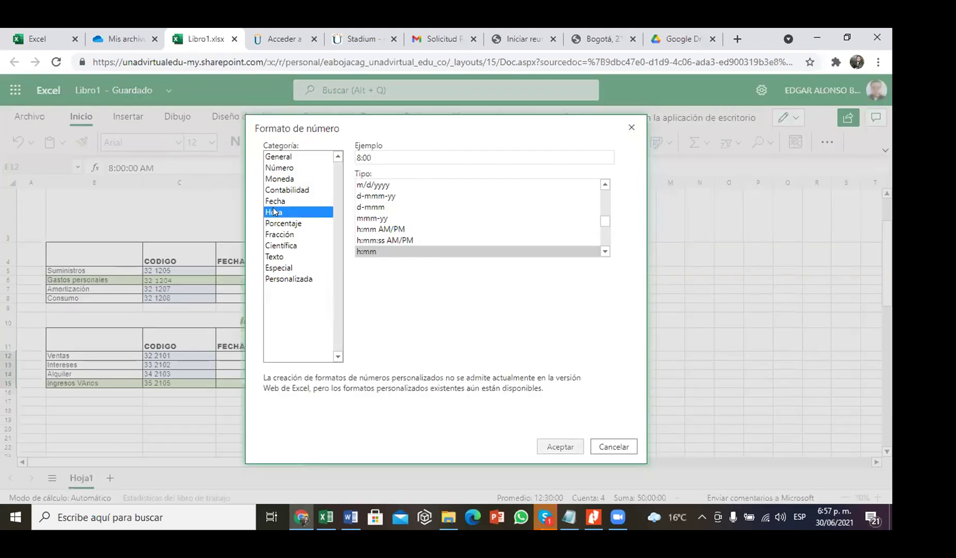
drag(440, 128, 659, 136)
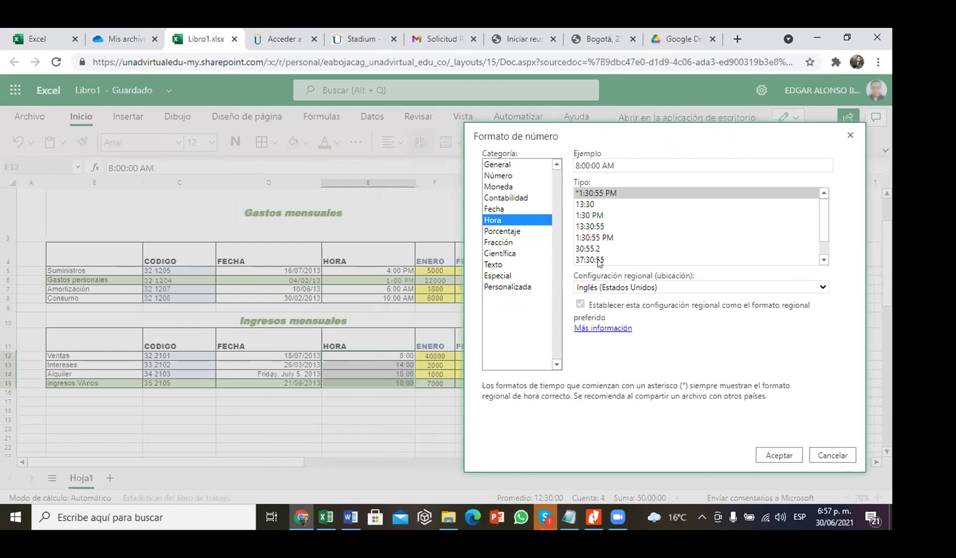
click(592, 228)
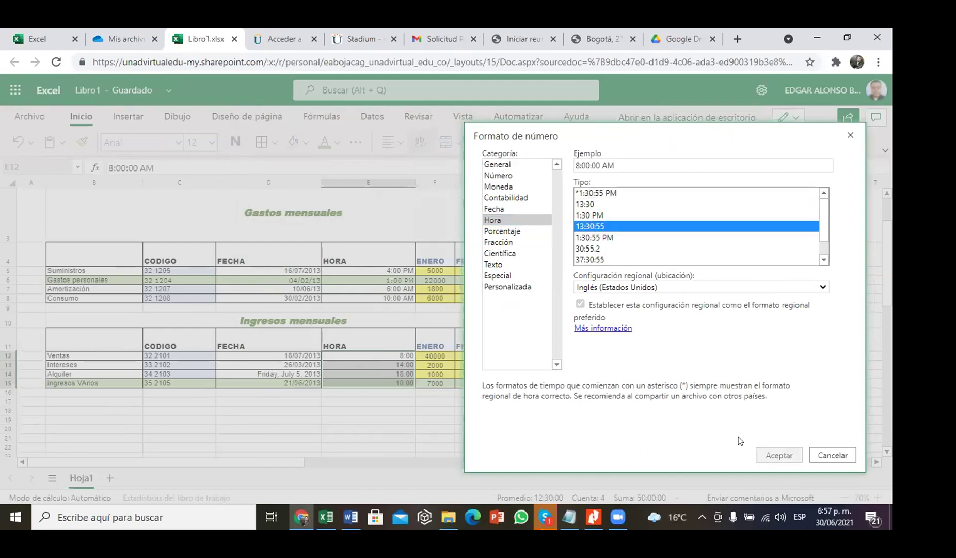
click(777, 456)
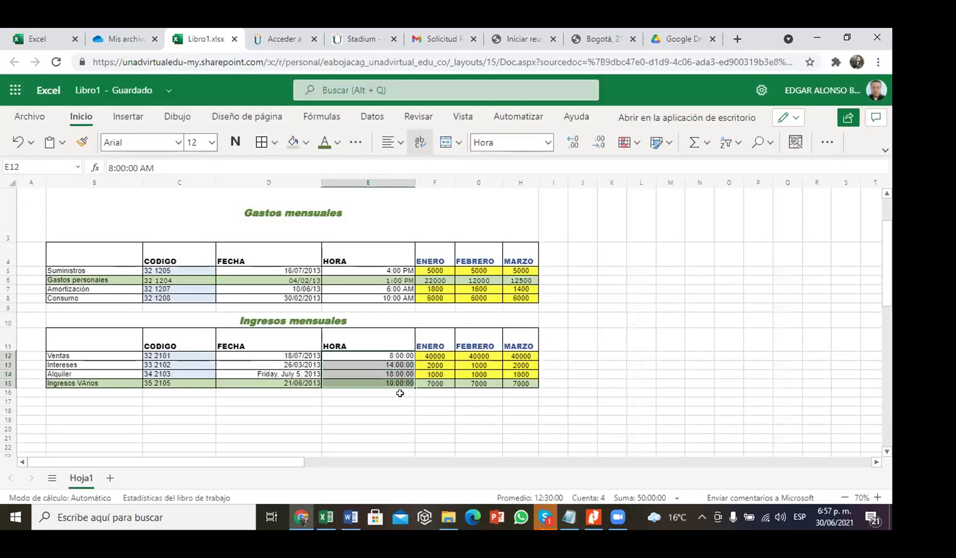
click(400, 393)
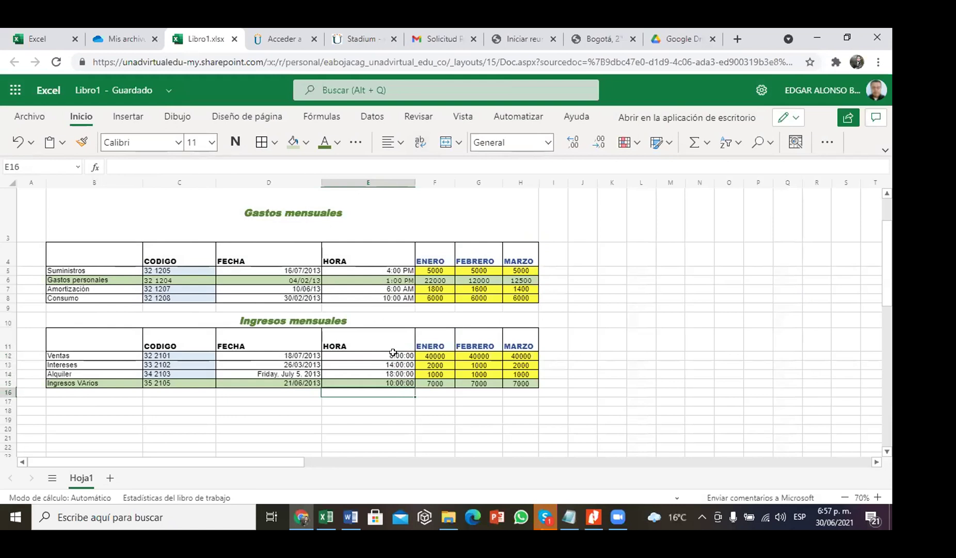
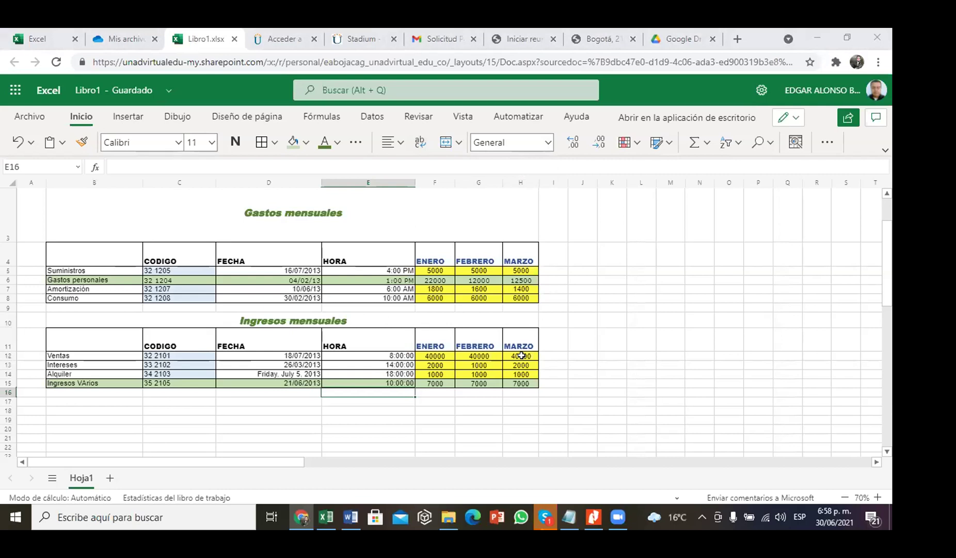
Check the formats of the HORA heading and 8:00:00 entry, then view the Taller1HDGC instructions PDF
click(386, 341)
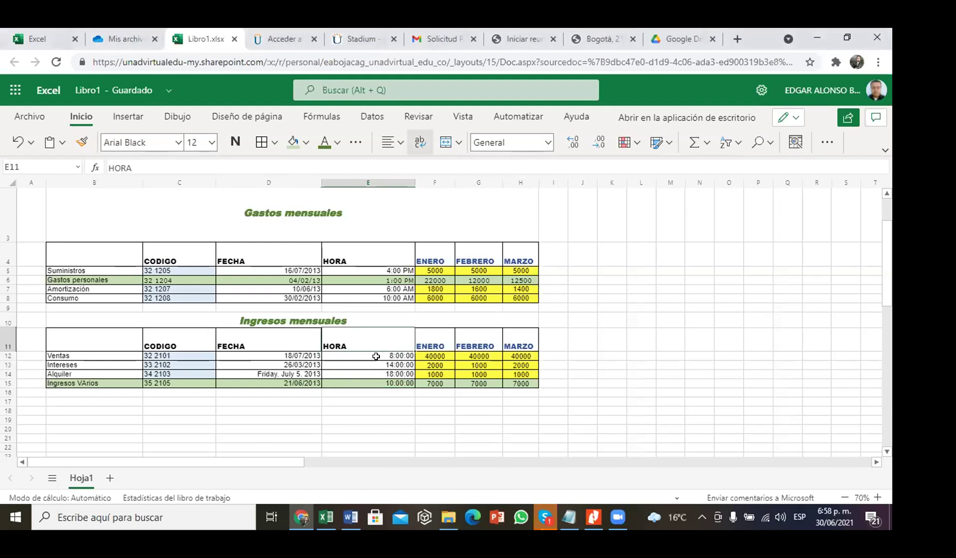
click(376, 354)
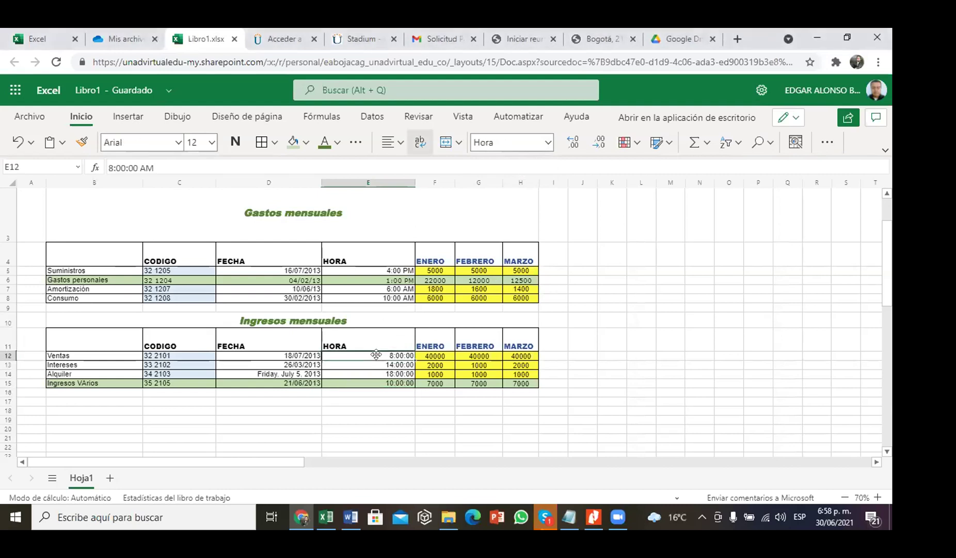
click(593, 516)
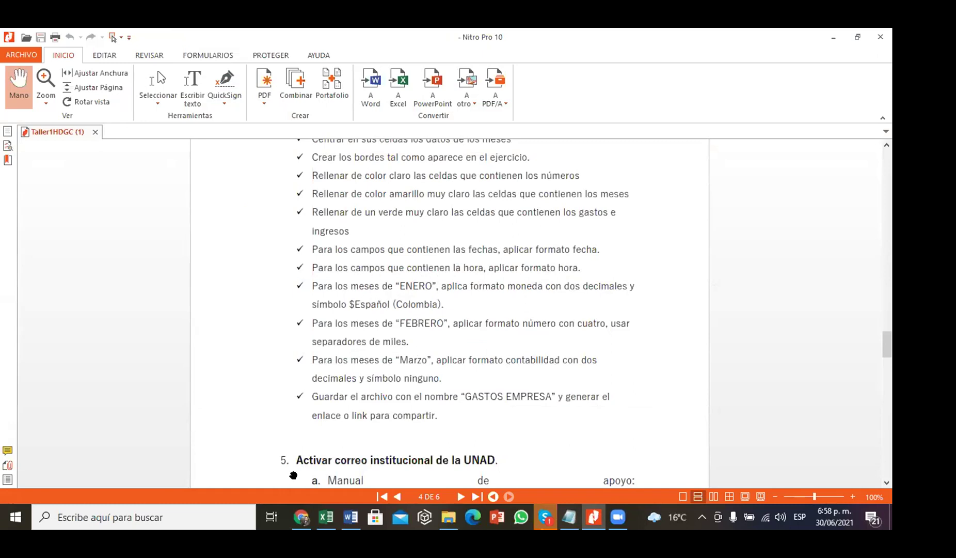
Select the ENERO expense amounts F5:F8 and set their number category to Moneda
click(297, 524)
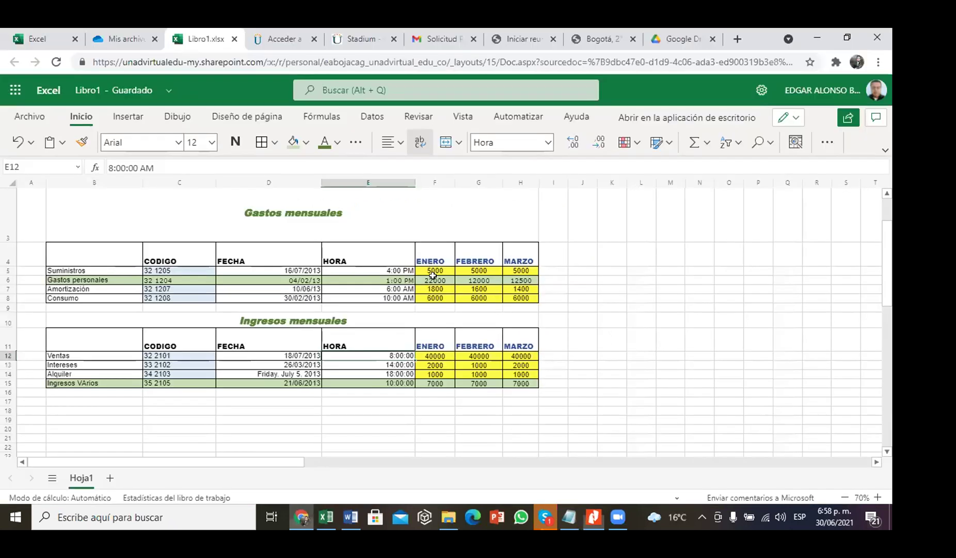
drag(434, 270, 433, 298)
right_click(434, 296)
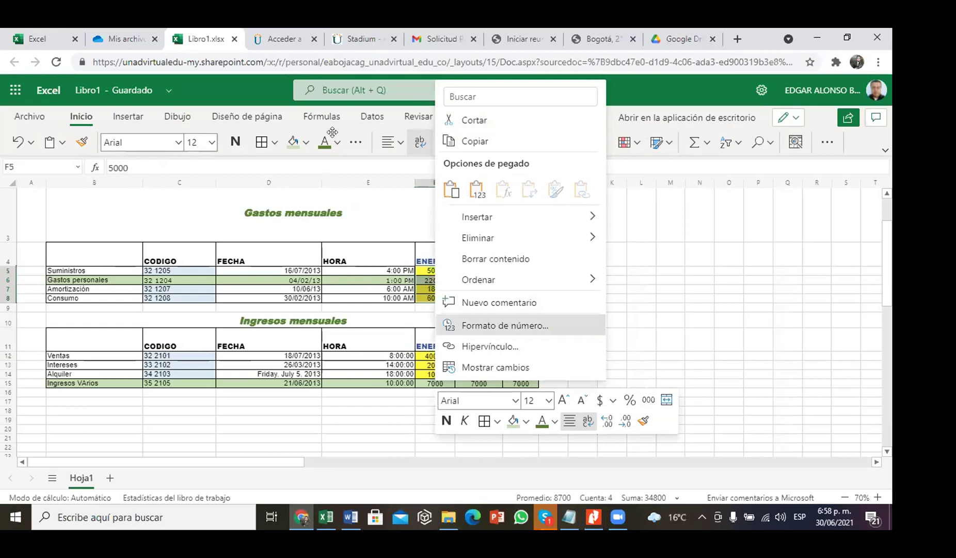
key(Return)
click(279, 179)
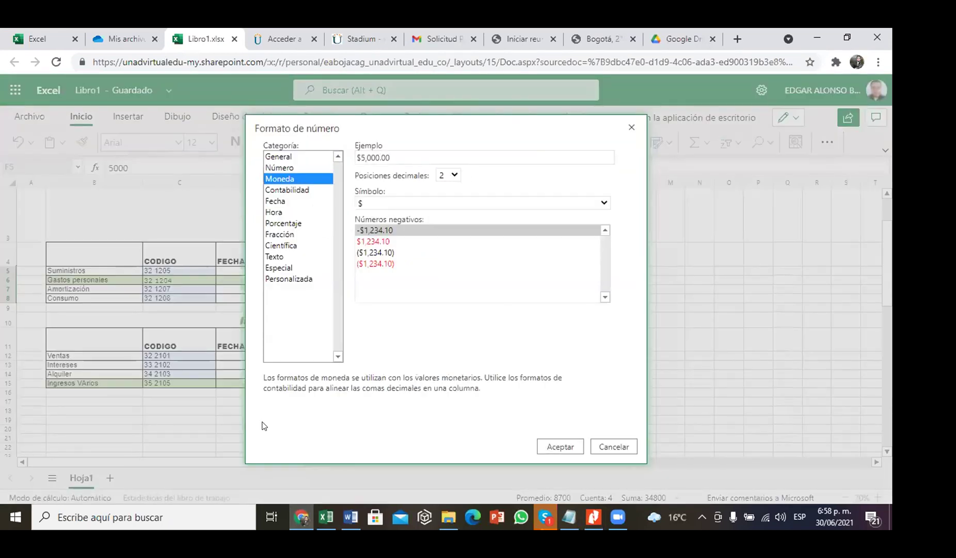
click(296, 521)
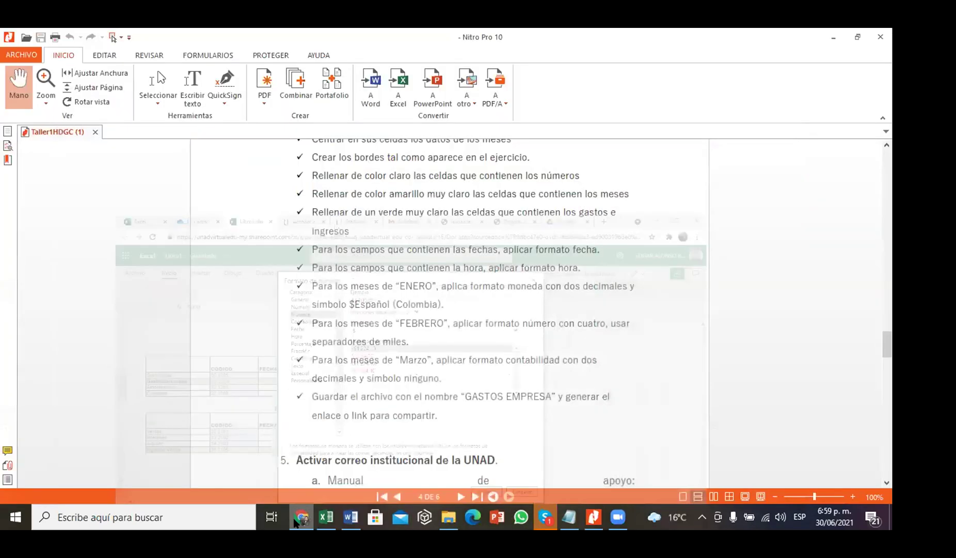
click(296, 521)
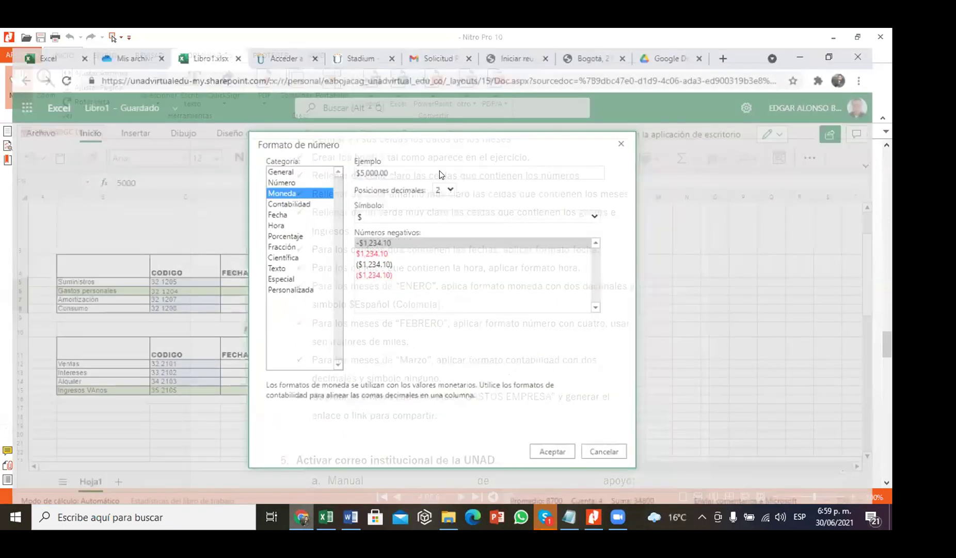
Apply 2 decimals with the $ Español (Colombia) symbol, then widen column F
click(453, 176)
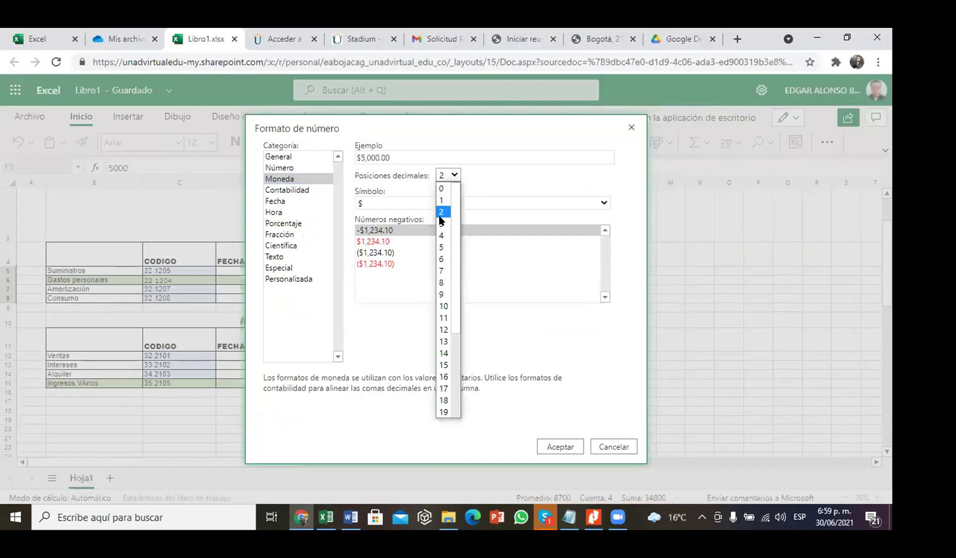
click(440, 211)
click(605, 202)
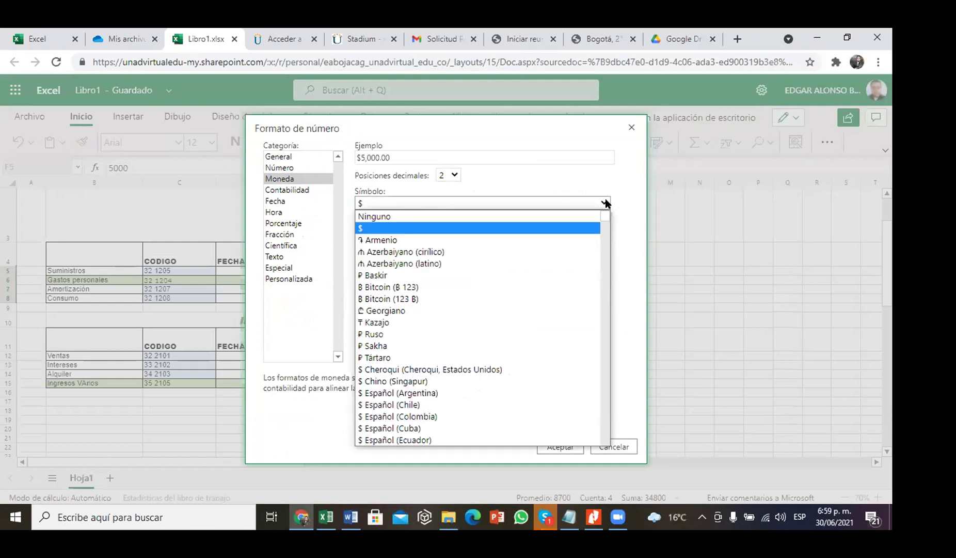
scroll(604, 215, down, 3)
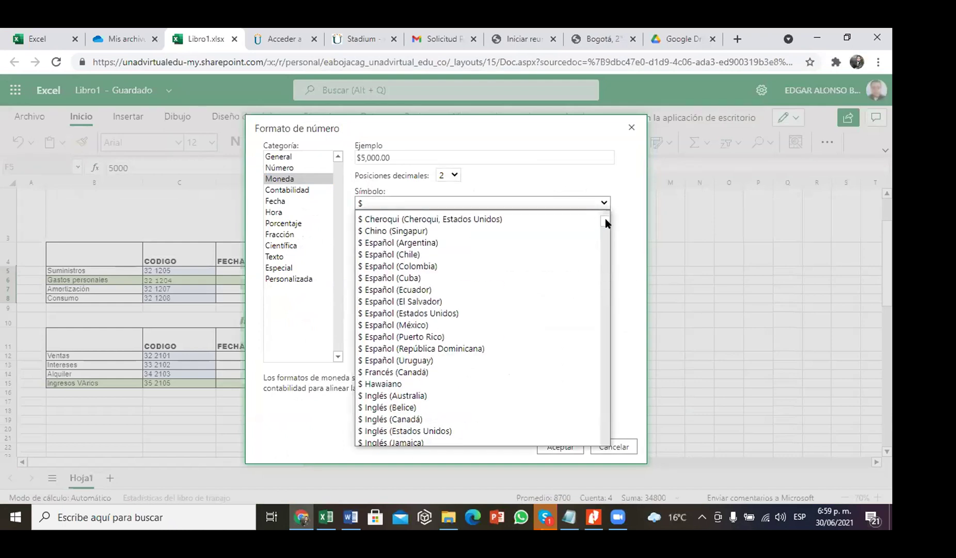
click(464, 252)
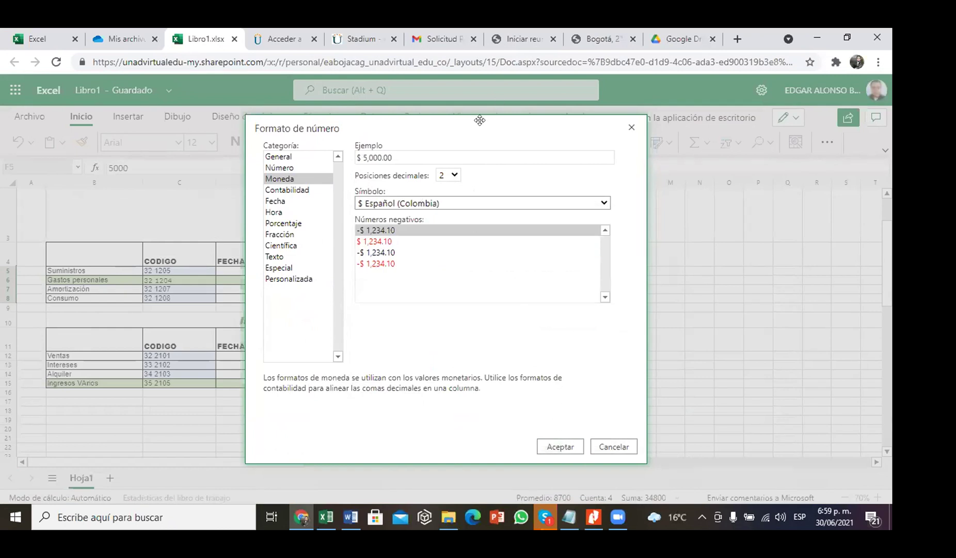
drag(522, 124, 723, 128)
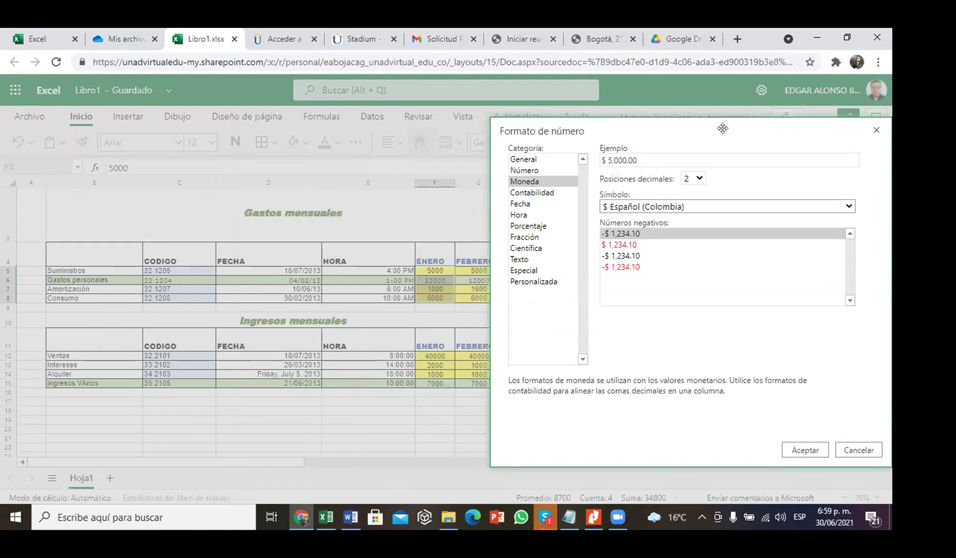
click(805, 450)
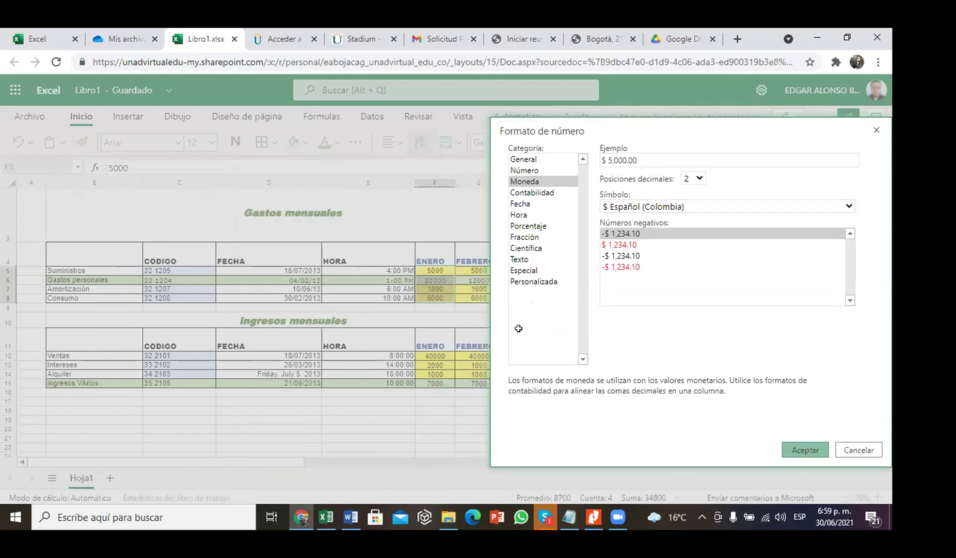
drag(455, 183, 504, 182)
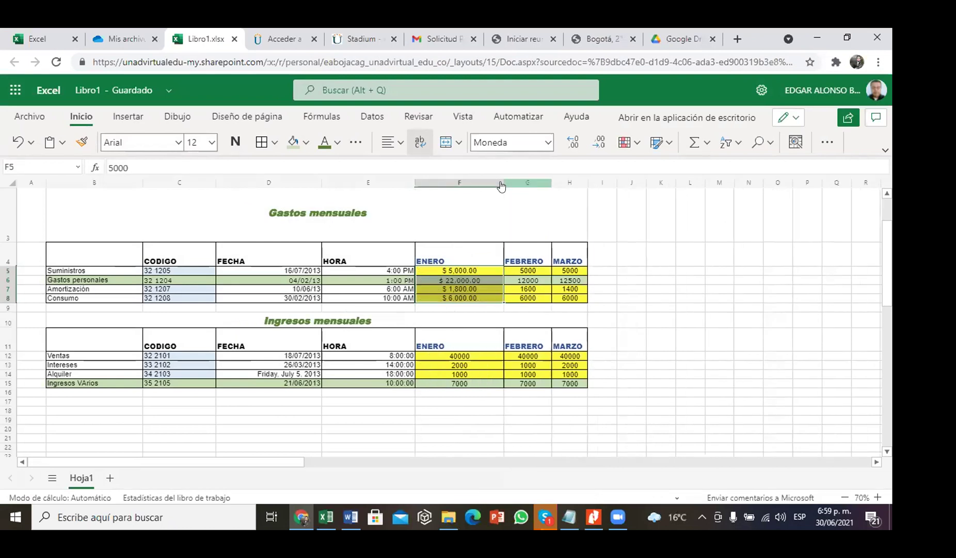
Try copying F6's currency formatting onto the income amounts, then undo it
click(447, 280)
key(ctrl+c)
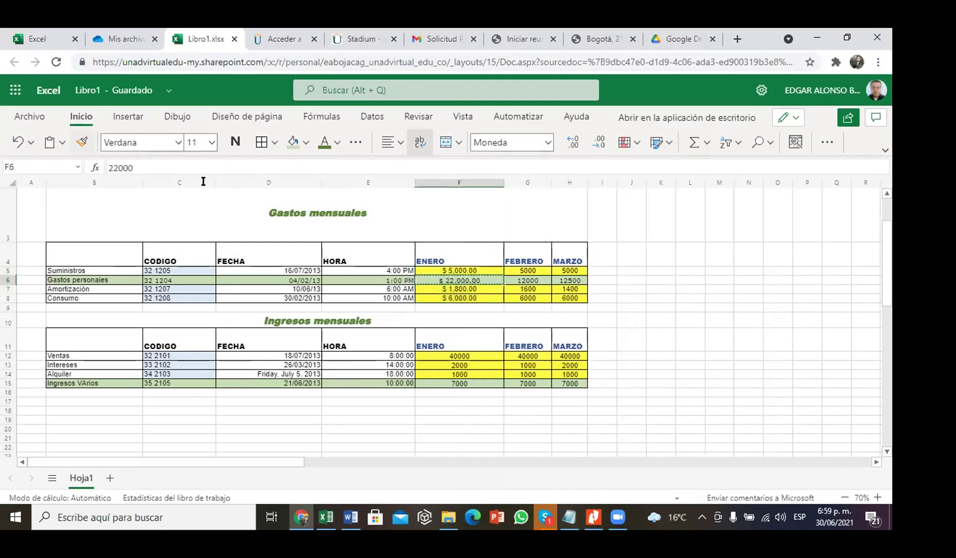
drag(466, 353, 474, 383)
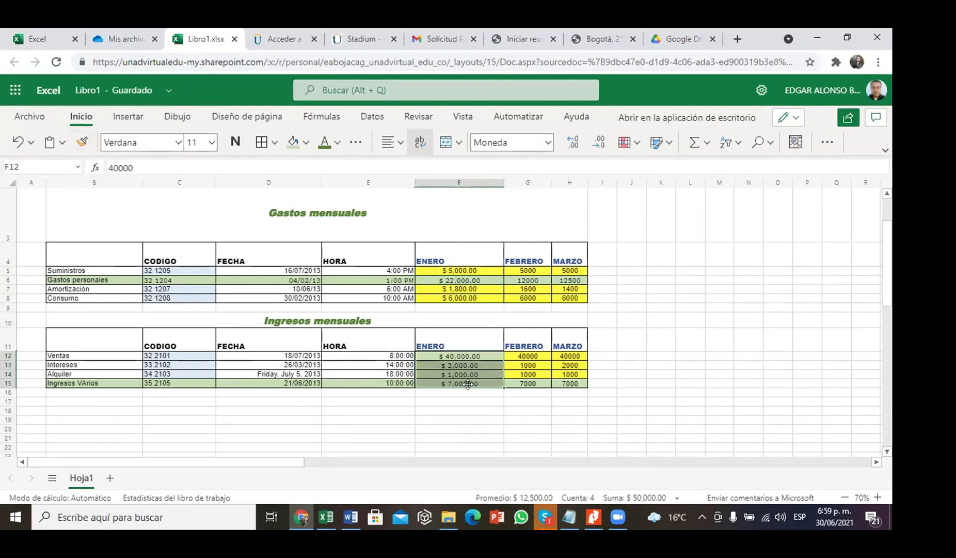
click(465, 391)
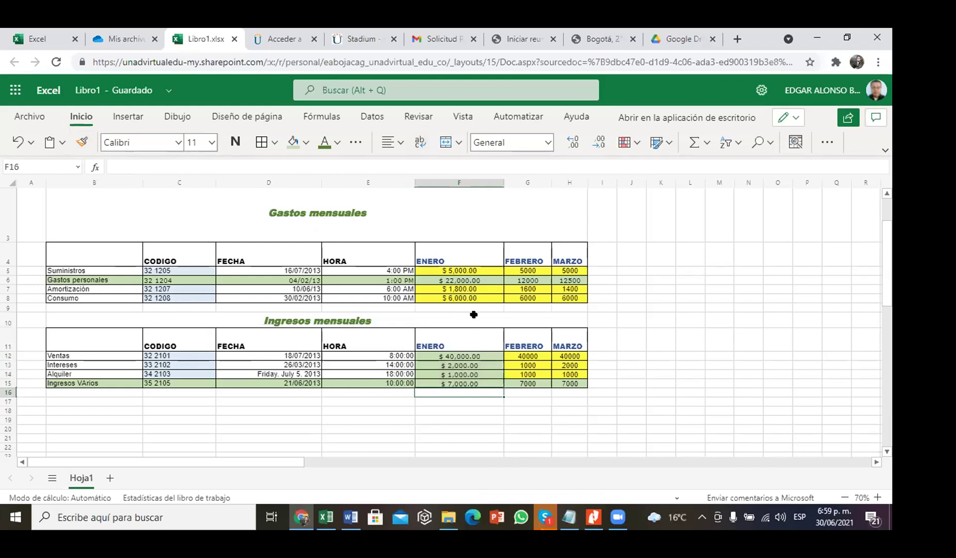
click(459, 355)
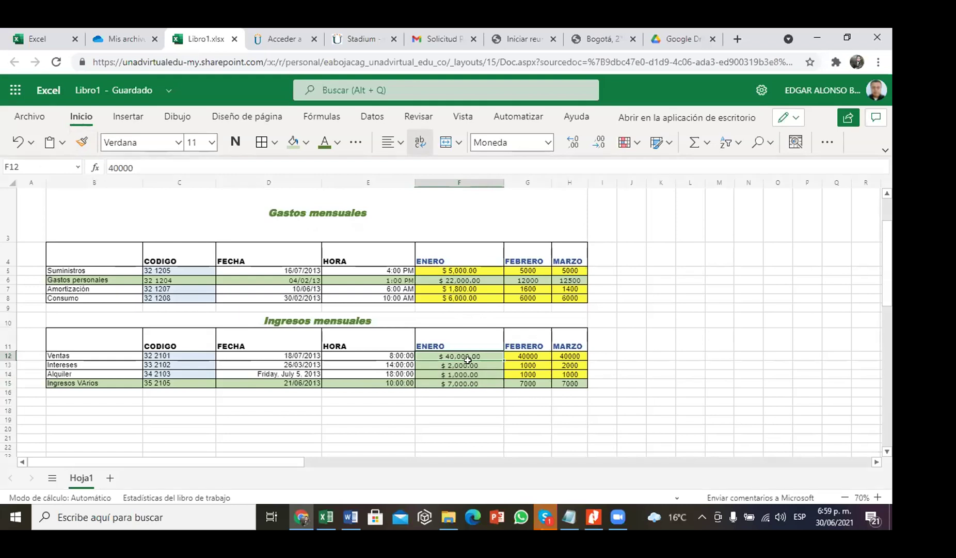
key(ctrl+z)
Format F12:F15 as Moneda with the $ Español (Colombia) symbol
shift+click(467, 381)
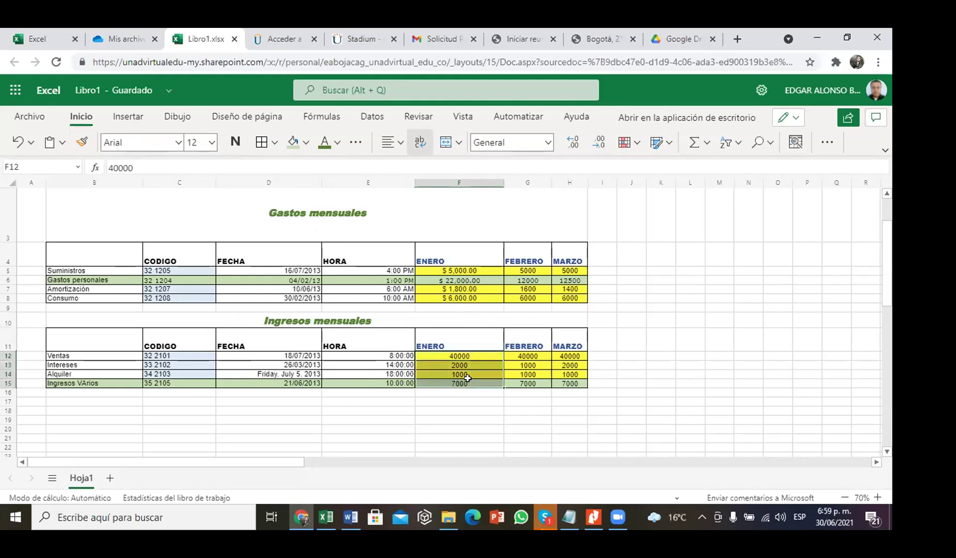
right_click(469, 381)
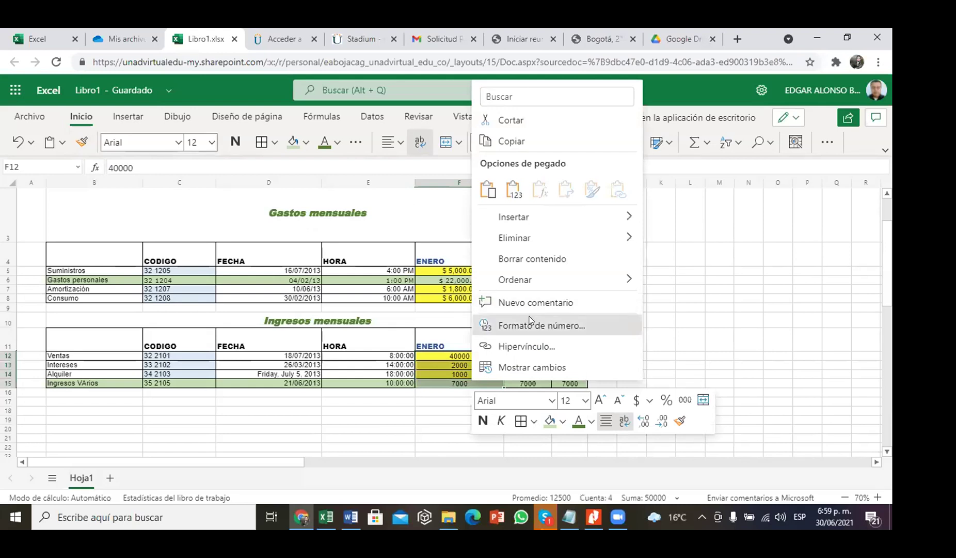
click(530, 324)
key(Down)
key(Down)
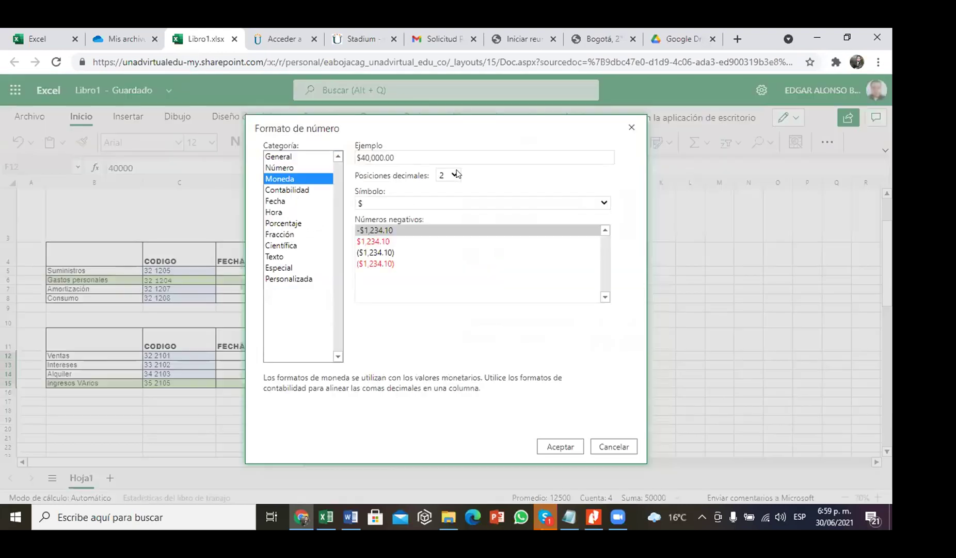
click(454, 204)
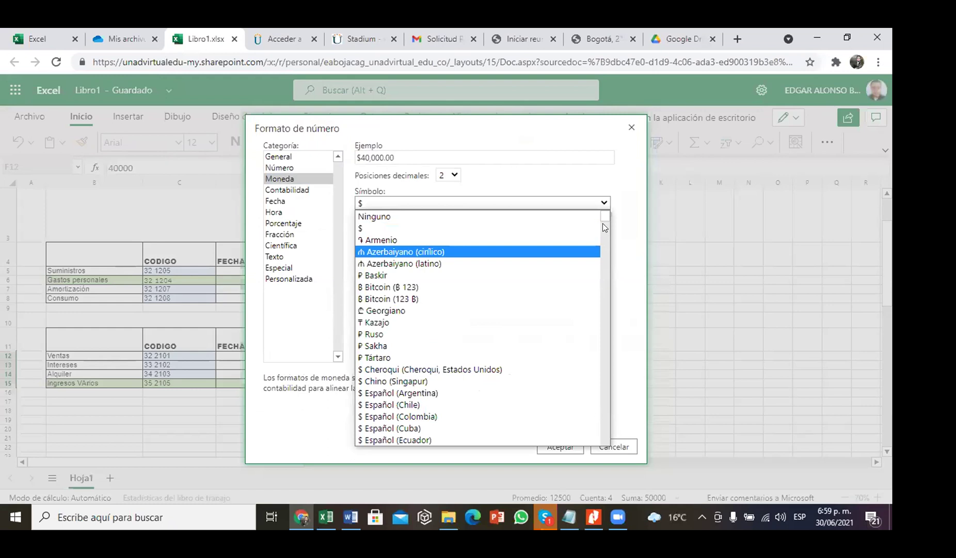
scroll(603, 221, down, 3)
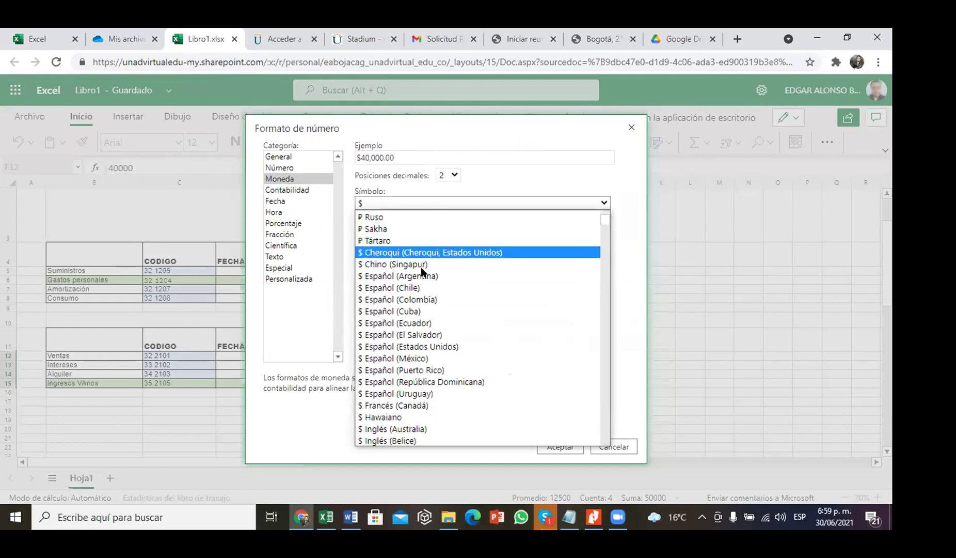
click(418, 300)
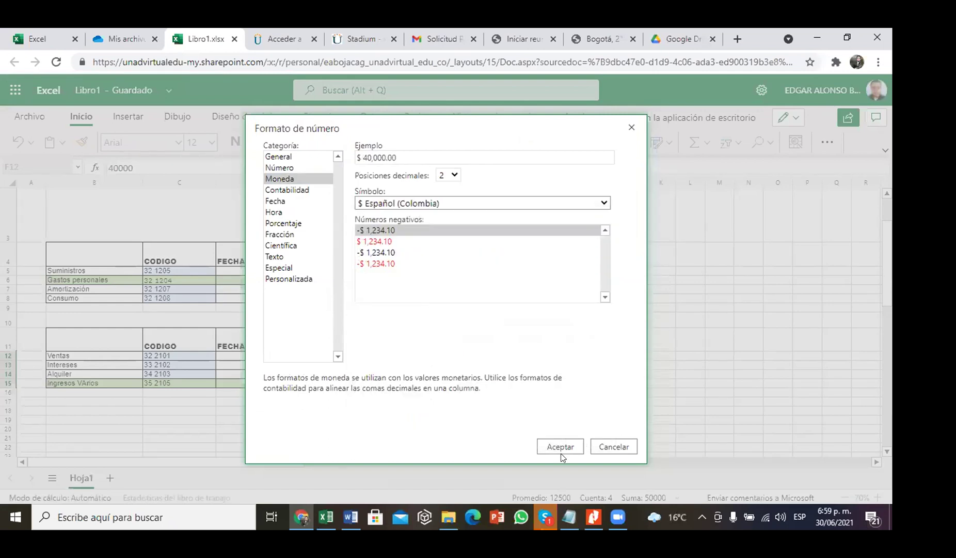
key(Return)
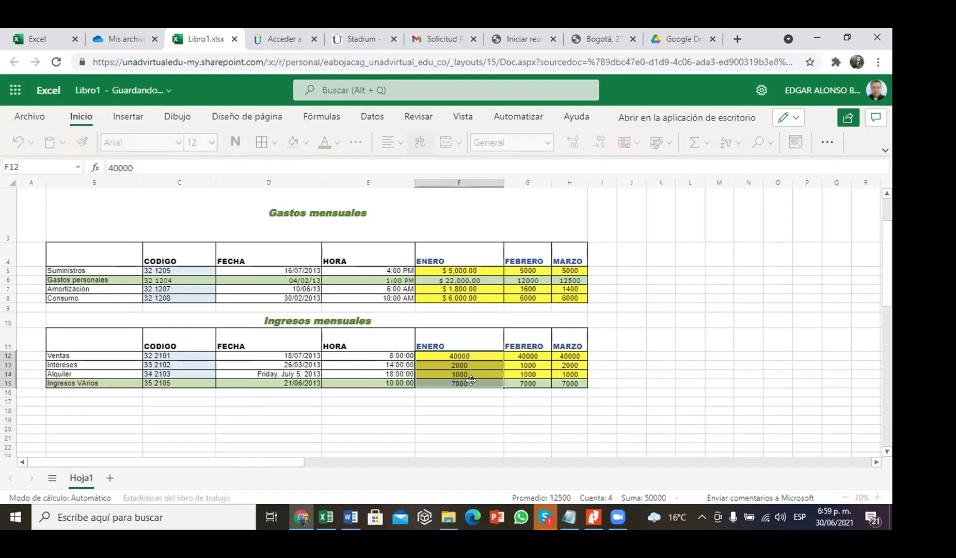
click(593, 516)
Give G5:G8 the Número format with Usar separador de millares, checking against the PDF instructions
click(424, 328)
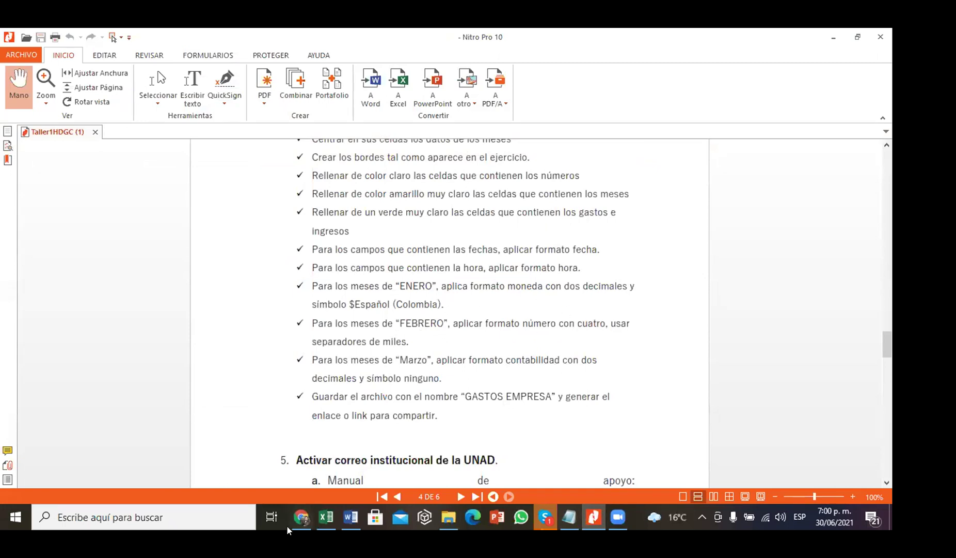
click(300, 517)
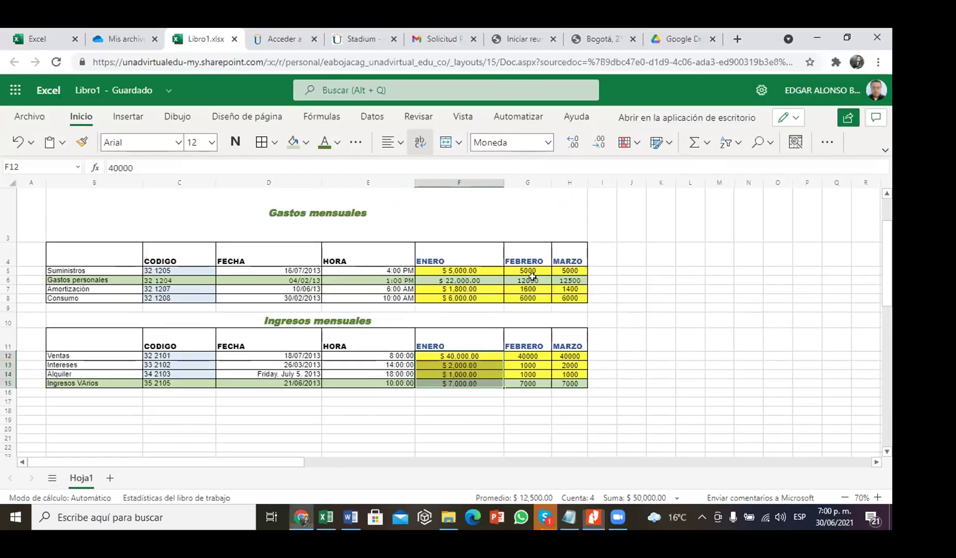
drag(528, 271, 526, 294)
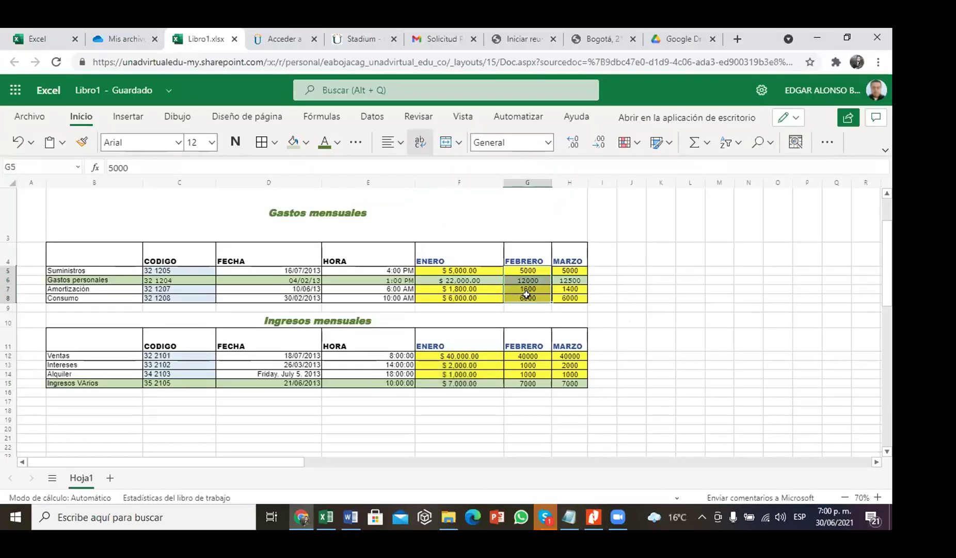
right_click(526, 294)
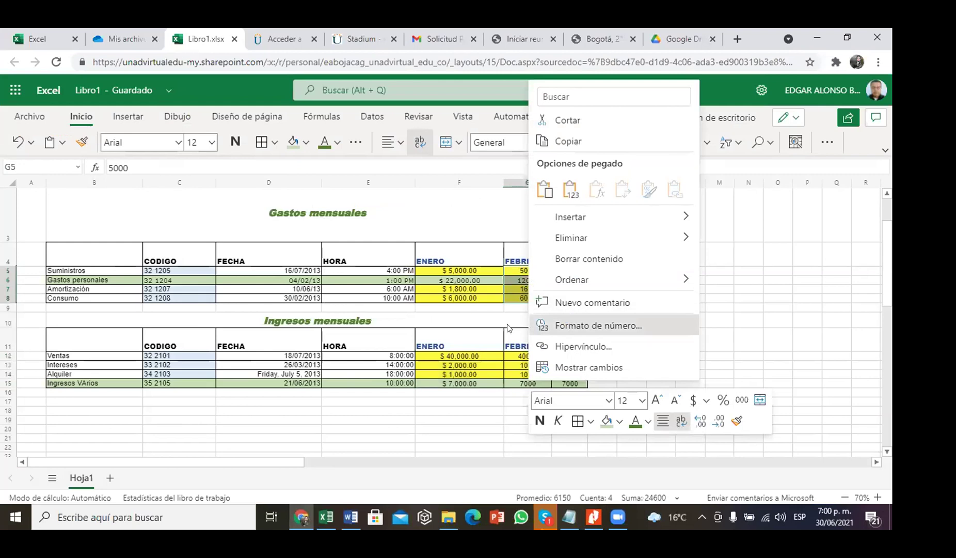
click(568, 325)
click(284, 169)
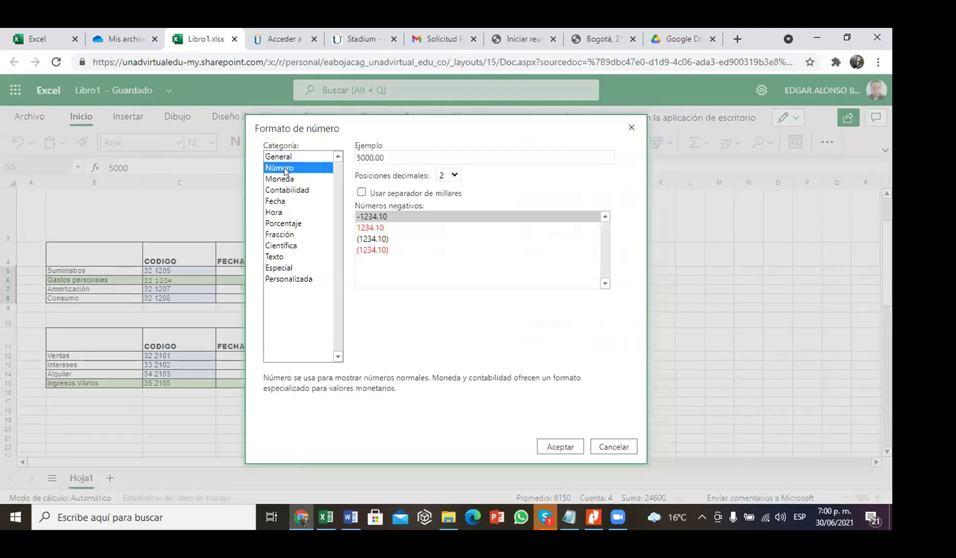
click(361, 192)
click(300, 516)
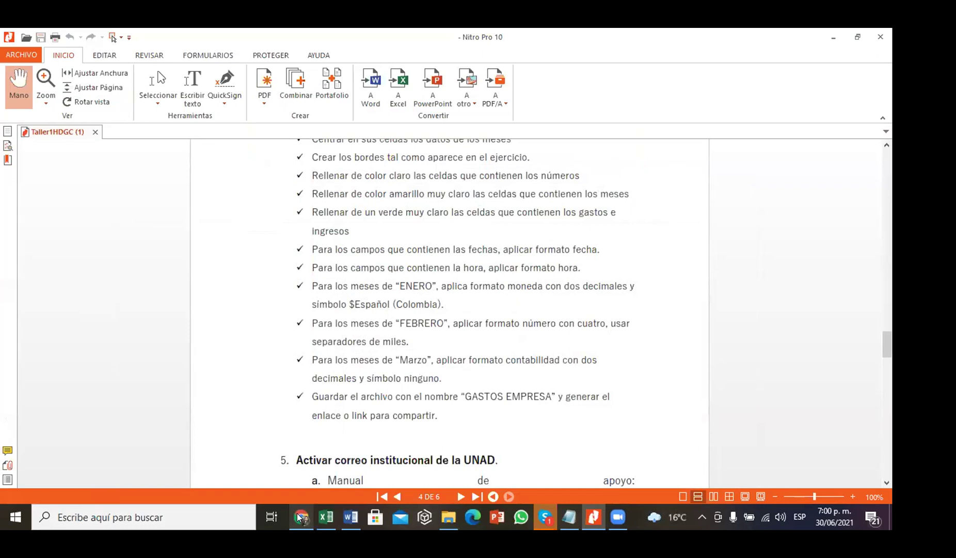
click(299, 516)
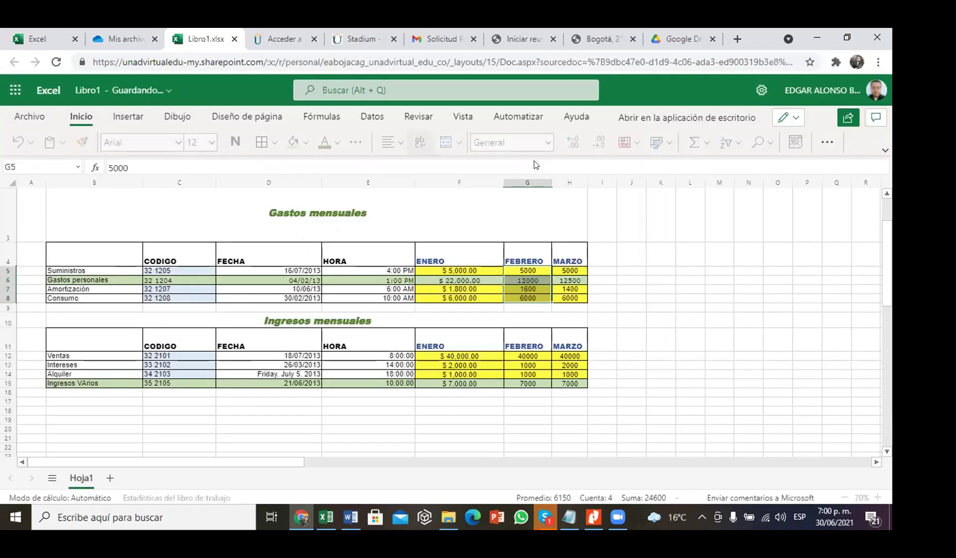
Widen column G and select the February income amounts G12:G15
drag(572, 184, 584, 220)
click(538, 357)
drag(538, 356, 540, 379)
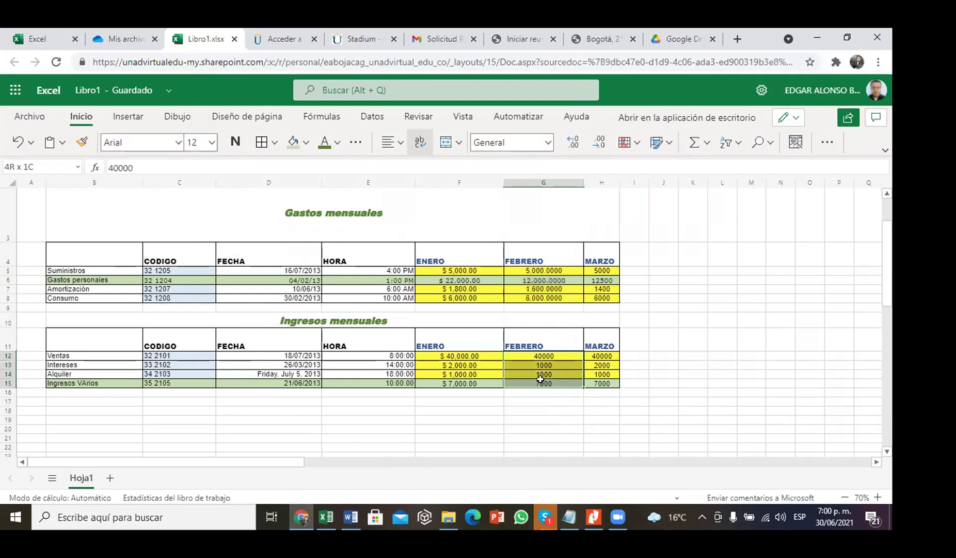
click(540, 380)
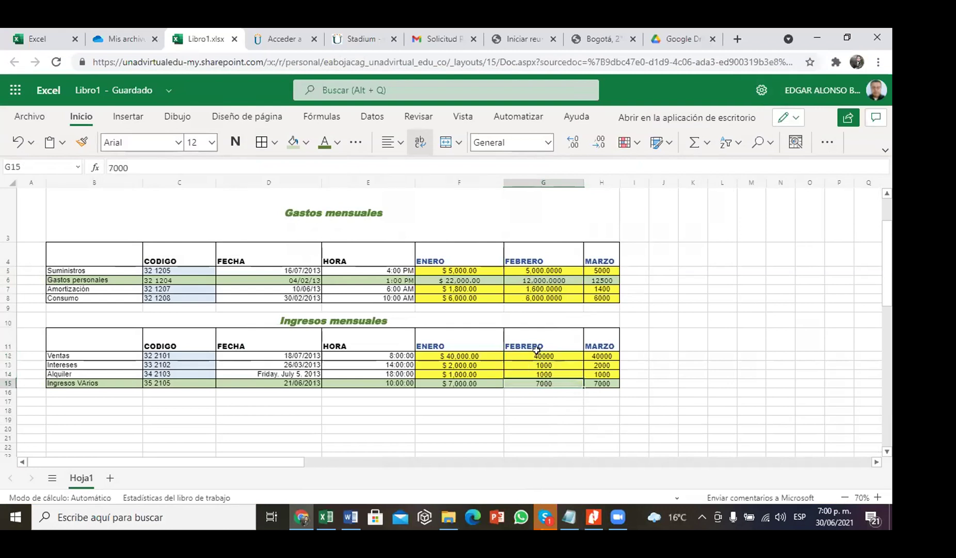
drag(537, 357, 538, 390)
right_click(538, 389)
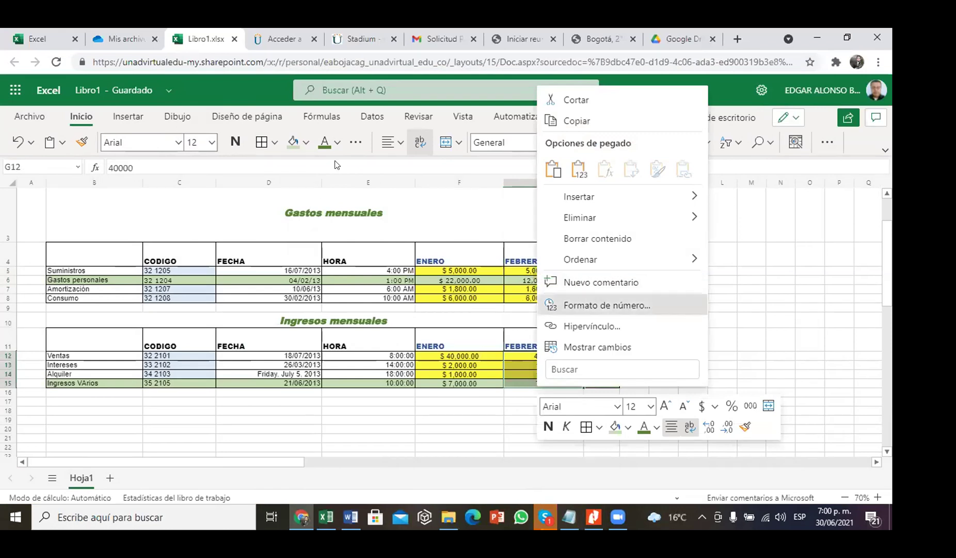
click(594, 304)
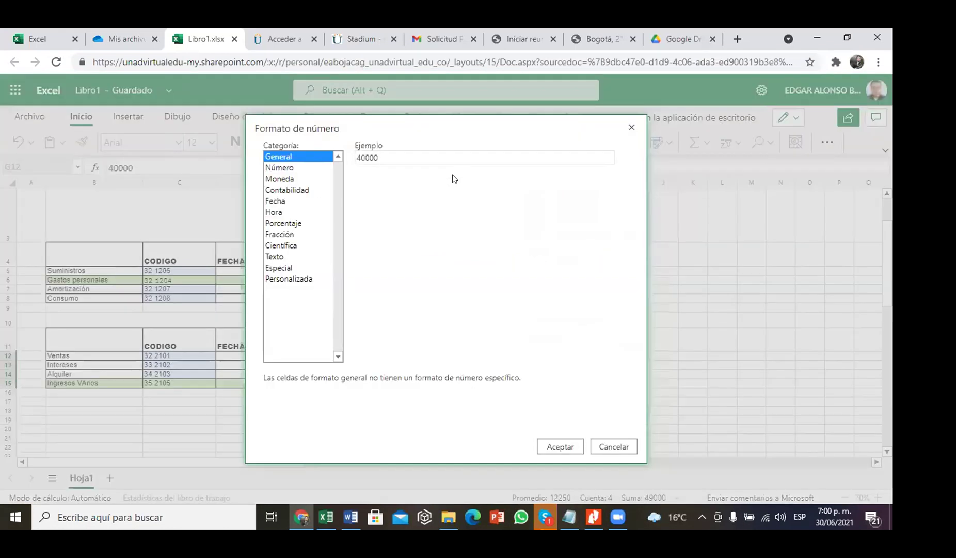
Give G12:G15 the Número format with 4 decimals and thousands separators, e.g. 40,000.0000
key(Down)
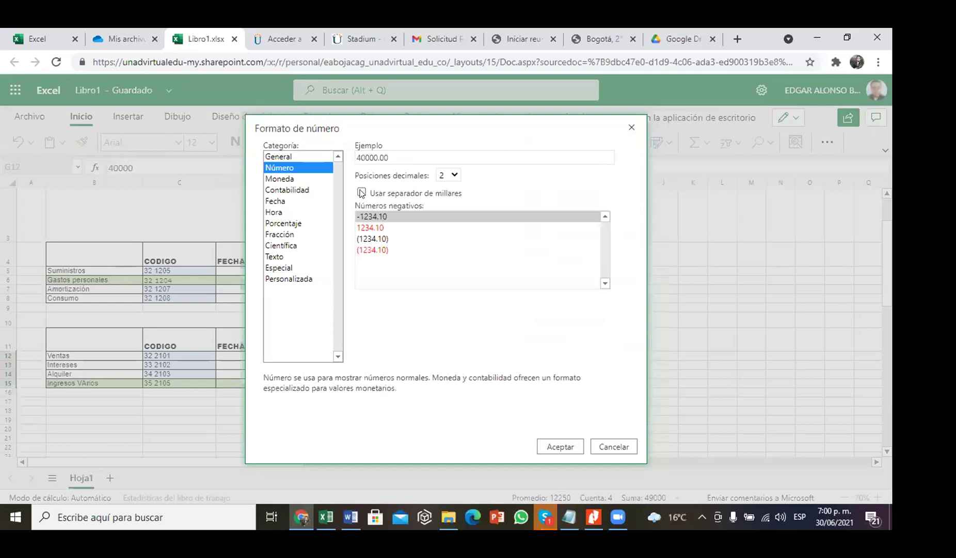
key(Tab)
key(alt+Down)
key(Down)
key(Down)
key(Return)
key(Tab)
key(space)
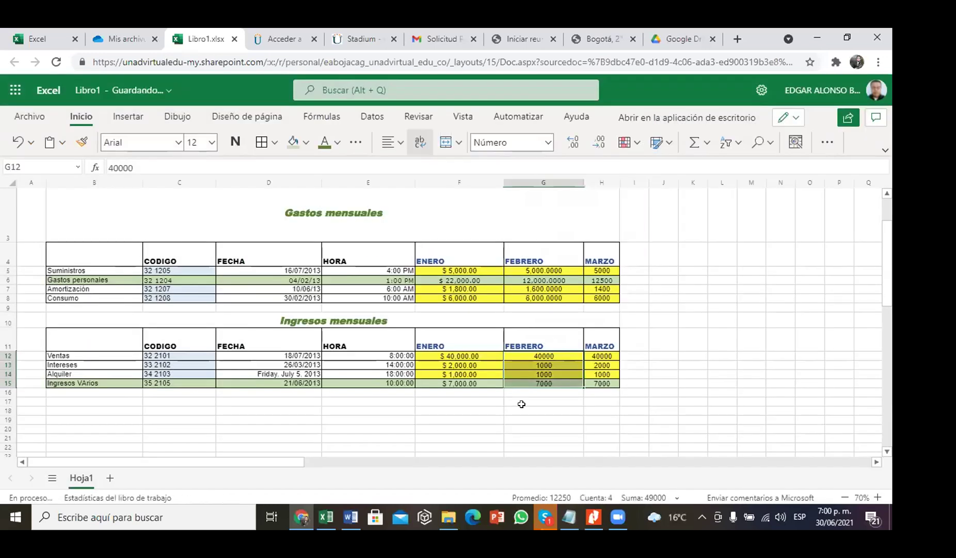
key(Return)
click(544, 410)
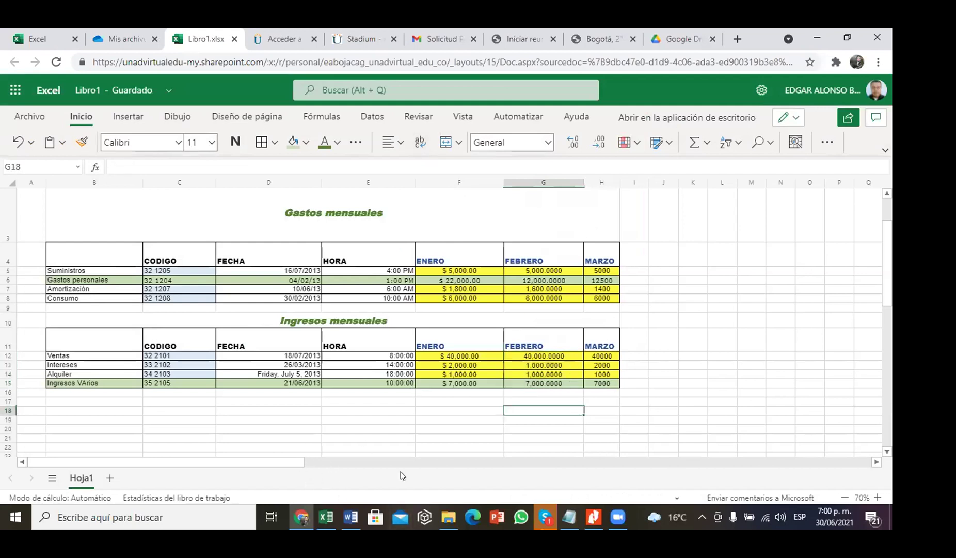
click(592, 518)
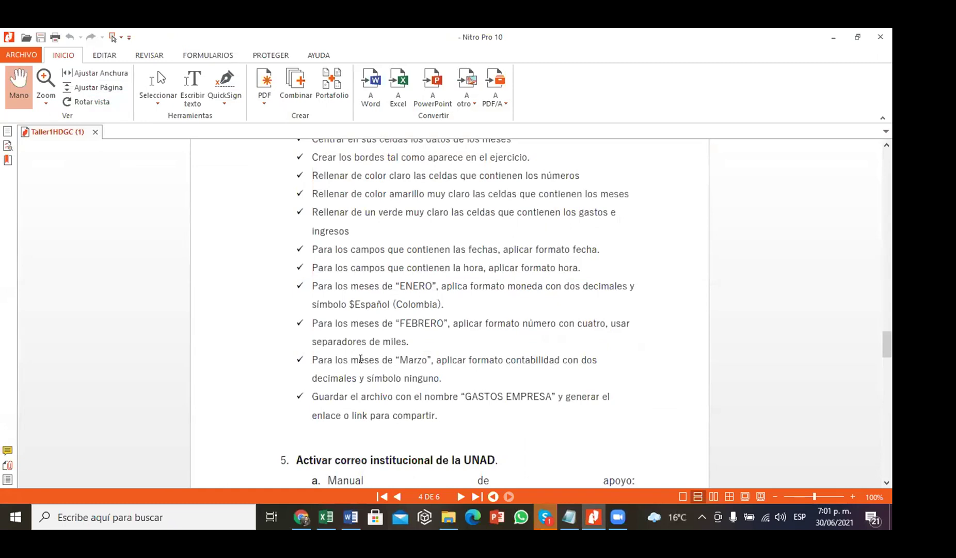
click(299, 515)
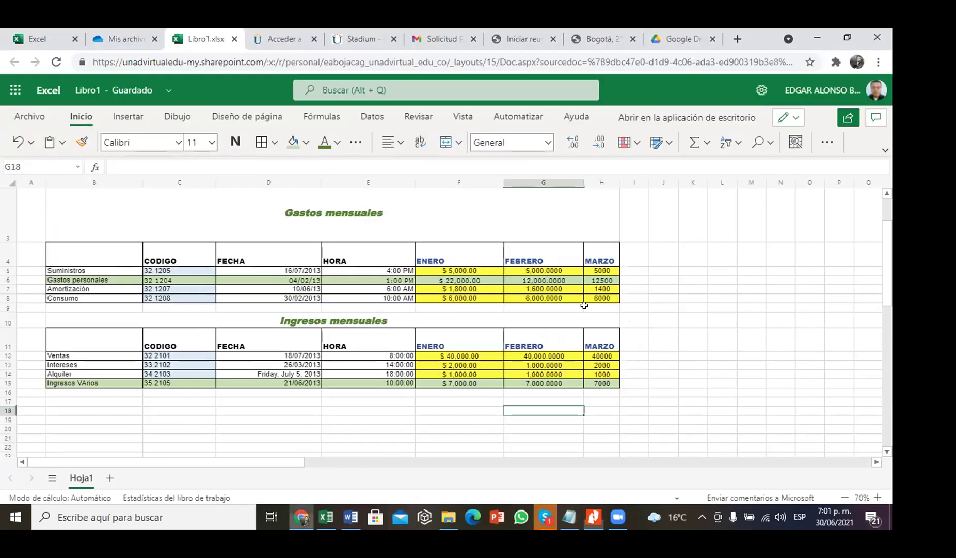
Apply the Contabilidad format ($, two decimals) to the March expenses H5:H8
drag(603, 270, 604, 294)
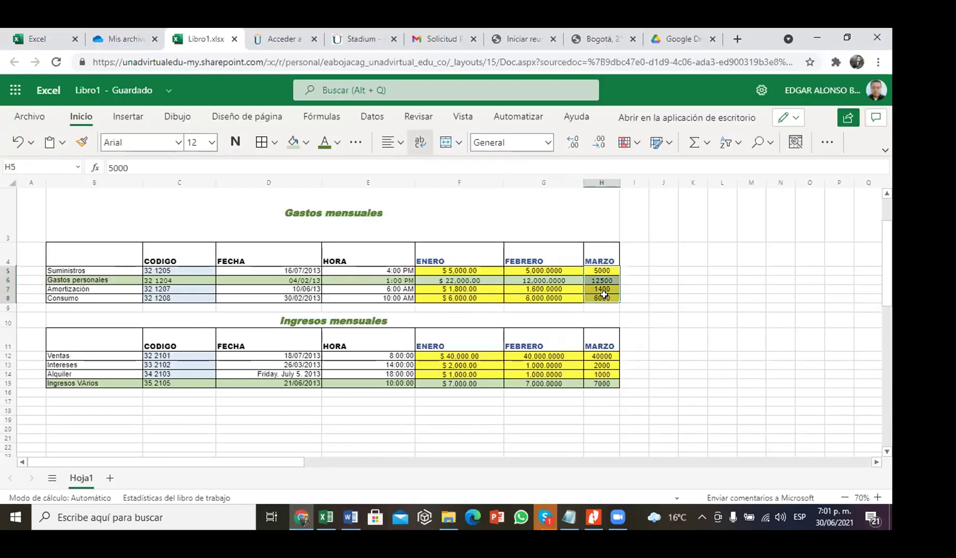
right_click(604, 294)
click(650, 326)
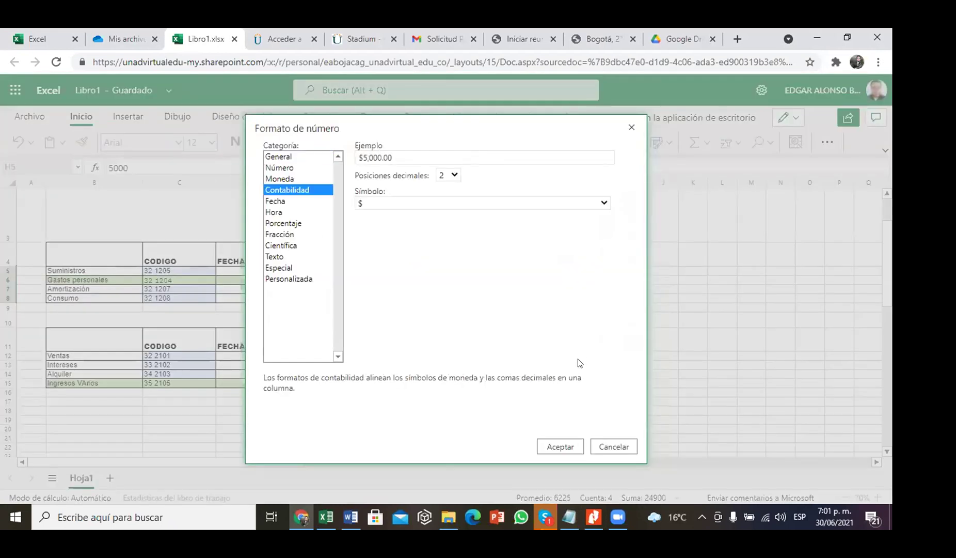
click(560, 446)
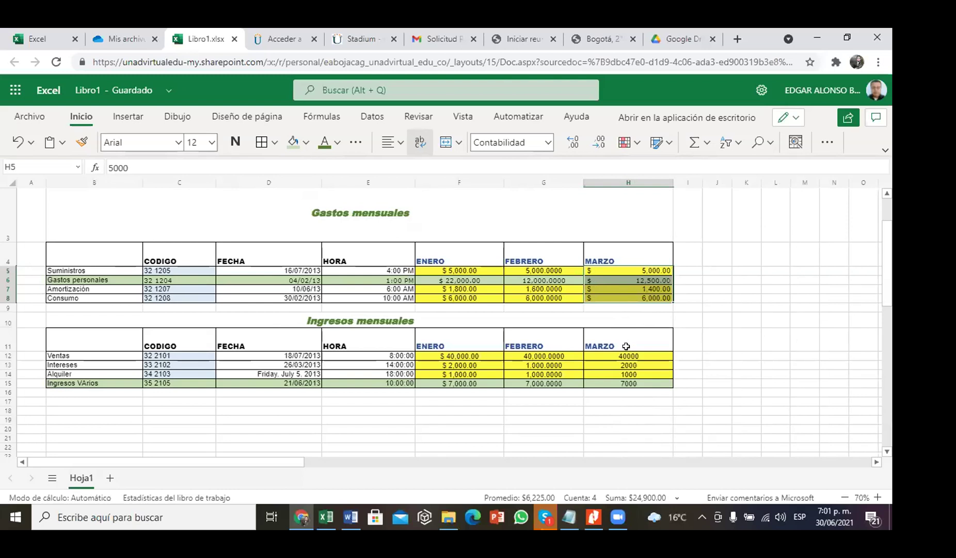
Apply the same Contabilidad format to the March income amounts H12:H15
drag(624, 354, 619, 382)
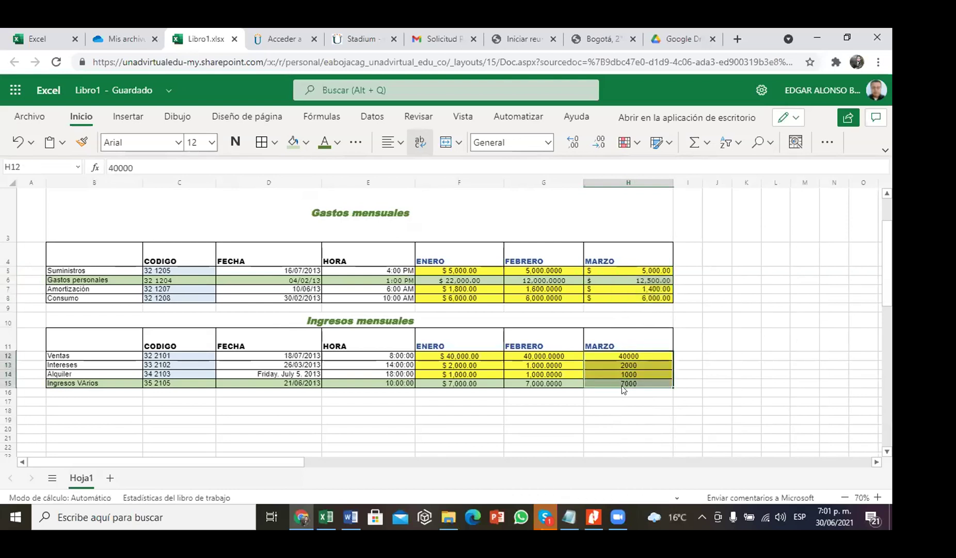
right_click(663, 309)
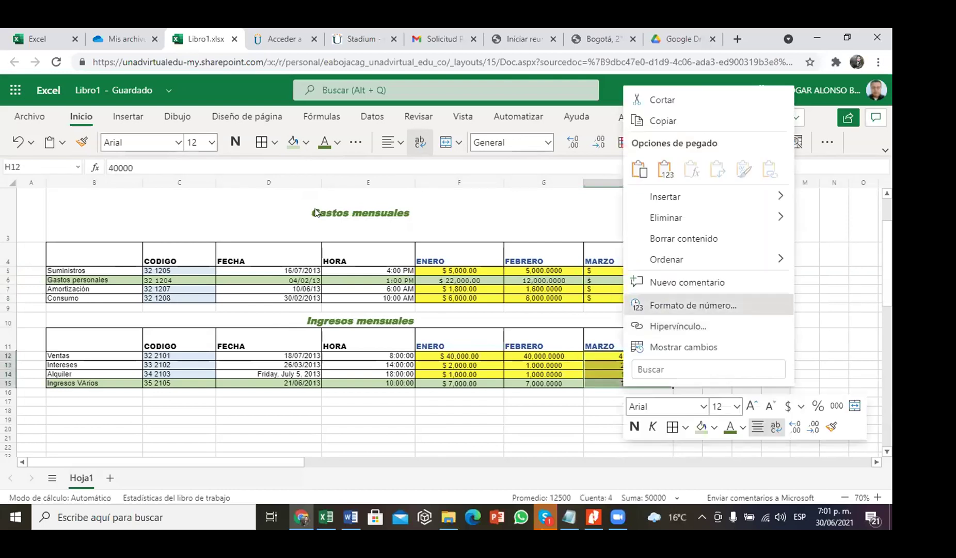
key(Return)
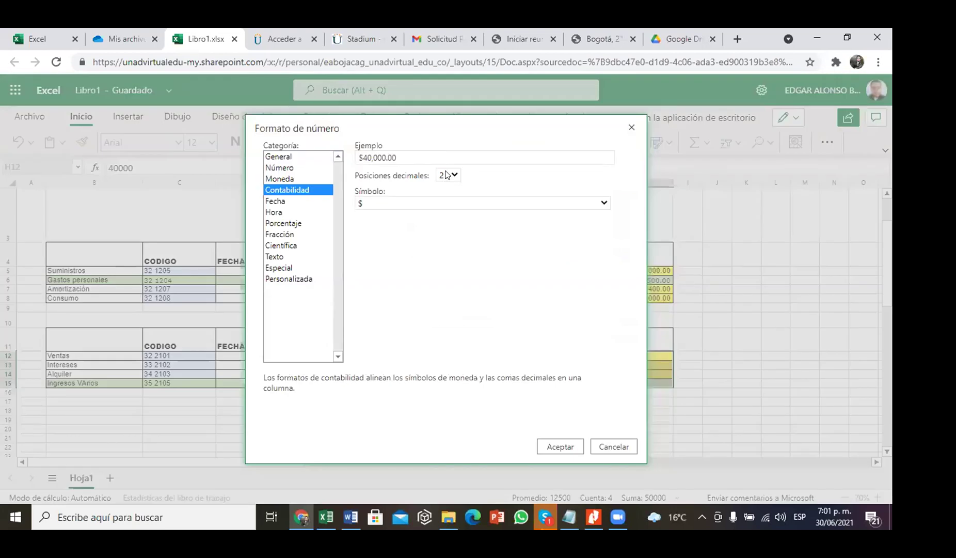
click(560, 445)
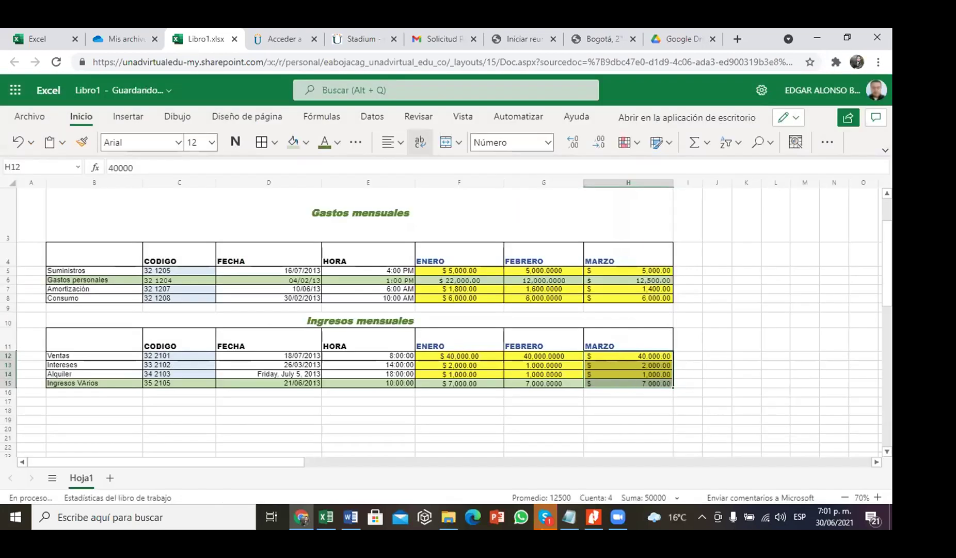
click(651, 381)
click(303, 518)
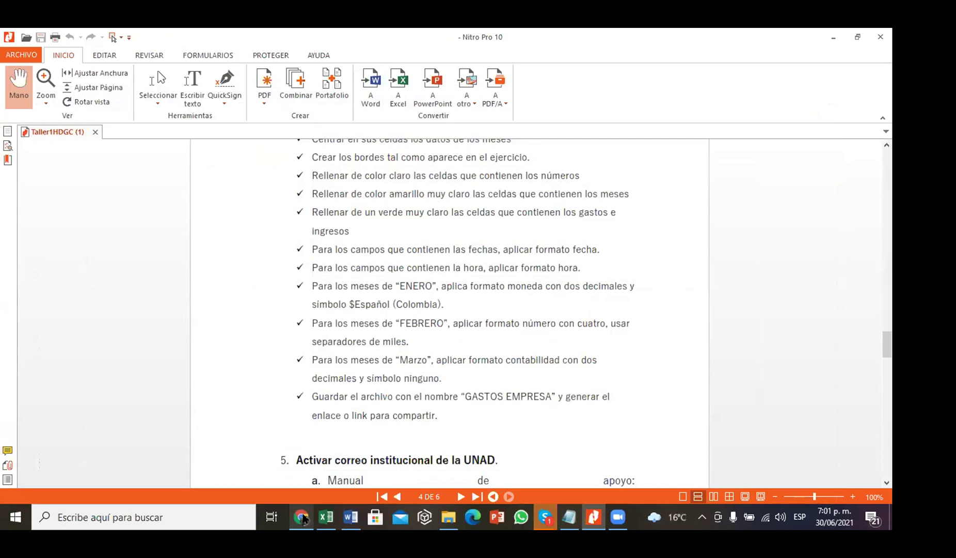
Rename the workbook to 'Gasto empresa'
key(alt+Tab)
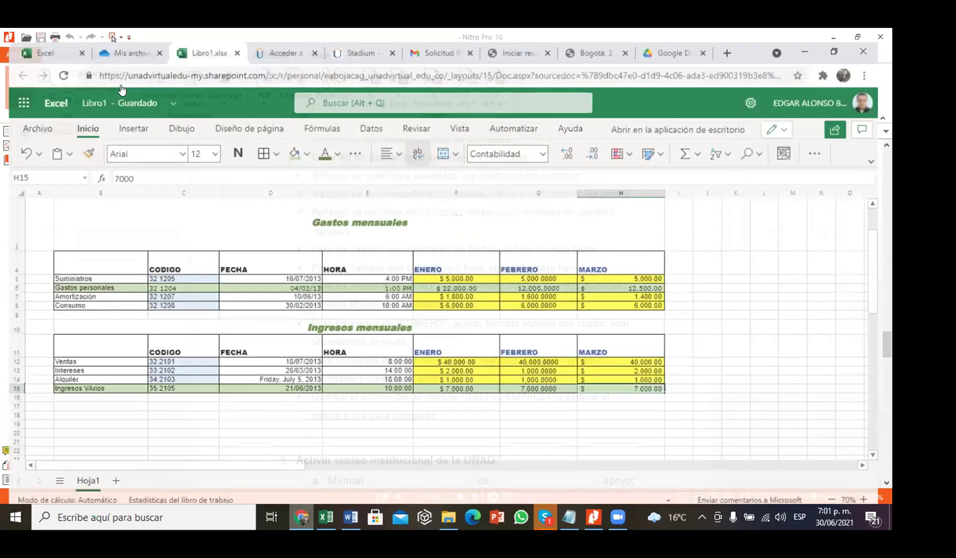
click(122, 90)
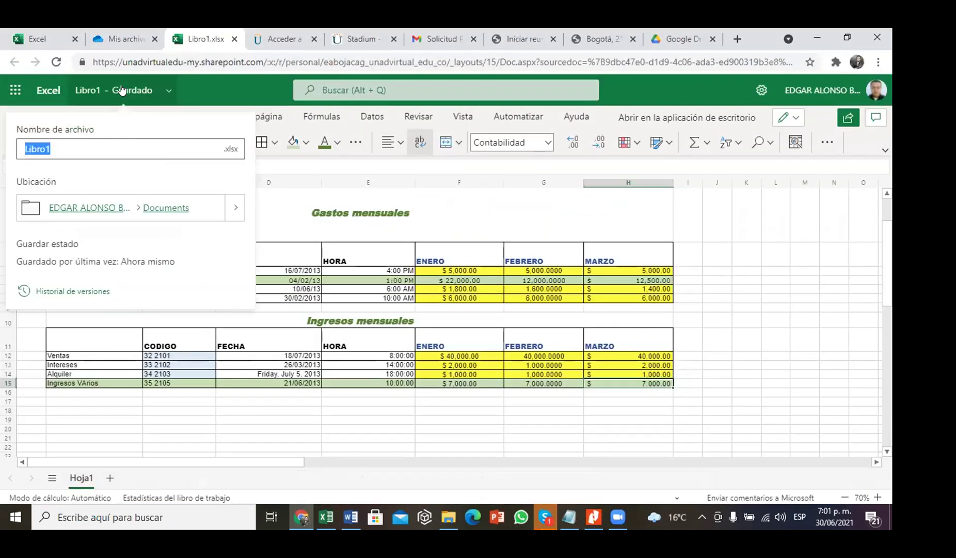
text(GAsto)
key(BackSpace)
key(BackSpace)
key(BackSpace)
key(BackSpace)
key(BackSpace)
text(aaasto)
key(BackSpace)
key(BackSpace)
key(BackSpace)
key(BackSpace)
text(sto empresa)
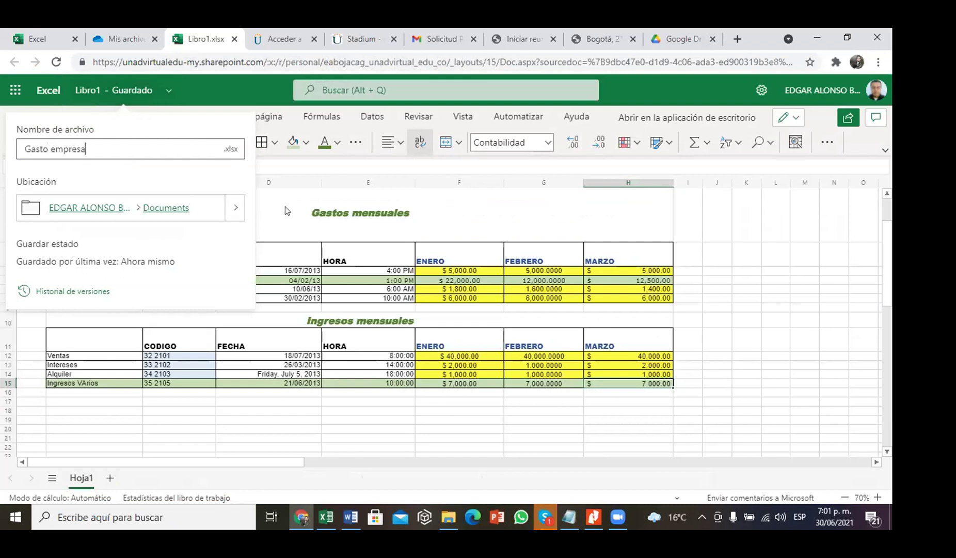
click(281, 204)
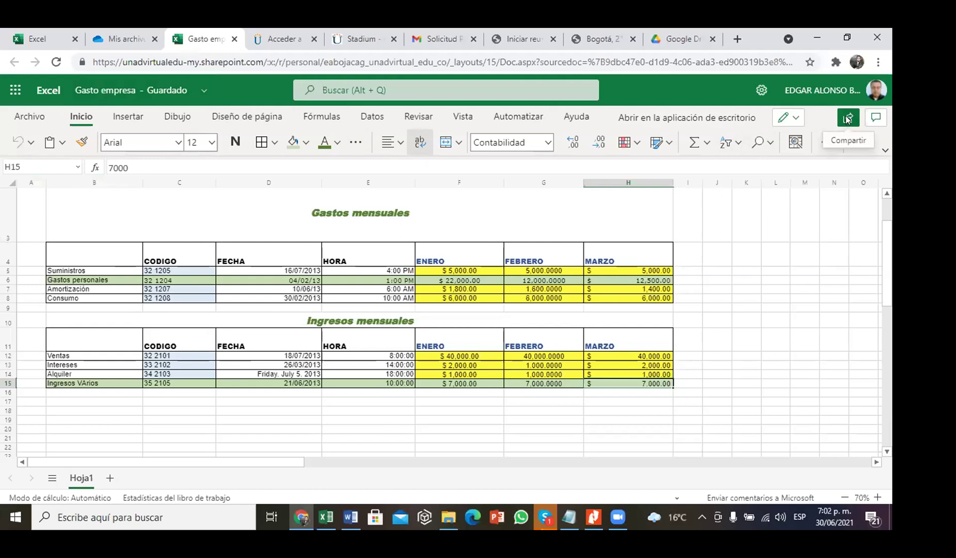
Copy an edit link to Gasto empresa through Compartir > Copiar vínculo
click(847, 119)
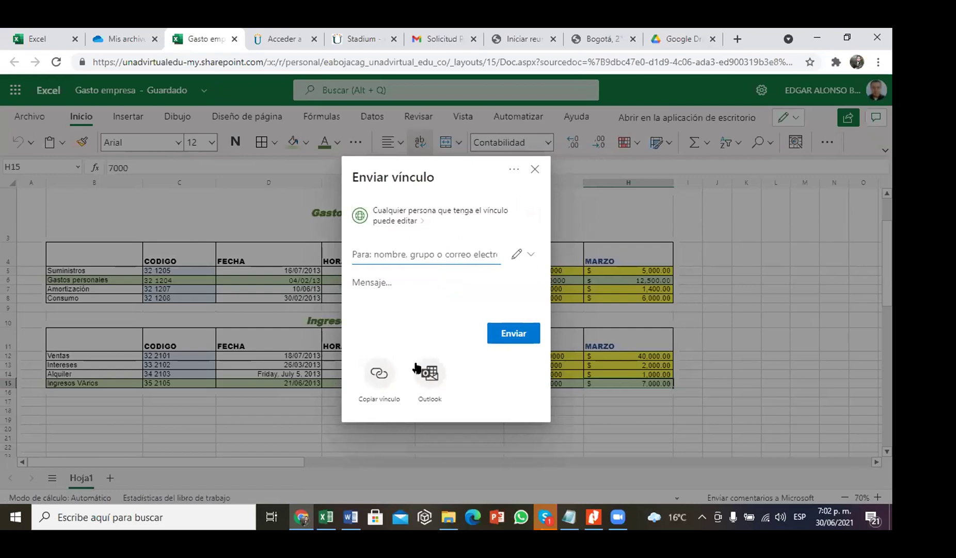
click(378, 372)
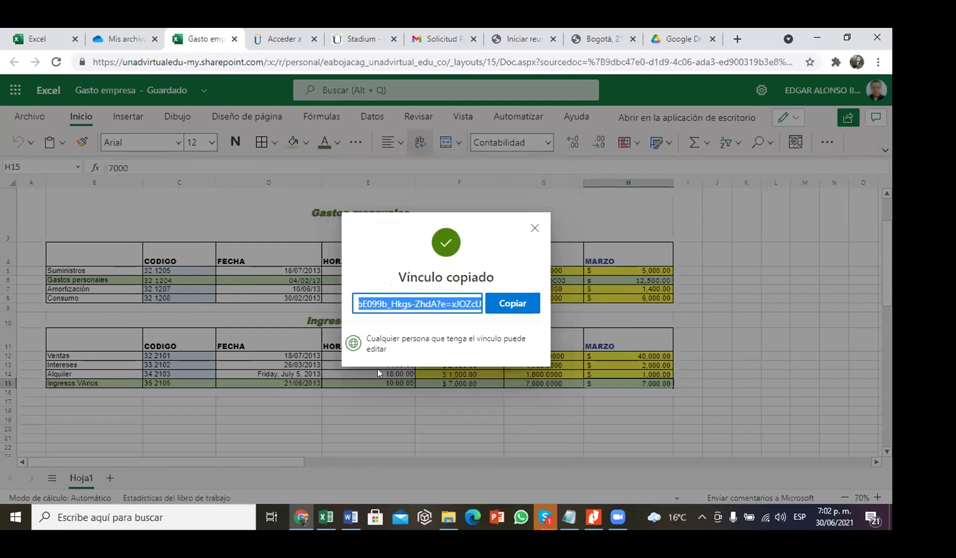
click(503, 310)
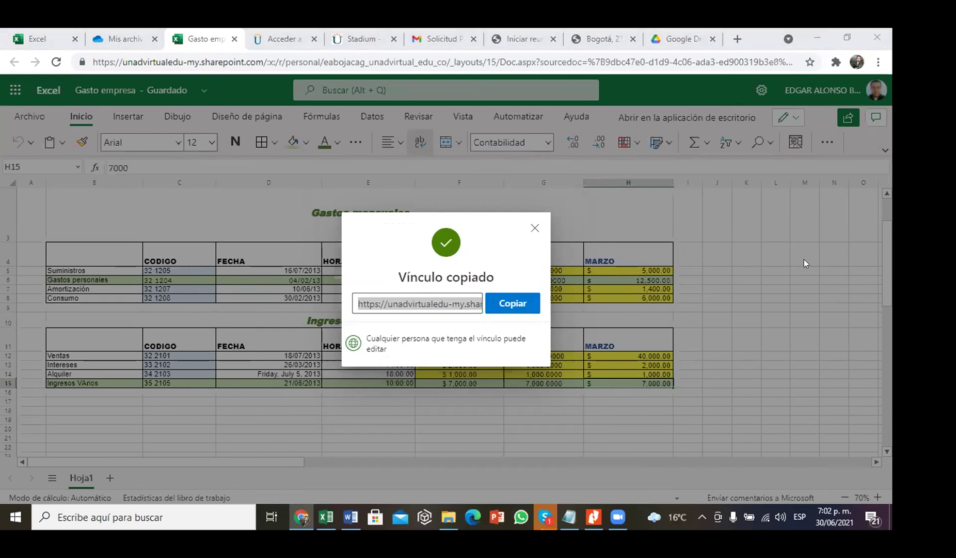
click(567, 220)
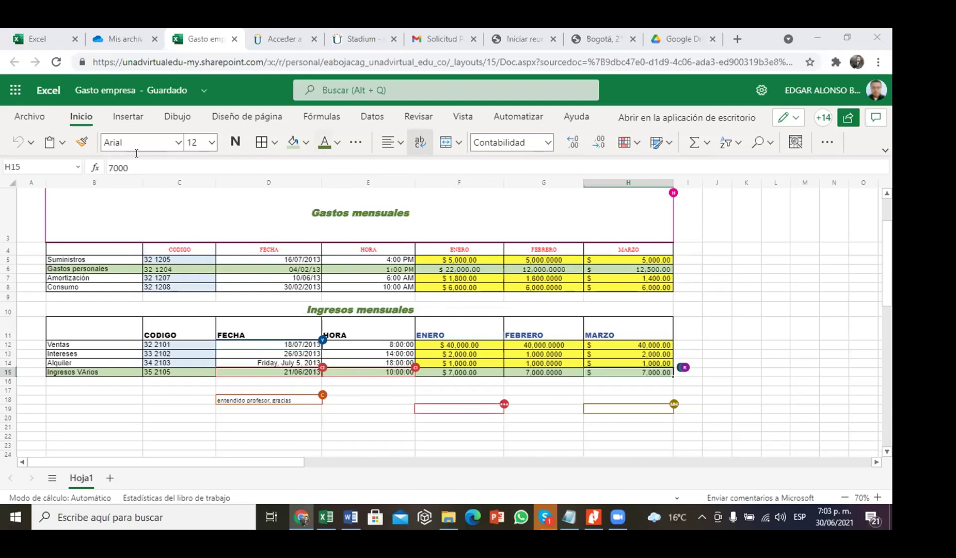
Close Gasto empresa, then follow and allow the section 5 Office 365 manual link
click(235, 39)
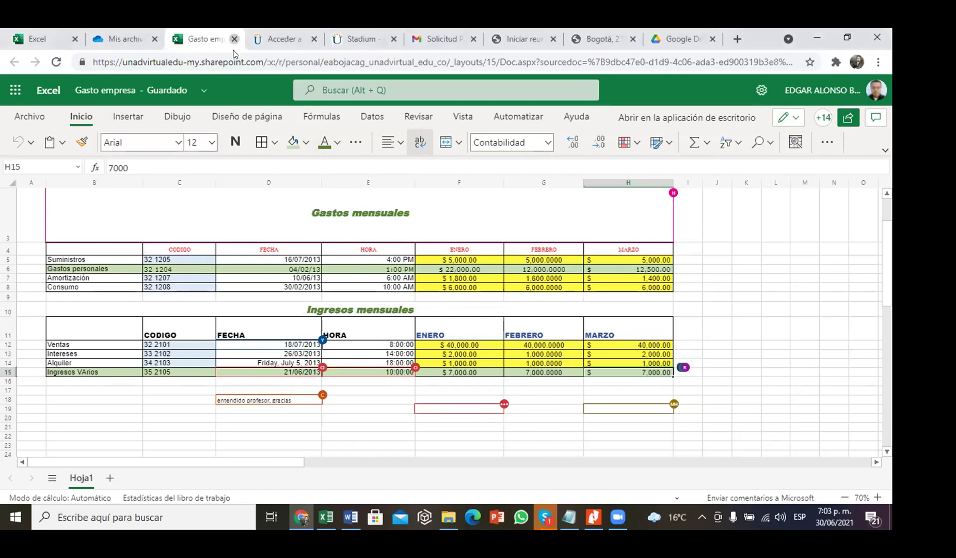
click(593, 517)
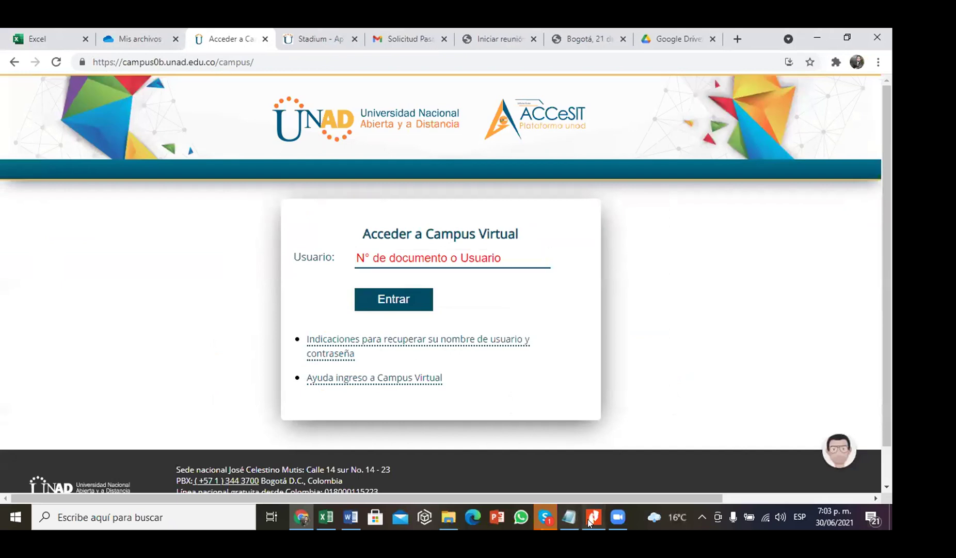
scroll(406, 424, down, 3)
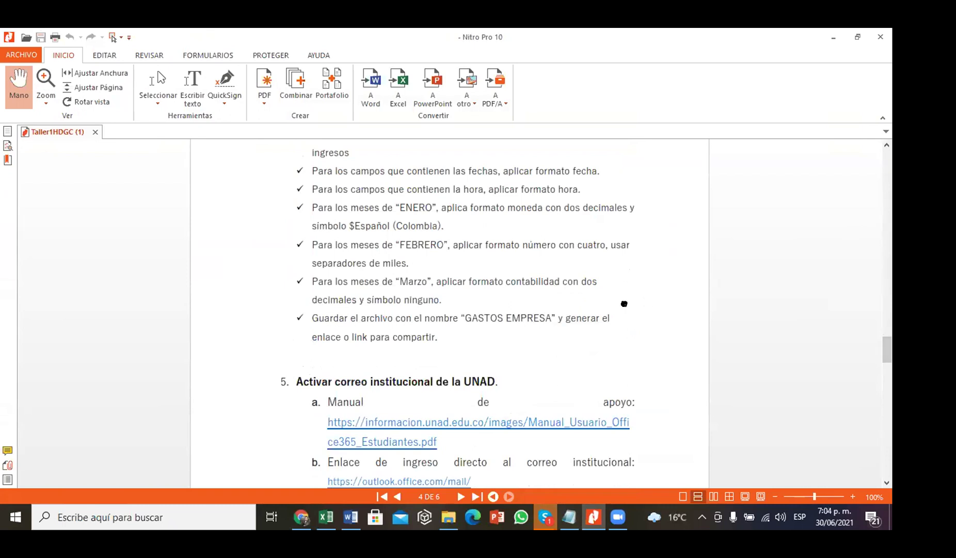
scroll(624, 304, down, 3)
scroll(623, 304, down, 1)
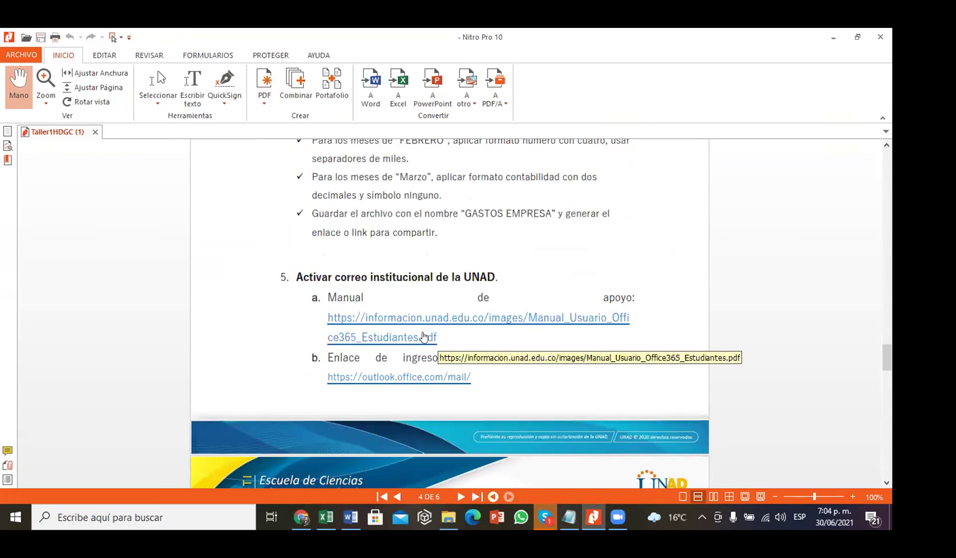
click(423, 337)
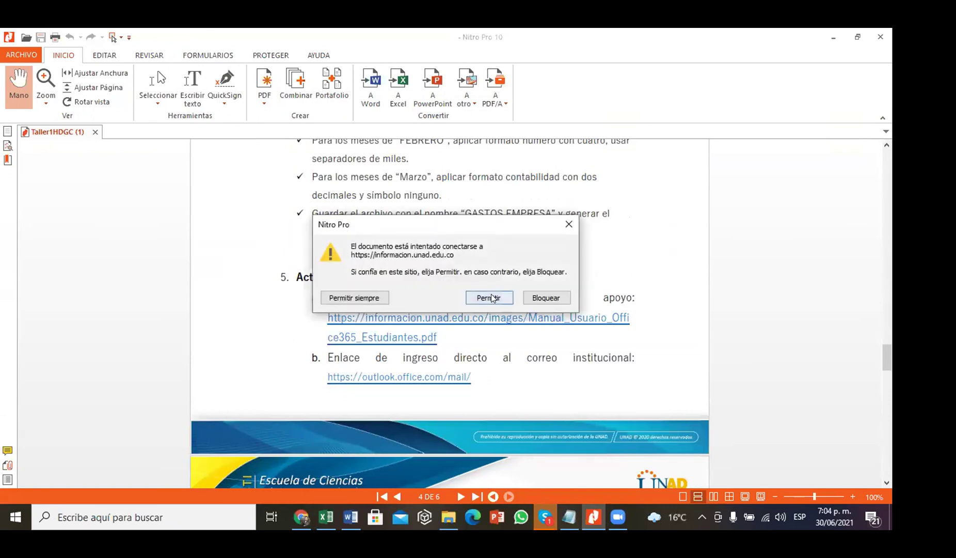
click(488, 297)
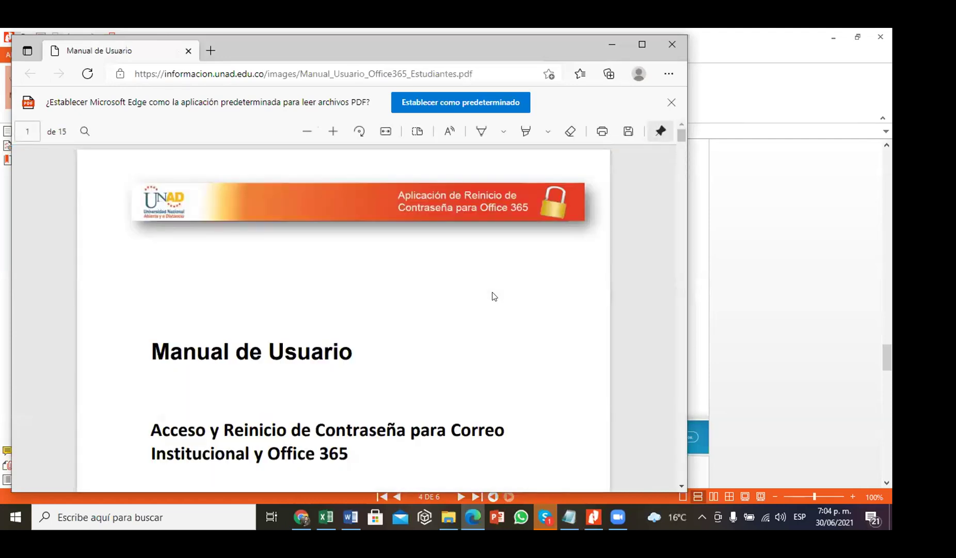
Scroll through the Office 365 Manual de Usuario from the title page to page 7
scroll(492, 296, down, 1)
scroll(492, 296, down, 10)
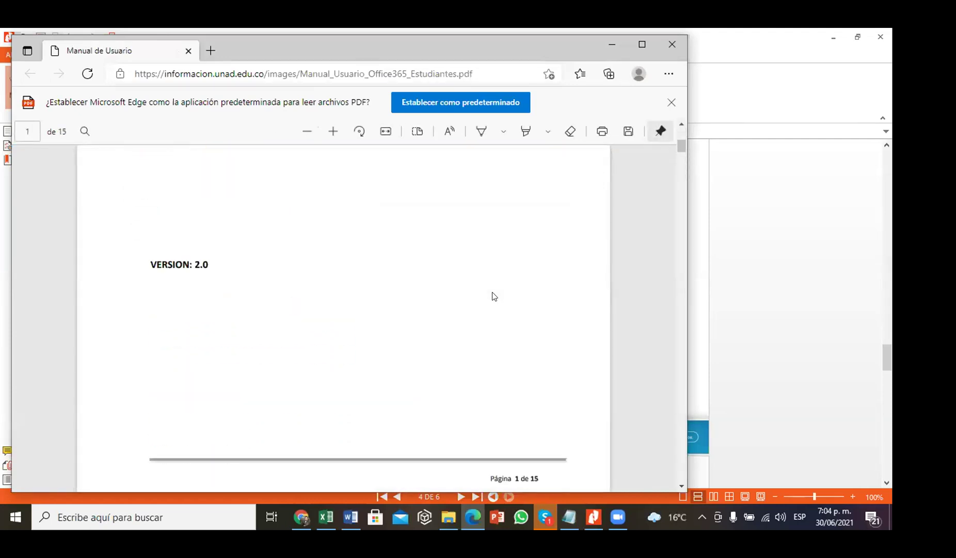
scroll(492, 296, down, 11)
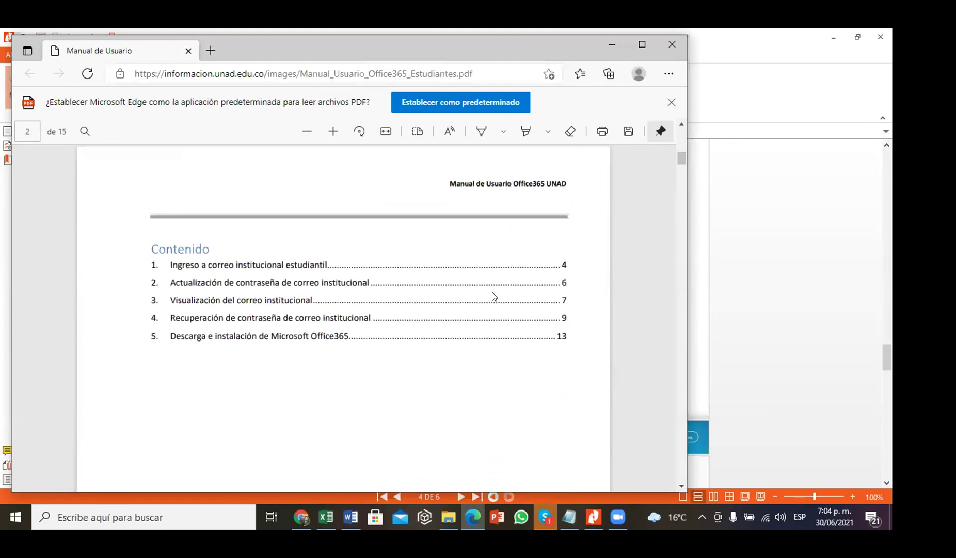
scroll(492, 296, down, 7)
scroll(492, 297, up, 2)
scroll(492, 296, down, 1)
scroll(492, 292, down, 10)
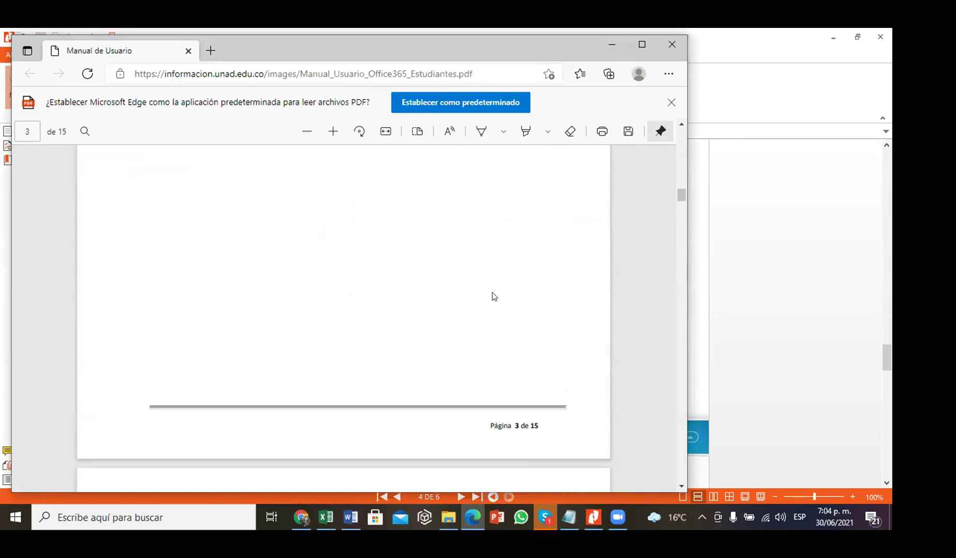
scroll(492, 297, down, 1)
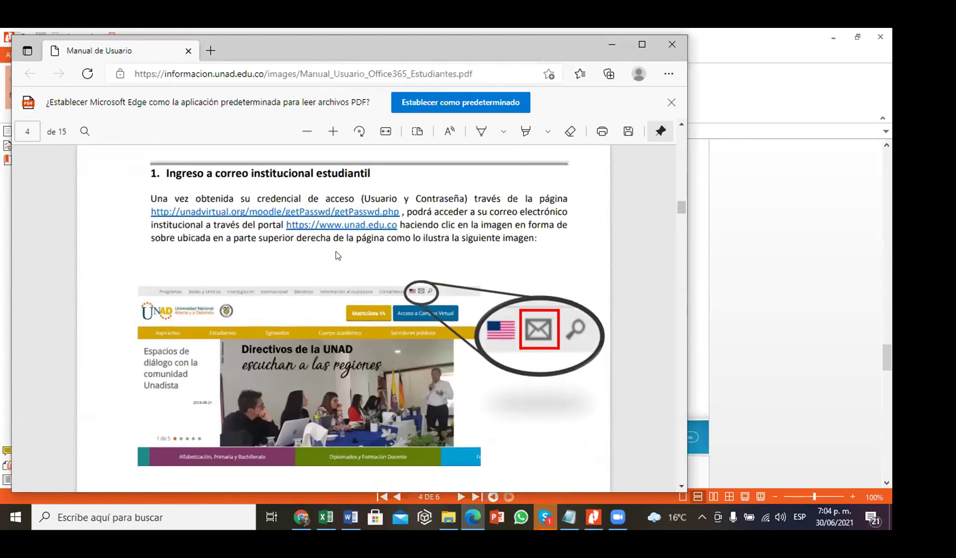
scroll(337, 255, down, 7)
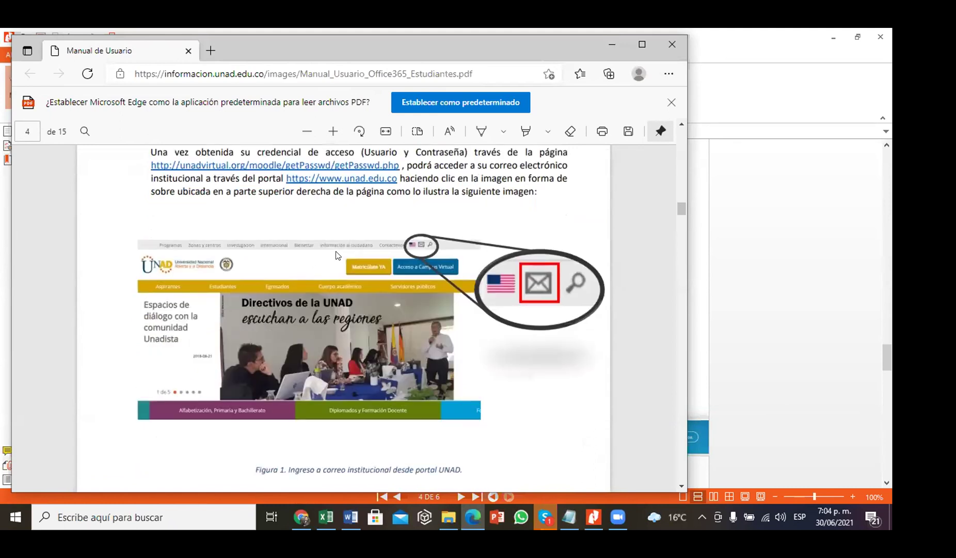
scroll(337, 255, down, 8)
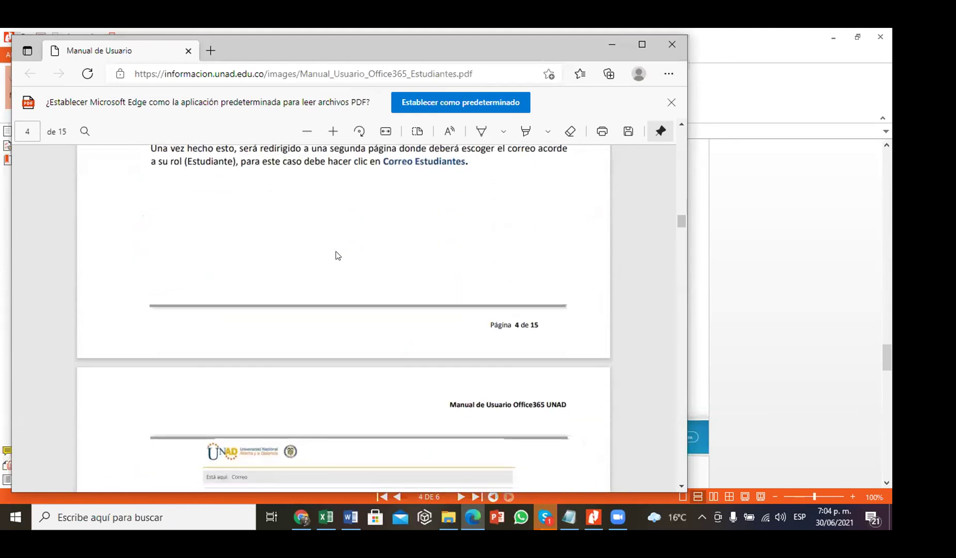
scroll(335, 254, down, 5)
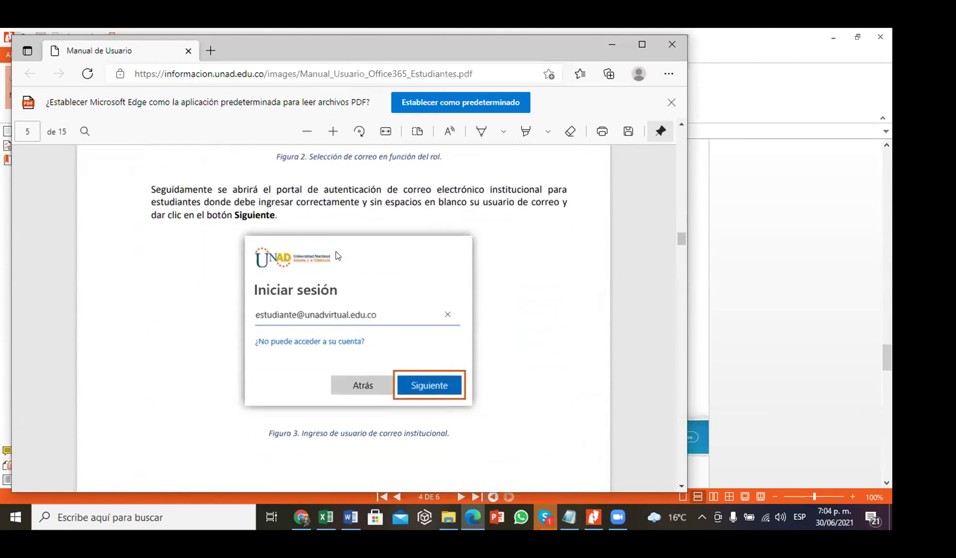
scroll(337, 255, down, 6)
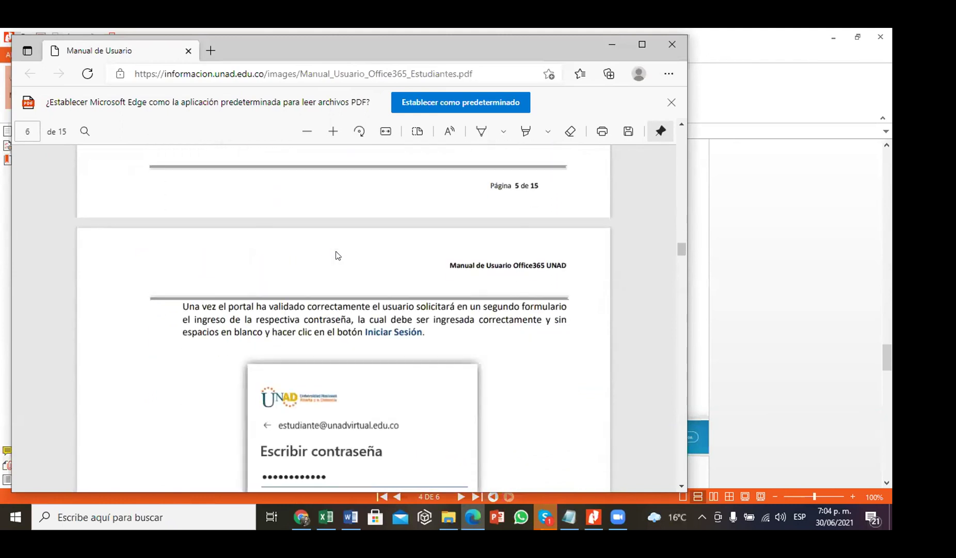
scroll(337, 255, down, 4)
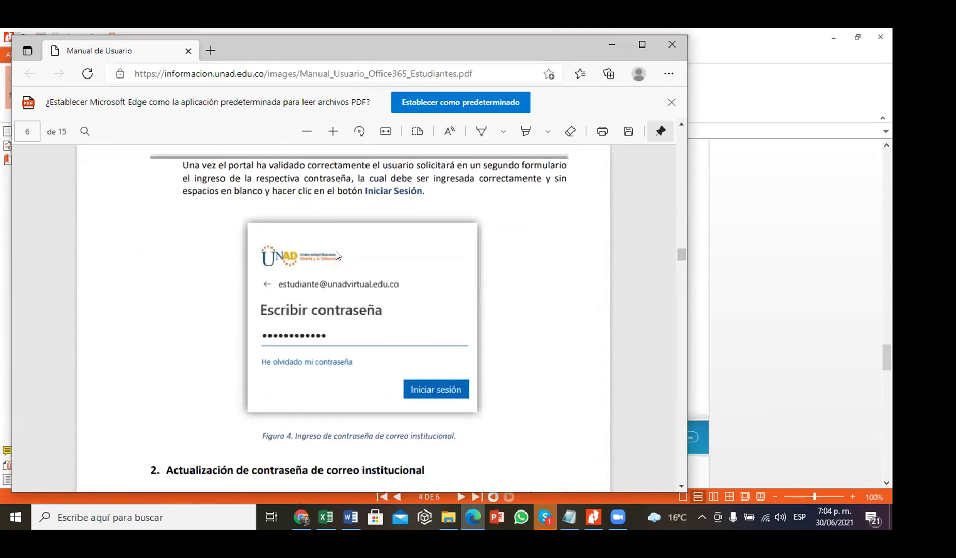
scroll(336, 250, down, 4)
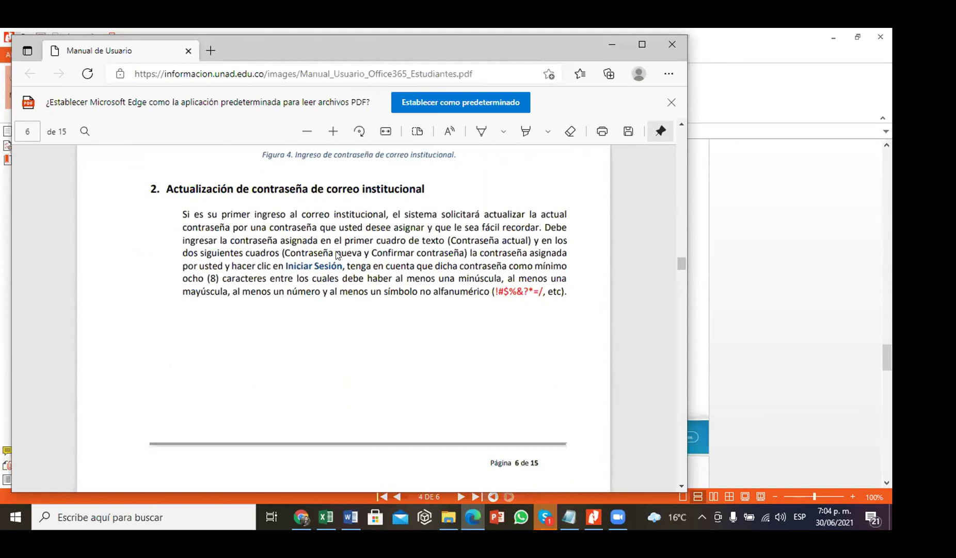
scroll(336, 251, down, 7)
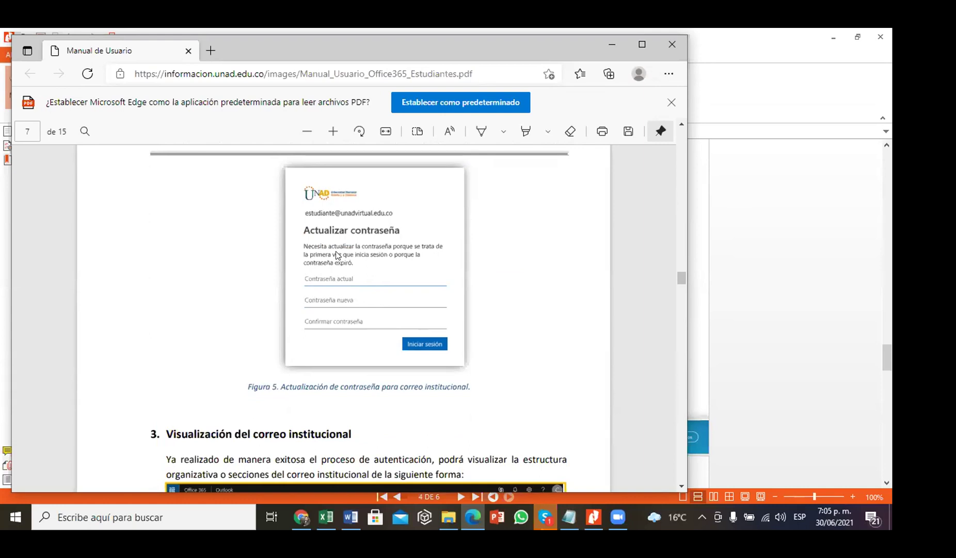
Read the Office 365 manual's mailbox-layout pages 7–9, then minimize the Edge window
scroll(335, 250, down, 1)
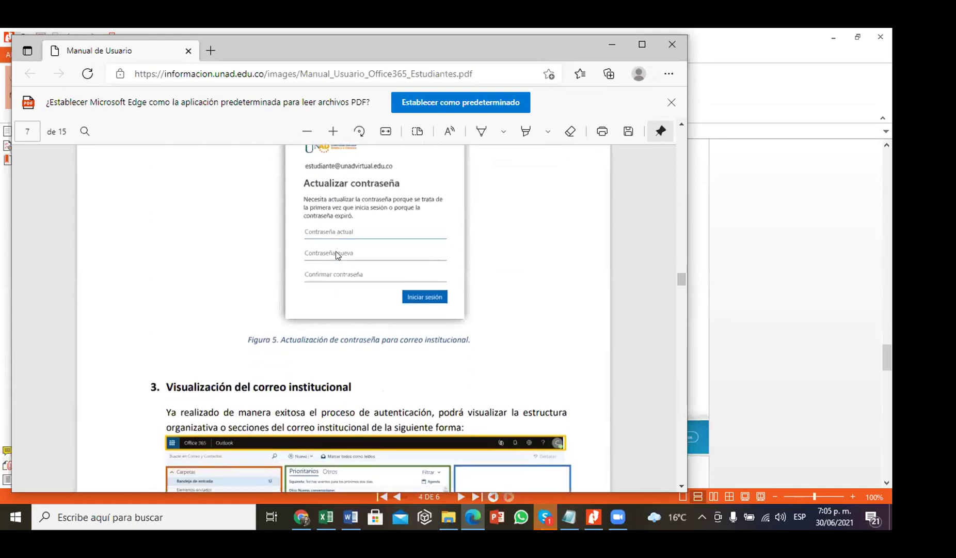
scroll(335, 251, down, 2)
scroll(335, 254, down, 3)
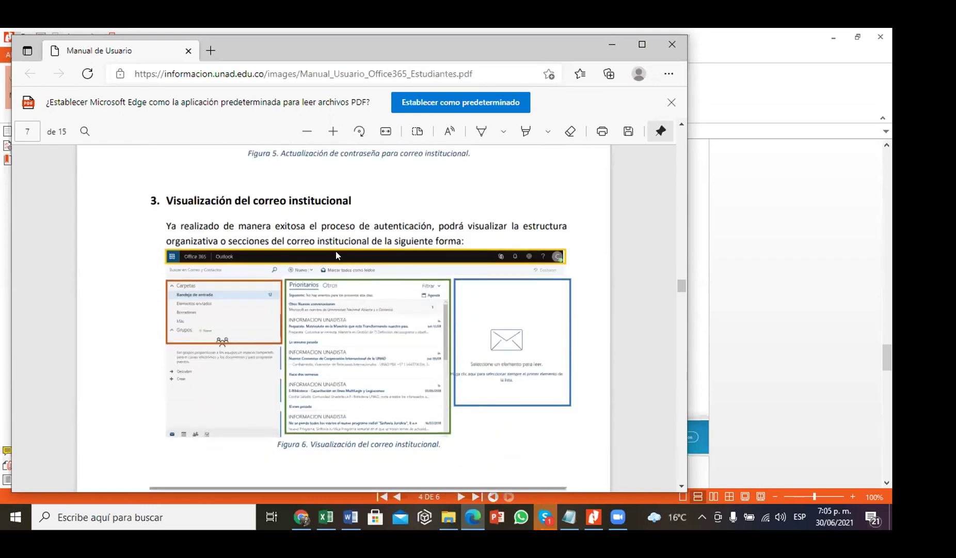
scroll(336, 255, down, 2)
scroll(336, 254, down, 5)
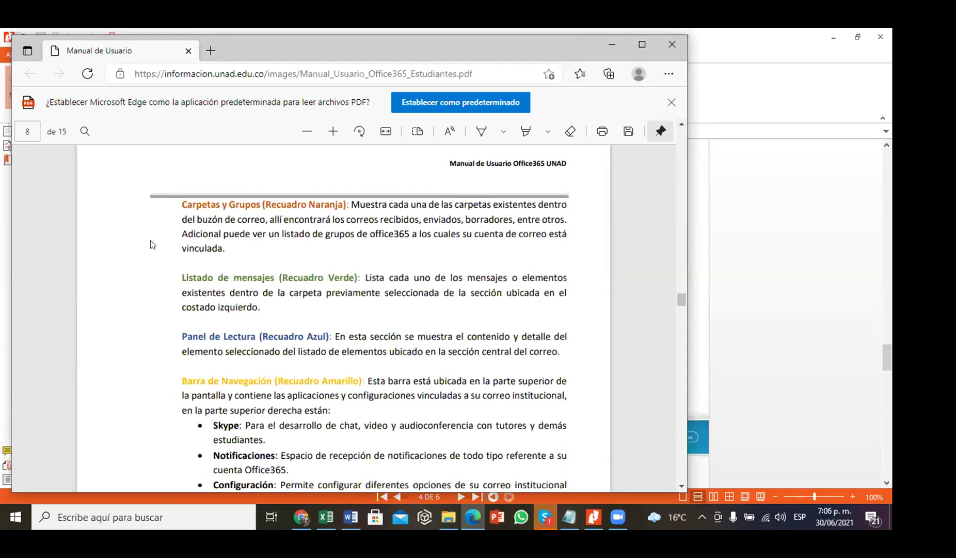
scroll(152, 244, down, 8)
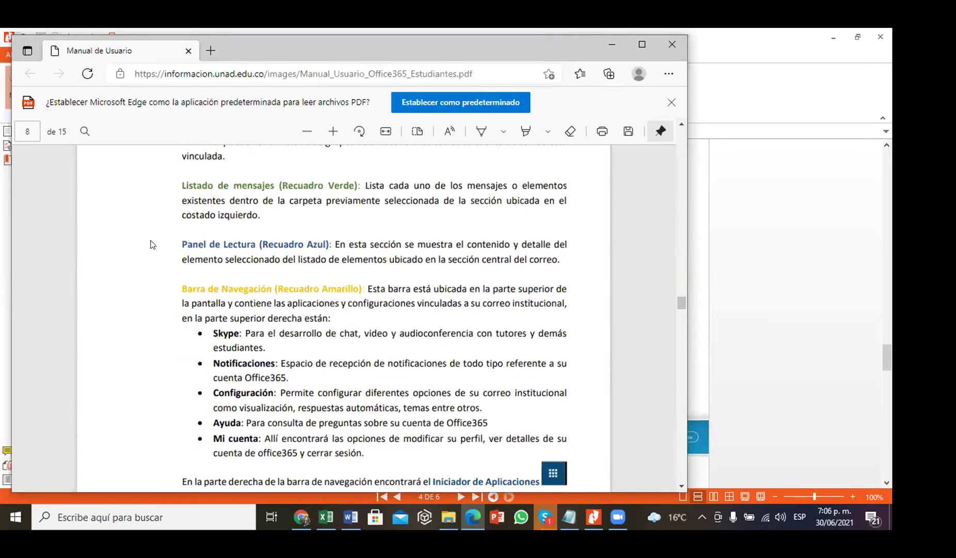
scroll(152, 244, down, 2)
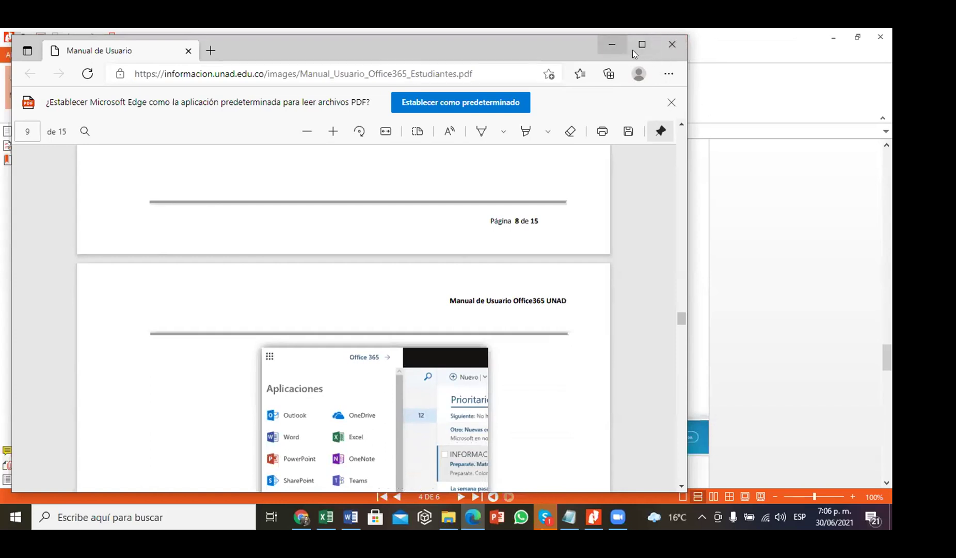
click(614, 44)
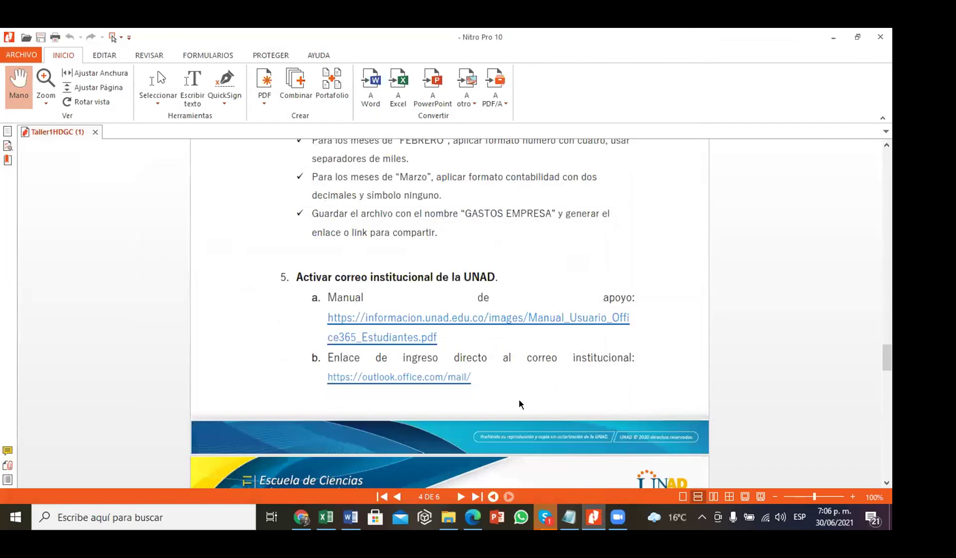
Review the PDF's institutional email and Microsoft TEAMS activation sections, then bring Chrome forward
scroll(519, 404, down, 4)
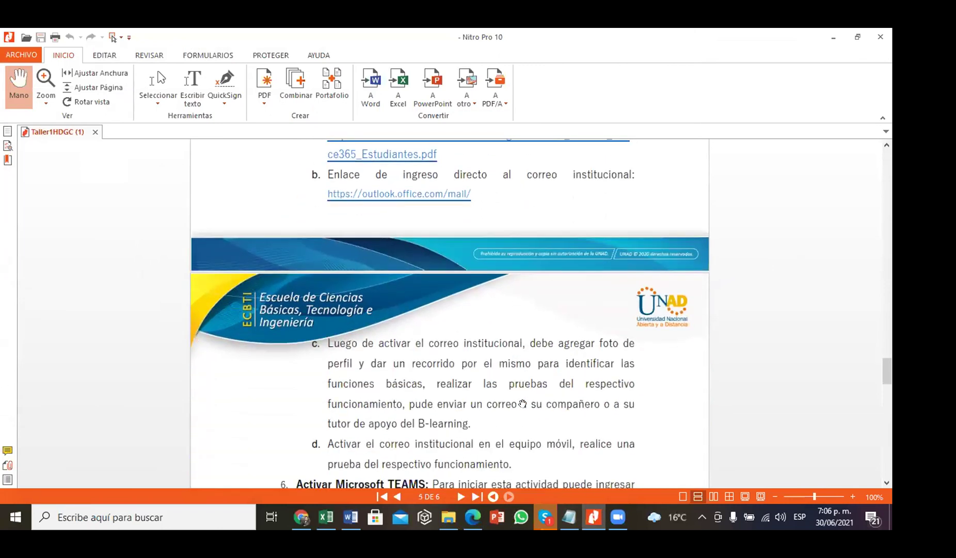
scroll(523, 403, down, 3)
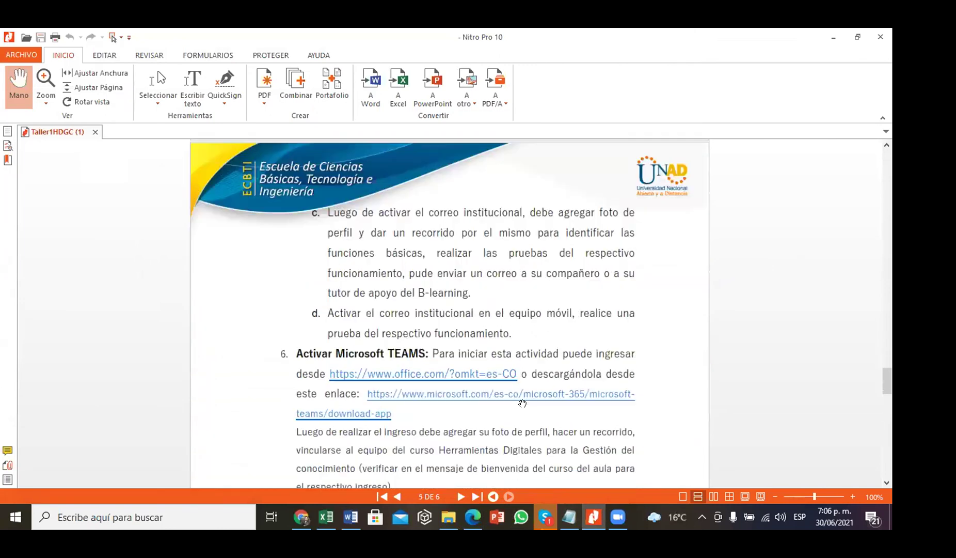
scroll(522, 404, up, 2)
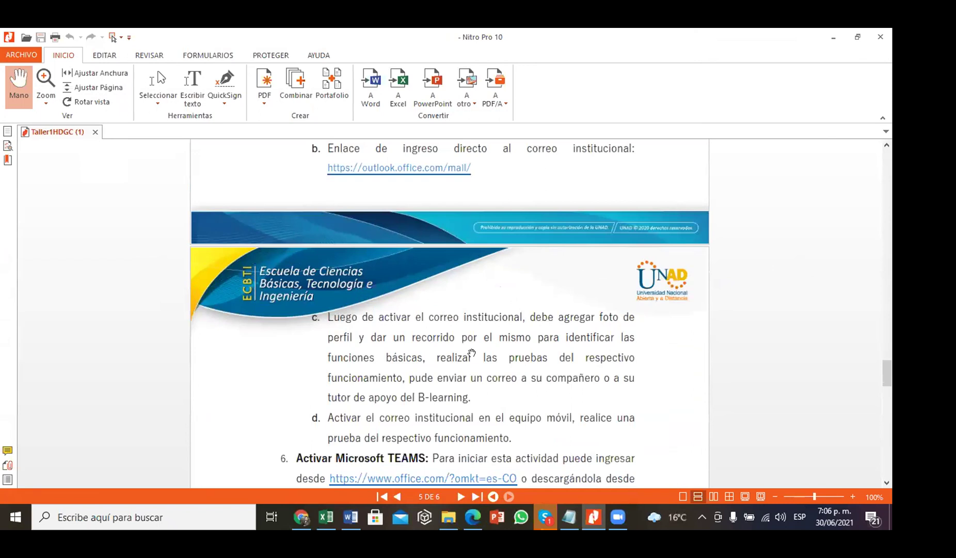
click(302, 517)
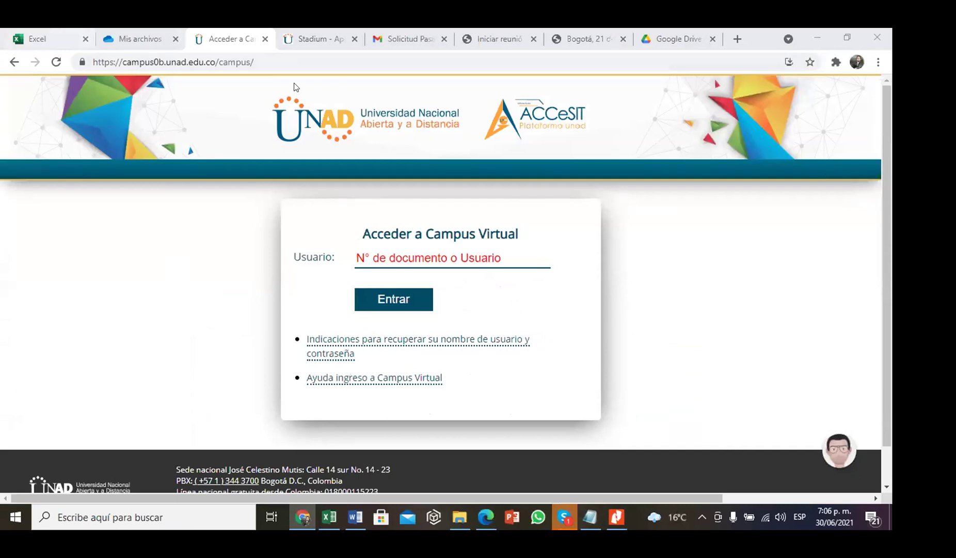
From a new tab, open the UNAD homepage's Correo > Manual correo estudiantil PDF
click(729, 38)
click(300, 354)
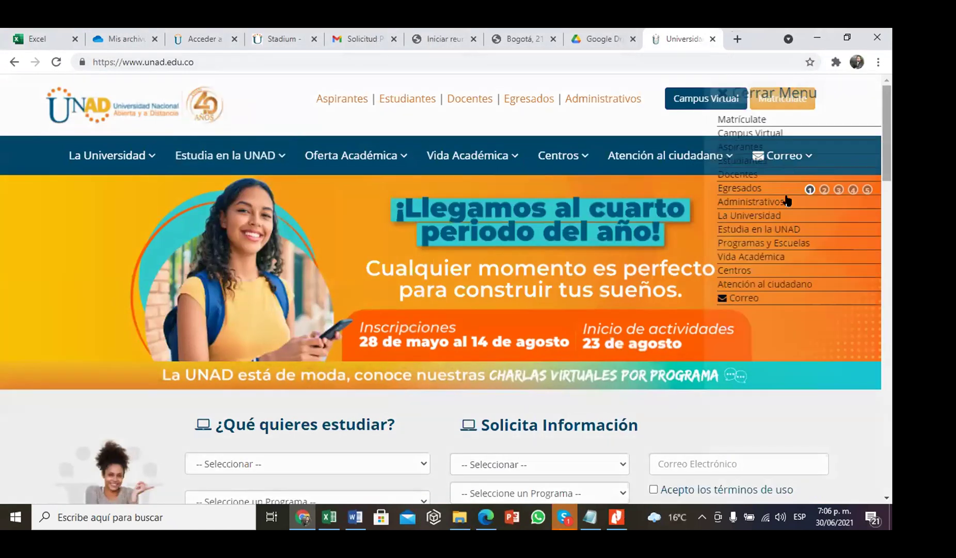
mouse_move(789, 163)
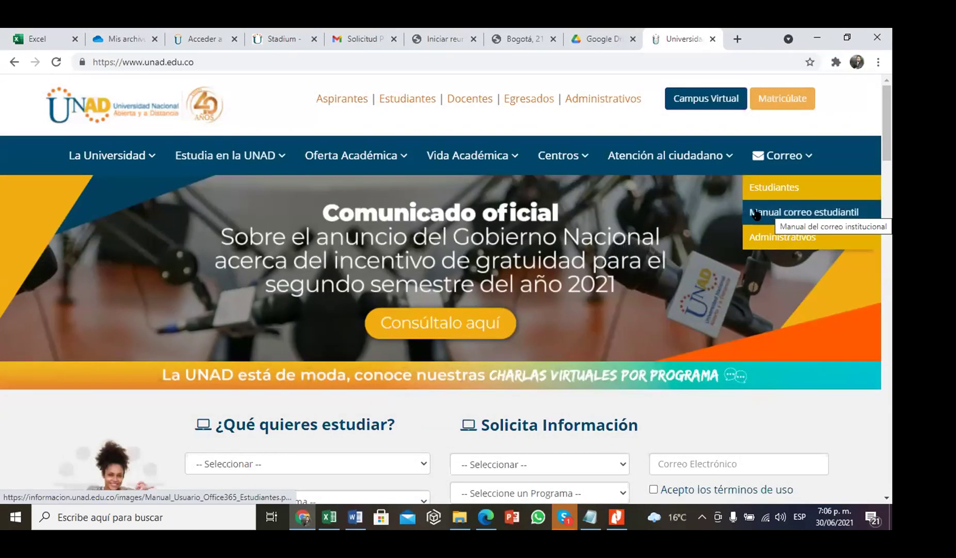
click(767, 212)
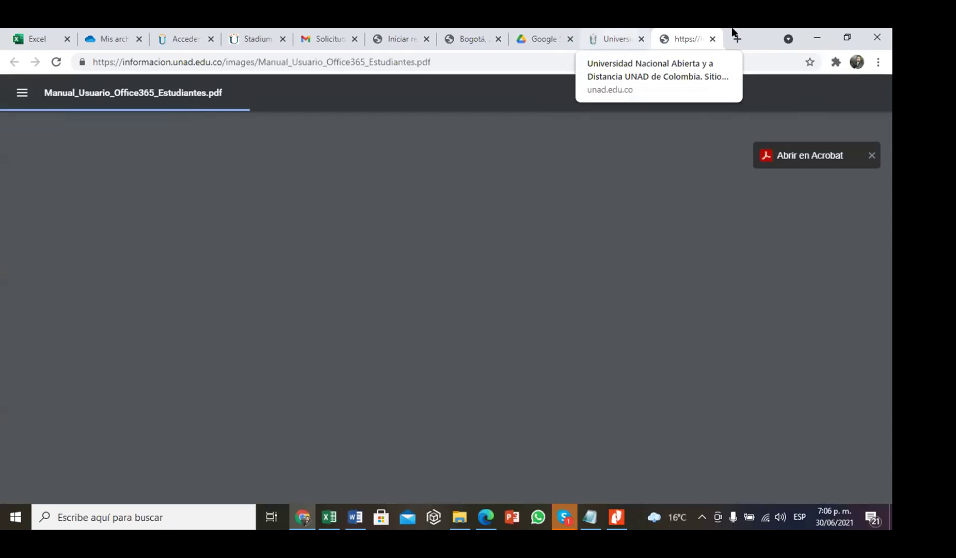
Scroll through the manual's Version 2.0 cover page, then return to the UNAD homepage tab
key(ctrl+shift+Tab)
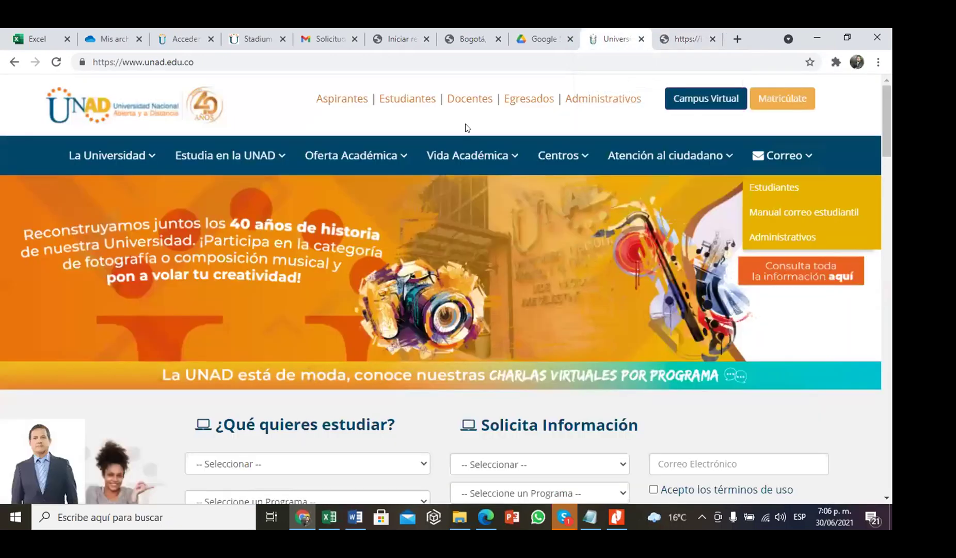
key(ctrl+Tab)
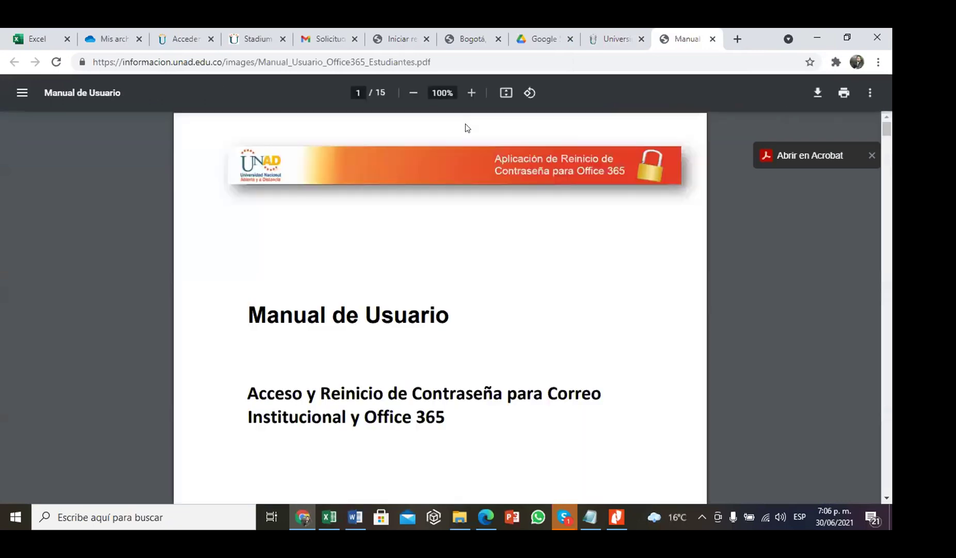
scroll(523, 408, down, 3)
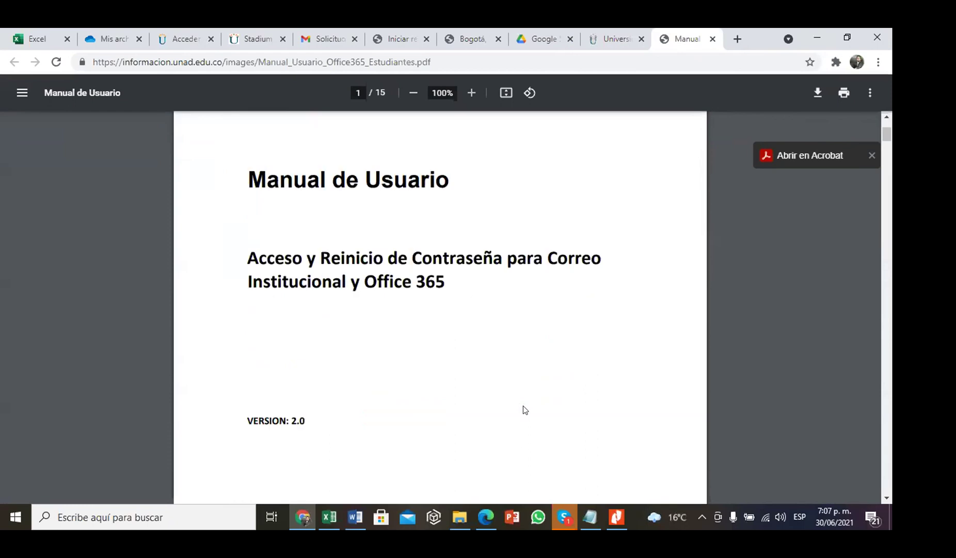
scroll(523, 410, down, 4)
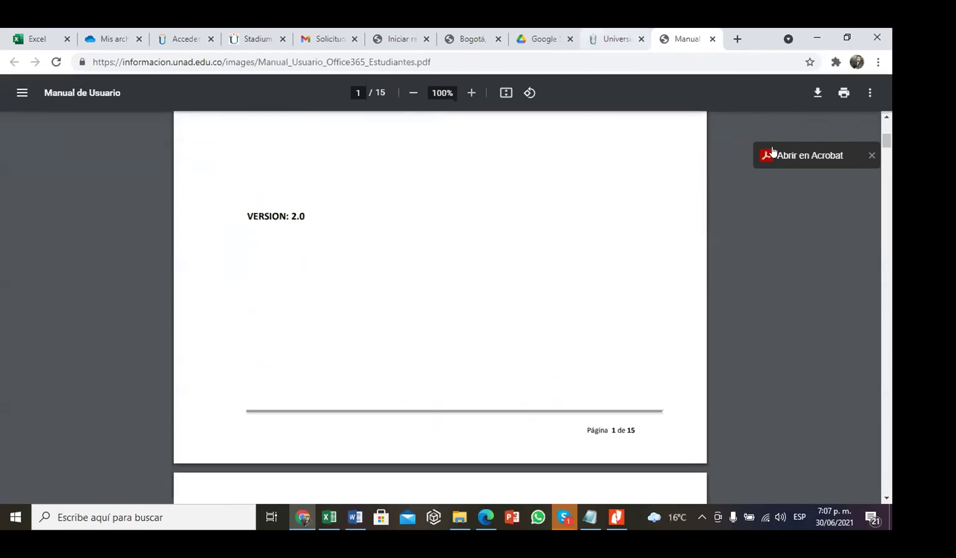
key(ctrl+shift+Tab)
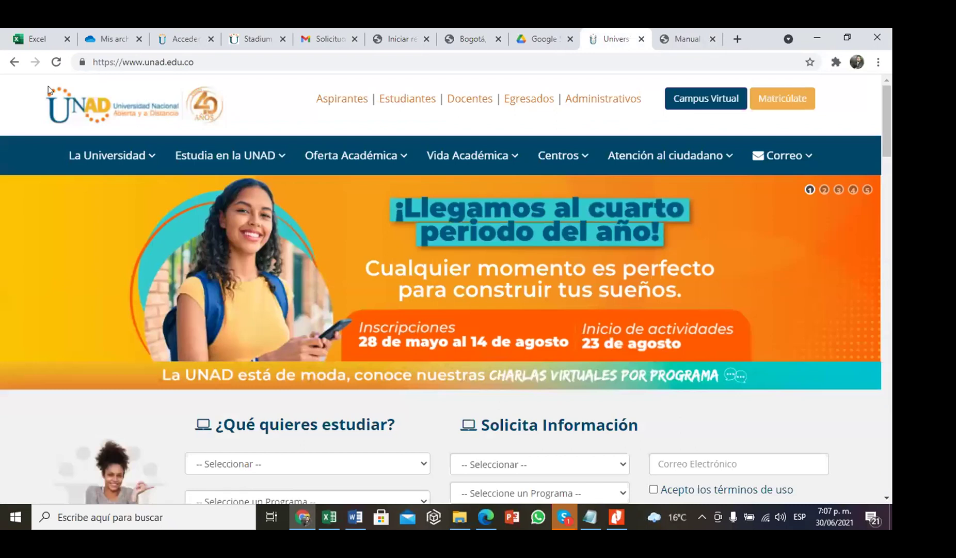
Switch to the Outlook mailbox tab and open the empty Otros correos favorite folder
click(165, 102)
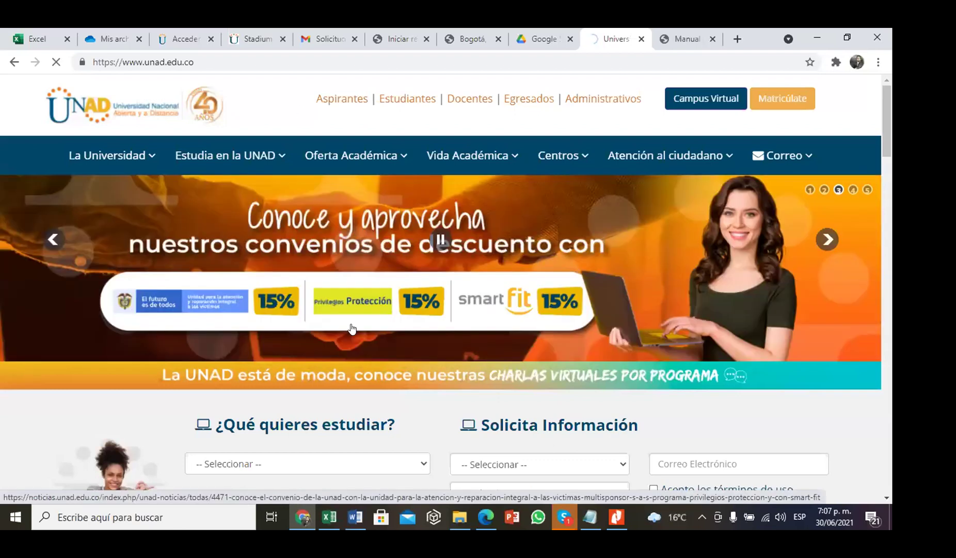
key(ctrl+2)
key(ctrl+shift+Tab)
key(ctrl+shift+Tab)
key(ctrl+shift+Tab)
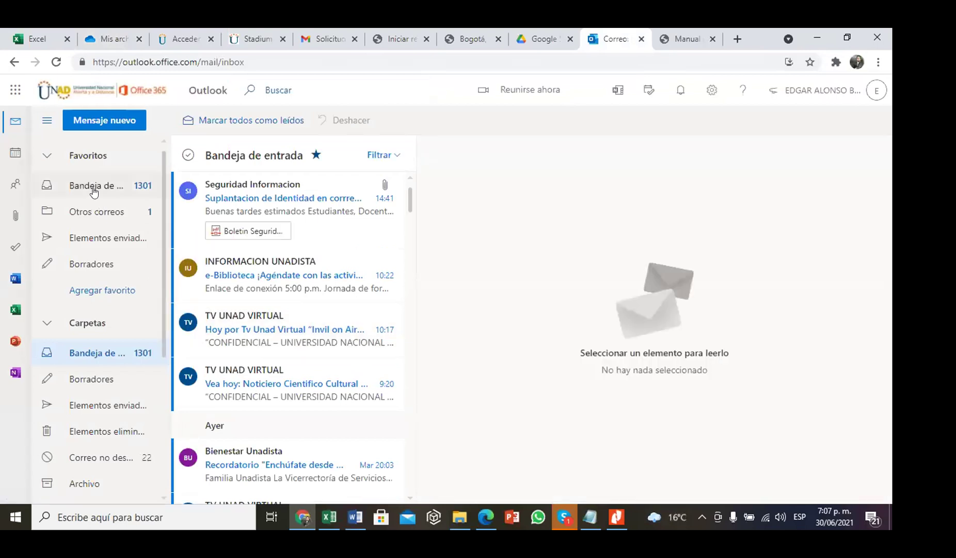
click(92, 211)
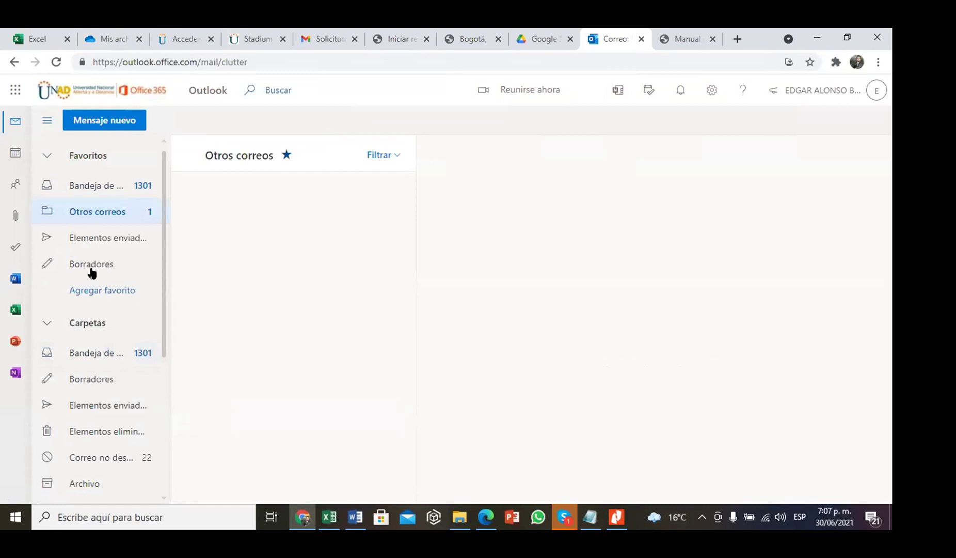
From Borradores, start a new message addressed to a university recipient, with a contact in CC
click(91, 263)
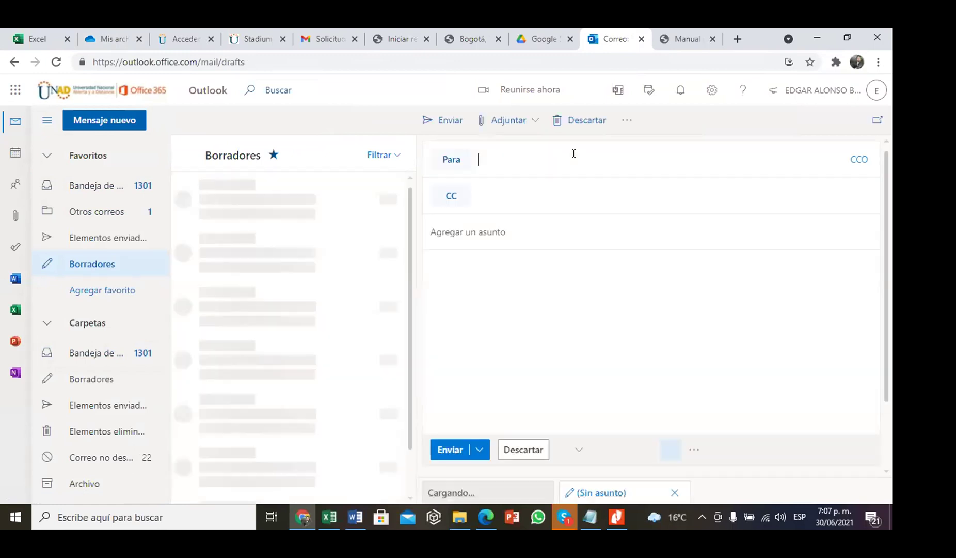
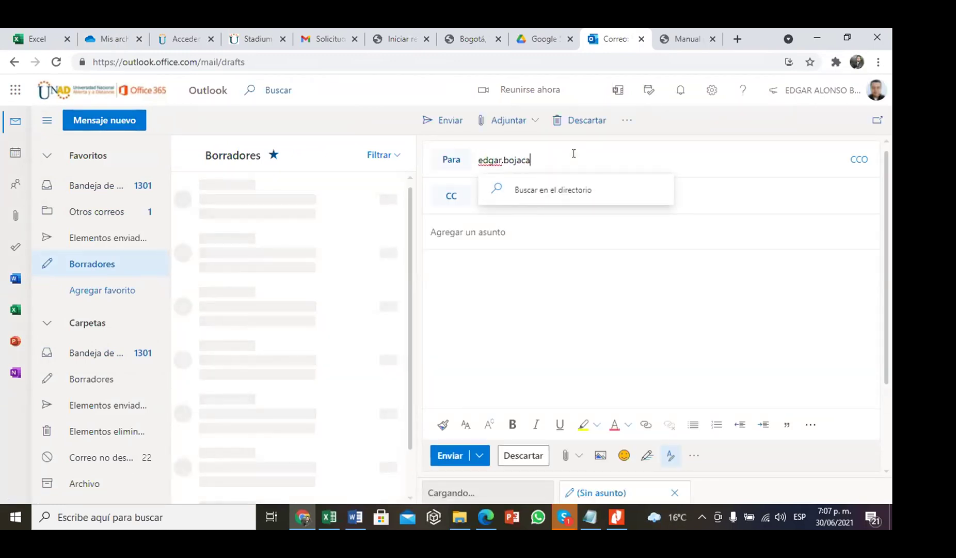
click(500, 192)
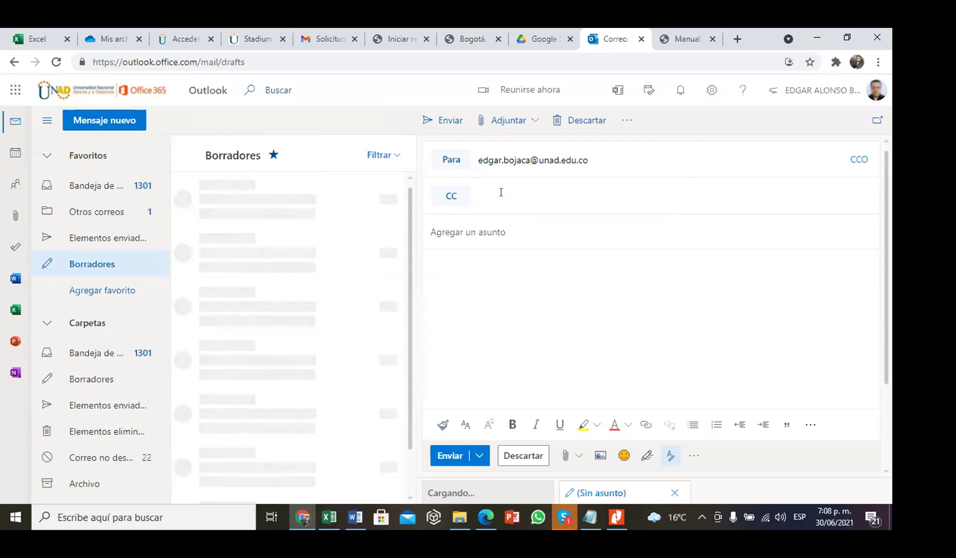
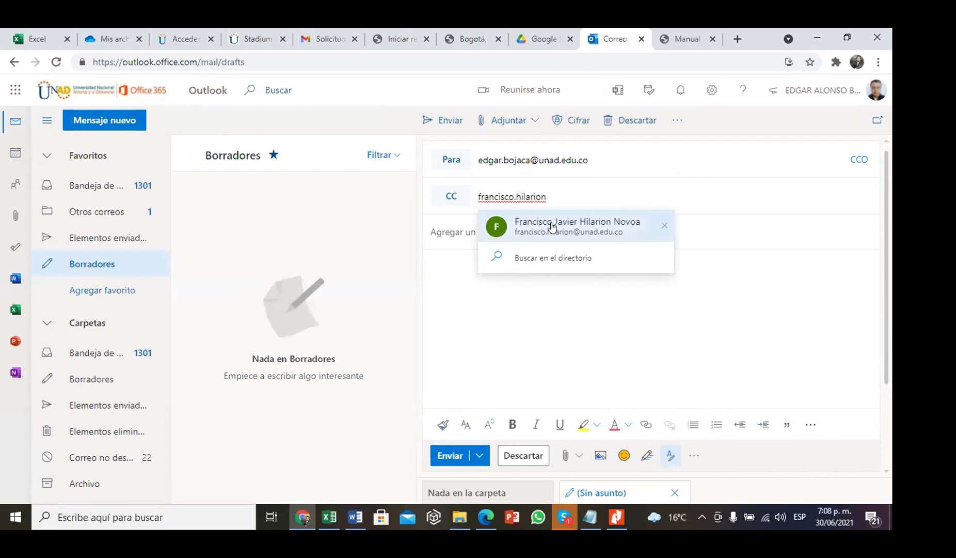
key(Return)
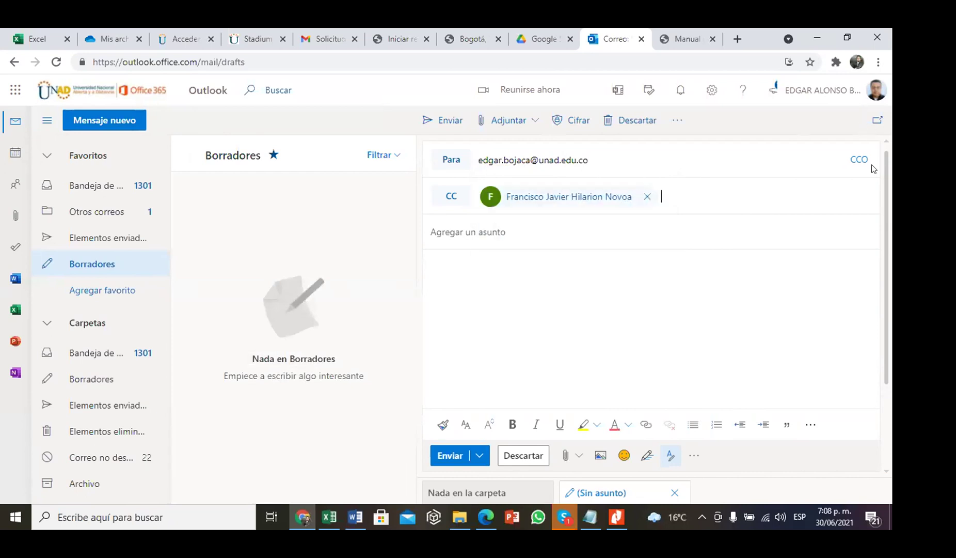
Add a university e-mail address in the BCC line and move to the message body
key(ctrl+shift+b)
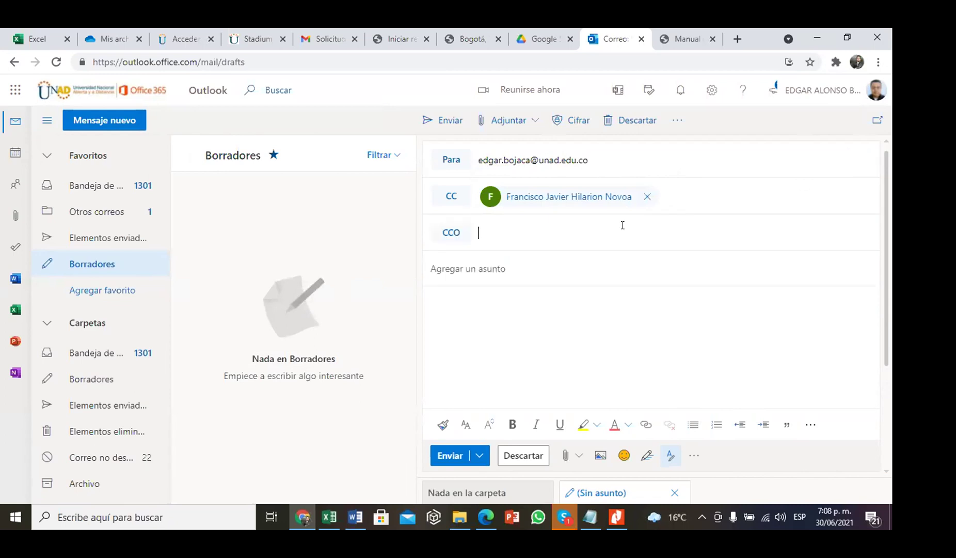
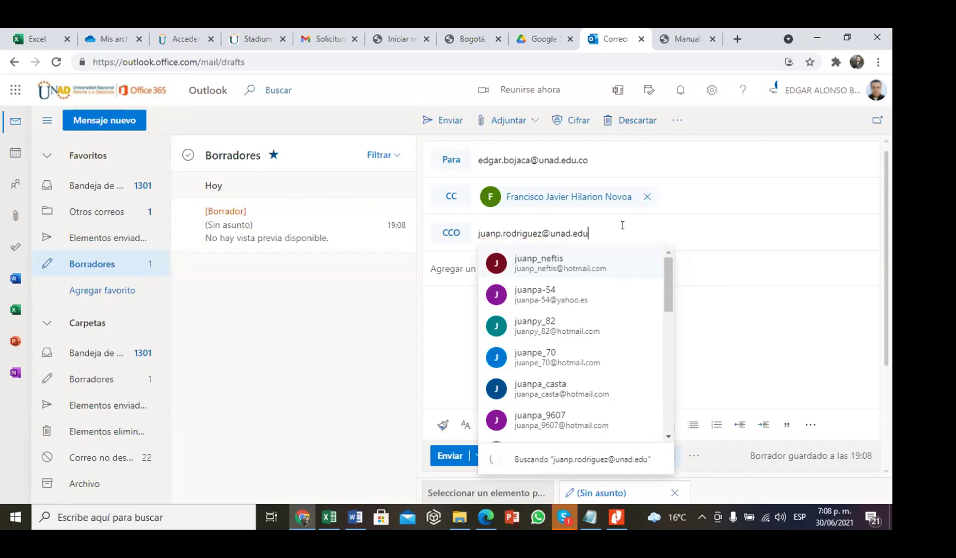
click(718, 310)
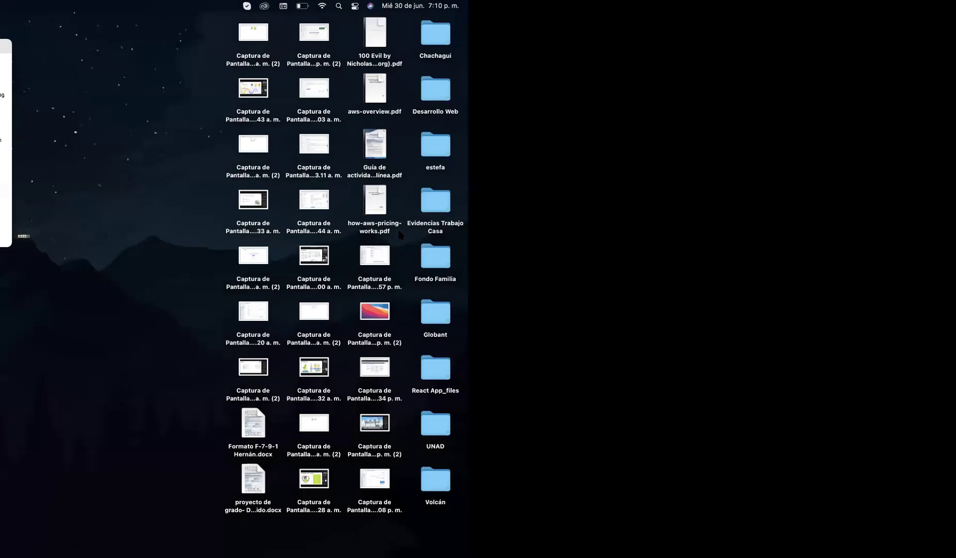
Switch Spaces from the Finder desktop back to full-screen Chrome's UNAD sign-in page
key(ctrl+Right)
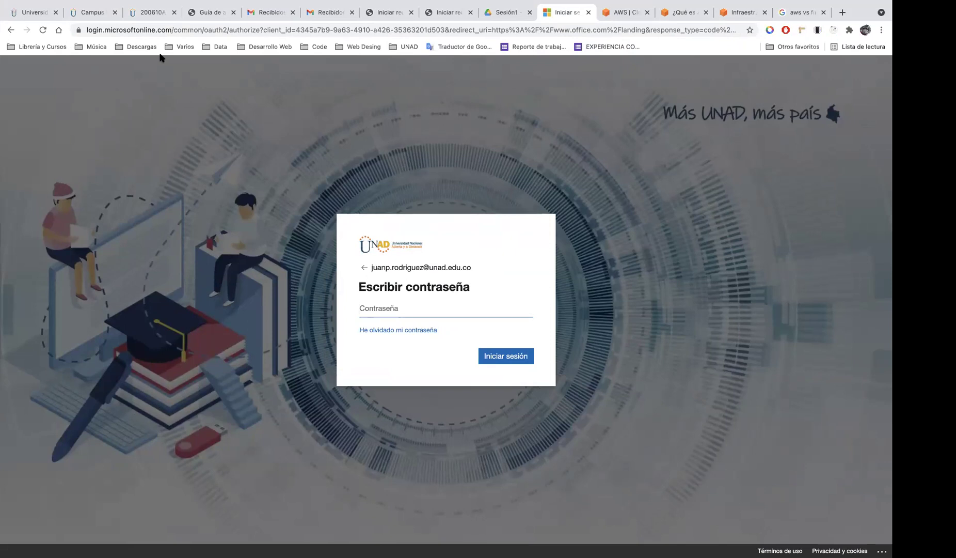
Go from the 200610A activity guide to the course home page and show the Correo folders
click(148, 14)
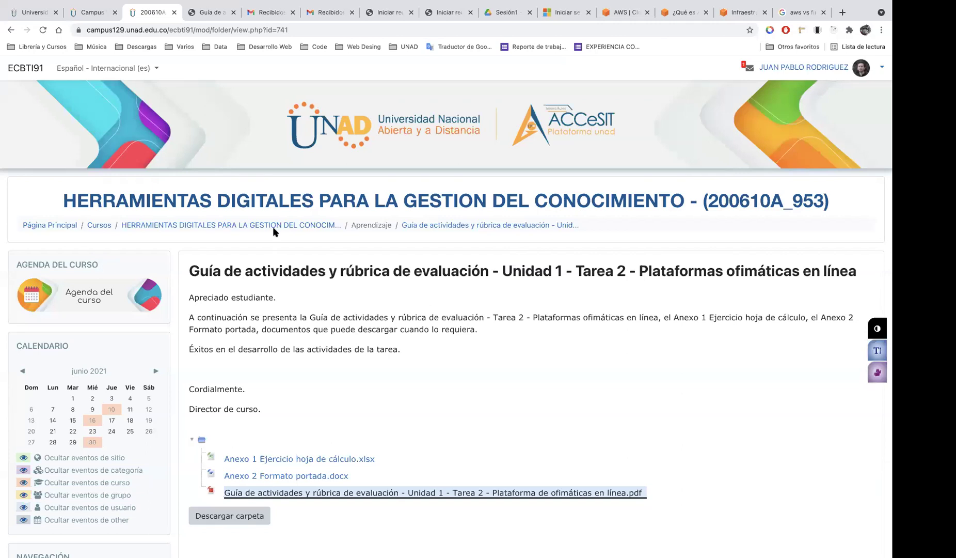
click(244, 226)
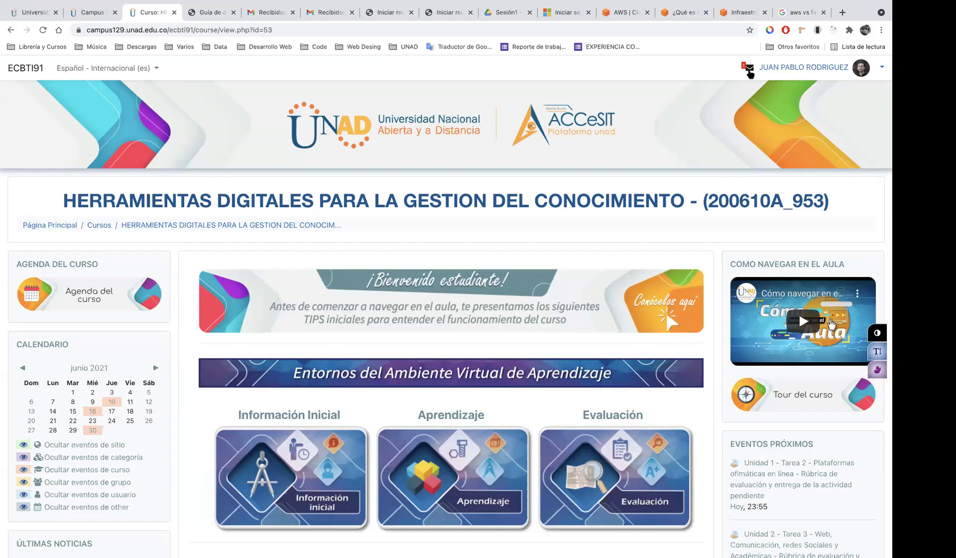
click(749, 71)
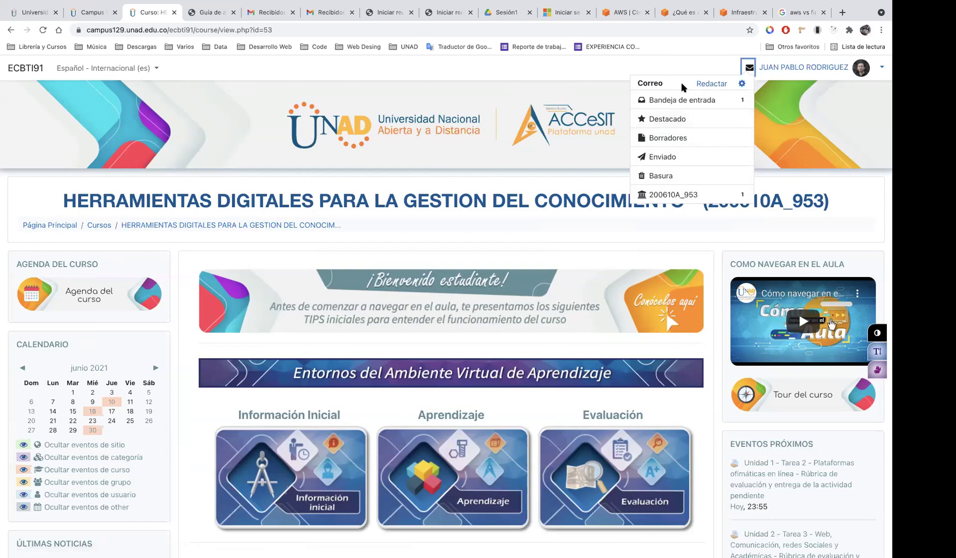
Open the campus mail Bandeja de entrada from the Correo folder list
click(721, 67)
click(749, 67)
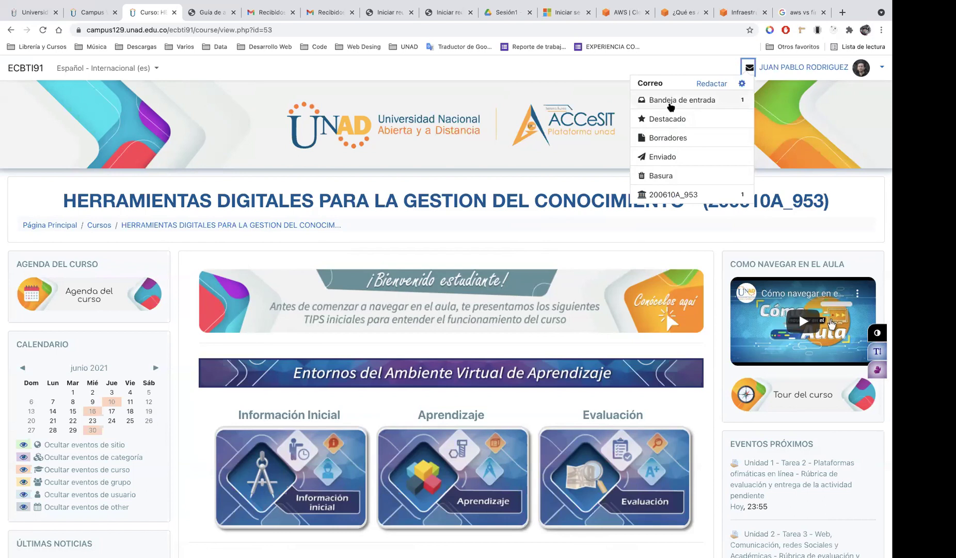
click(694, 103)
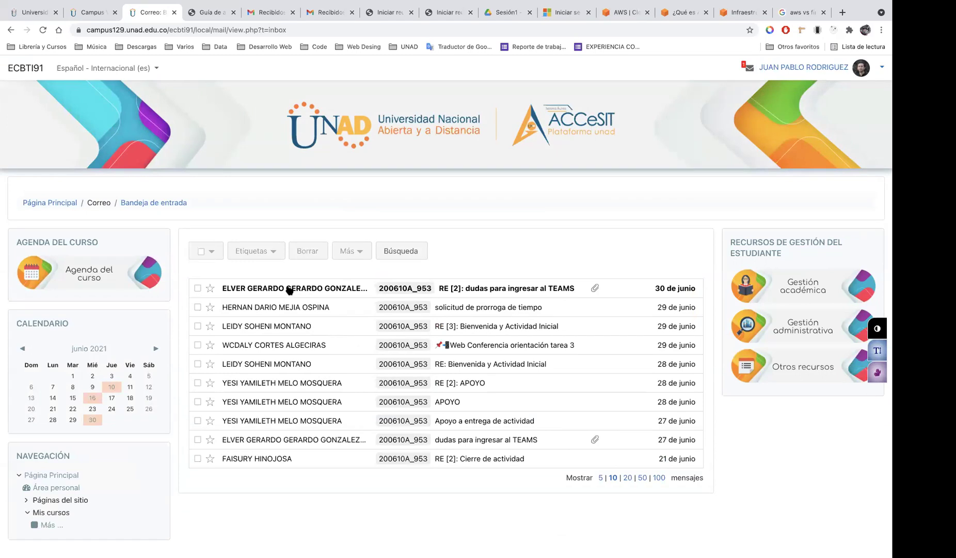
Open and read the 'Web Conferencia orientación tarea 3' message about the July 1 Zoom session
click(258, 347)
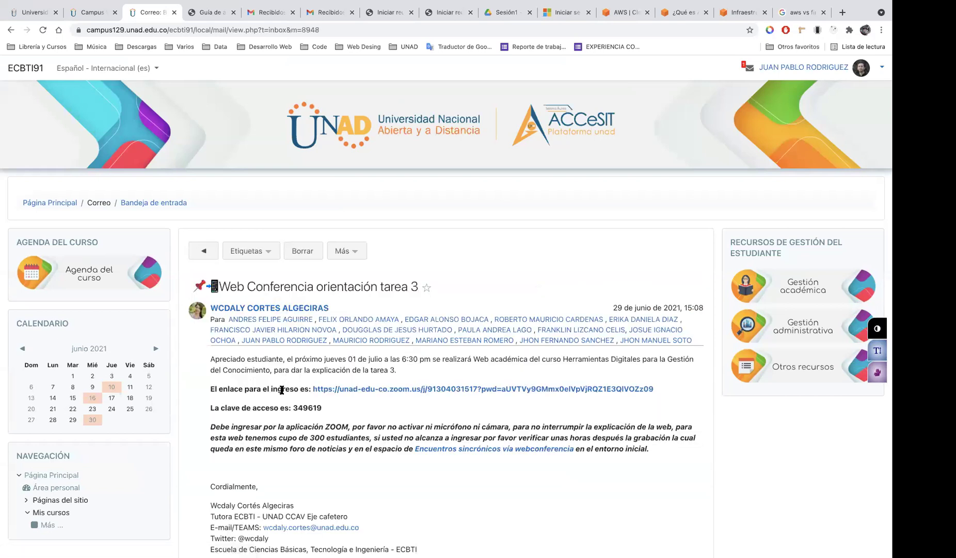
scroll(292, 406, down, 1)
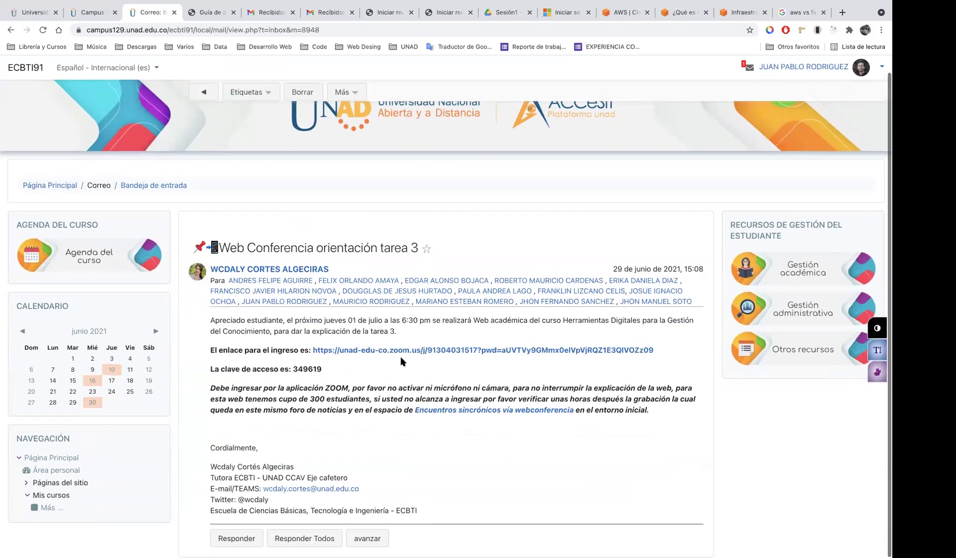
scroll(407, 372, up, 1)
scroll(408, 377, down, 1)
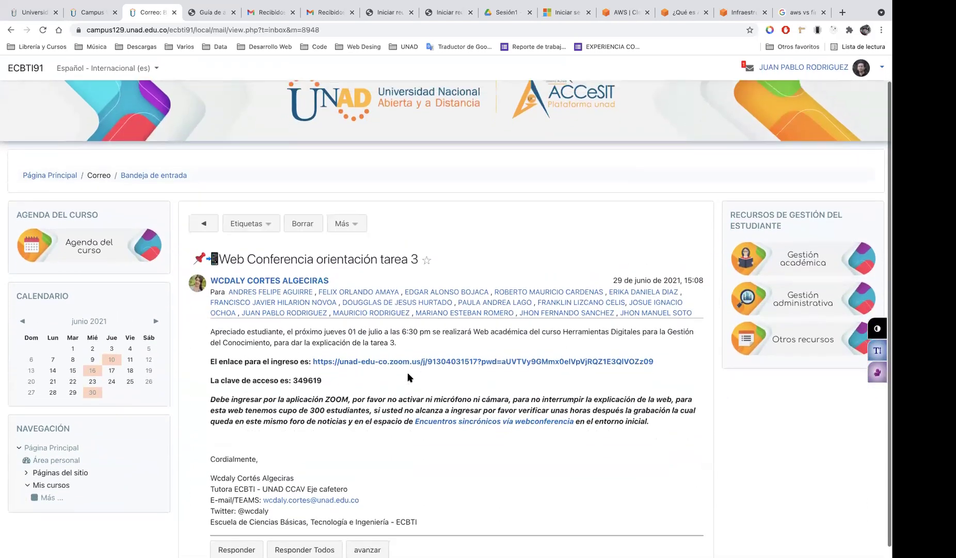
scroll(409, 377, up, 1)
scroll(408, 378, down, 1)
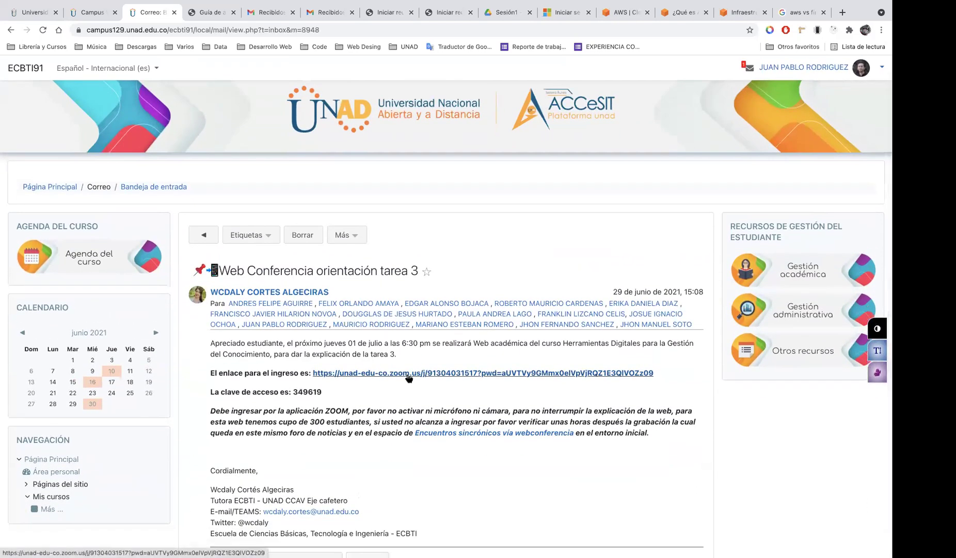
scroll(408, 377, down, 1)
scroll(408, 377, up, 1)
scroll(408, 376, down, 1)
scroll(408, 377, up, 1)
scroll(408, 377, down, 1)
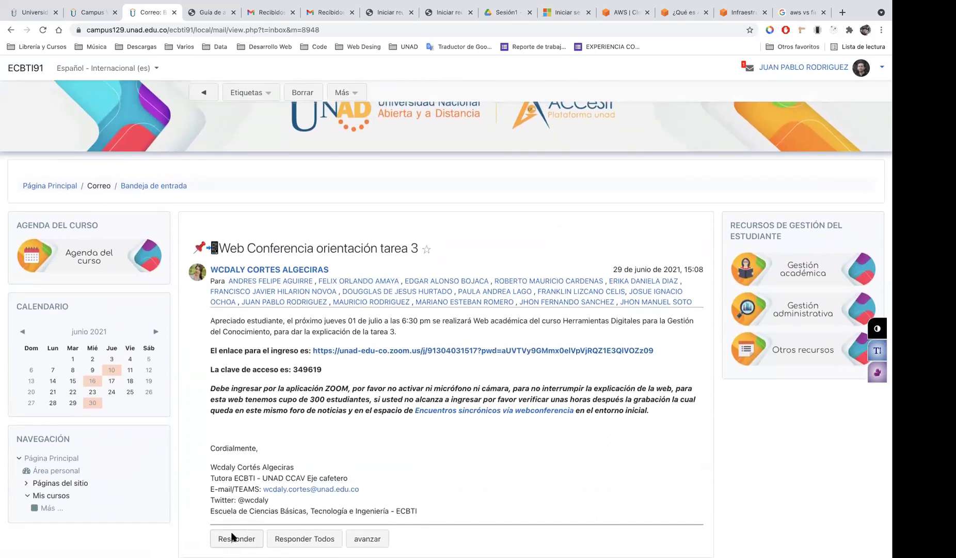
scroll(245, 540, up, 1)
scroll(339, 423, up, 1)
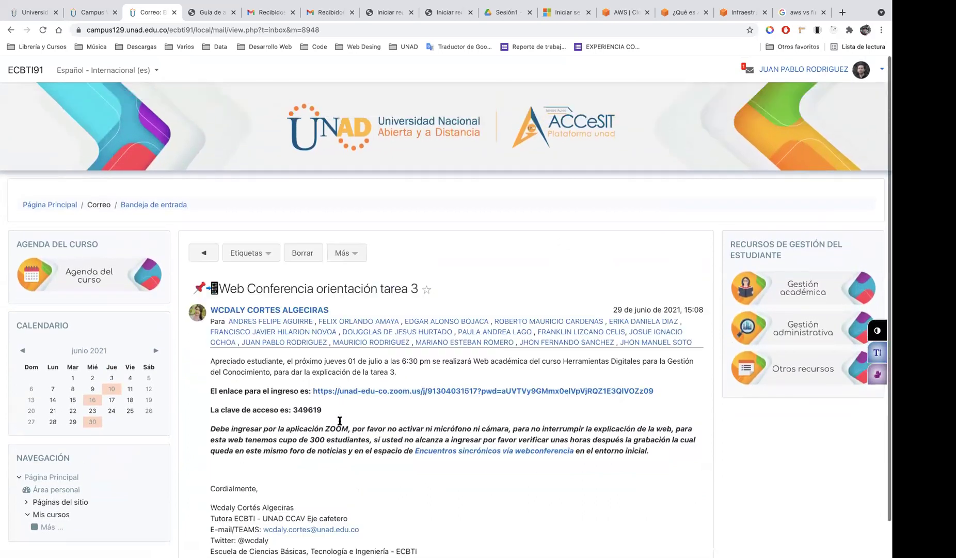
scroll(339, 421, down, 1)
scroll(339, 421, up, 1)
scroll(339, 421, down, 1)
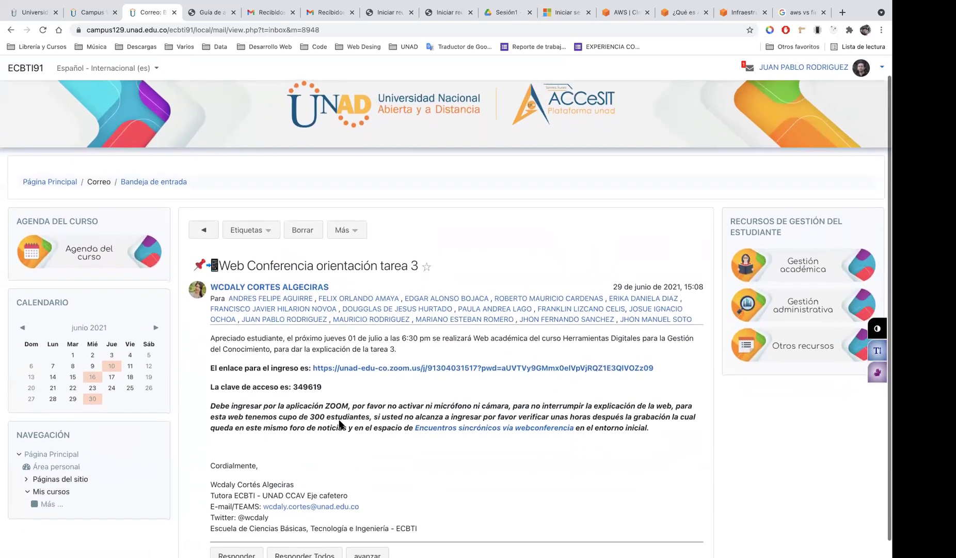
Reply to the tutor with subject 'RE: Web Conferencia orientación tarea 3' and scroll to the send buttons
click(244, 551)
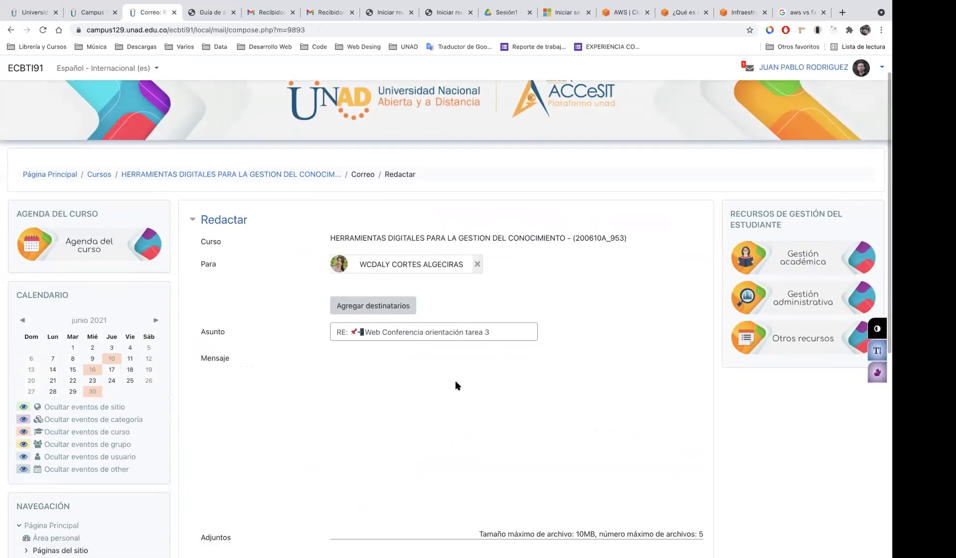
scroll(423, 423, down, 1)
scroll(423, 423, down, 3)
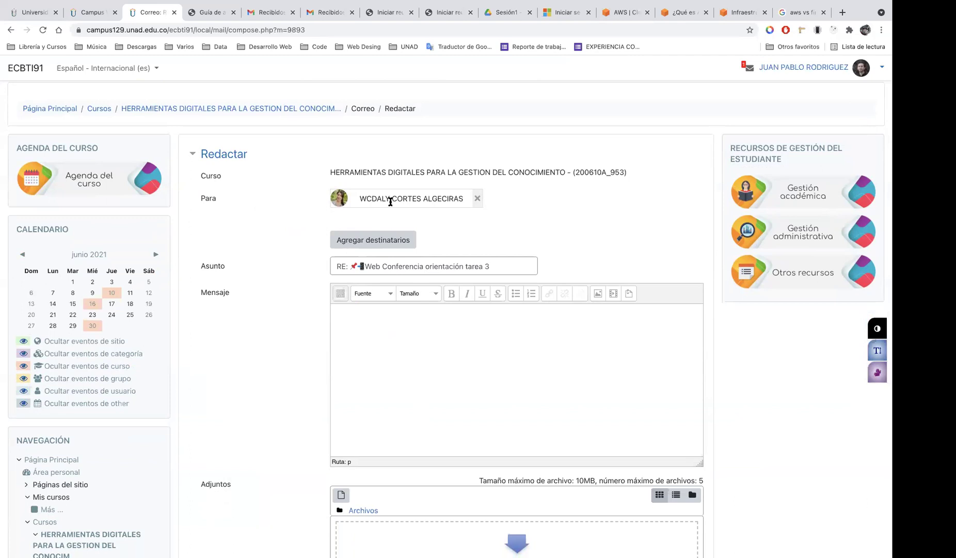
scroll(397, 336, down, 1)
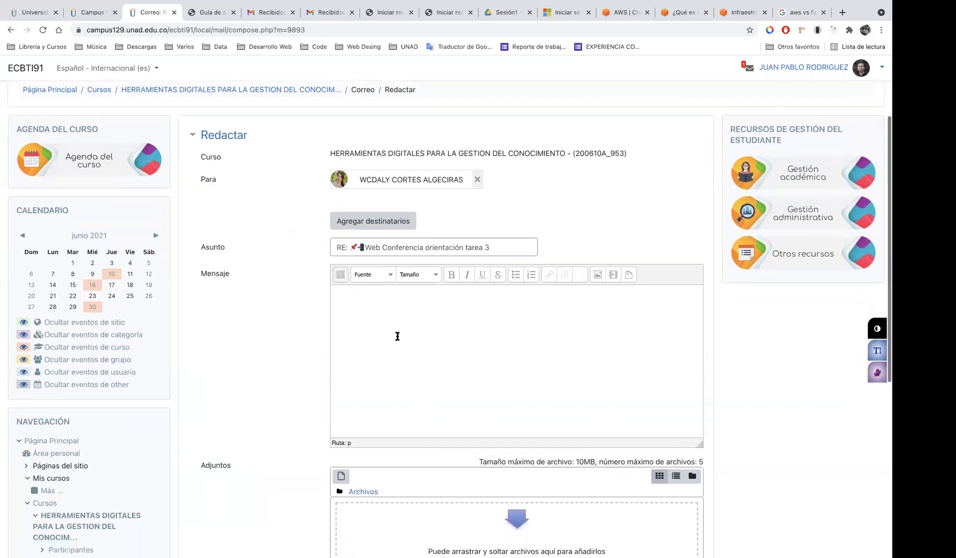
scroll(430, 332, down, 1)
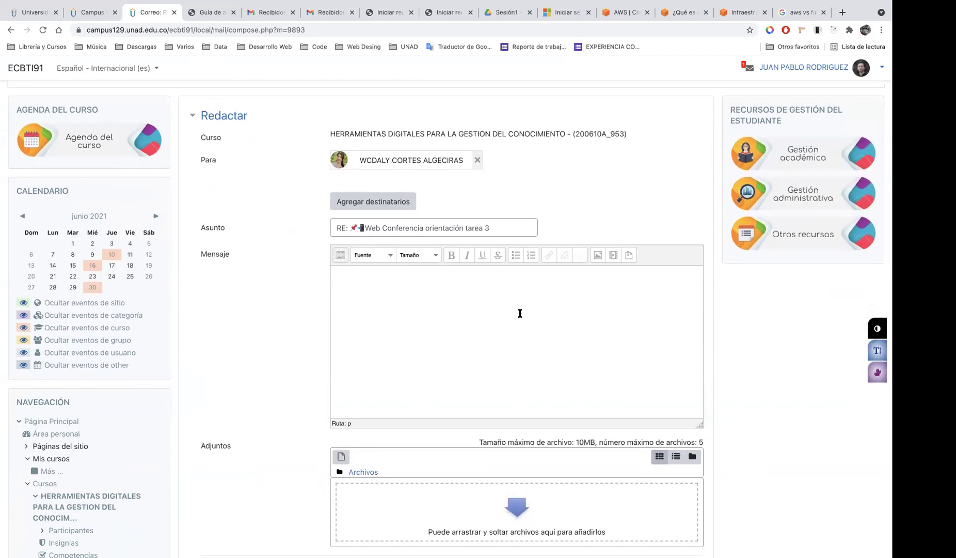
scroll(516, 315, down, 3)
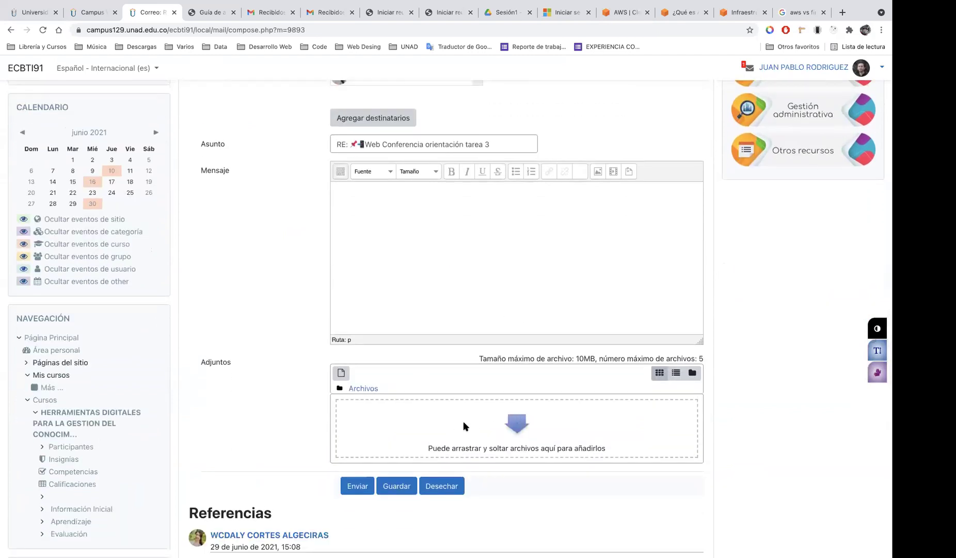
scroll(506, 432, down, 1)
scroll(506, 433, down, 1)
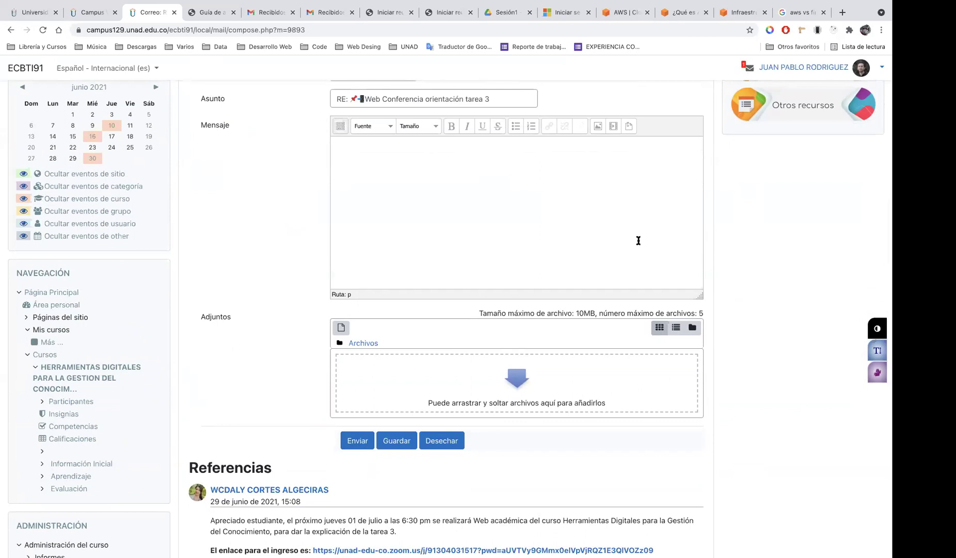
Save the reply 'RE: Web Conferencia orientación tarea 3' as a draft, glance at Enlaces.txt, then return to the inbox
click(449, 443)
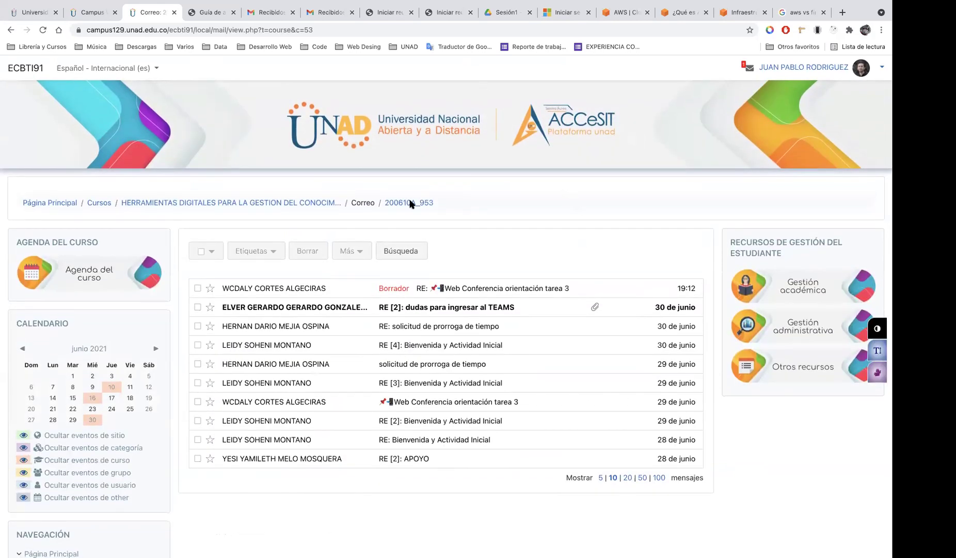
key(F11)
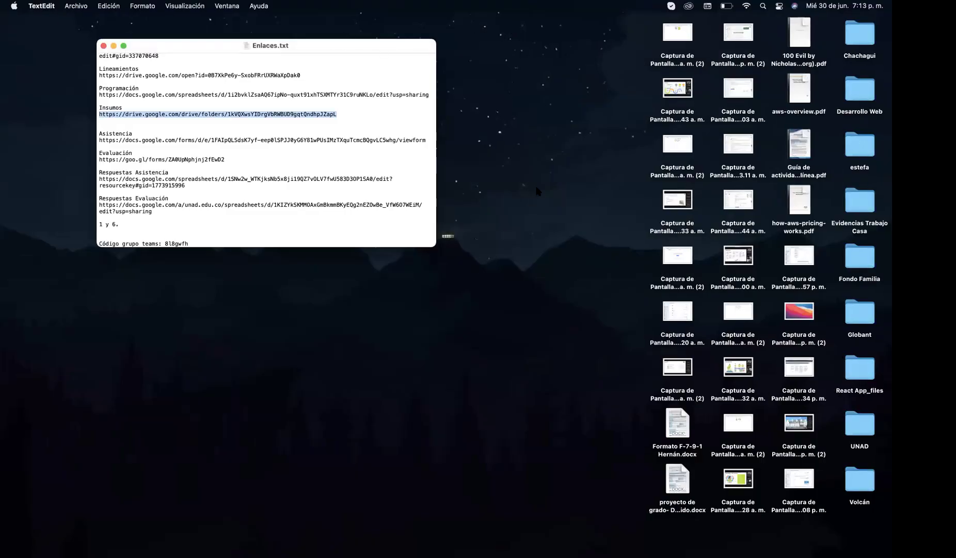
key(ctrl+Right)
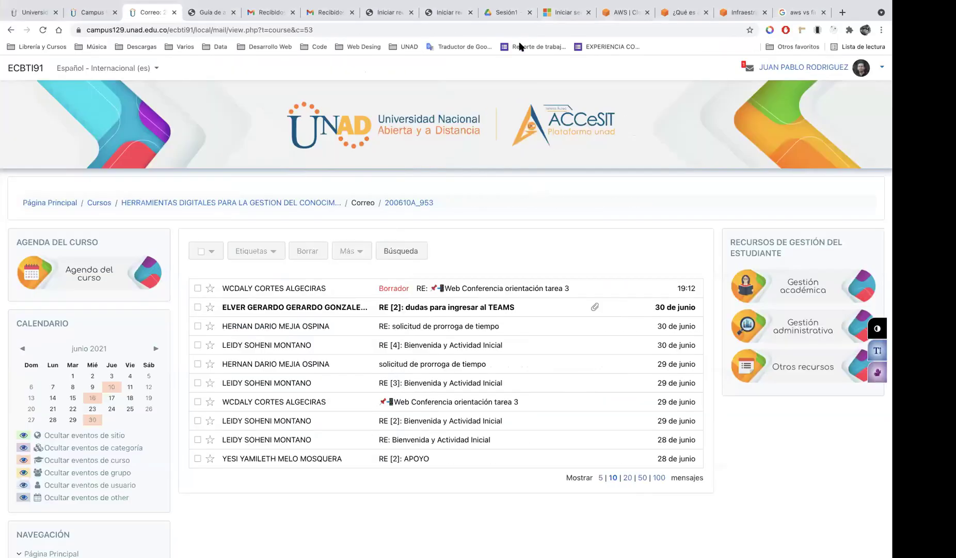
mouse_move(504, 9)
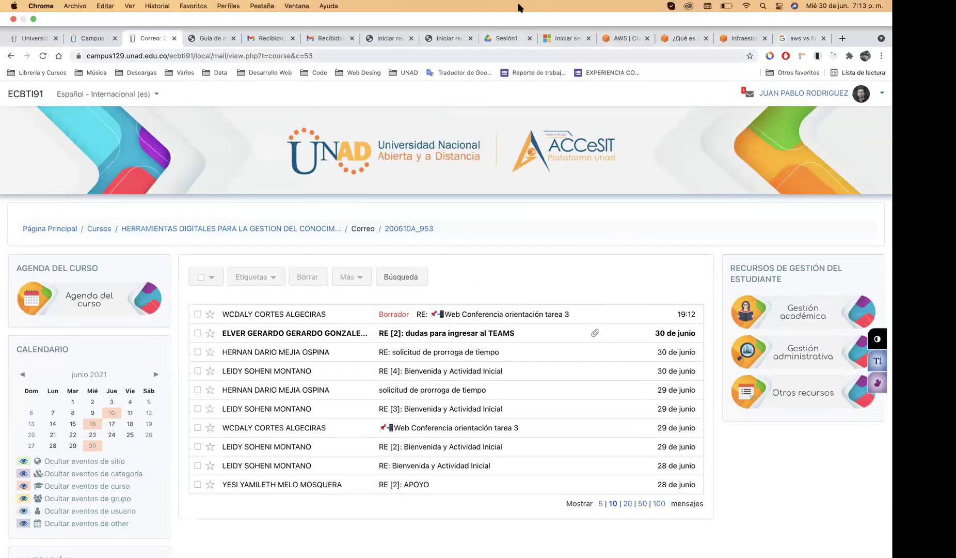
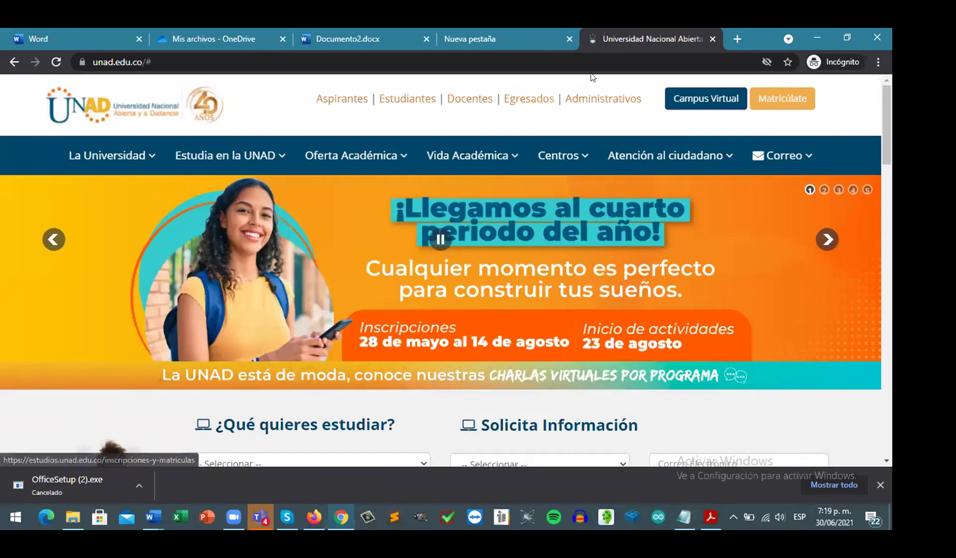
Open the student e-mail user manual PDF from the Correo menu and jump to page 15
mouse_move(788, 169)
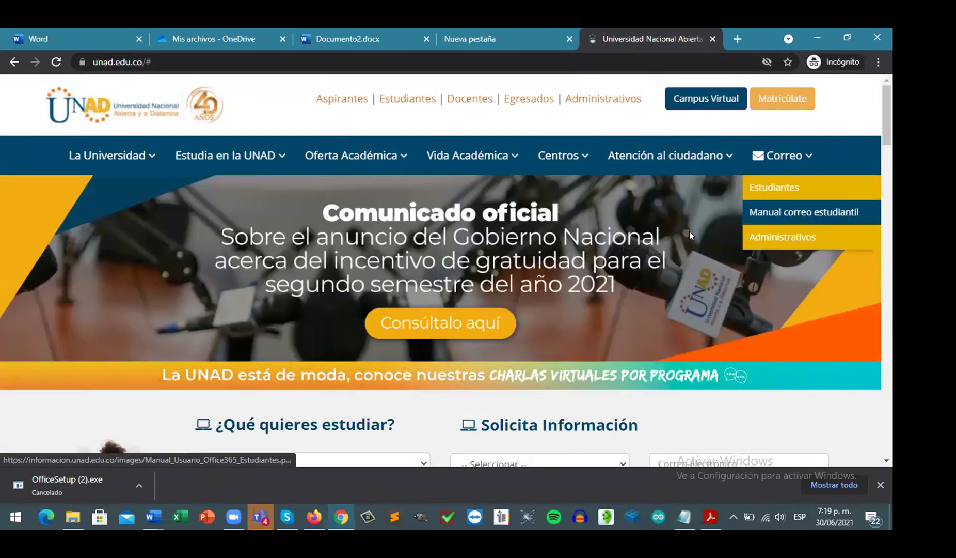
click(803, 212)
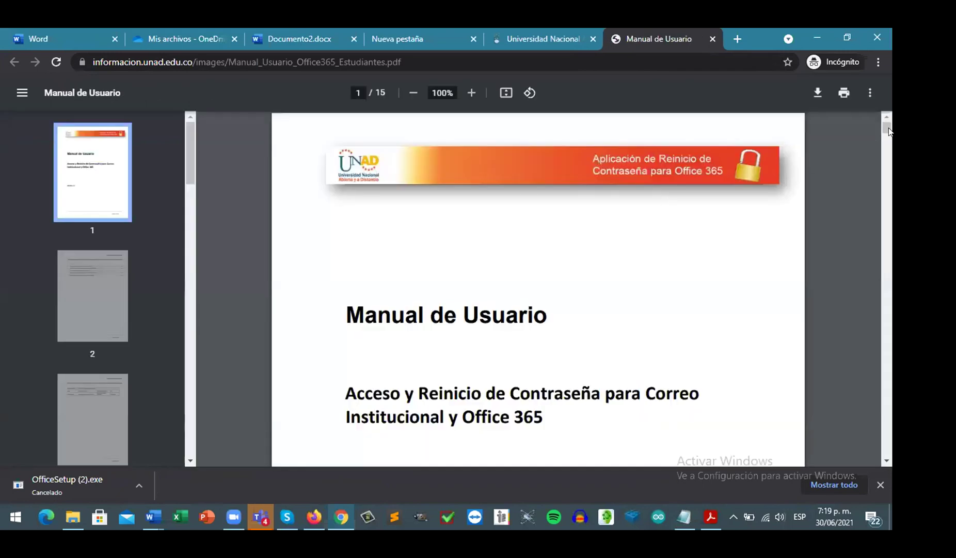
drag(888, 128, 887, 419)
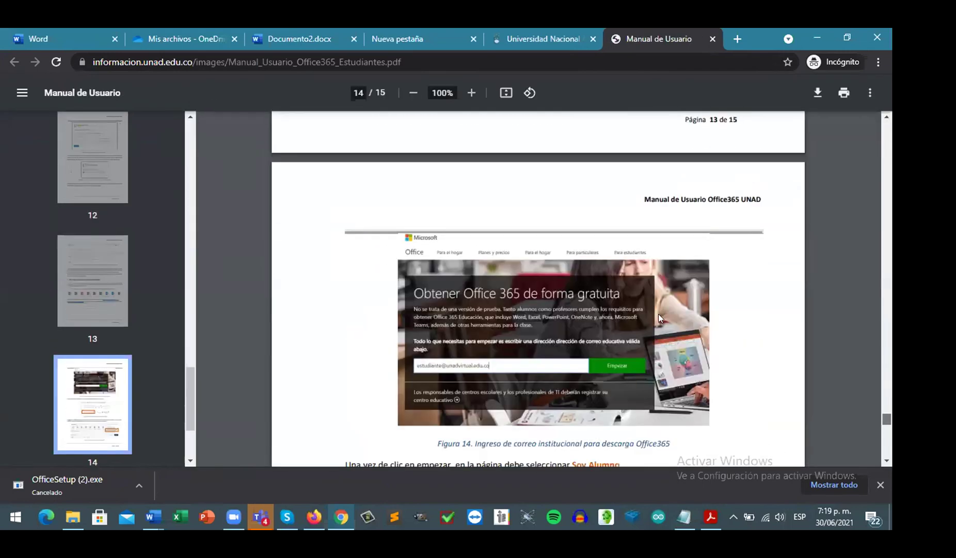
Highlight the support e-mail address in the manual, then return to Documento2.docx
scroll(658, 314, down, 15)
drag(454, 218, 592, 223)
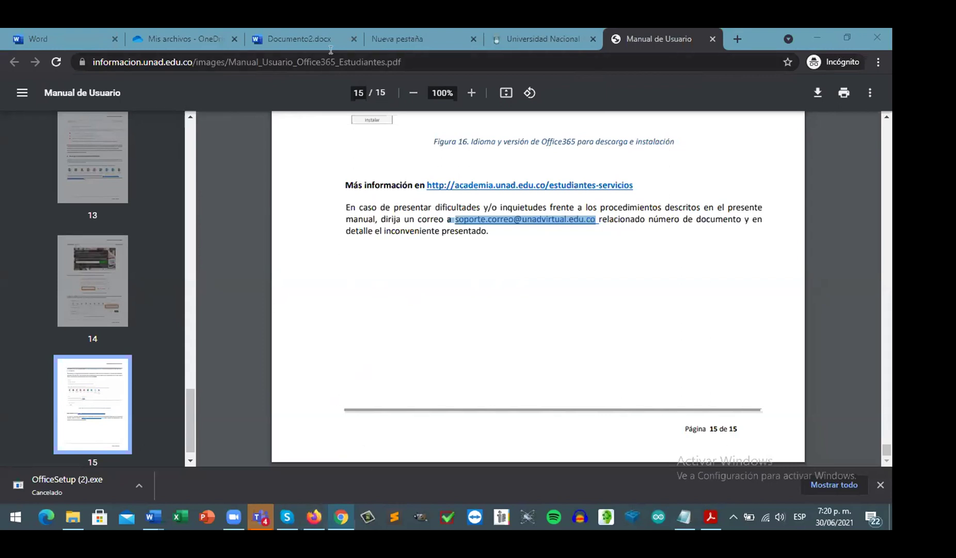
click(277, 39)
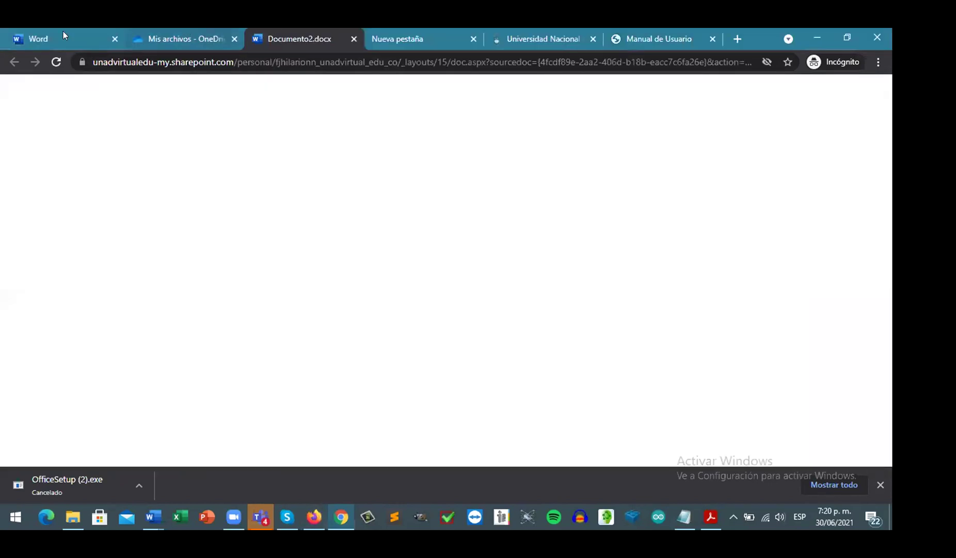
Replace the OneDrive file list with Outlook mail via the Office 365 app launcher
click(63, 32)
click(170, 36)
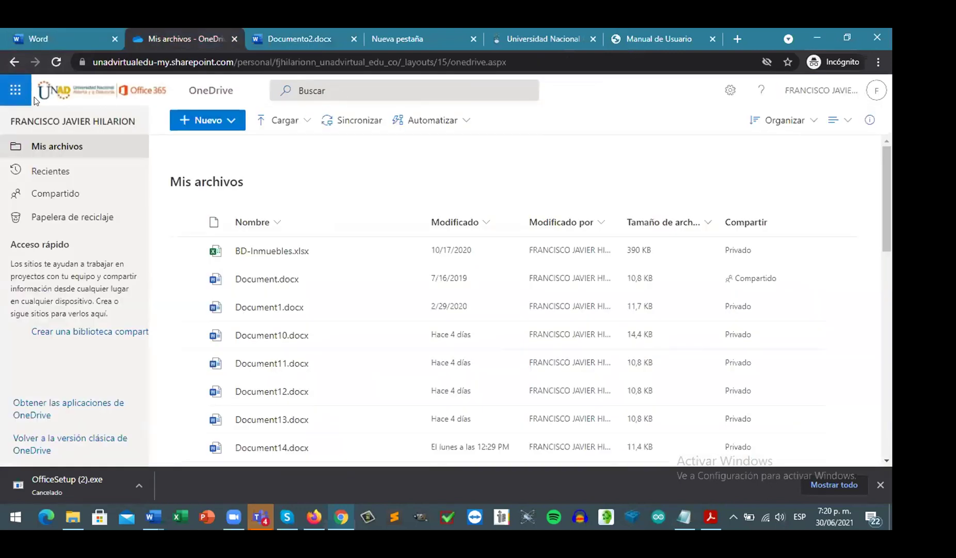
click(16, 90)
click(44, 175)
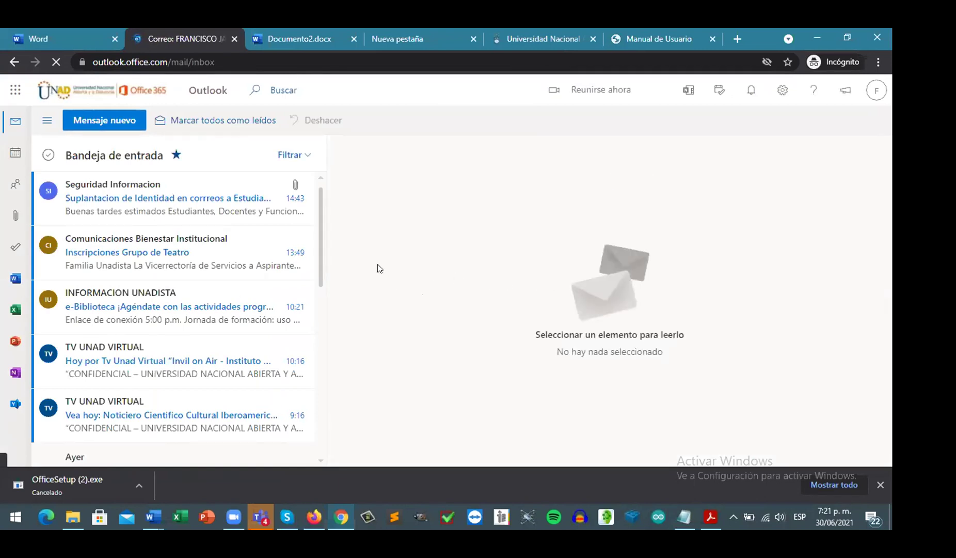
View the Outlook account card, try the photo change option, and dismiss the download bar
click(874, 91)
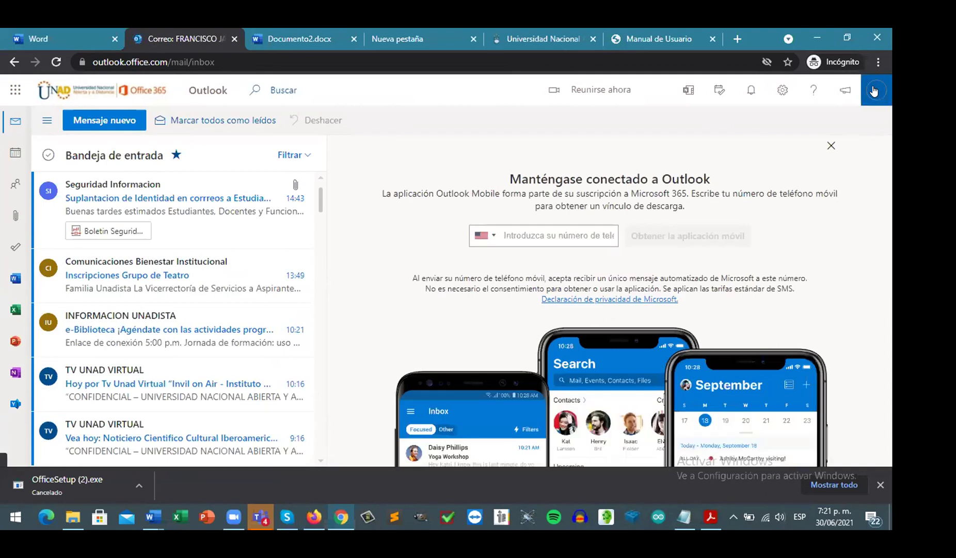
click(873, 91)
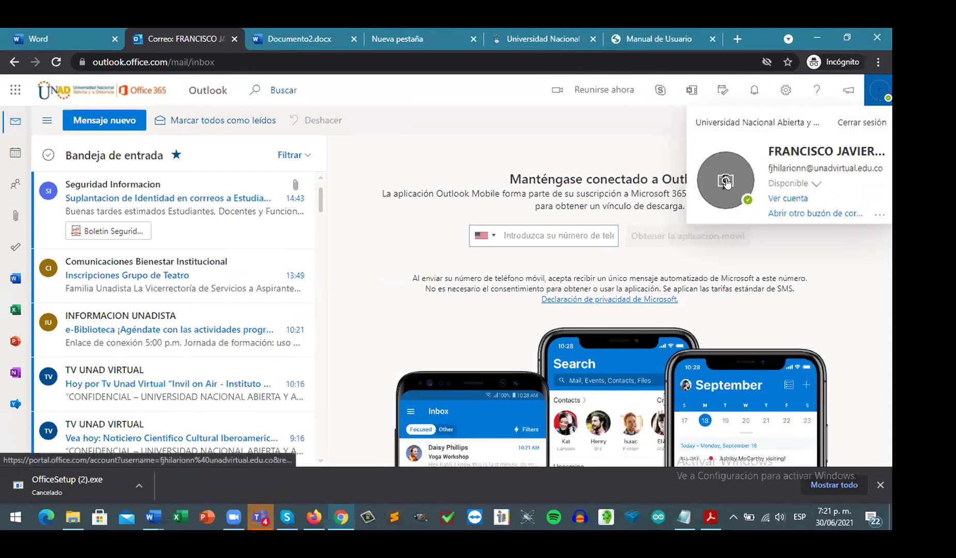
click(726, 181)
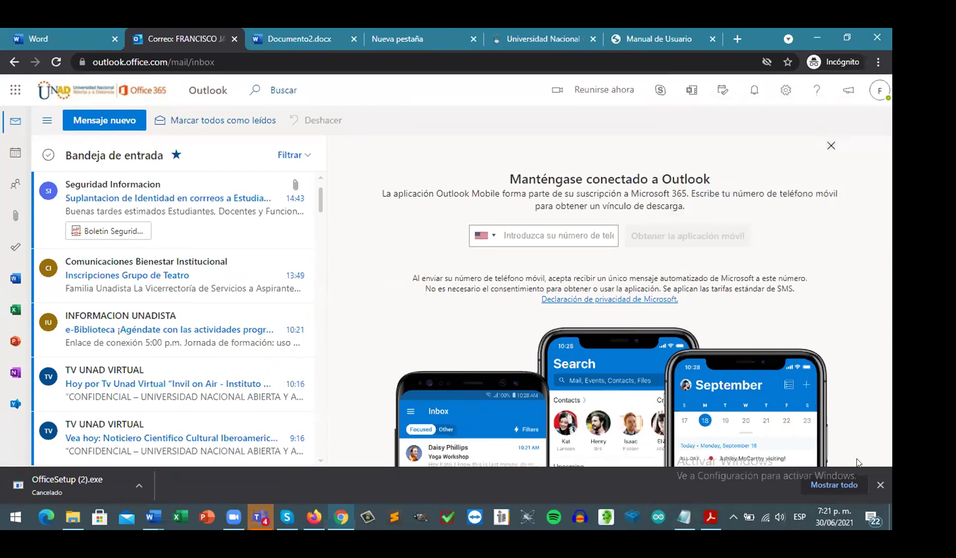
click(880, 482)
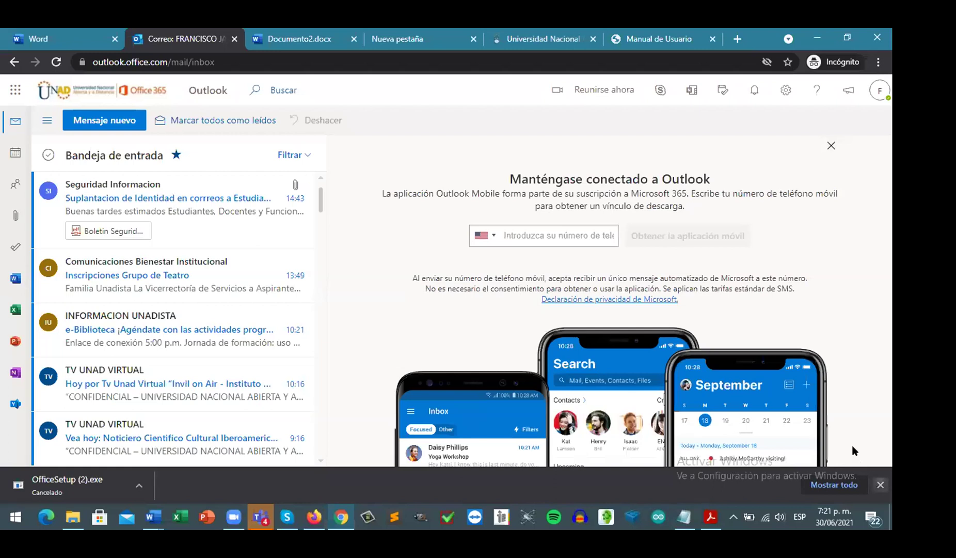
Reopen the account card and choose Mi perfil de Office to open the profile in Delve
click(862, 106)
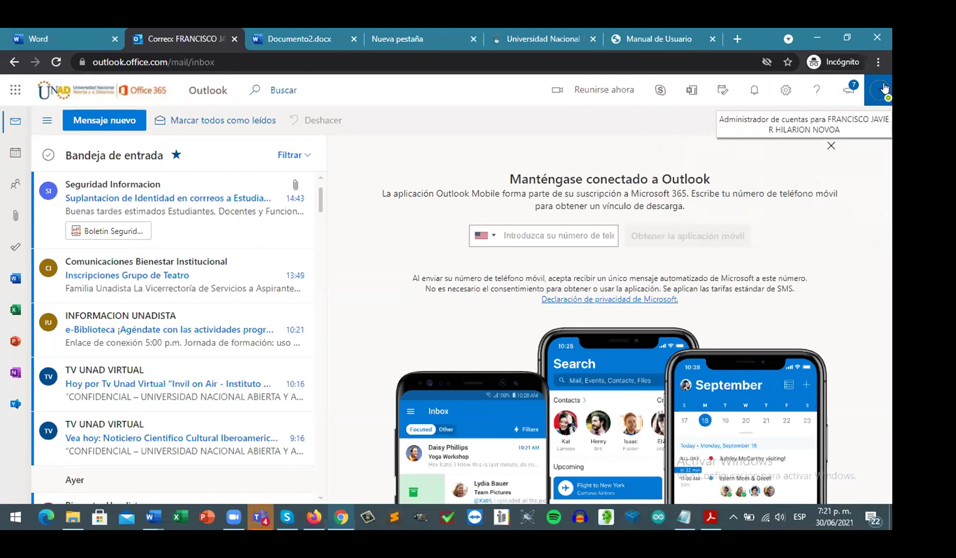
click(876, 96)
click(874, 97)
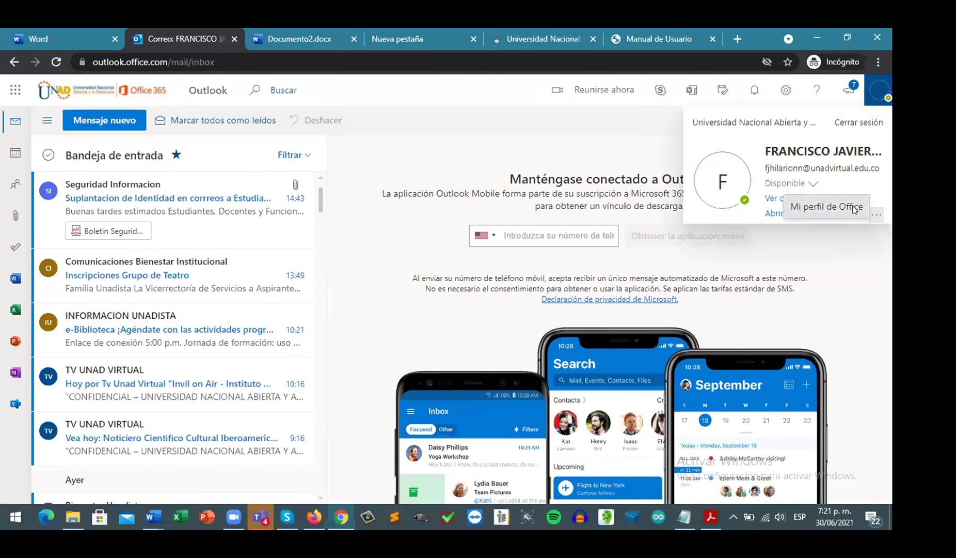
click(853, 208)
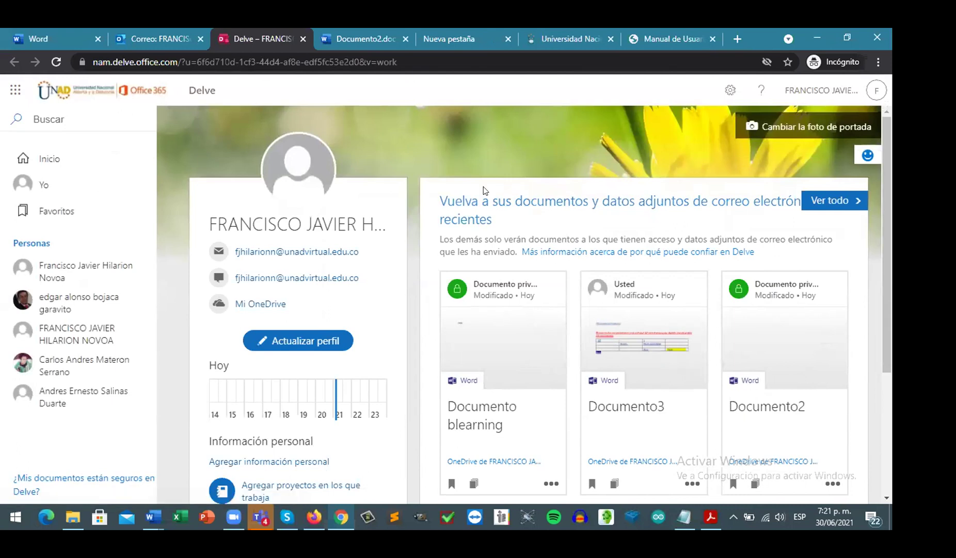
Open Actualizar perfil, go back, then use the profile picture's camera icon to reach Edit Details
click(292, 340)
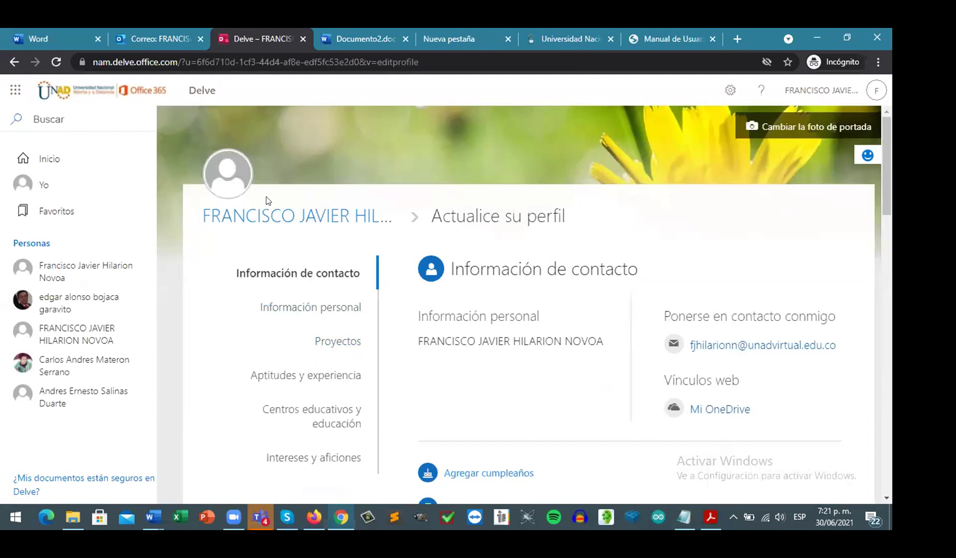
click(230, 174)
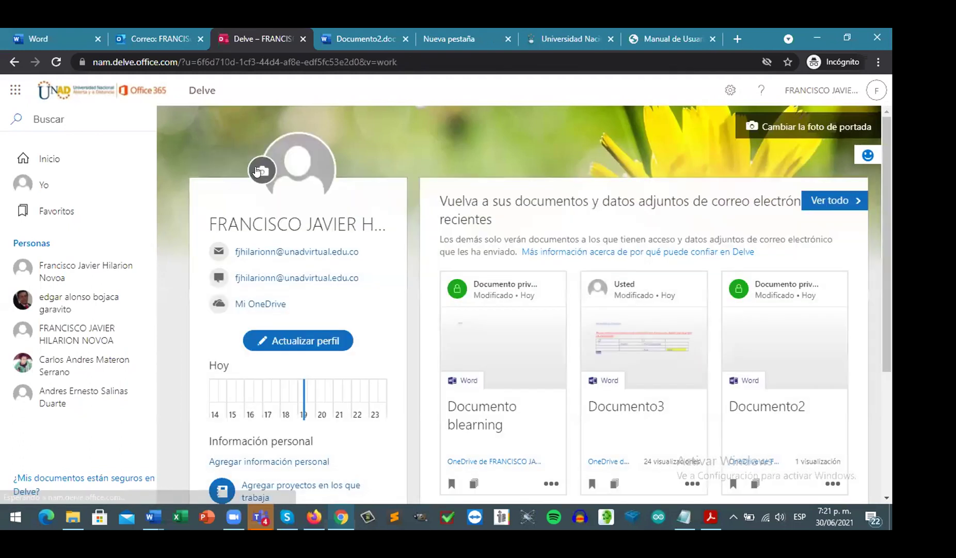
click(256, 167)
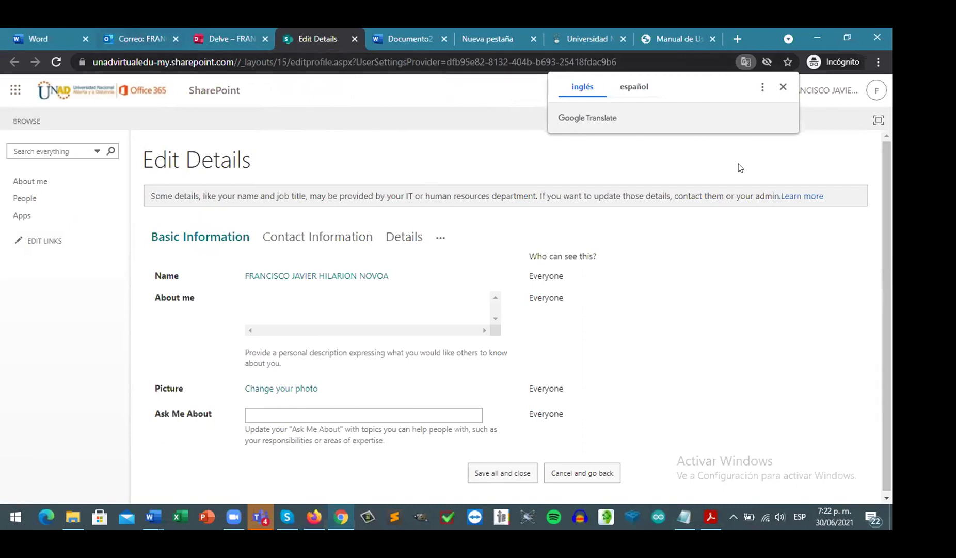
From the Outlook tab's account card, choose Ver cuenta to open the Microsoft My Account page
key(ctrl+2)
click(880, 91)
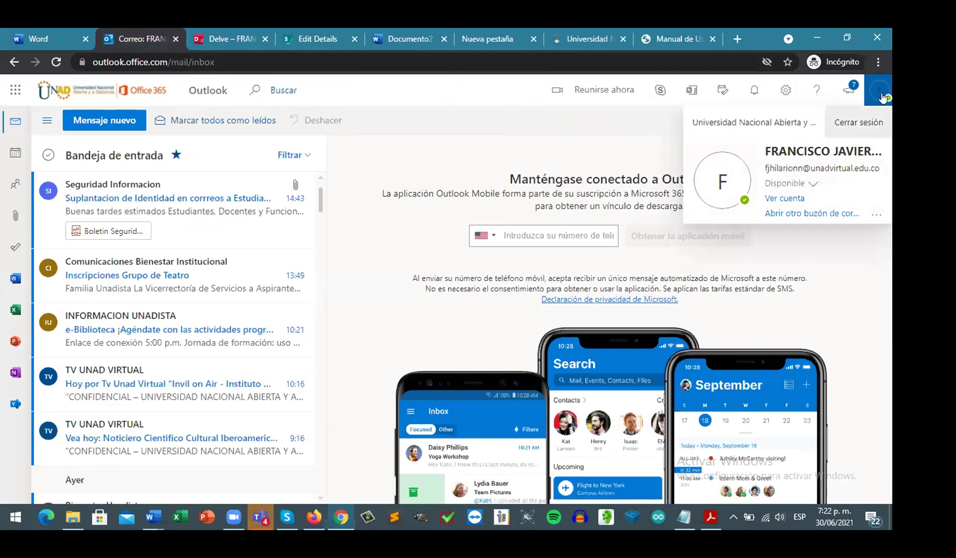
click(883, 96)
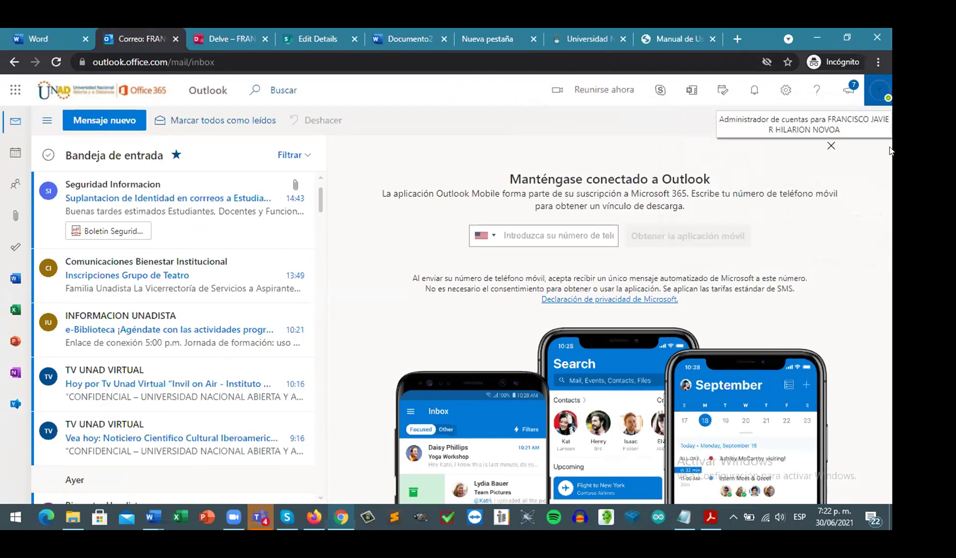
click(881, 92)
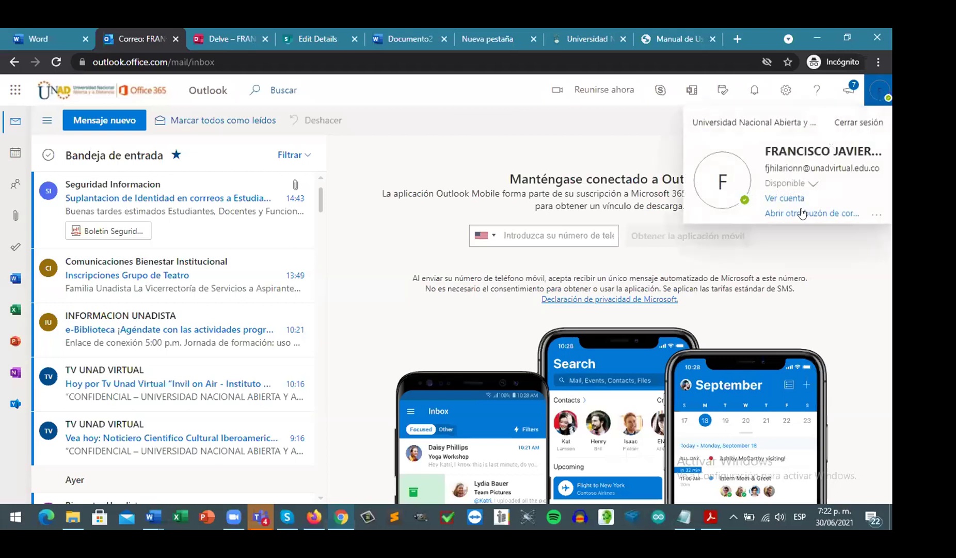
click(798, 198)
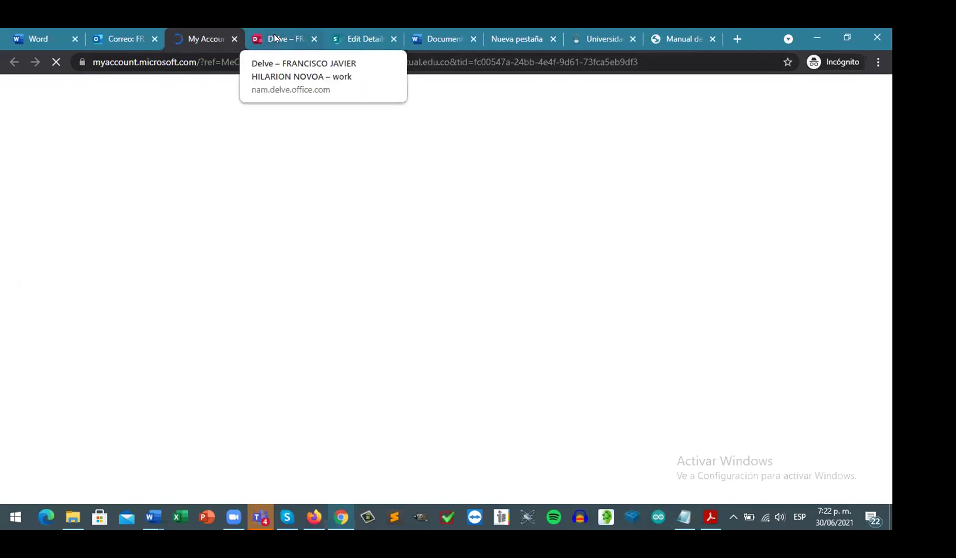
In the Delve tab, use Actualizar perfil and the photo's camera icon to open Edit Details again
click(274, 35)
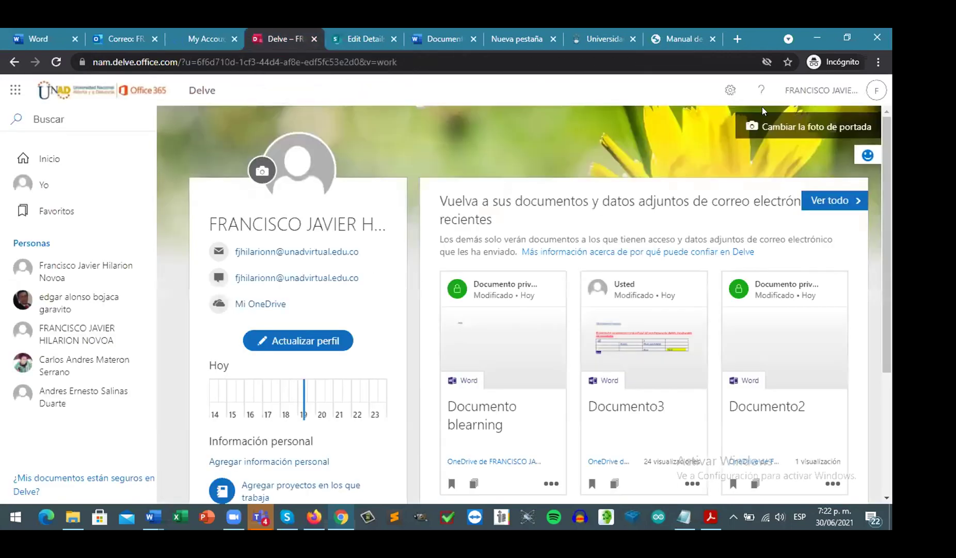
click(301, 342)
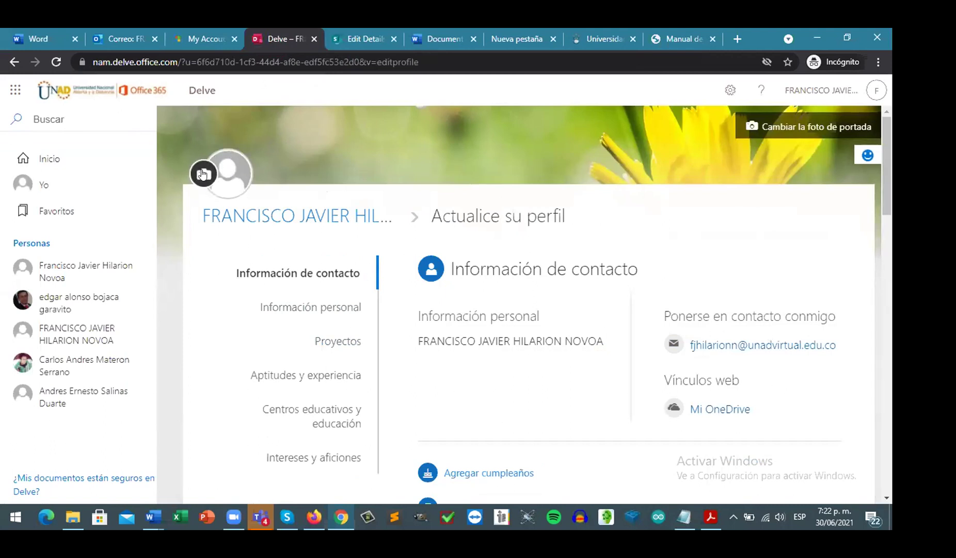
click(203, 175)
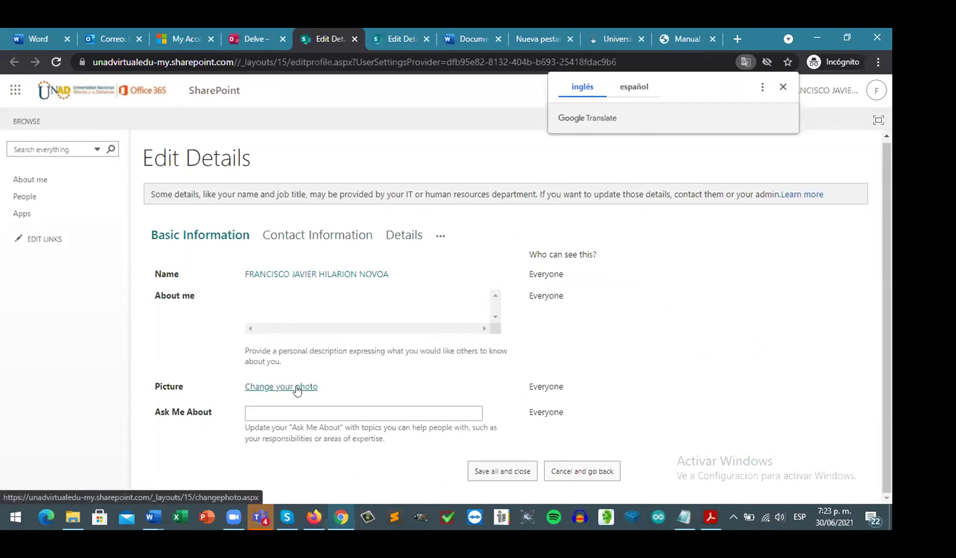
Upload PSX_20171015_230055.jpg as the new profile photo into the photo editor
click(280, 387)
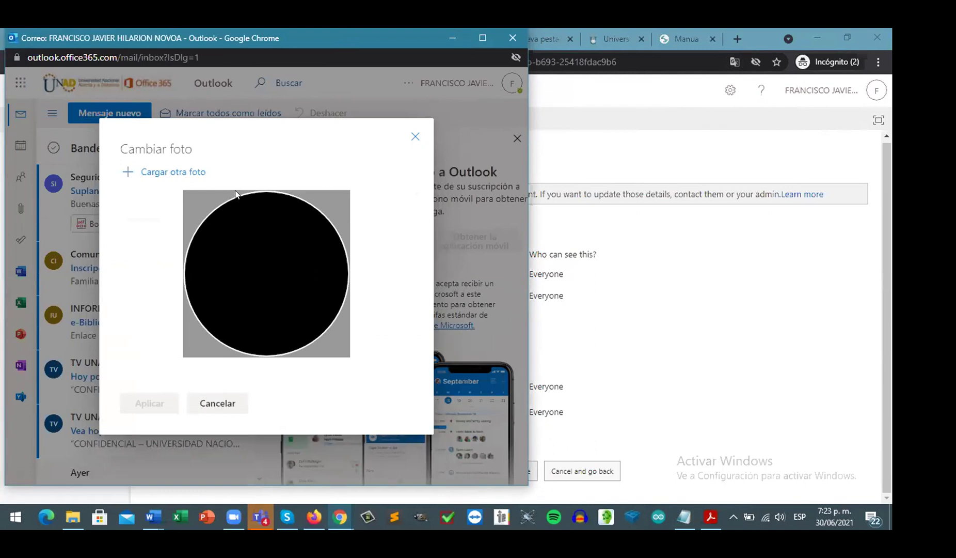
click(188, 170)
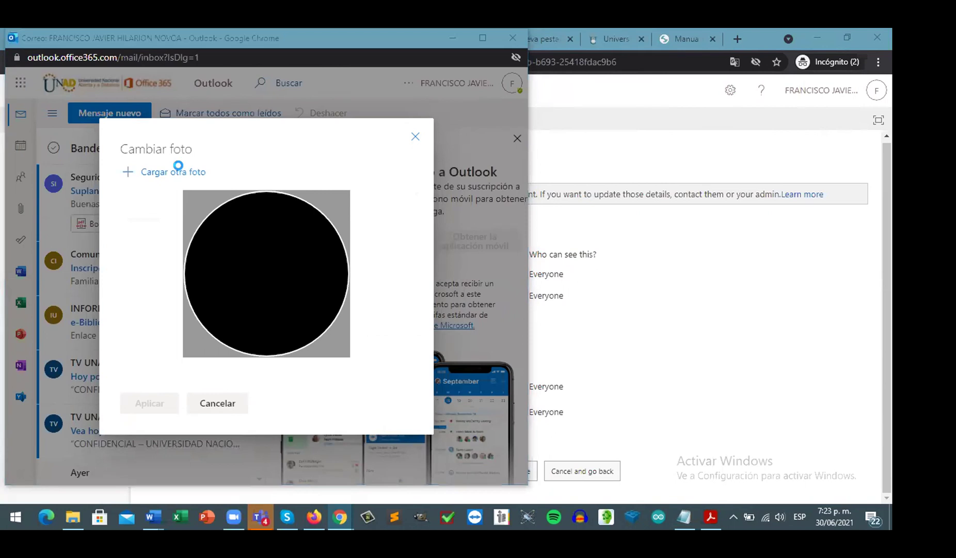
scroll(239, 187, down, 5)
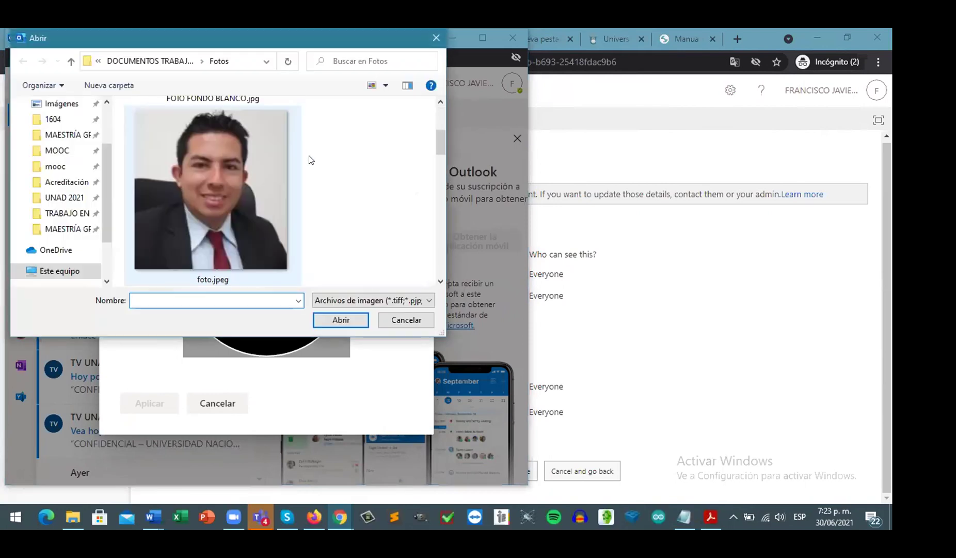
click(239, 187)
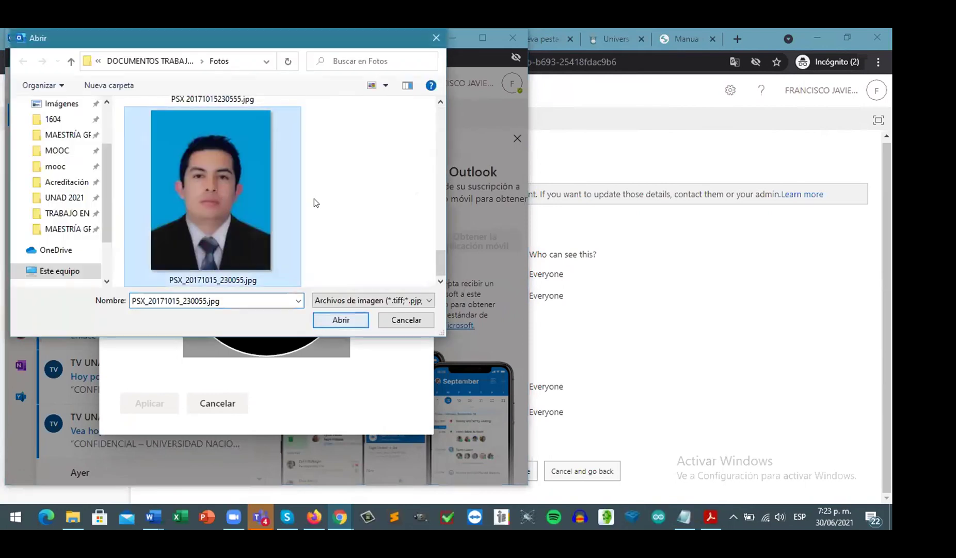
click(341, 320)
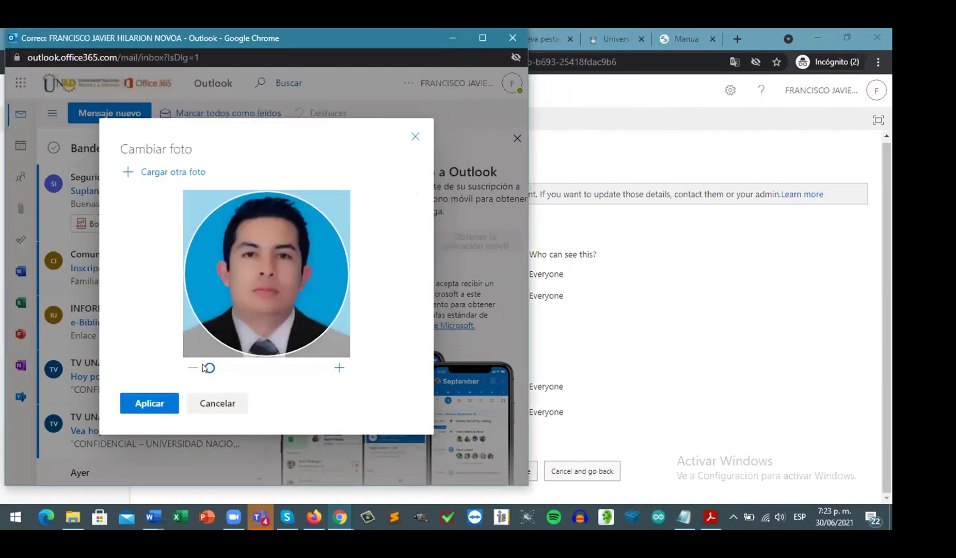
Adjust the zoom and position the portrait in the crop circle, apply it, and close the editor
drag(209, 361, 214, 362)
click(192, 367)
drag(238, 283, 239, 293)
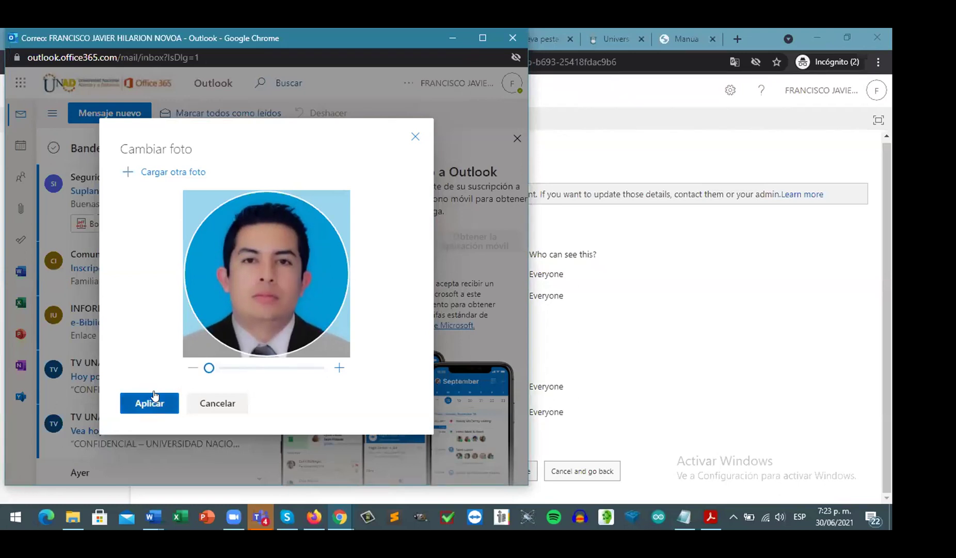
click(151, 401)
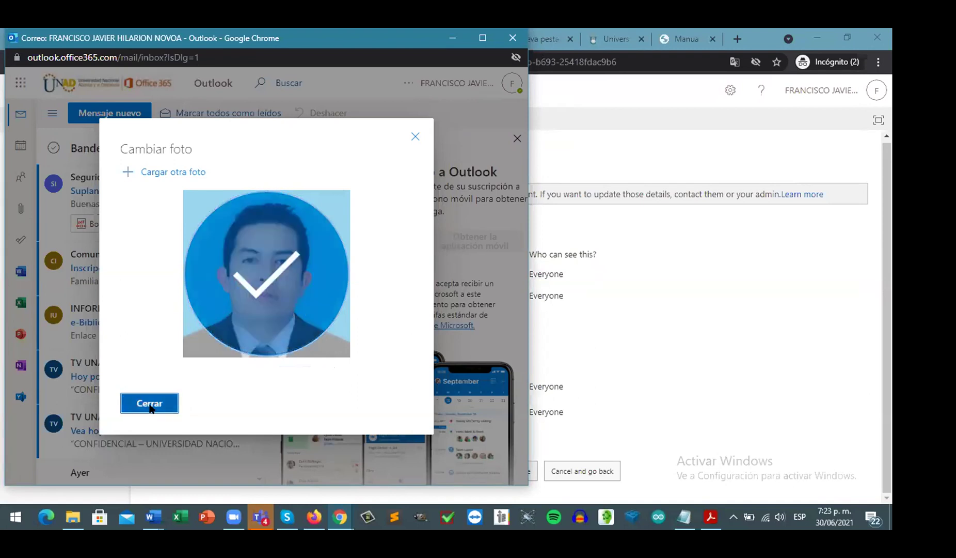
click(149, 403)
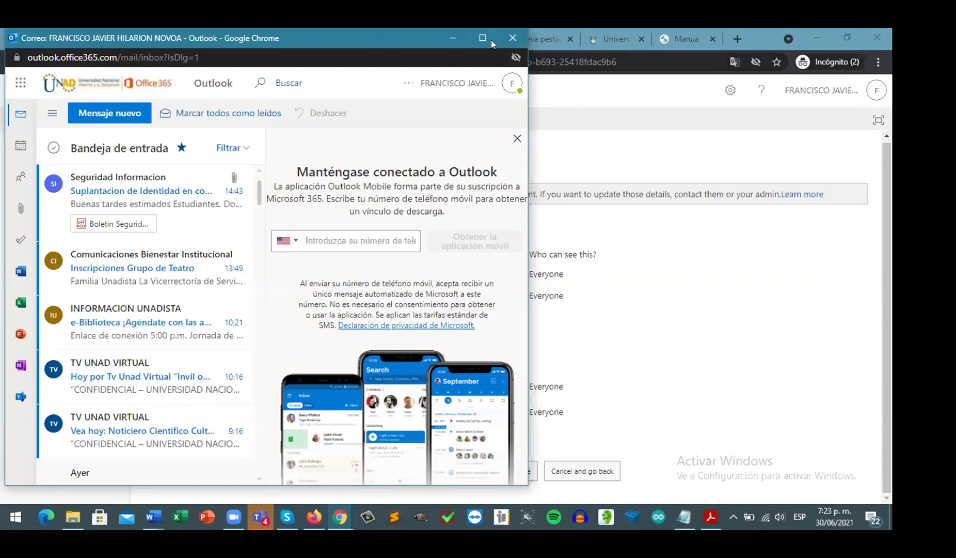
Back in Edit Details, review the Mobile phone, Home phone and Office Location contact fields
click(513, 37)
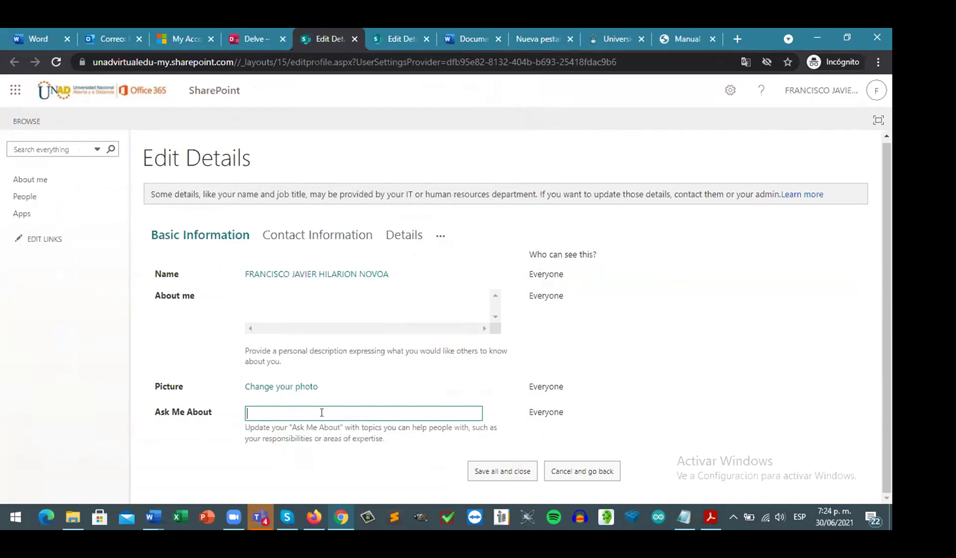
click(331, 235)
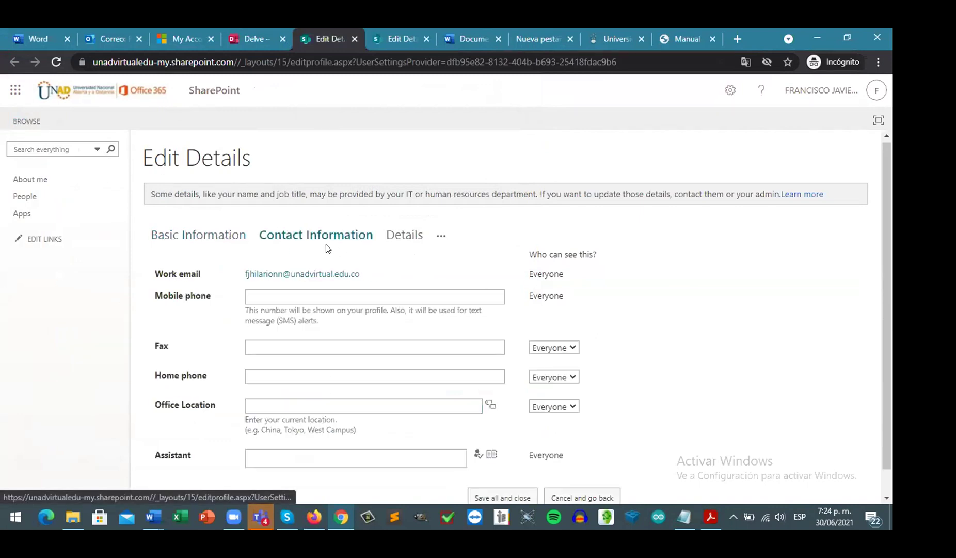
click(268, 302)
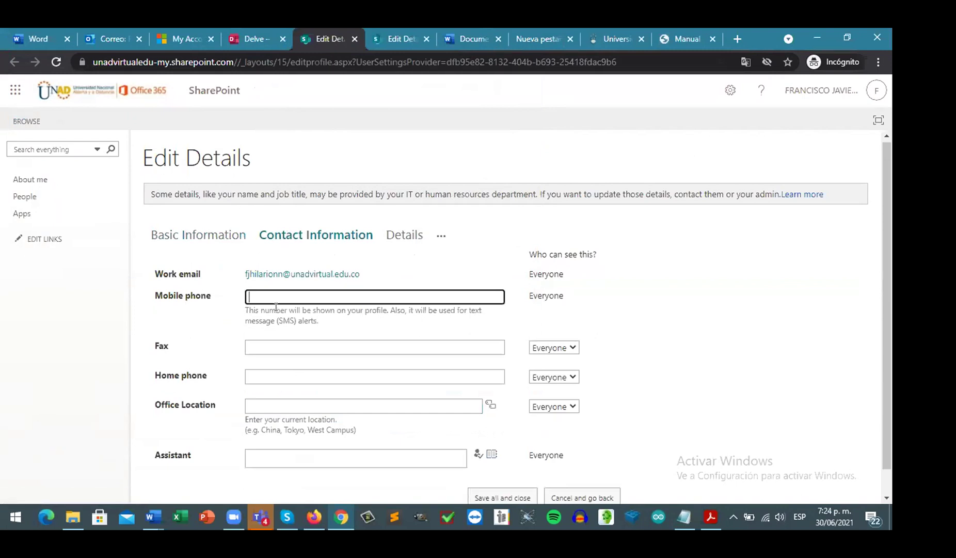
scroll(275, 307, down, 1)
click(259, 347)
click(259, 379)
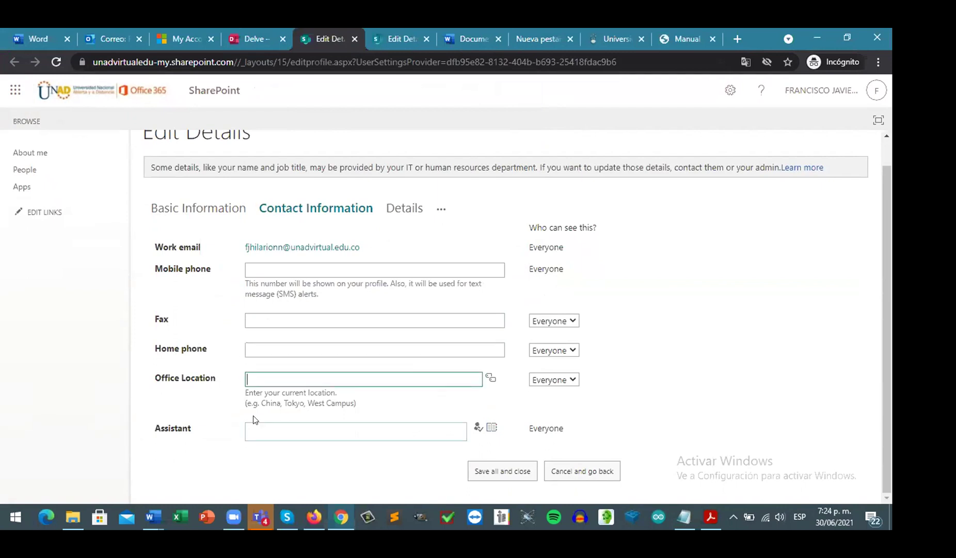
Go through the Details section's Schools and Interests fields, then Save all and close
click(404, 208)
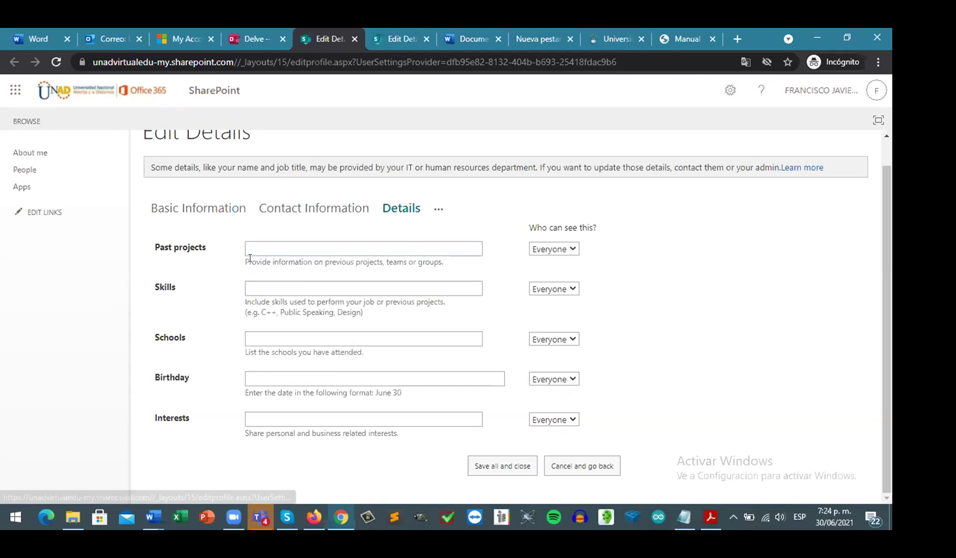
click(272, 339)
click(377, 338)
click(274, 418)
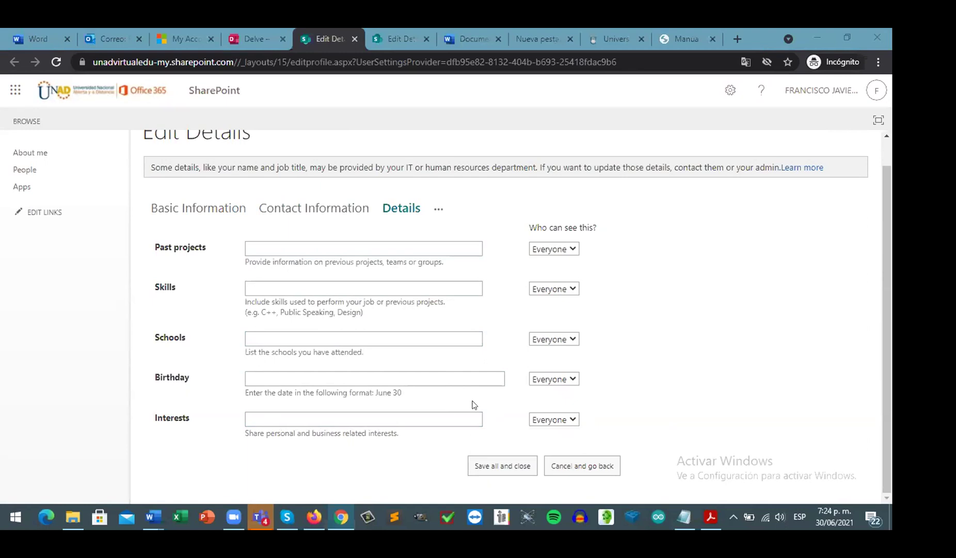
click(509, 473)
Confirm the Profile Changes dialog, check the new photo in Delve, then bring Firefox's UNAD campus window forward
click(610, 314)
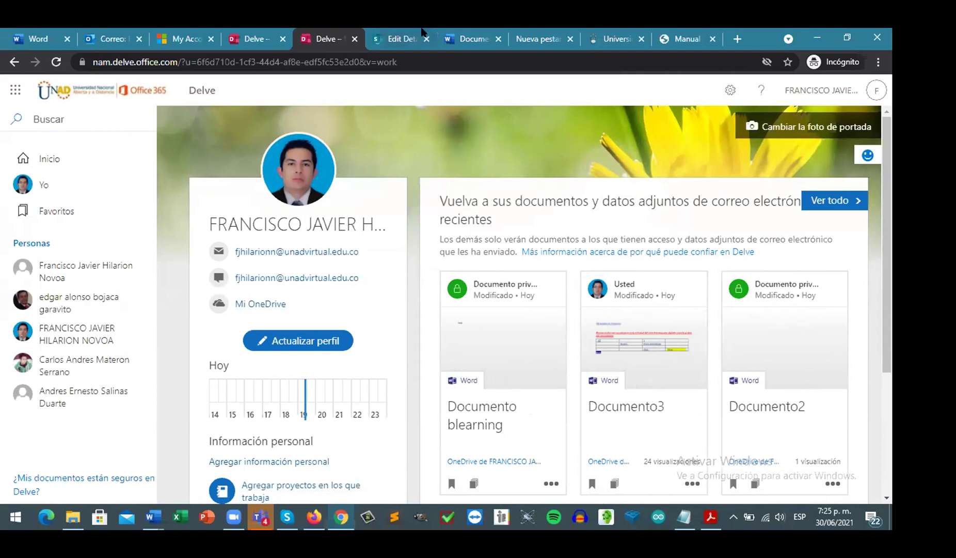
drag(422, 32, 420, 33)
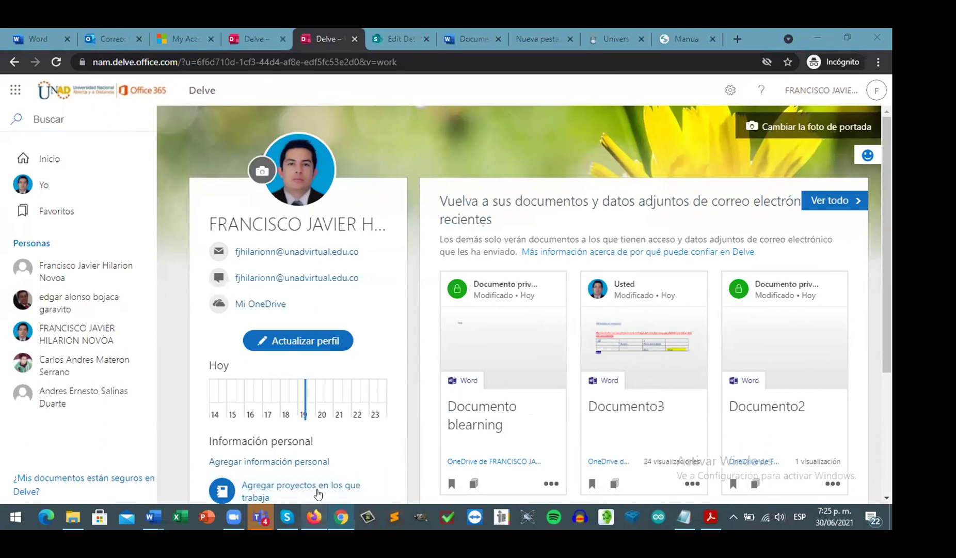
click(314, 516)
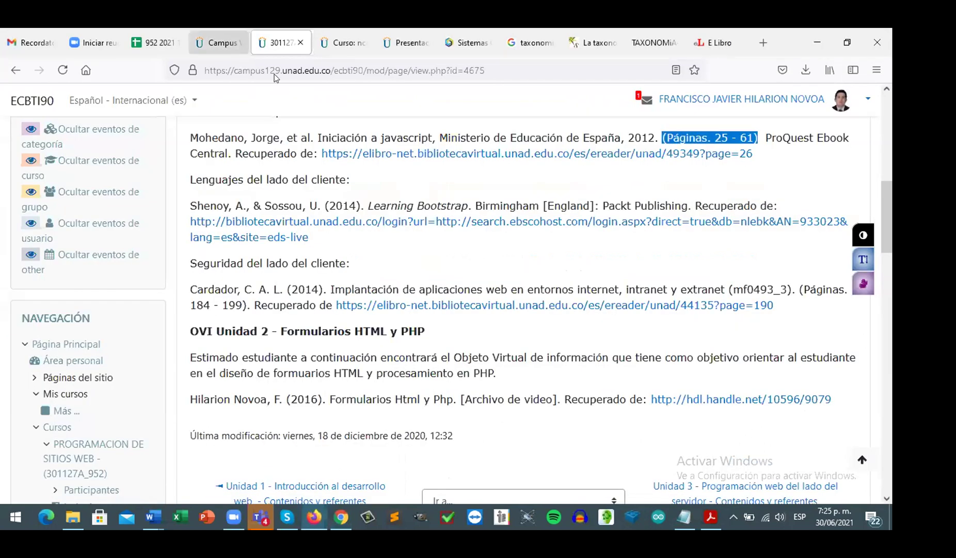
On the UNAD Campus Mis Cursos page, scroll to the top and expand the user account panel
click(218, 42)
scroll(718, 274, up, 3)
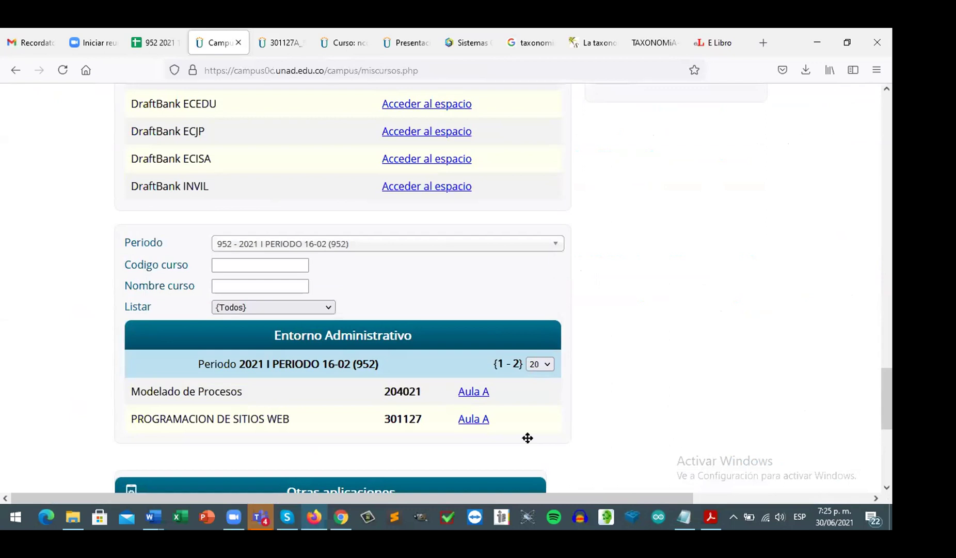
scroll(728, 367, up, 10)
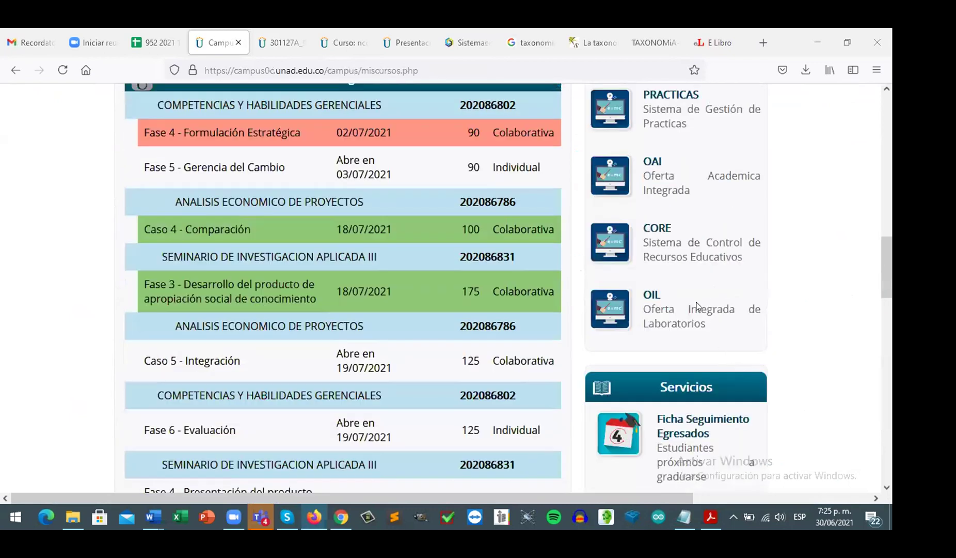
scroll(697, 306, up, 10)
scroll(674, 199, down, 3)
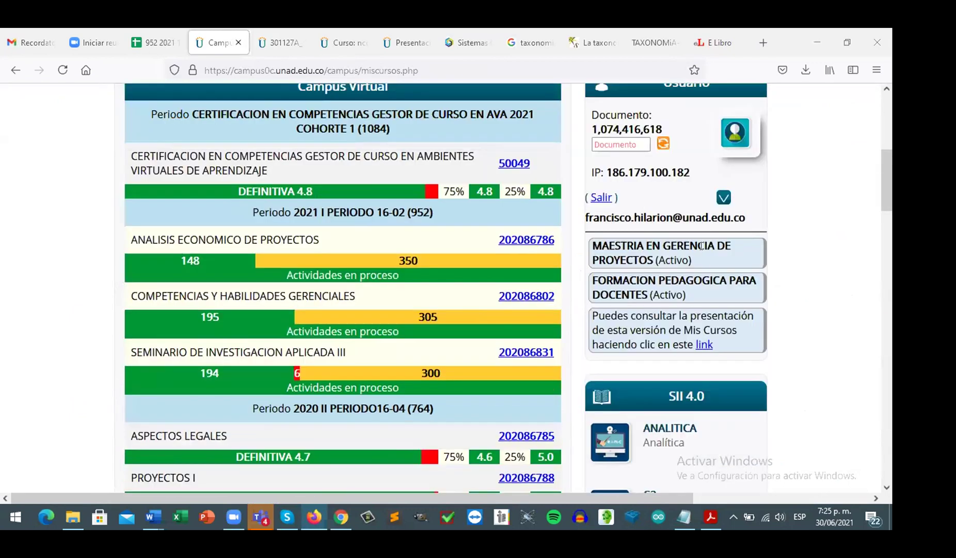
click(702, 221)
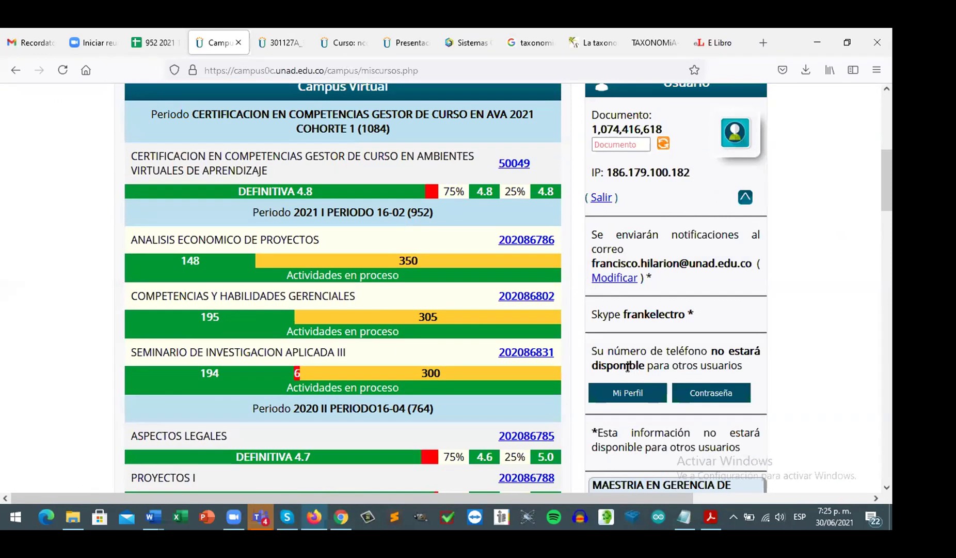
scroll(634, 387, down, 3)
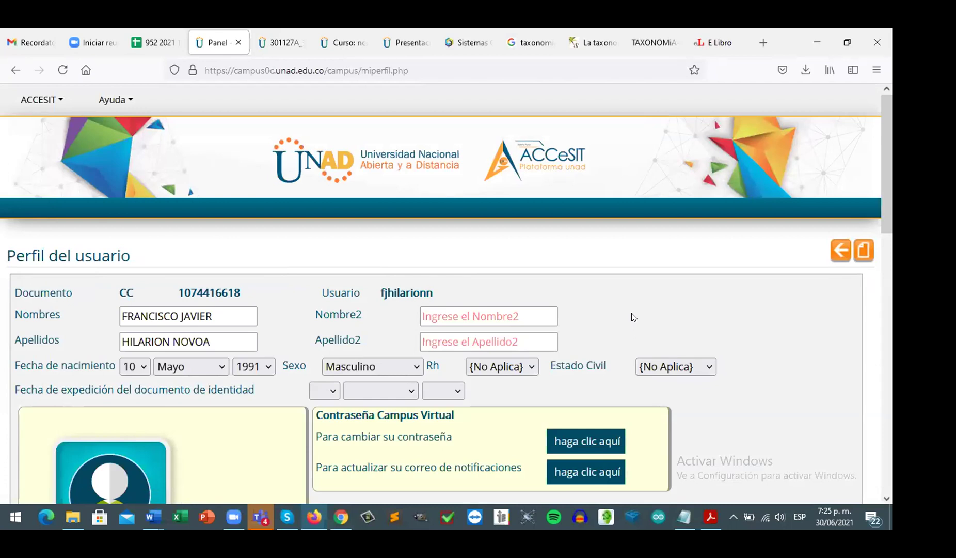
scroll(560, 247, down, 10)
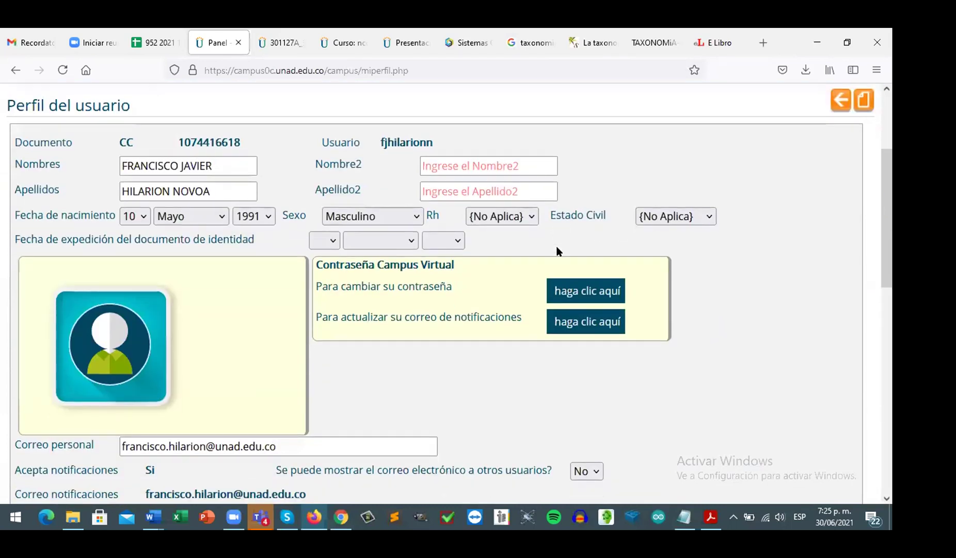
scroll(554, 248, down, 2)
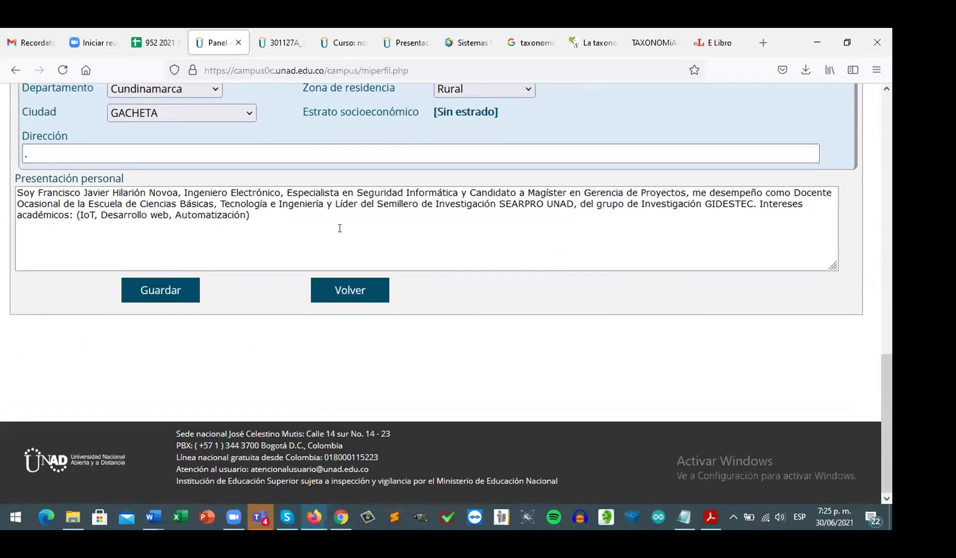
key(ctrl+a)
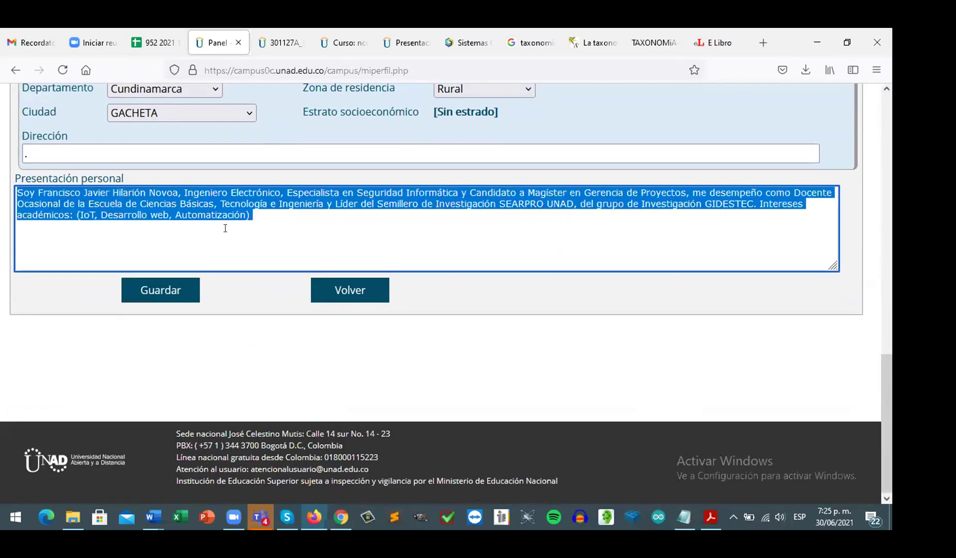
click(237, 230)
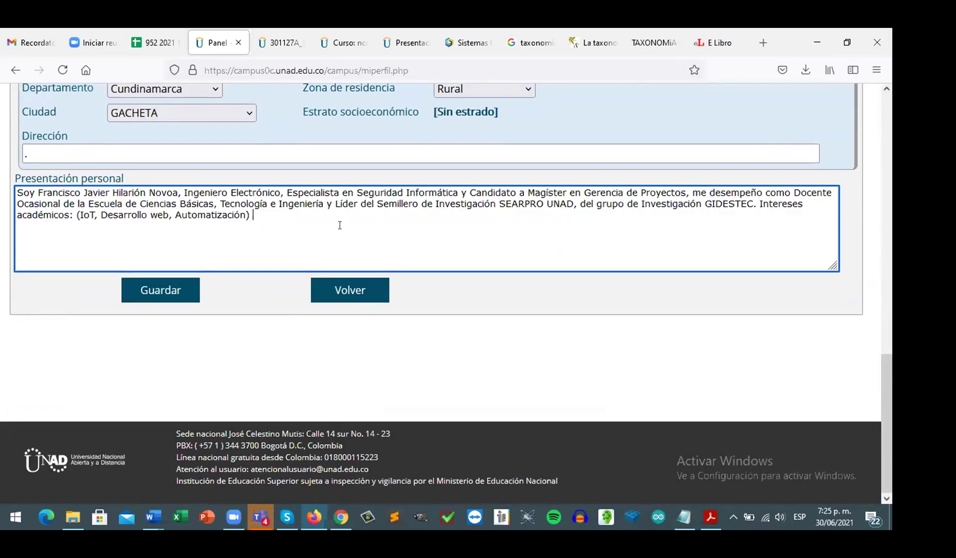
scroll(300, 268, up, 2)
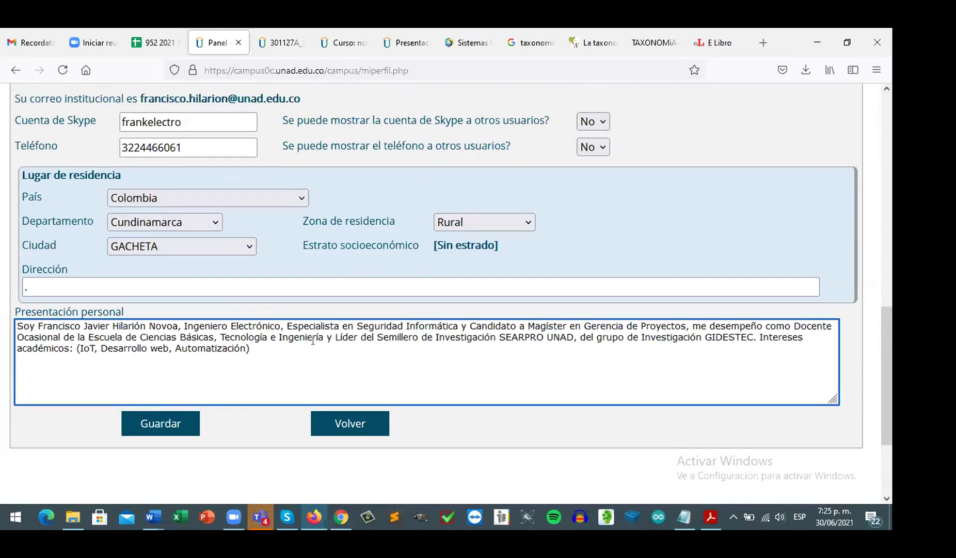
scroll(372, 345, down, 2)
scroll(384, 341, up, 3)
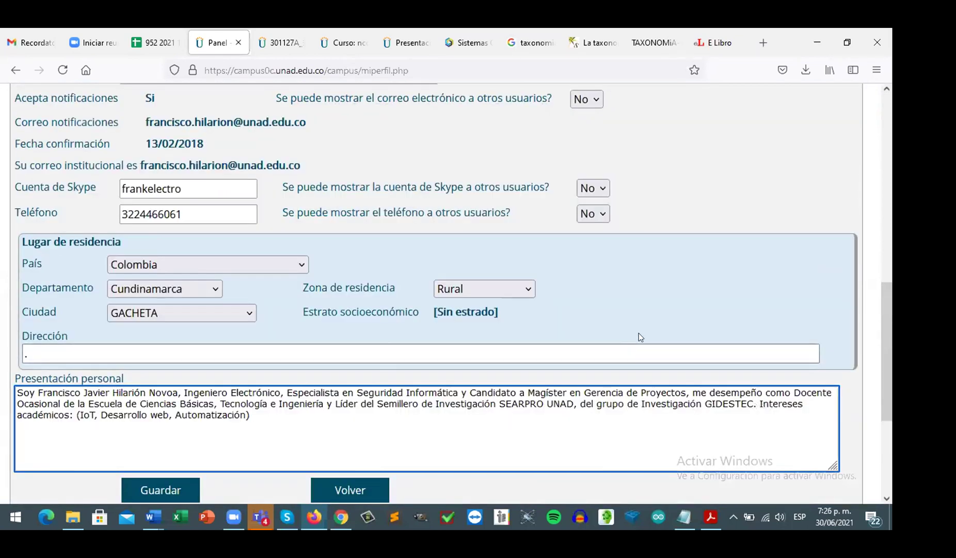
scroll(702, 285, up, 5)
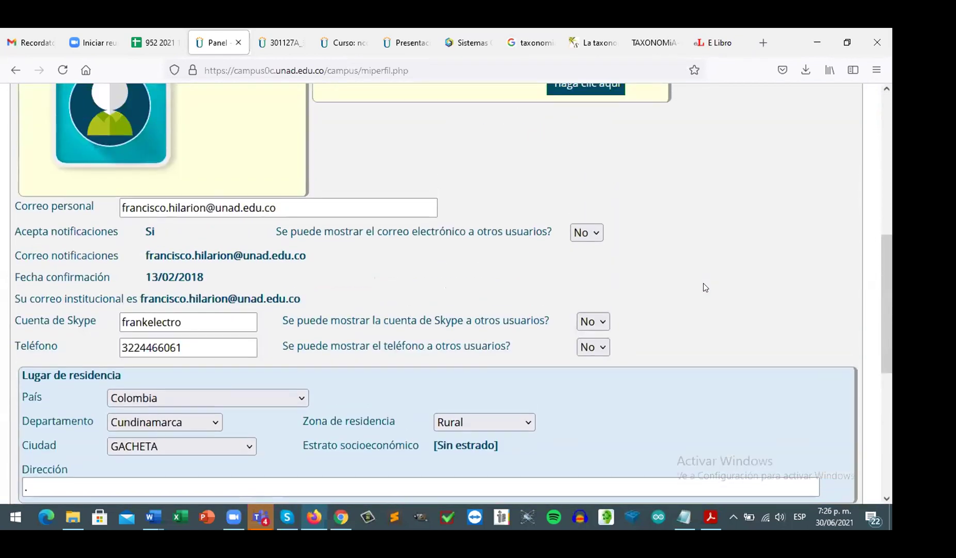
scroll(734, 314, up, 4)
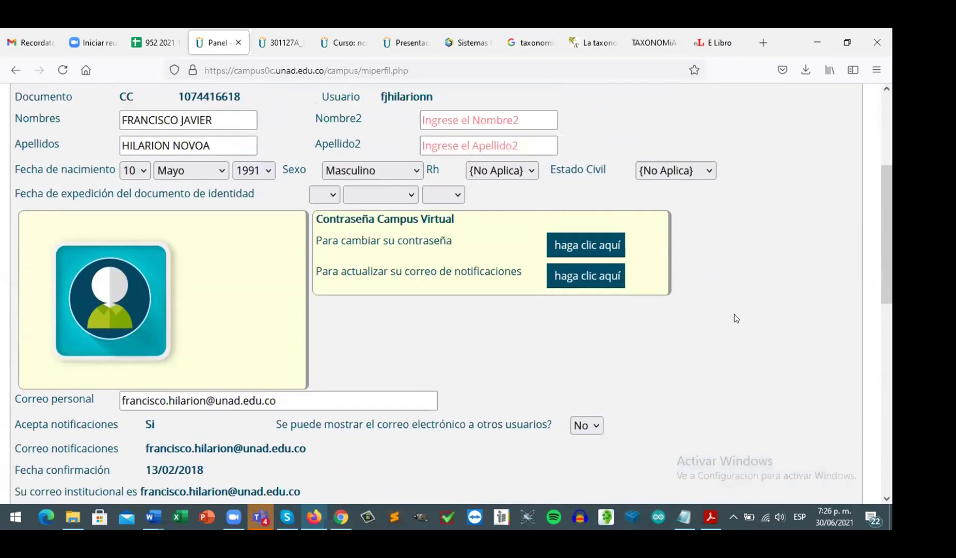
scroll(734, 320, up, 1)
scroll(737, 316, up, 1)
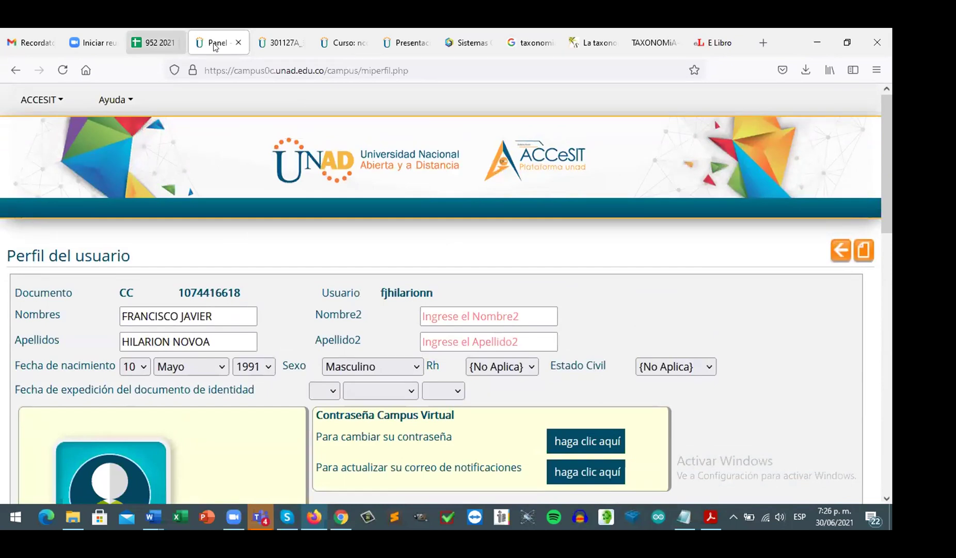
Go to Mis cursos, scroll to Entorno Administrativo, and enter Aula A of Herramientas Digitales
click(38, 99)
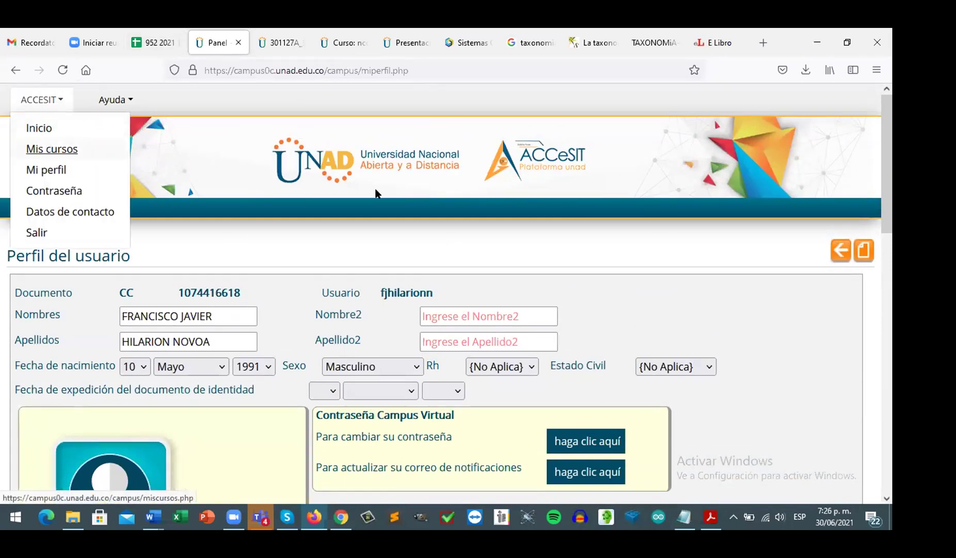
click(49, 148)
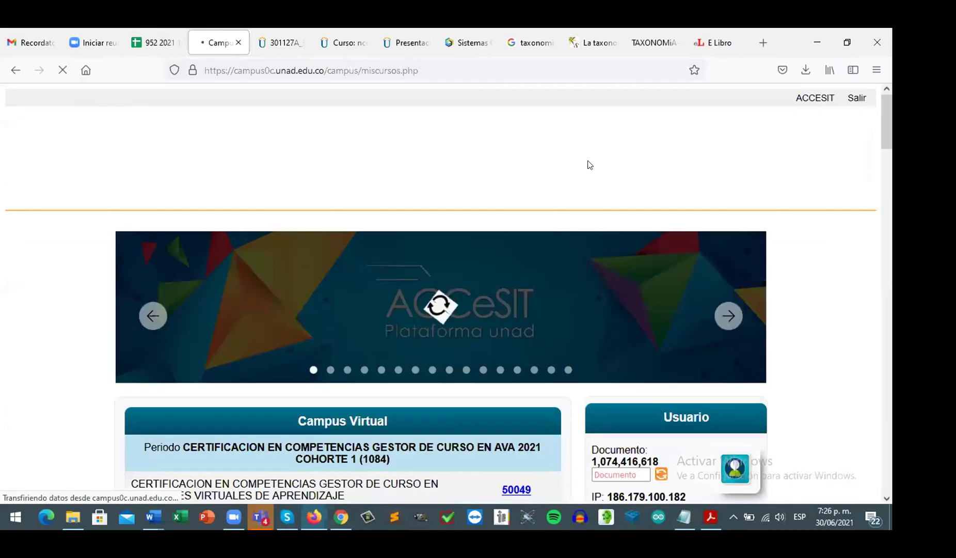
scroll(581, 206, down, 12)
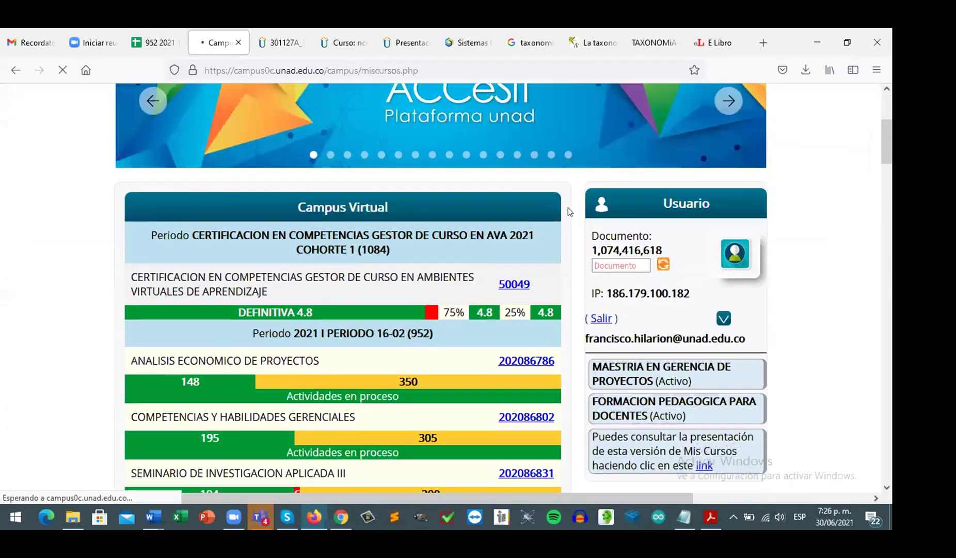
scroll(504, 205, down, 15)
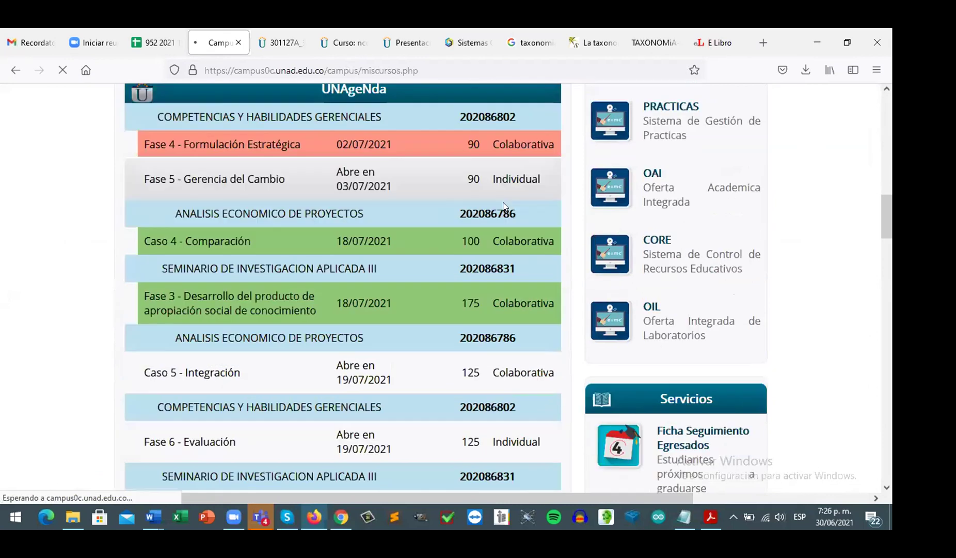
scroll(504, 205, down, 3)
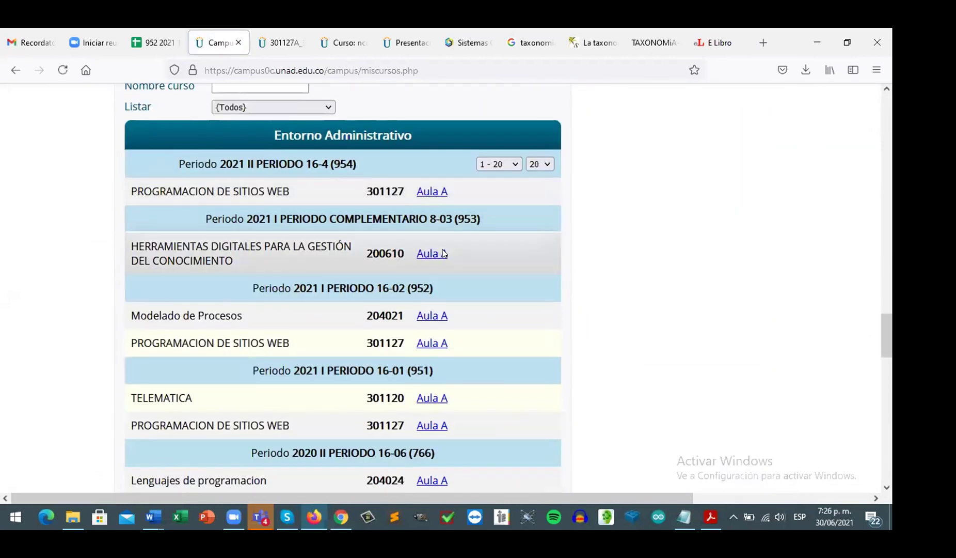
click(442, 254)
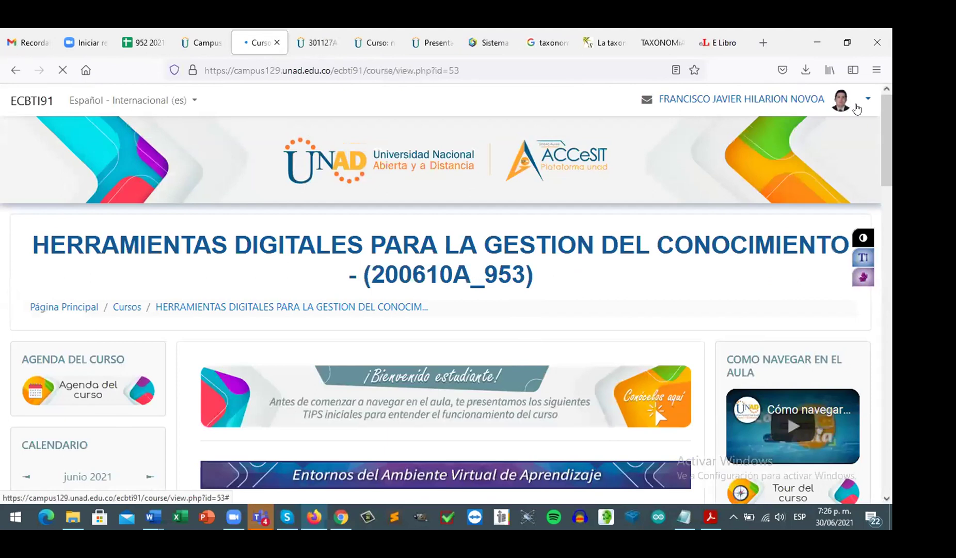
Open my Moodle profile from the account menu and start Editar perfil
click(867, 101)
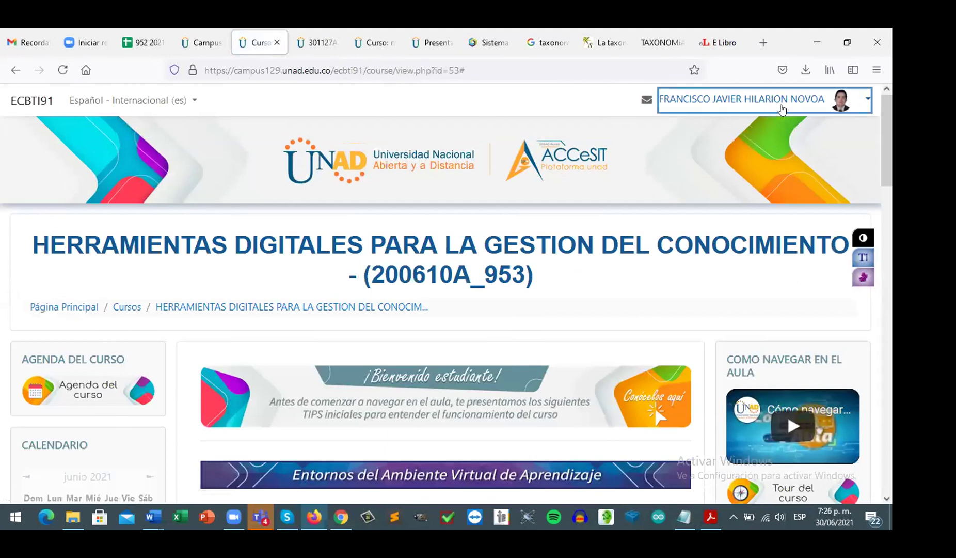
click(865, 102)
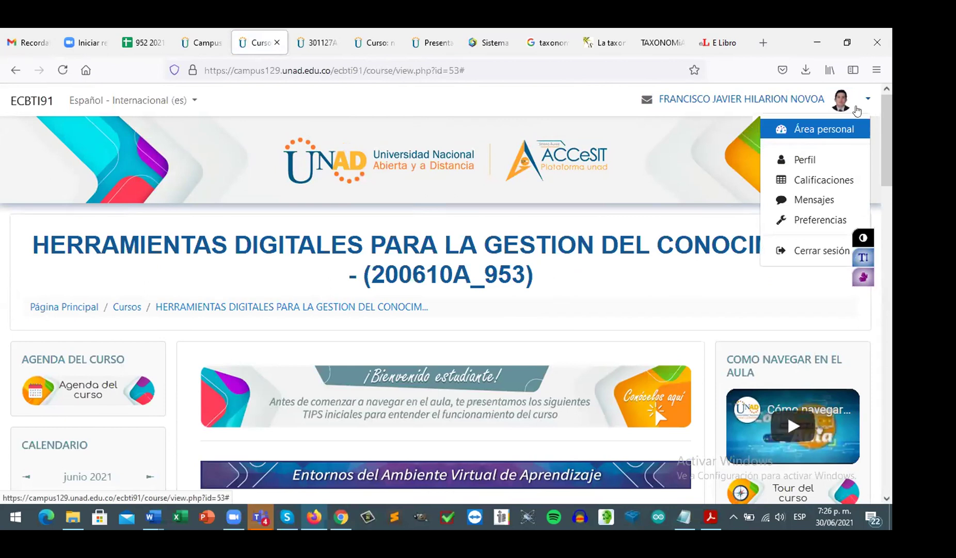
click(807, 161)
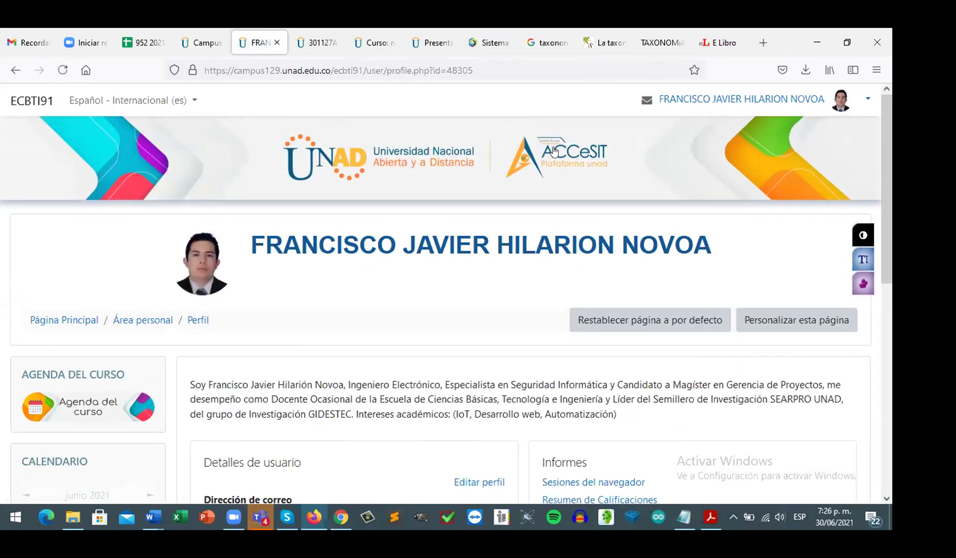
scroll(553, 154, down, 5)
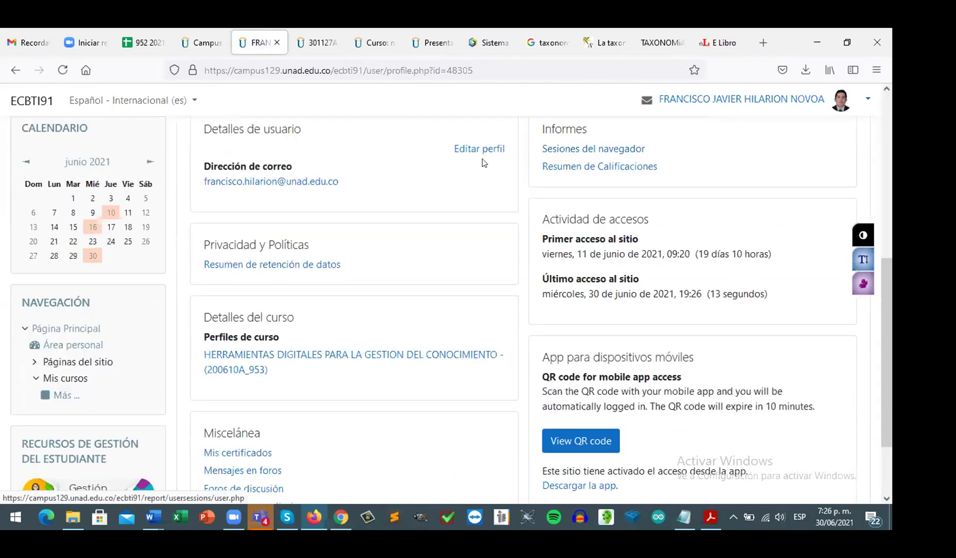
scroll(483, 159, up, 2)
click(487, 284)
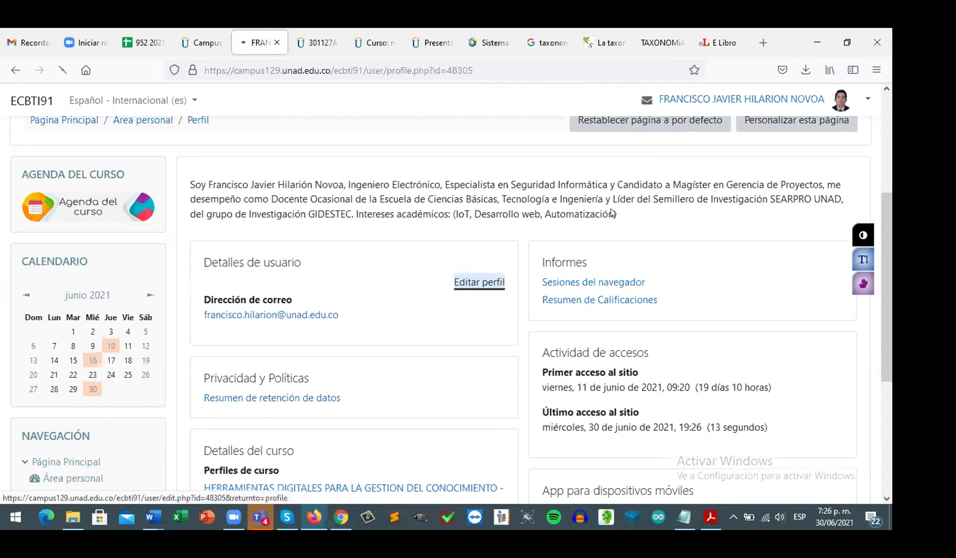
Open the Imagen nueva file picker, then cancel it without choosing any image
scroll(538, 175, down, 8)
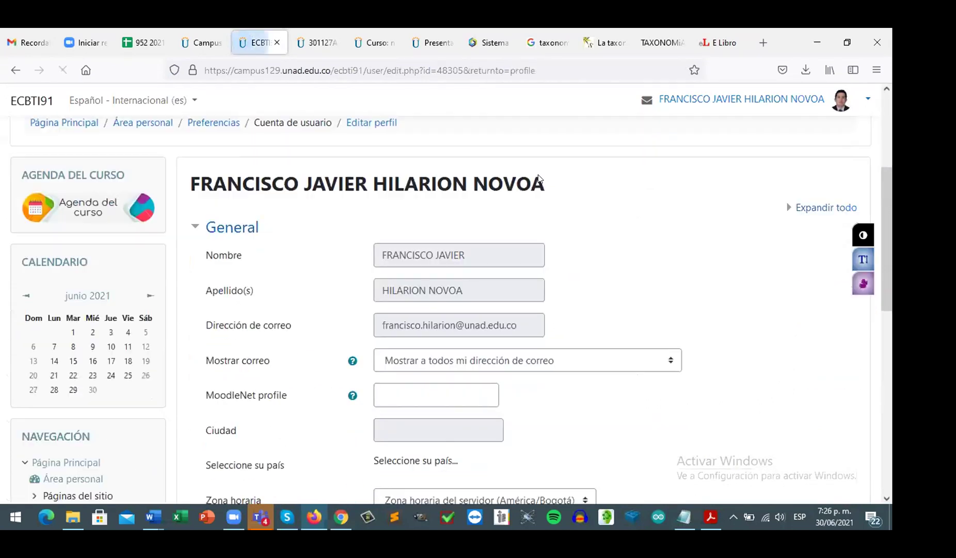
scroll(540, 172, down, 2)
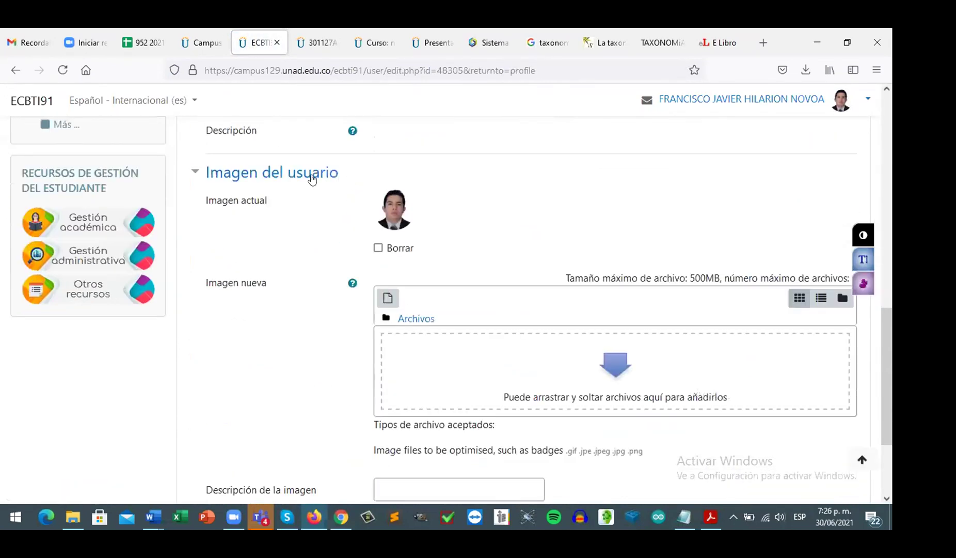
scroll(500, 243, down, 1)
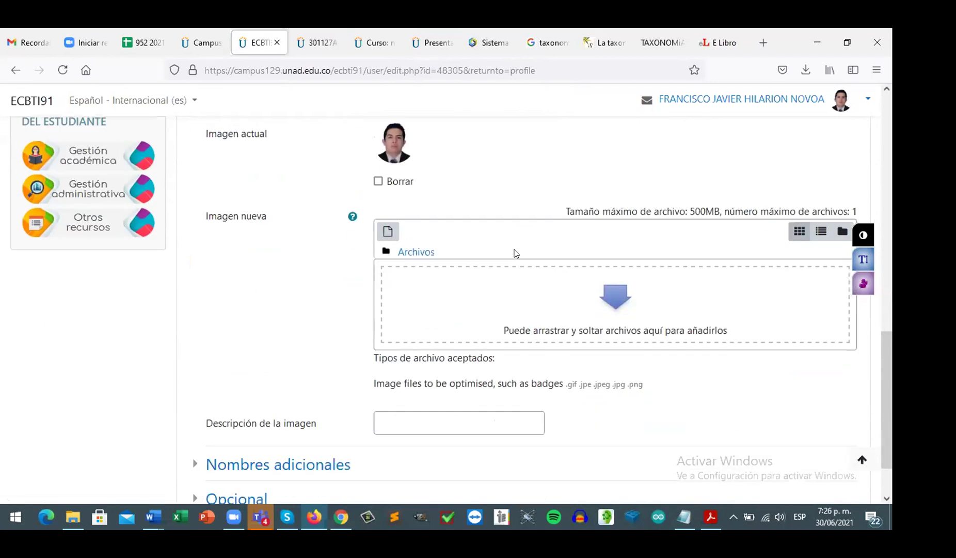
scroll(596, 242, down, 2)
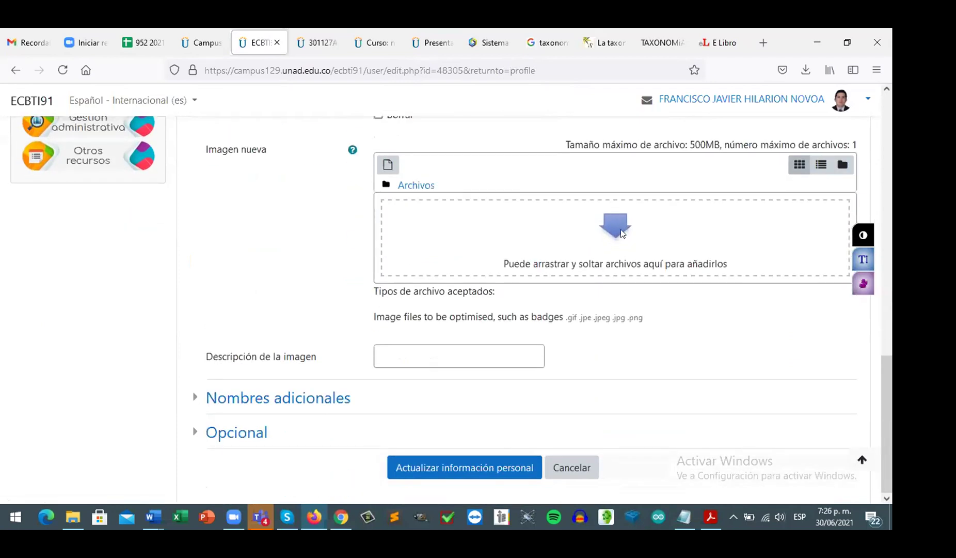
click(622, 232)
click(326, 246)
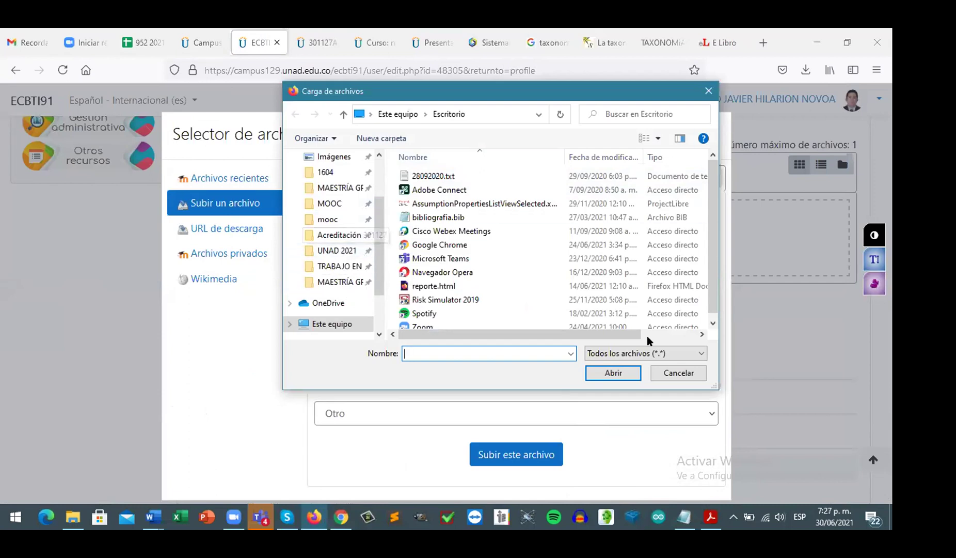
click(673, 375)
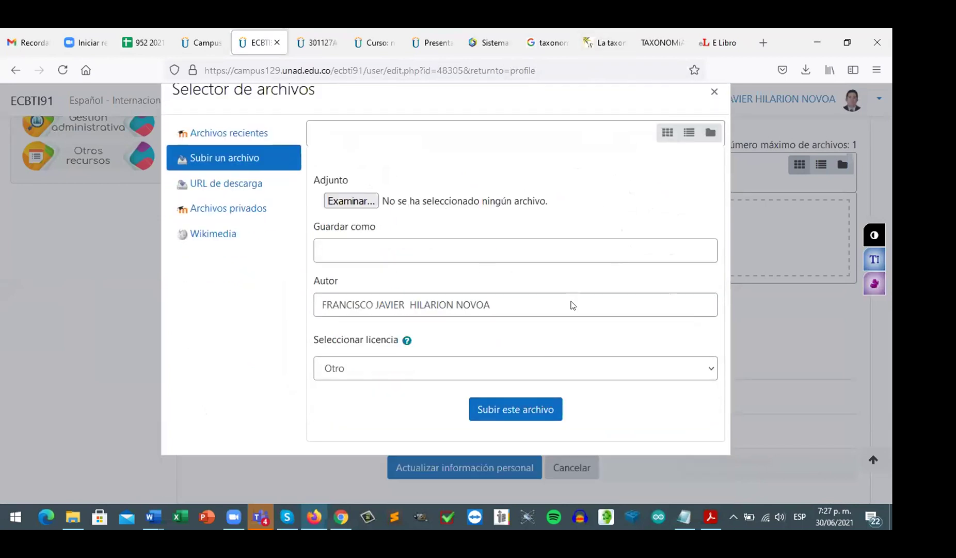
key(Escape)
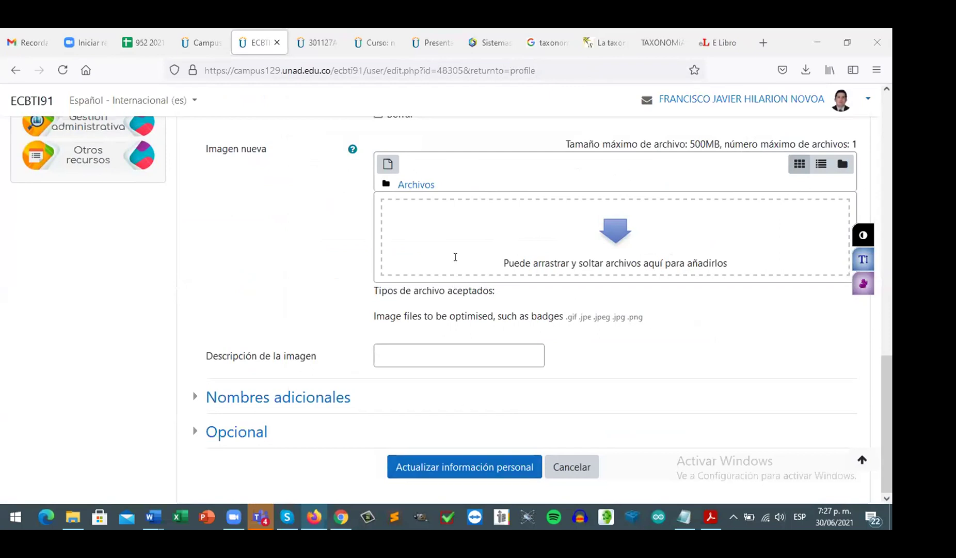
scroll(423, 274, up, 10)
scroll(395, 267, down, 6)
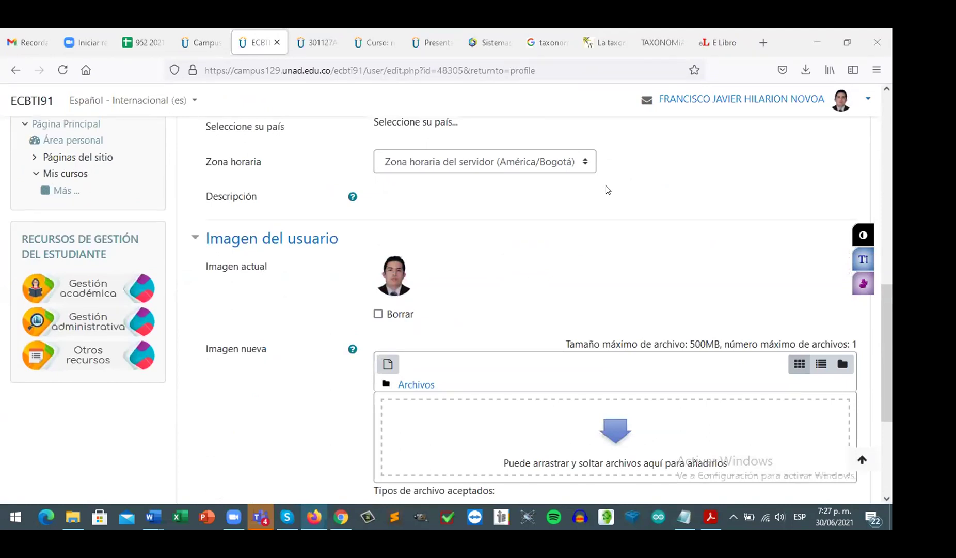
Tick Borrar under Imagen actual to delete the current profile photo, then return to the form's top
scroll(356, 165, down, 3)
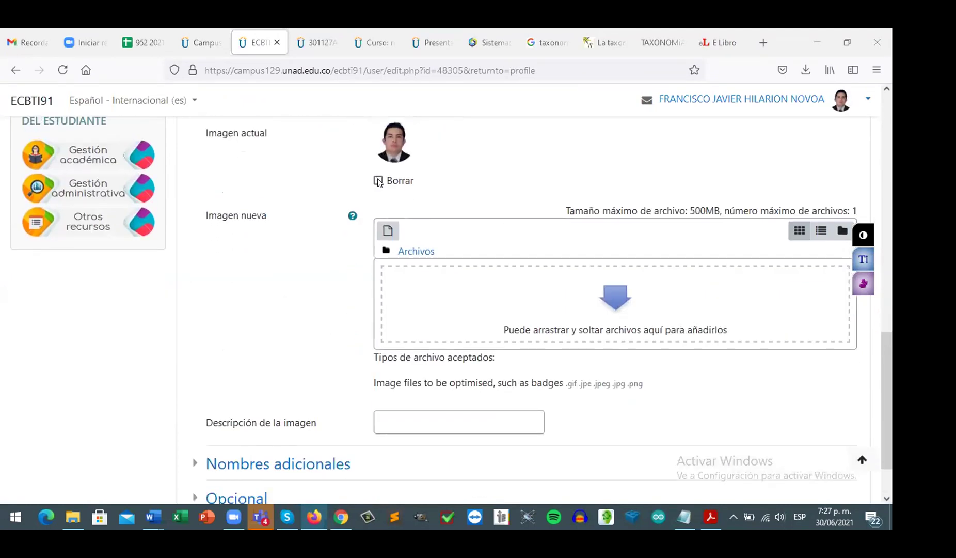
click(379, 182)
scroll(439, 249, down, 2)
scroll(439, 249, up, 3)
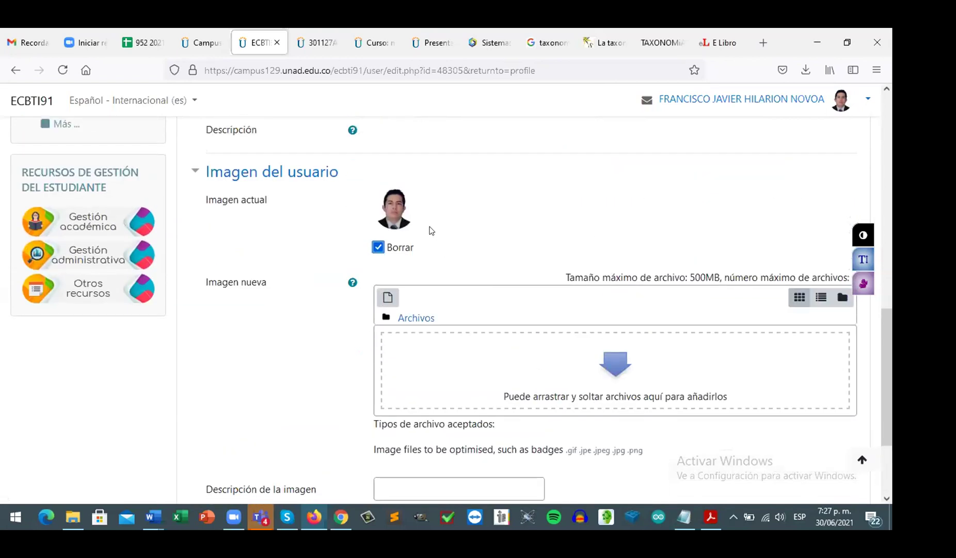
scroll(448, 401, down, 2)
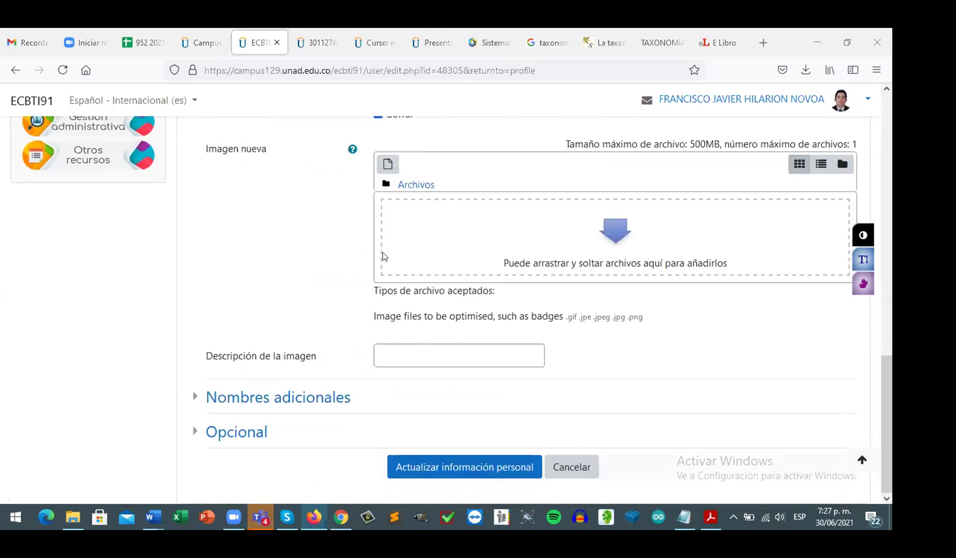
scroll(403, 256, up, 1)
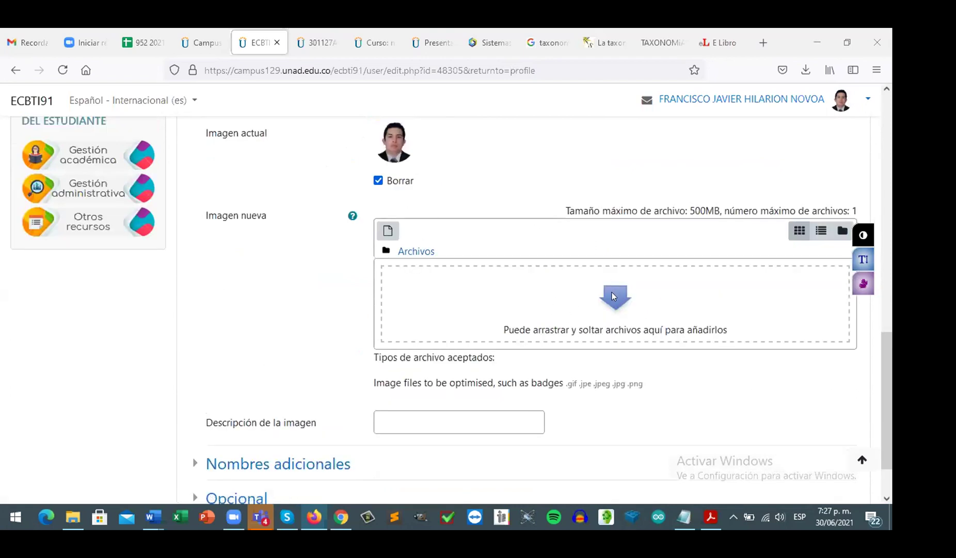
scroll(613, 294, up, 5)
scroll(253, 286, up, 5)
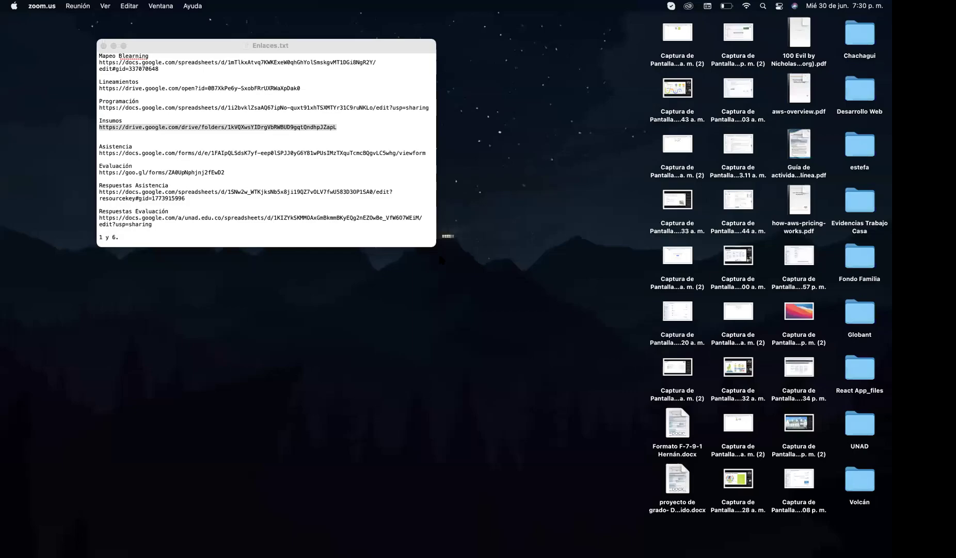
Bring the full-screen Chrome space forward and switch to the Iniciar sesión tab
key(ctrl+Right)
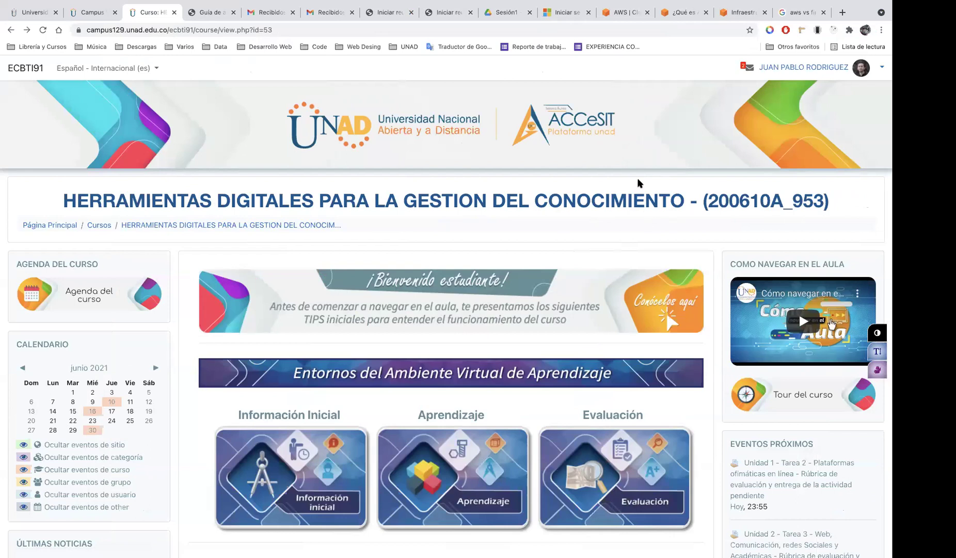
click(565, 13)
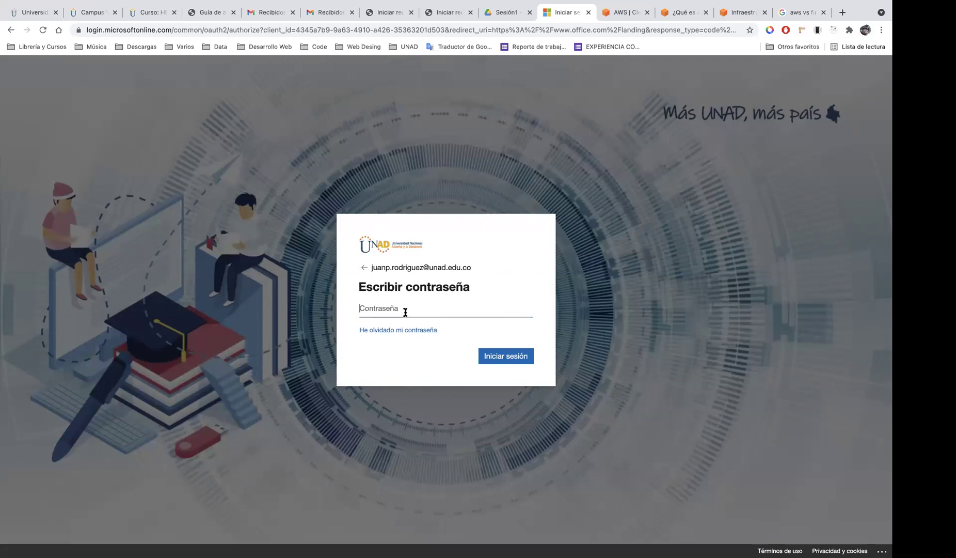
Enter the account password, re-enter it after the error, and answer the stay-signed-in prompt
text(••••••••••••)
key(Return)
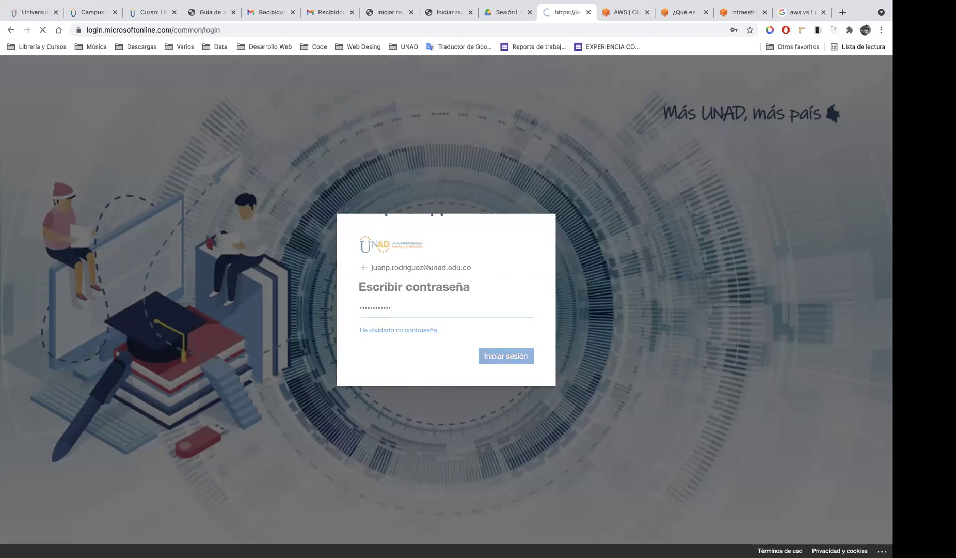
text(•••••••)
key(Return)
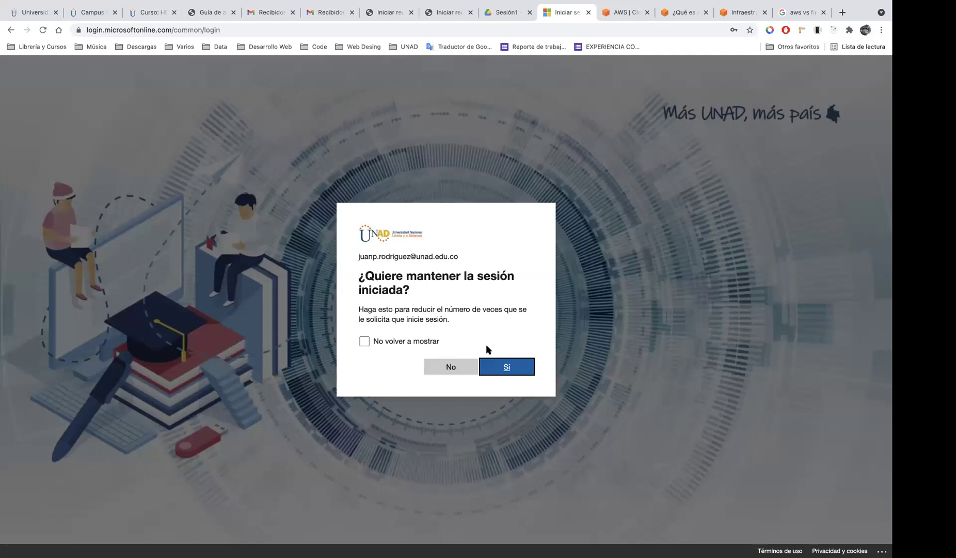
click(457, 365)
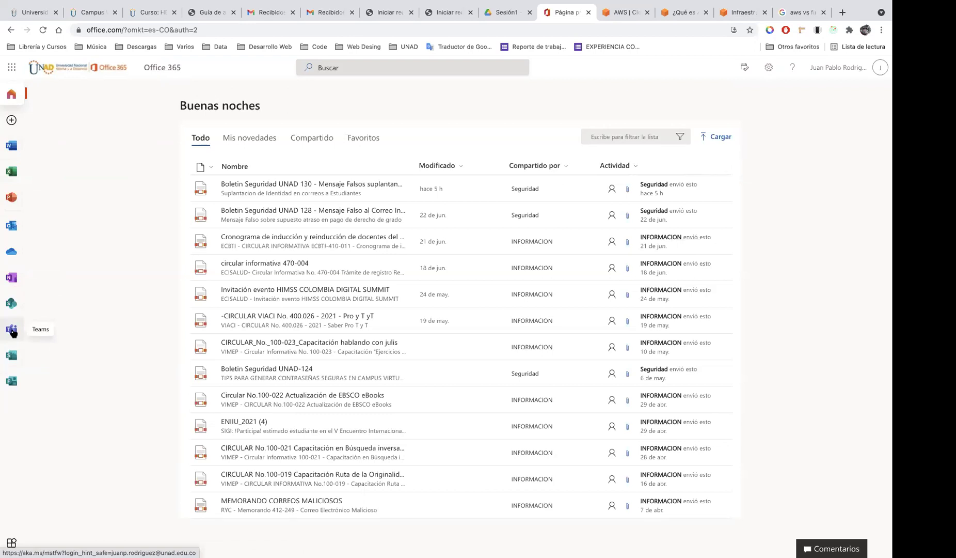
Launch Teams from the Office 365 left app rail to see the four existing teams
click(11, 331)
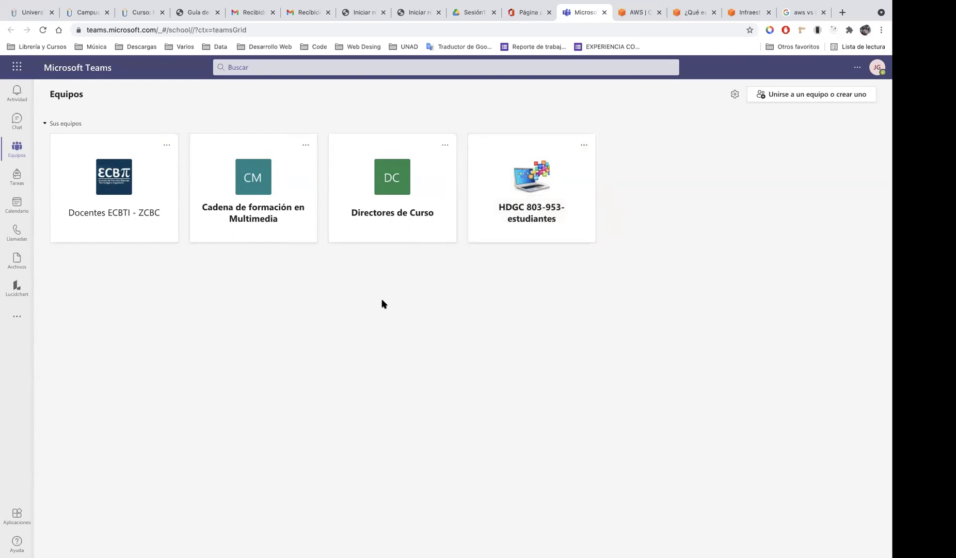
key(ctrl+Left)
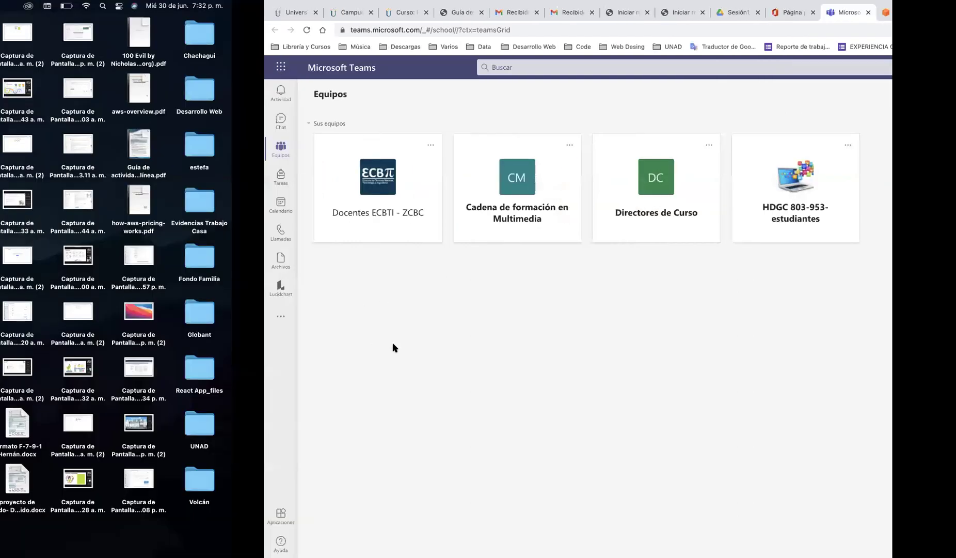
scroll(238, 169, up, 1)
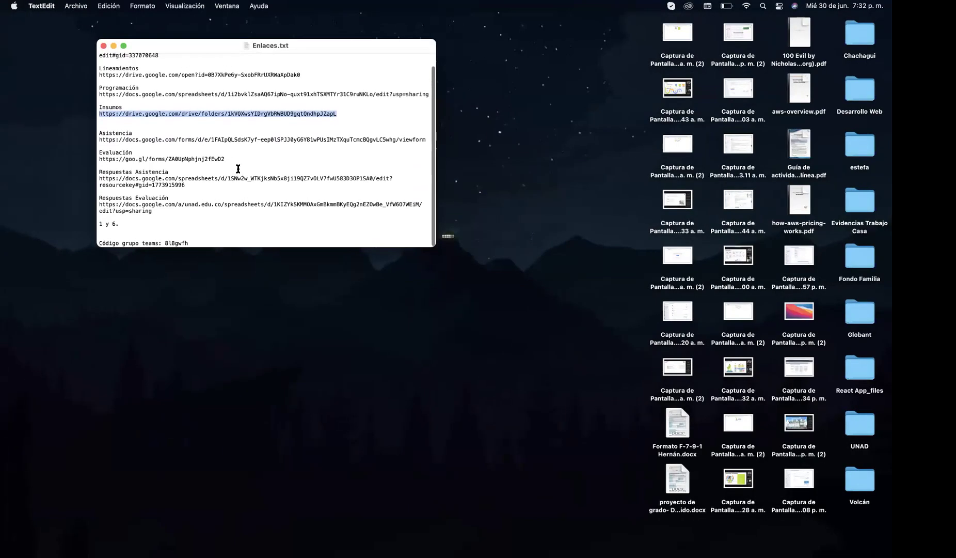
drag(188, 243, 165, 244)
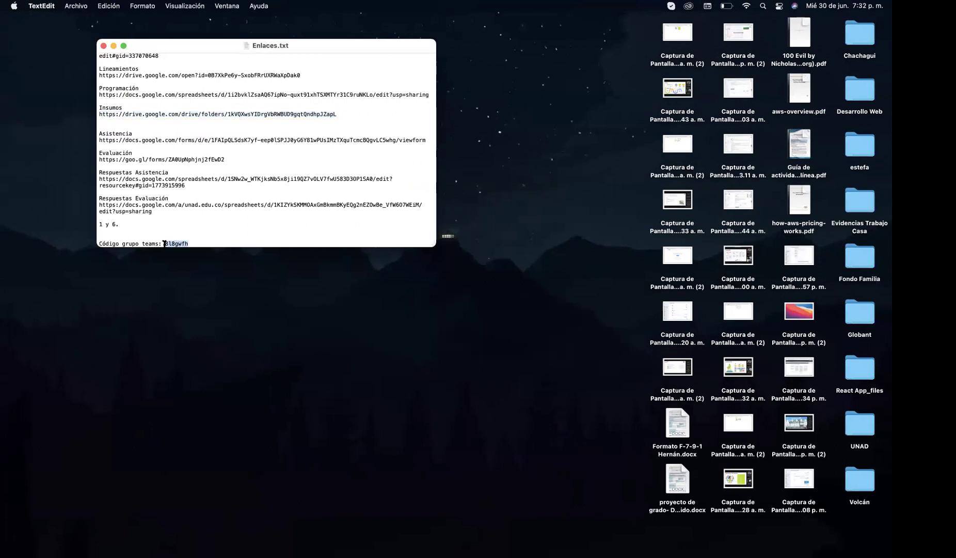
key(super+c)
key(ctrl+Right)
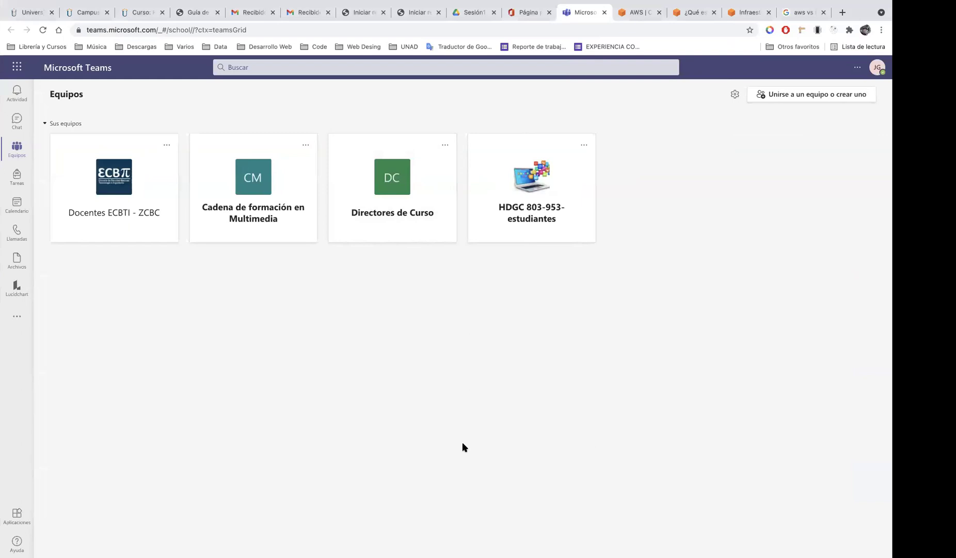
click(526, 537)
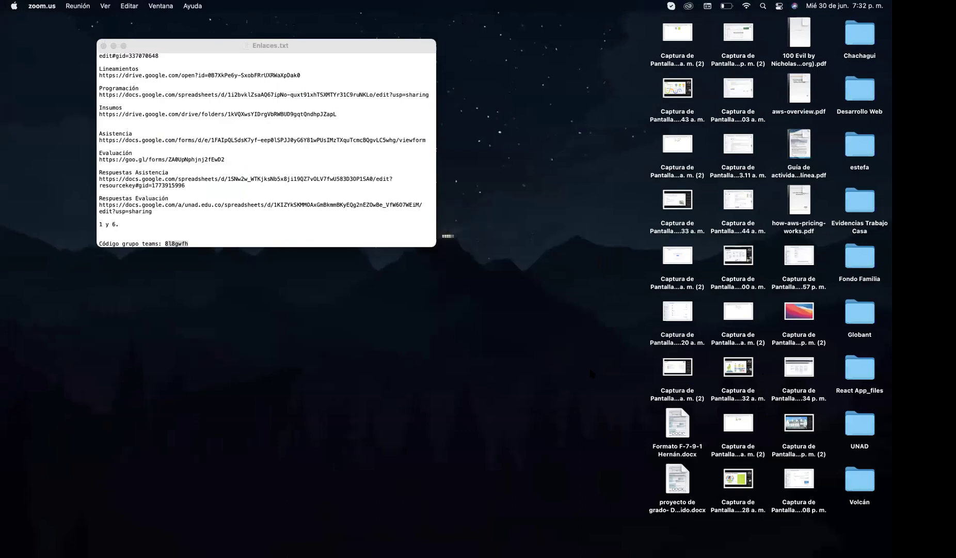
key(ctrl+Right)
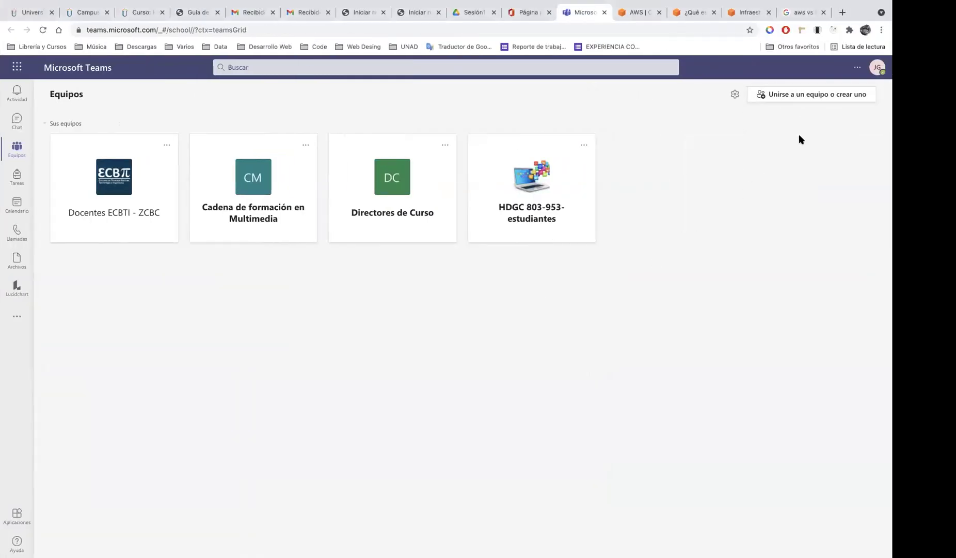
Paste the copied group code into Introducir código and join with Unirse al equipo
click(829, 96)
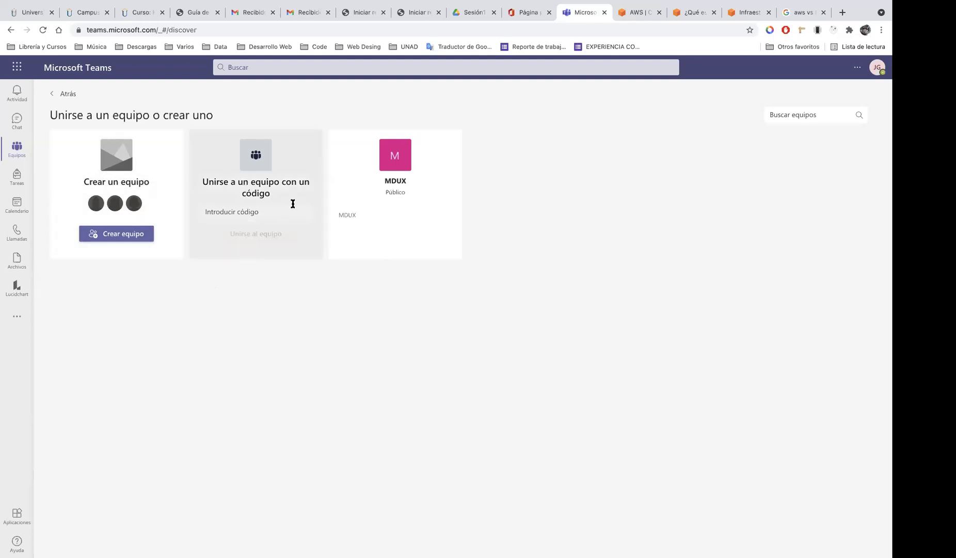
click(257, 215)
key(ctrl+v)
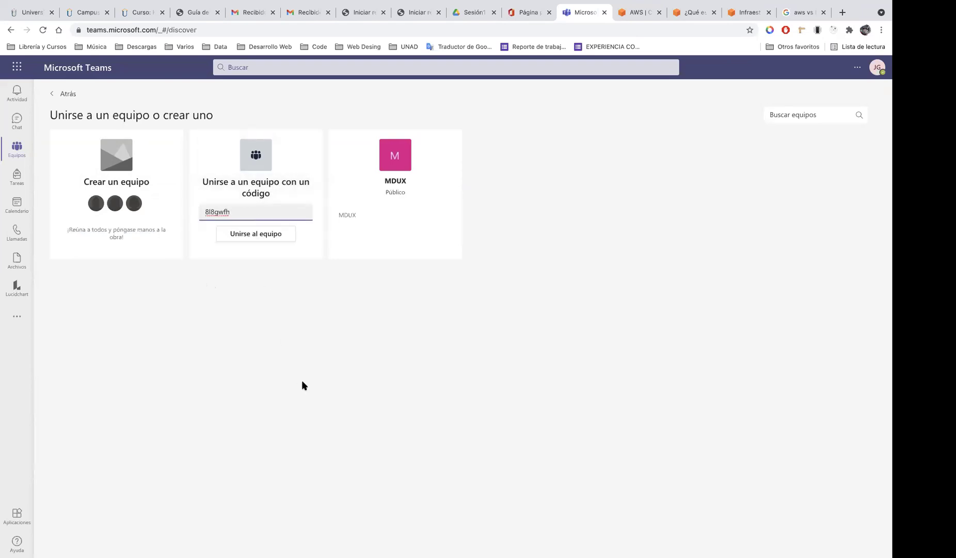
click(260, 238)
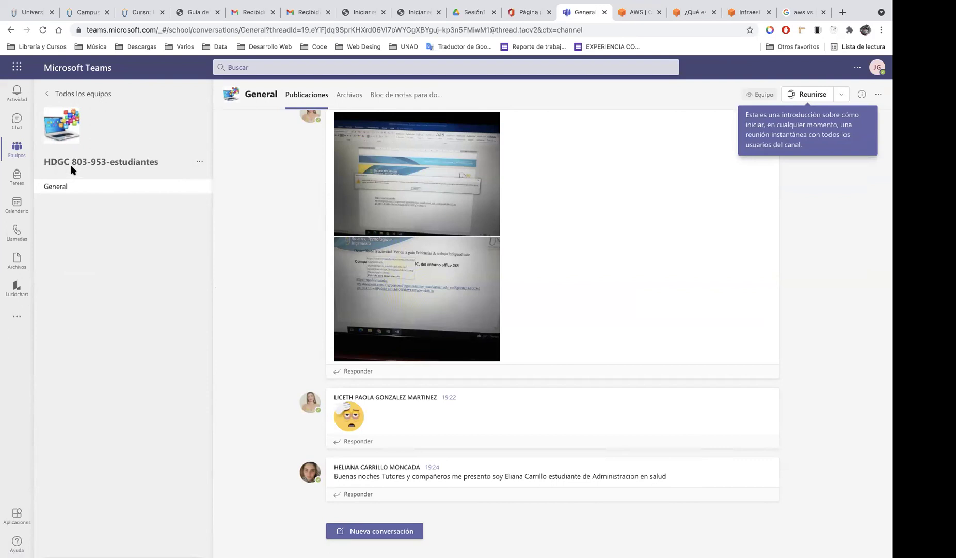
Dismiss a stray context menu and scroll through the HDGC 803-953-estudiantes Publicaciones feed
right_click(387, 379)
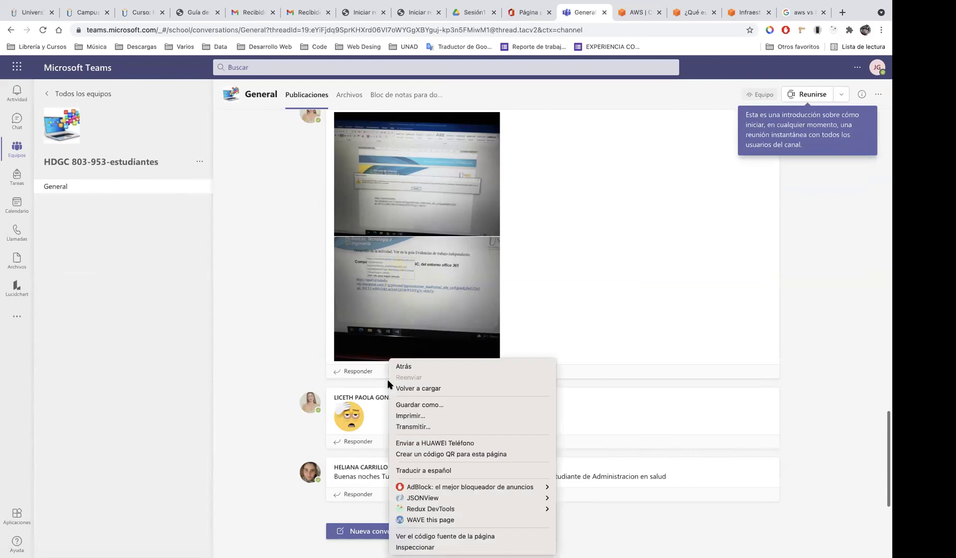
click(640, 263)
scroll(641, 256, up, 2)
scroll(641, 258, up, 10)
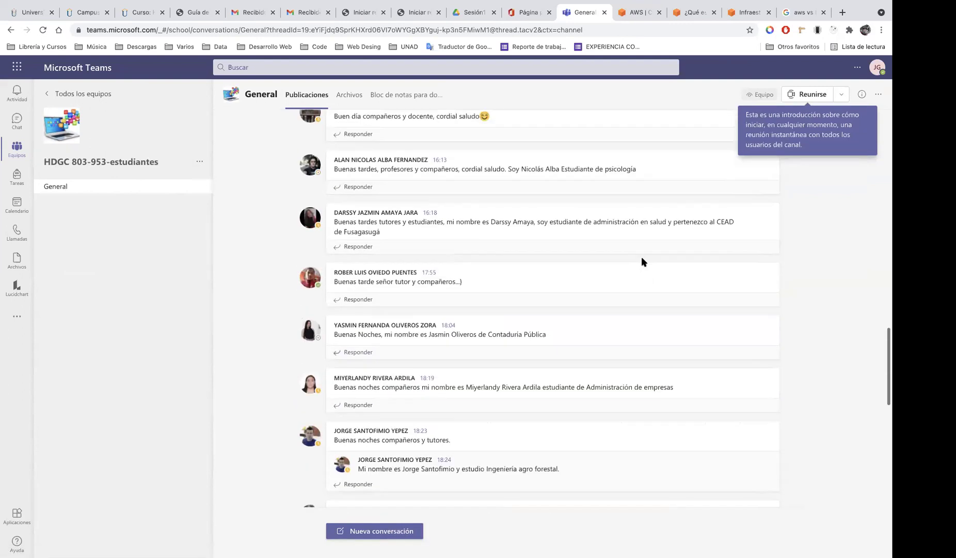
scroll(643, 262, down, 10)
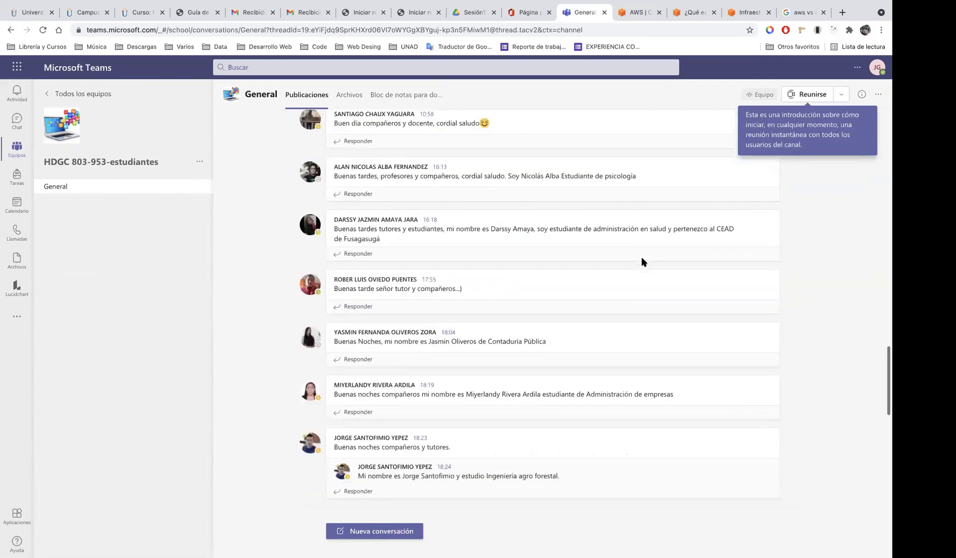
scroll(643, 262, down, 10)
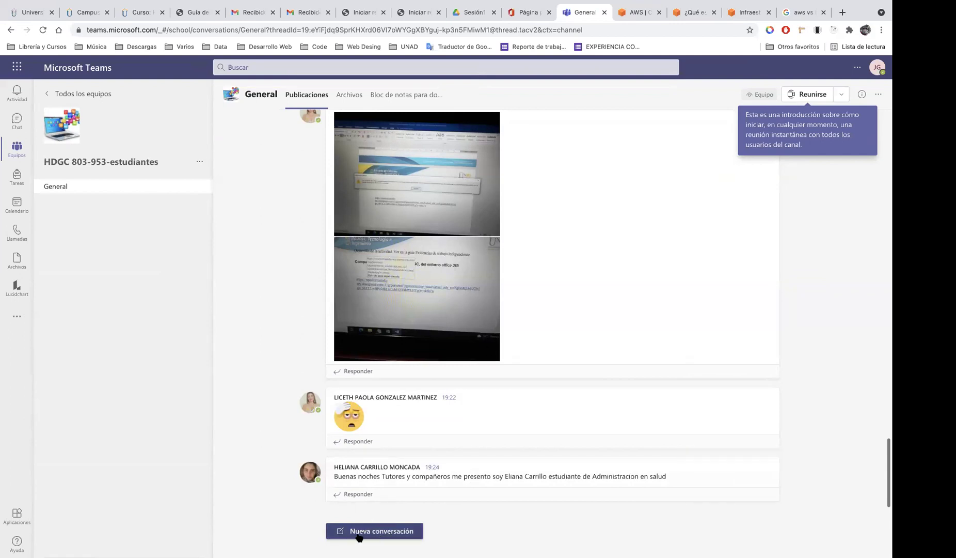
Post 'Hola soy nuevo en el grupo' as a new conversation in General, then open its reply box
click(384, 531)
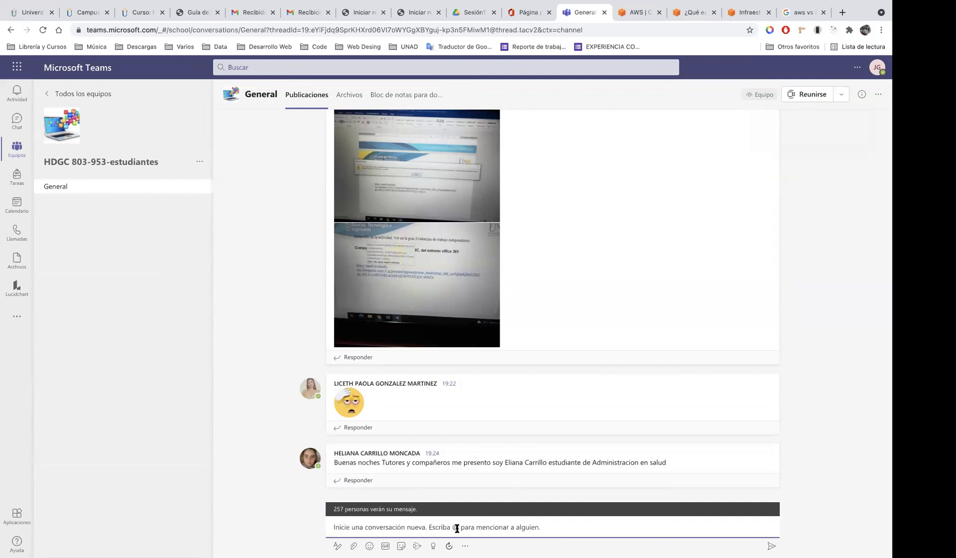
text(Ho)
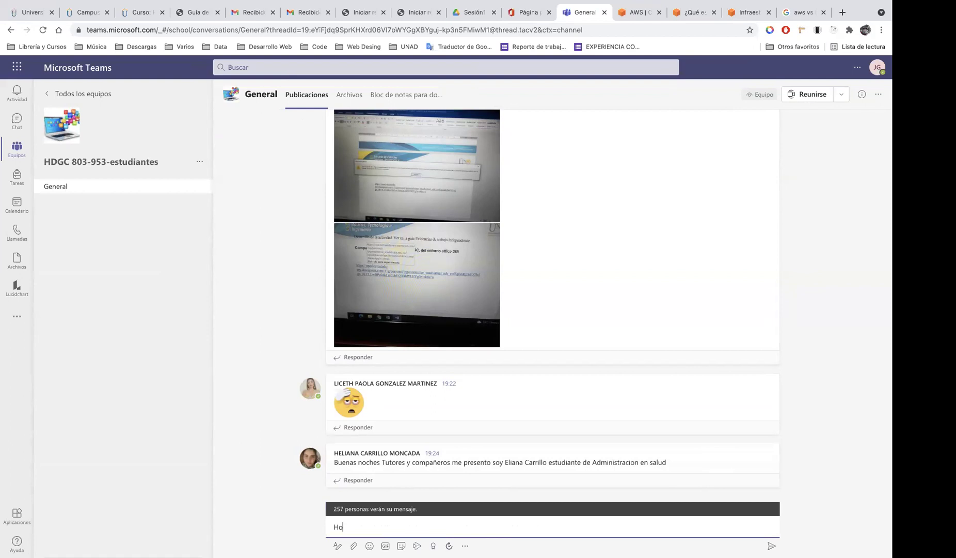
text(la soy nuevo en el grupo.)
click(771, 549)
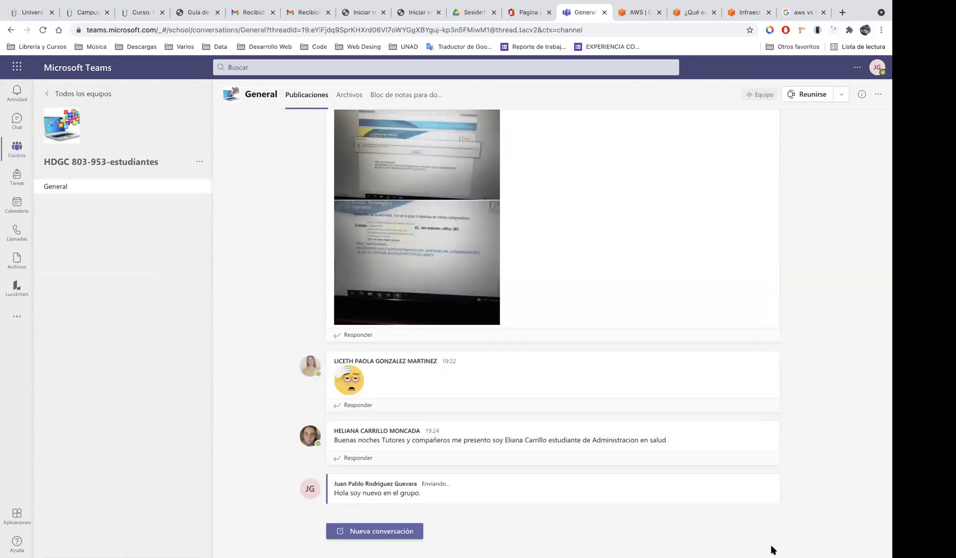
click(498, 499)
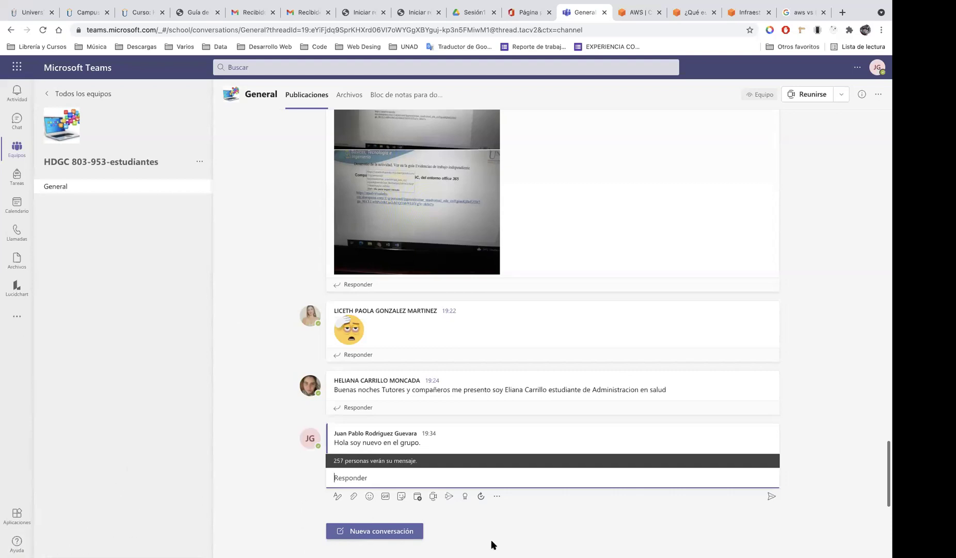
mouse_move(405, 550)
Revisit Equipos and the join-or-create page, go back, then open Actividad with the added-to-team notice
click(17, 150)
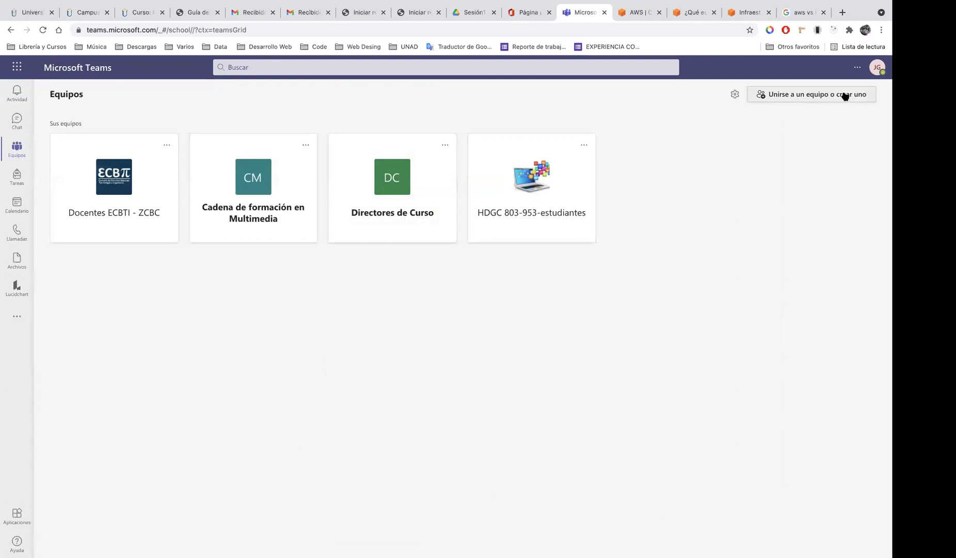
click(815, 97)
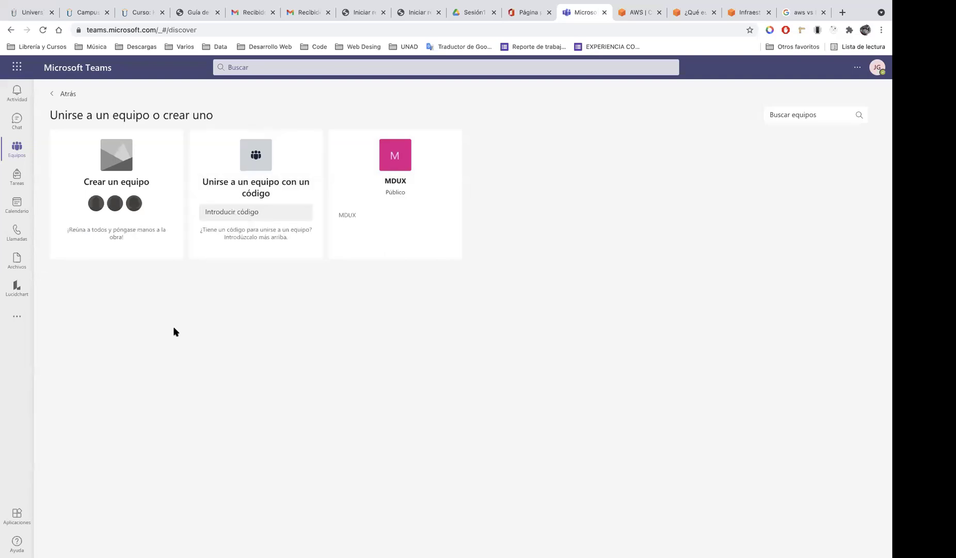
click(52, 93)
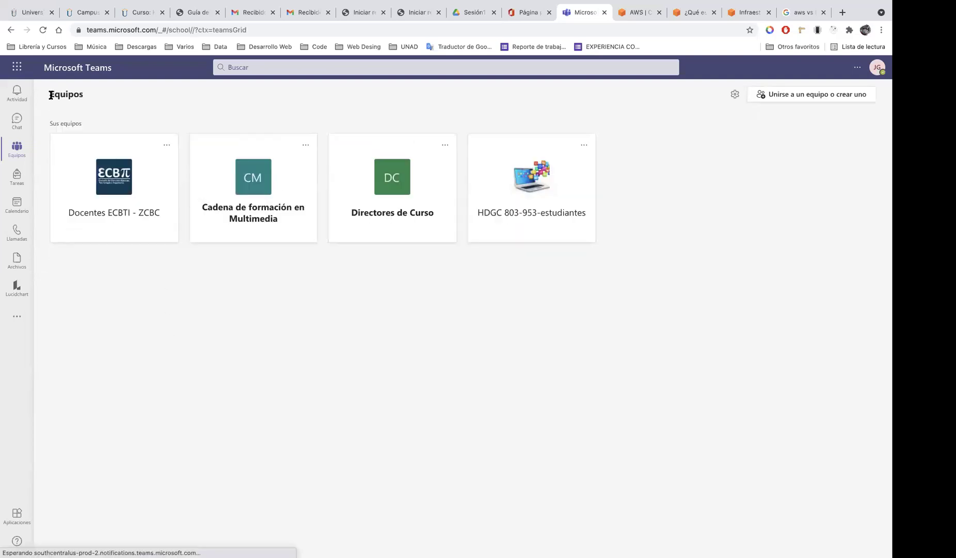
click(17, 93)
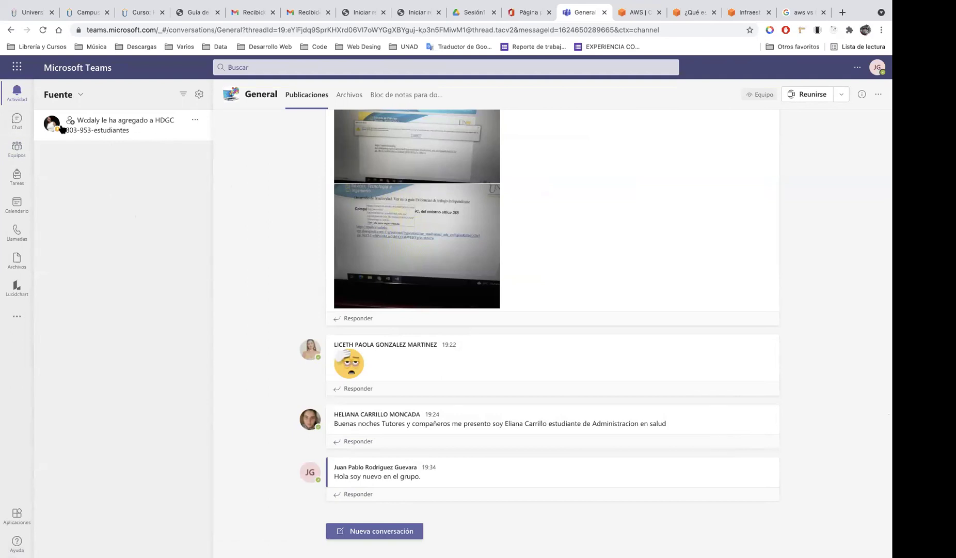
Check the Equipos list and the empty Tareas area twice, then view the 28 June–2 July 2021 calendar week
click(17, 121)
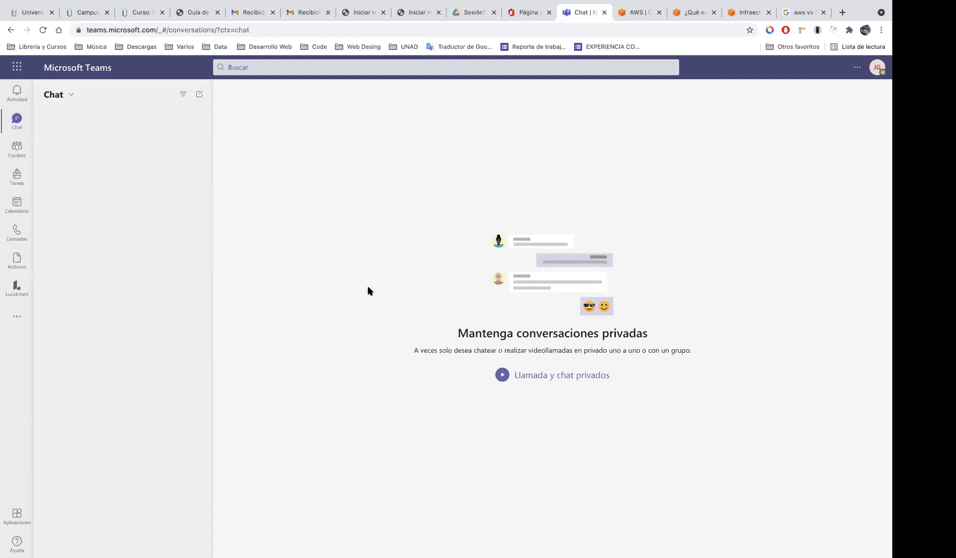
click(17, 150)
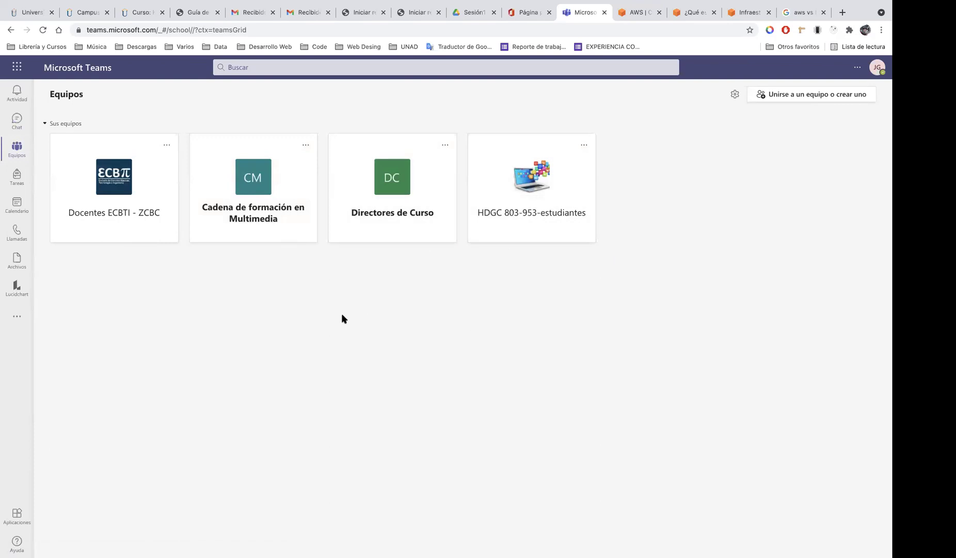
click(17, 177)
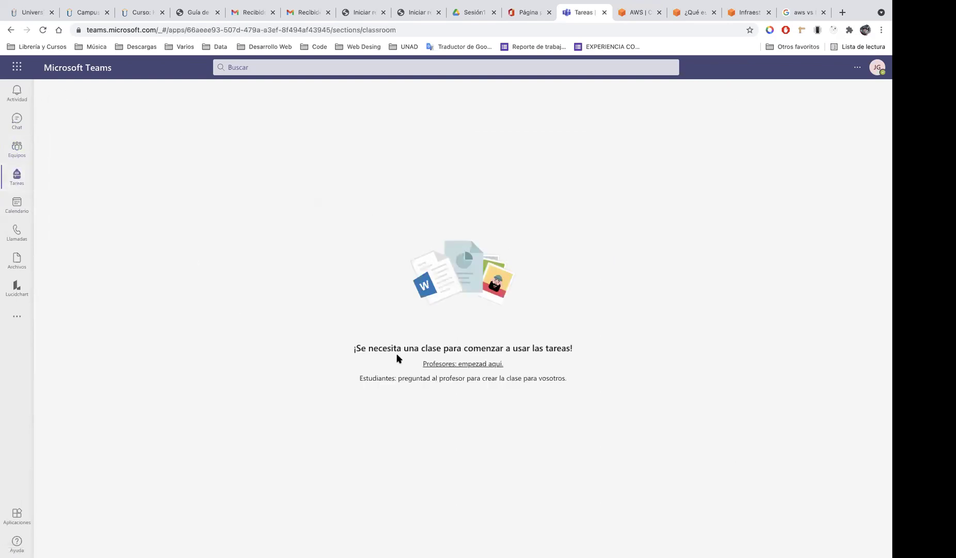
click(20, 150)
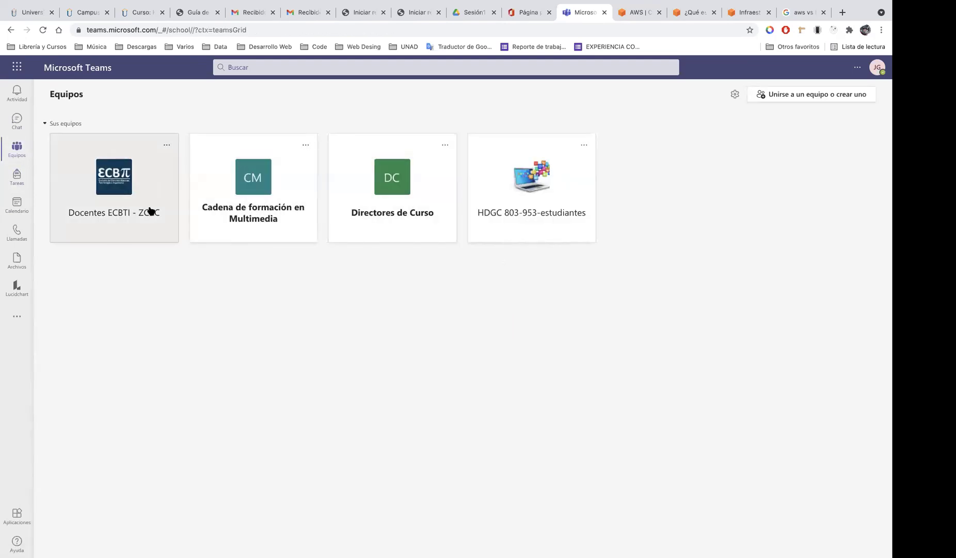
click(19, 177)
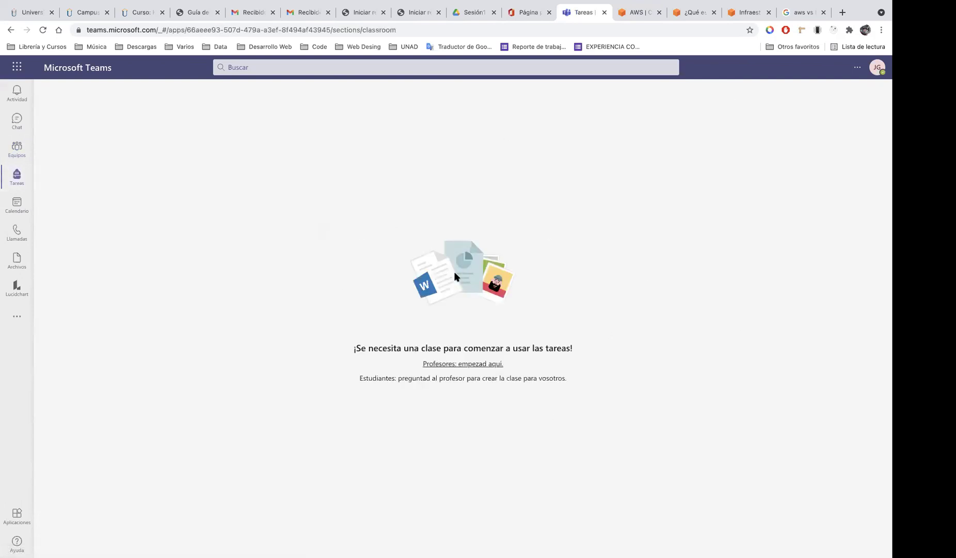
click(18, 211)
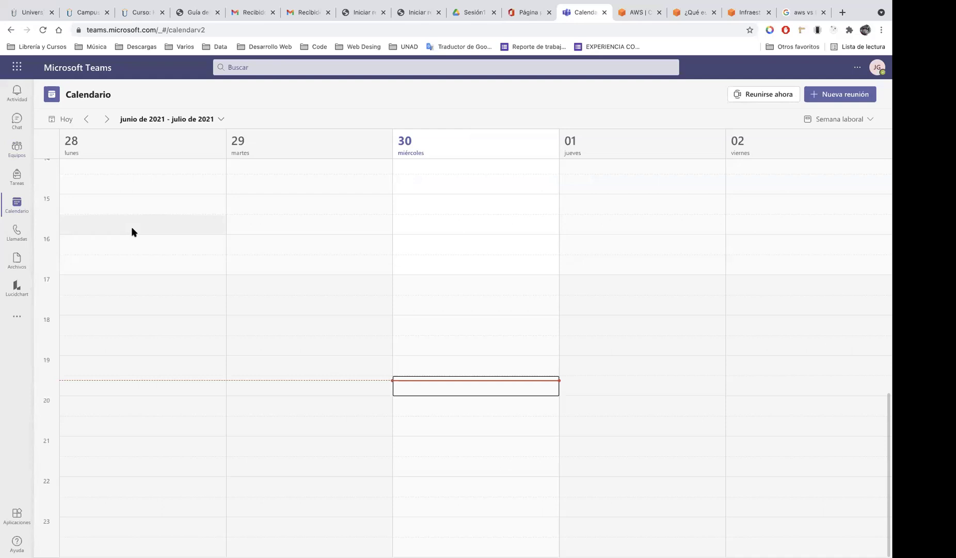
Look at Llamadas speed dial and recent Archivos, then return to the Equipos grid of four teams
click(19, 232)
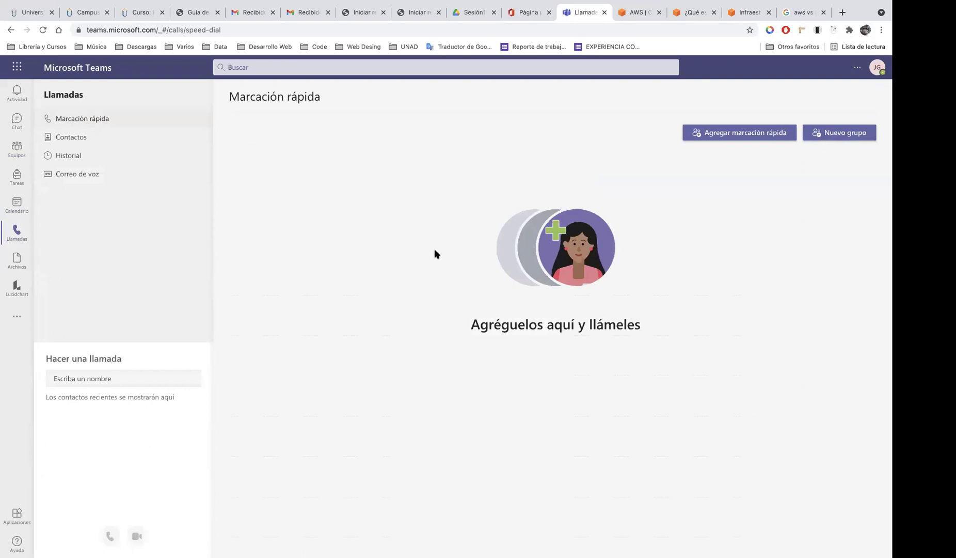
click(21, 260)
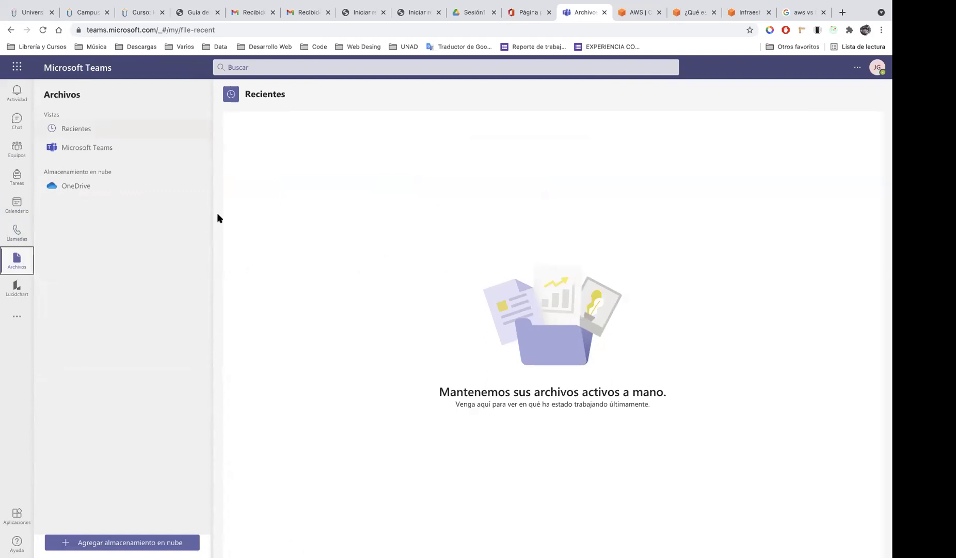
click(15, 155)
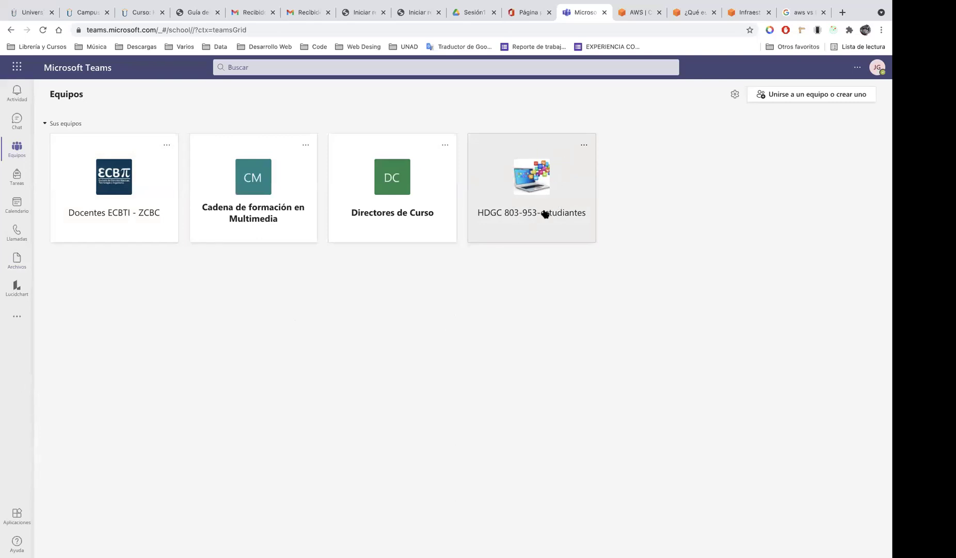
Review the 'Unirse a un equipo o crear uno' options, then switch to the UNAD Curso tab
click(790, 100)
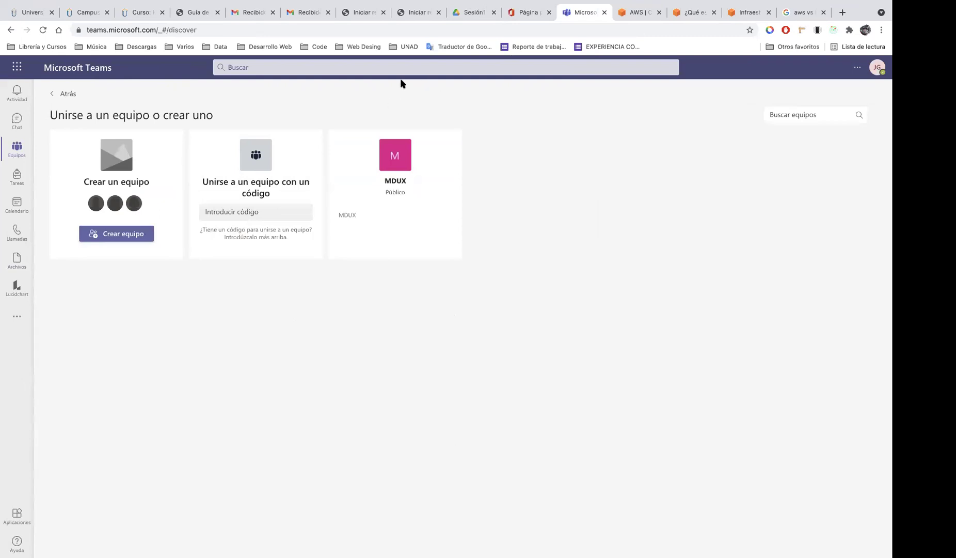
mouse_move(449, 21)
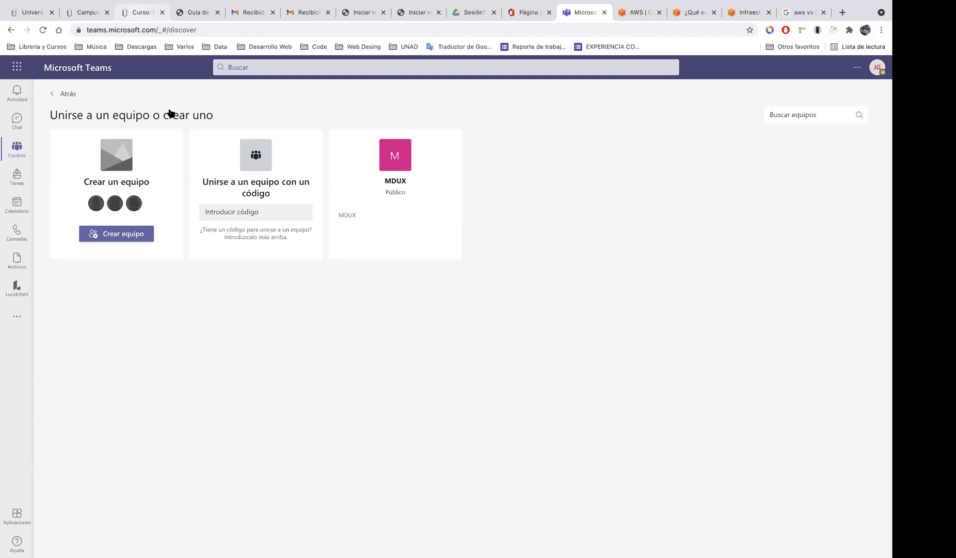
key(super+3)
Open the 'Encuesta de satisfacción estrategia B-learning zonal 2021' form and view its DATOS PERSONALES fields
scroll(243, 238, down, 2)
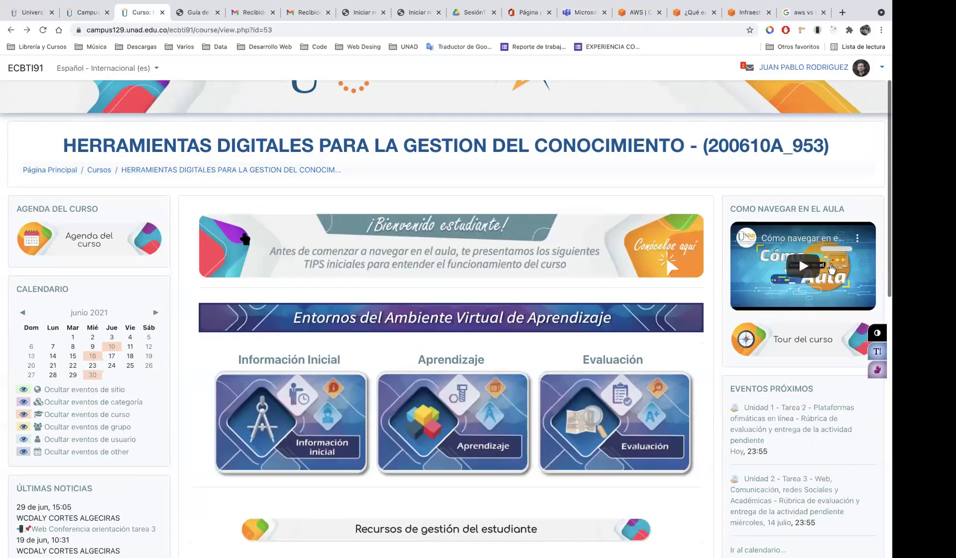
scroll(245, 239, down, 8)
scroll(216, 395, down, 2)
click(79, 434)
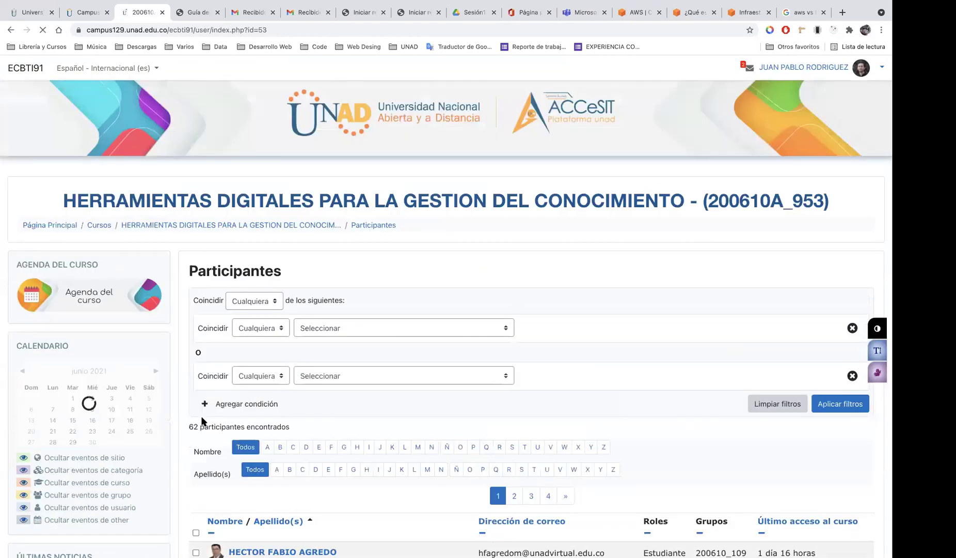
scroll(203, 421, down, 3)
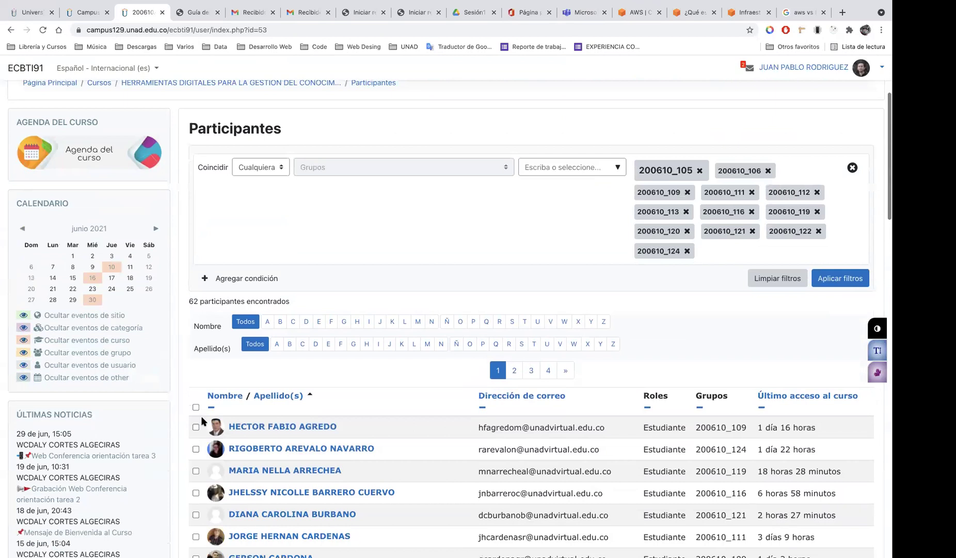
scroll(200, 415, down, 1)
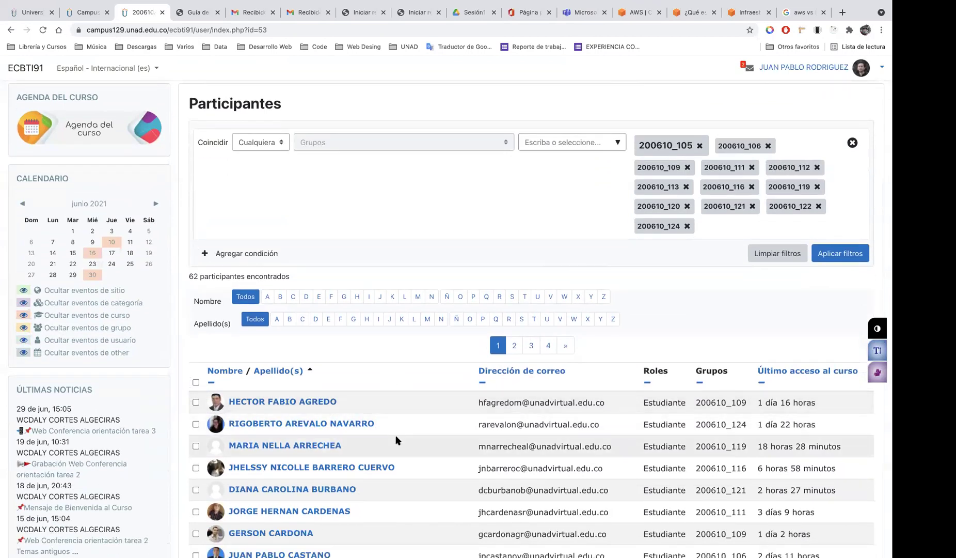
scroll(398, 440, down, 1)
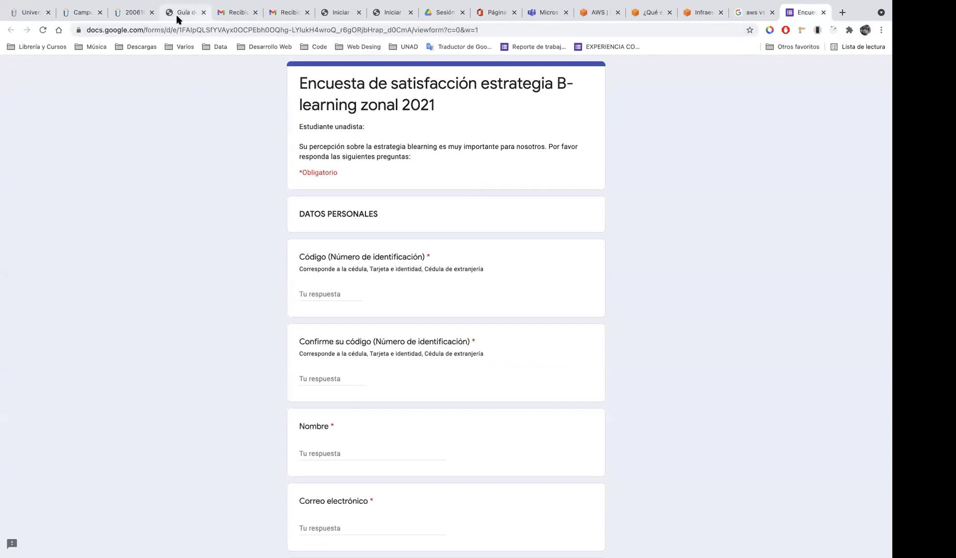
Return to the Moodle Participantes tab showing 62 participants across the 200610 groups
click(137, 14)
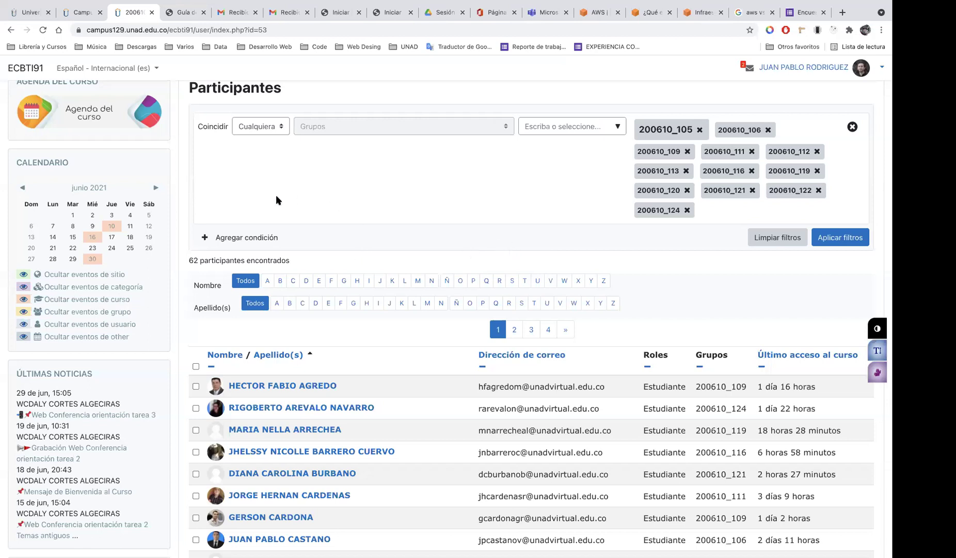
scroll(275, 201, up, 4)
Return to the Herramientas Digitales para la Gestión del Conocimiento (200610A_953) course home page
click(161, 228)
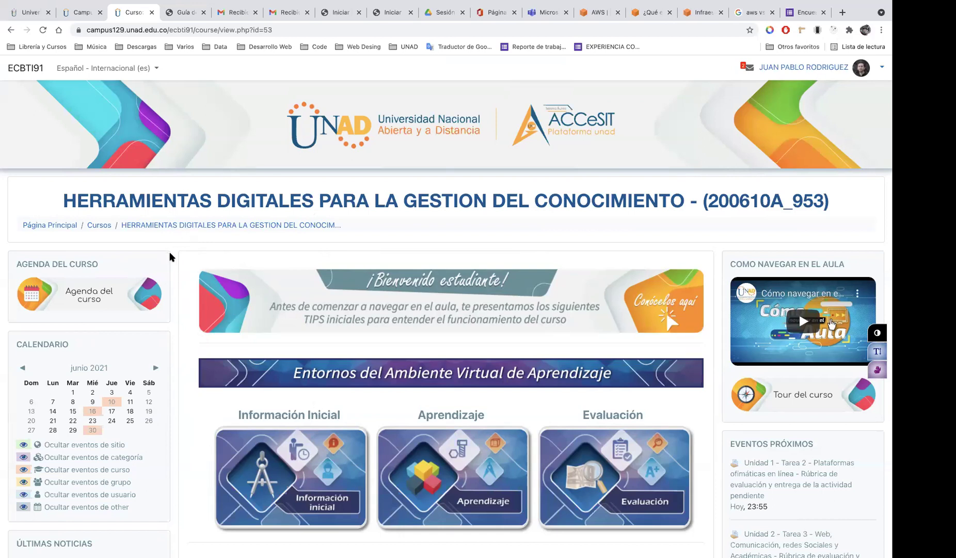
scroll(173, 255, down, 1)
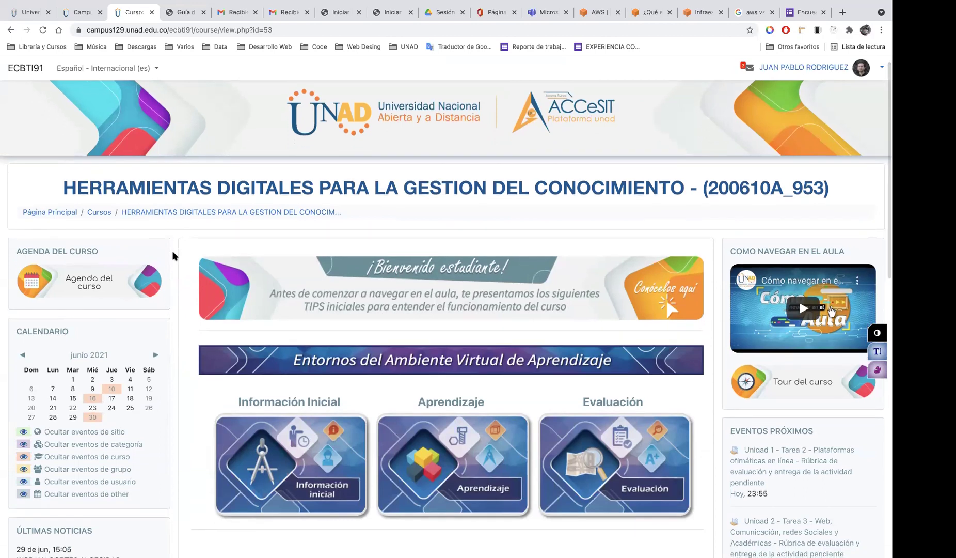
scroll(173, 256, down, 1)
scroll(173, 256, down, 2)
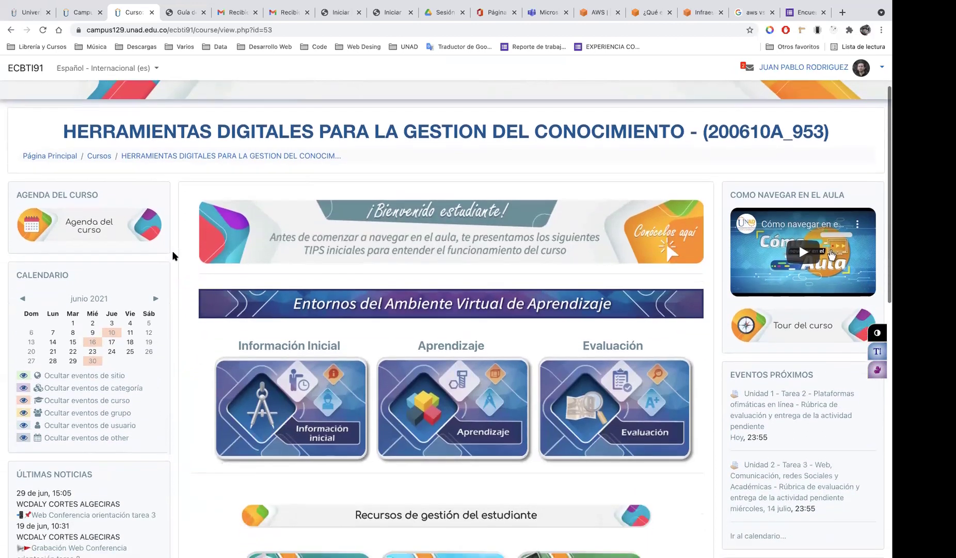
scroll(173, 256, down, 10)
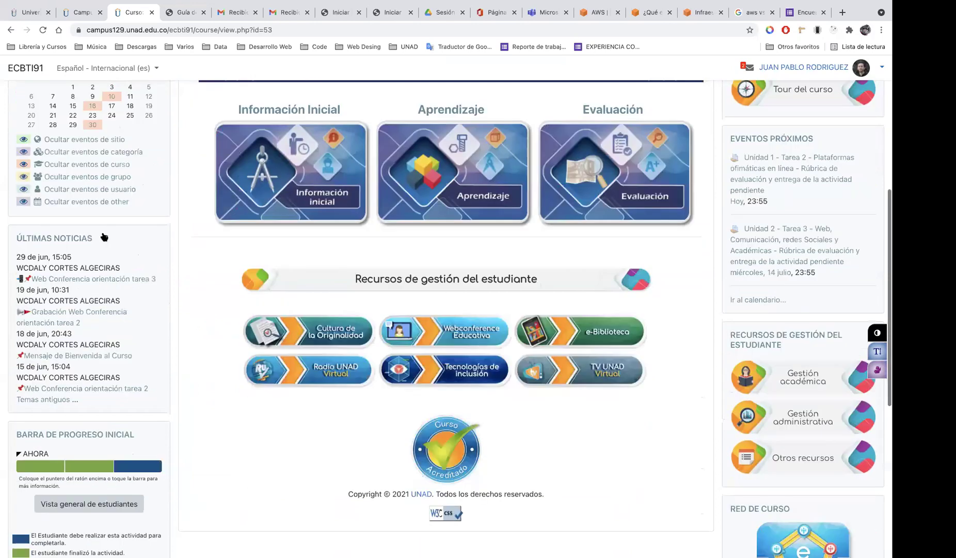
scroll(104, 237, down, 3)
scroll(70, 410, down, 4)
scroll(70, 426, down, 2)
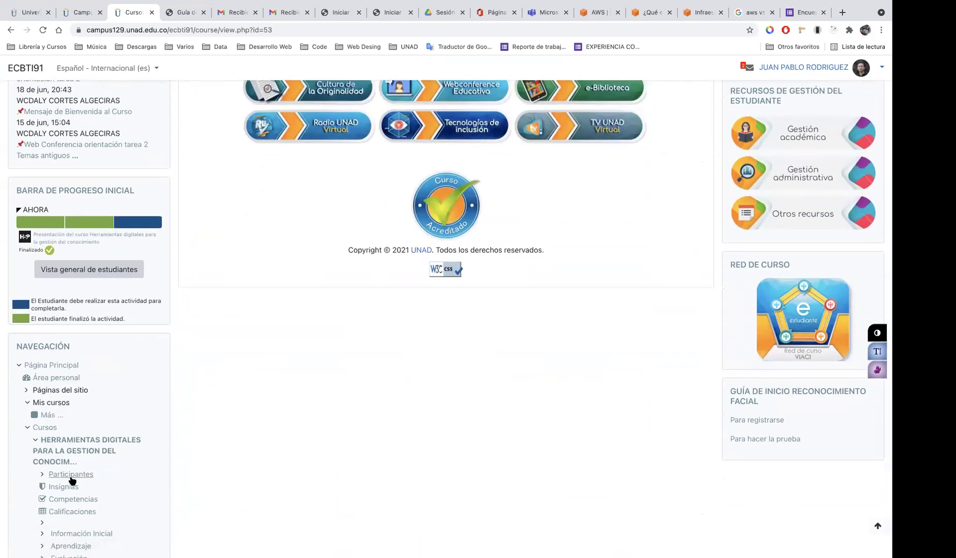
click(71, 475)
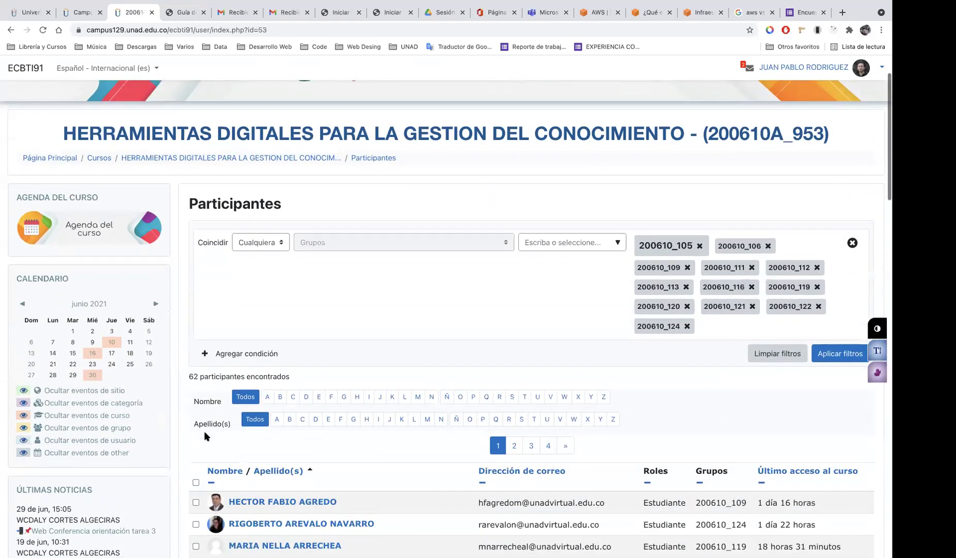
scroll(204, 433, down, 3)
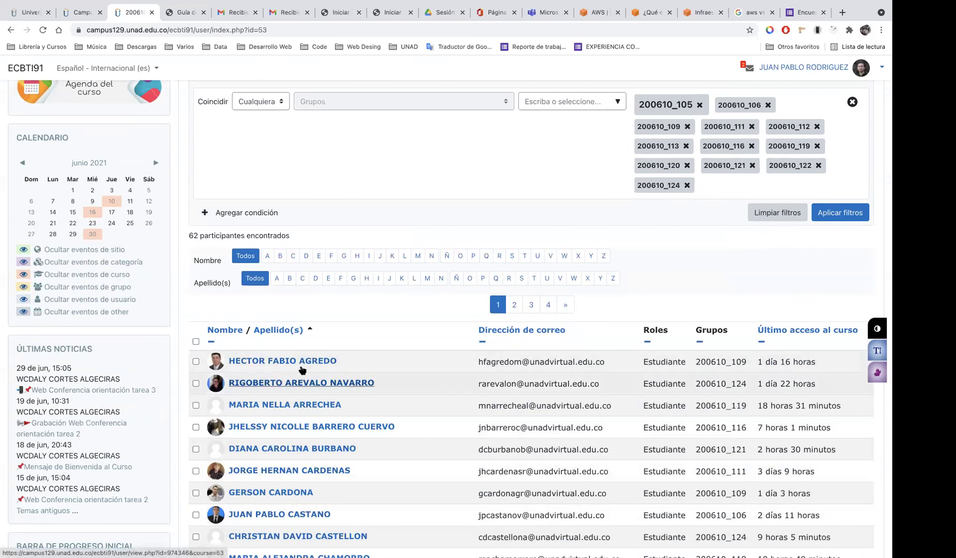
scroll(361, 437, down, 1)
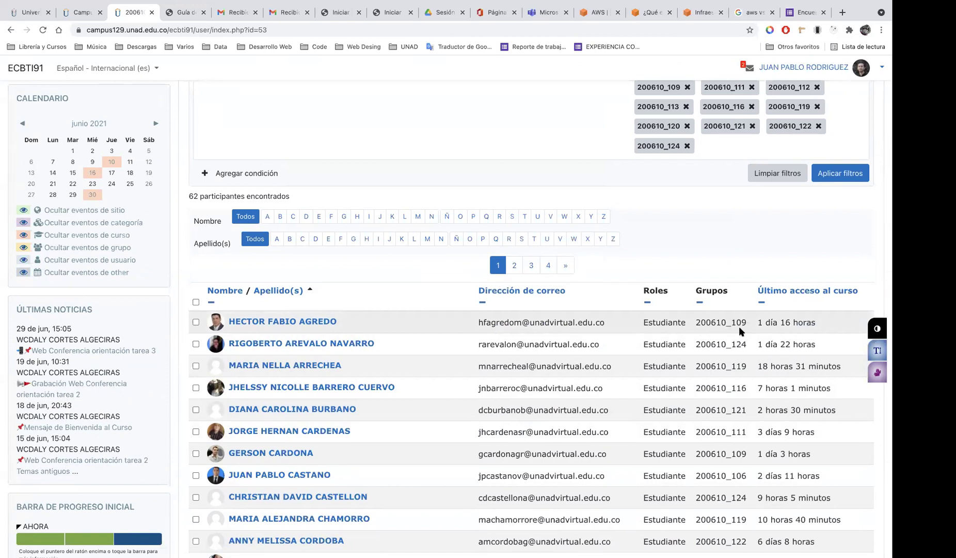
drag(733, 323, 748, 324)
scroll(287, 202, up, 5)
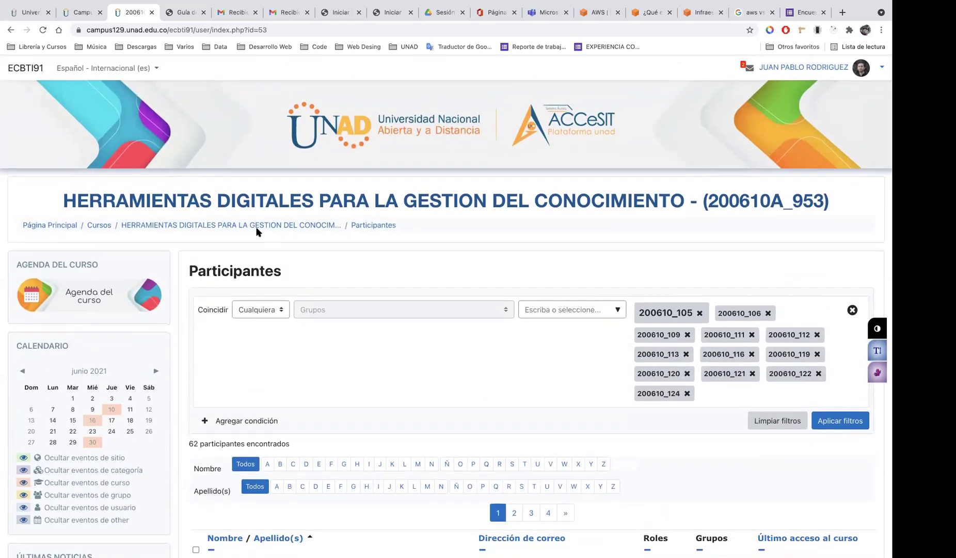
click(256, 226)
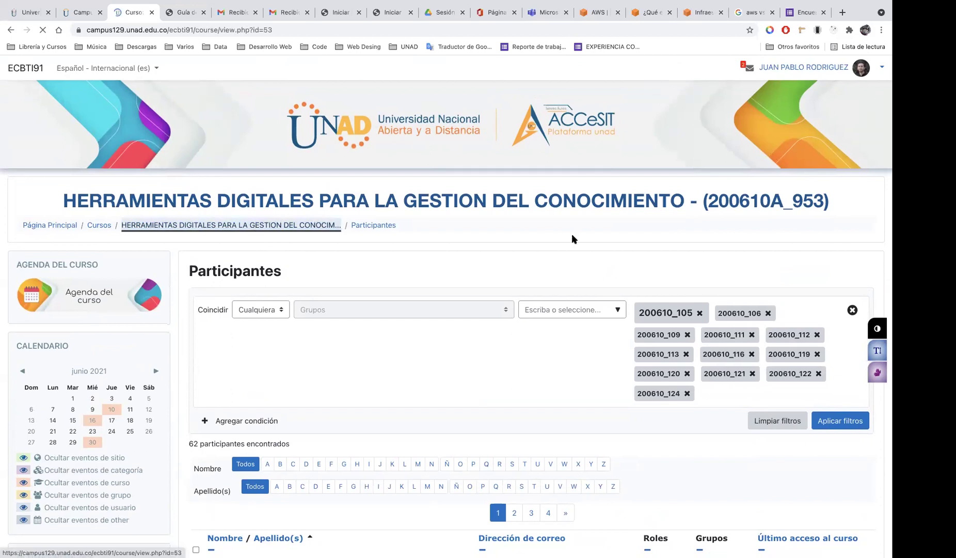